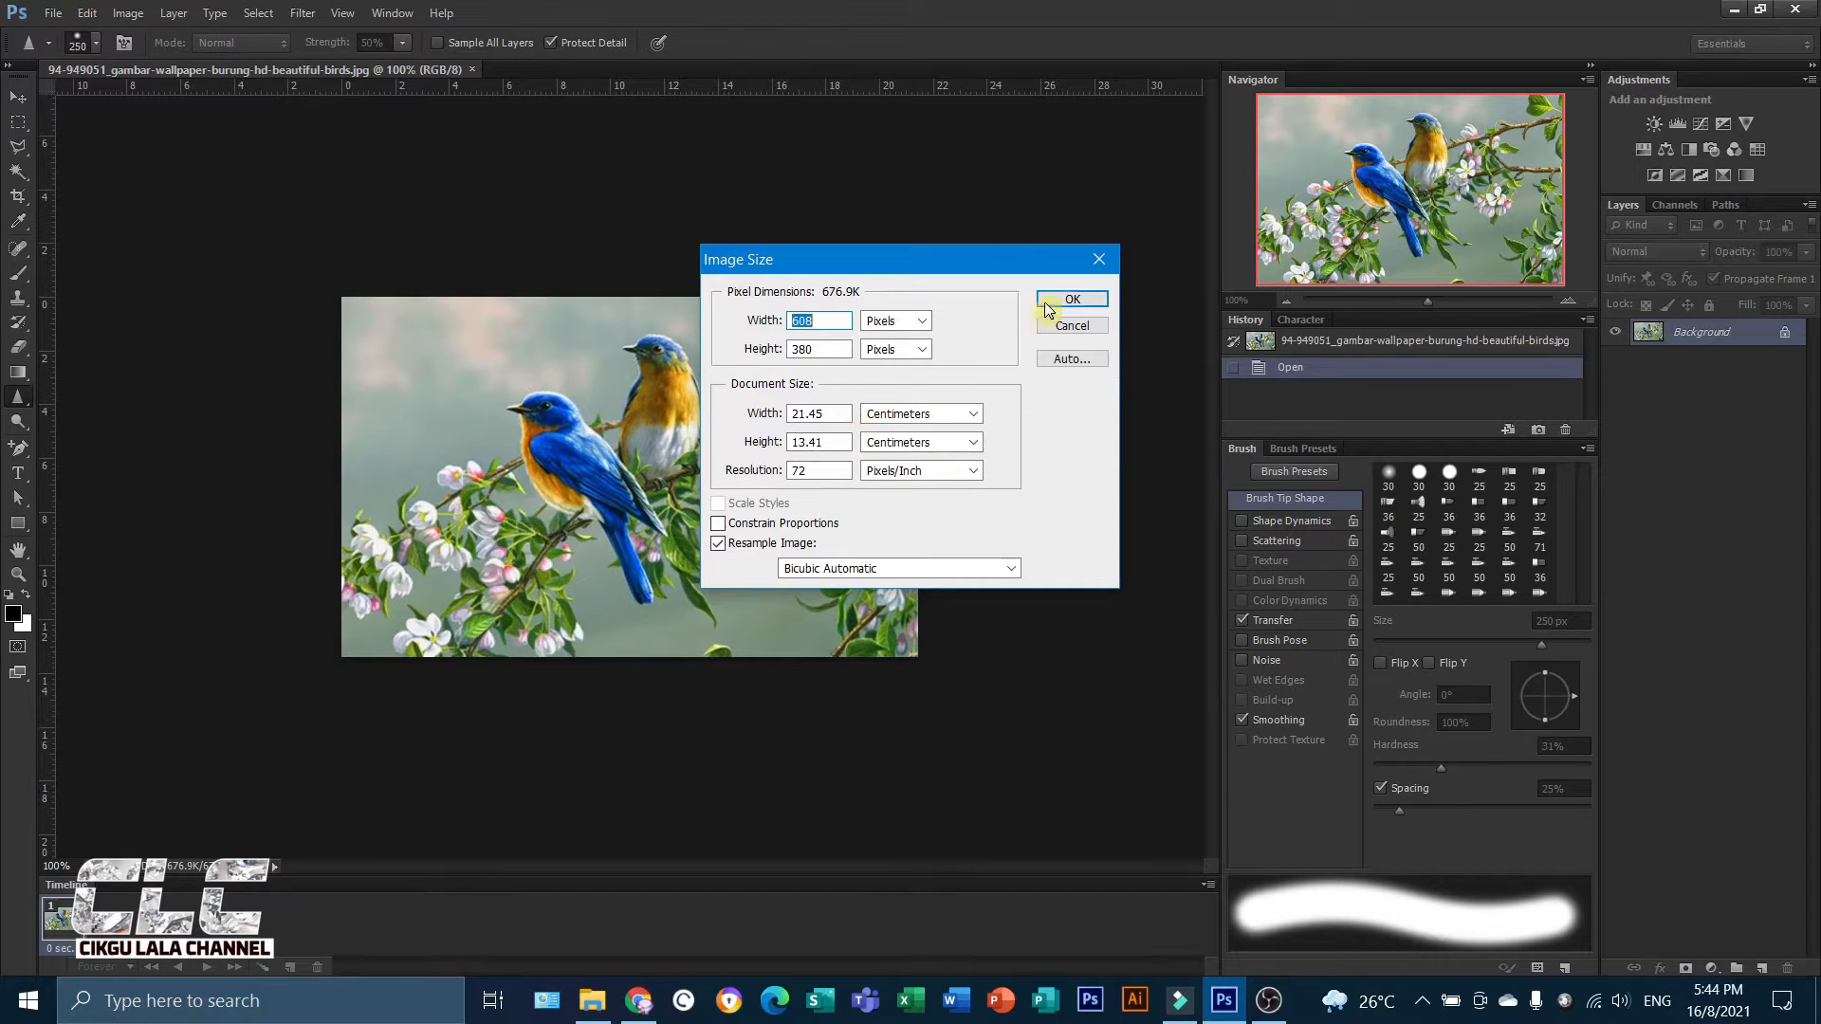
Close the Image Size dialog, then unlock the Background layer as Layer 0 and duplicate it.
click(1099, 261)
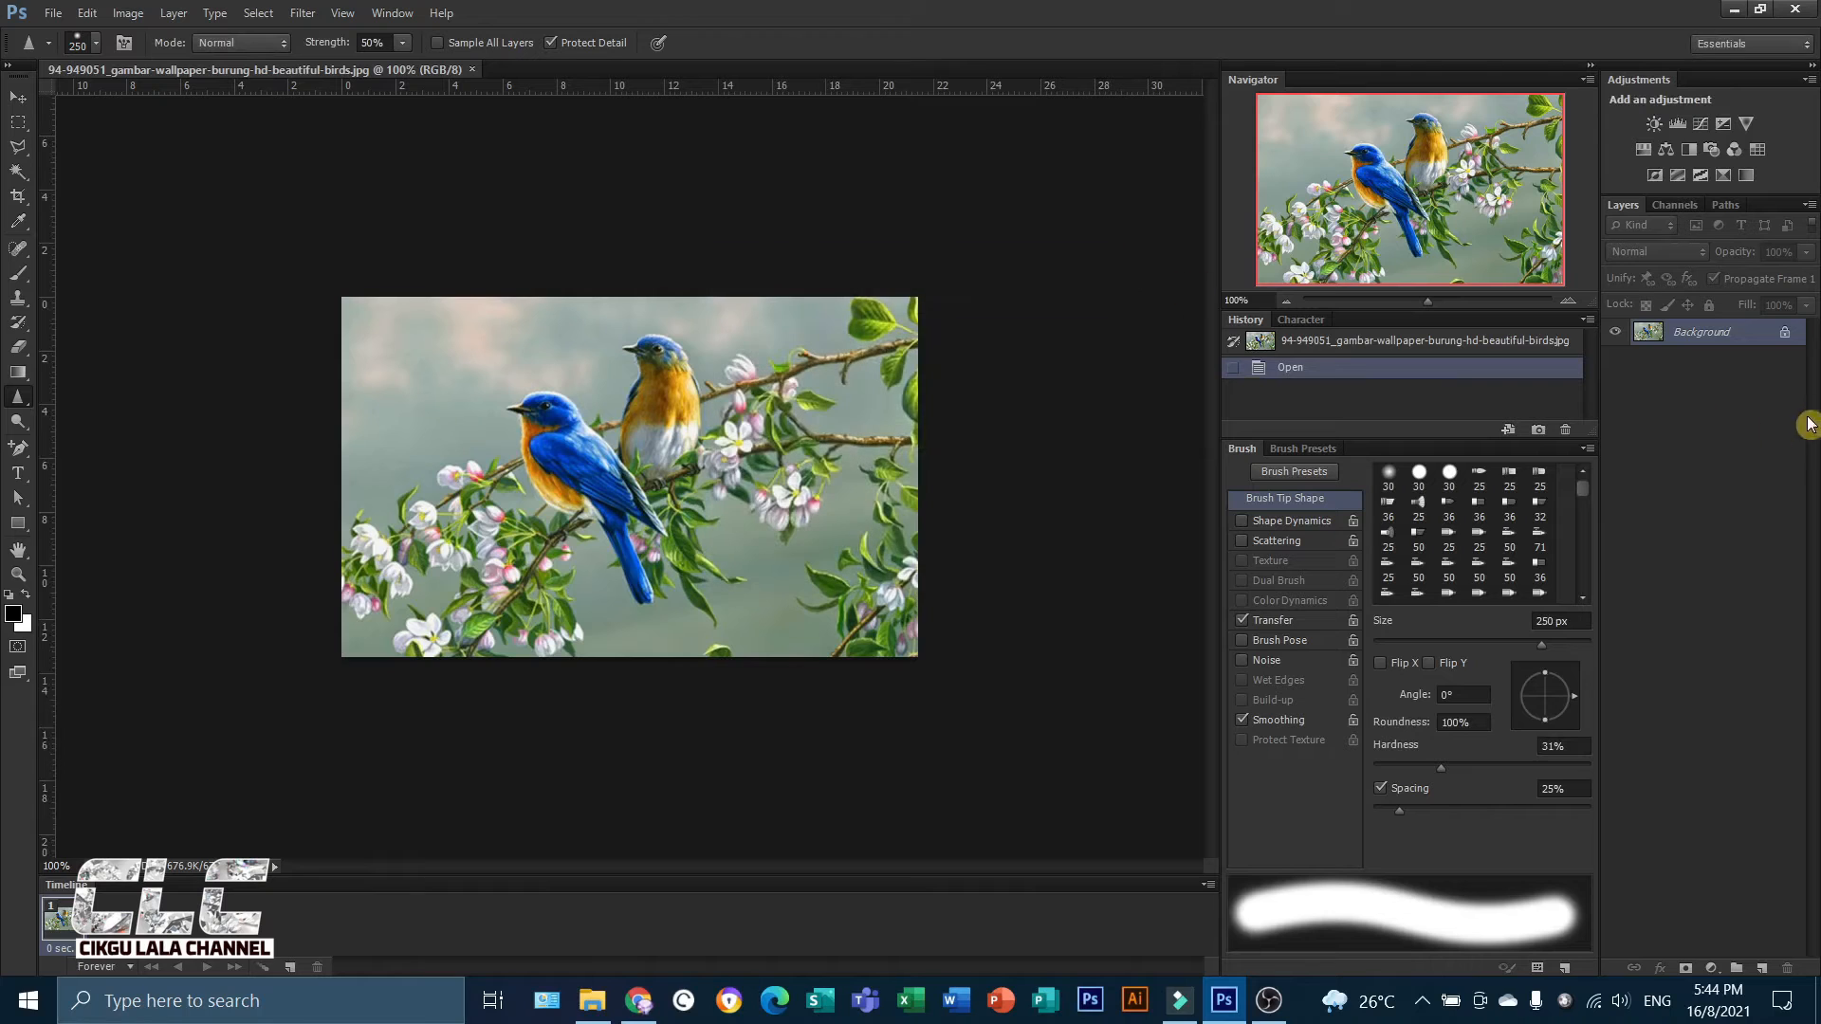
double_click(1785, 336)
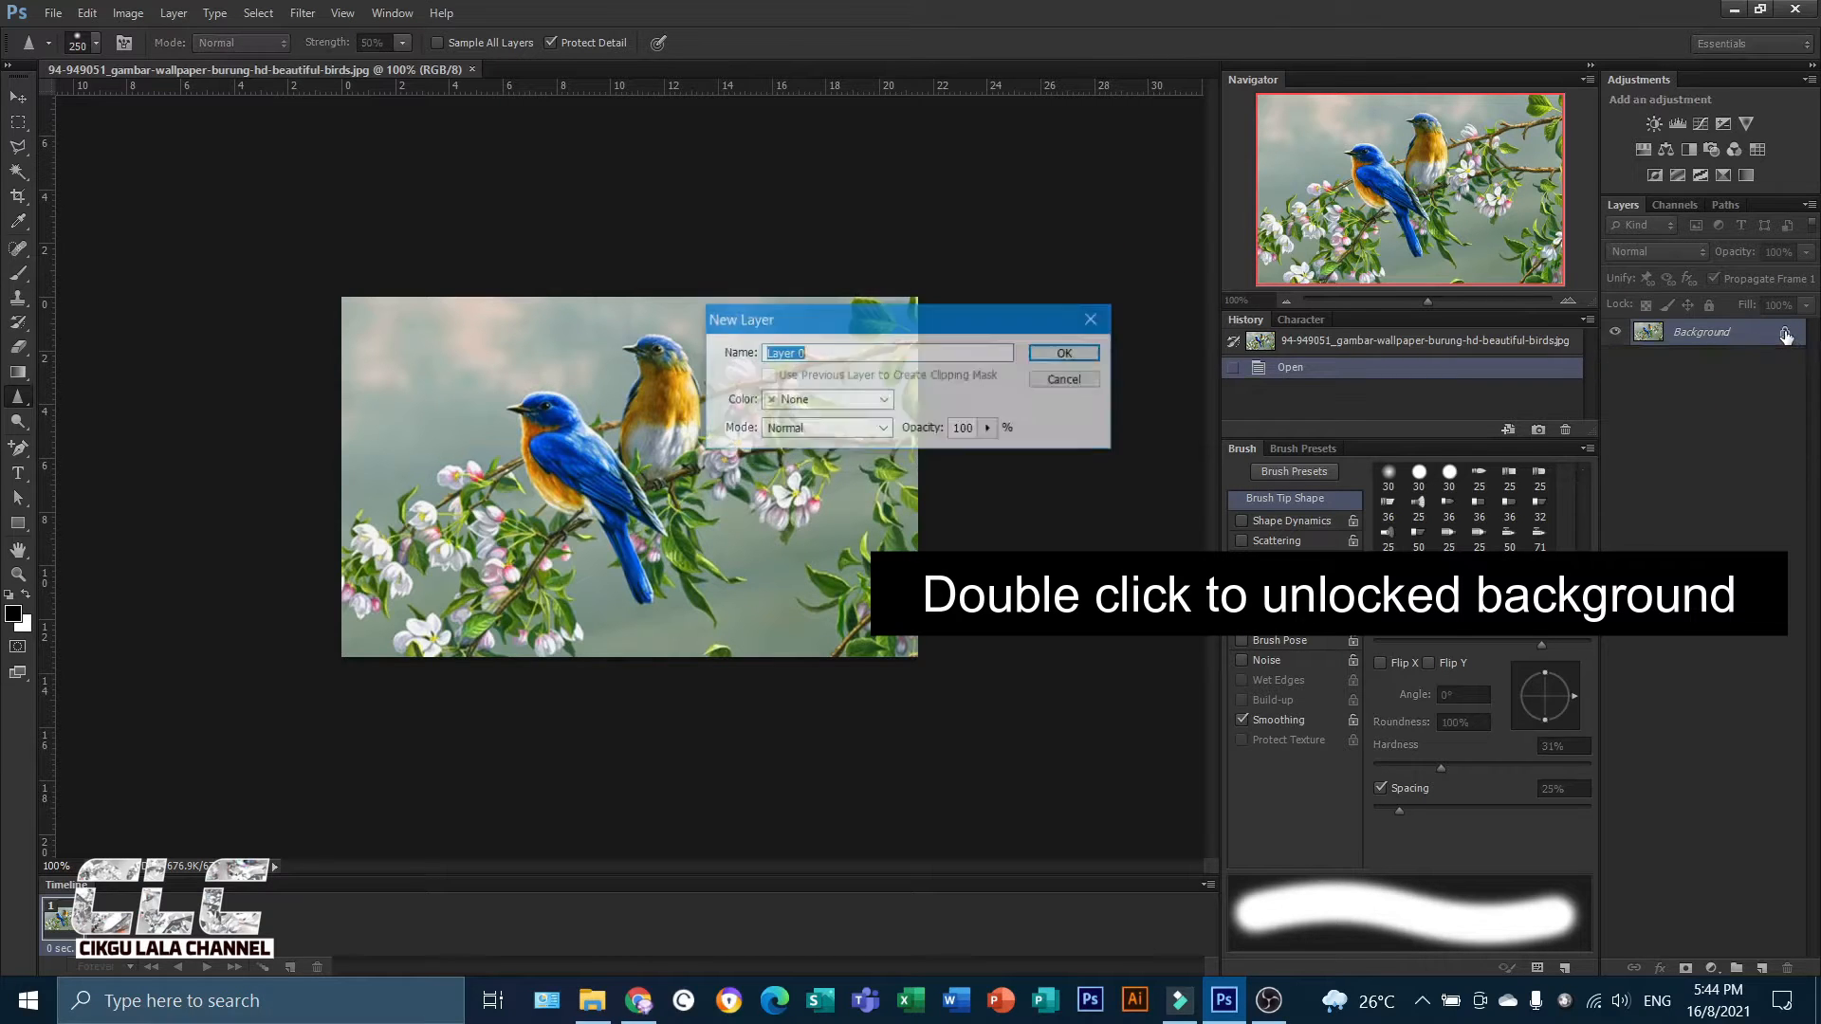
click(1067, 354)
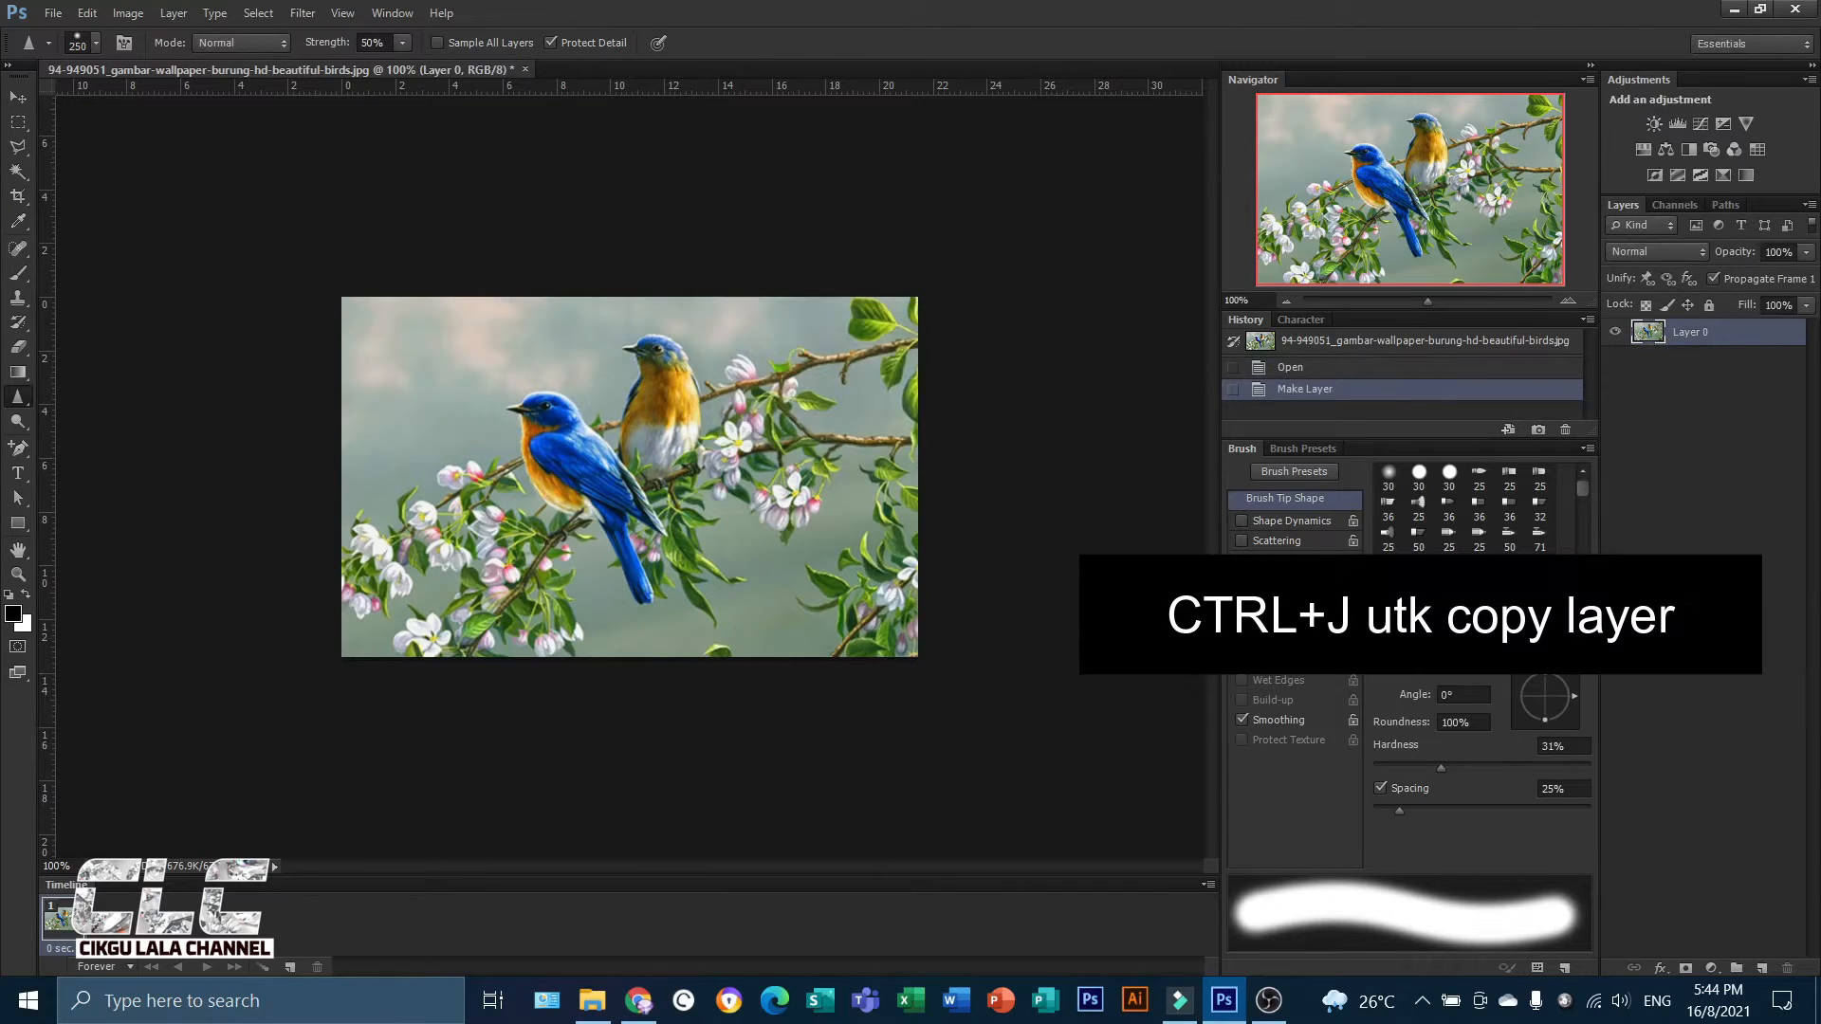
key(ctrl+j)
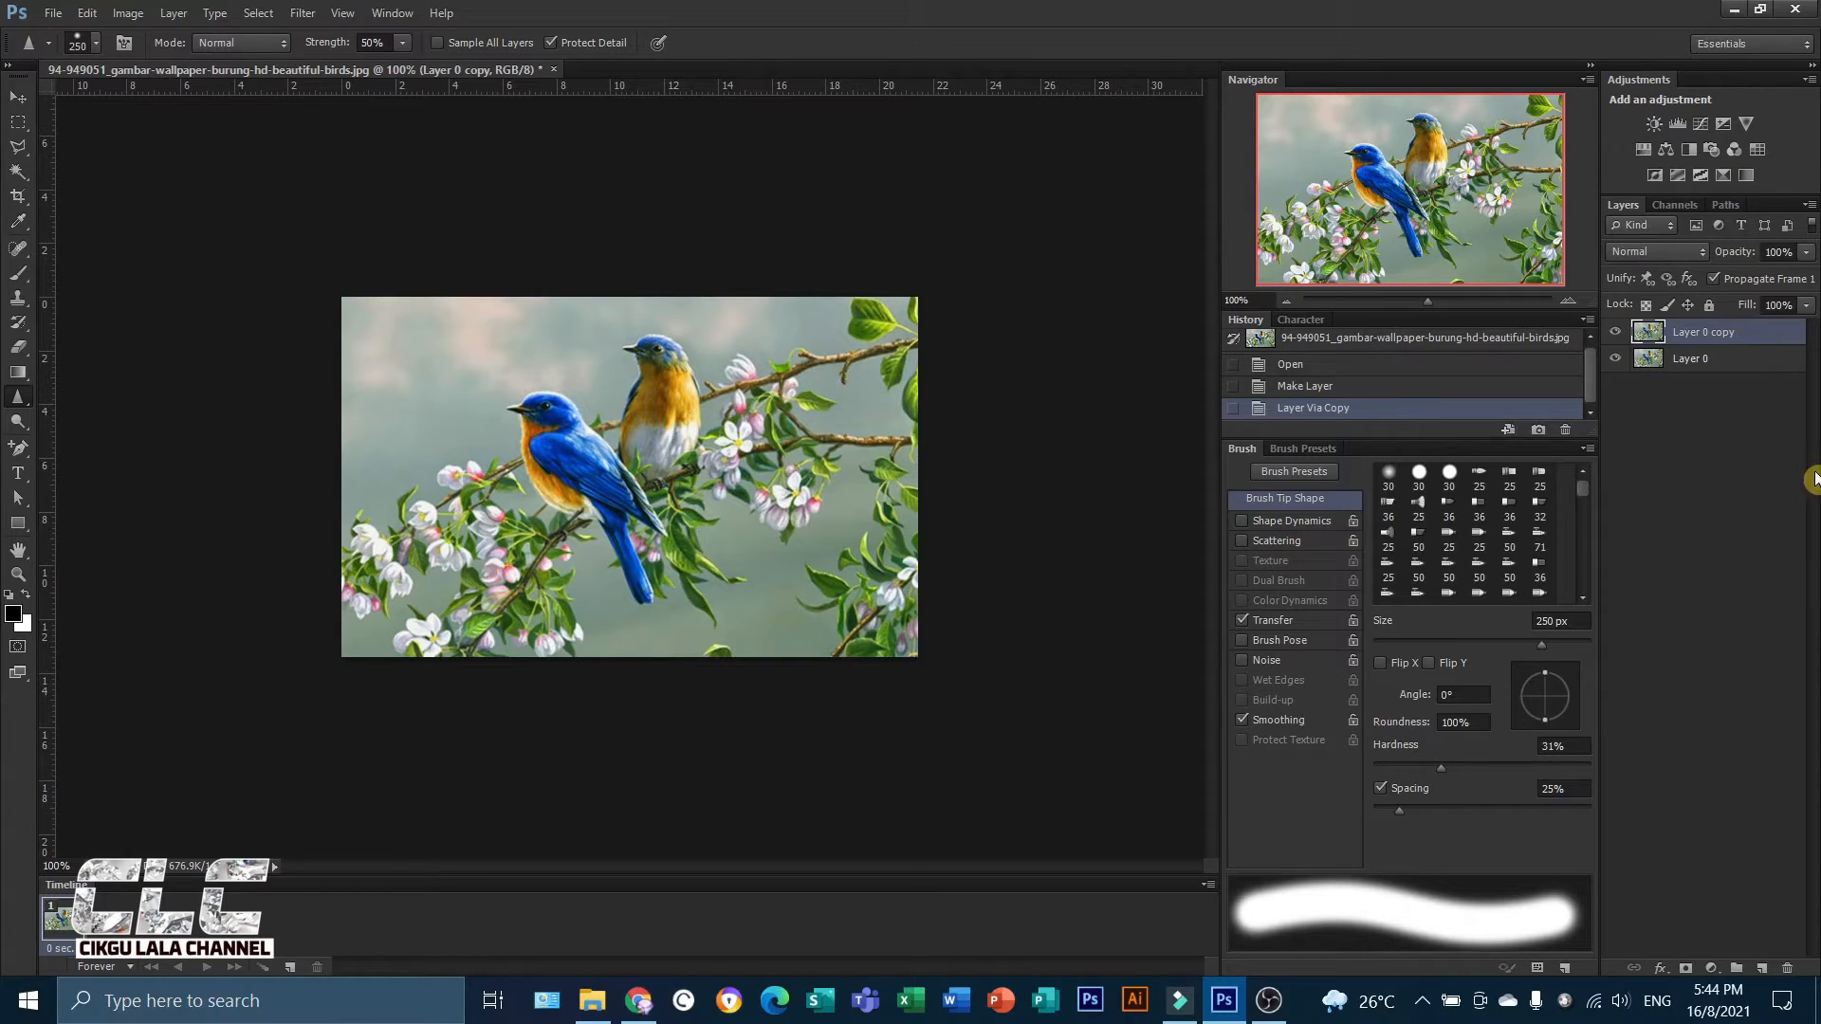
Convert the duplicated layer to a Smart Object and open the Unsharp Mask filter for it, keeping the image unobstructed.
right_click(1686, 334)
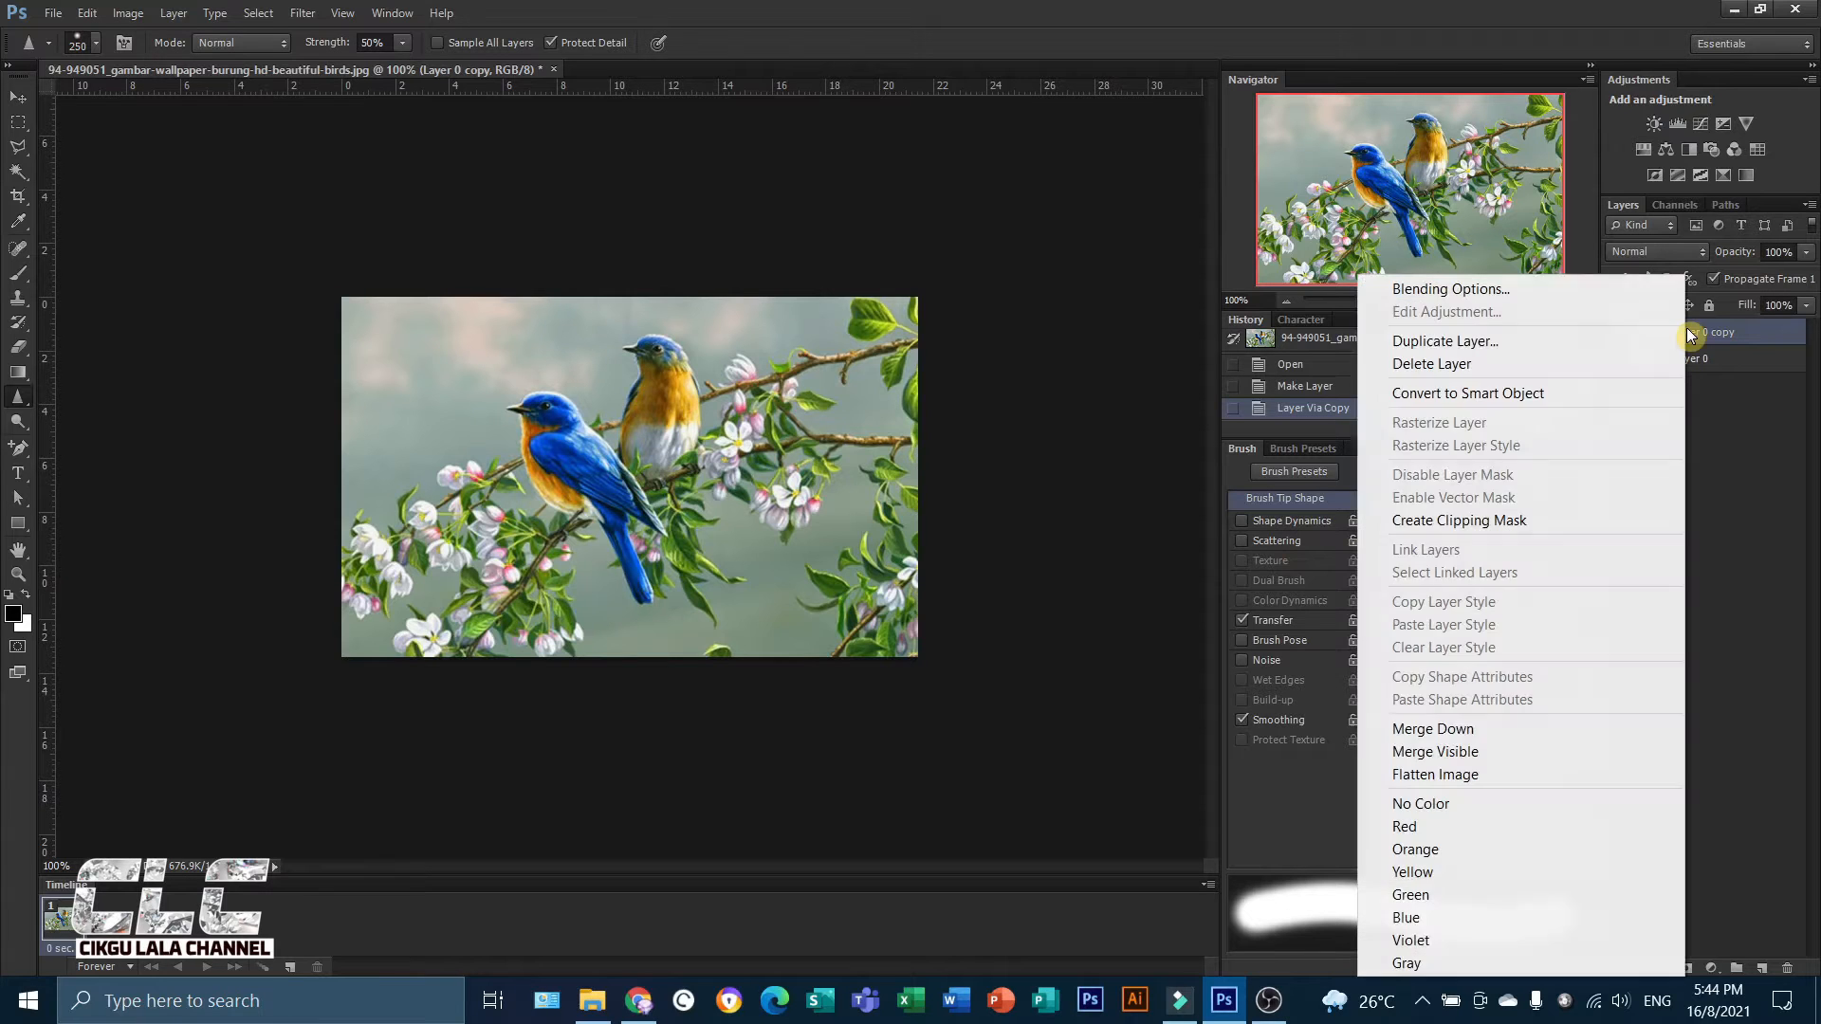
click(1565, 397)
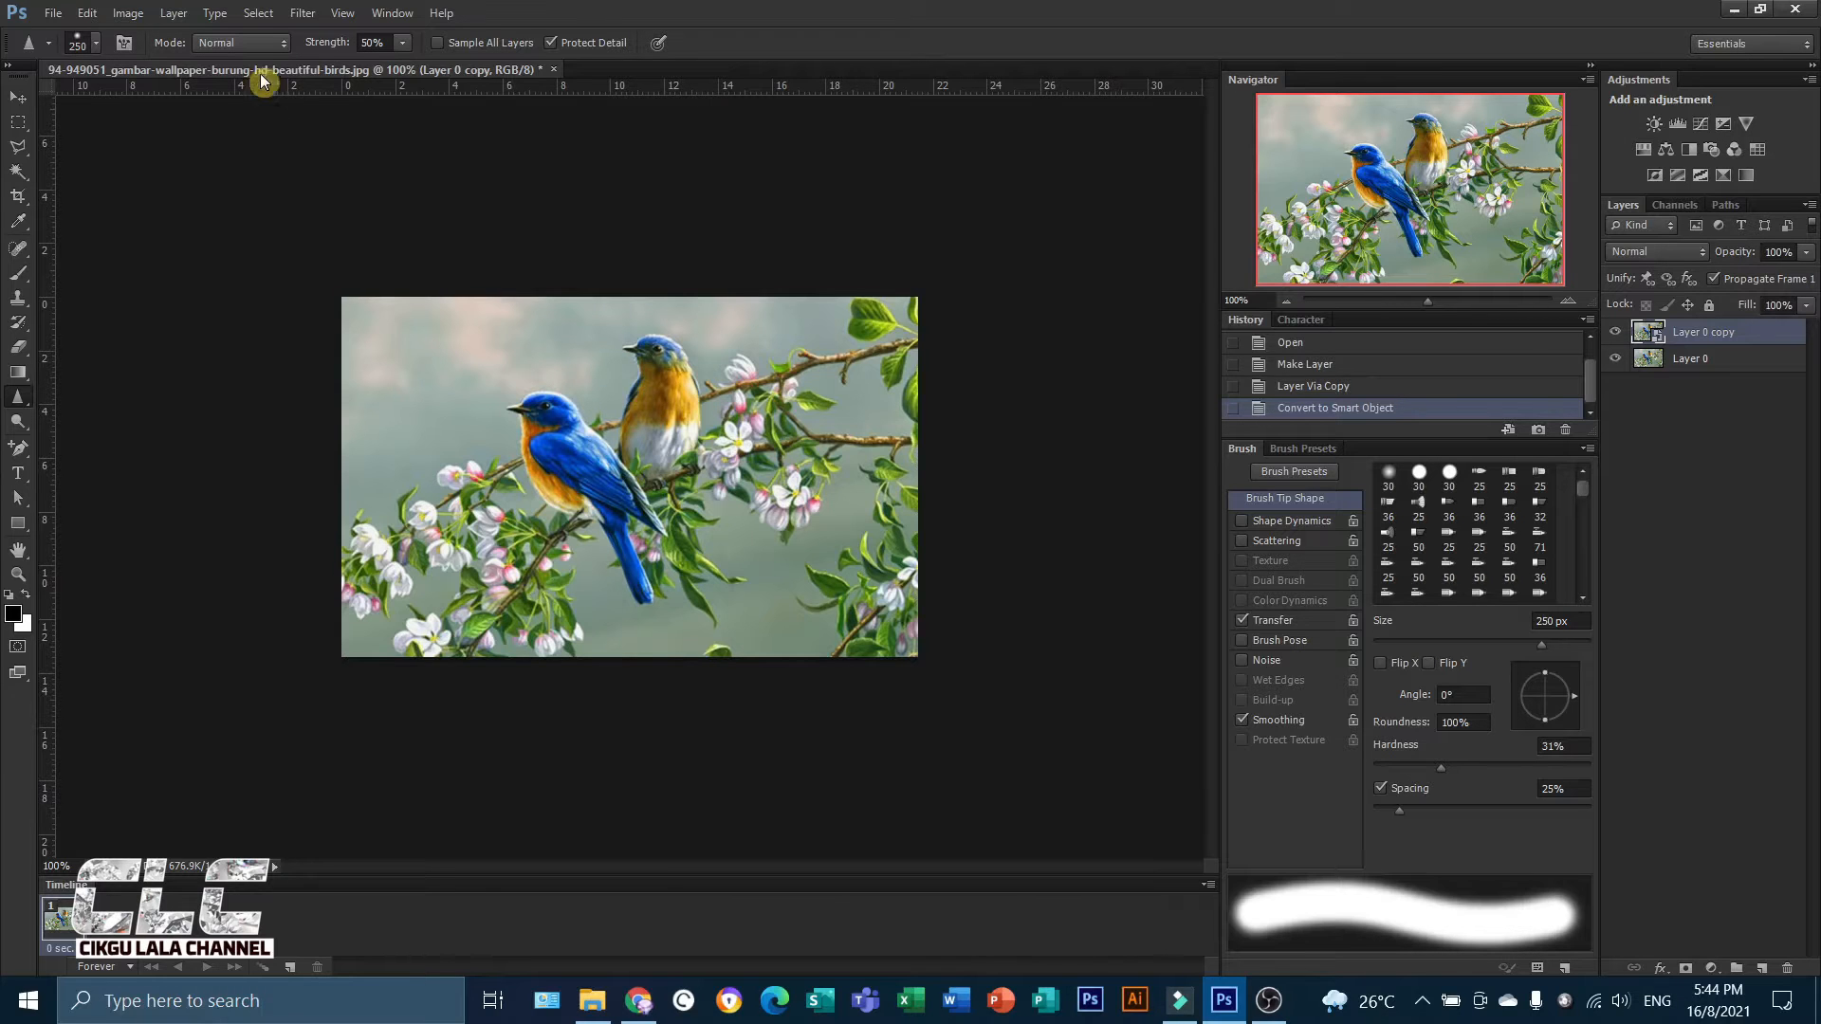
click(303, 13)
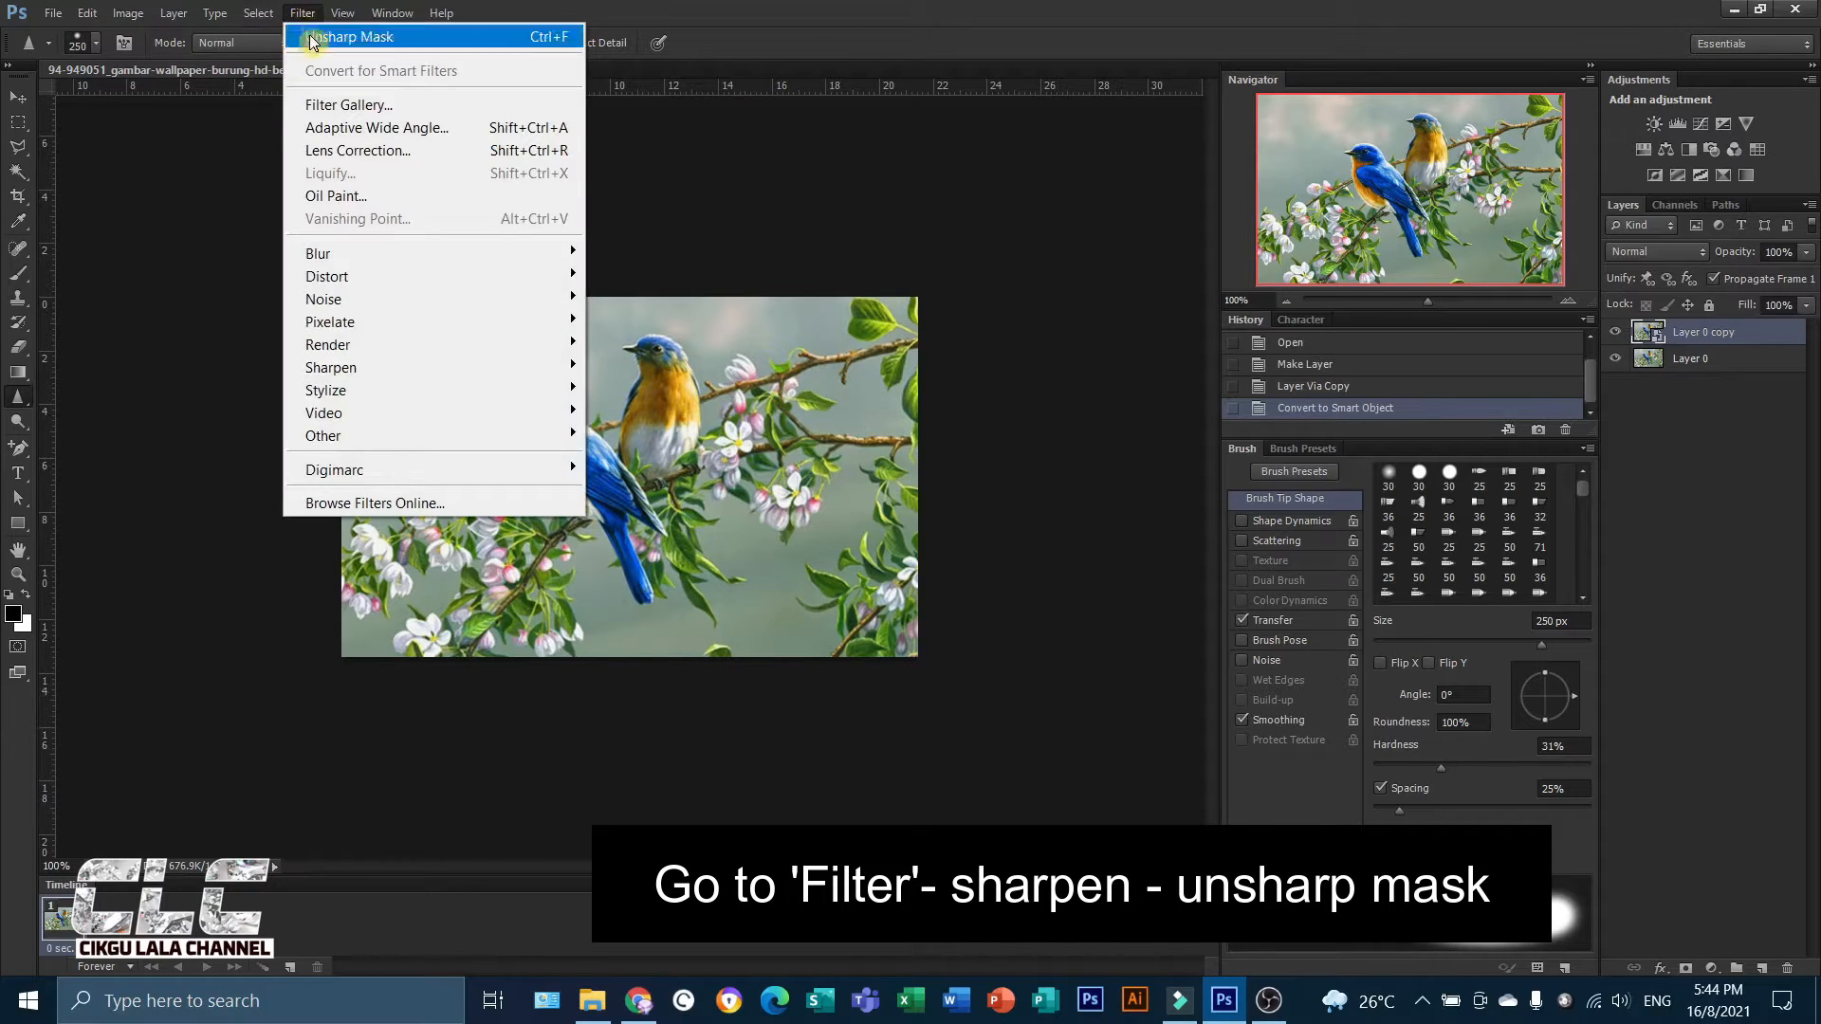
mouse_move(360, 372)
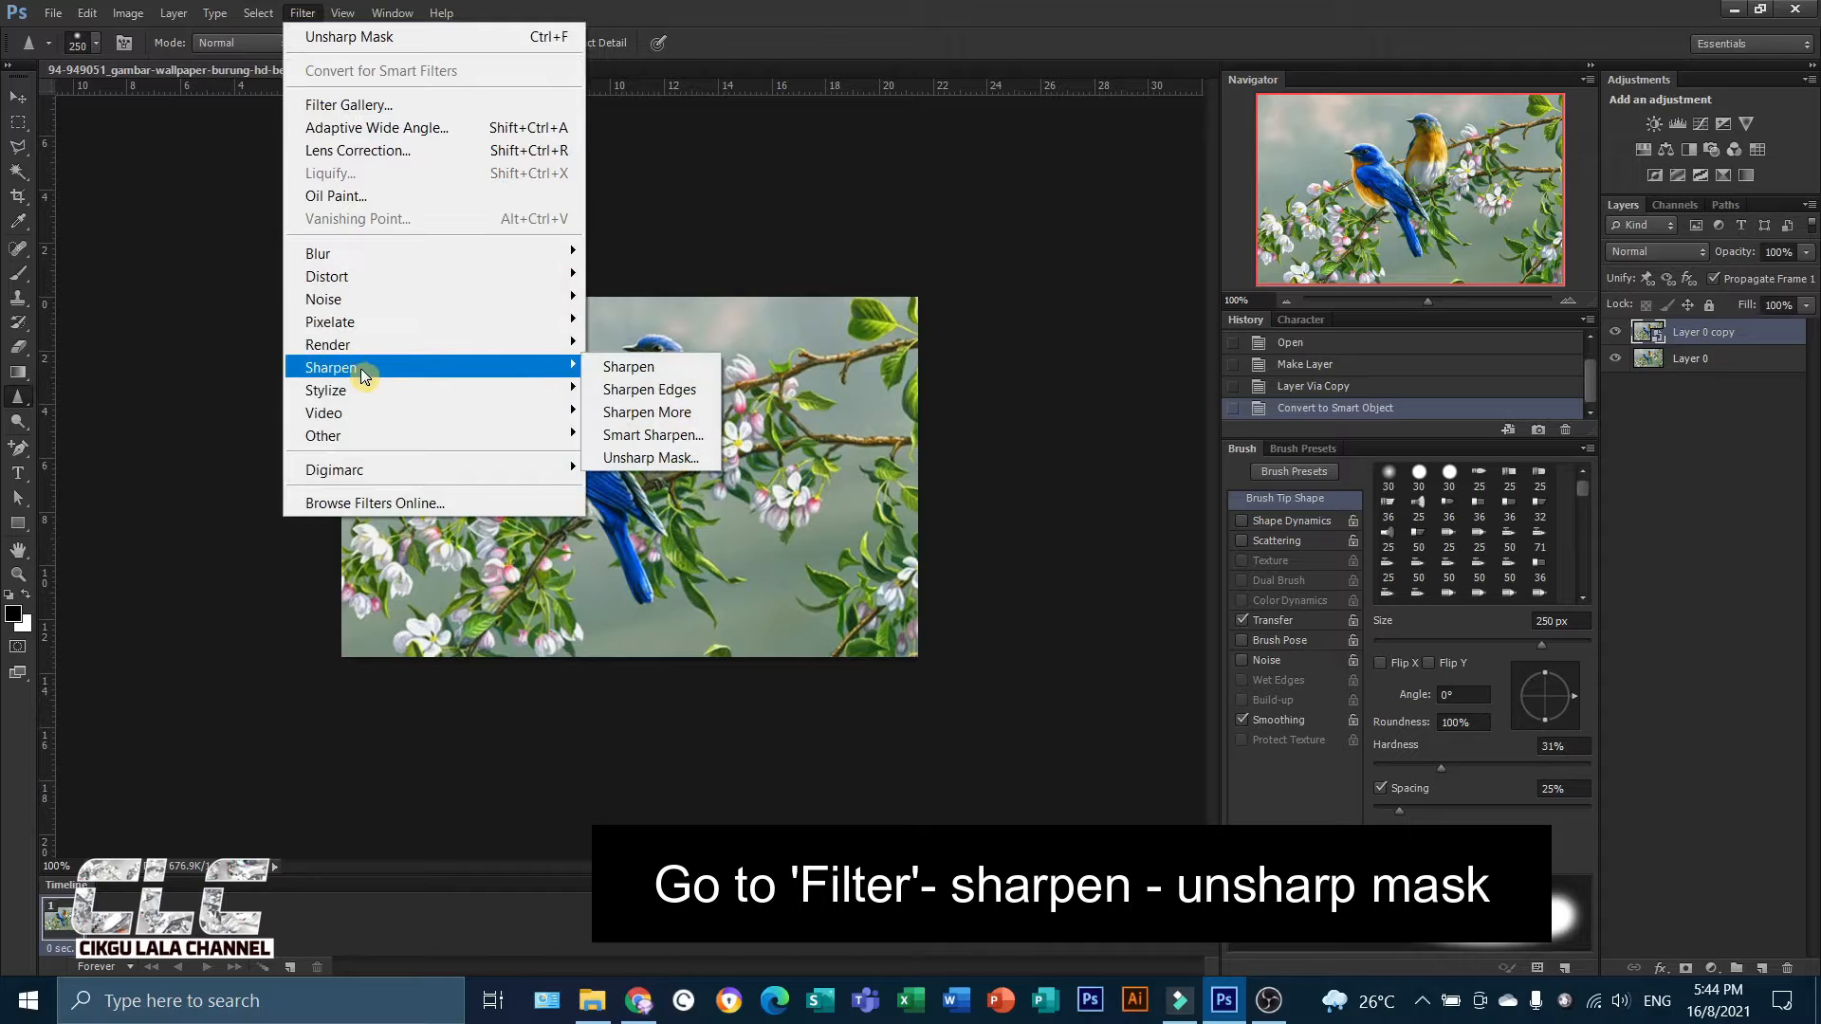
click(696, 459)
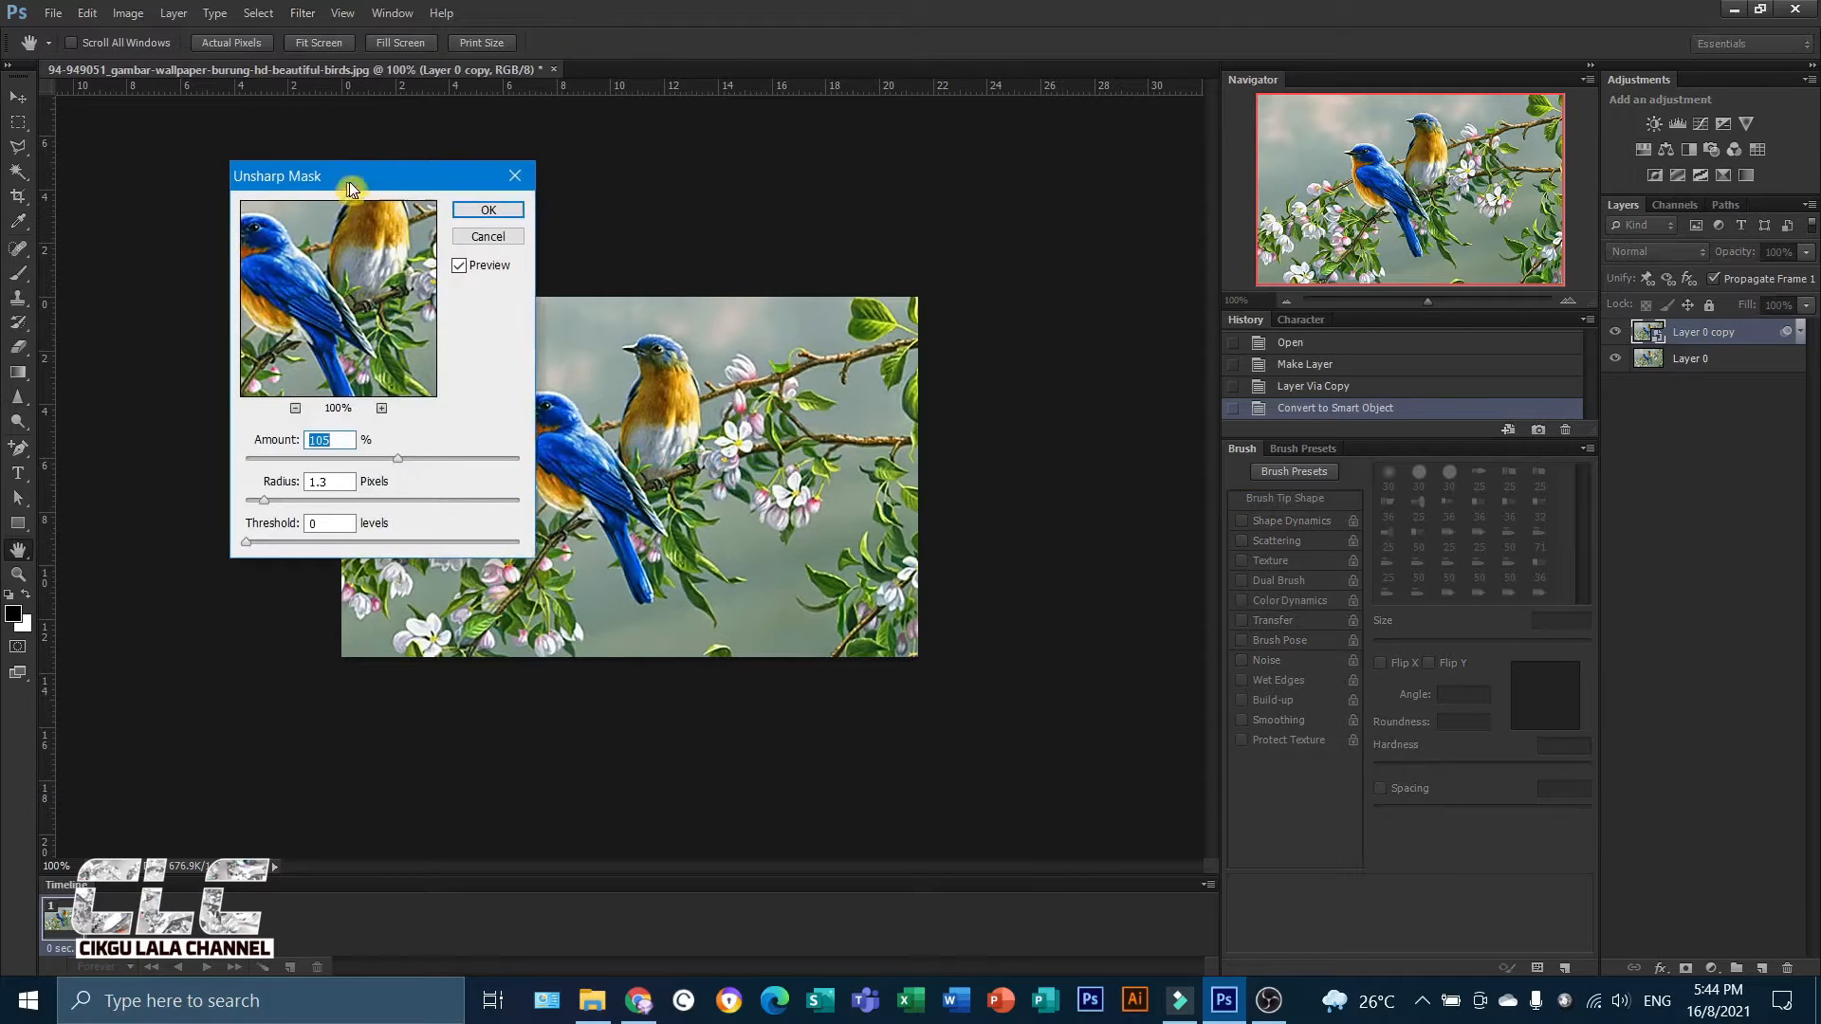
drag(351, 188, 1102, 222)
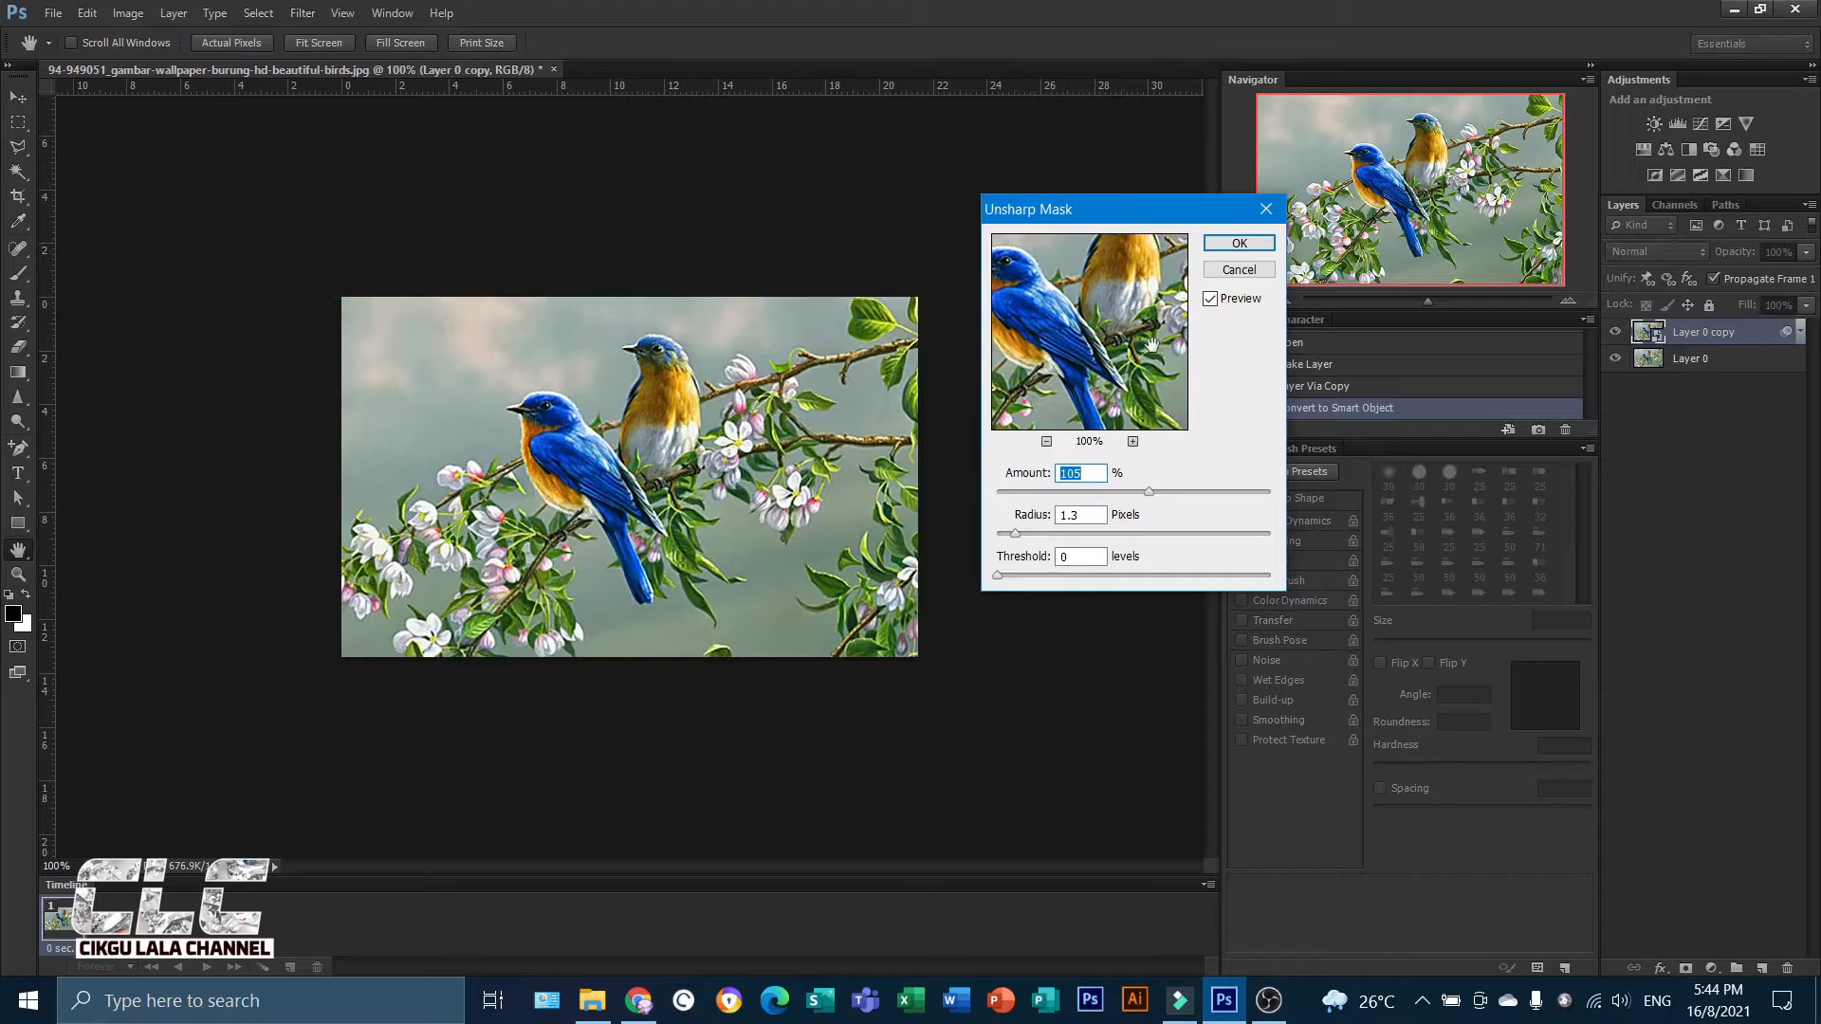
Compare the bird picture with and without the Unsharp Mask preview, including a closer look at the details.
click(1215, 303)
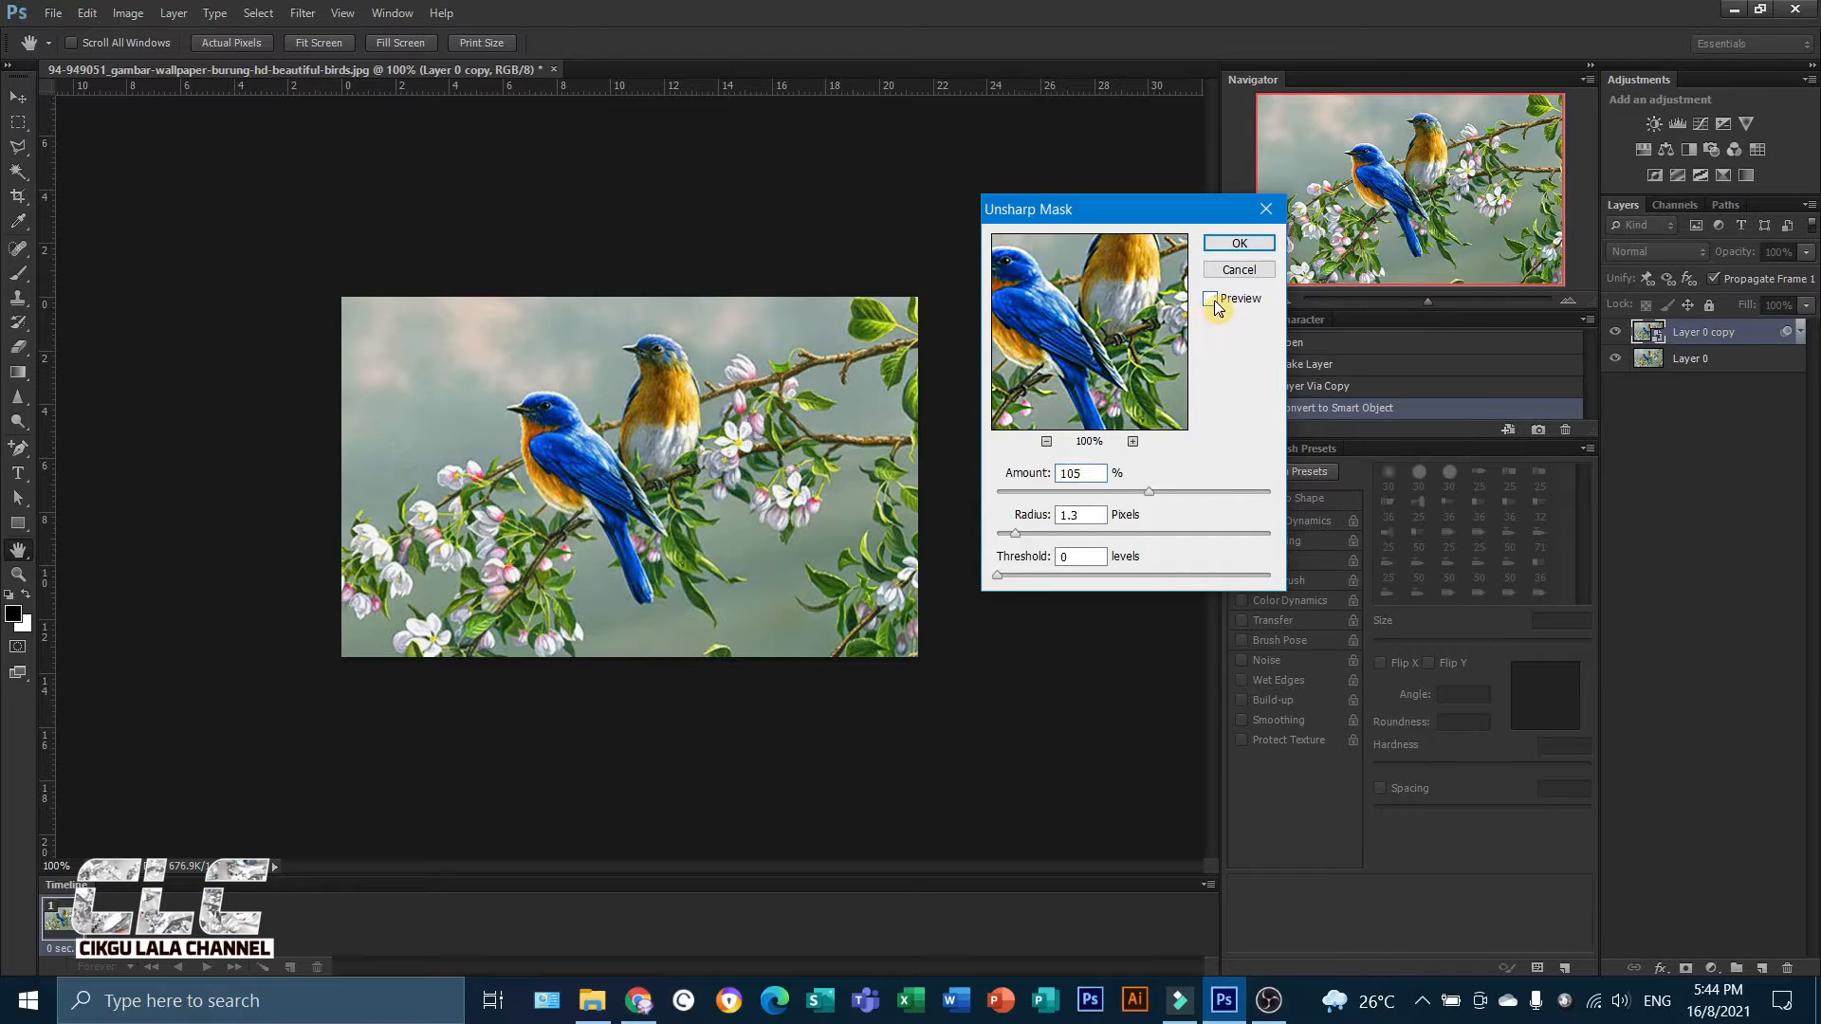
click(1215, 302)
click(1211, 301)
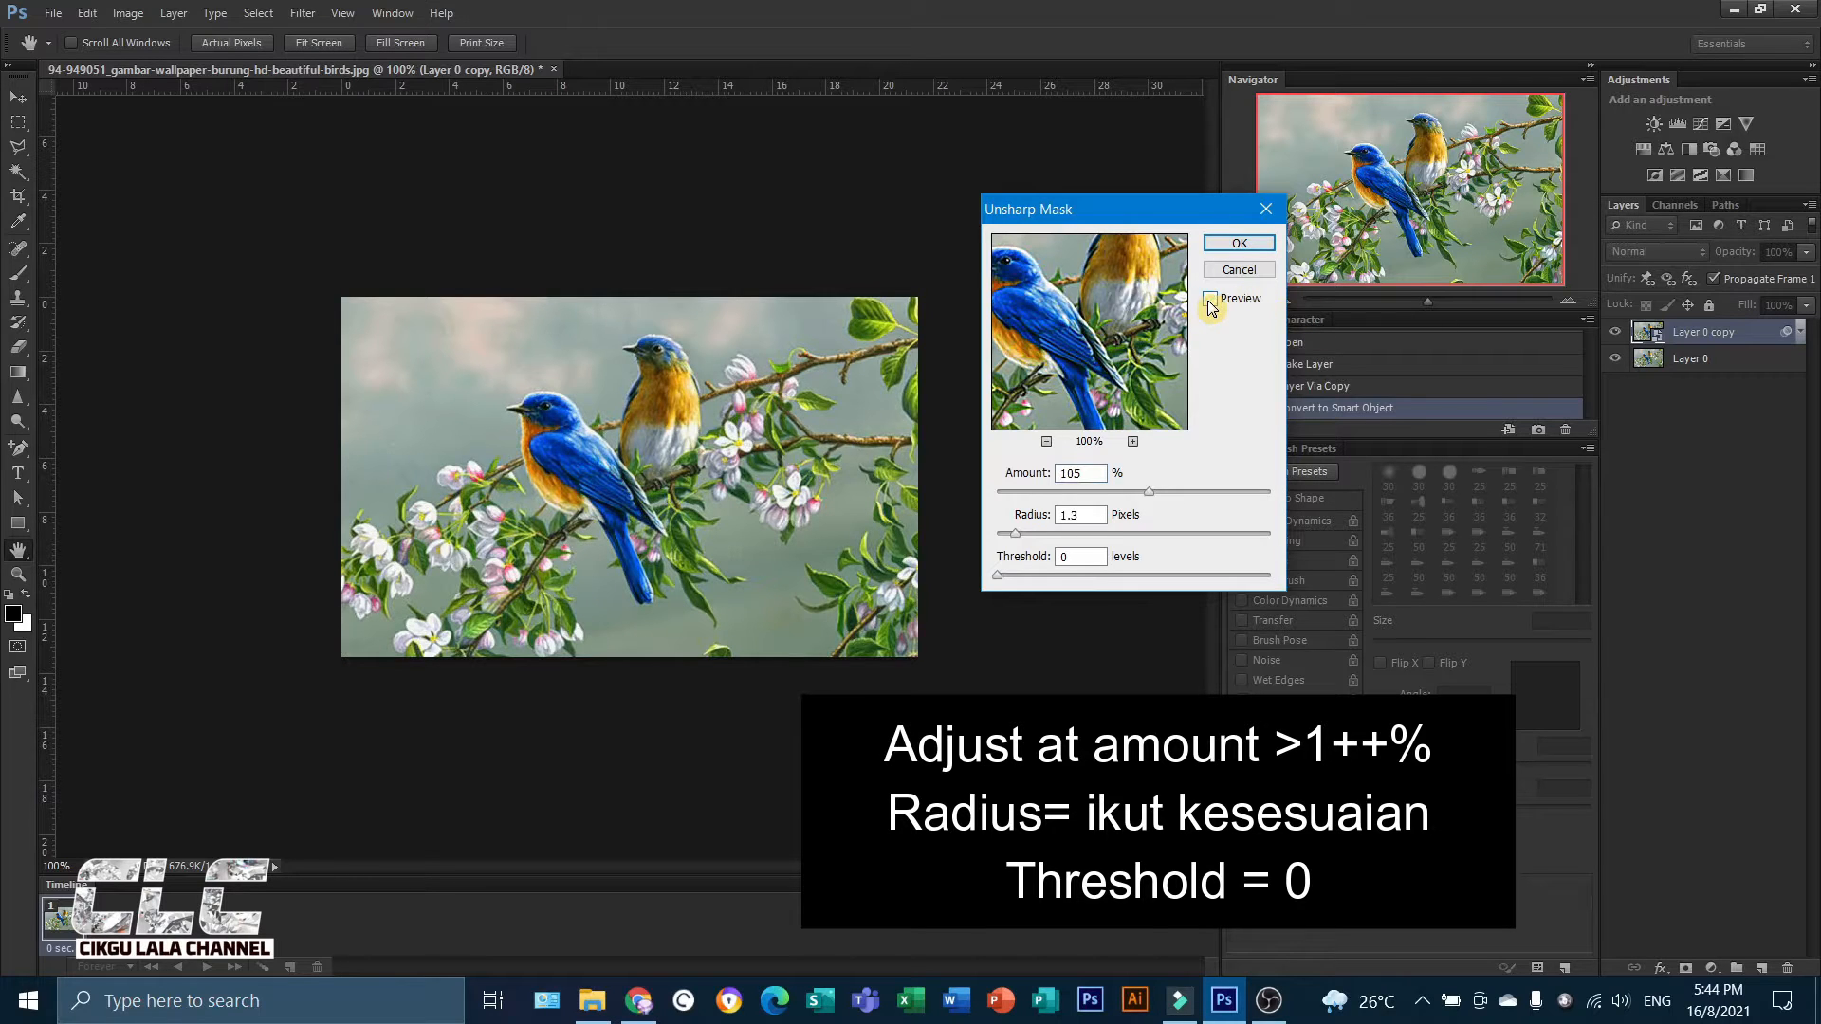
click(1211, 302)
scroll(788, 479, up, 5)
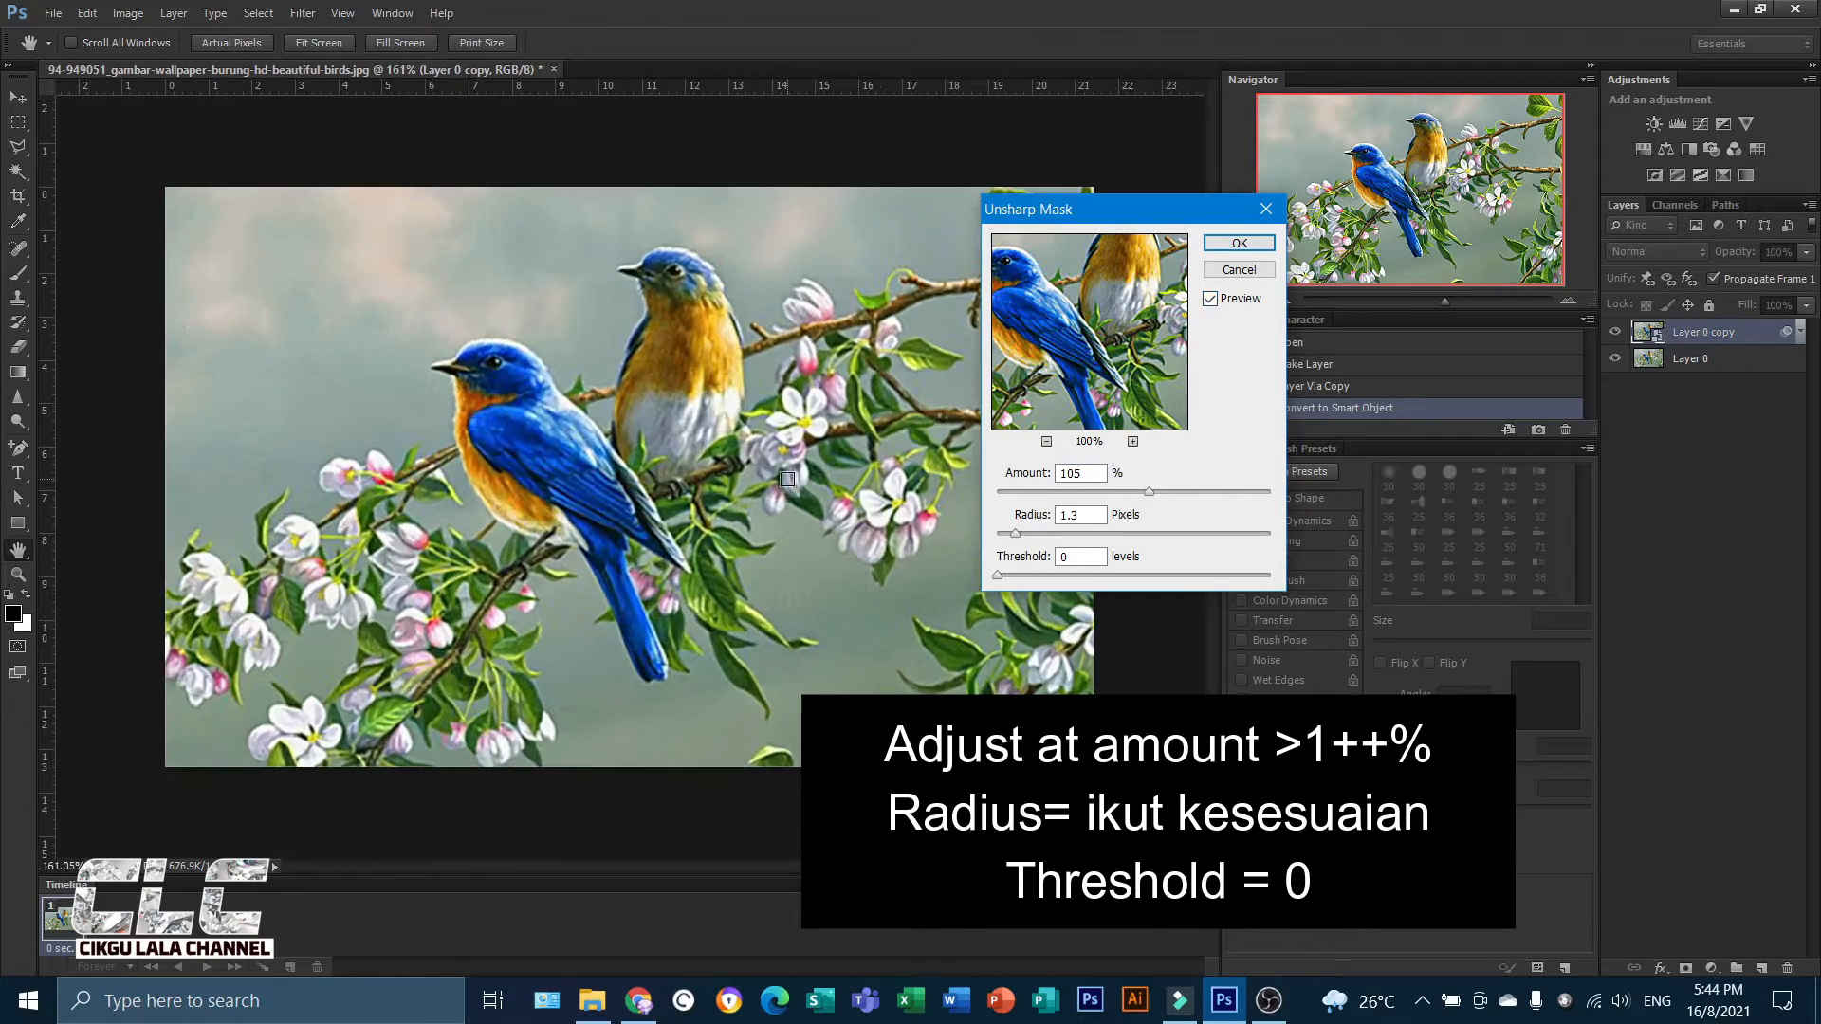
scroll(787, 479, up, 2)
click(1212, 300)
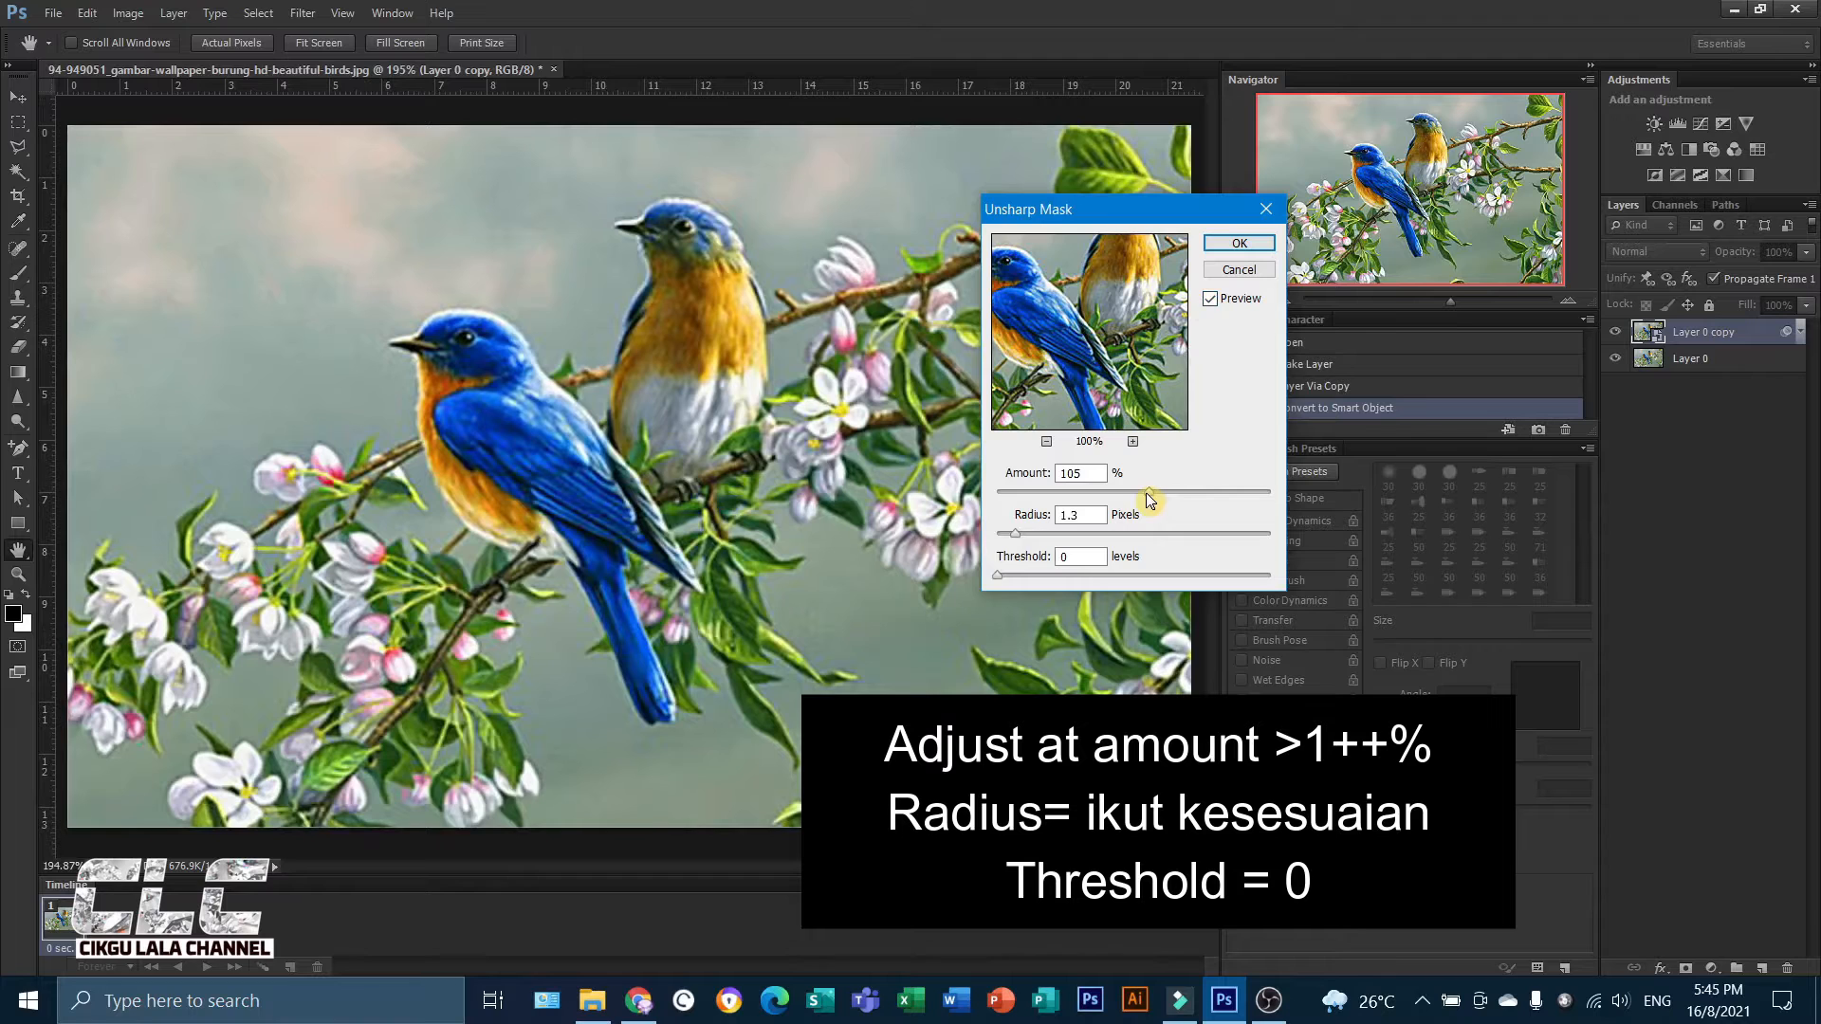
Set the Unsharp Mask amount to 114% and the radius to 2.0 pixels.
drag(1149, 500, 1113, 501)
drag(1013, 538, 1020, 536)
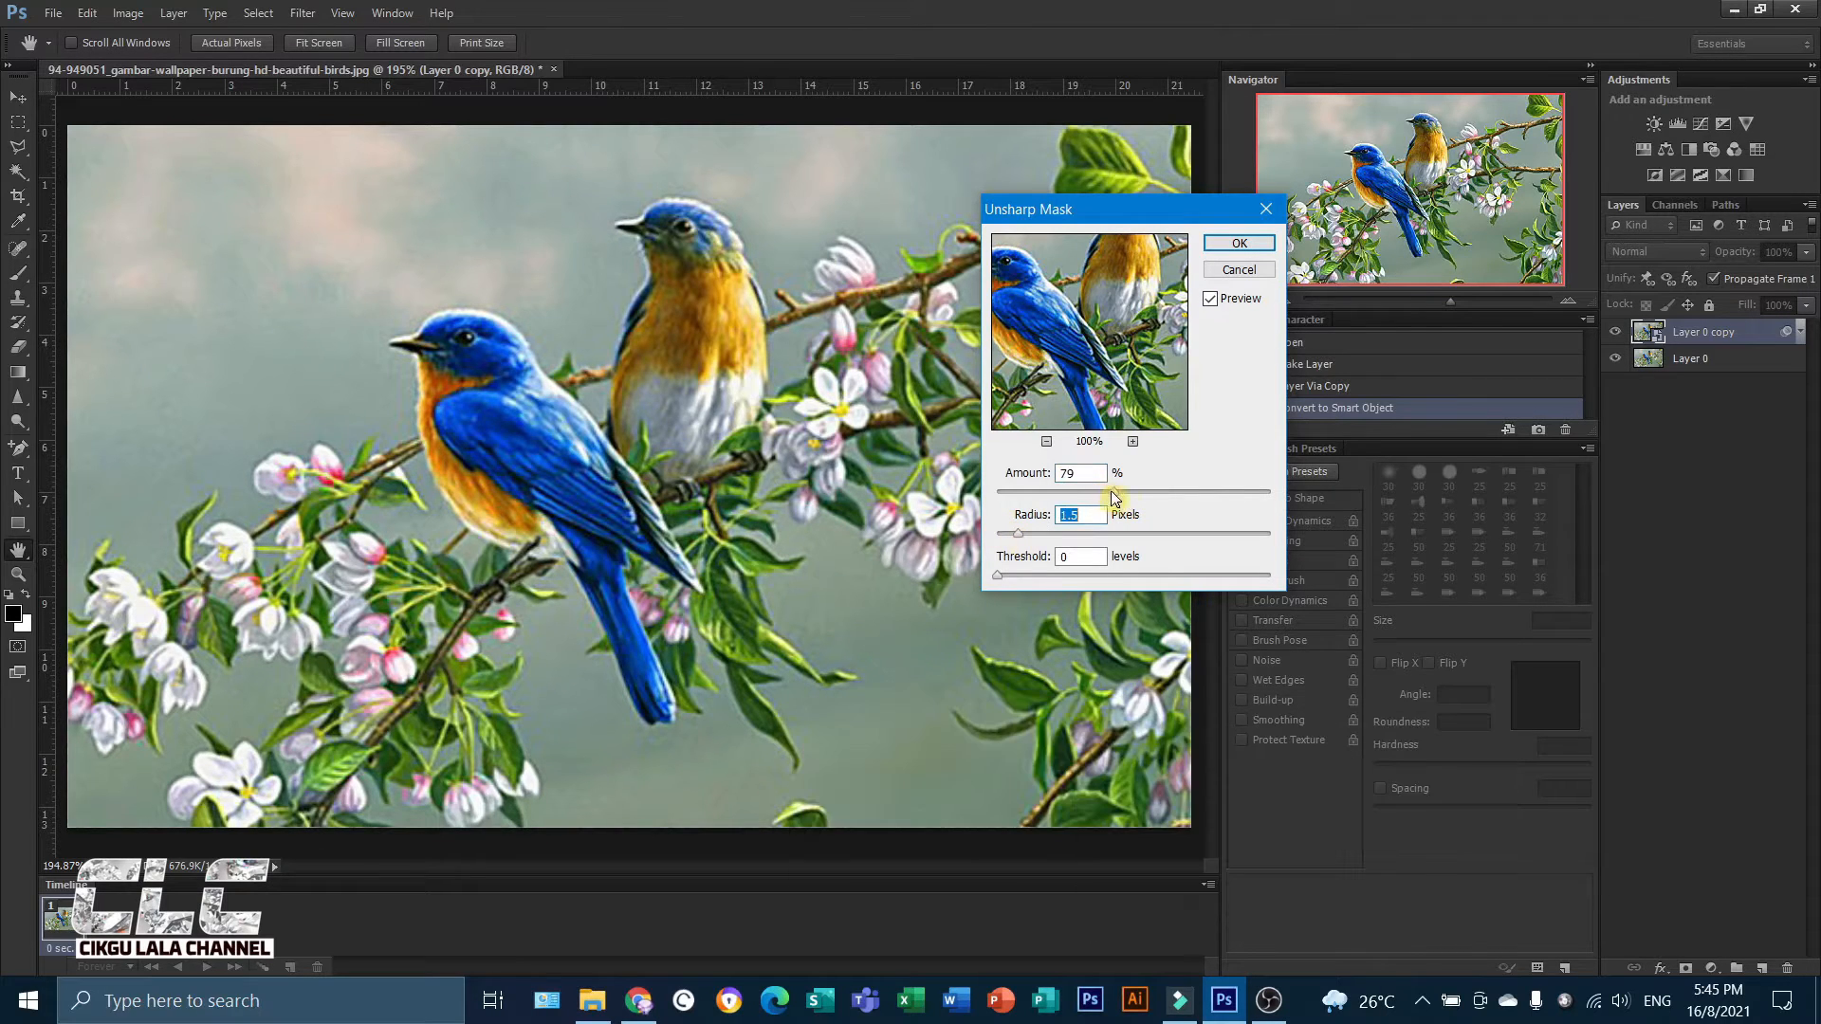
drag(1114, 496, 1150, 494)
drag(1023, 538, 1142, 536)
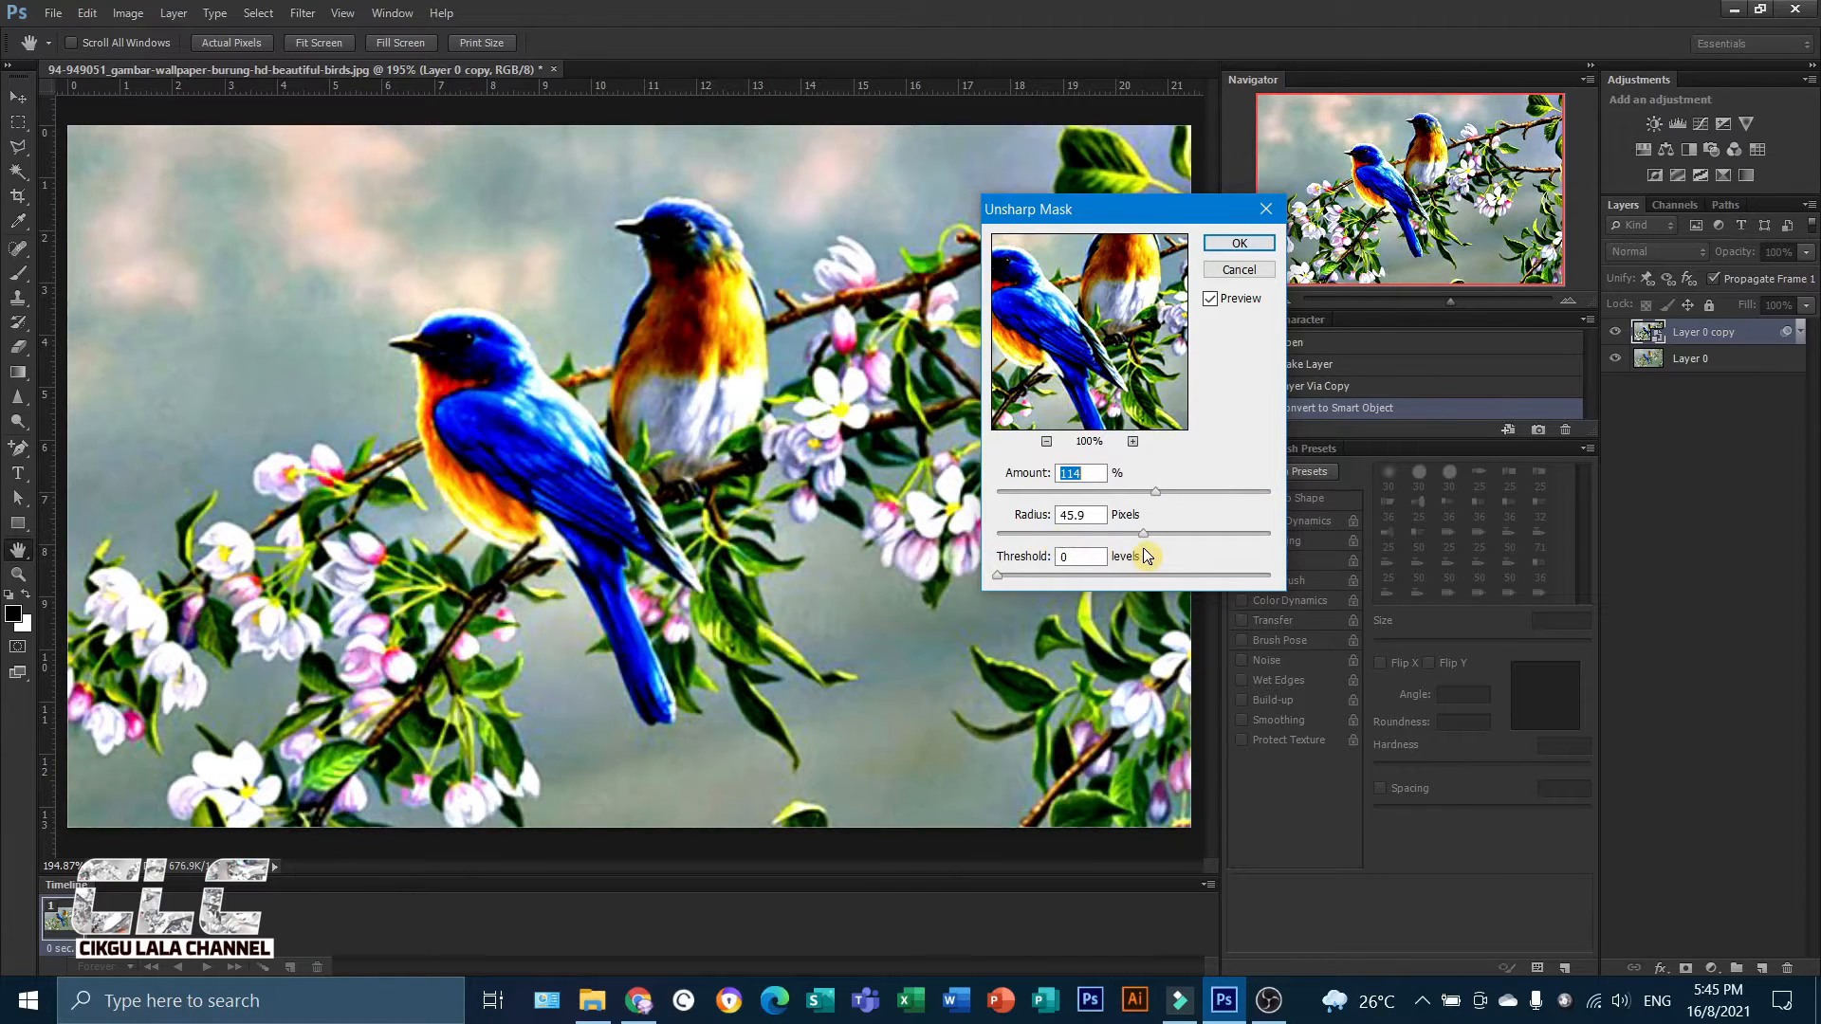
drag(1144, 534, 1042, 538)
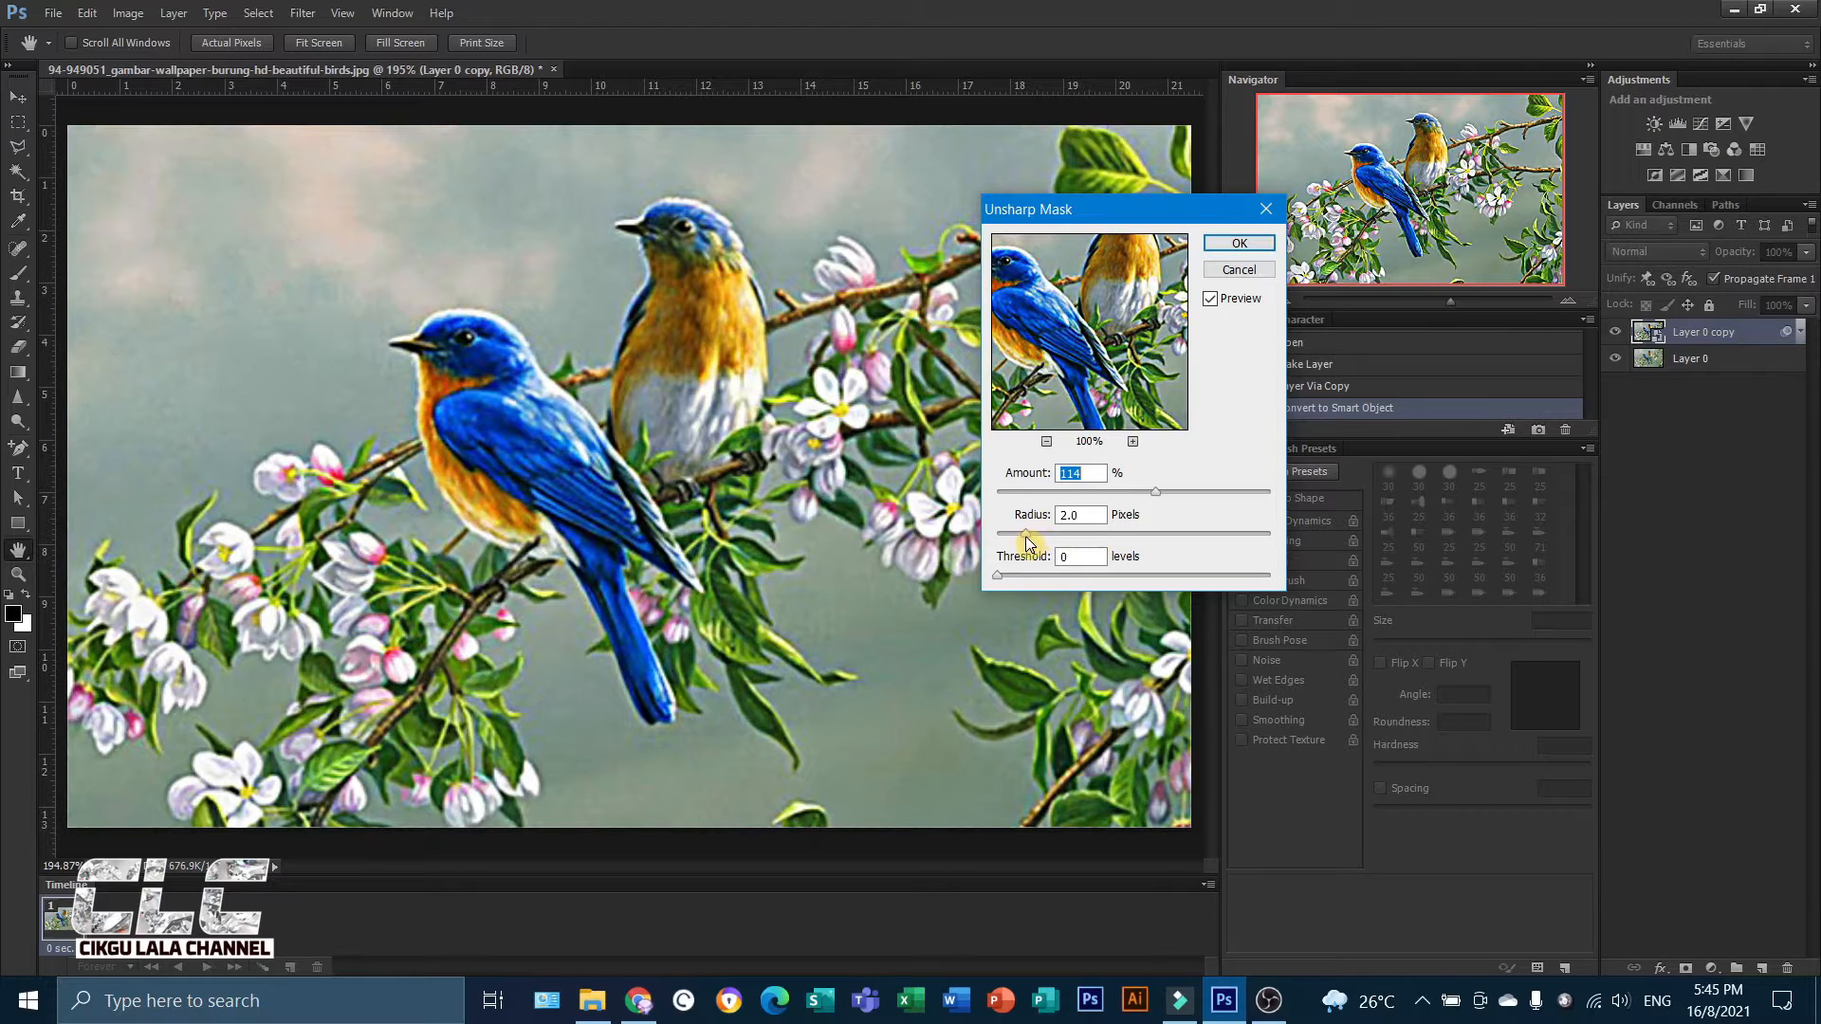
Check the sharpening against the original with the preview off and on, and apply the Unsharp Mask.
click(1211, 300)
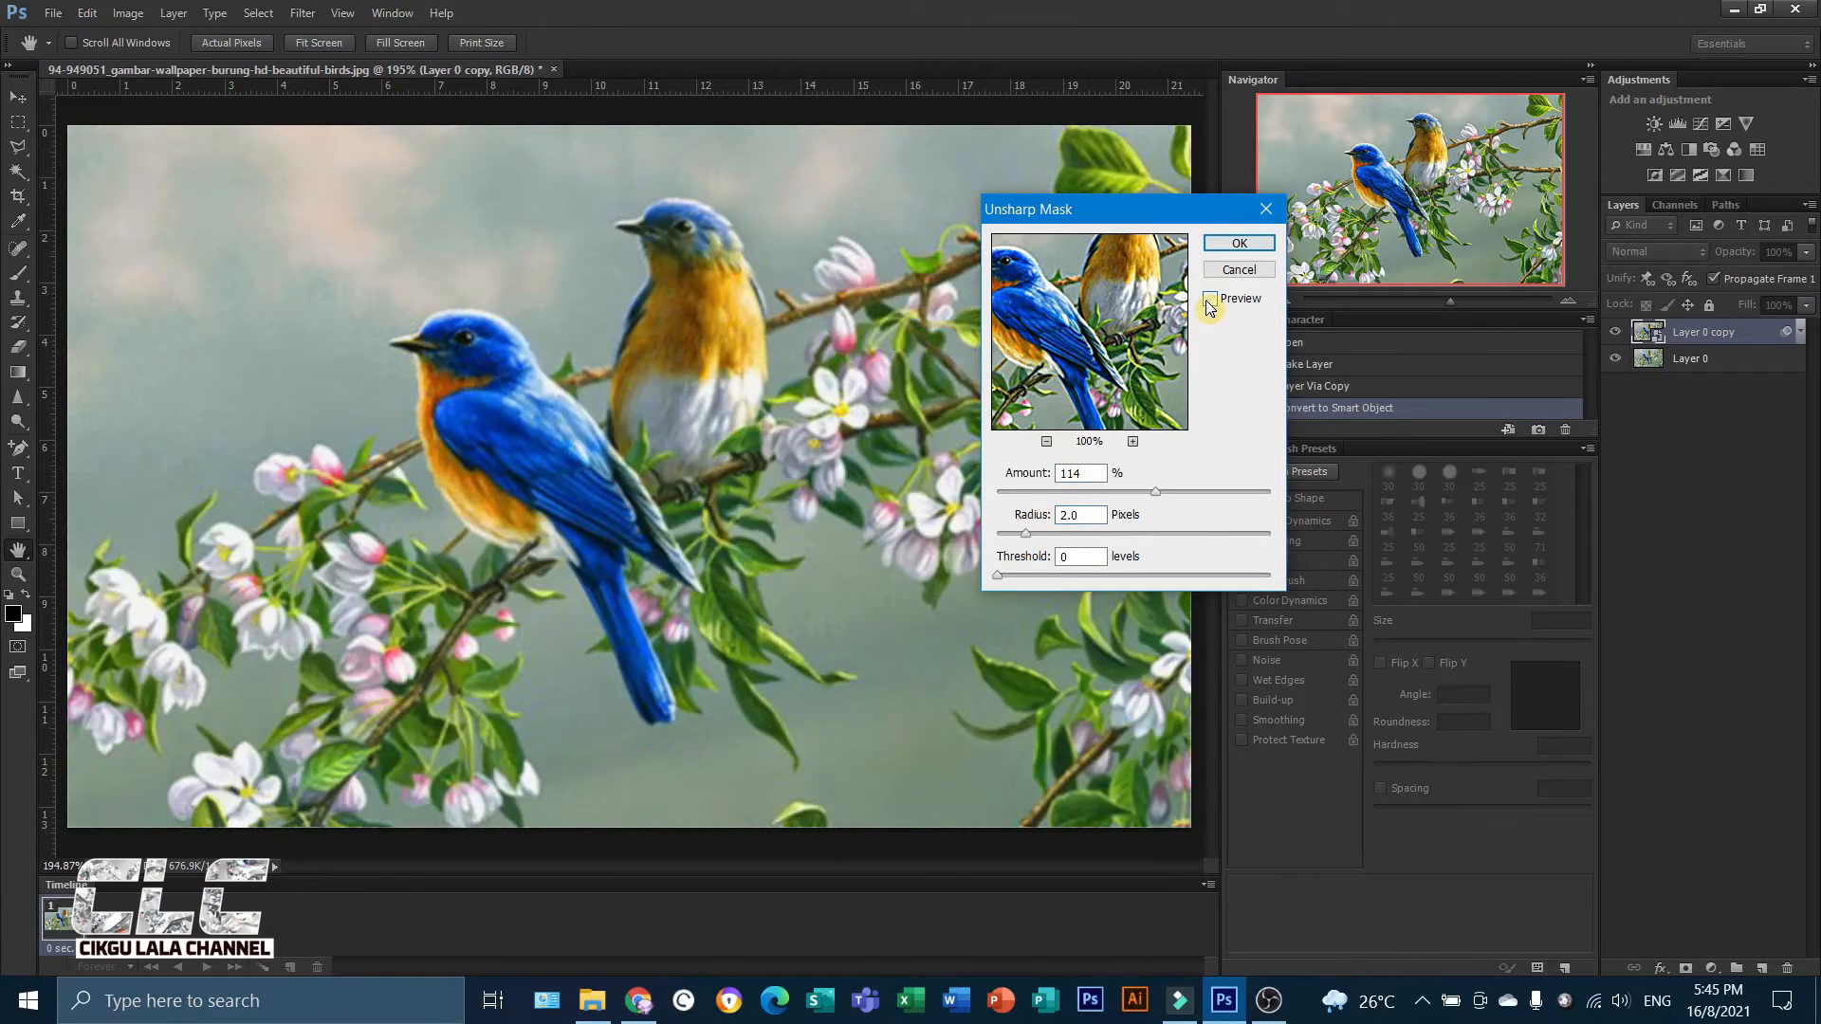
click(1211, 301)
click(1210, 302)
click(1211, 302)
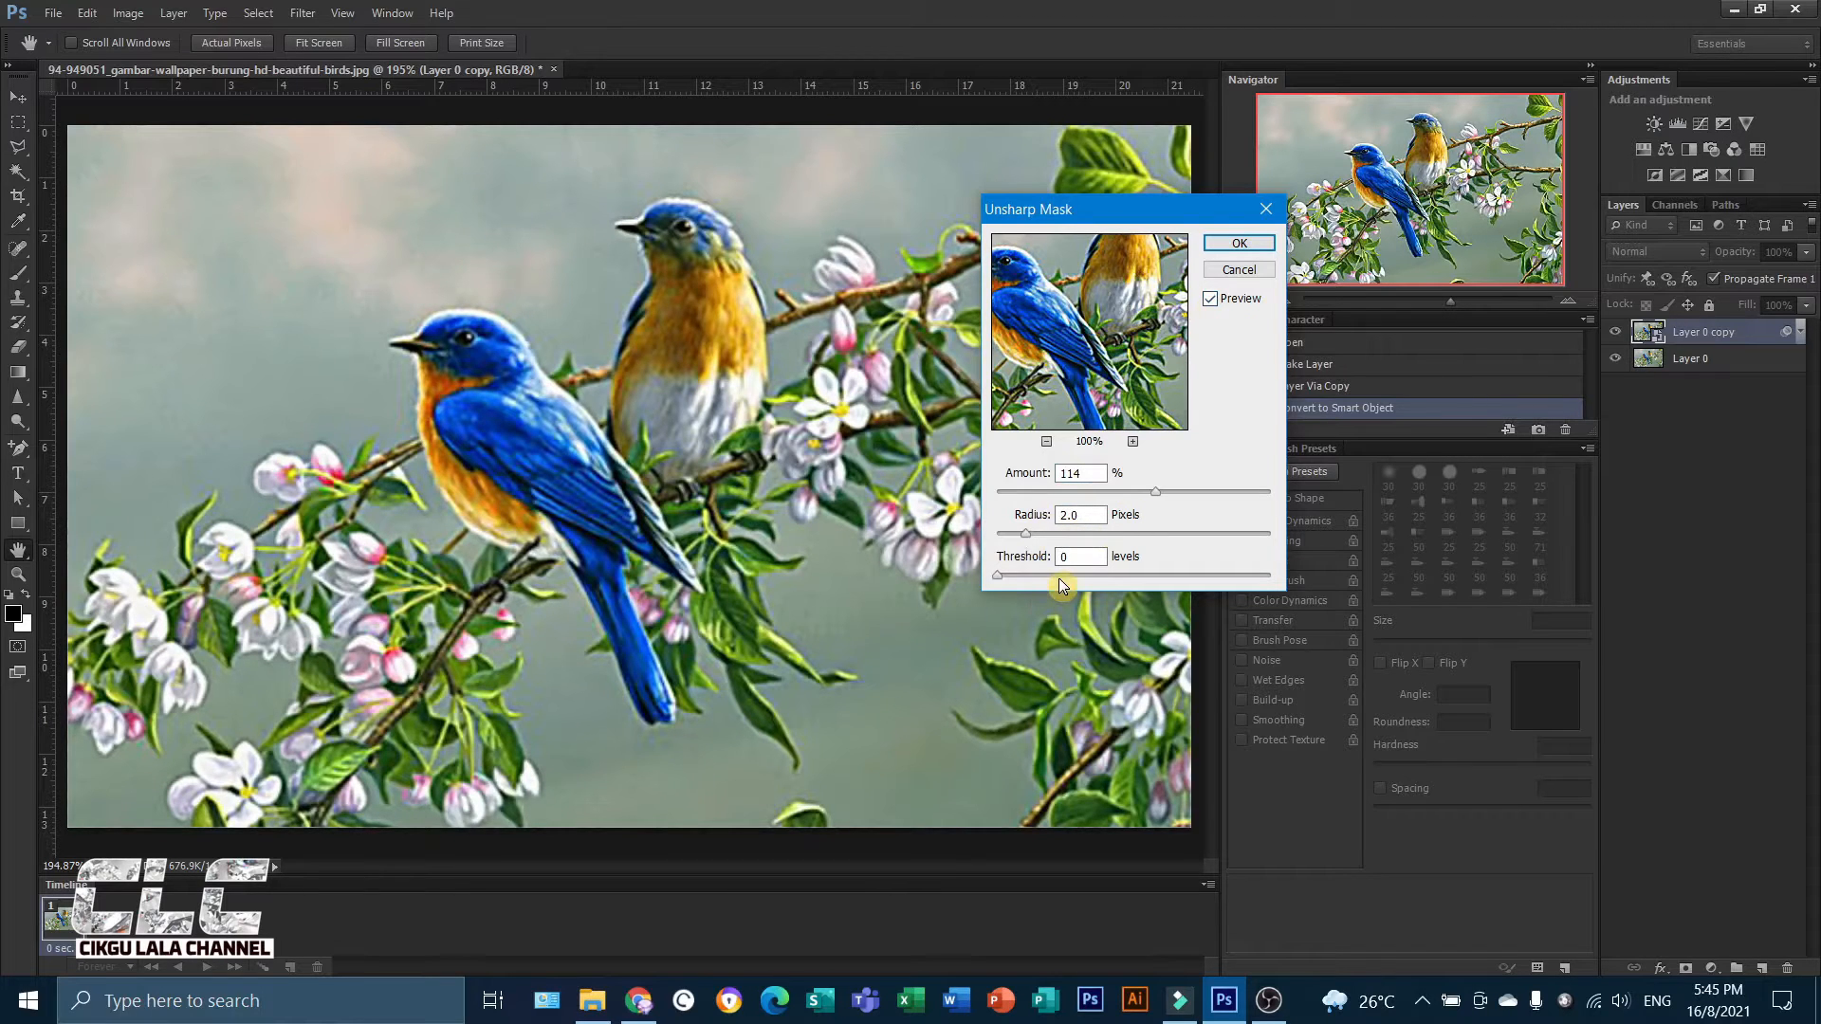
click(1239, 243)
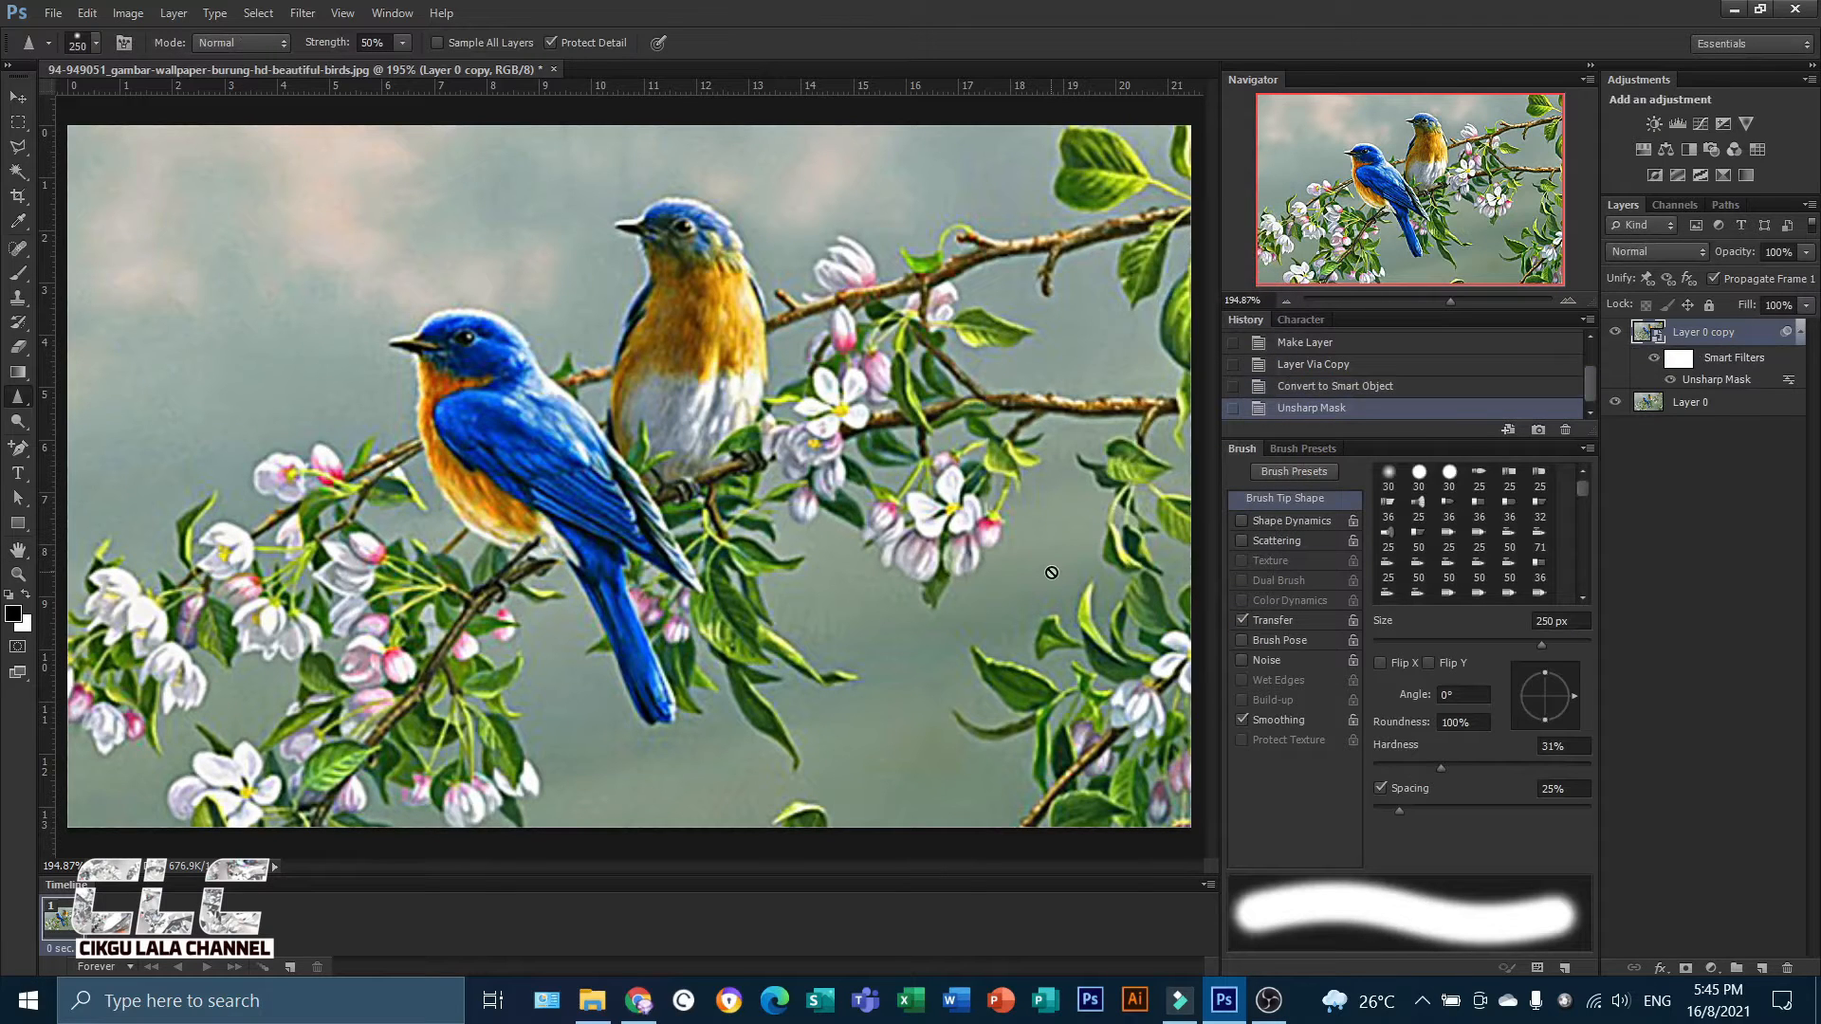
key(ctrl+minus)
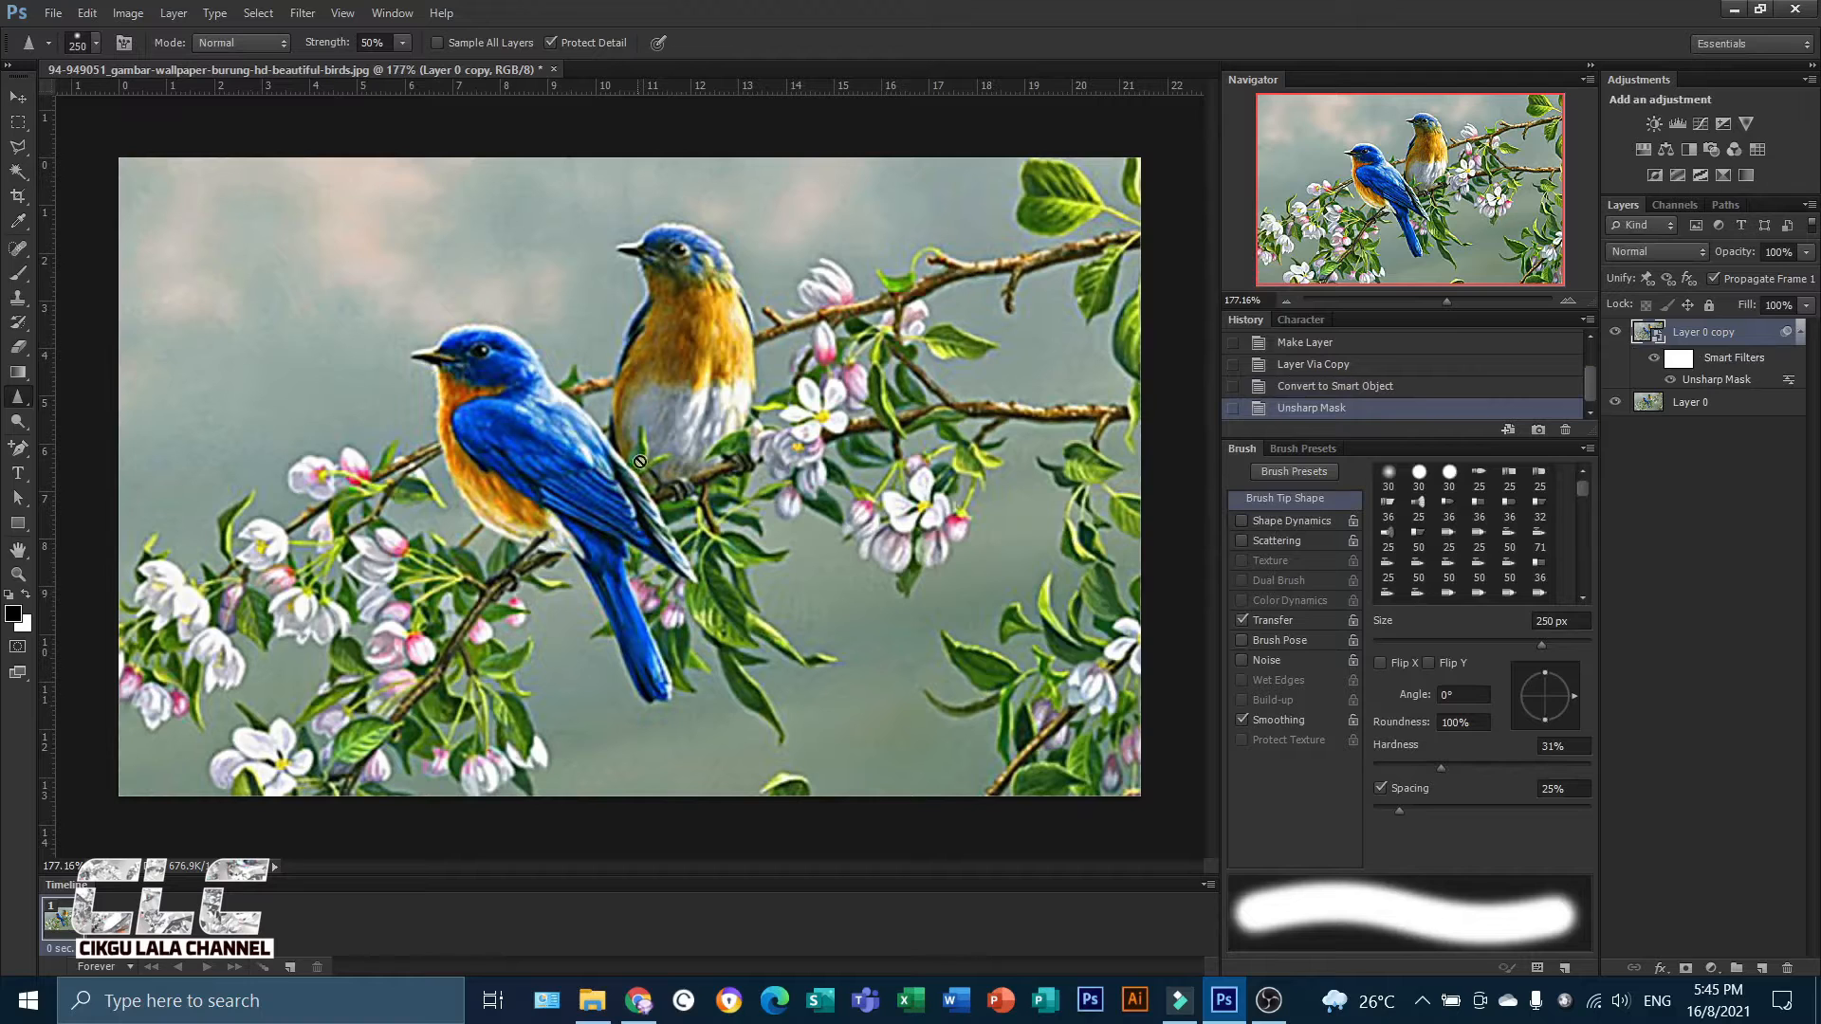
click(555, 71)
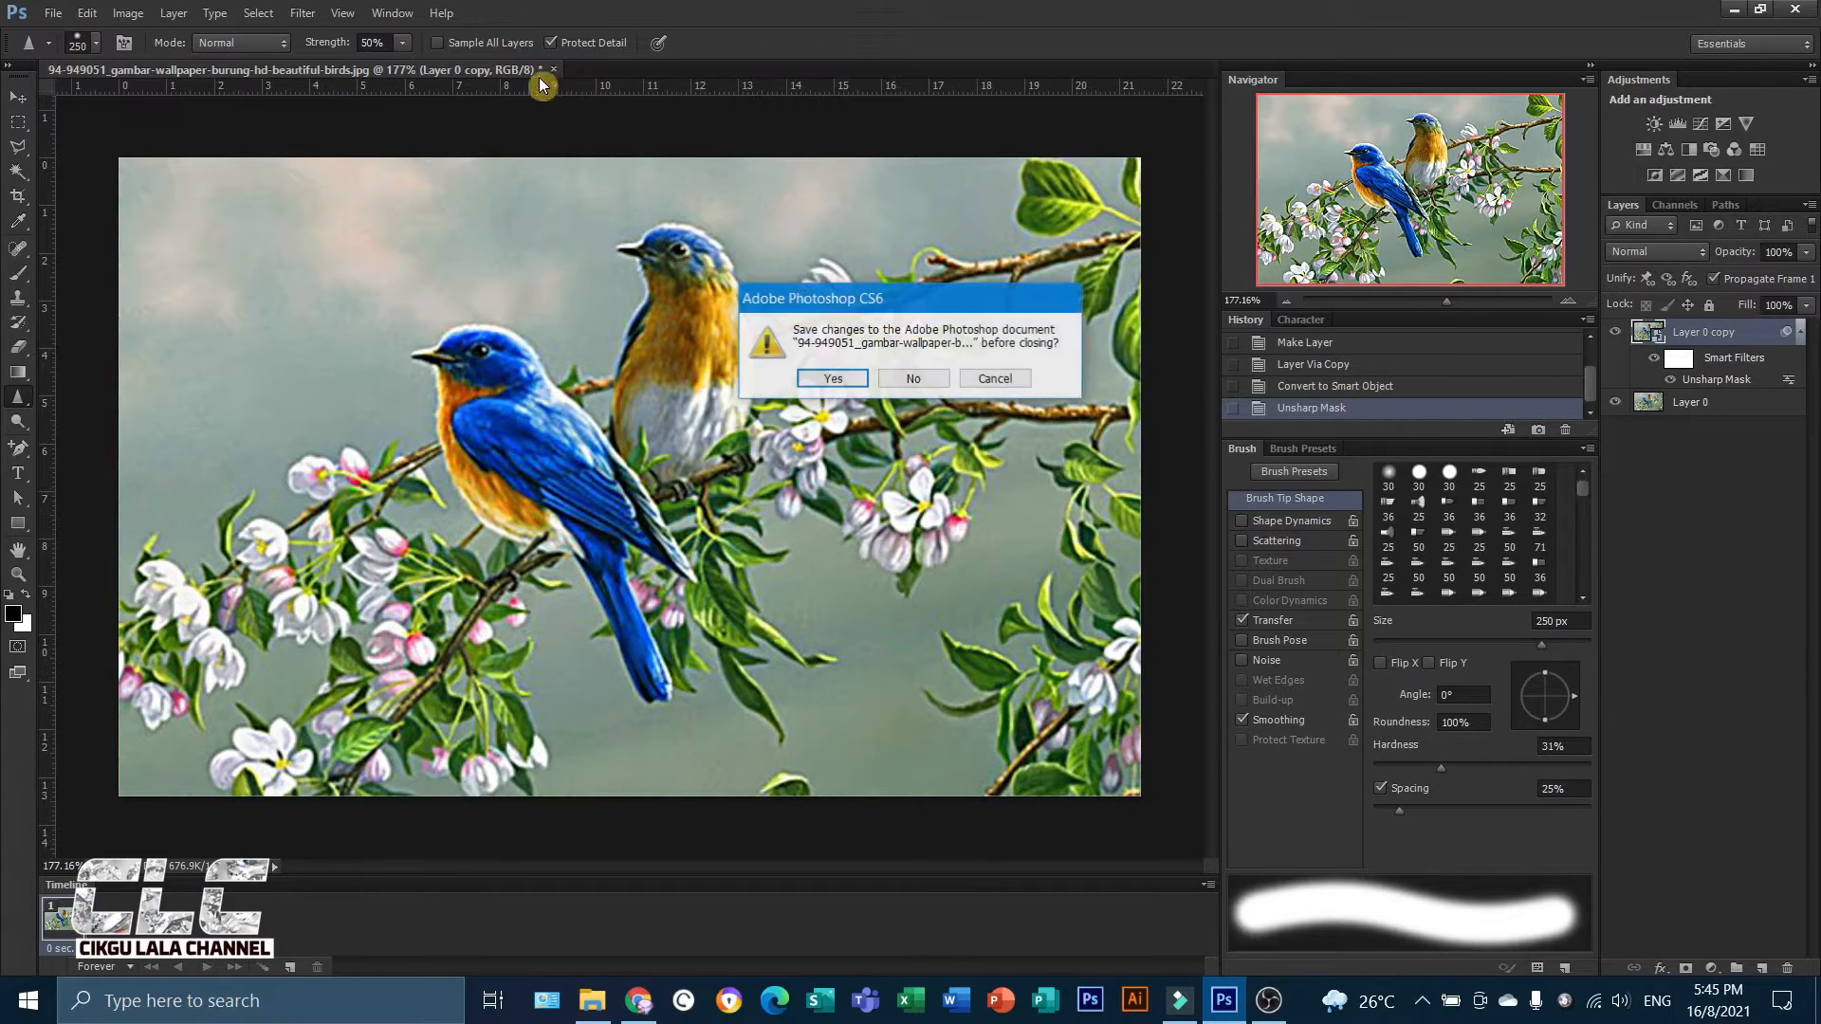
click(913, 372)
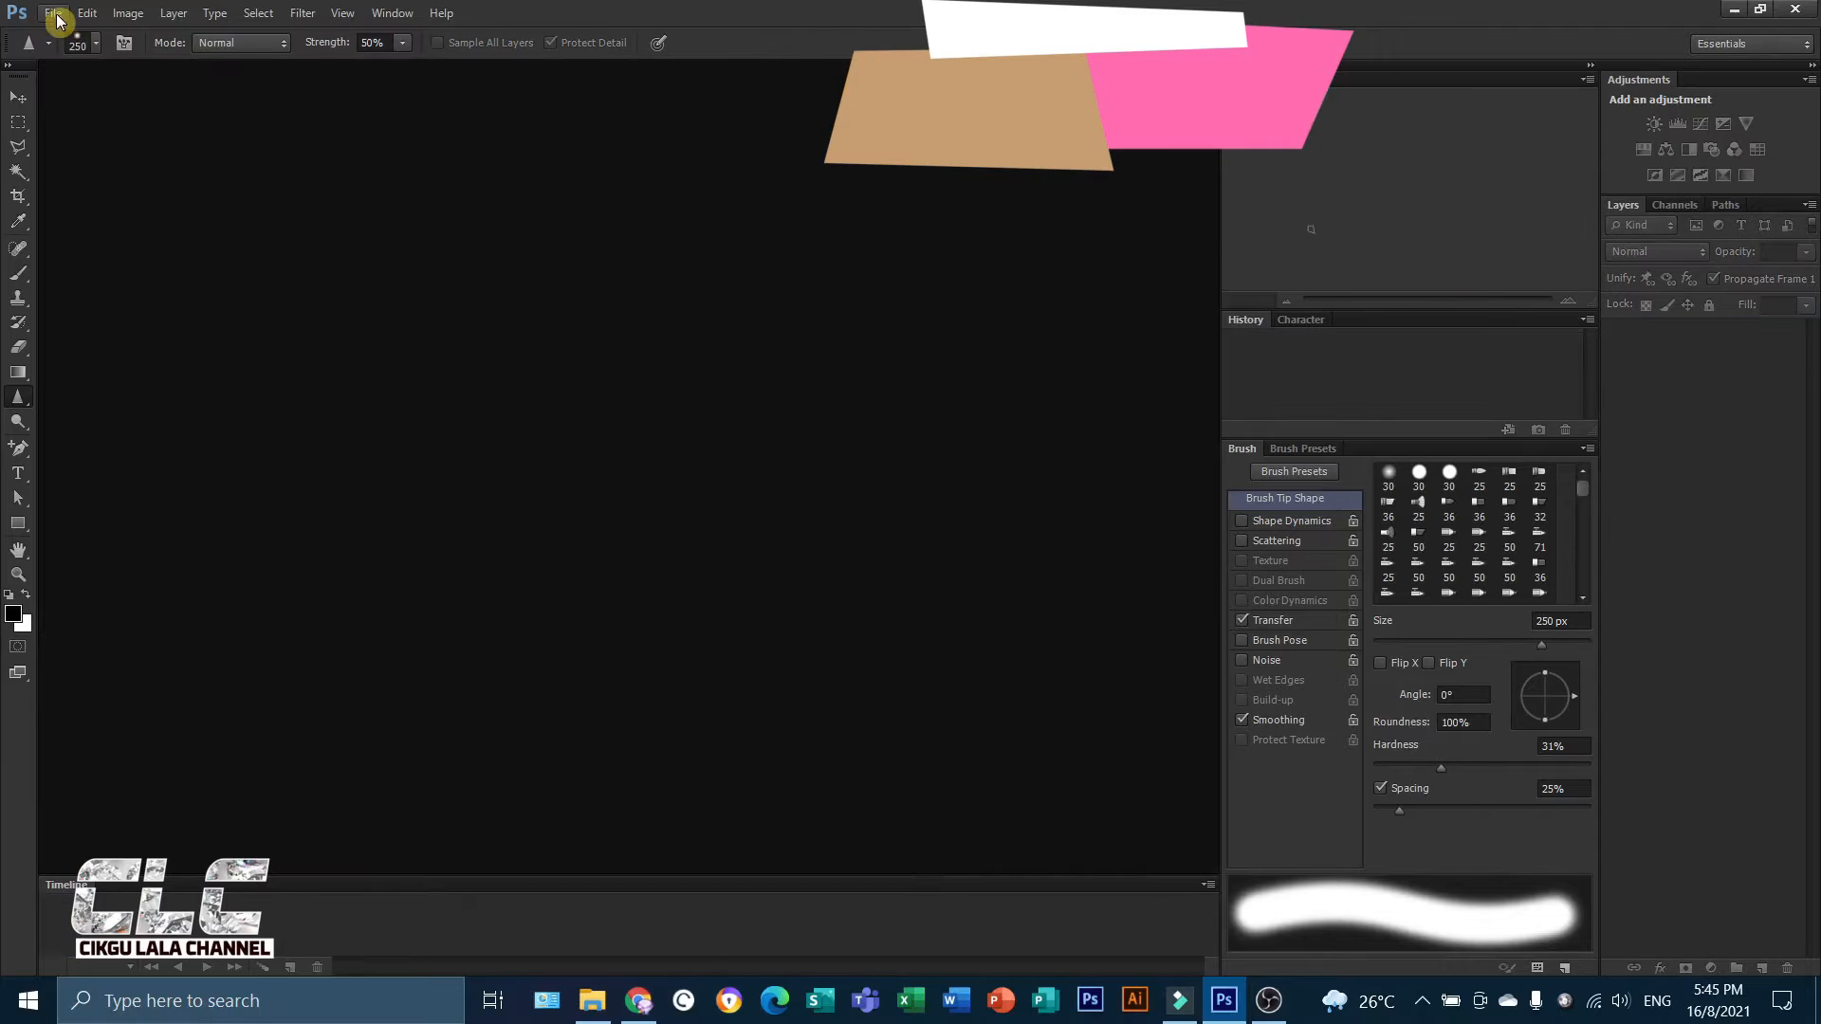
click(53, 13)
click(43, 55)
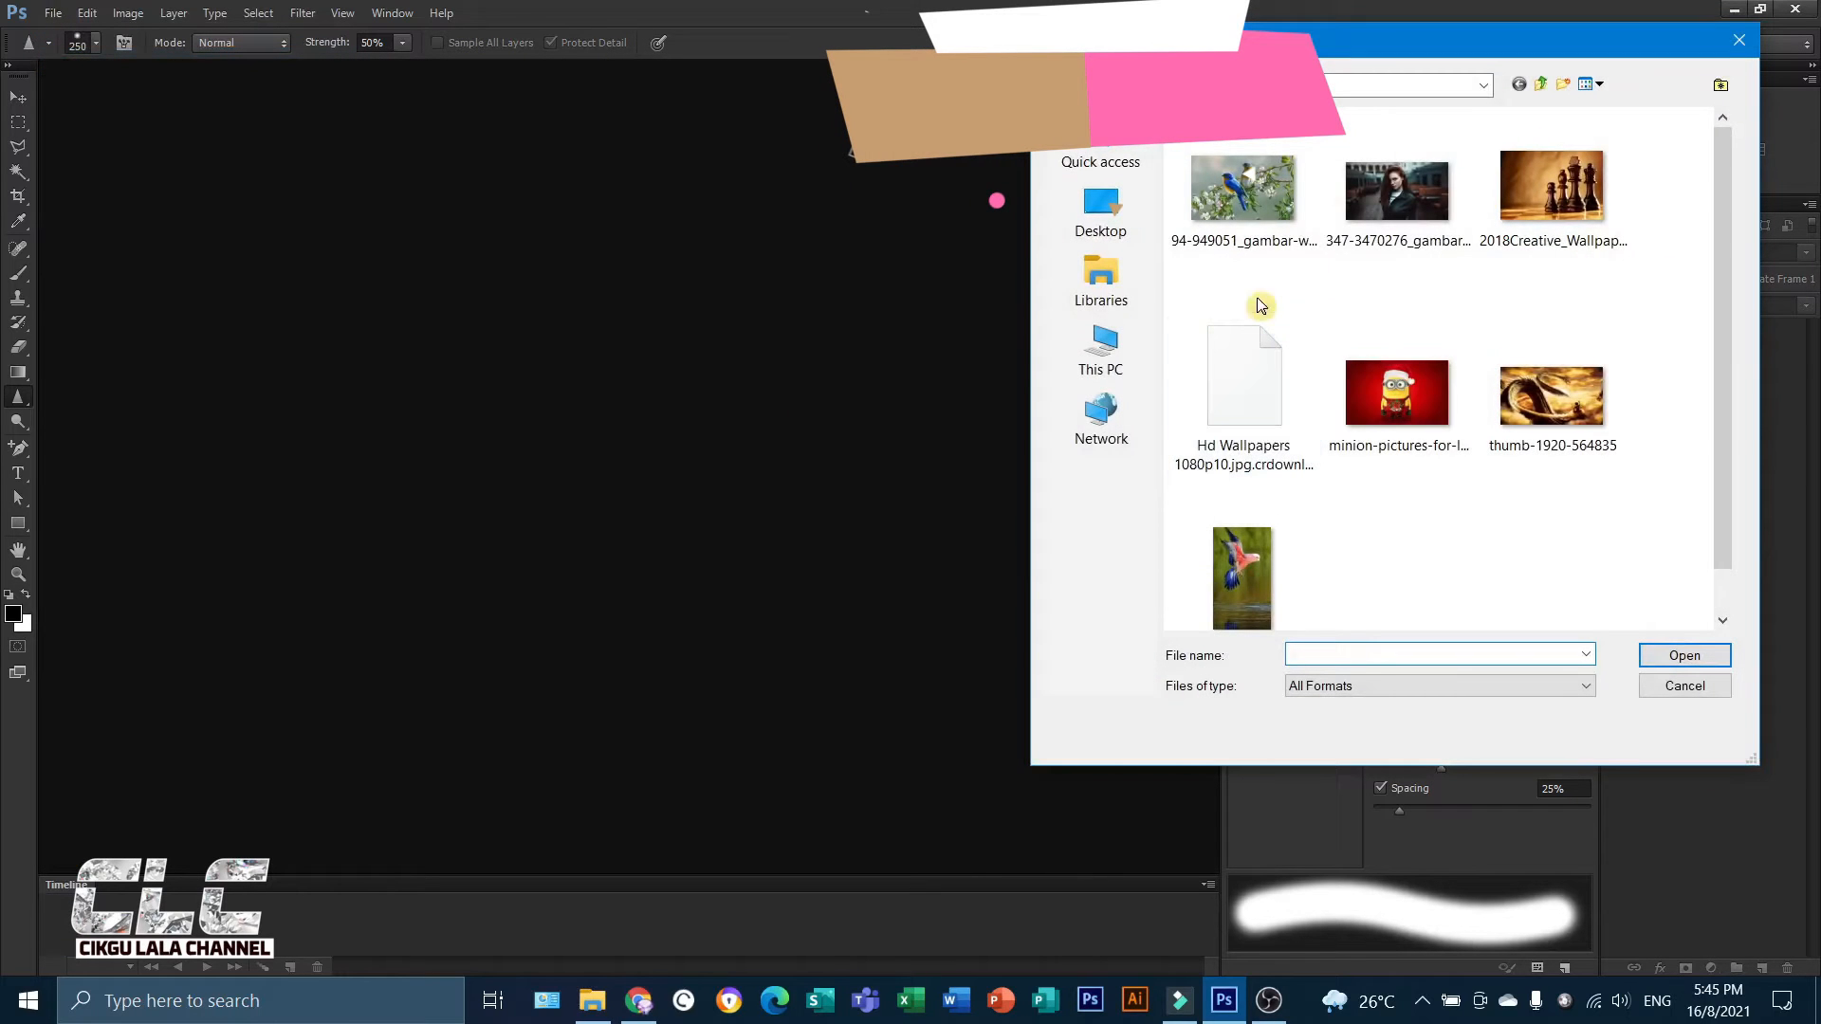
click(1413, 218)
click(1695, 665)
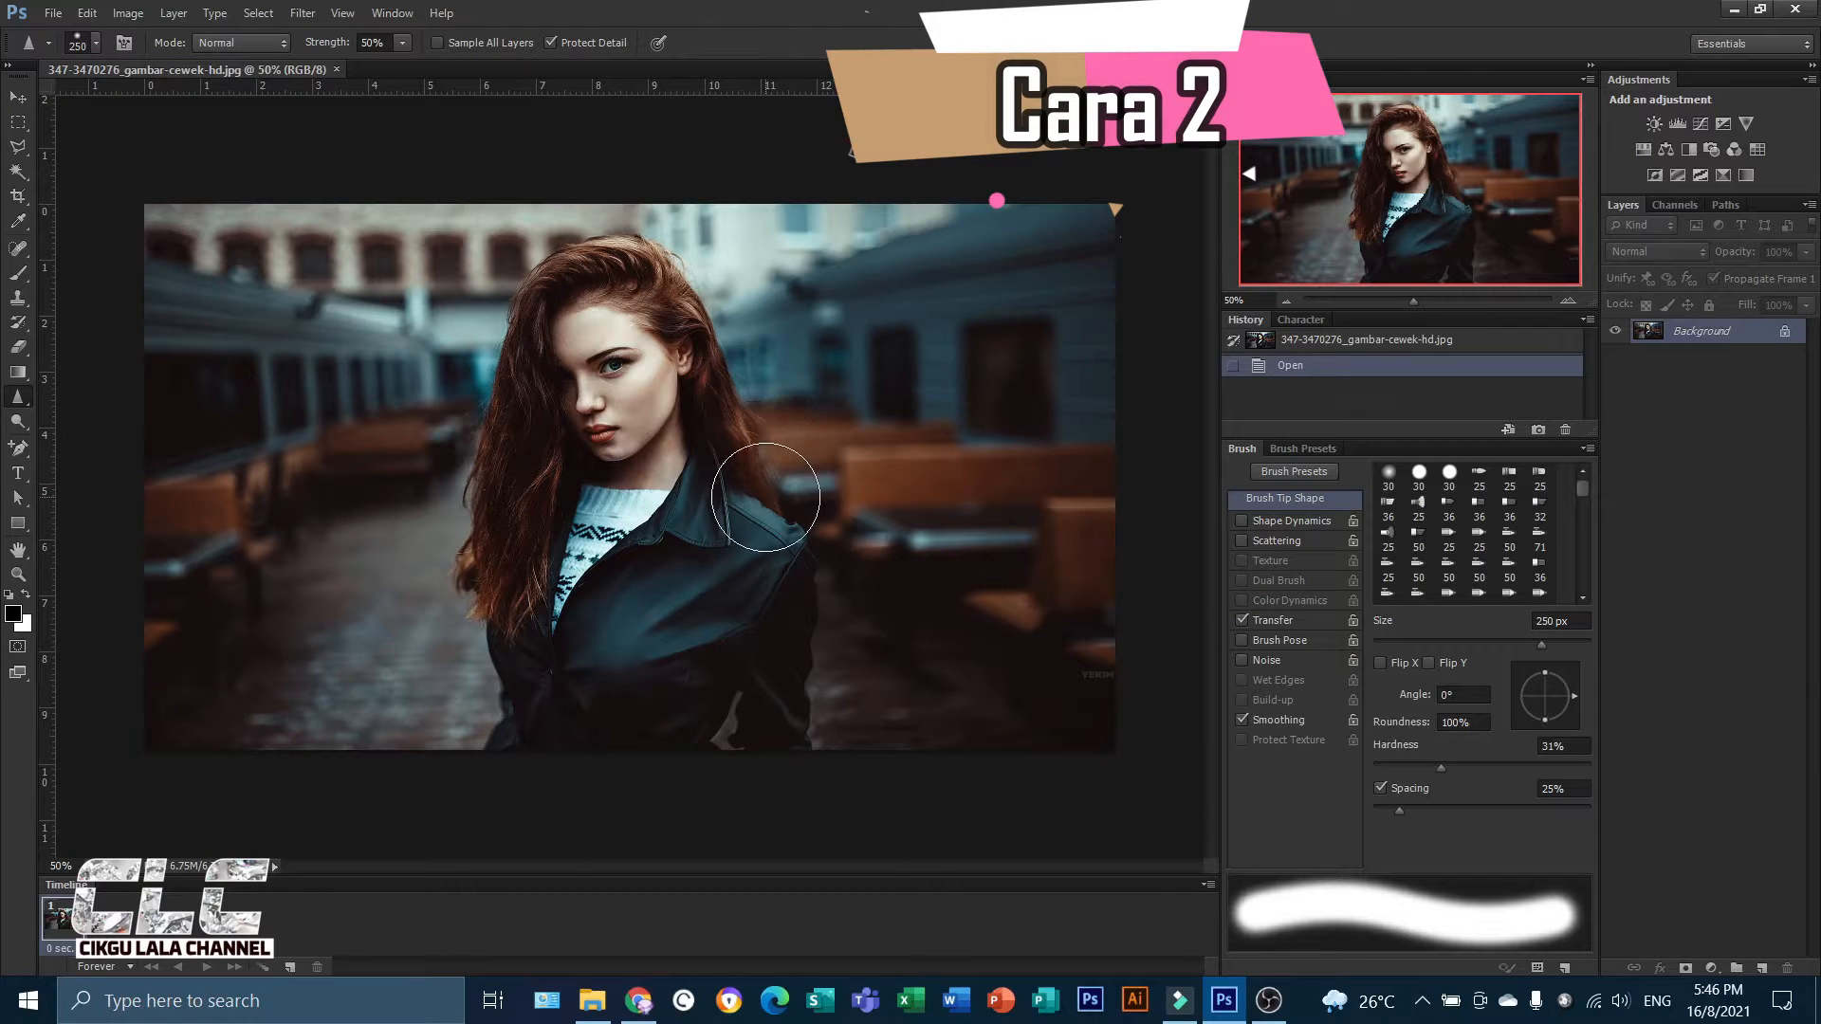
Unlock the portrait's Background layer as Layer 0 and duplicate it.
scroll(765, 495, up, 1)
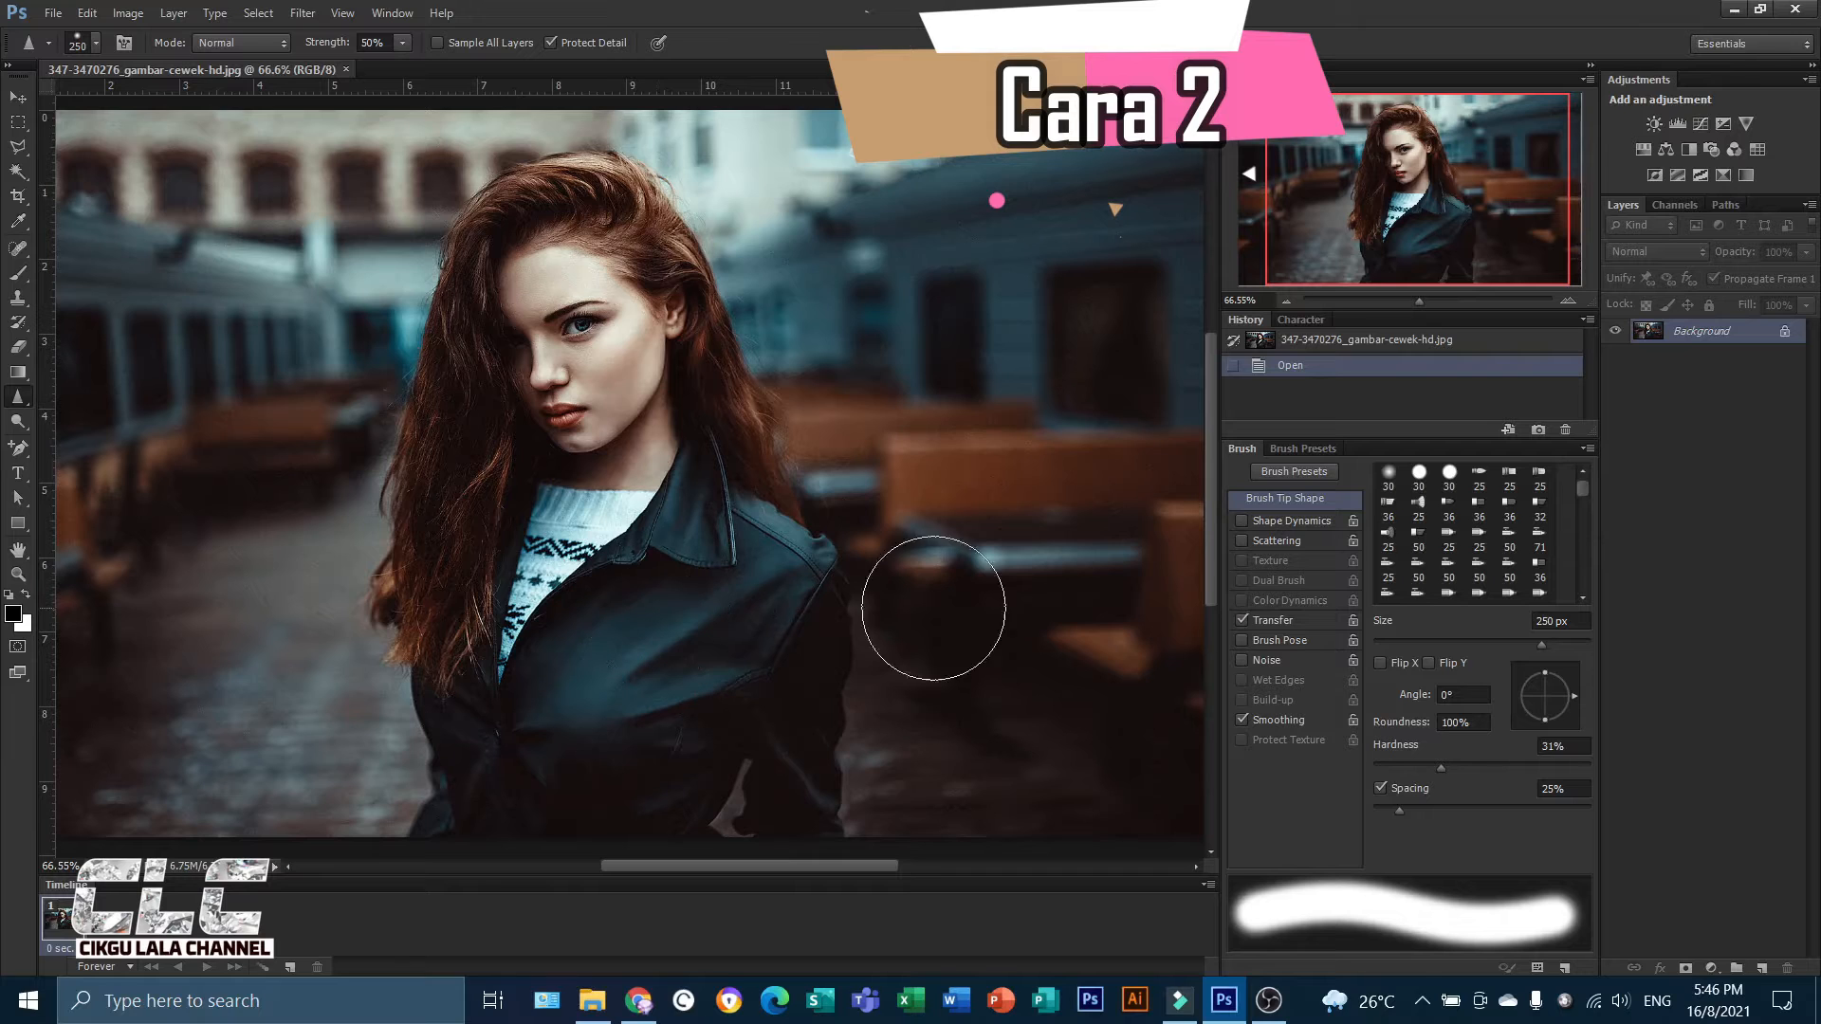
double_click(1781, 333)
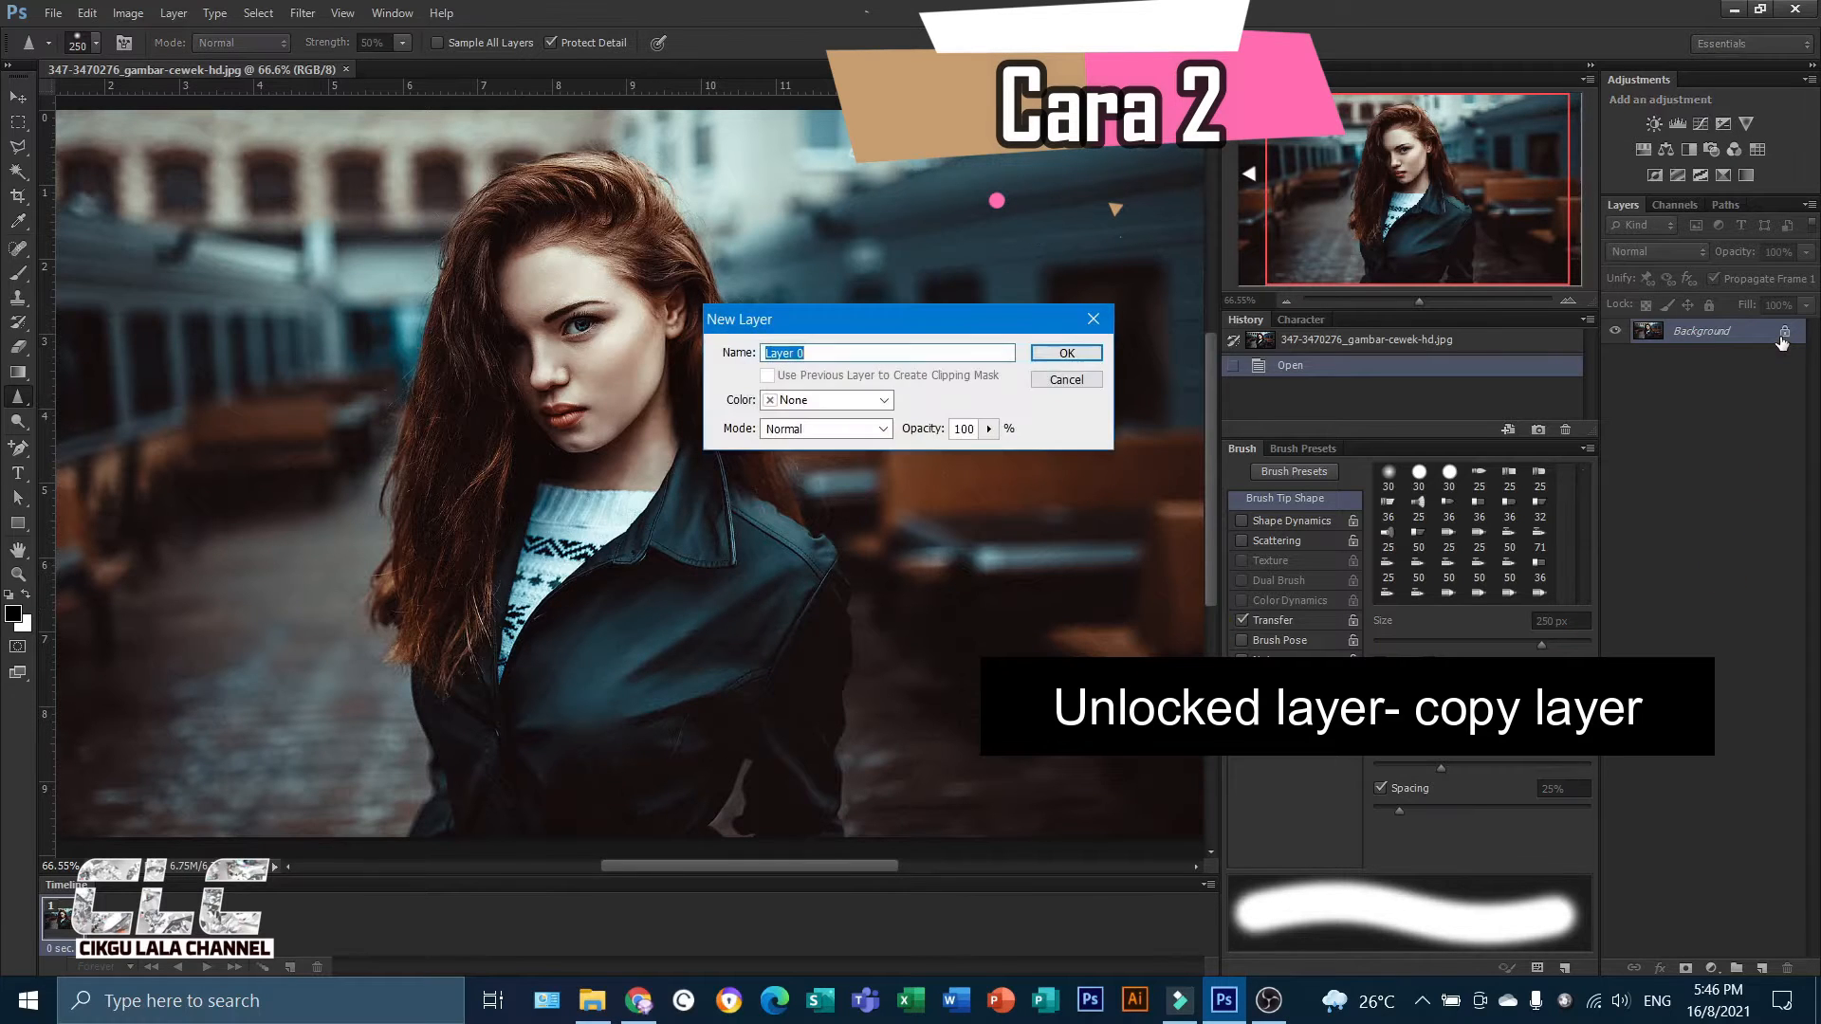
key(Return)
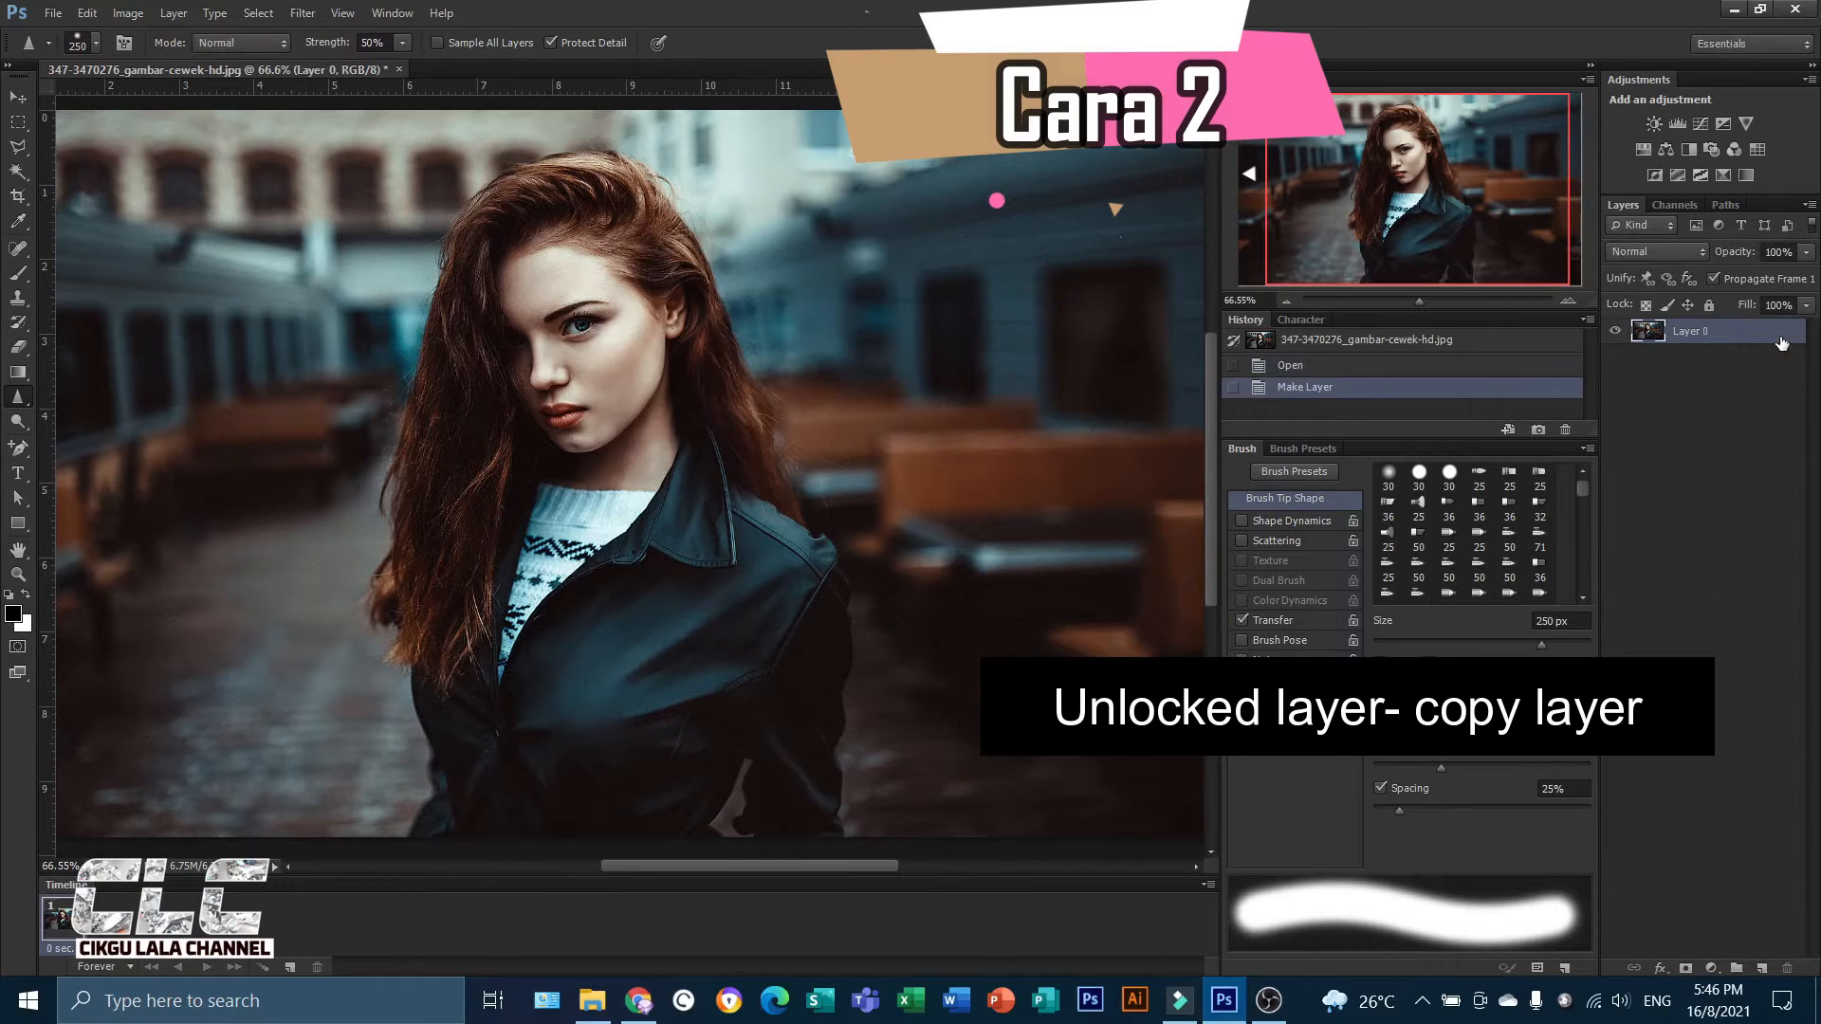
key(ctrl+j)
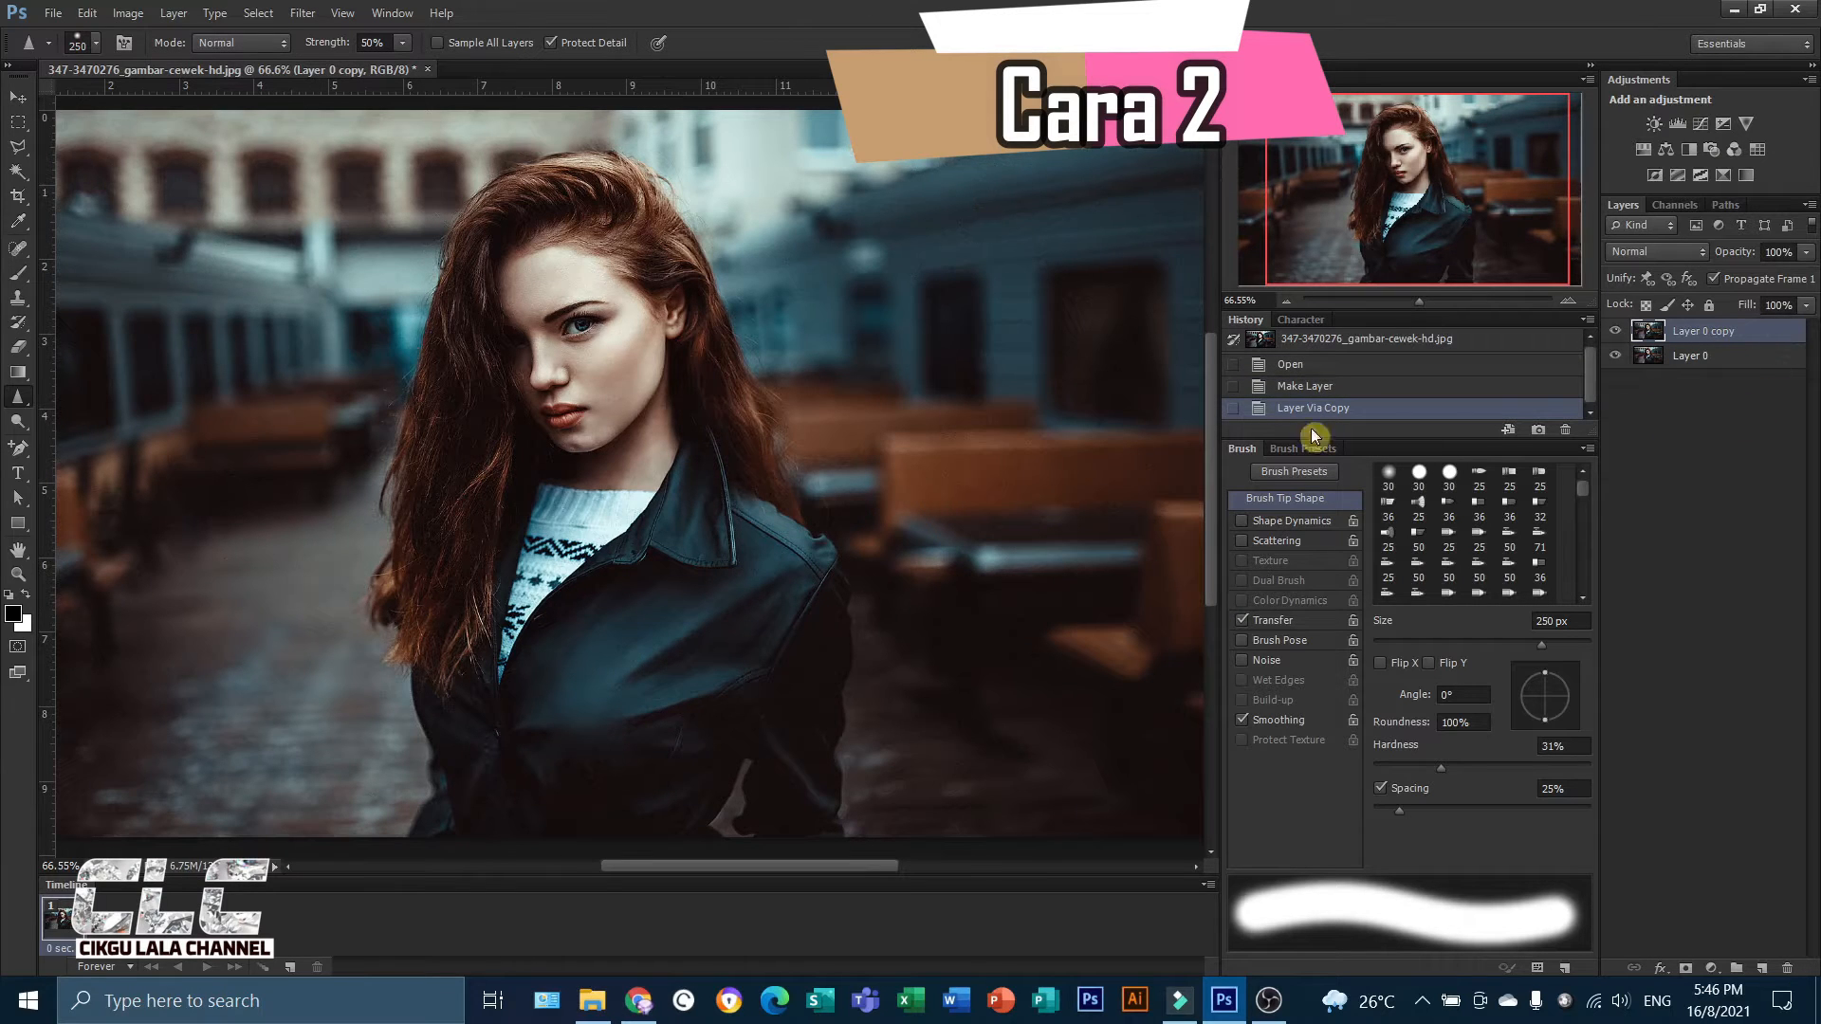
Start the High Pass filter on the duplicated portrait layer, try high and low radii, and set the radius to 1.7 pixels.
click(304, 14)
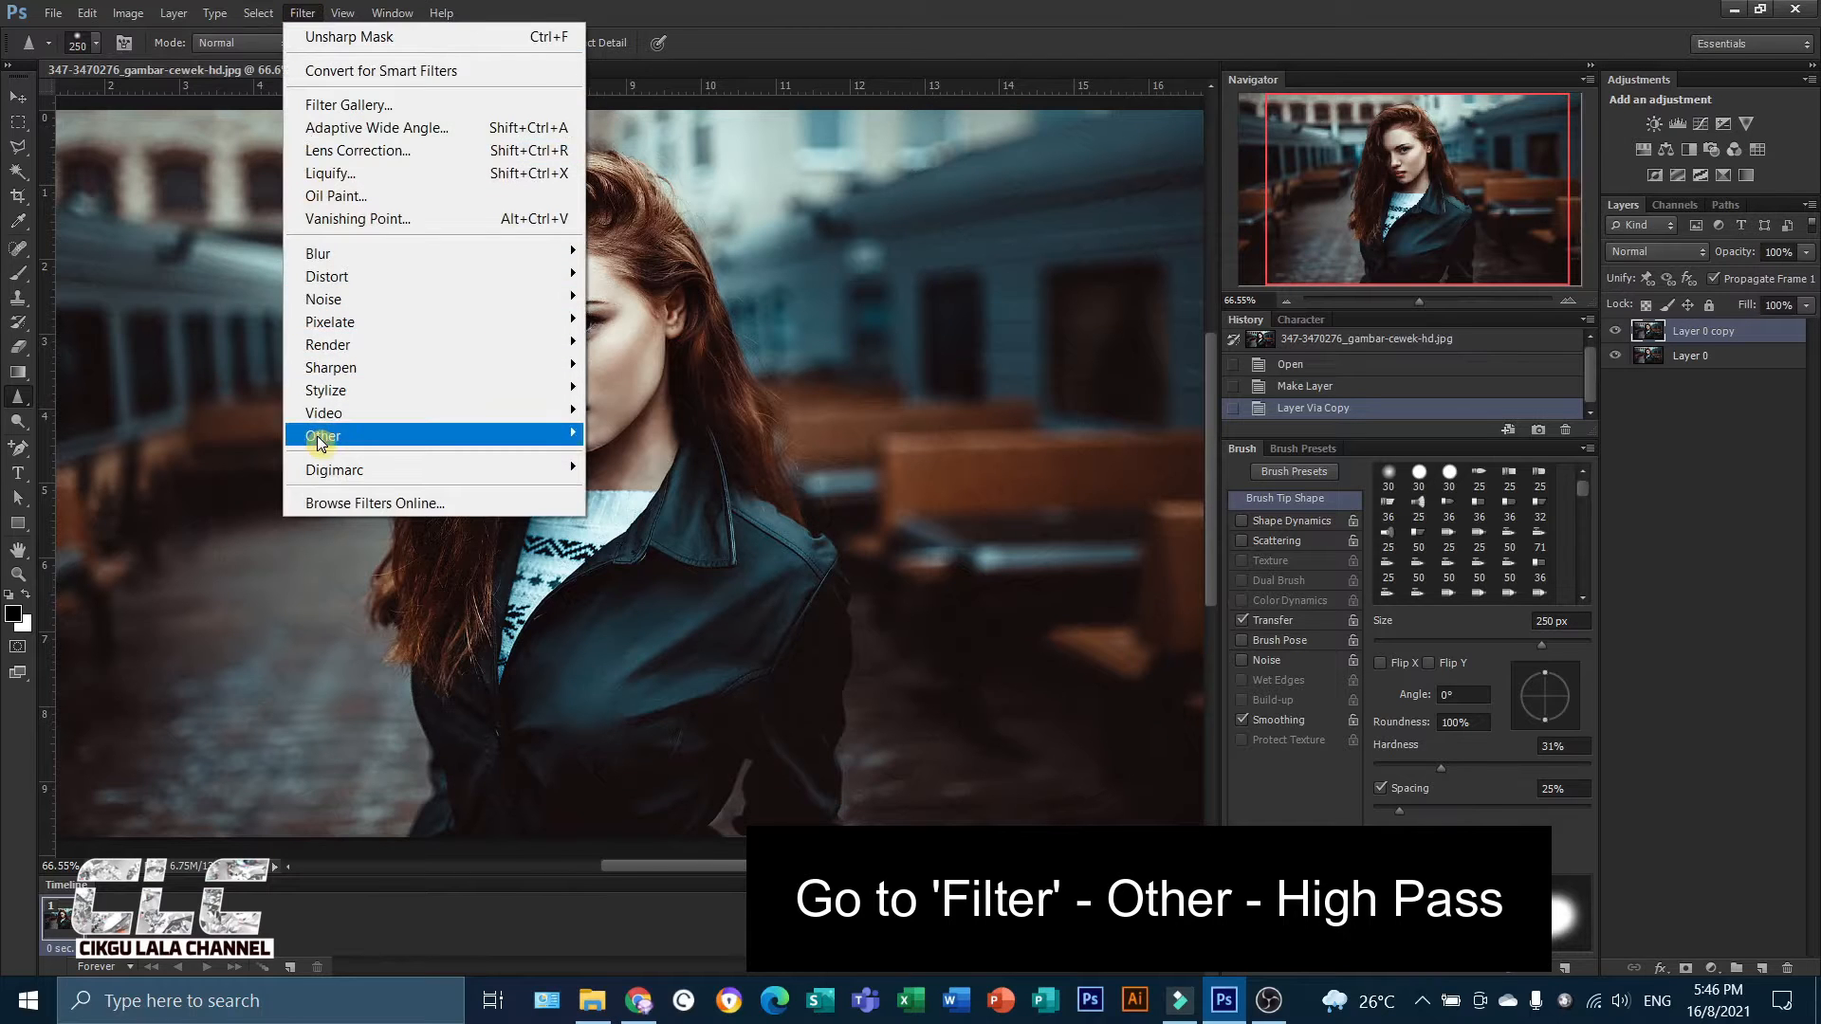
mouse_move(319, 438)
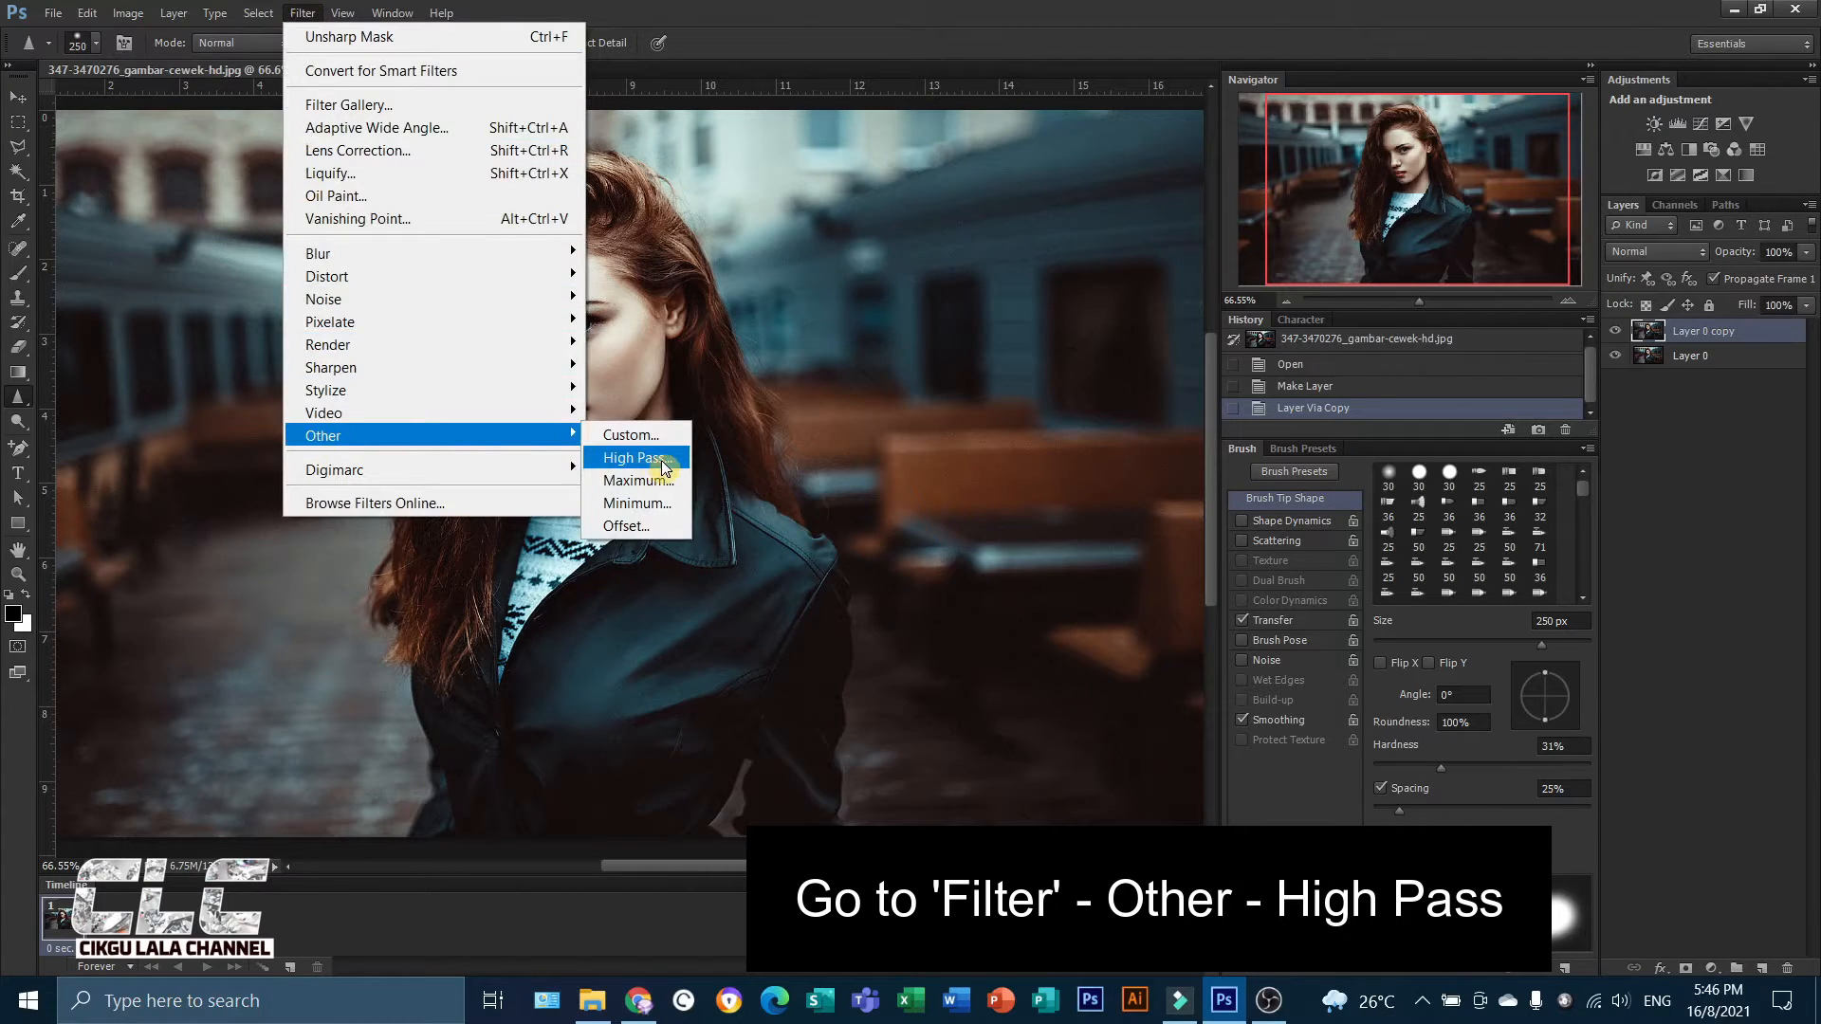
click(634, 458)
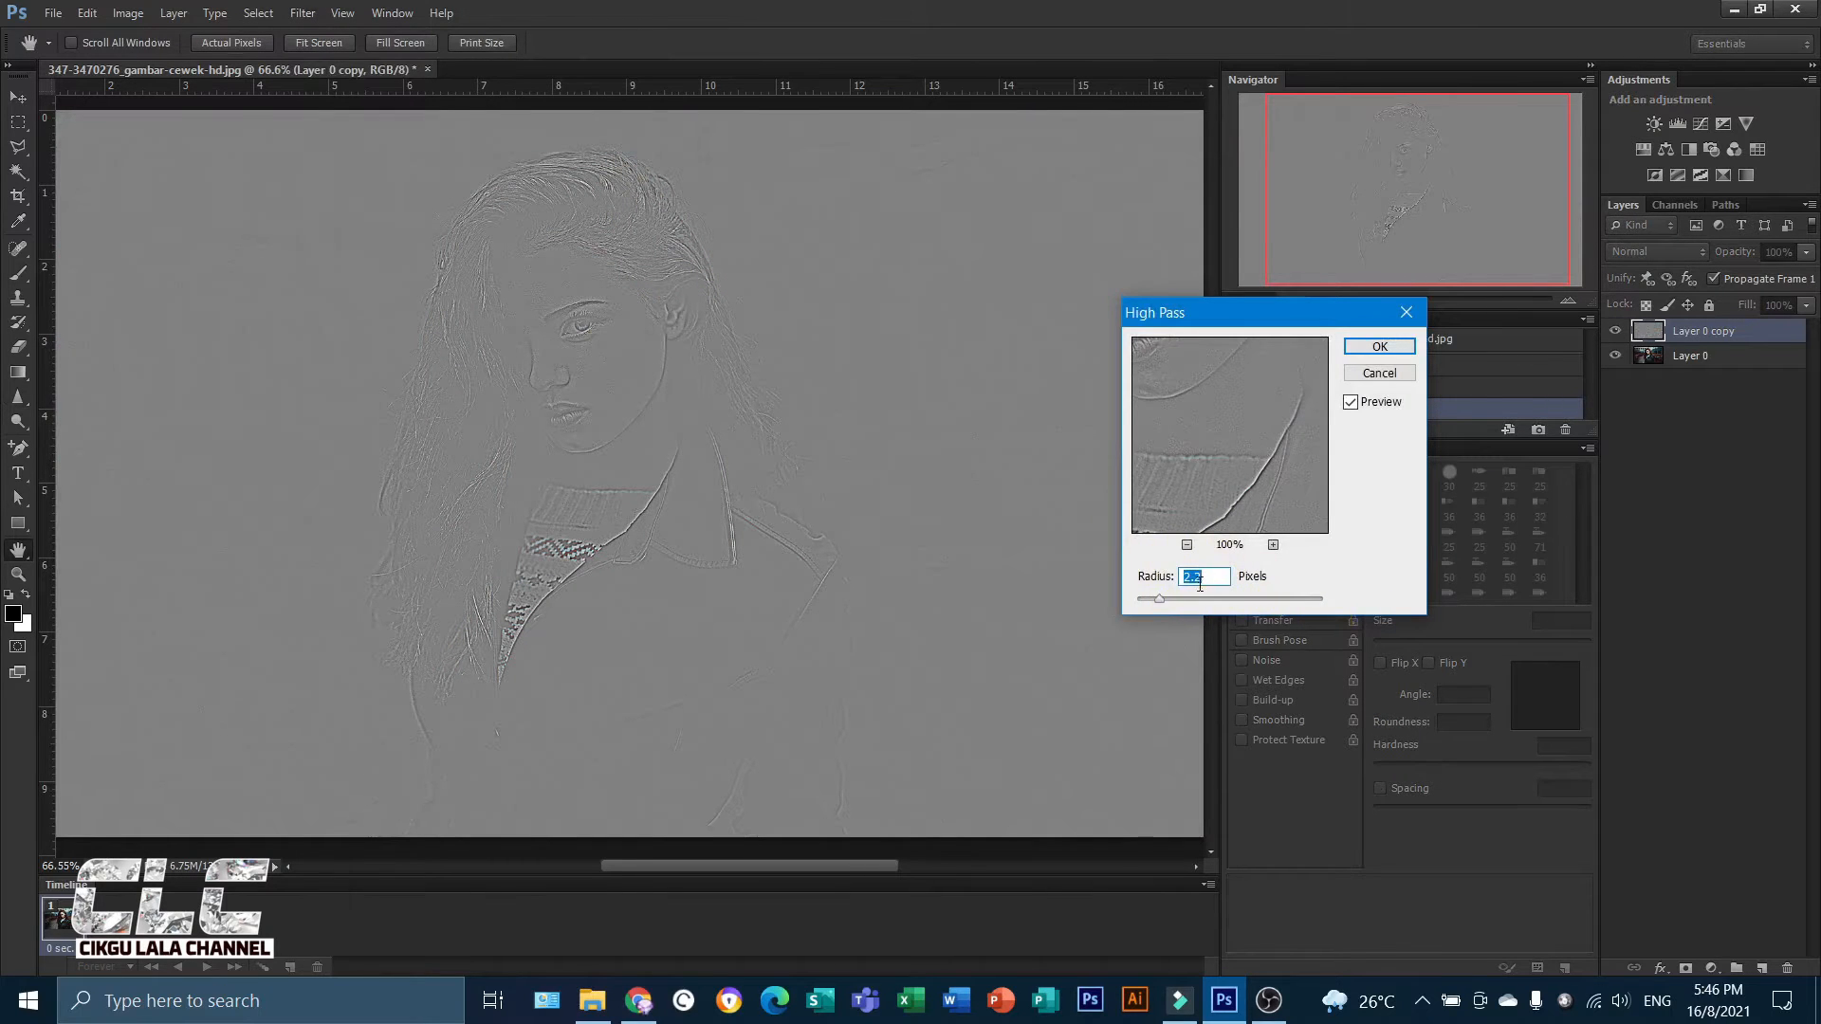
drag(1167, 604, 1285, 593)
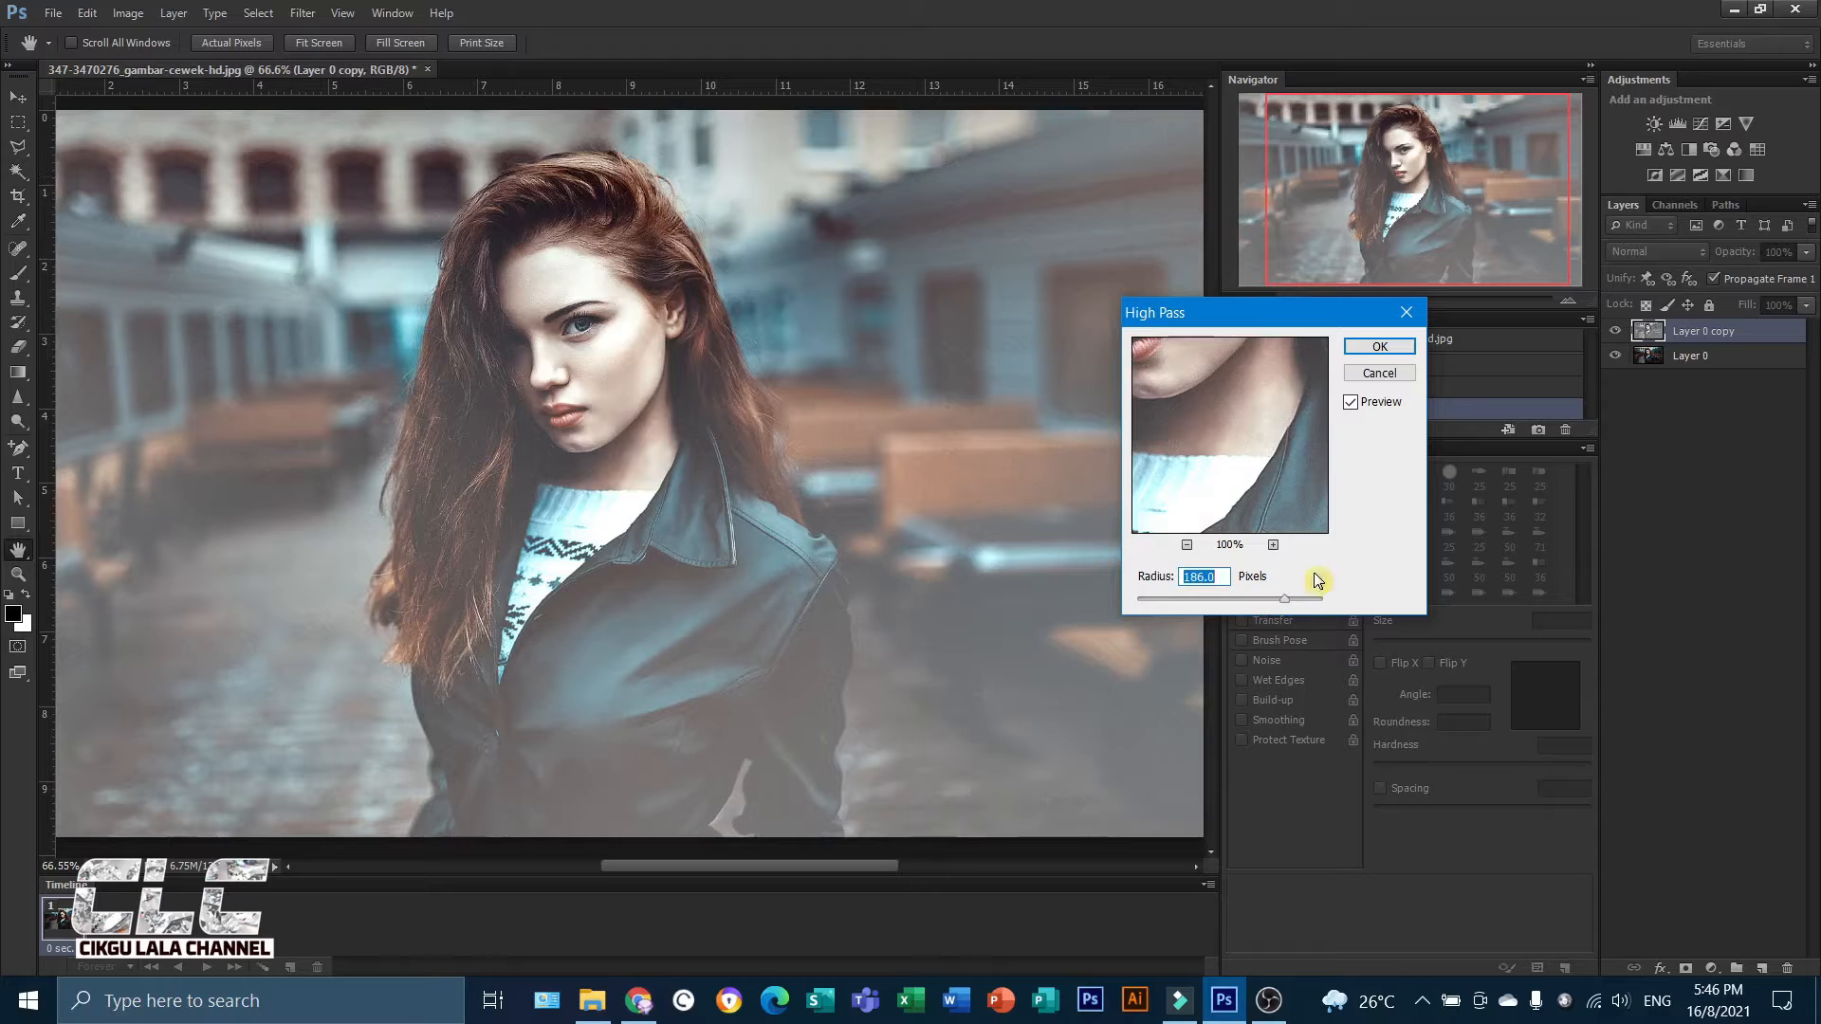
drag(1289, 608, 1164, 600)
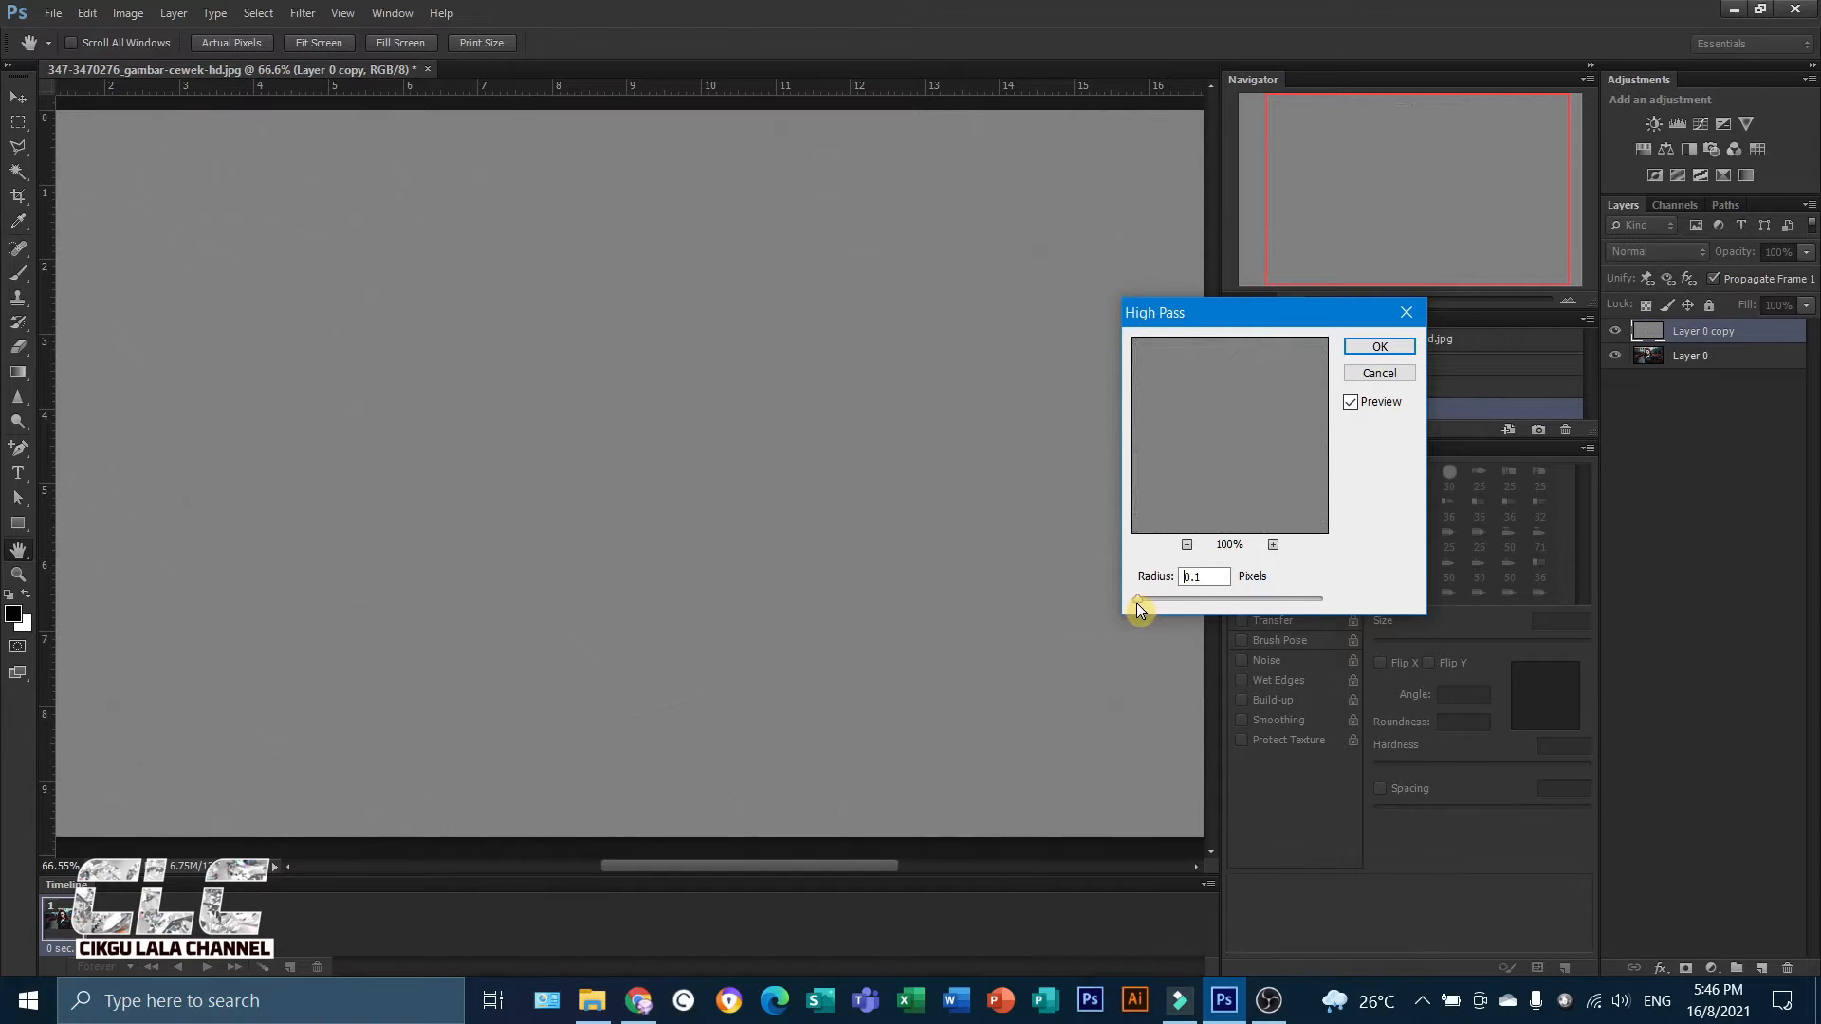
mouse_move(1153, 604)
mouse_down()
mouse_move(1178, 598)
mouse_move(1152, 599)
mouse_up()
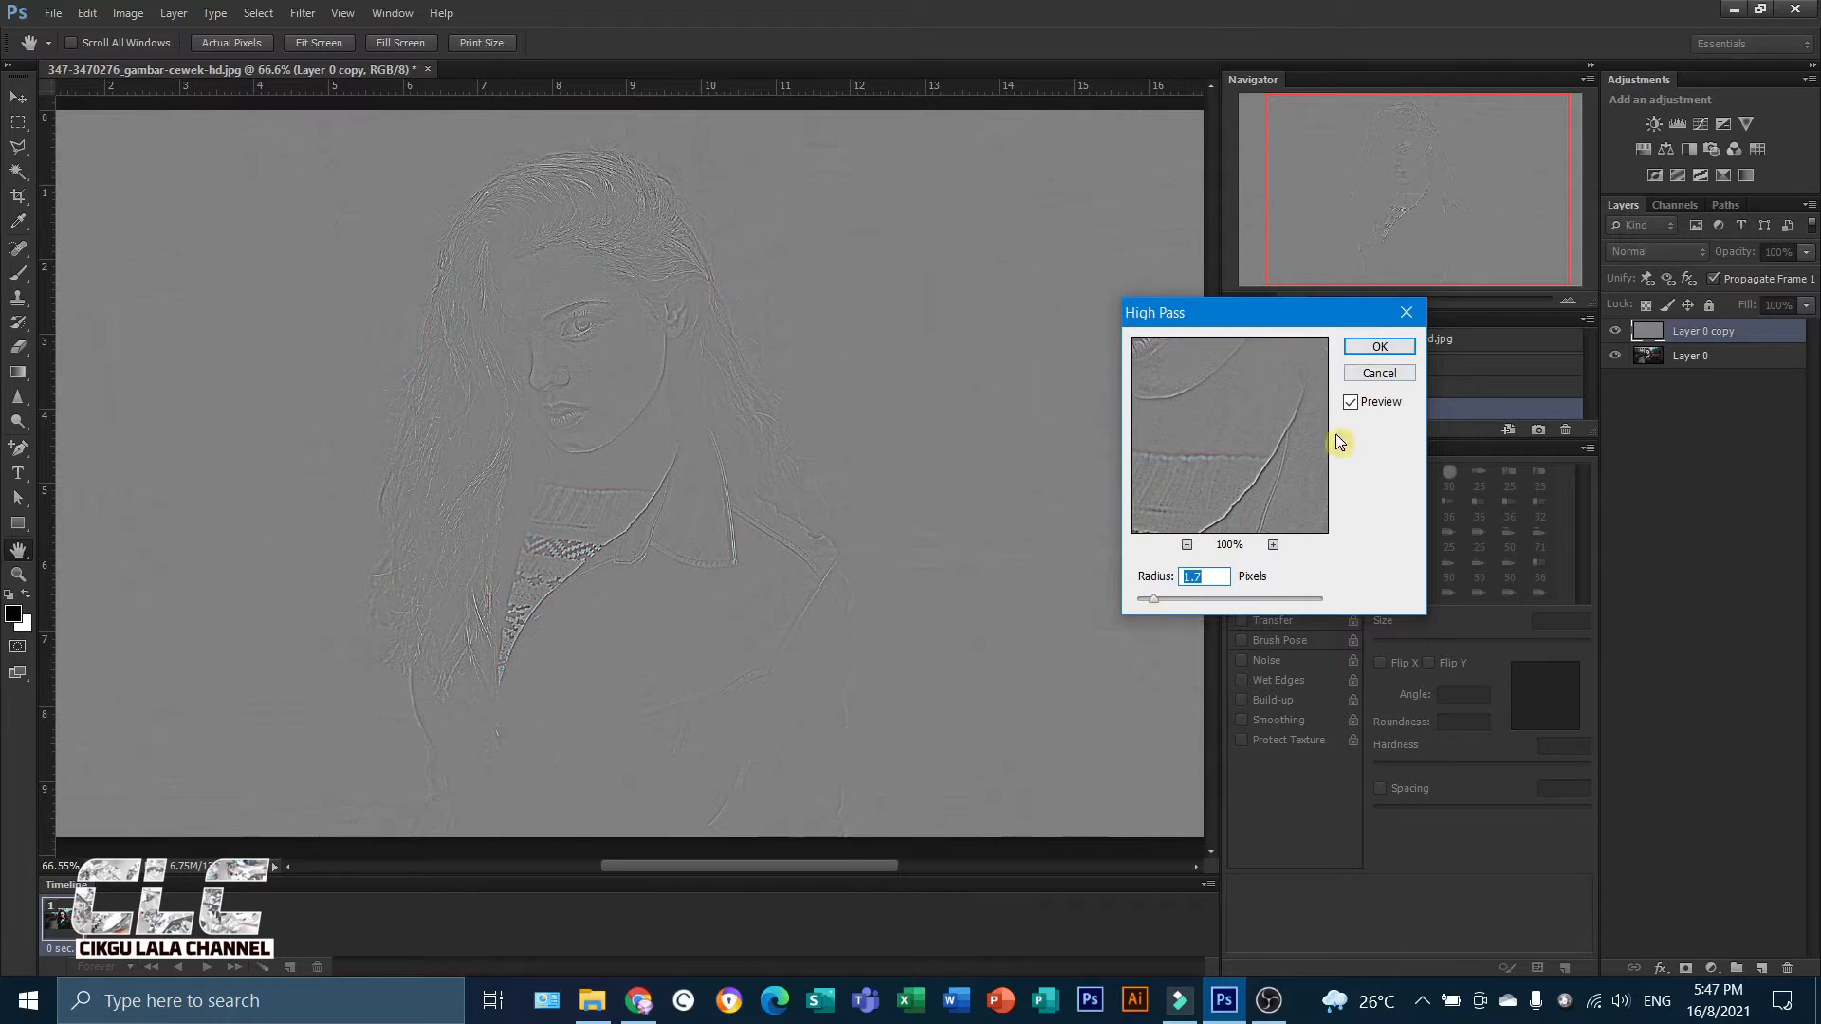
Compare the High Pass result with the original using the preview off and on, and apply the filter.
click(1350, 402)
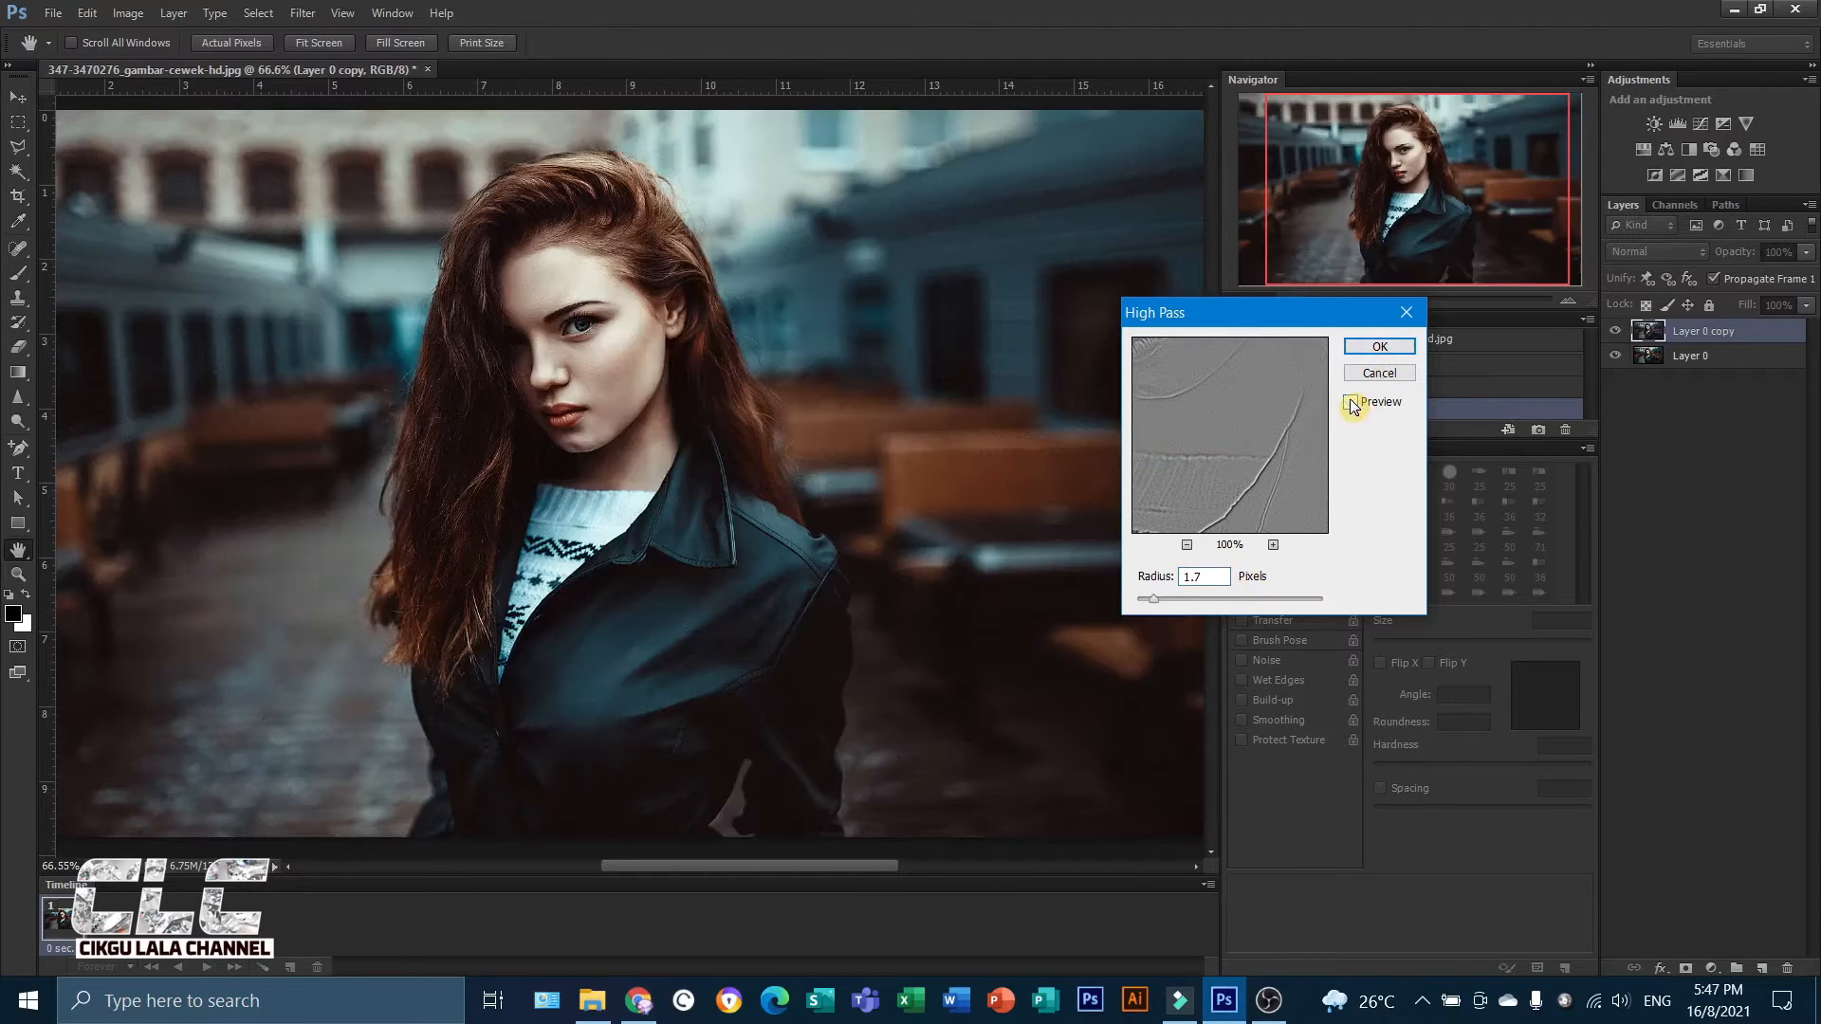
click(1350, 402)
click(1380, 347)
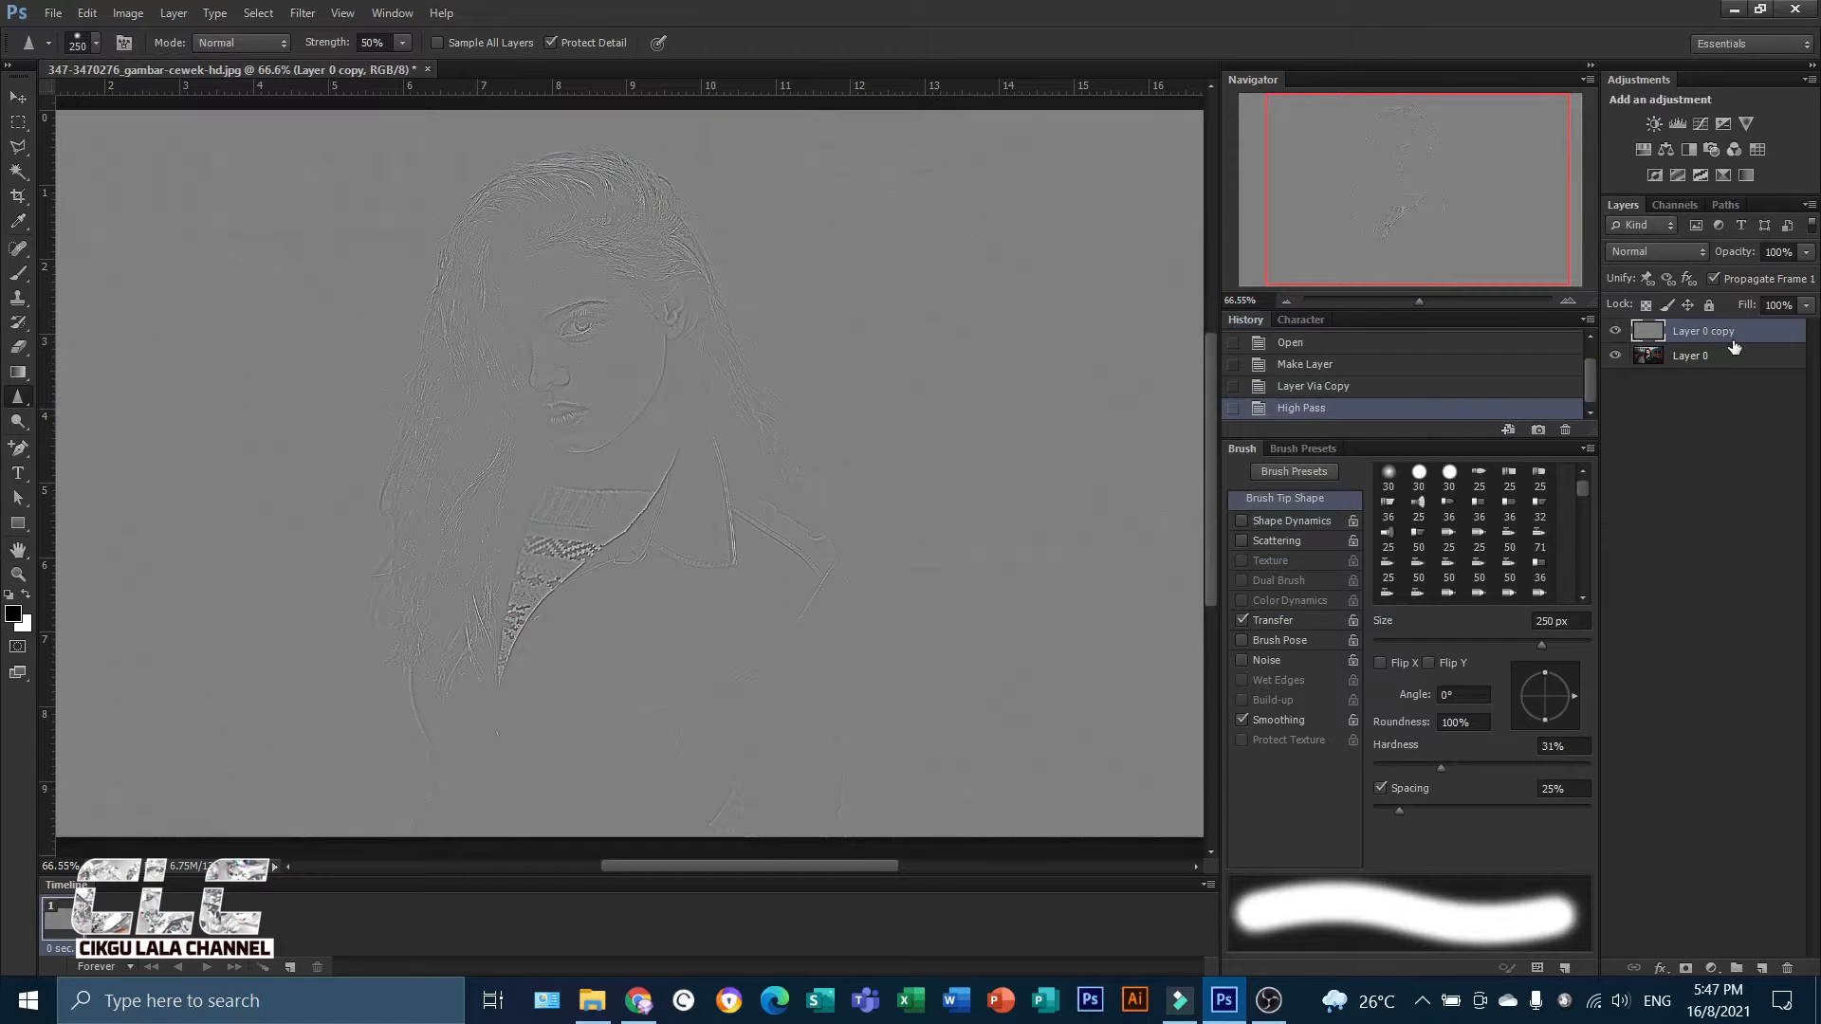
Set Layer 0 copy's blending mode to Overlay and compare the face close up with that layer hidden and shown.
click(1700, 252)
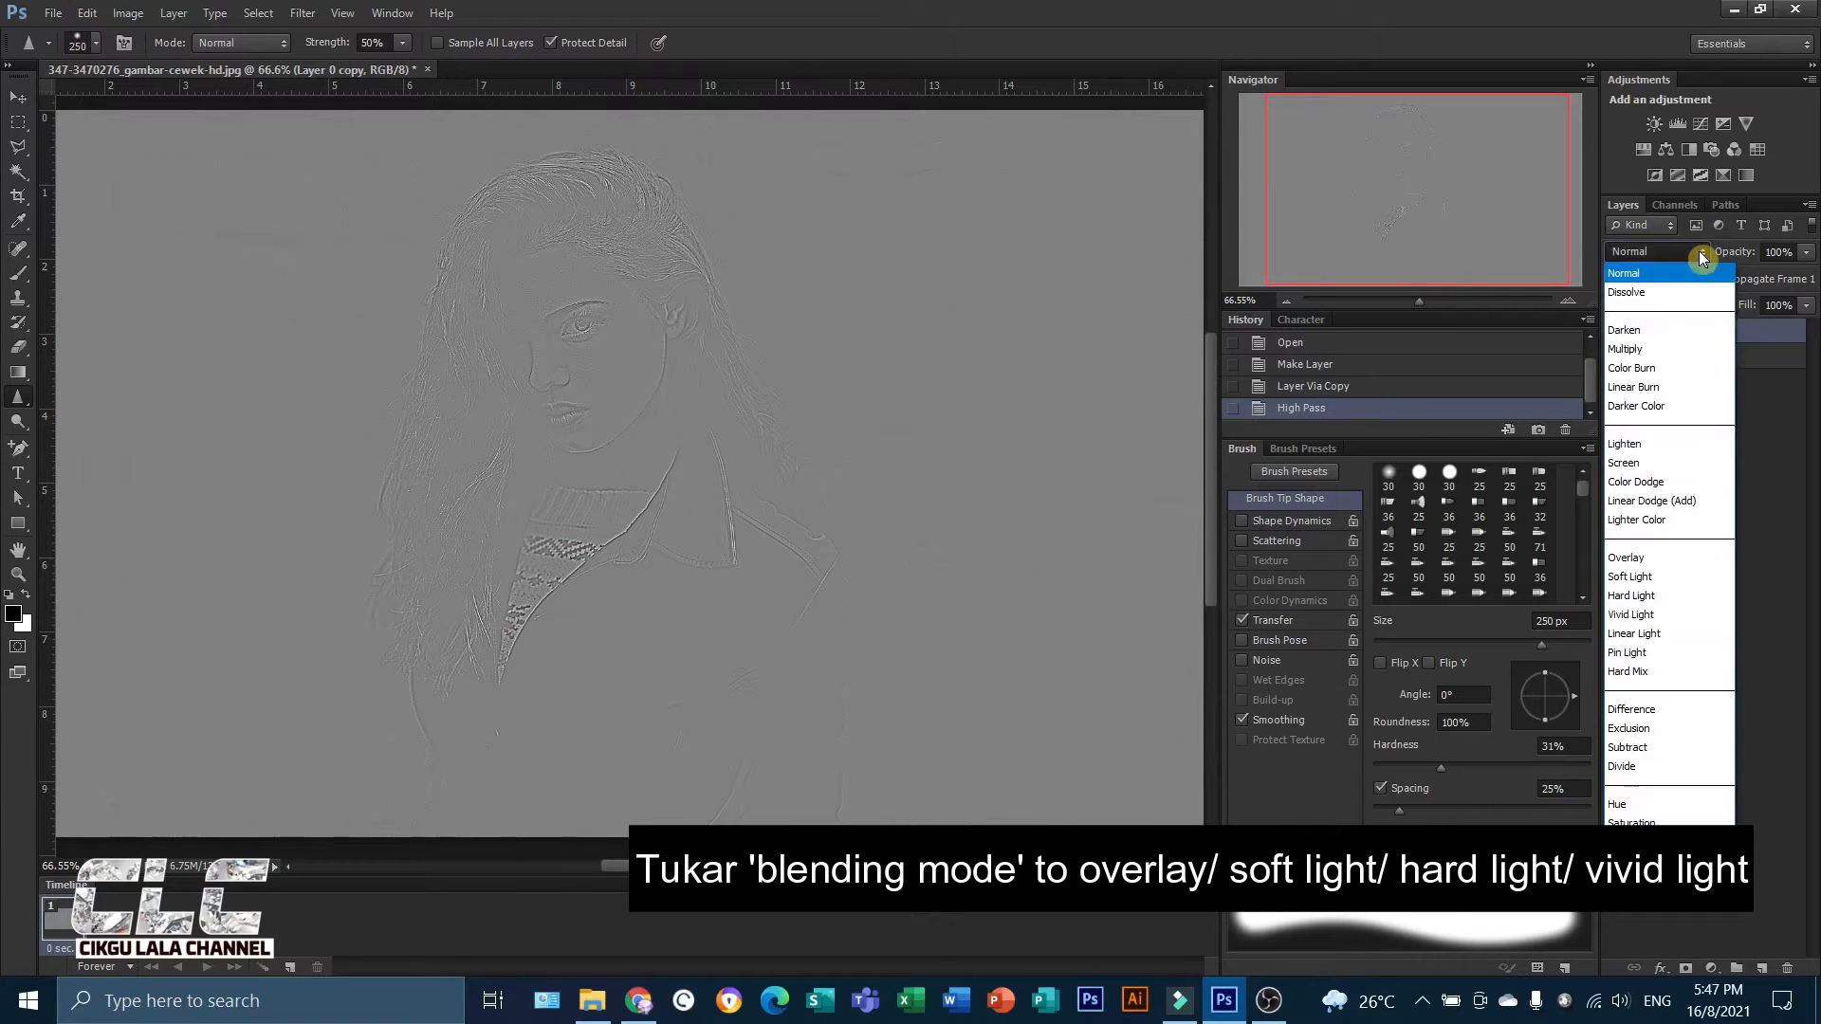
click(1641, 560)
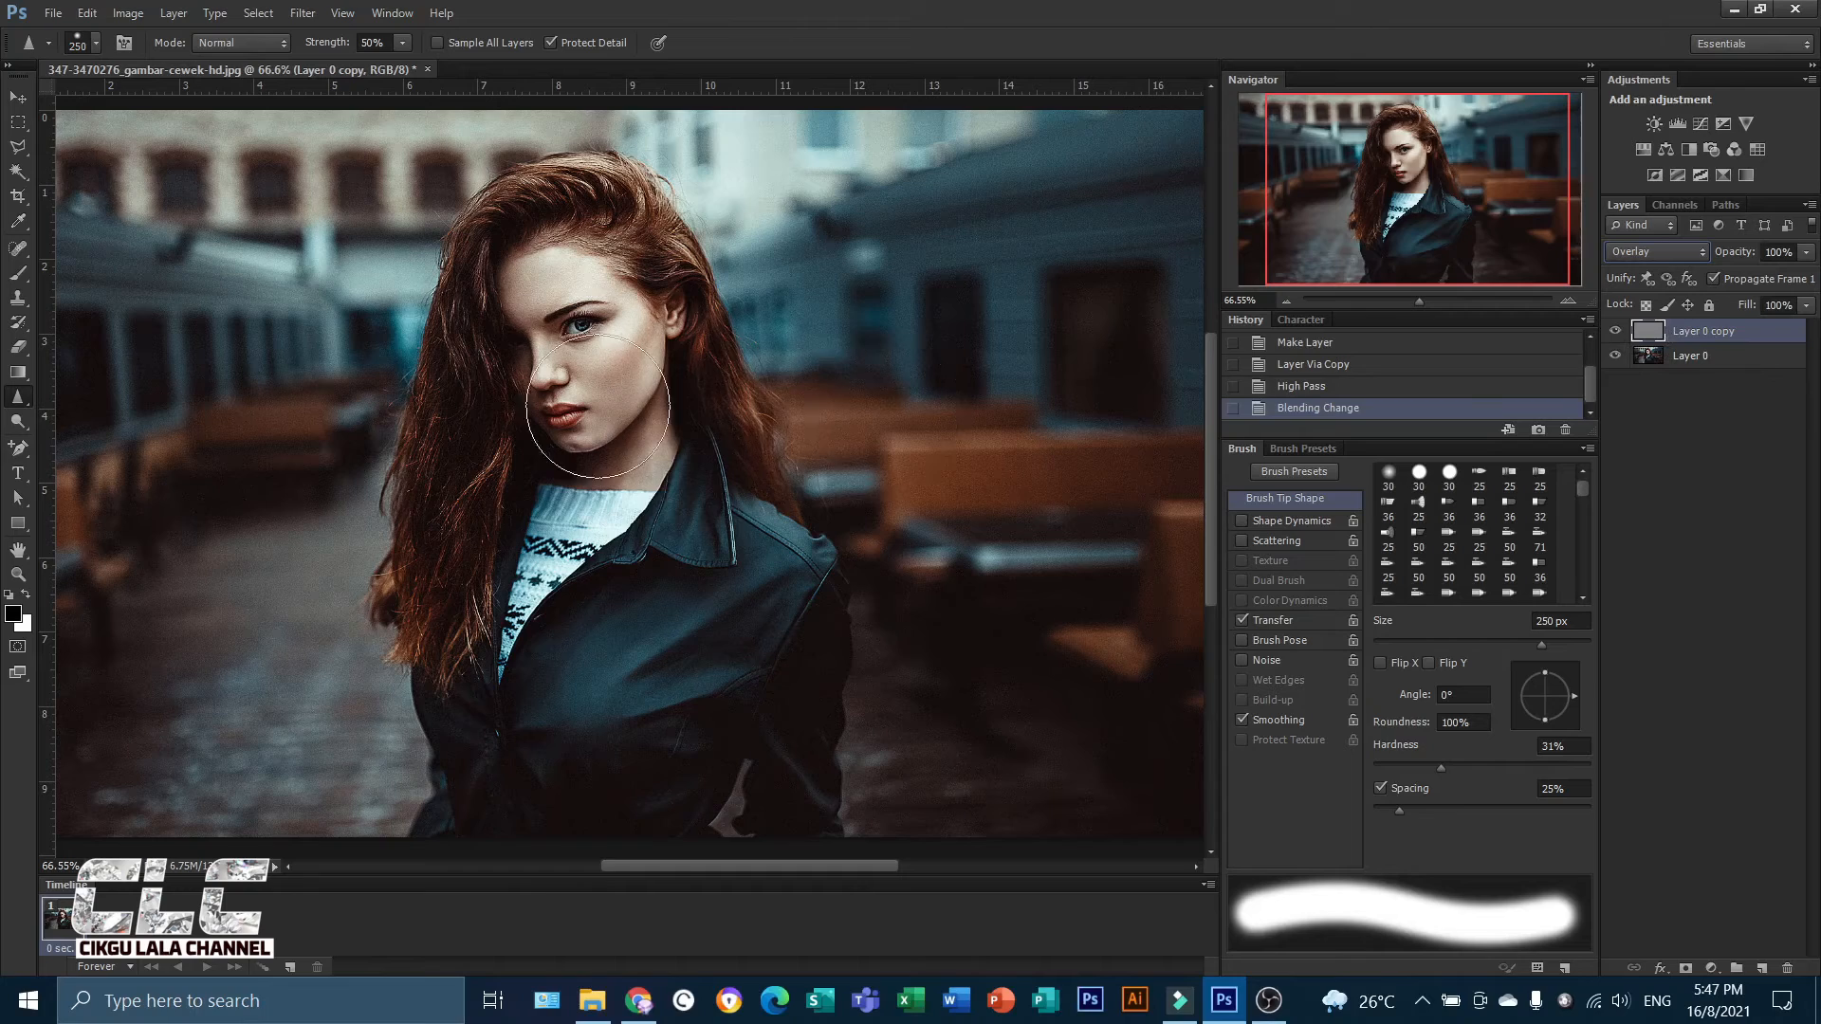
drag(1419, 299, 1451, 305)
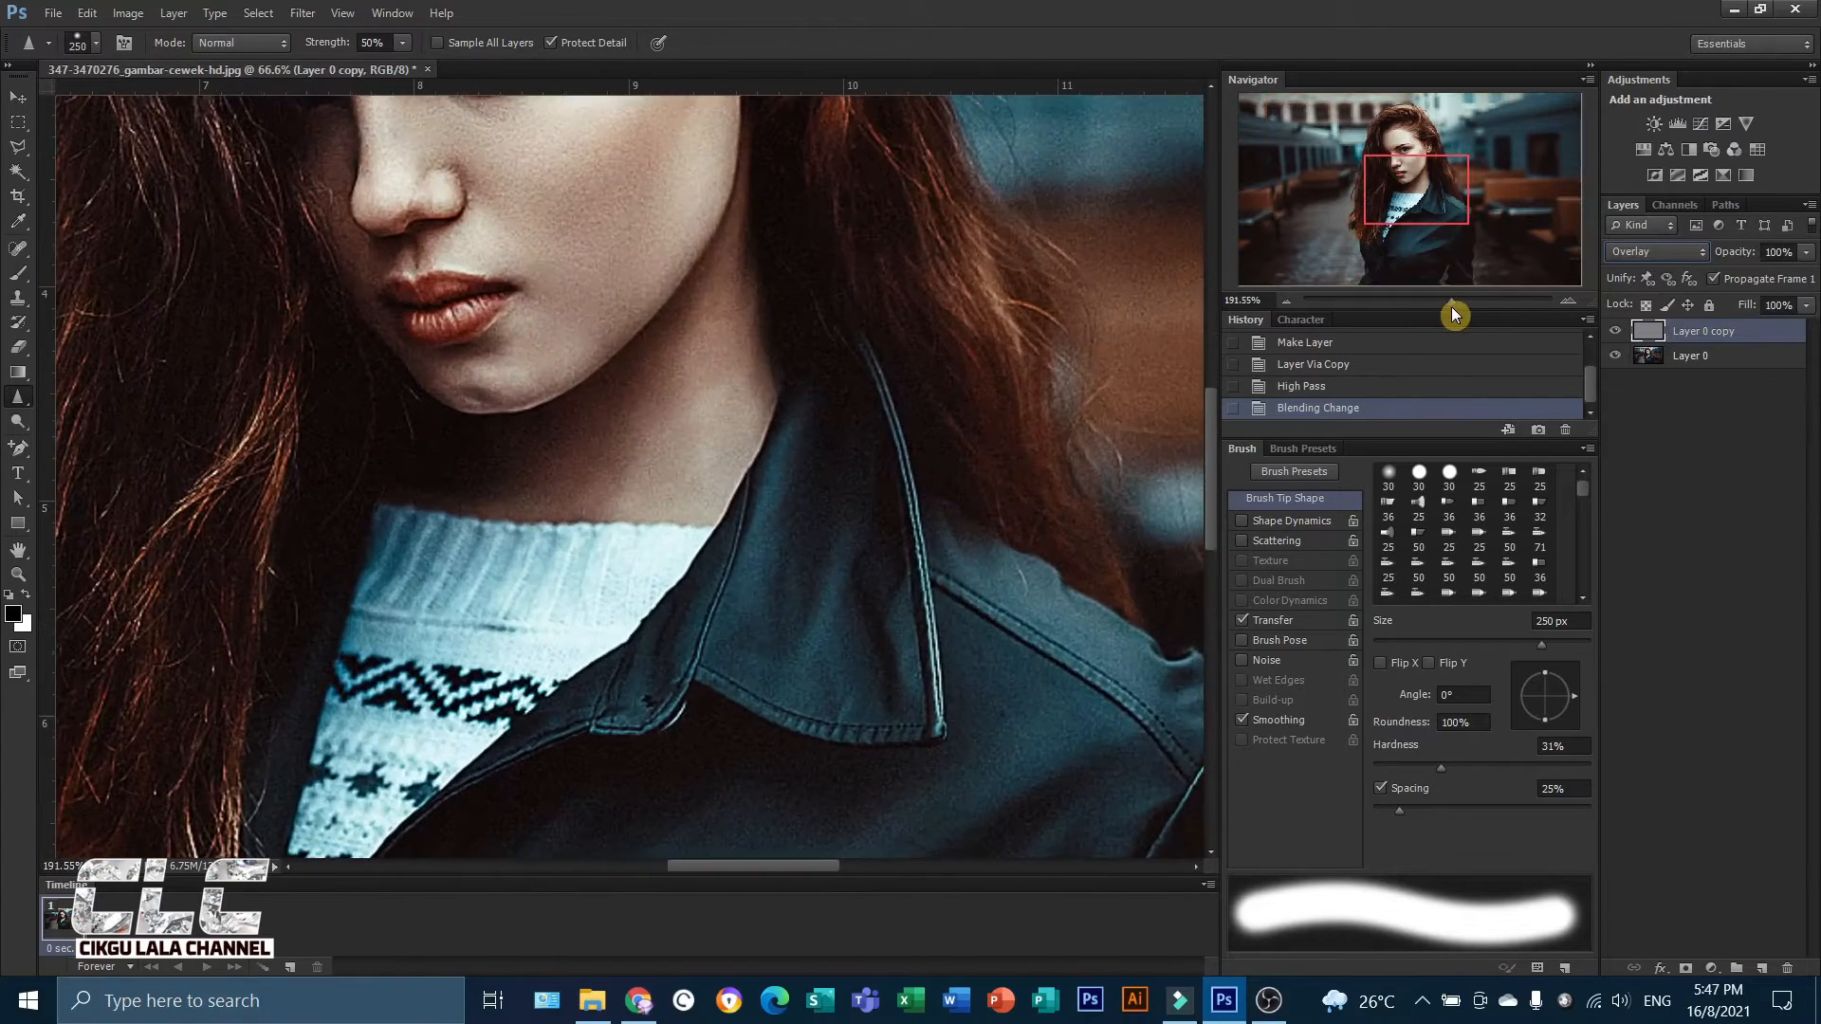
drag(1430, 233, 1419, 179)
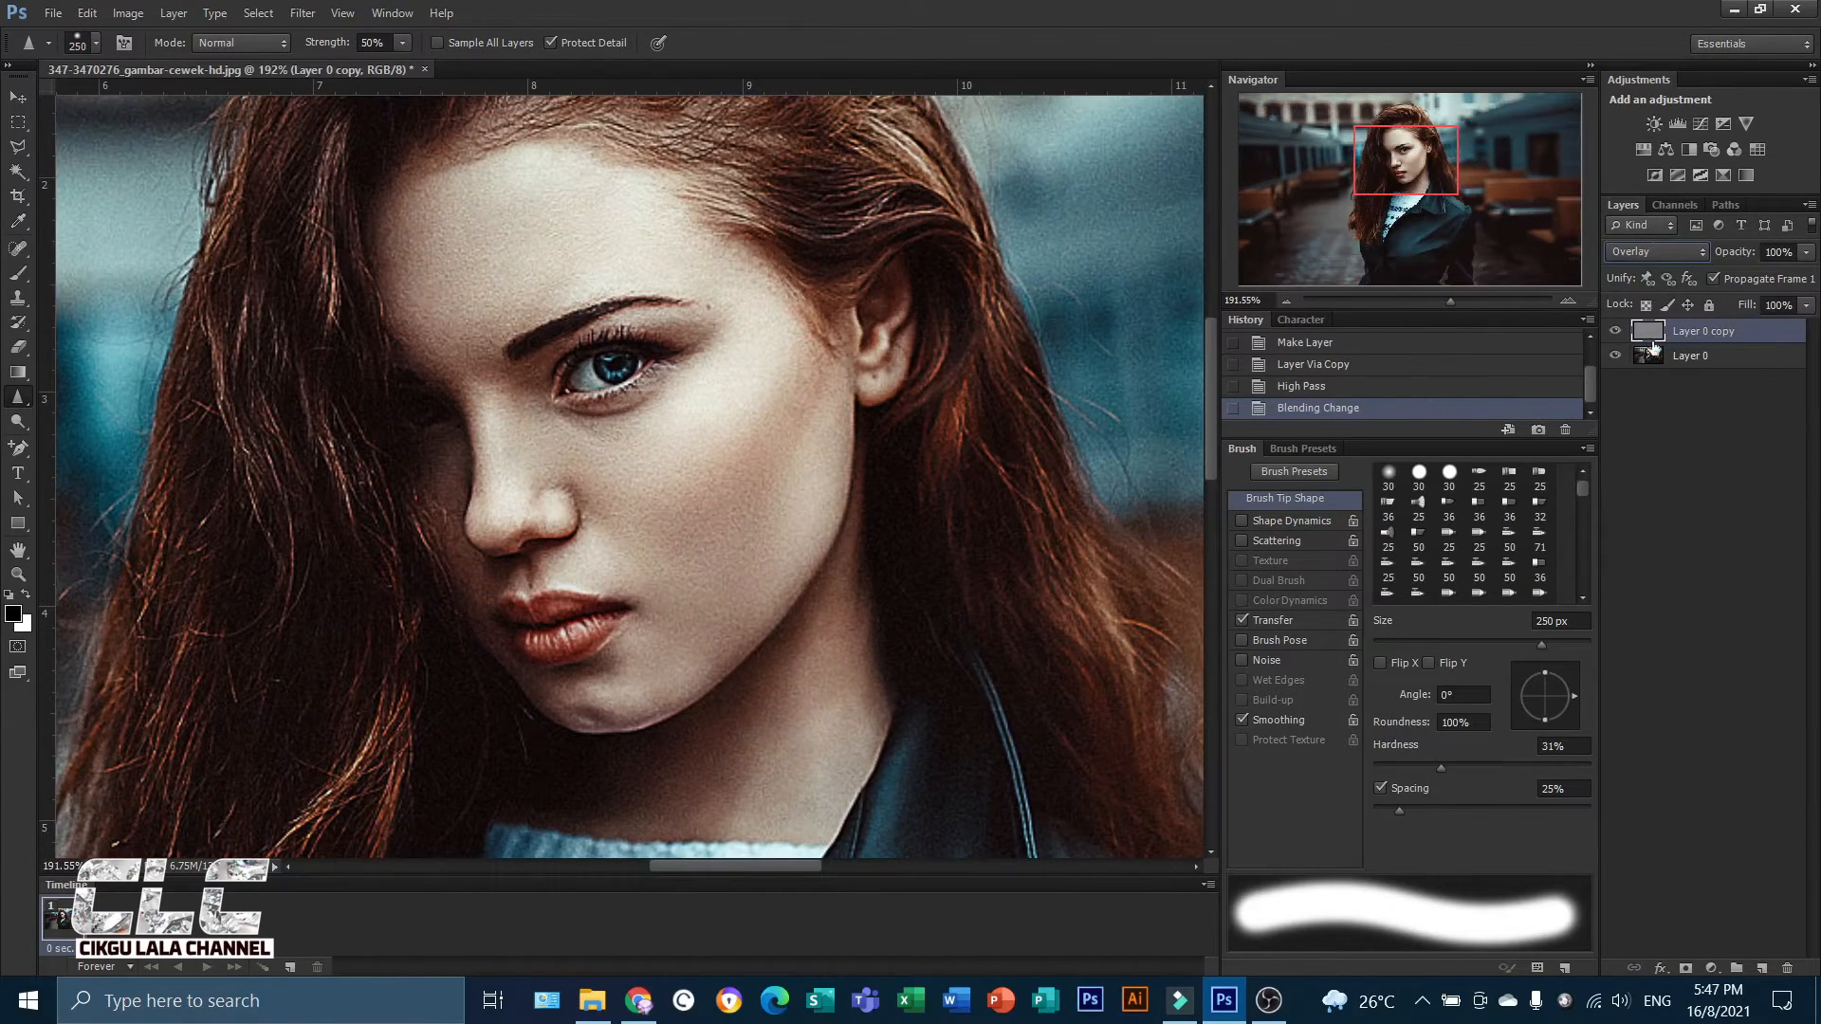
click(1616, 331)
click(1616, 331)
click(1617, 332)
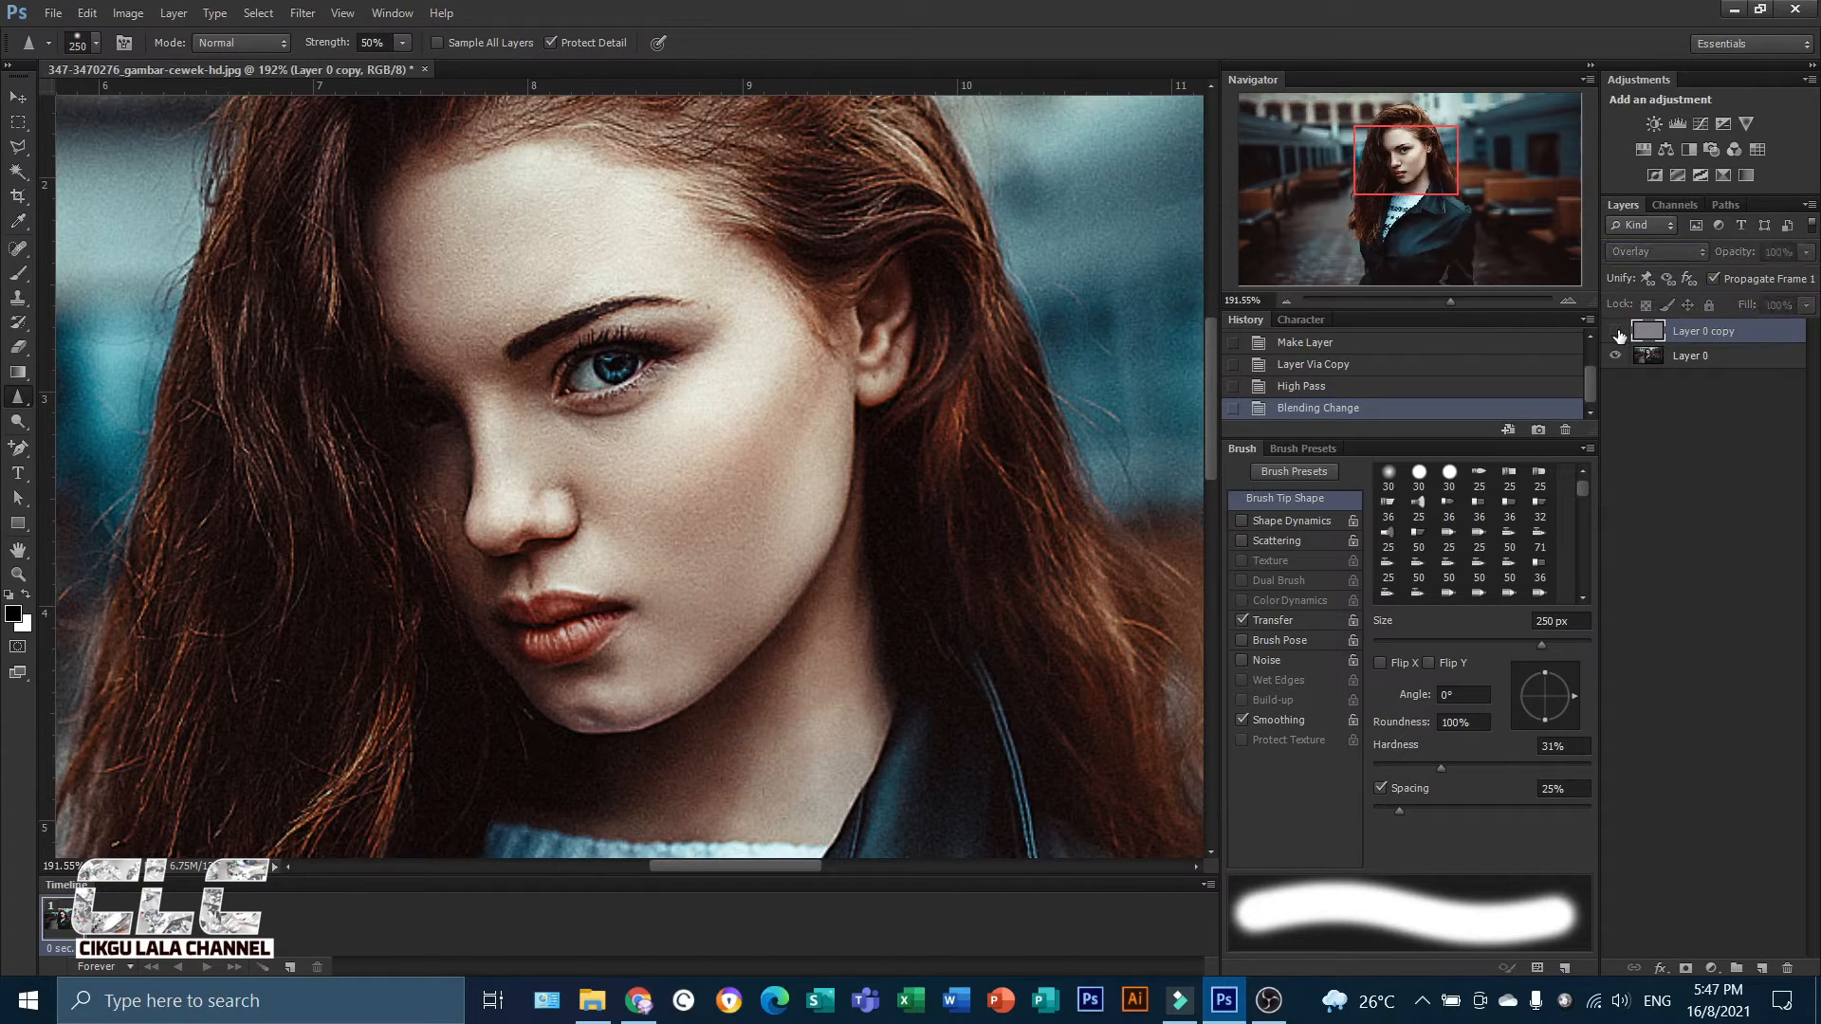
click(1617, 332)
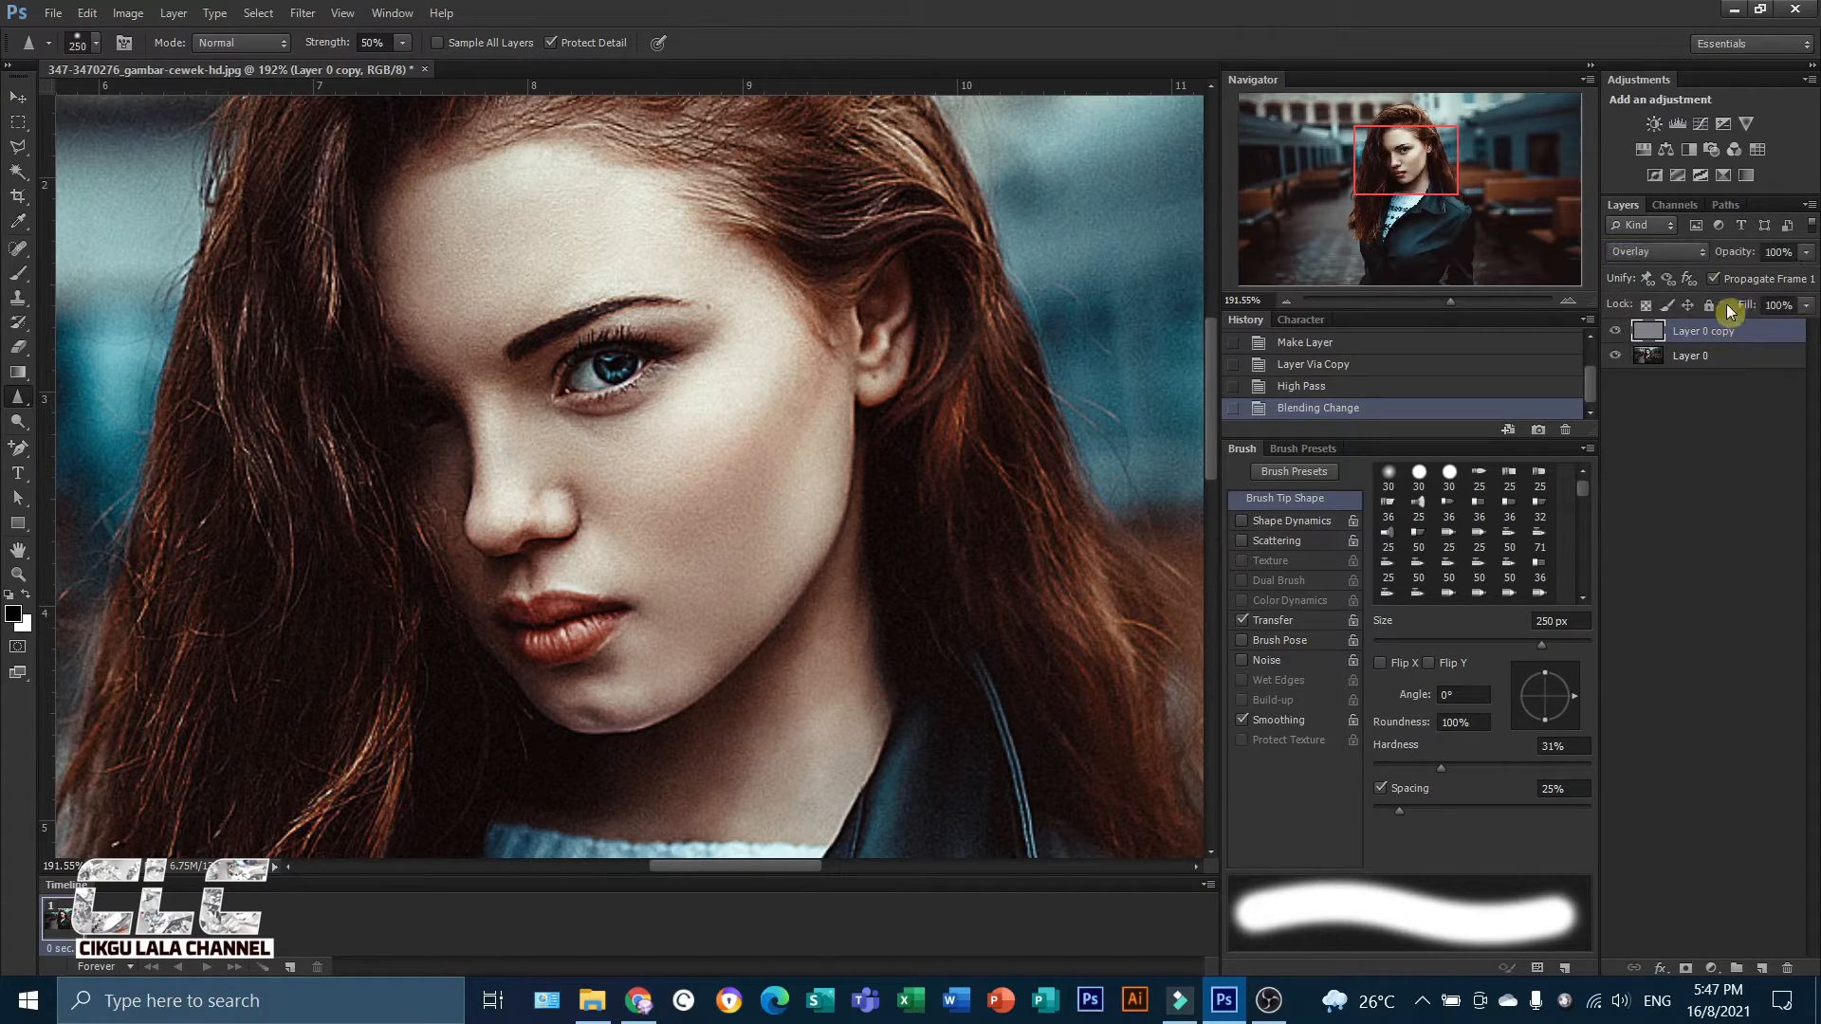
Change Layer 0 copy's blending mode to Soft Light and compare the face with the layer hidden and shown.
click(1696, 250)
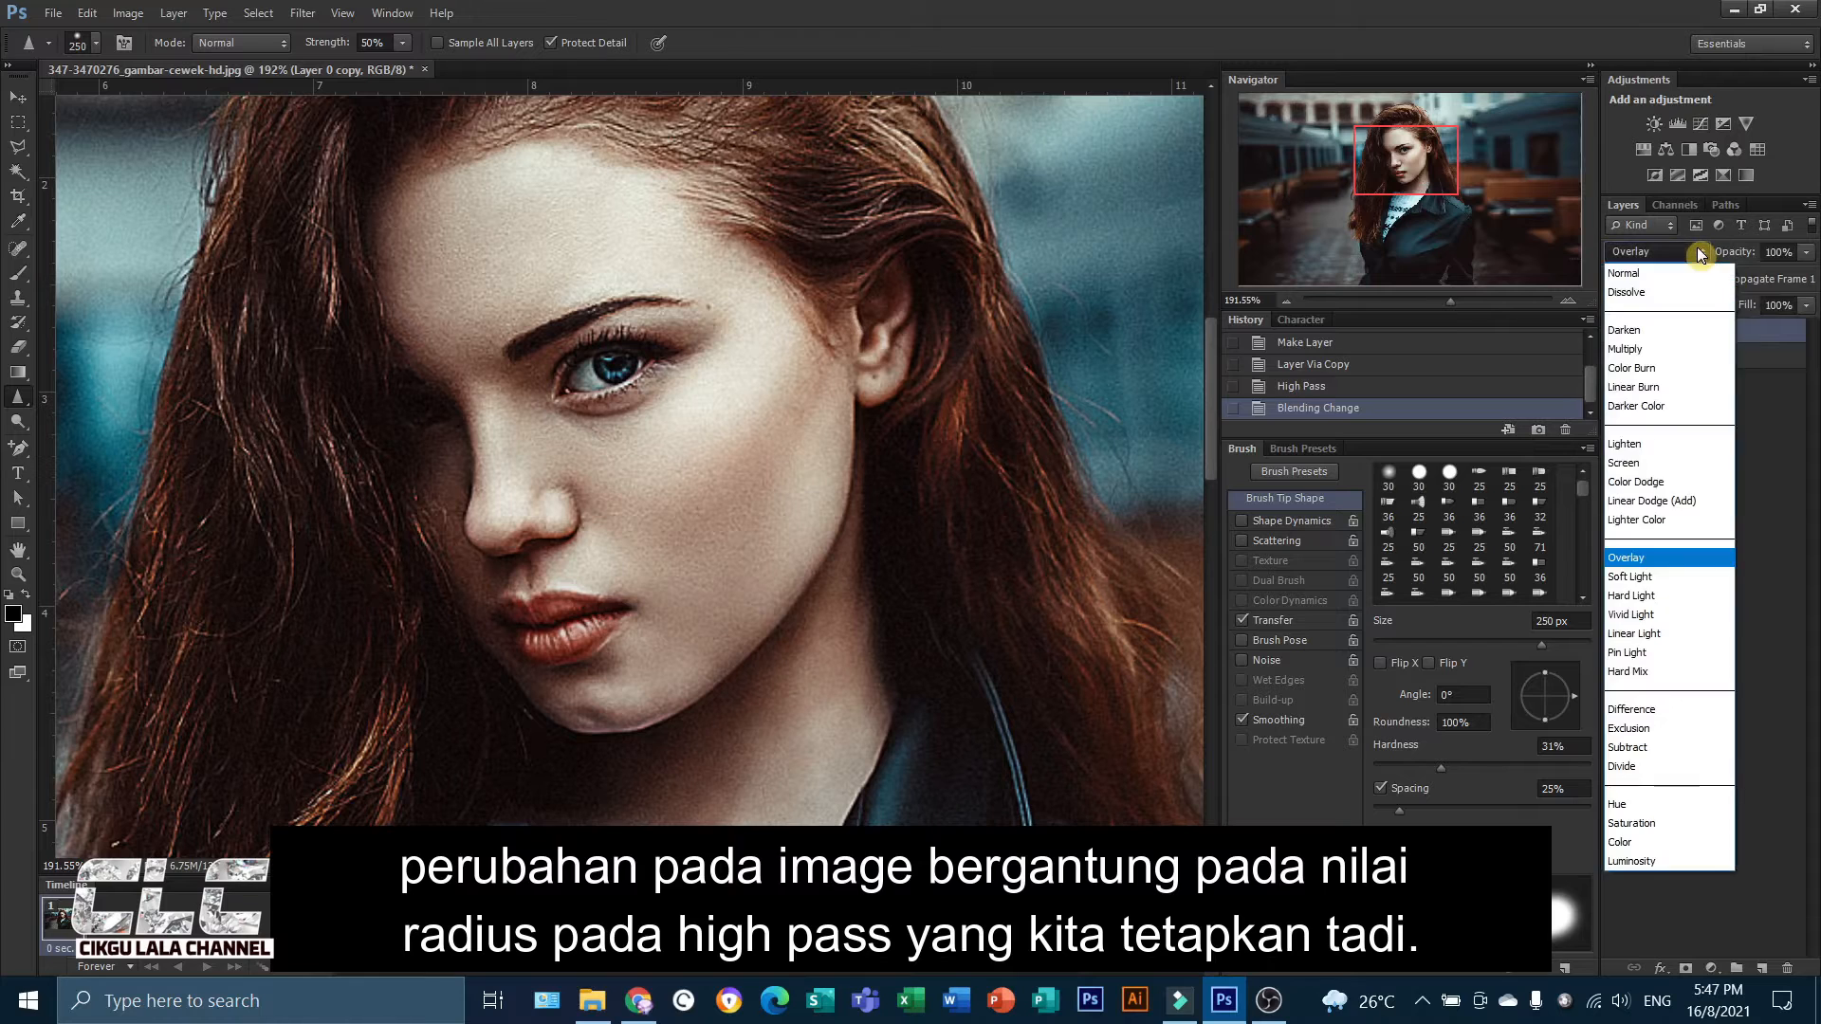
click(1661, 580)
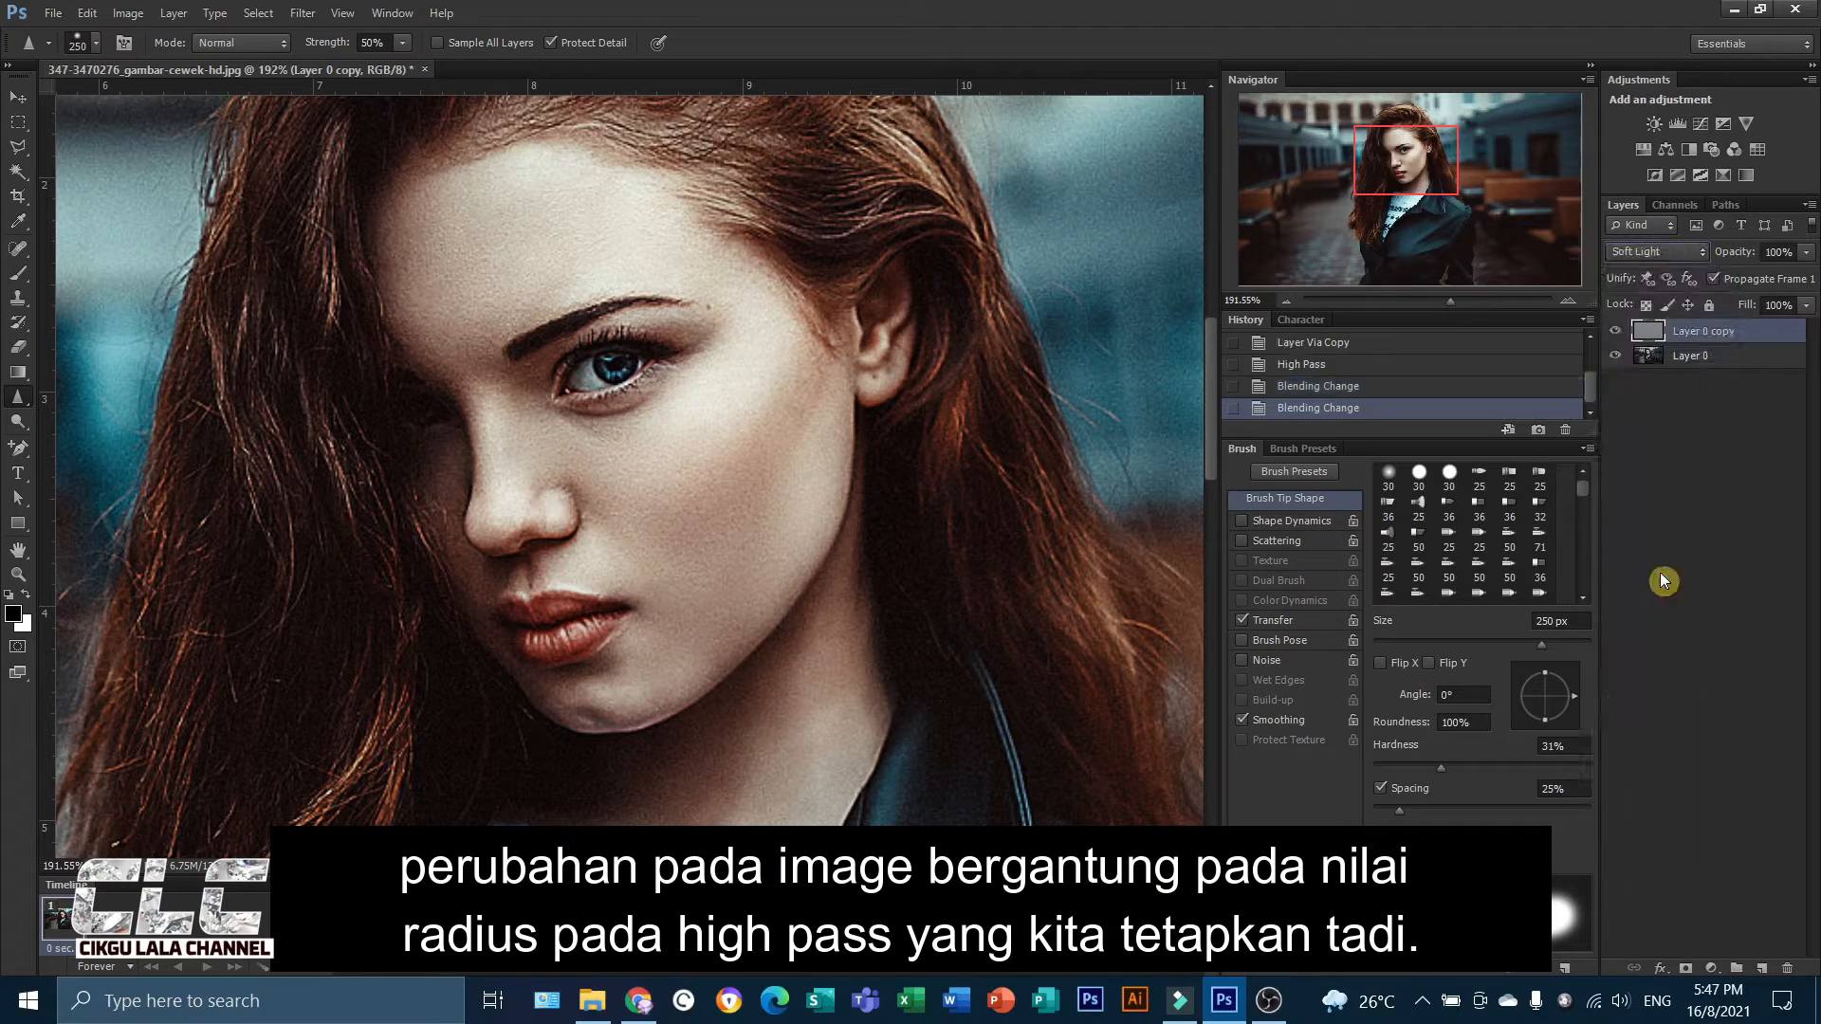
click(1615, 331)
click(1616, 331)
click(1616, 331)
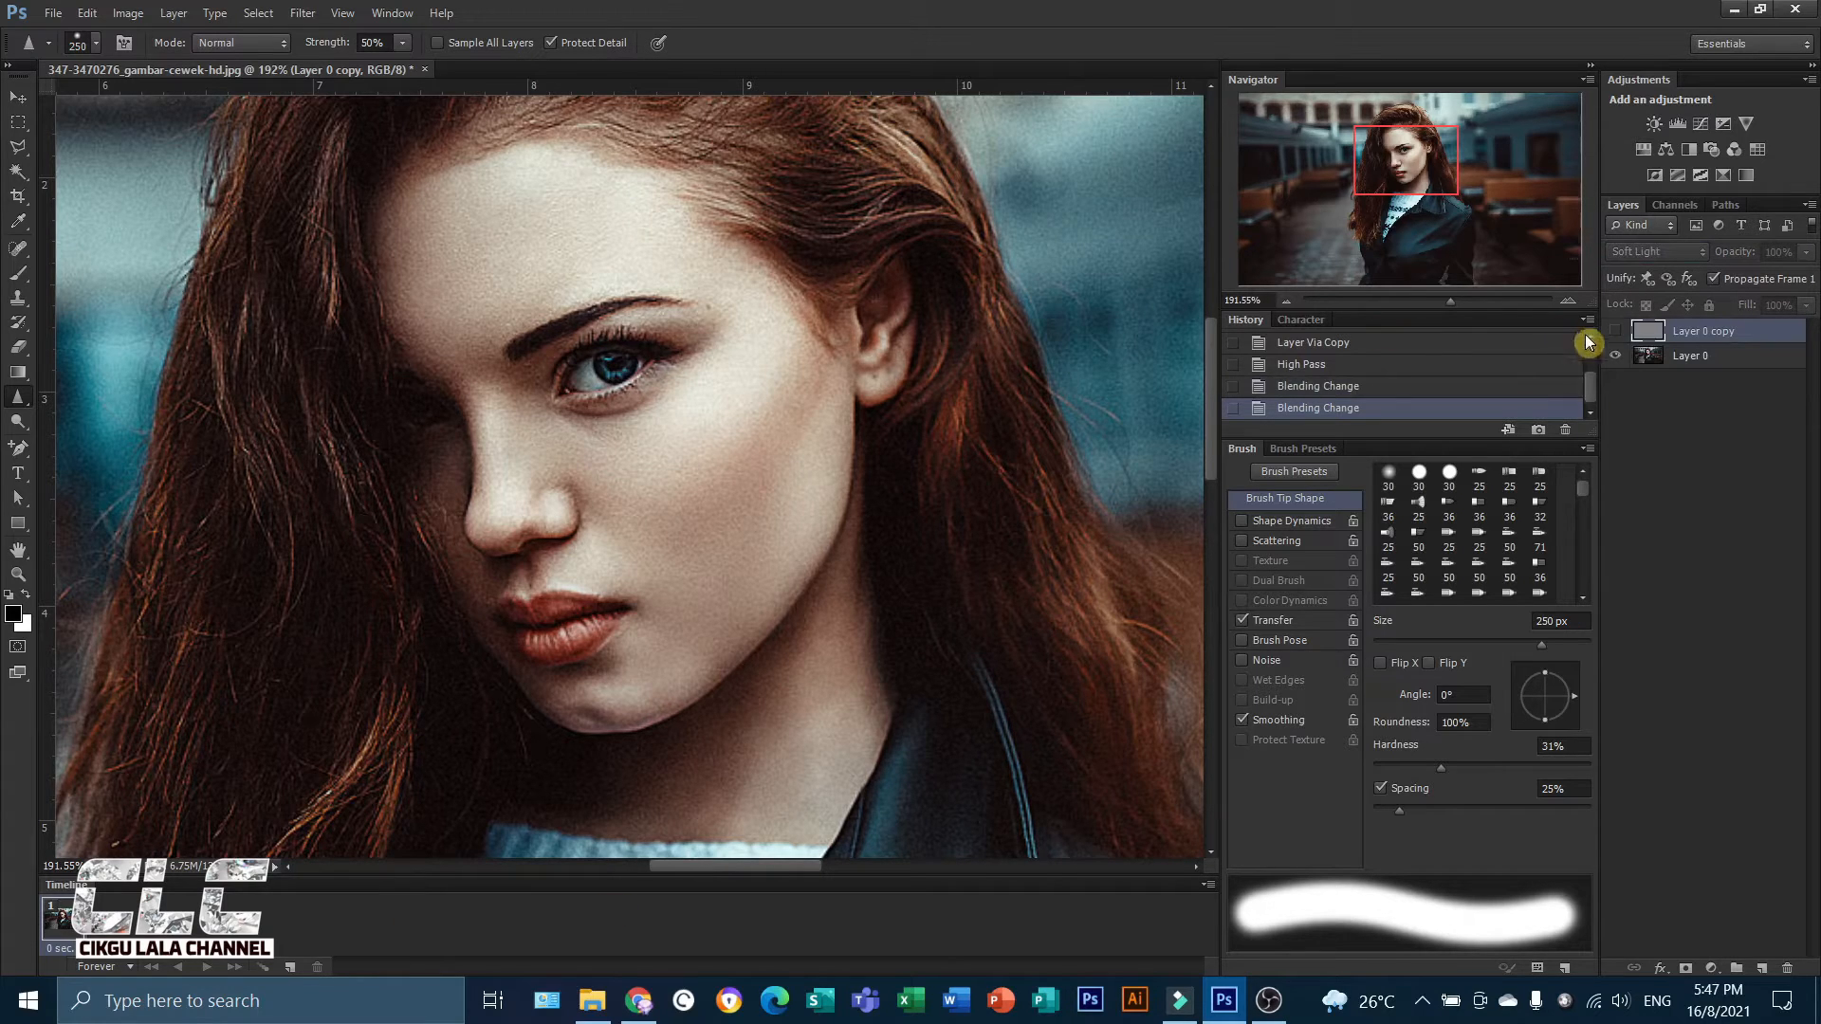
click(1615, 332)
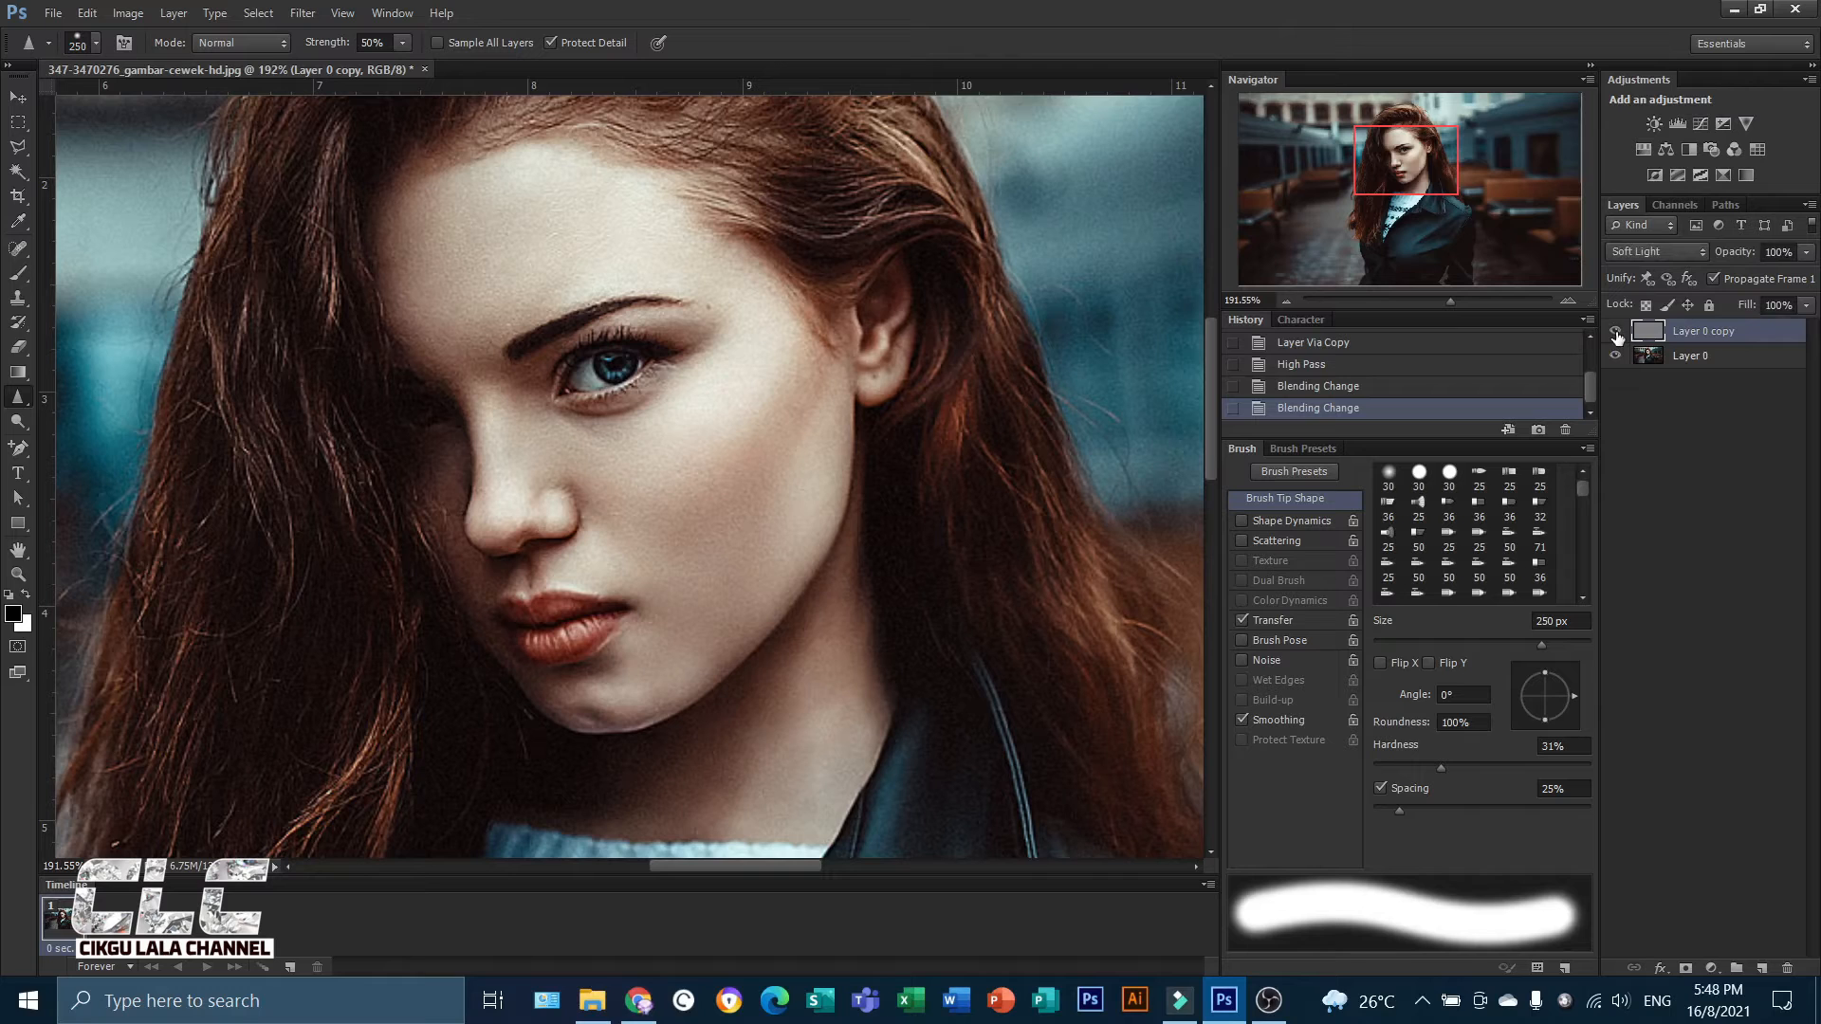
Switch Layer 0 copy to the Hard Light blending mode and compare the sharpening with the layer hidden and shown.
click(1687, 251)
click(1690, 602)
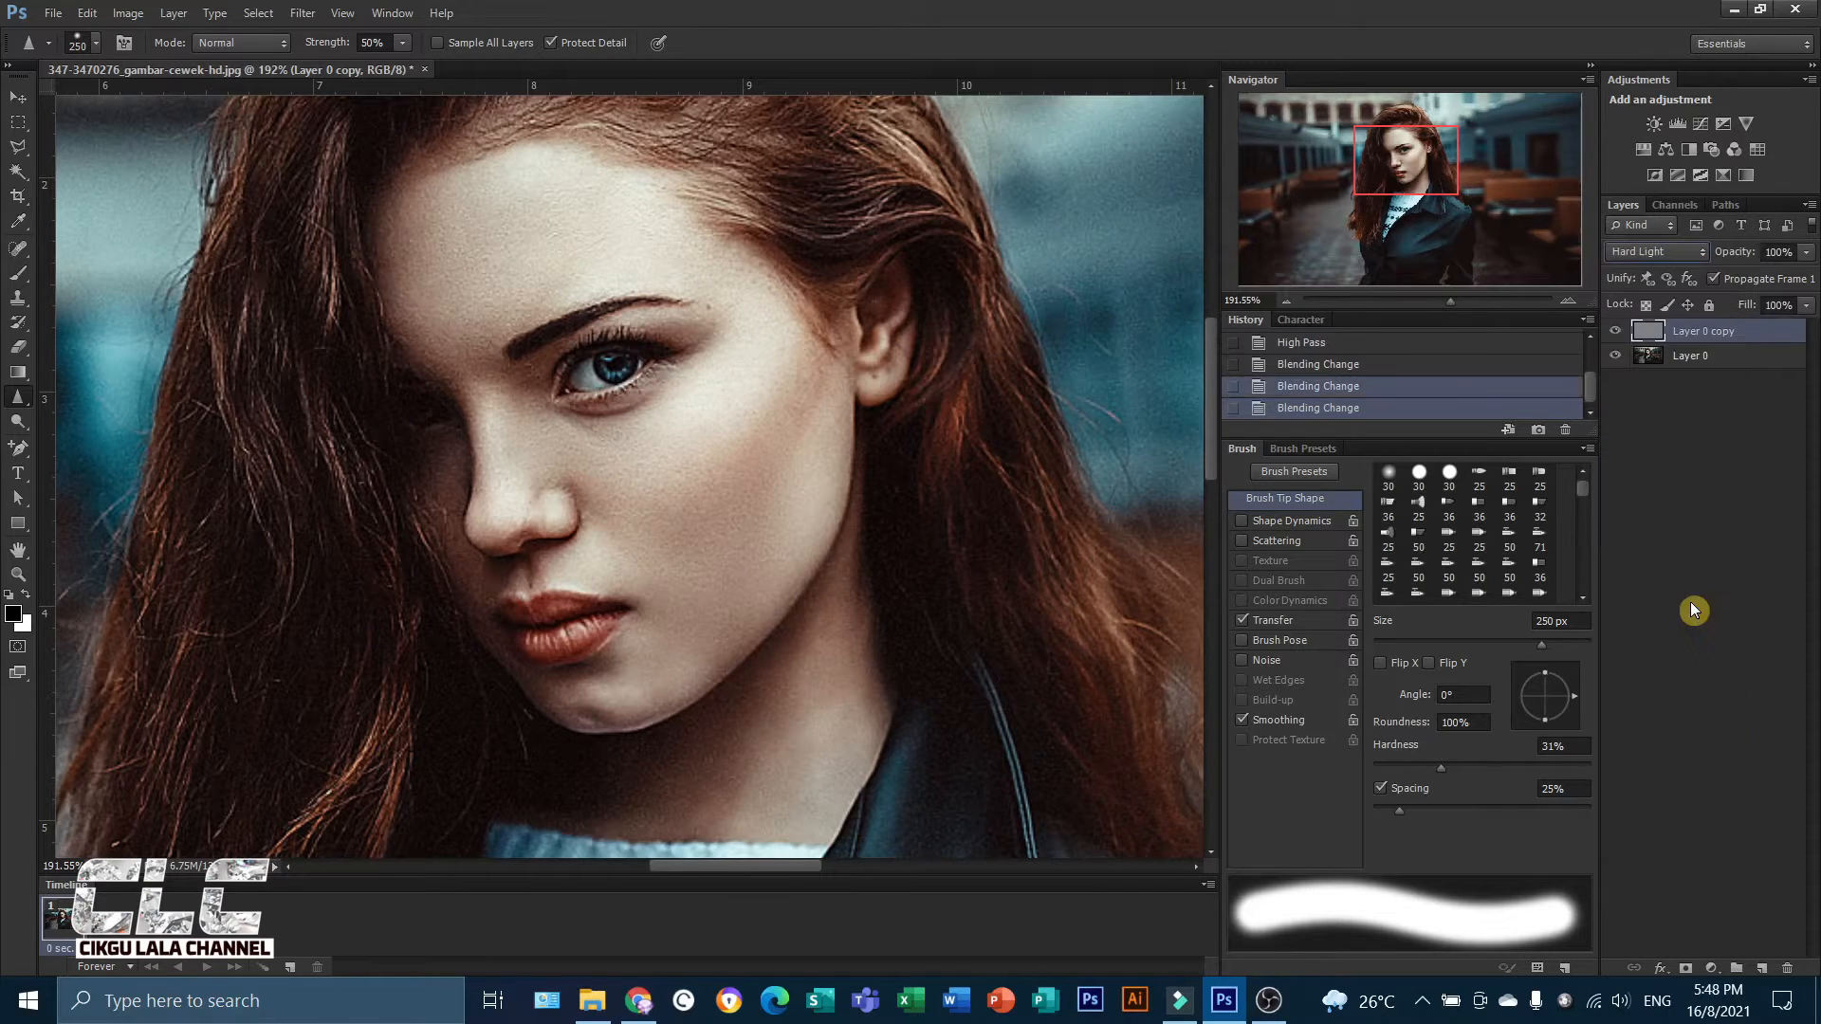
click(1615, 332)
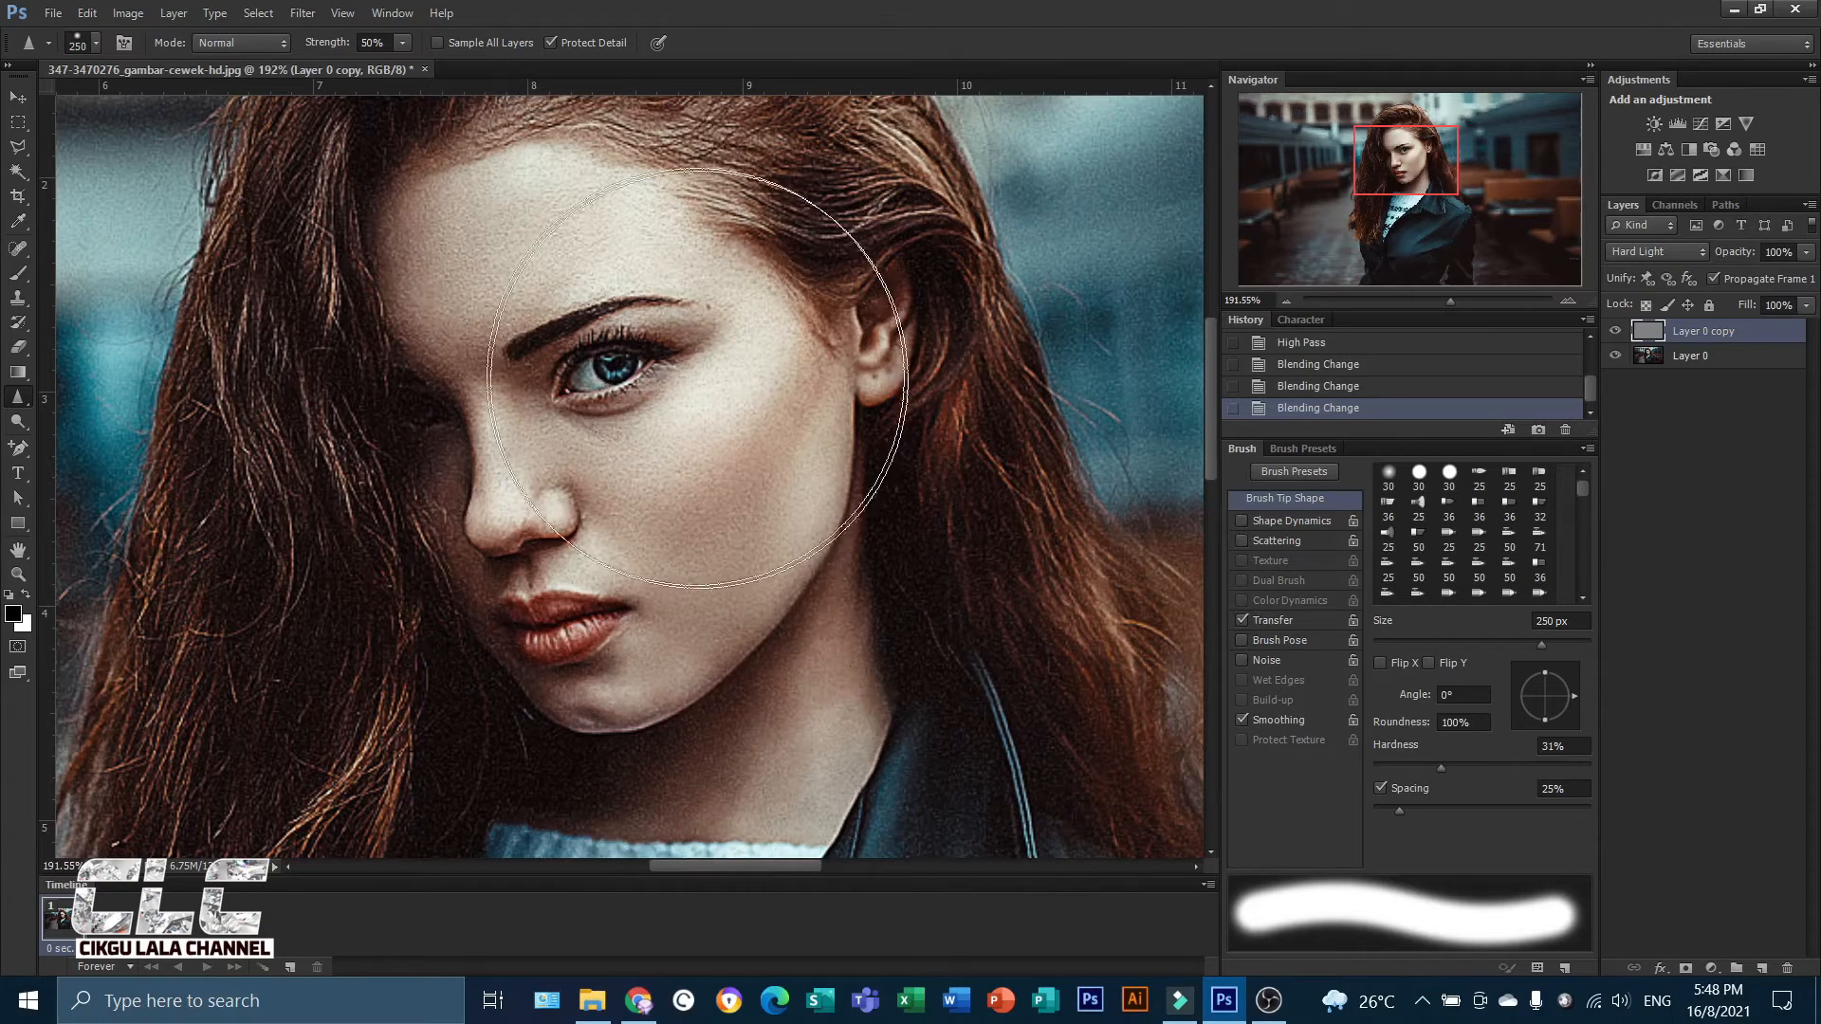
click(1616, 331)
click(1616, 331)
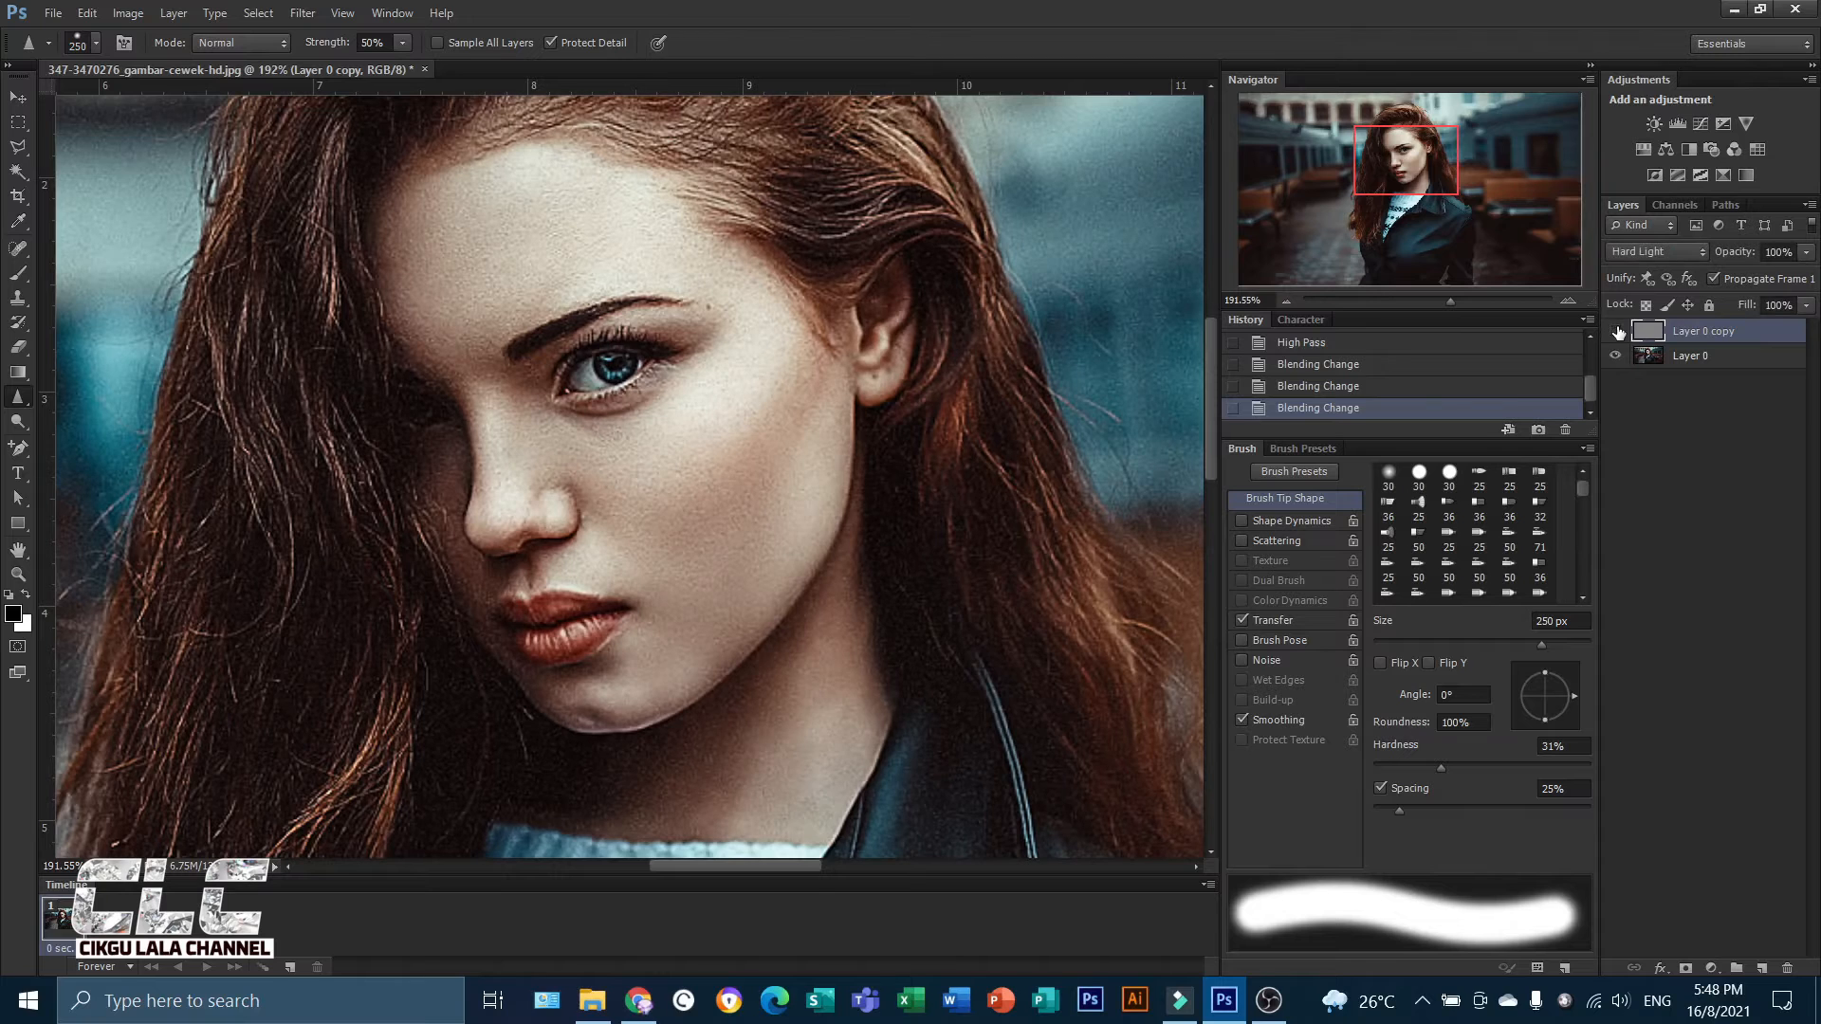
click(1616, 331)
click(1616, 331)
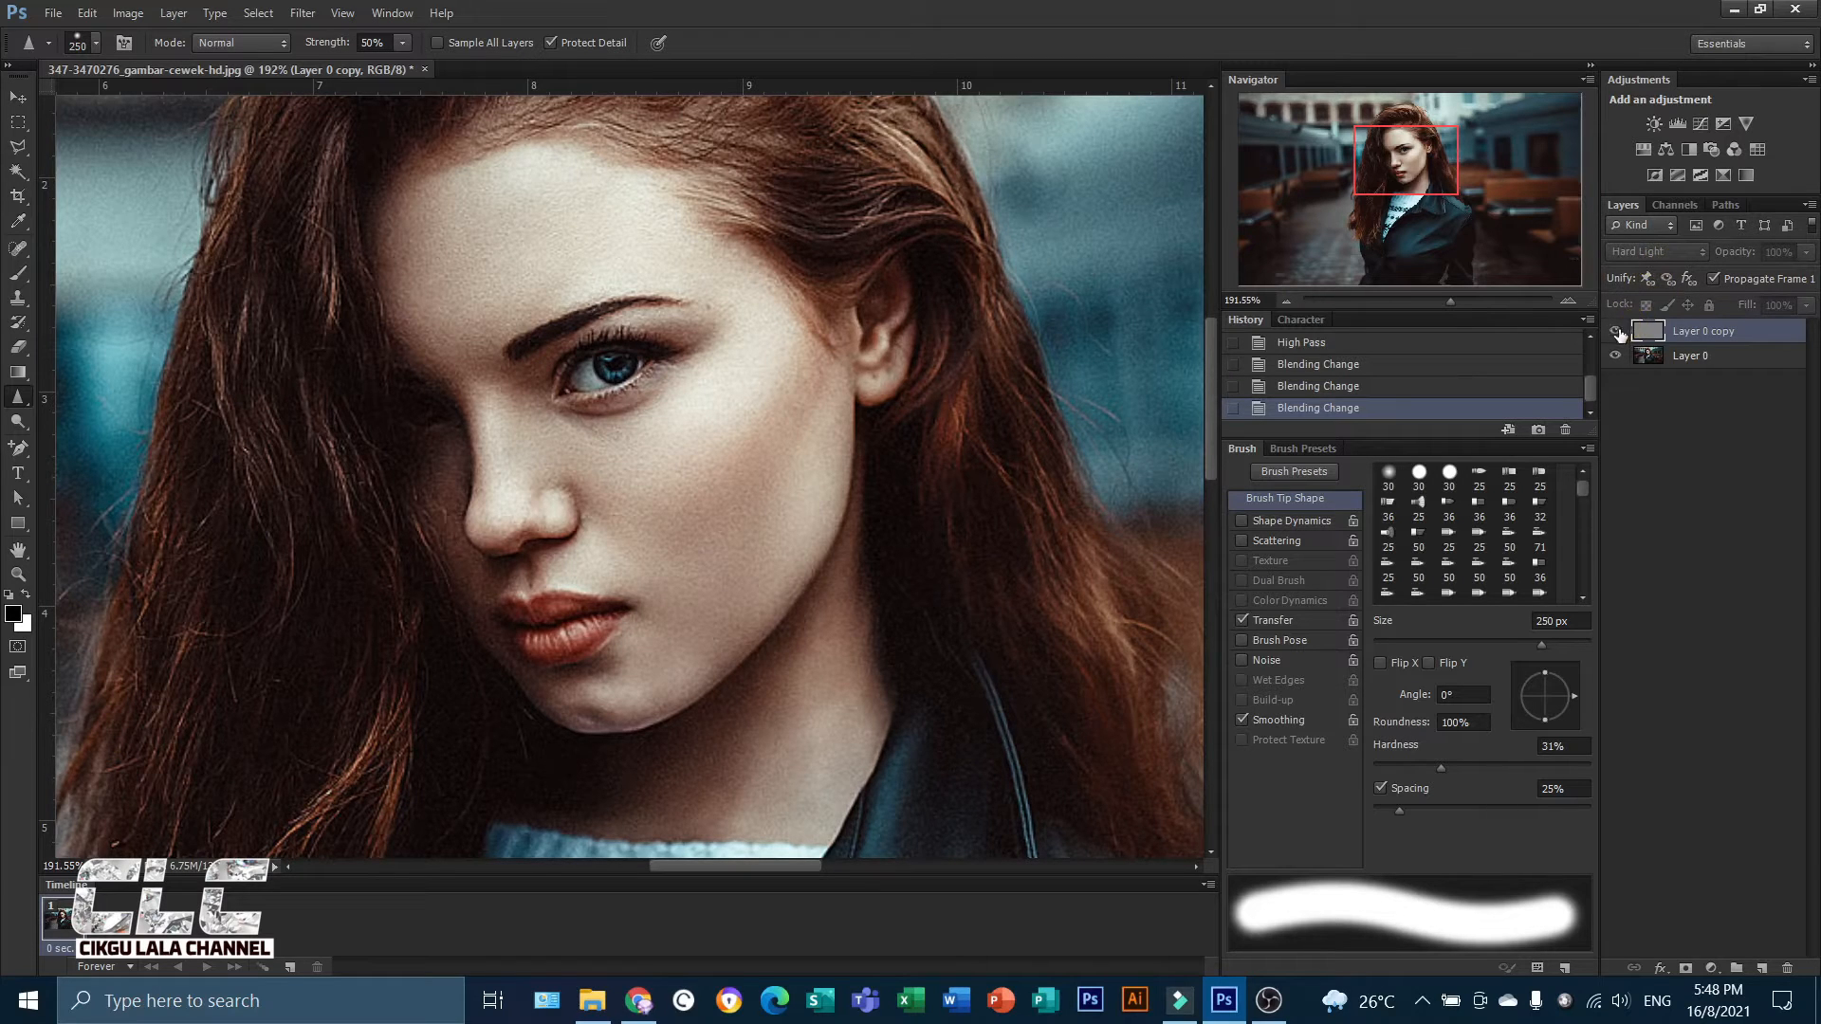
Switch Layer 0 copy to the Vivid Light blending mode and compare the face with the layer hidden and shown.
click(1665, 253)
click(1632, 613)
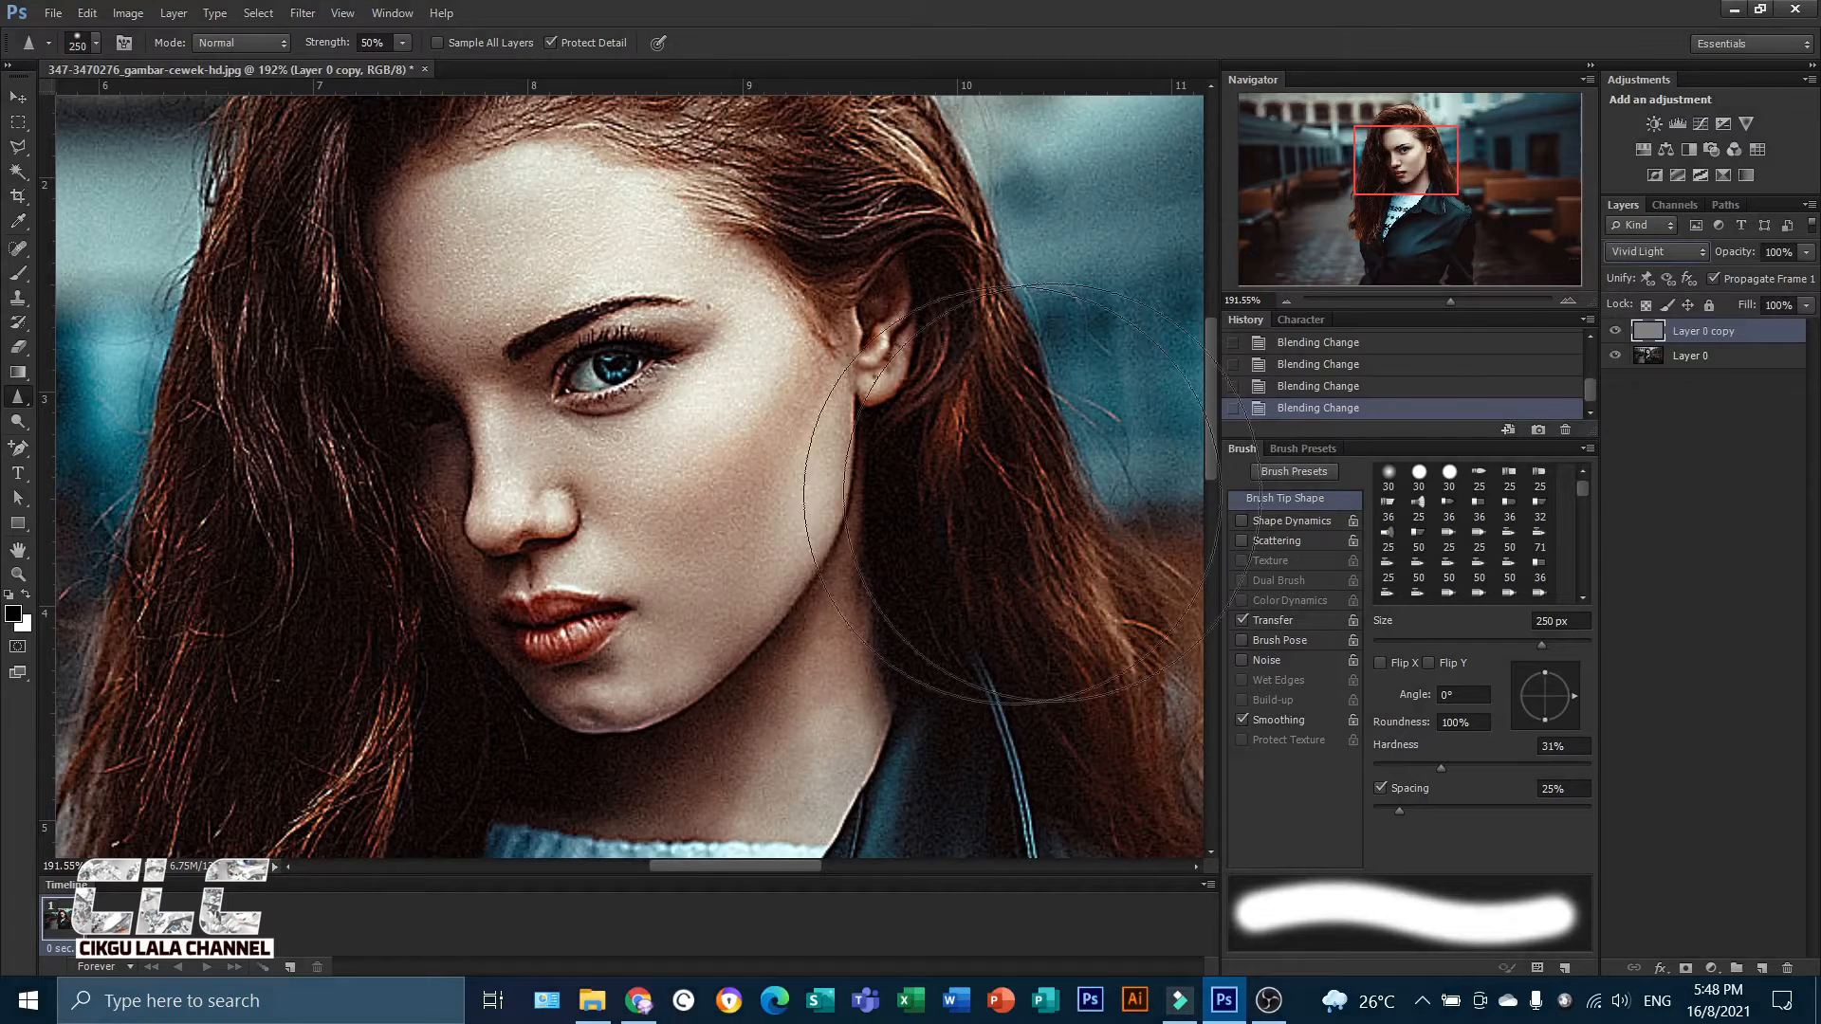
click(1616, 334)
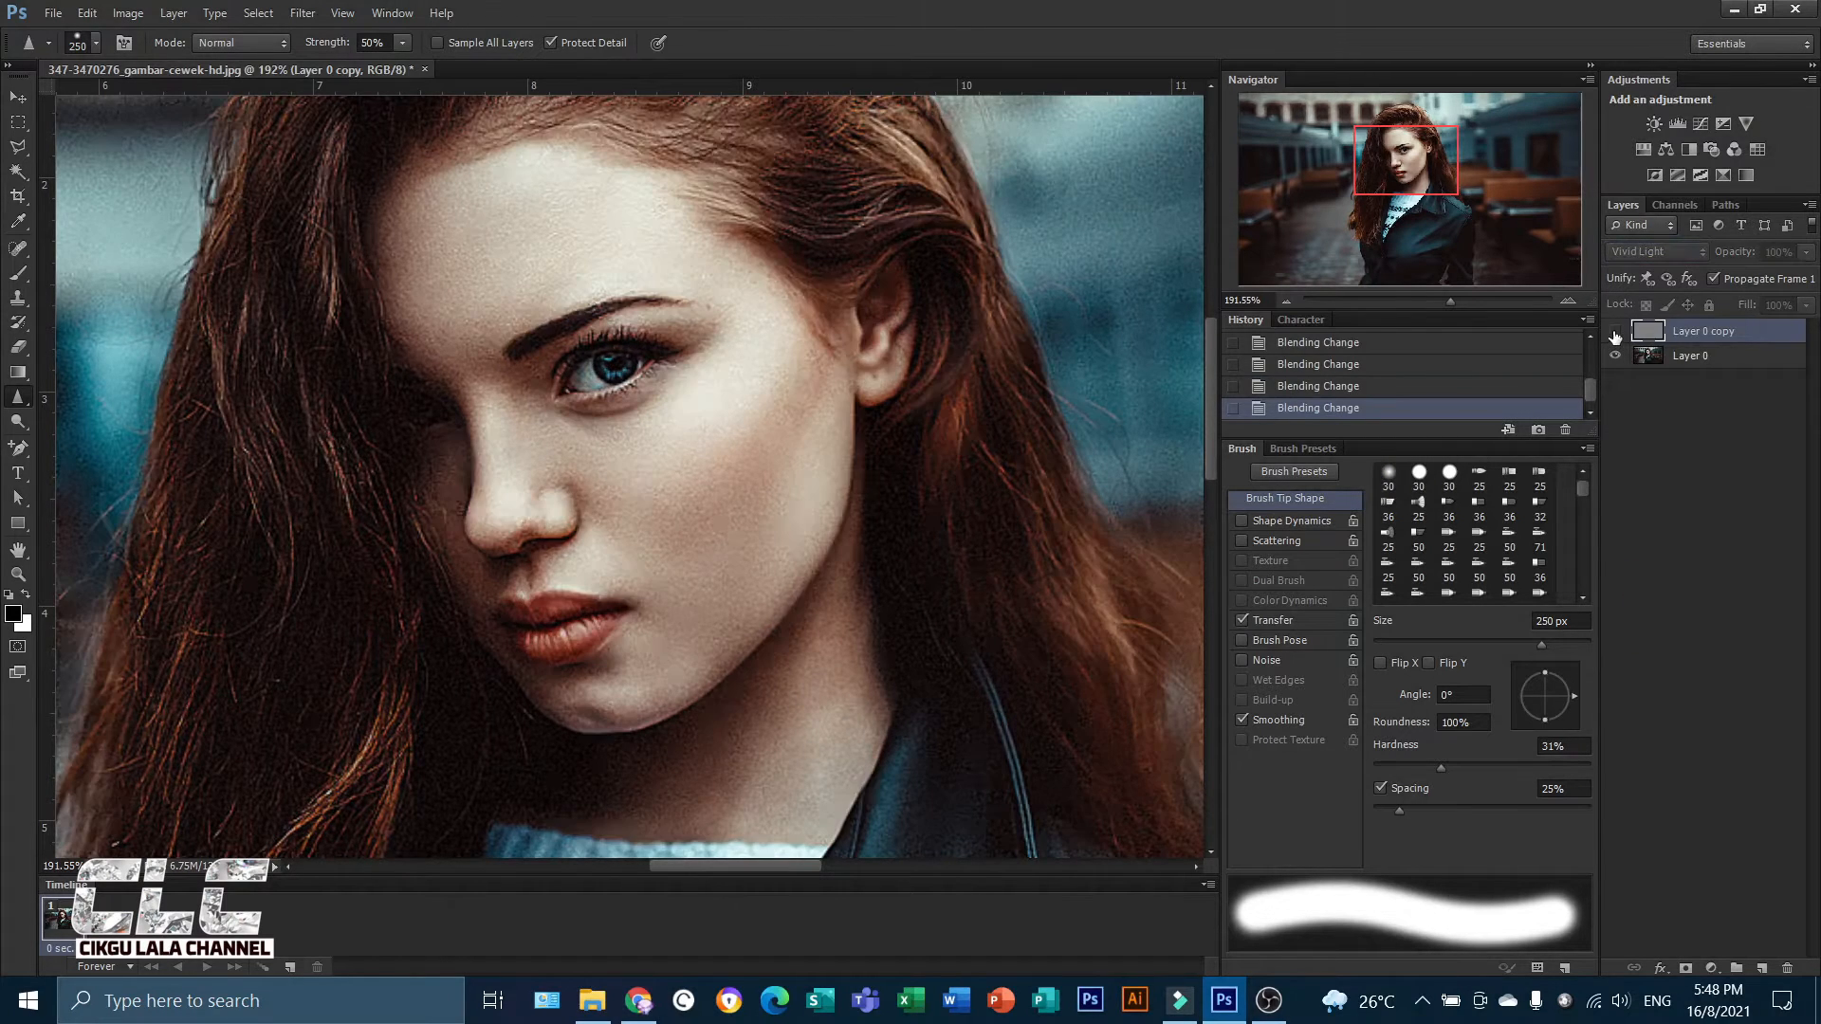
click(1615, 334)
click(1615, 334)
click(1615, 334)
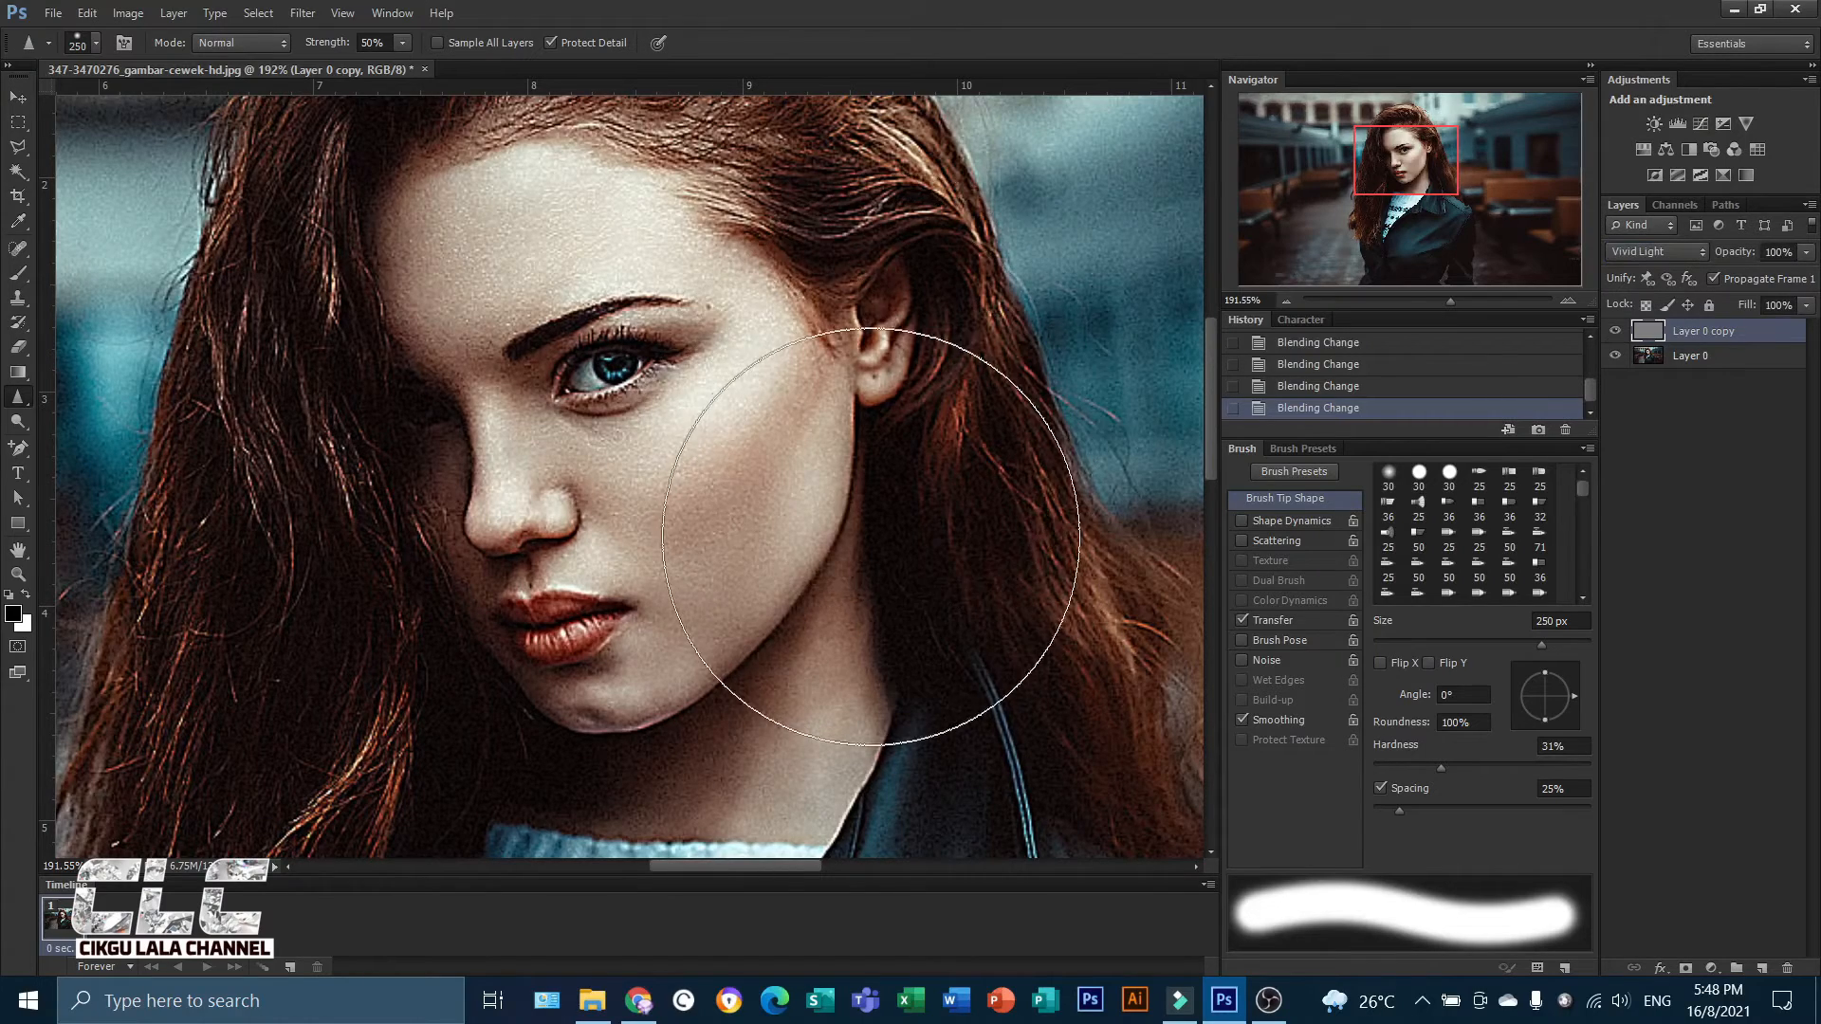
Examine the Vivid Light sharpening on the hair, sweater and jacket in a wider view, hiding and showing Layer 0 copy.
scroll(870, 537, down, 1)
scroll(871, 537, down, 1)
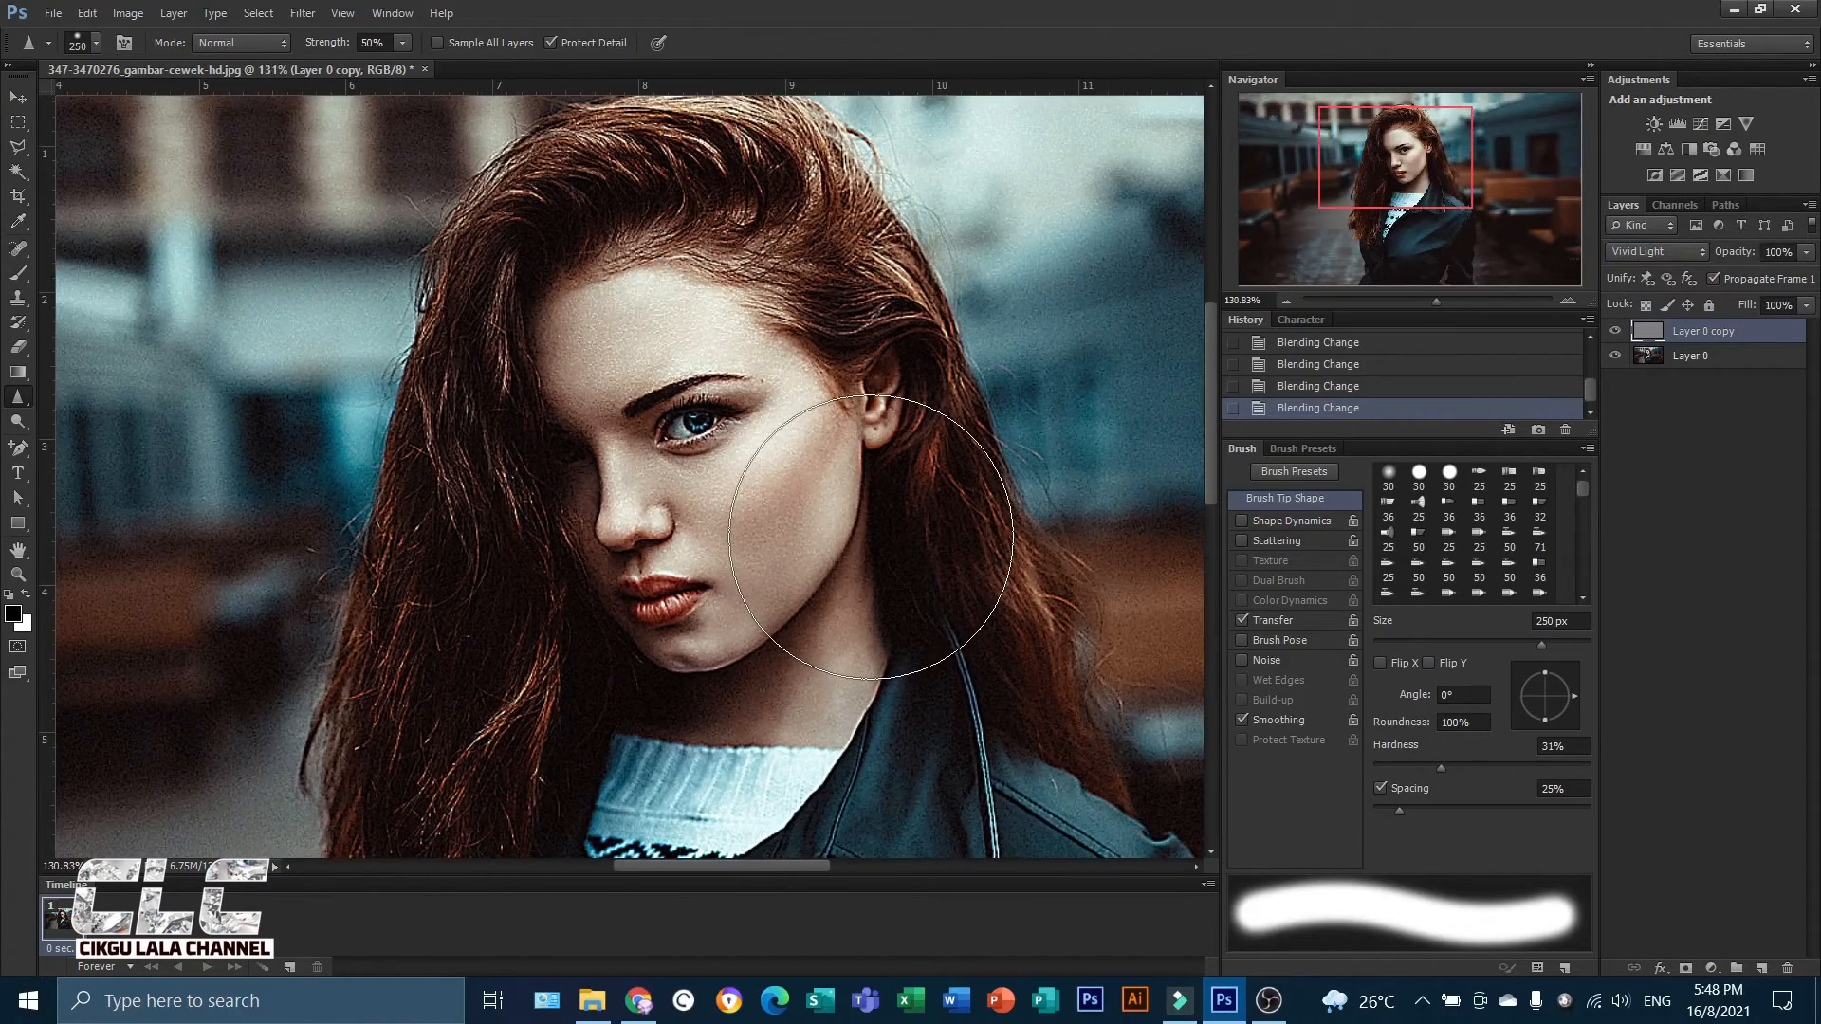
click(1615, 334)
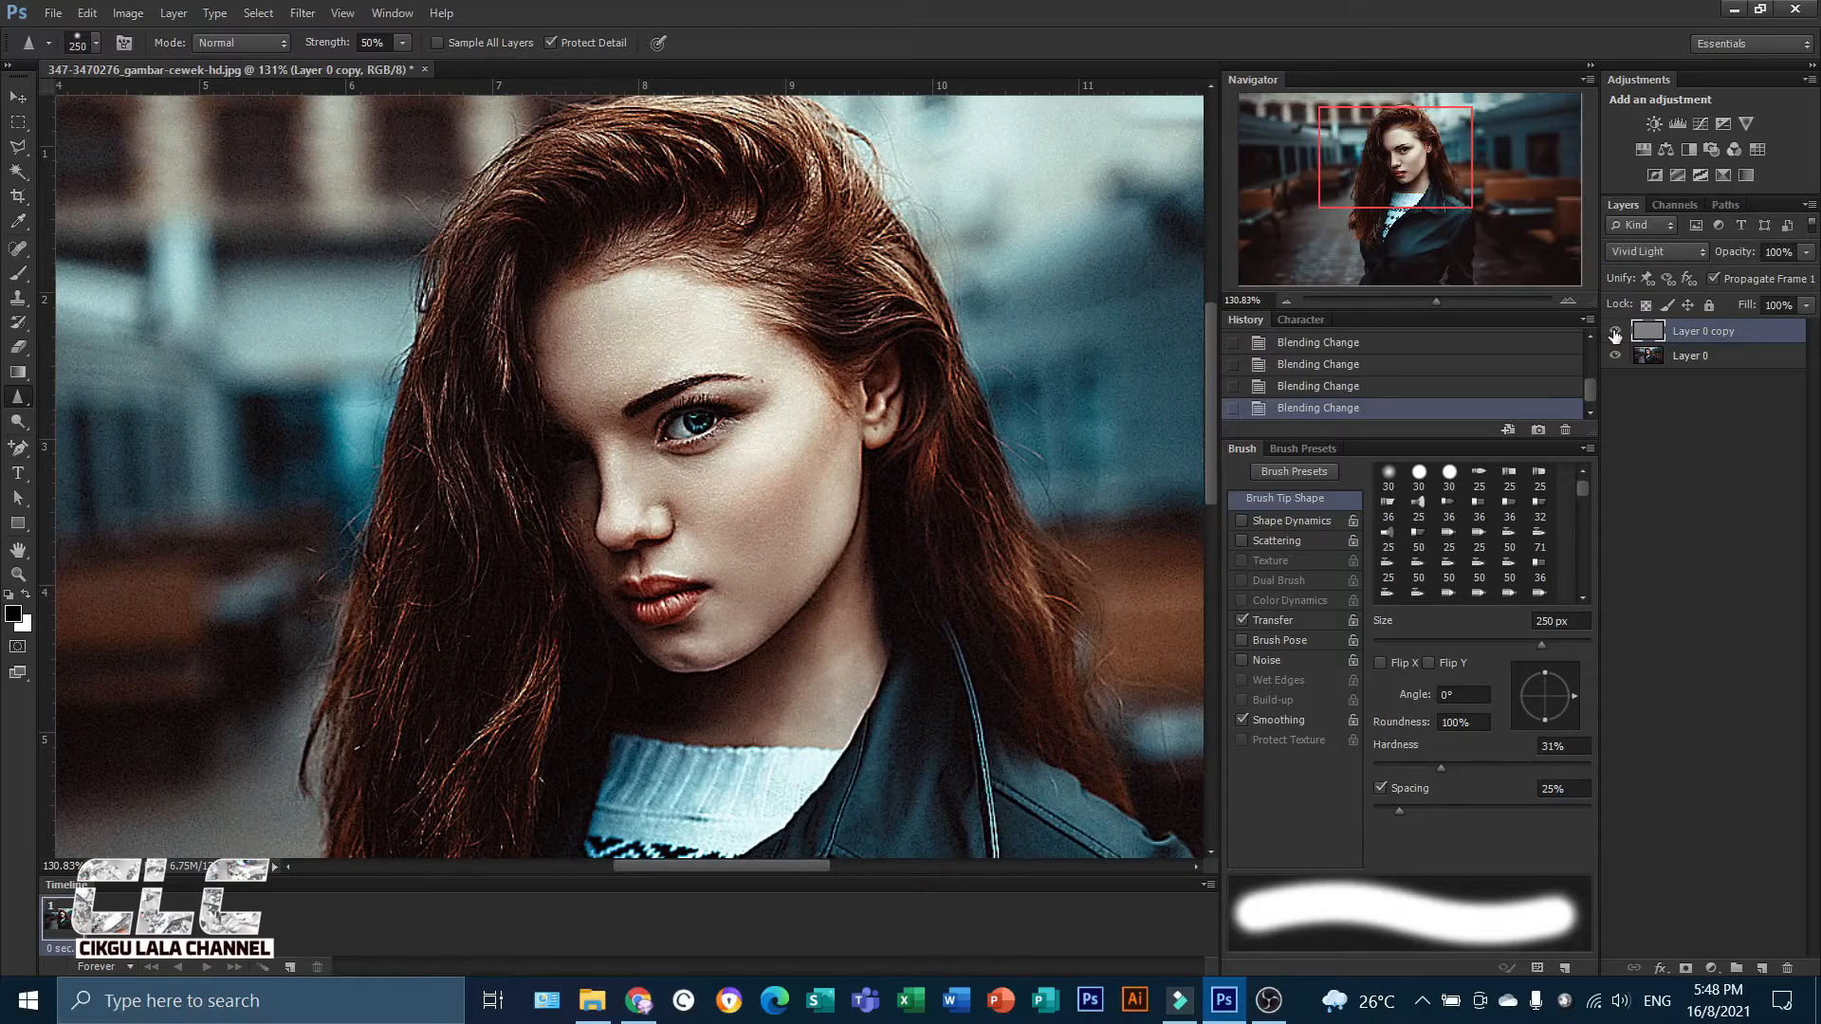
scroll(834, 636, down, 1)
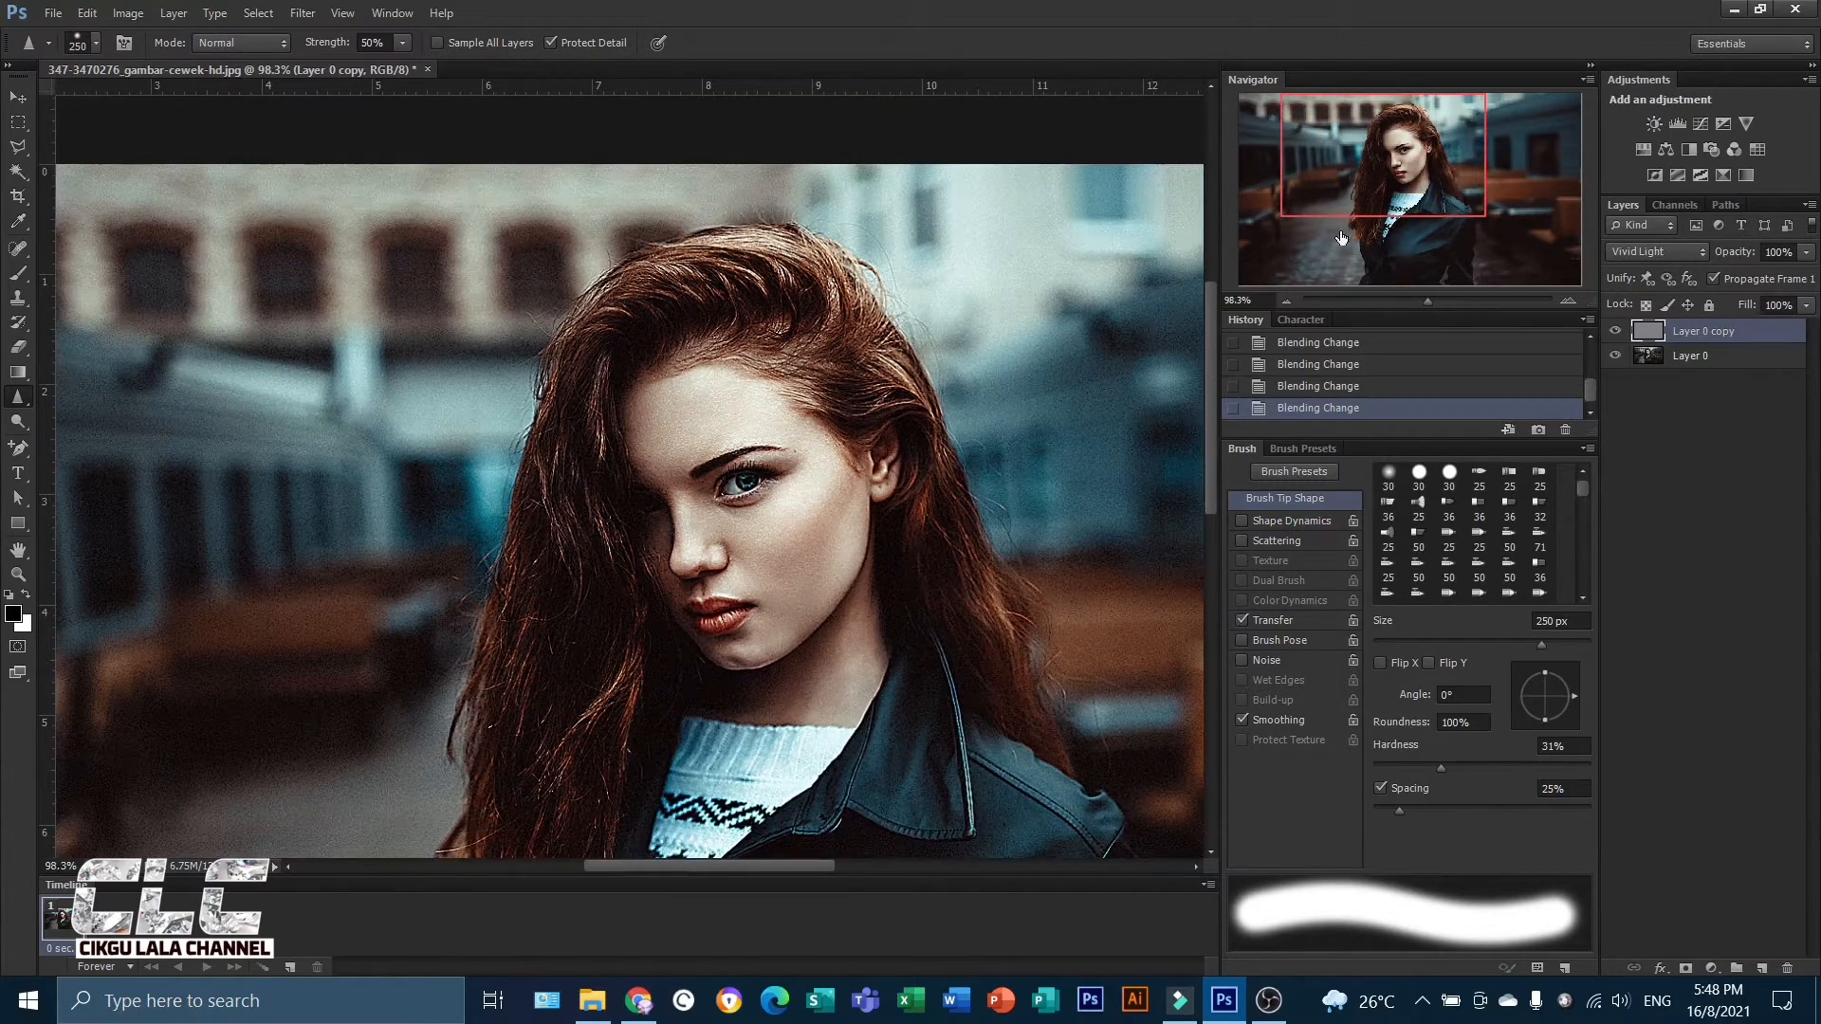
drag(1356, 175, 1356, 216)
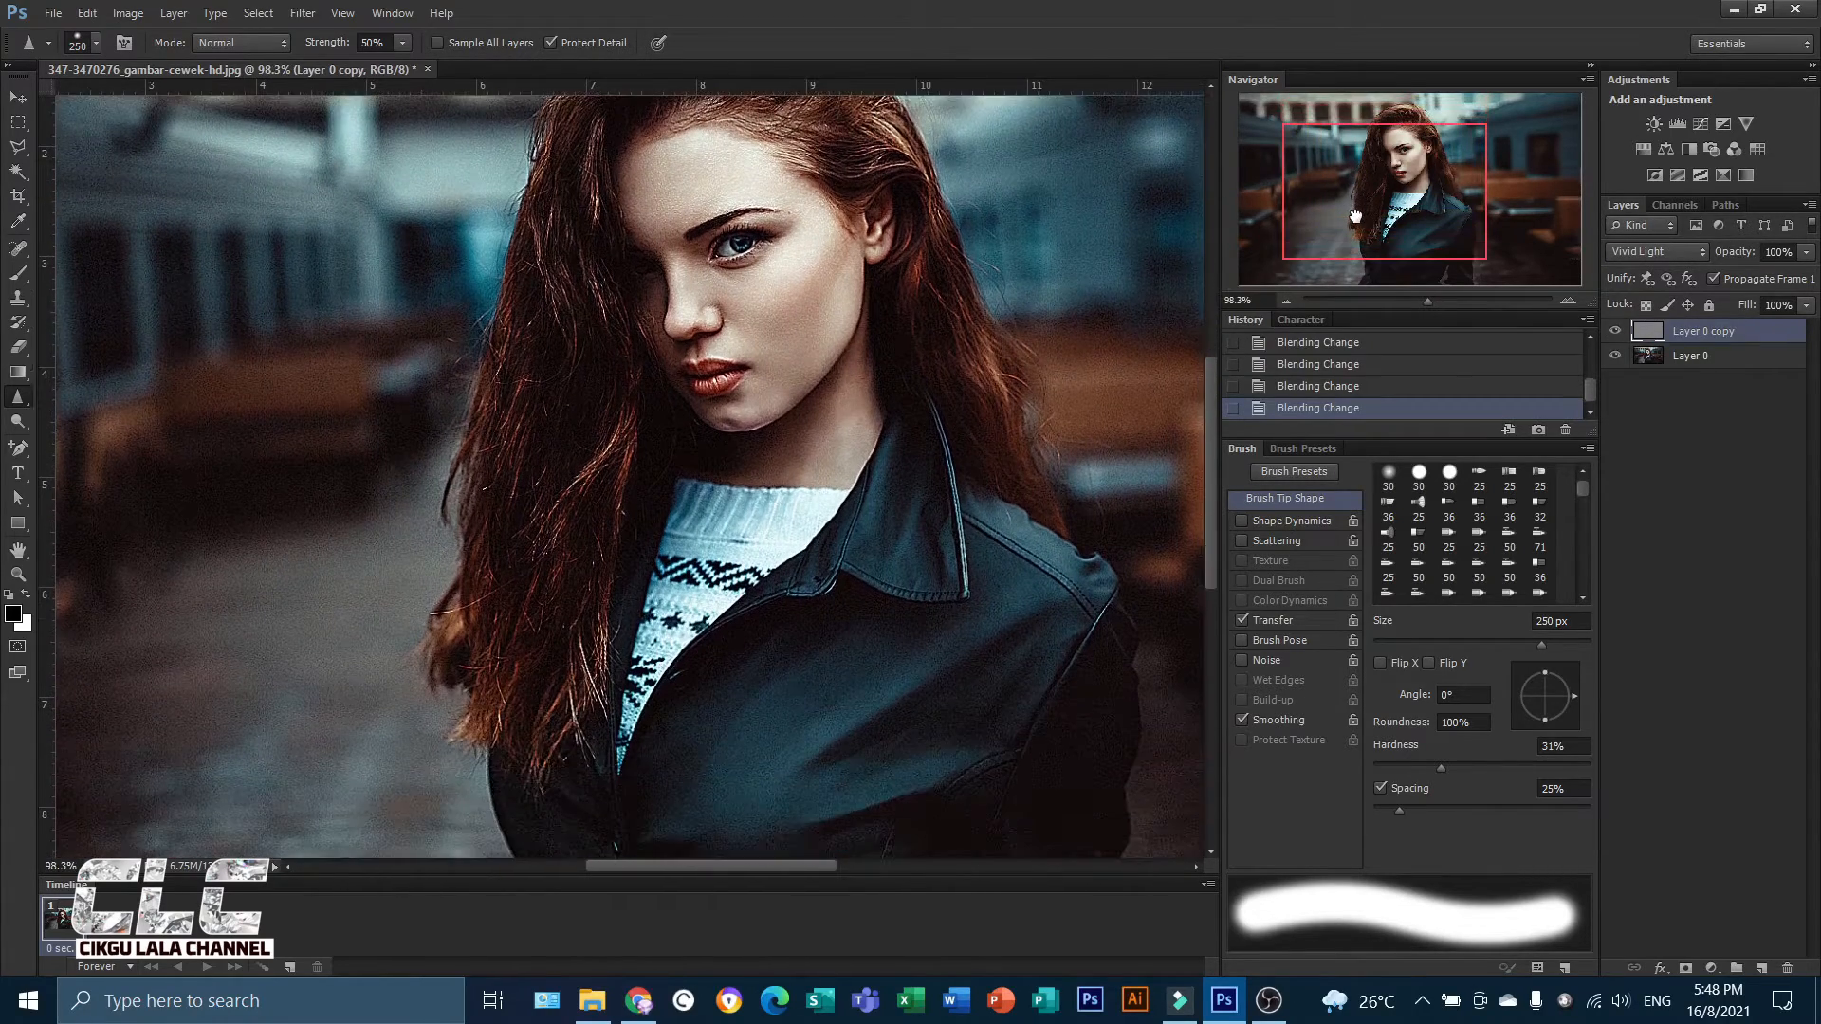
click(1616, 333)
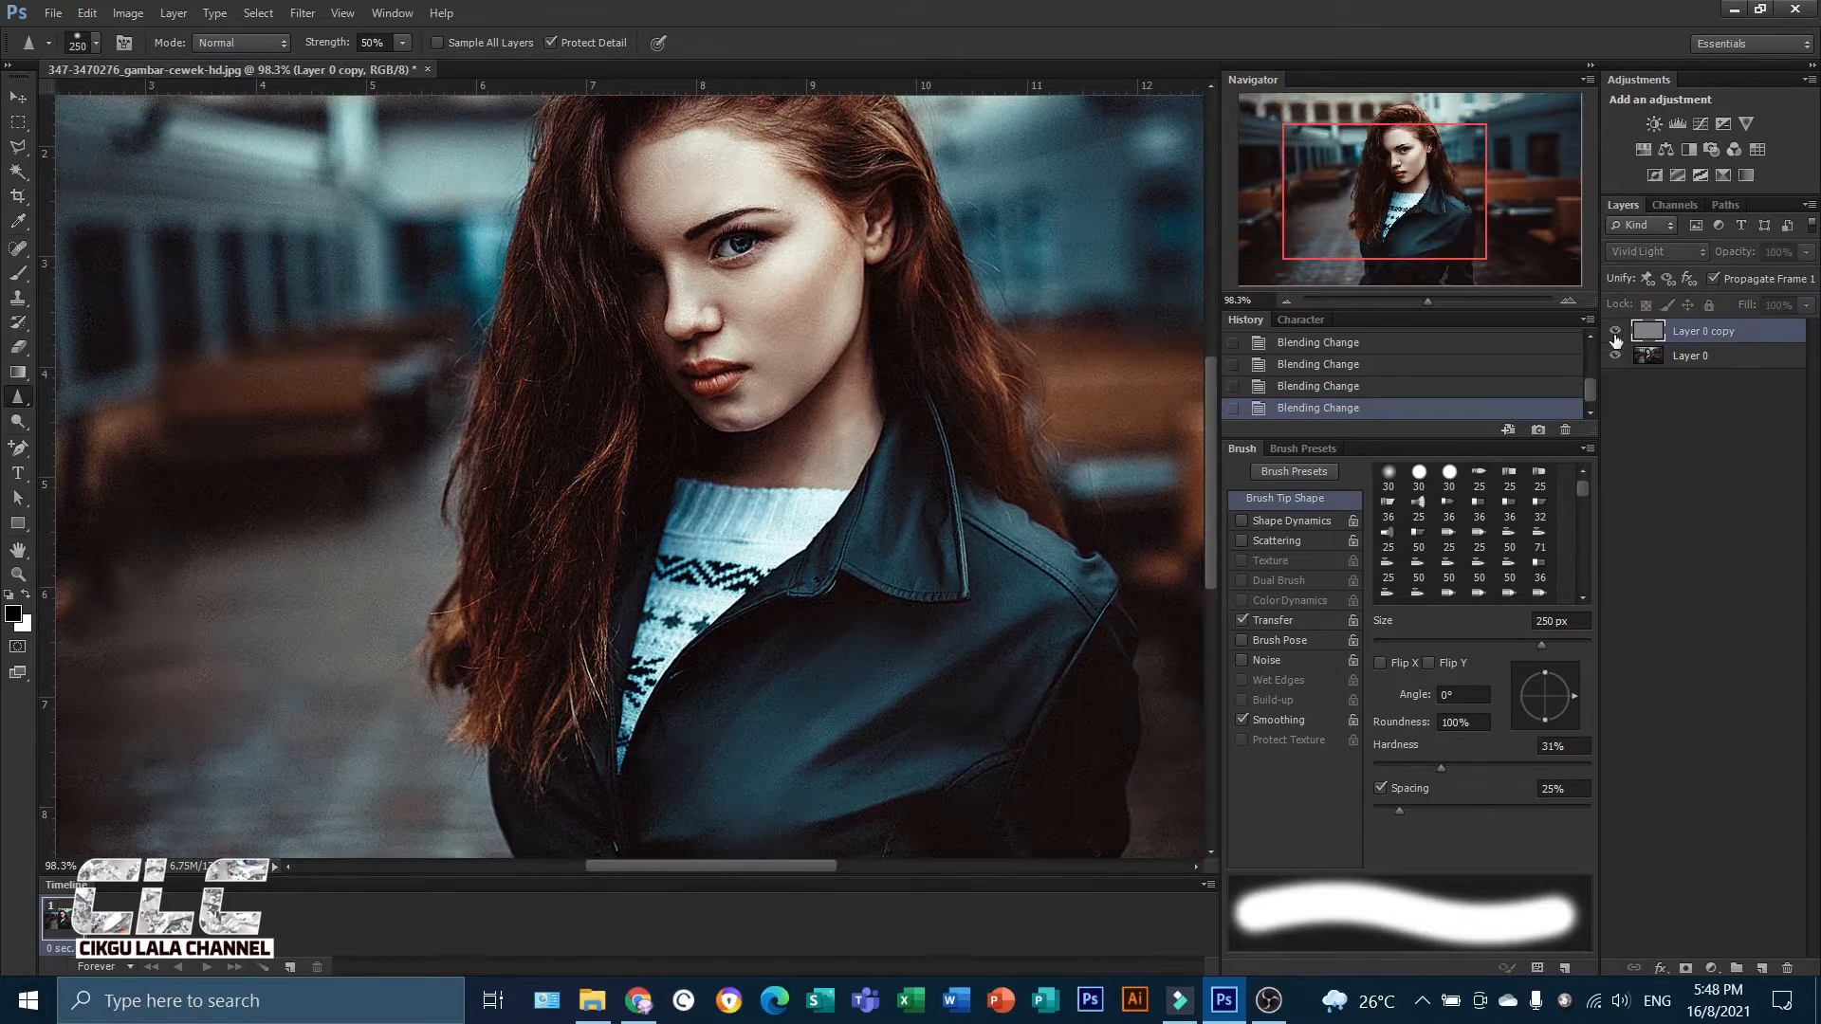
click(1616, 336)
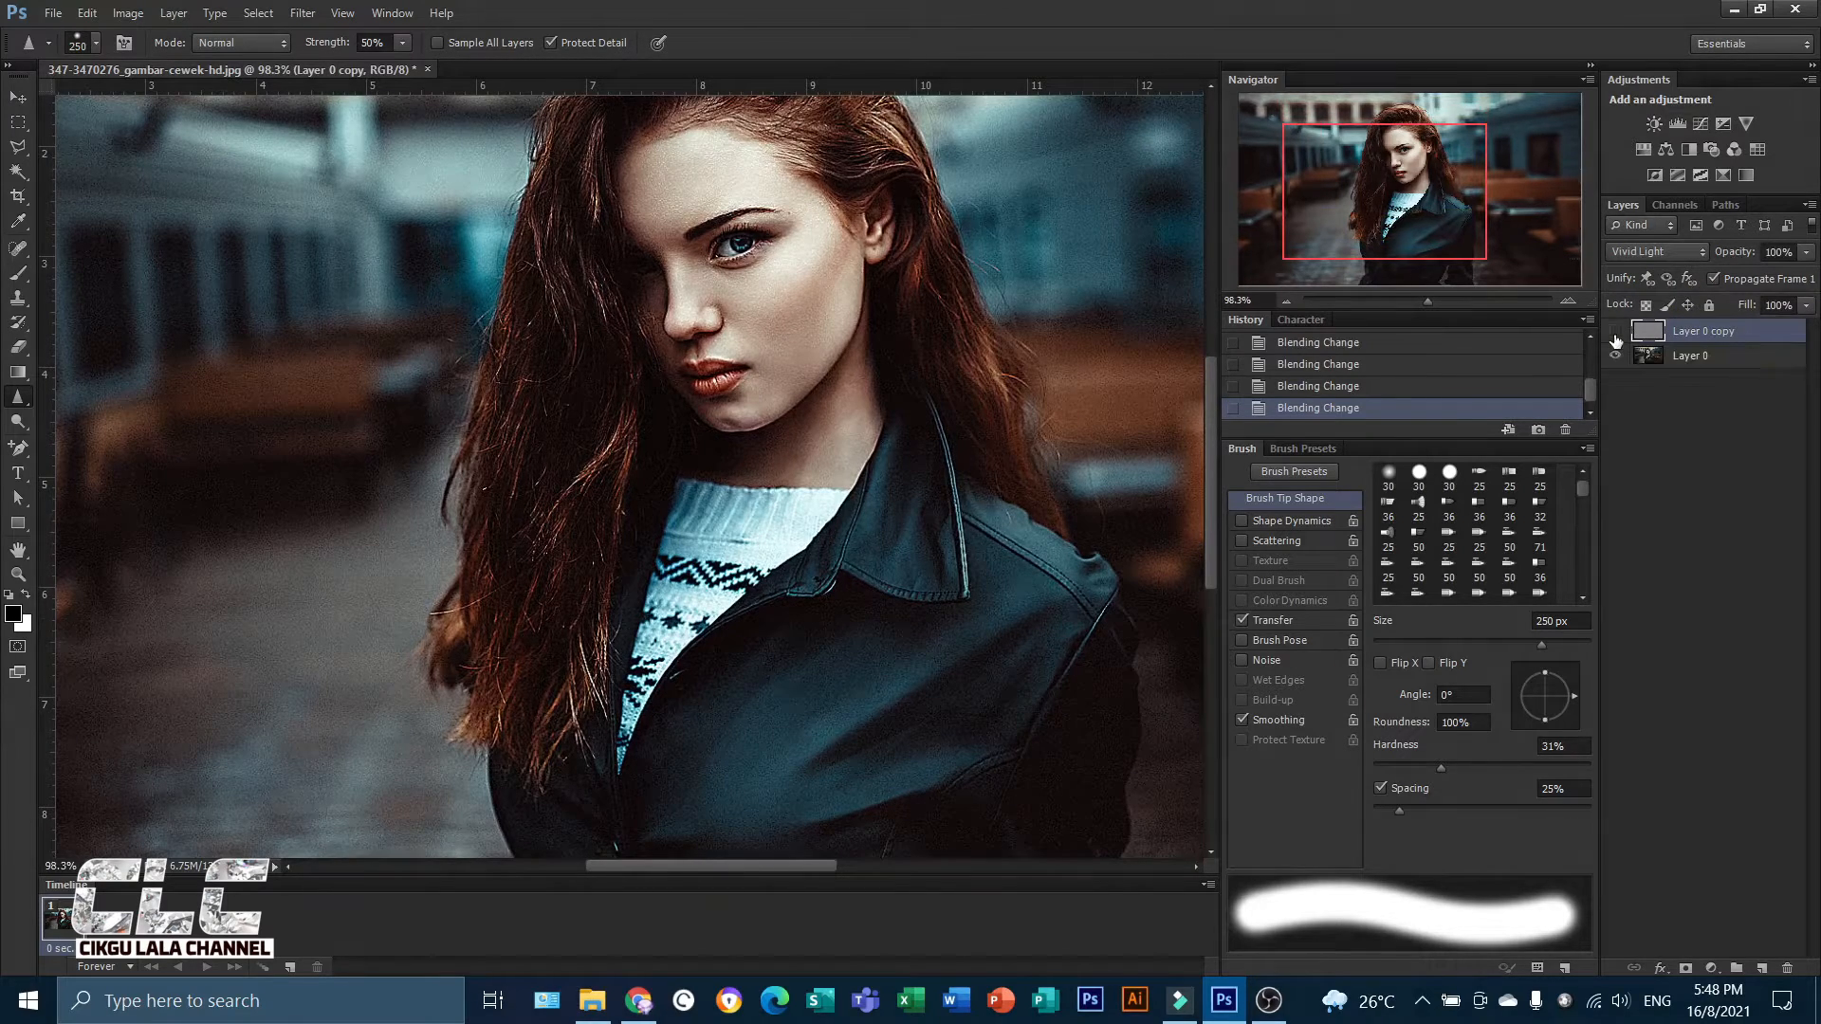
click(1615, 336)
Return Layer 0 copy's blending mode to Overlay.
click(1688, 251)
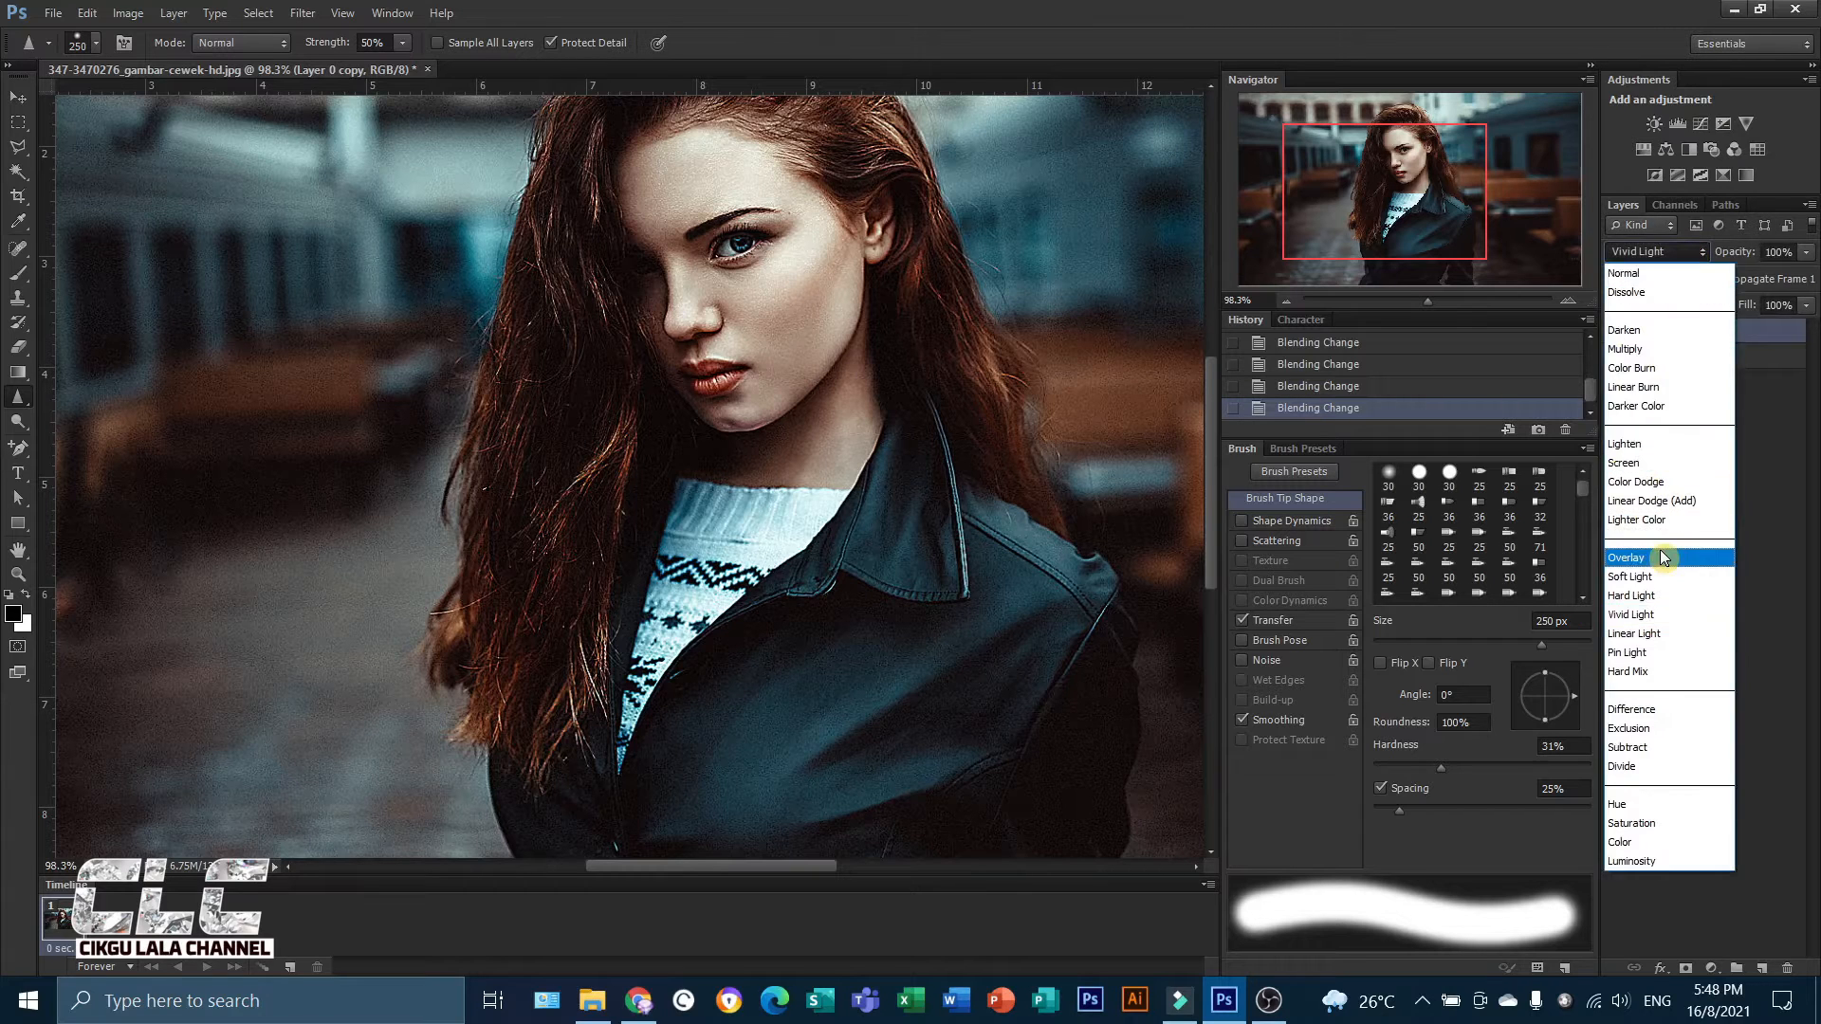
click(1660, 558)
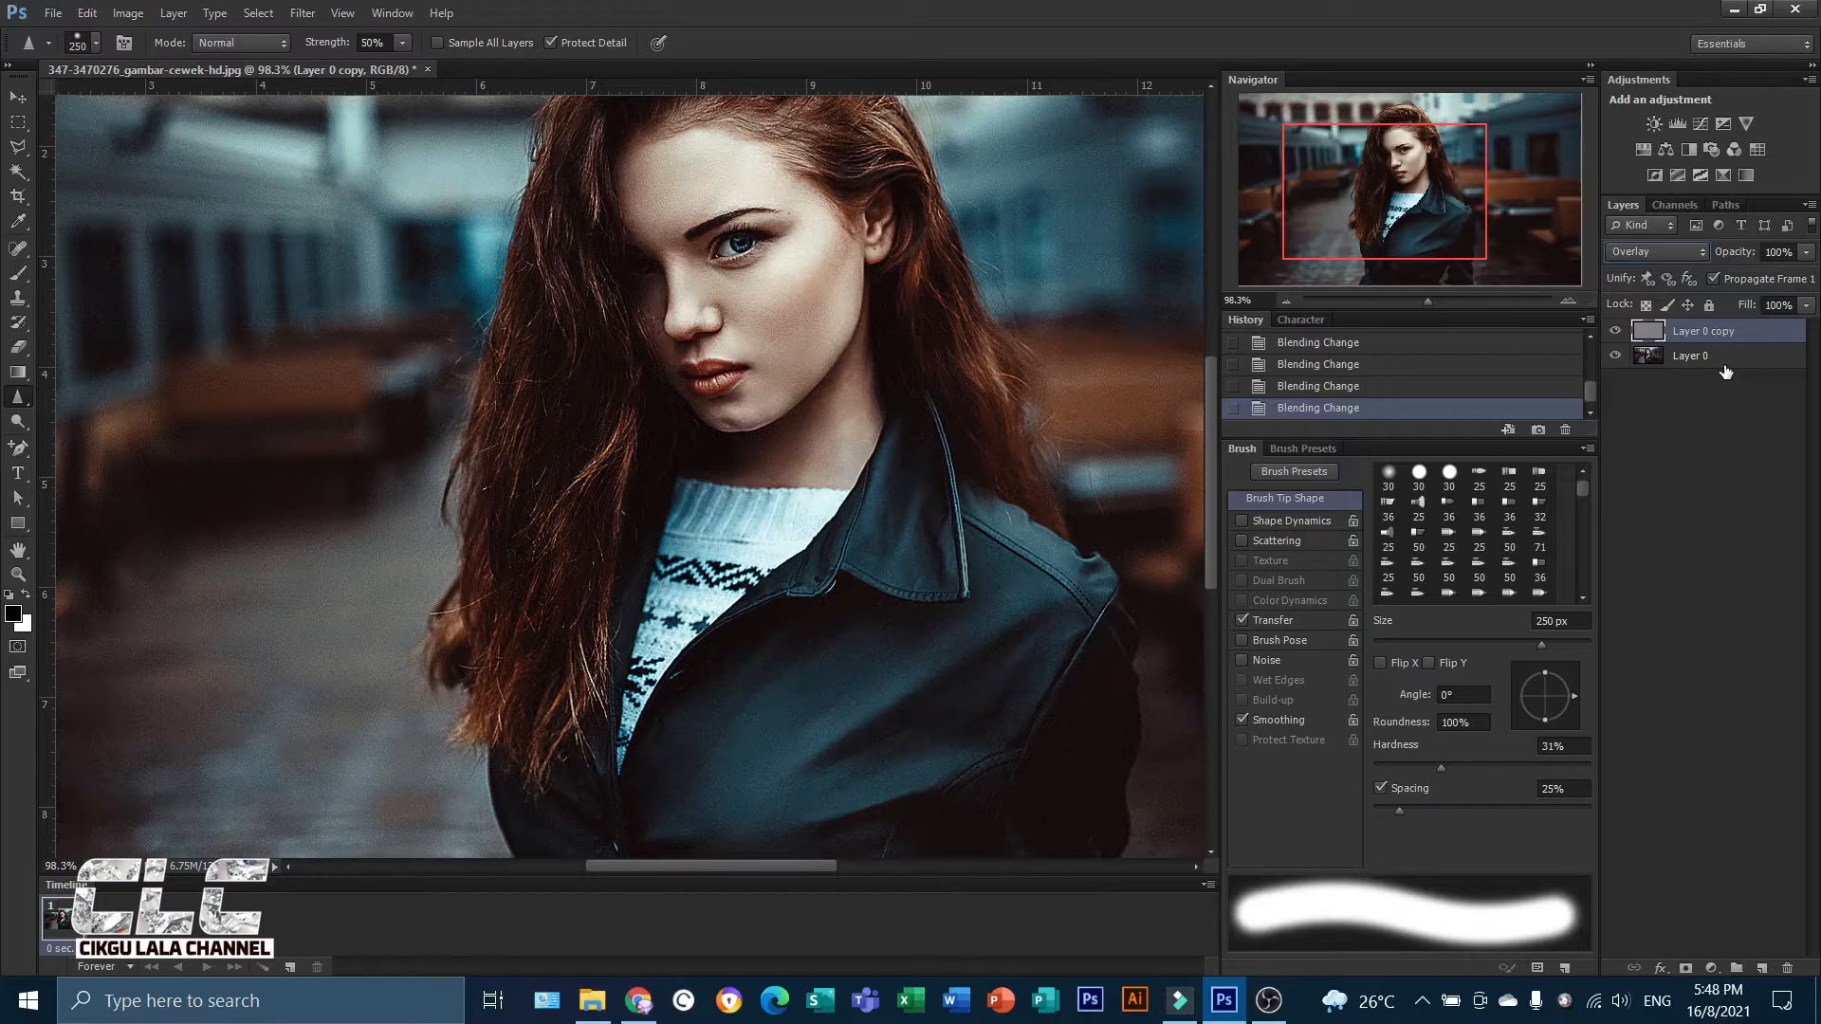
Close the portrait without saving it and open the 2018Creative_Wallpaper image of wooden chess pieces.
click(429, 73)
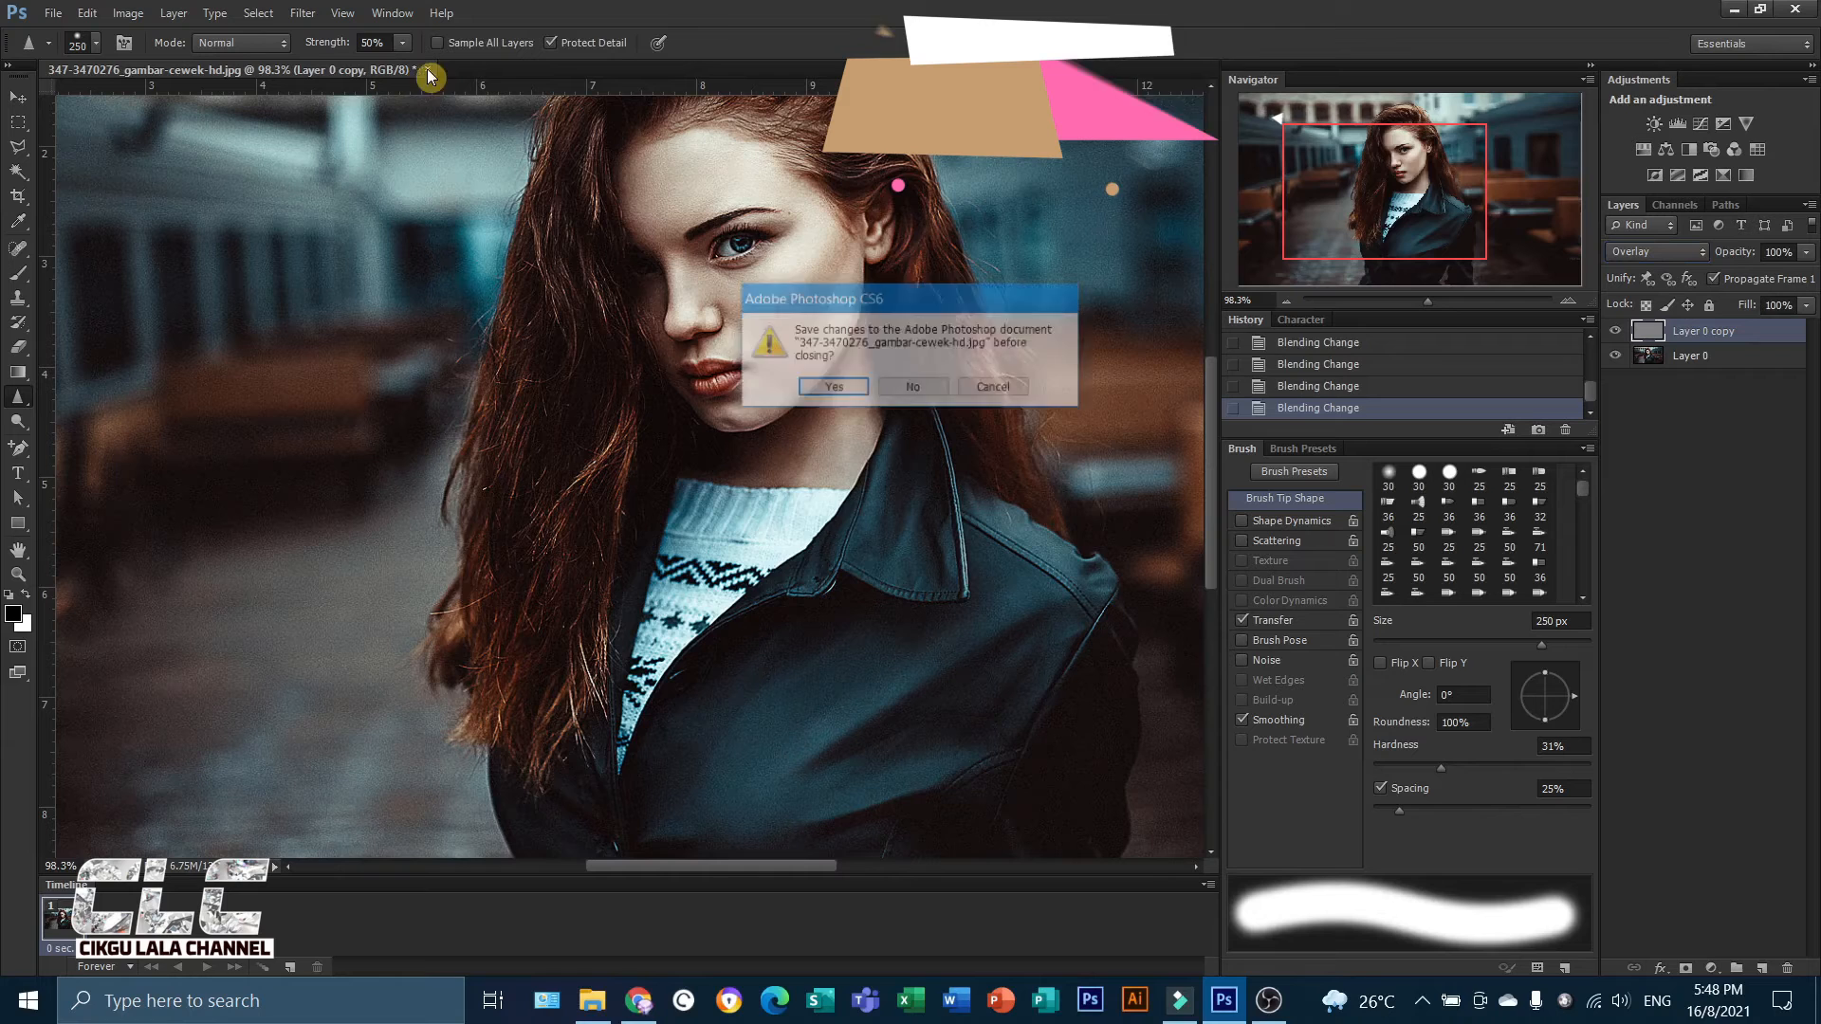
click(886, 385)
click(52, 12)
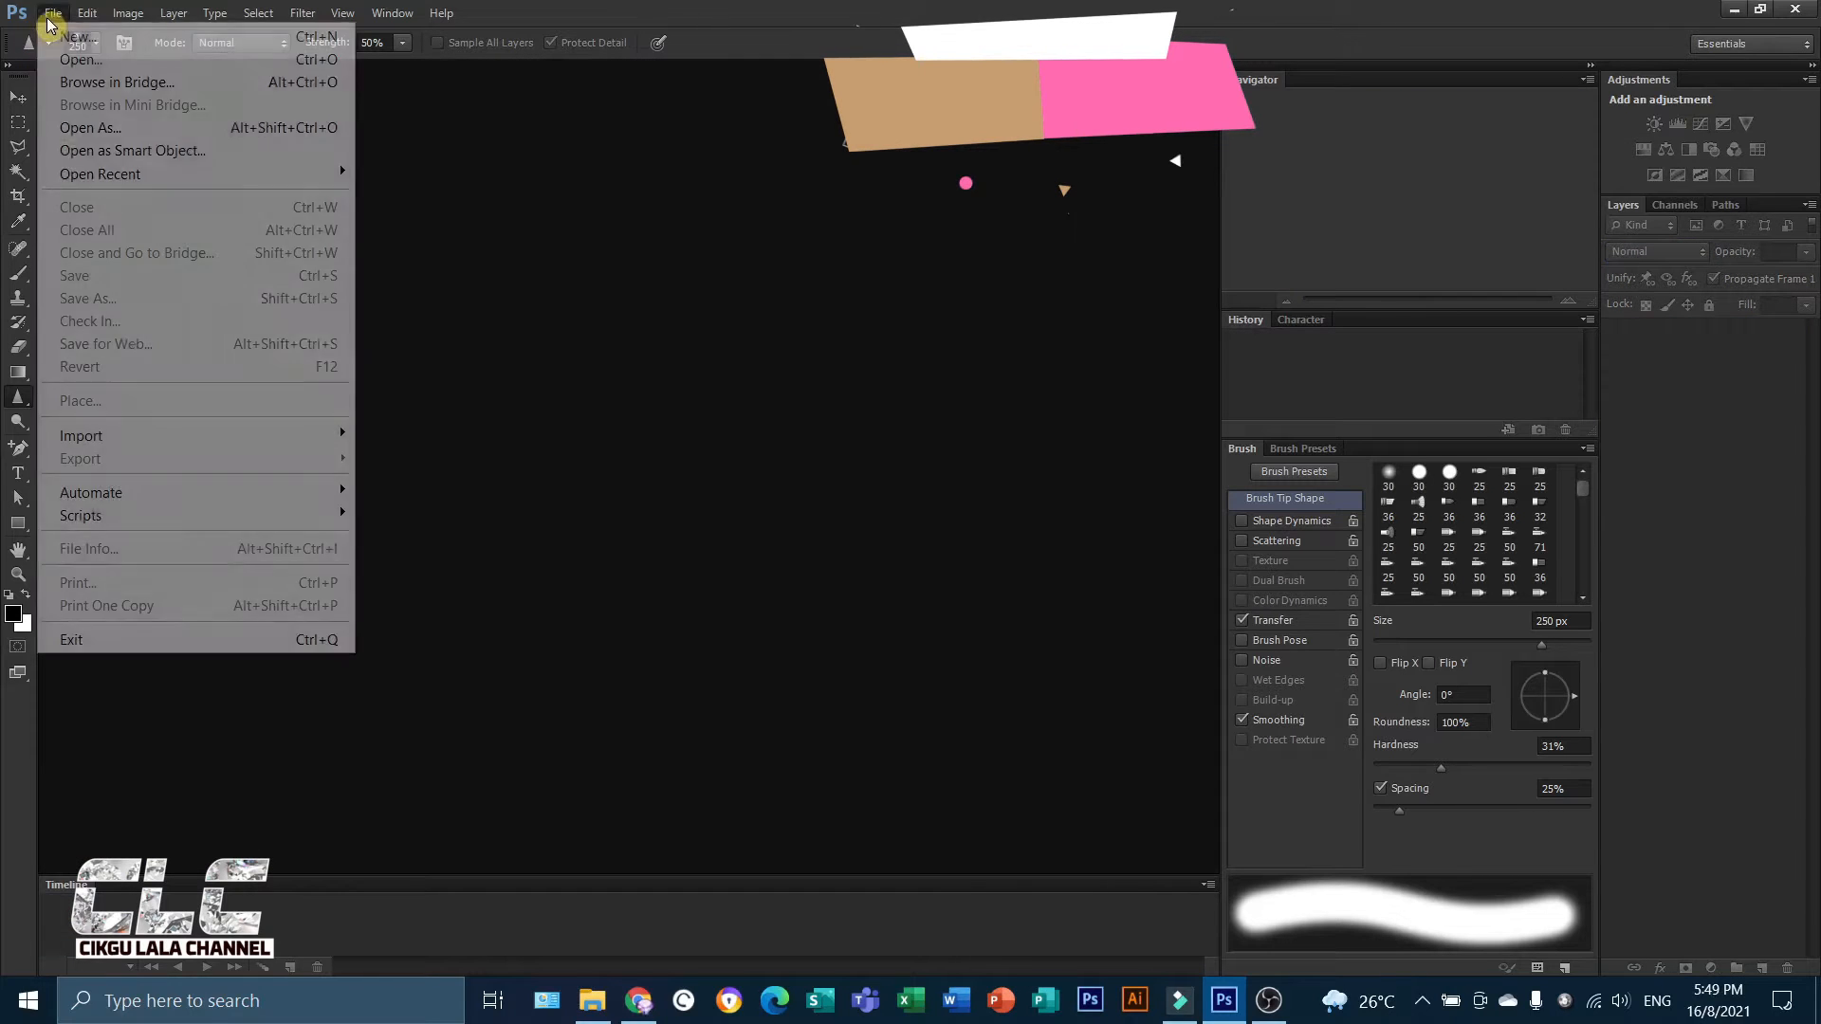
click(72, 60)
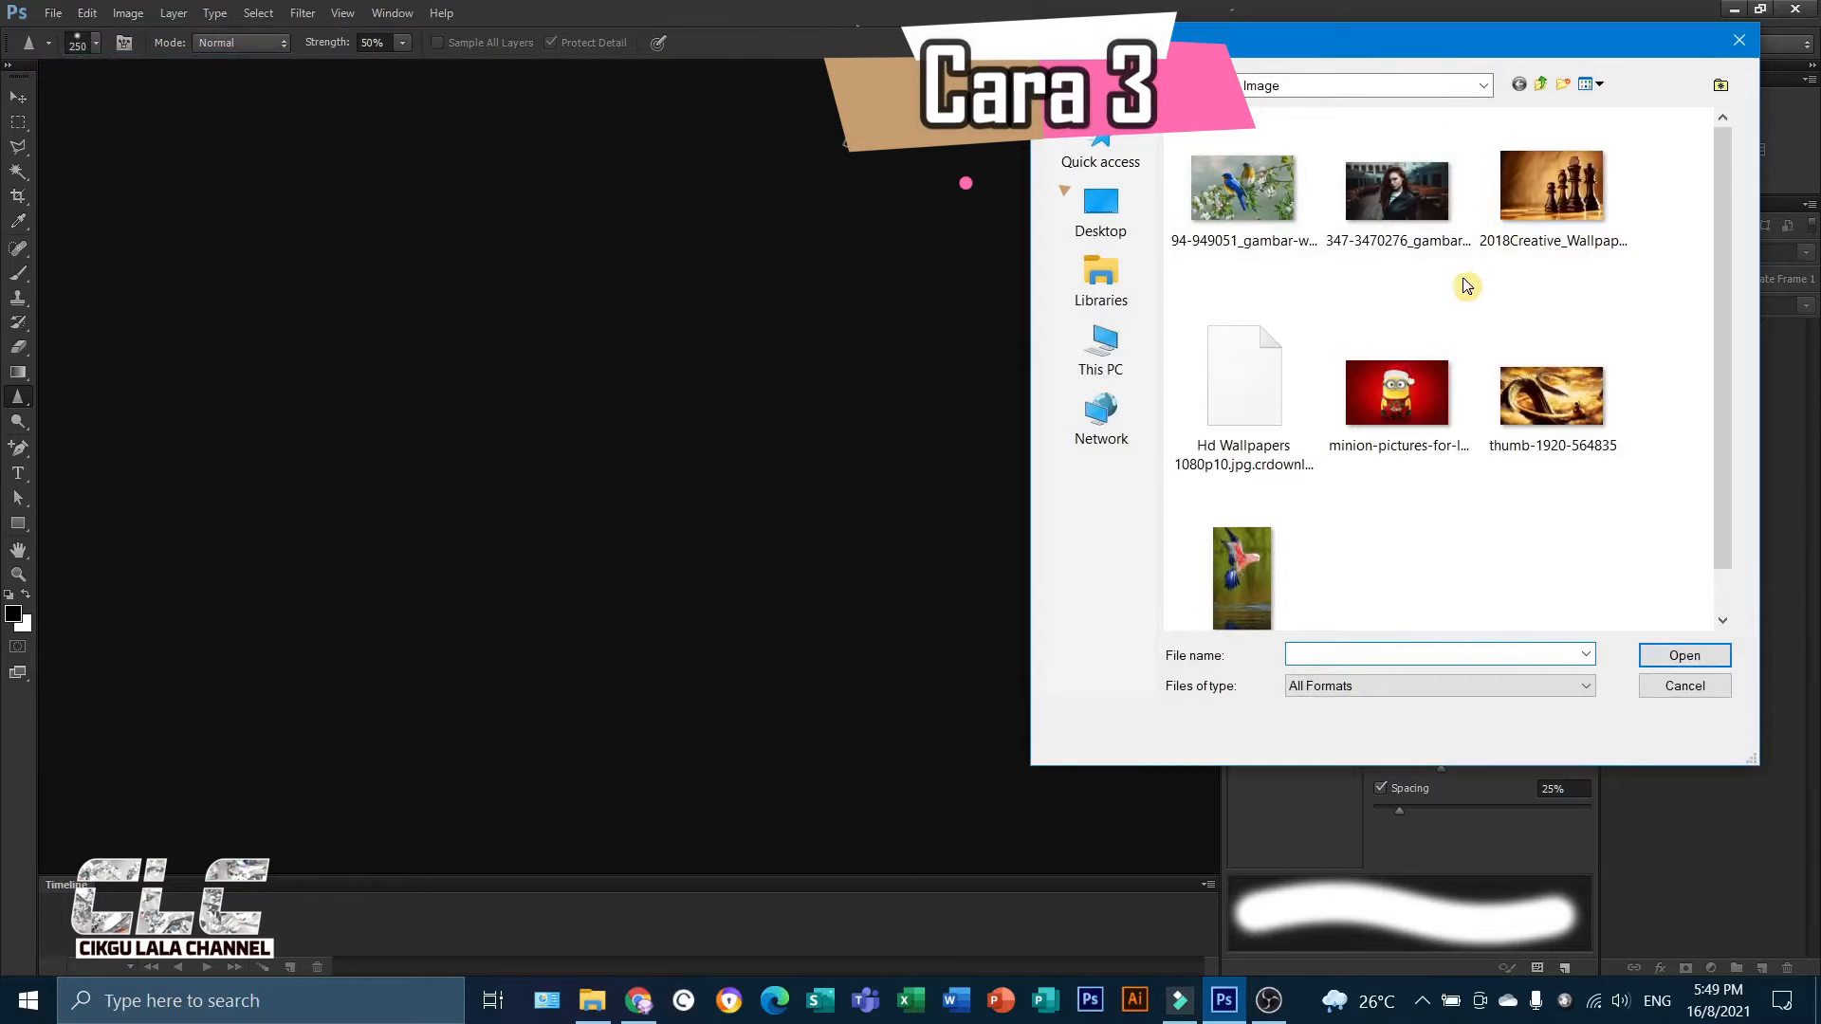
click(1551, 199)
click(1685, 661)
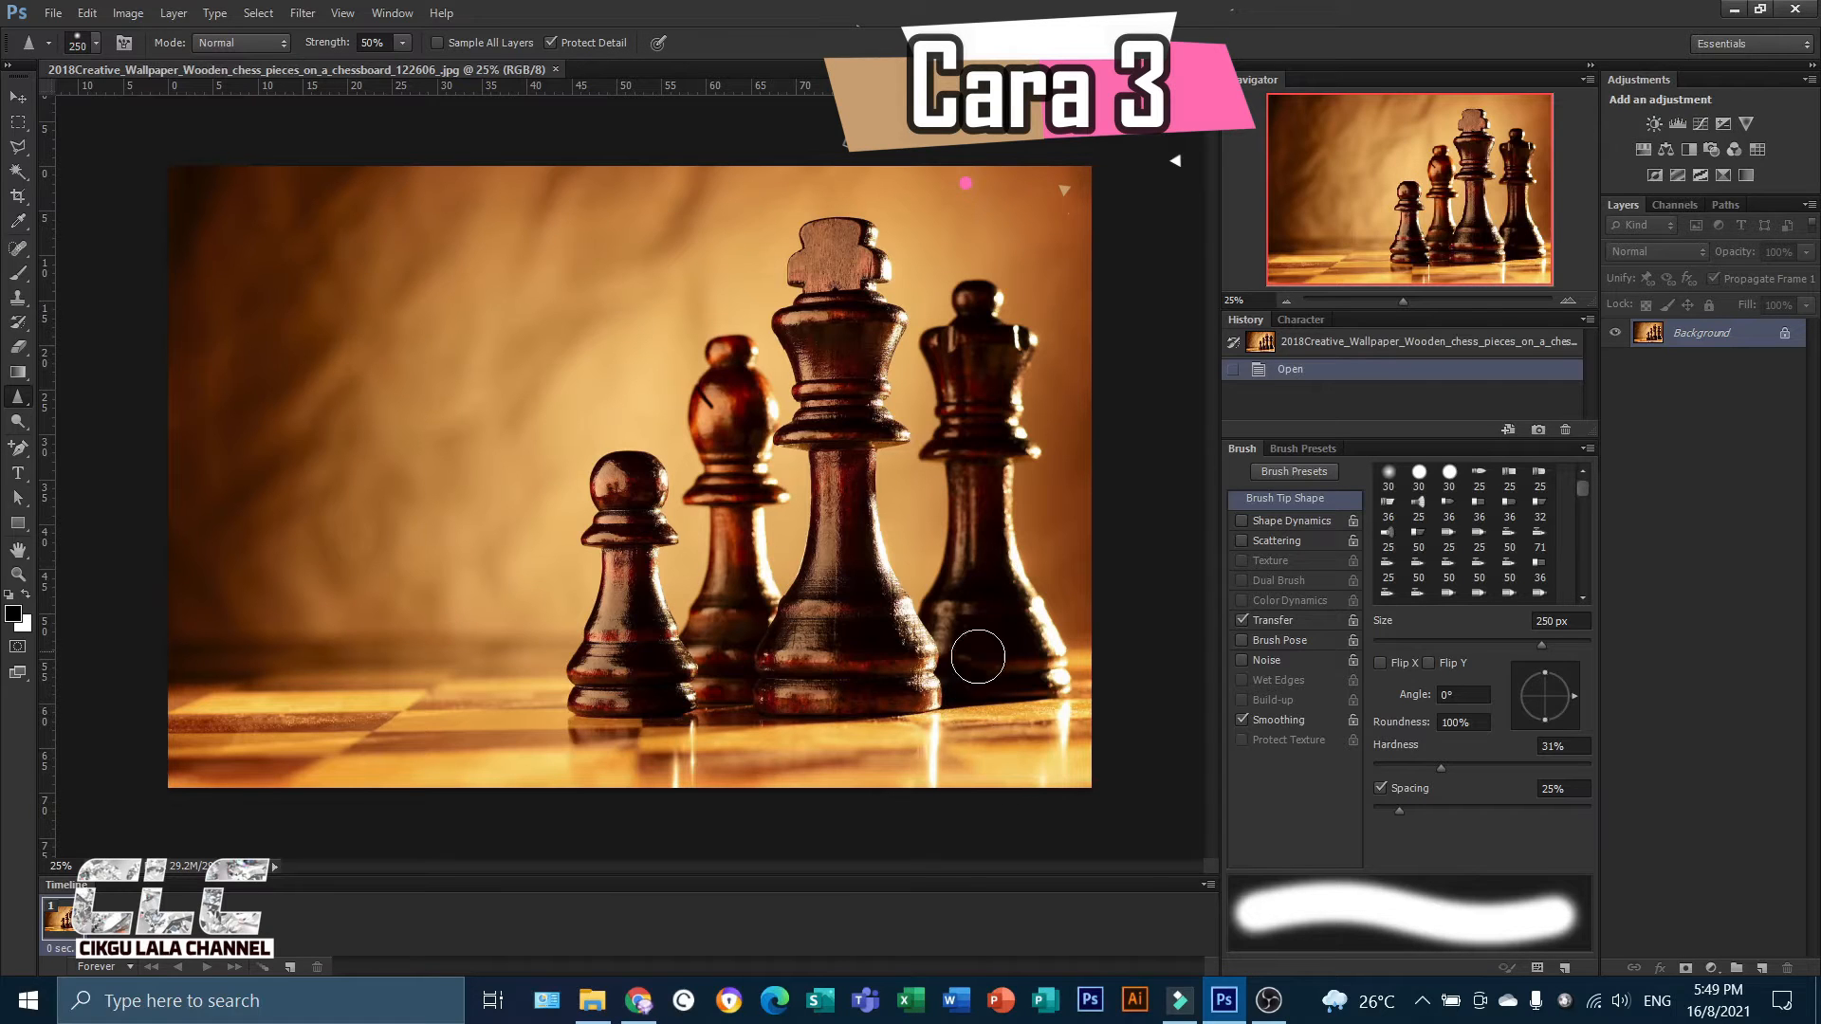
scroll(838, 669, up, 1)
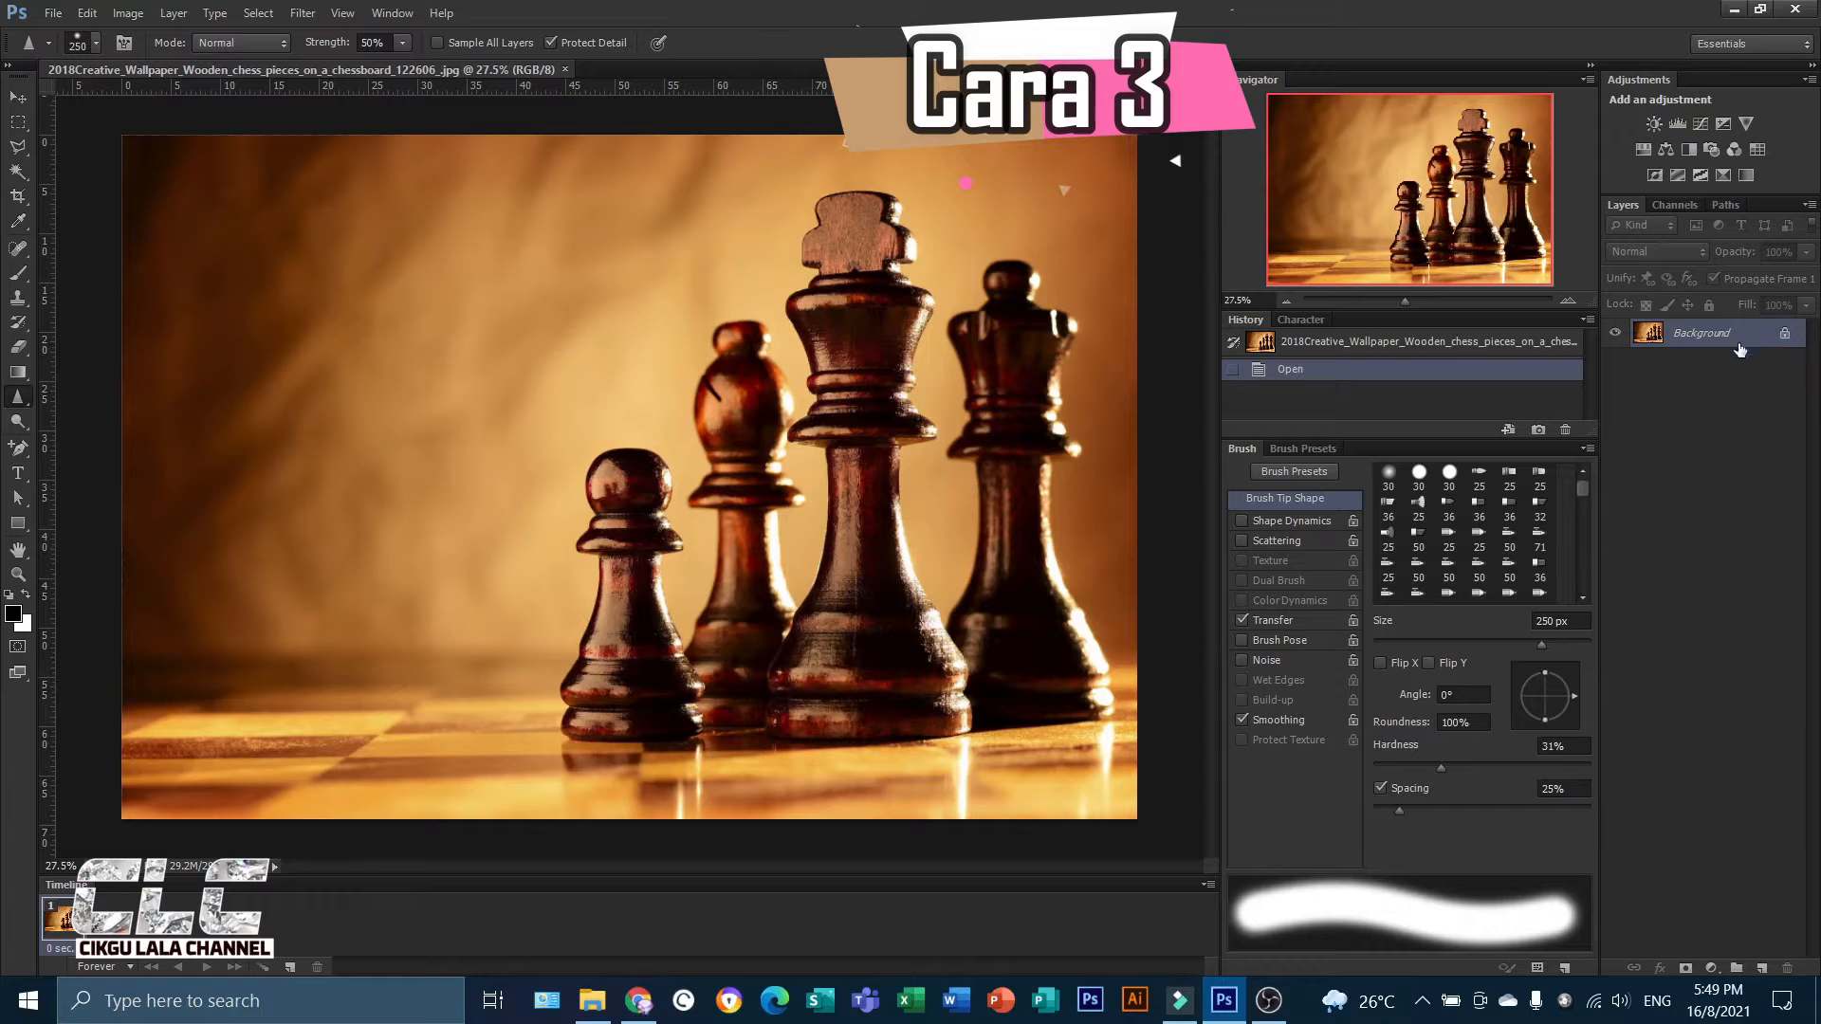
Convert the locked Background into a regular layer named Layer 0 and duplicate it.
double_click(1785, 334)
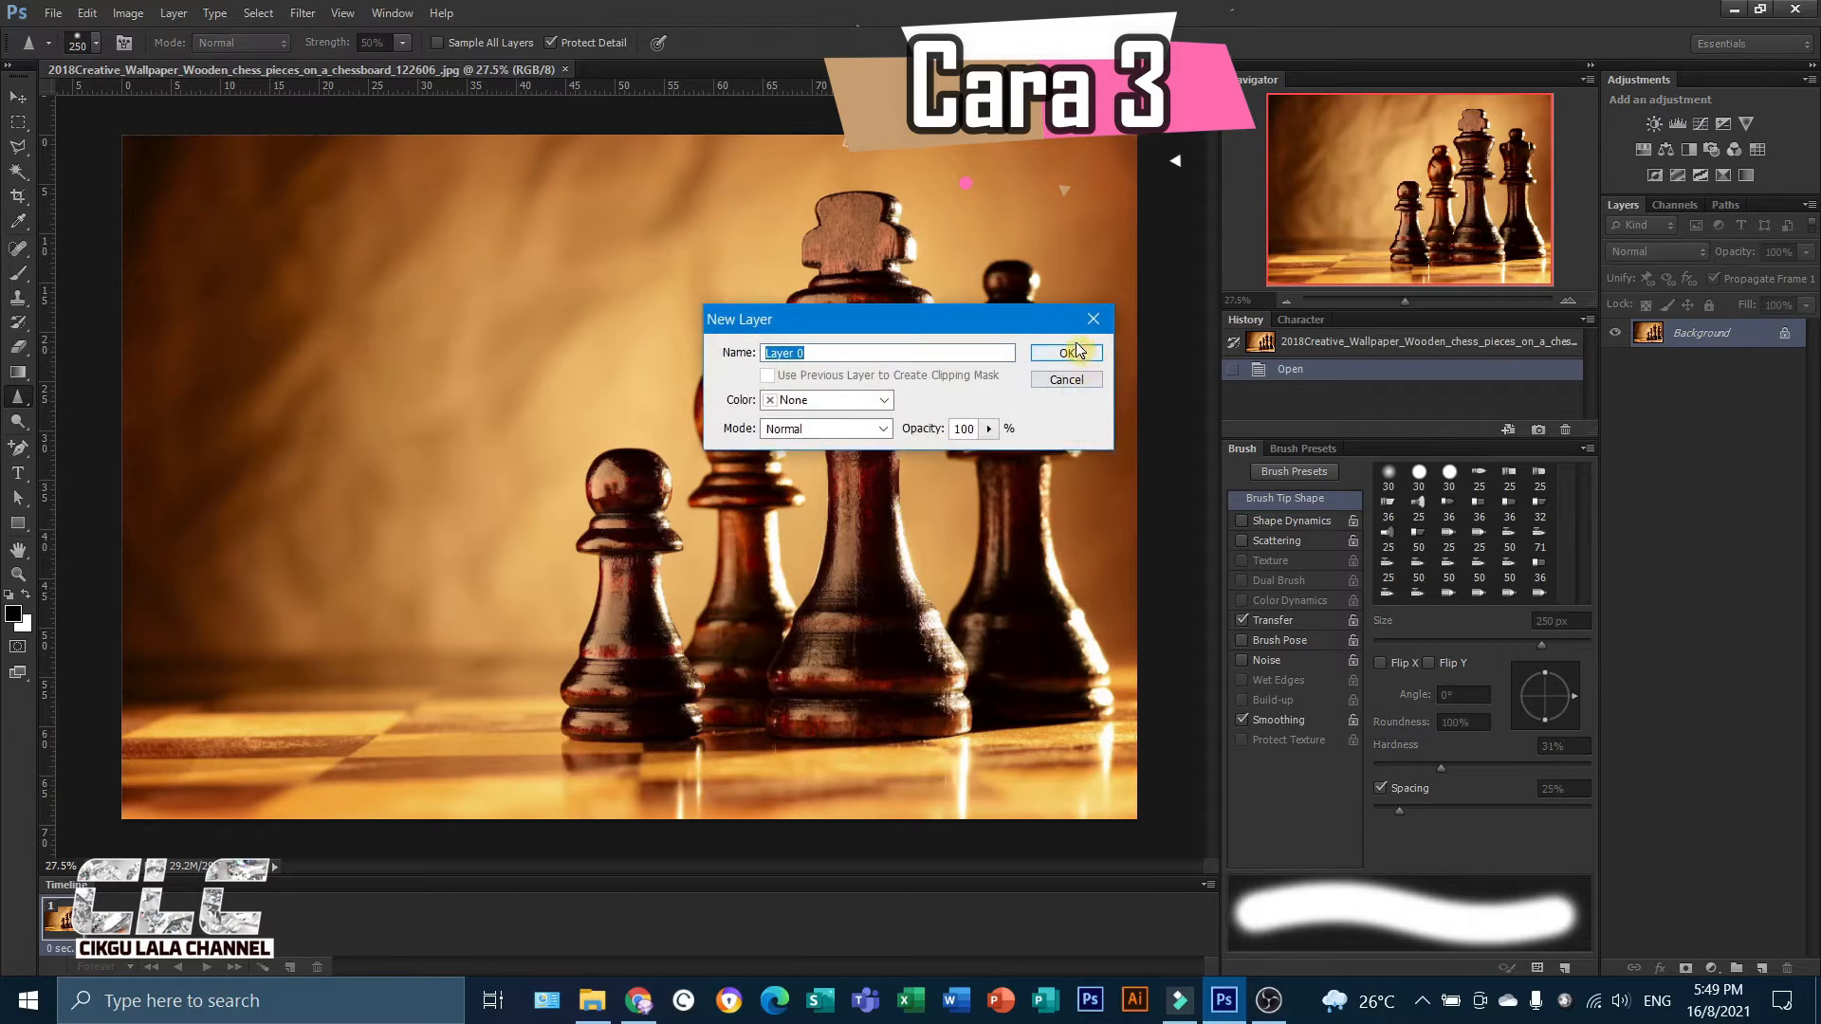
click(1067, 354)
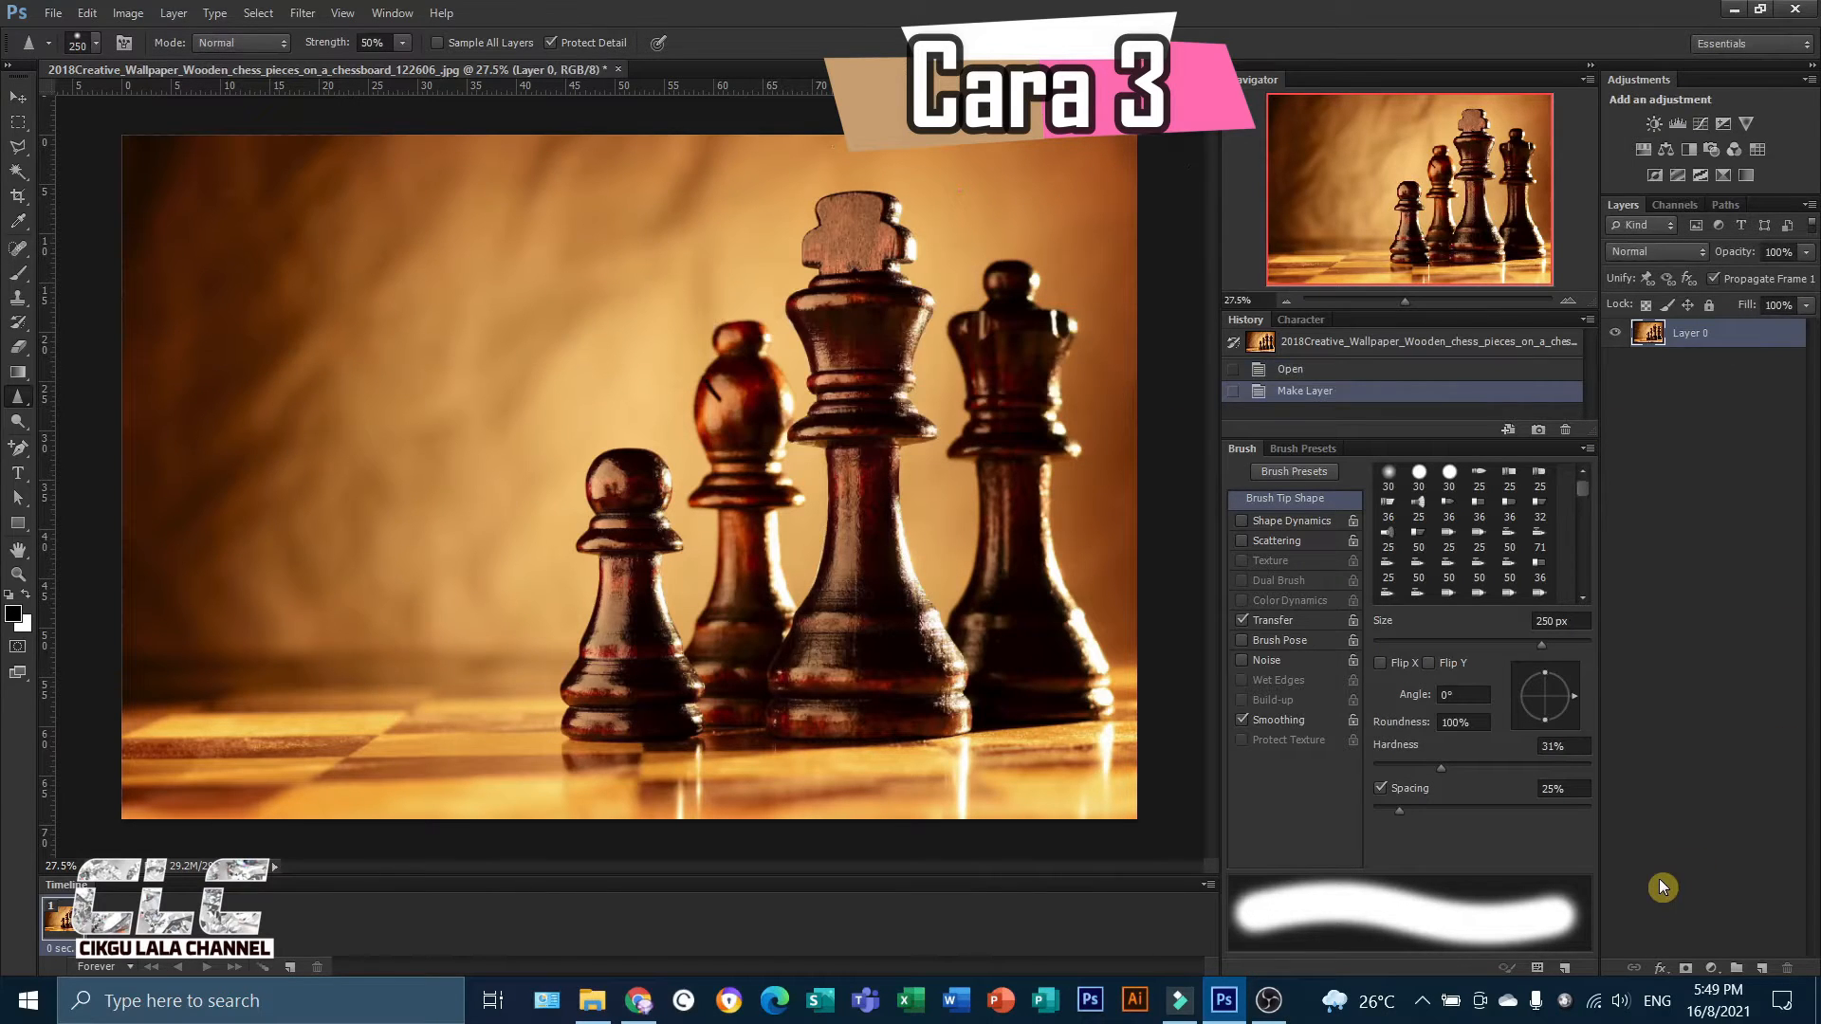
key(ctrl+j)
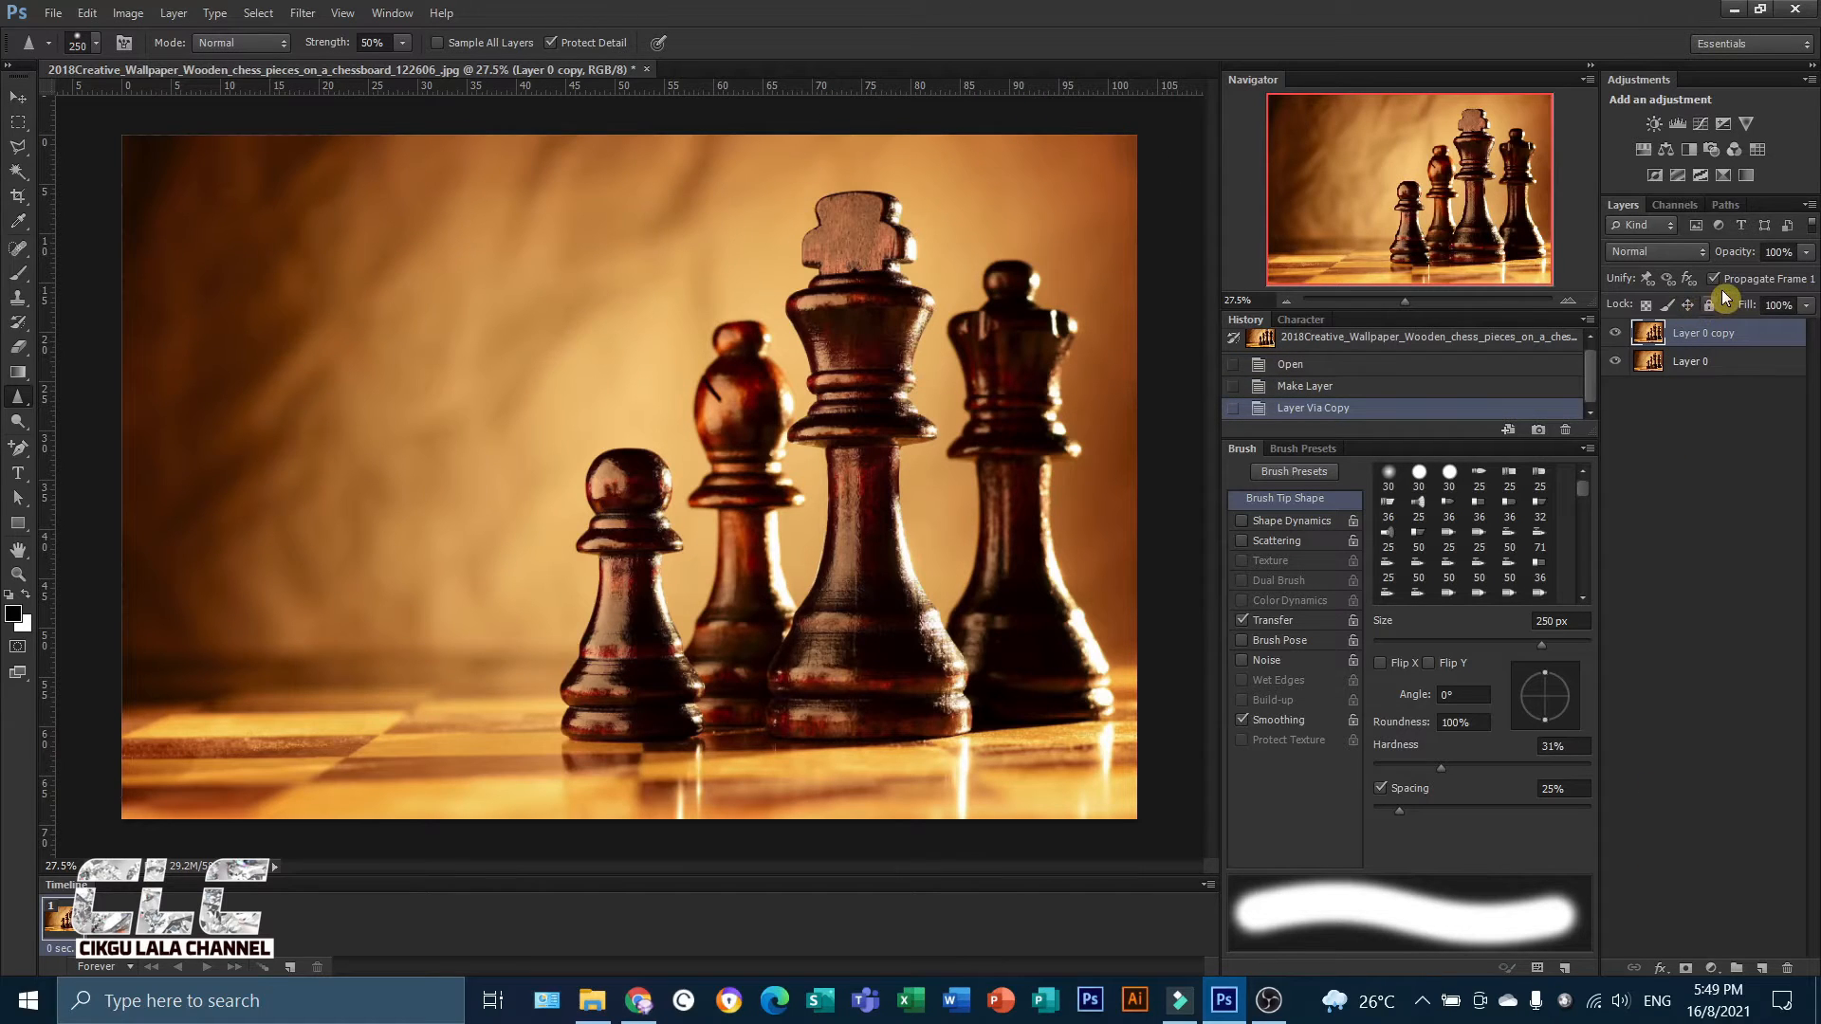
Sharpen the stem and collar of the king chess piece on Layer 0 copy with the Sharpen tool at 50% strength.
right_click(19, 396)
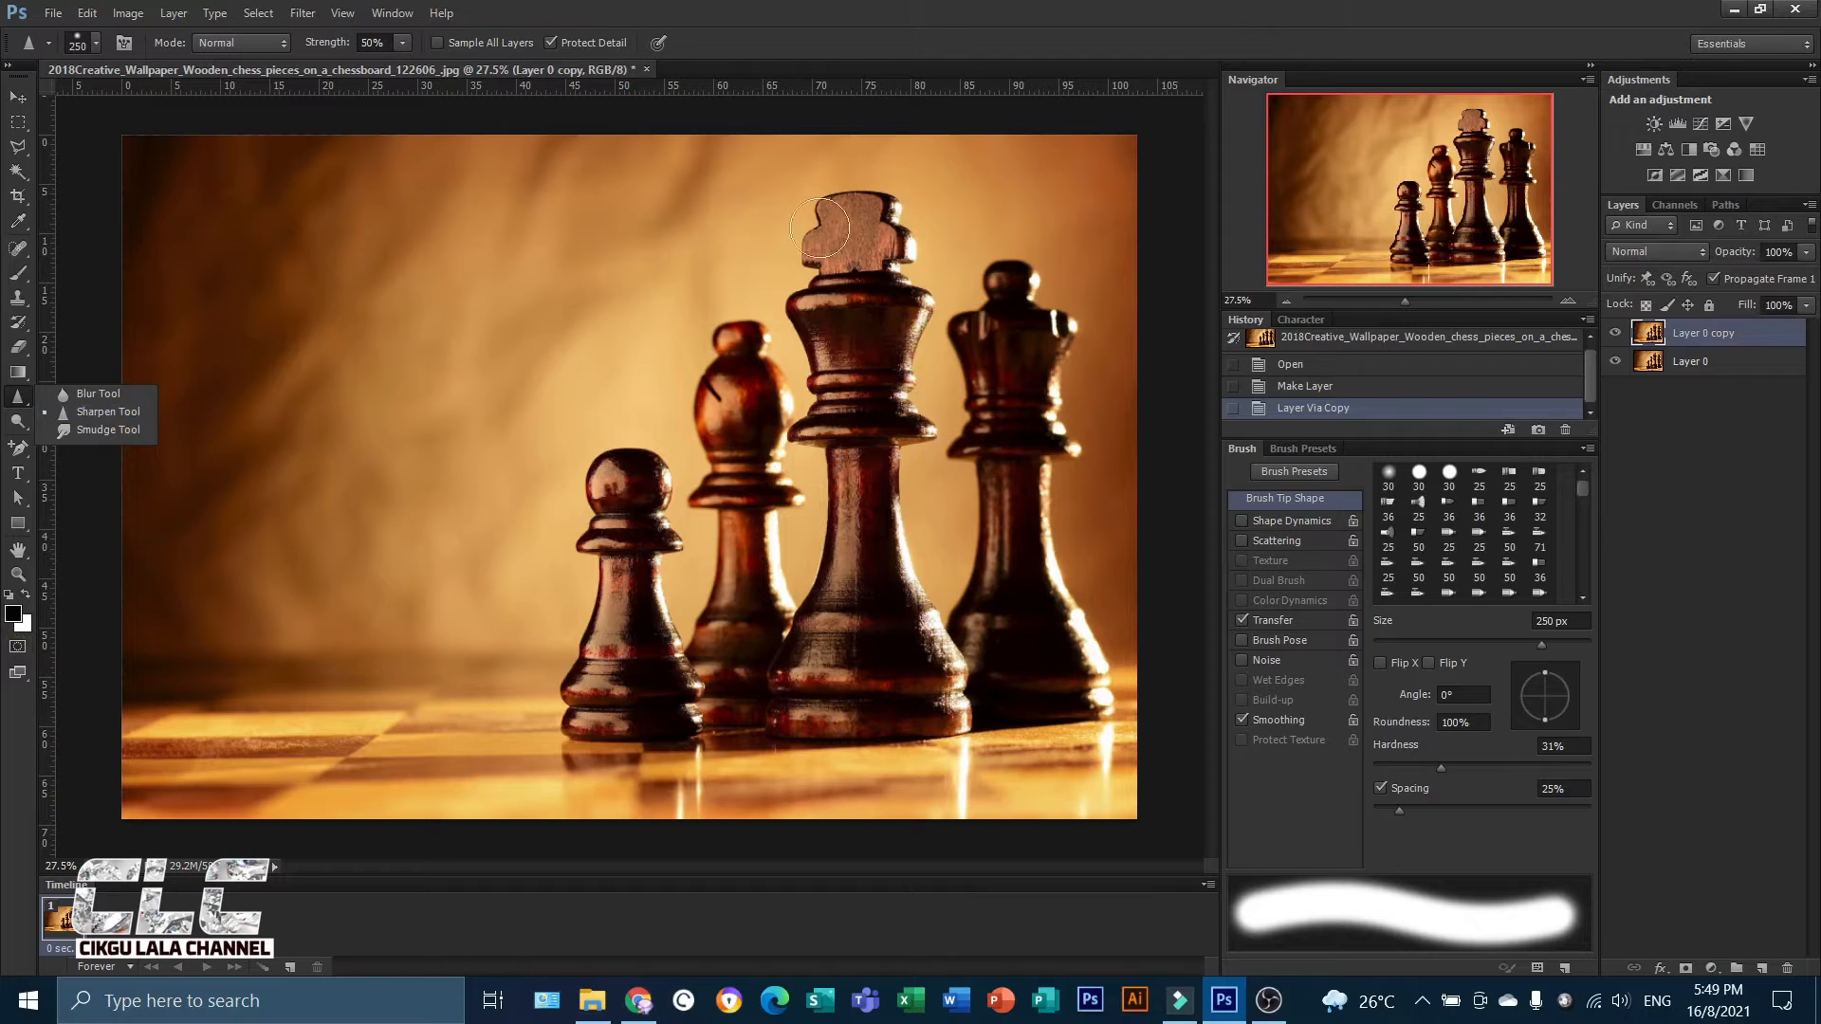
scroll(883, 542, up, 2)
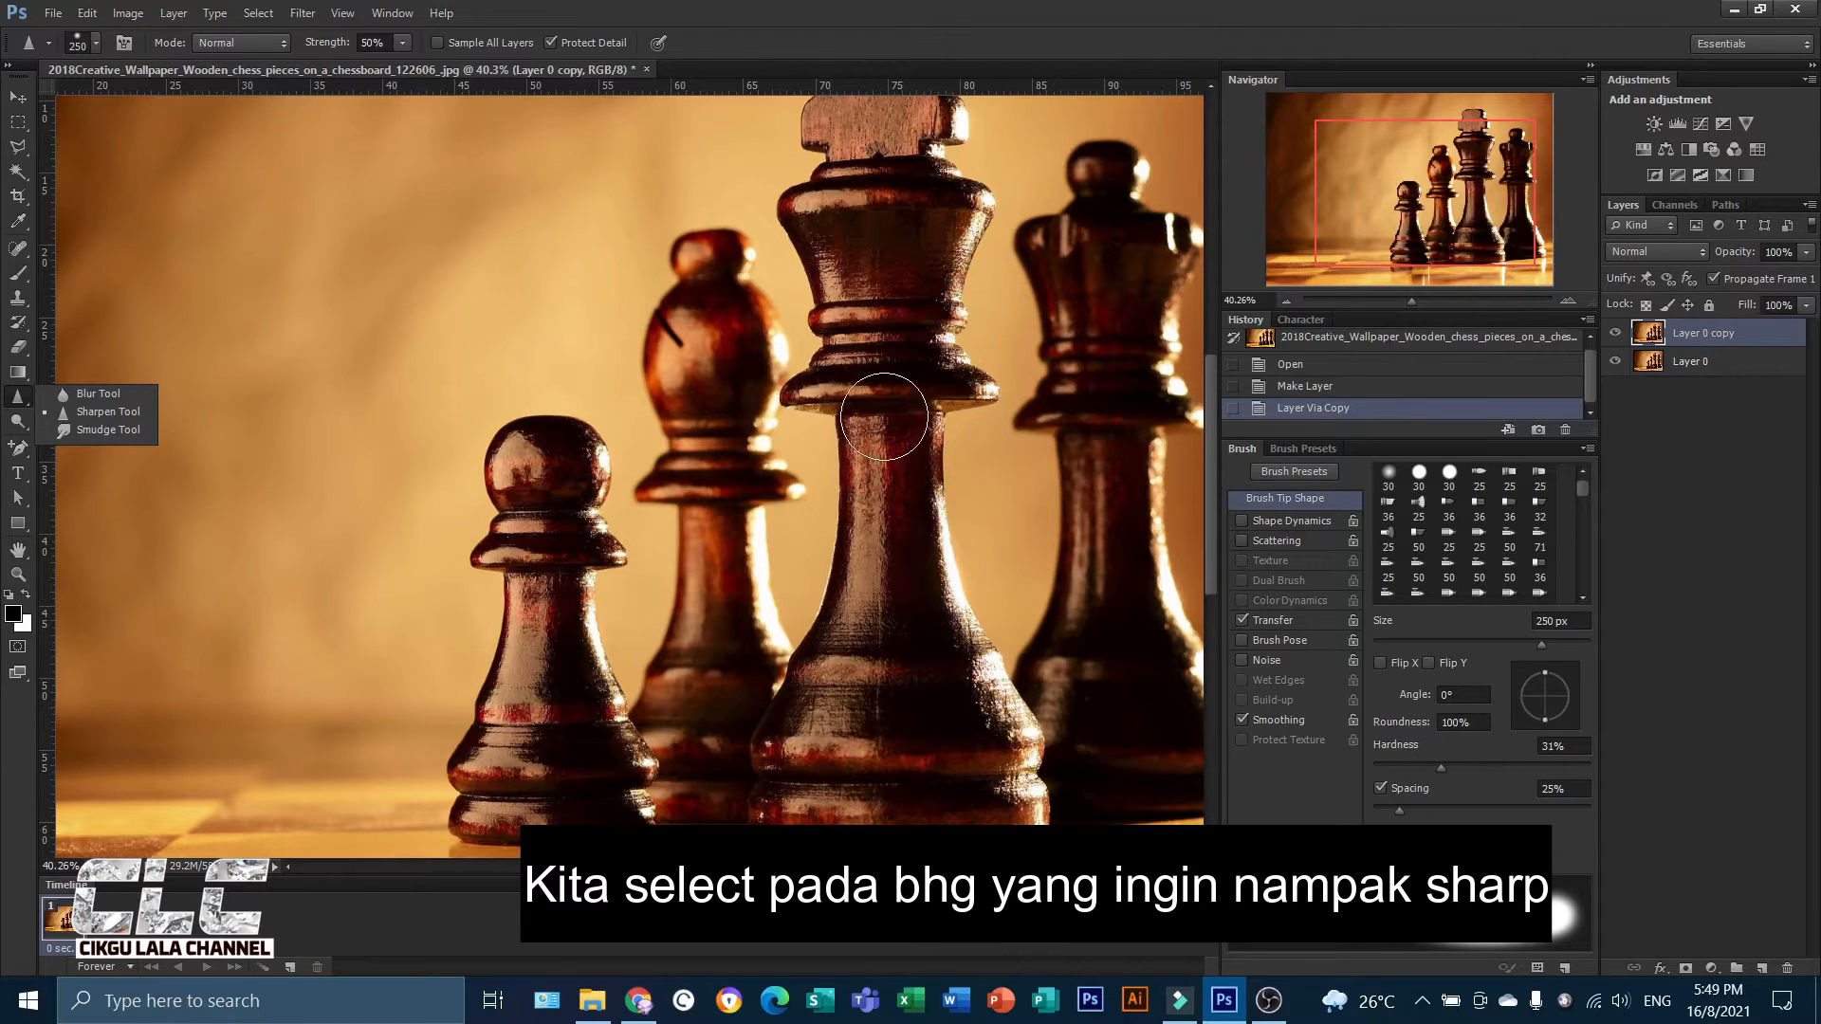
click(904, 436)
drag(887, 536, 852, 341)
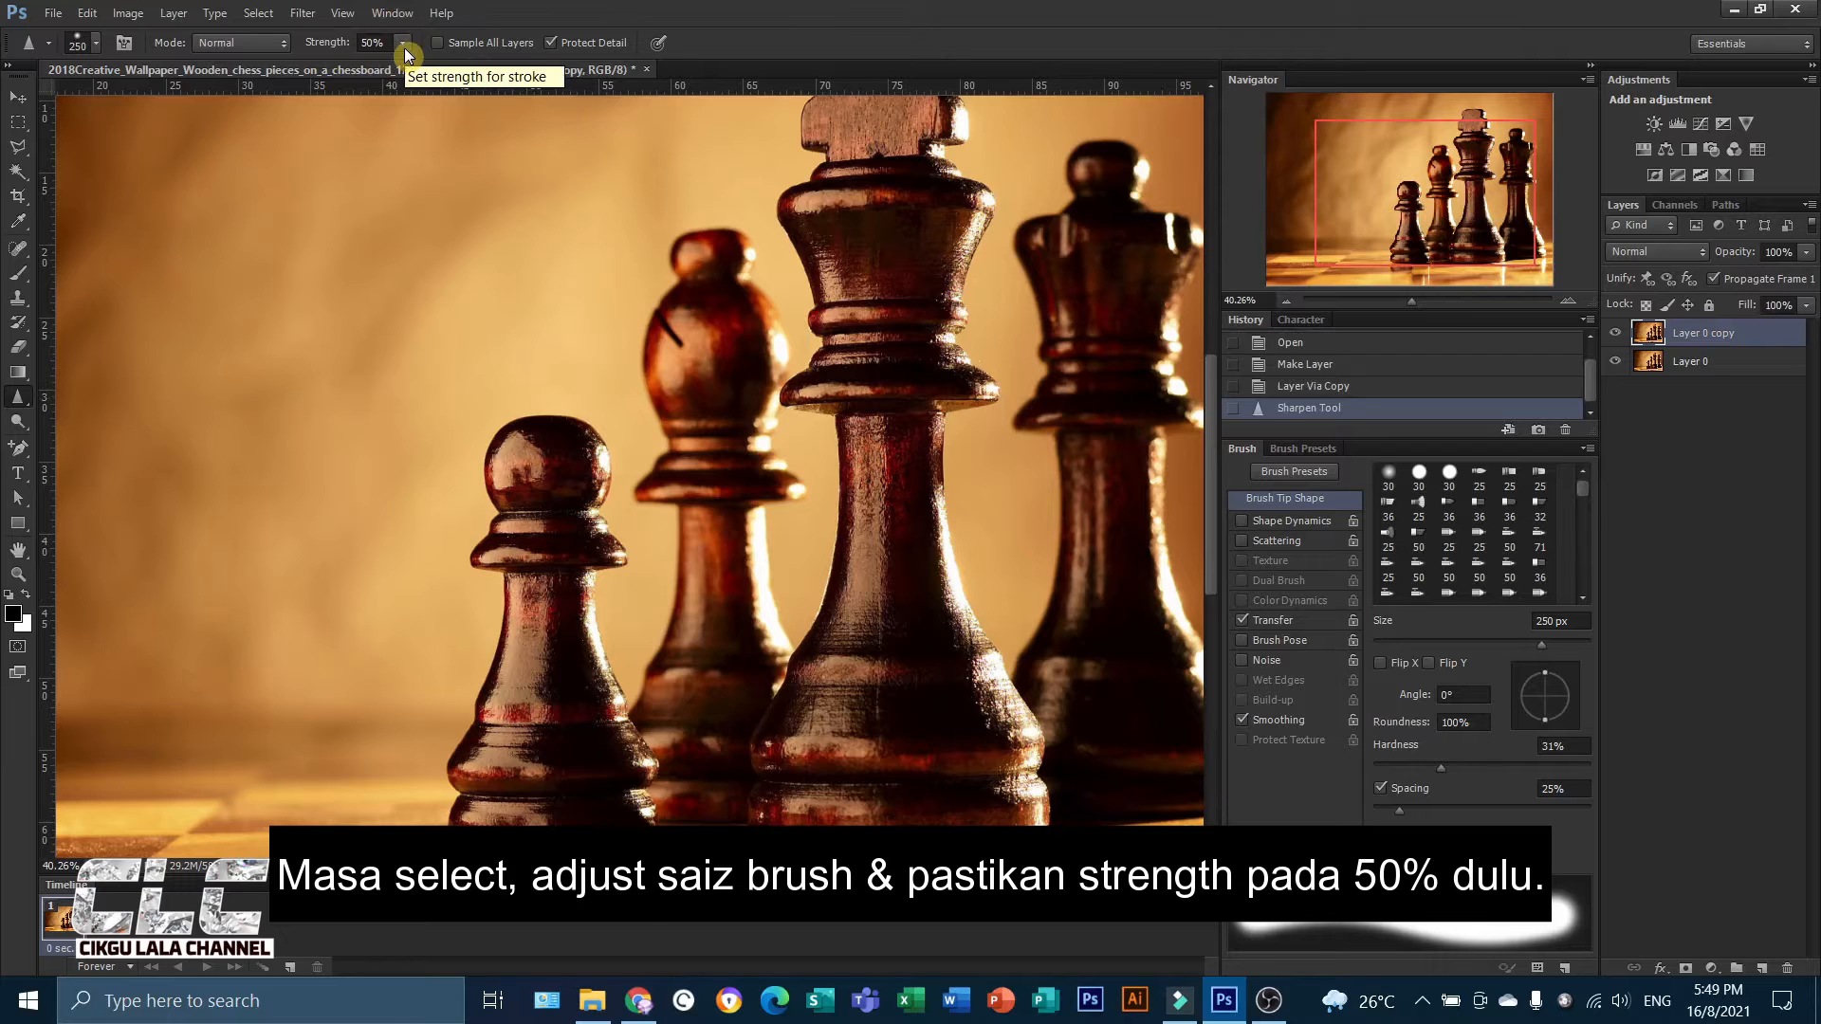
Check the Sharpen tool's strength setting and give the tool the Soft Round brush with 0% hardness.
click(405, 50)
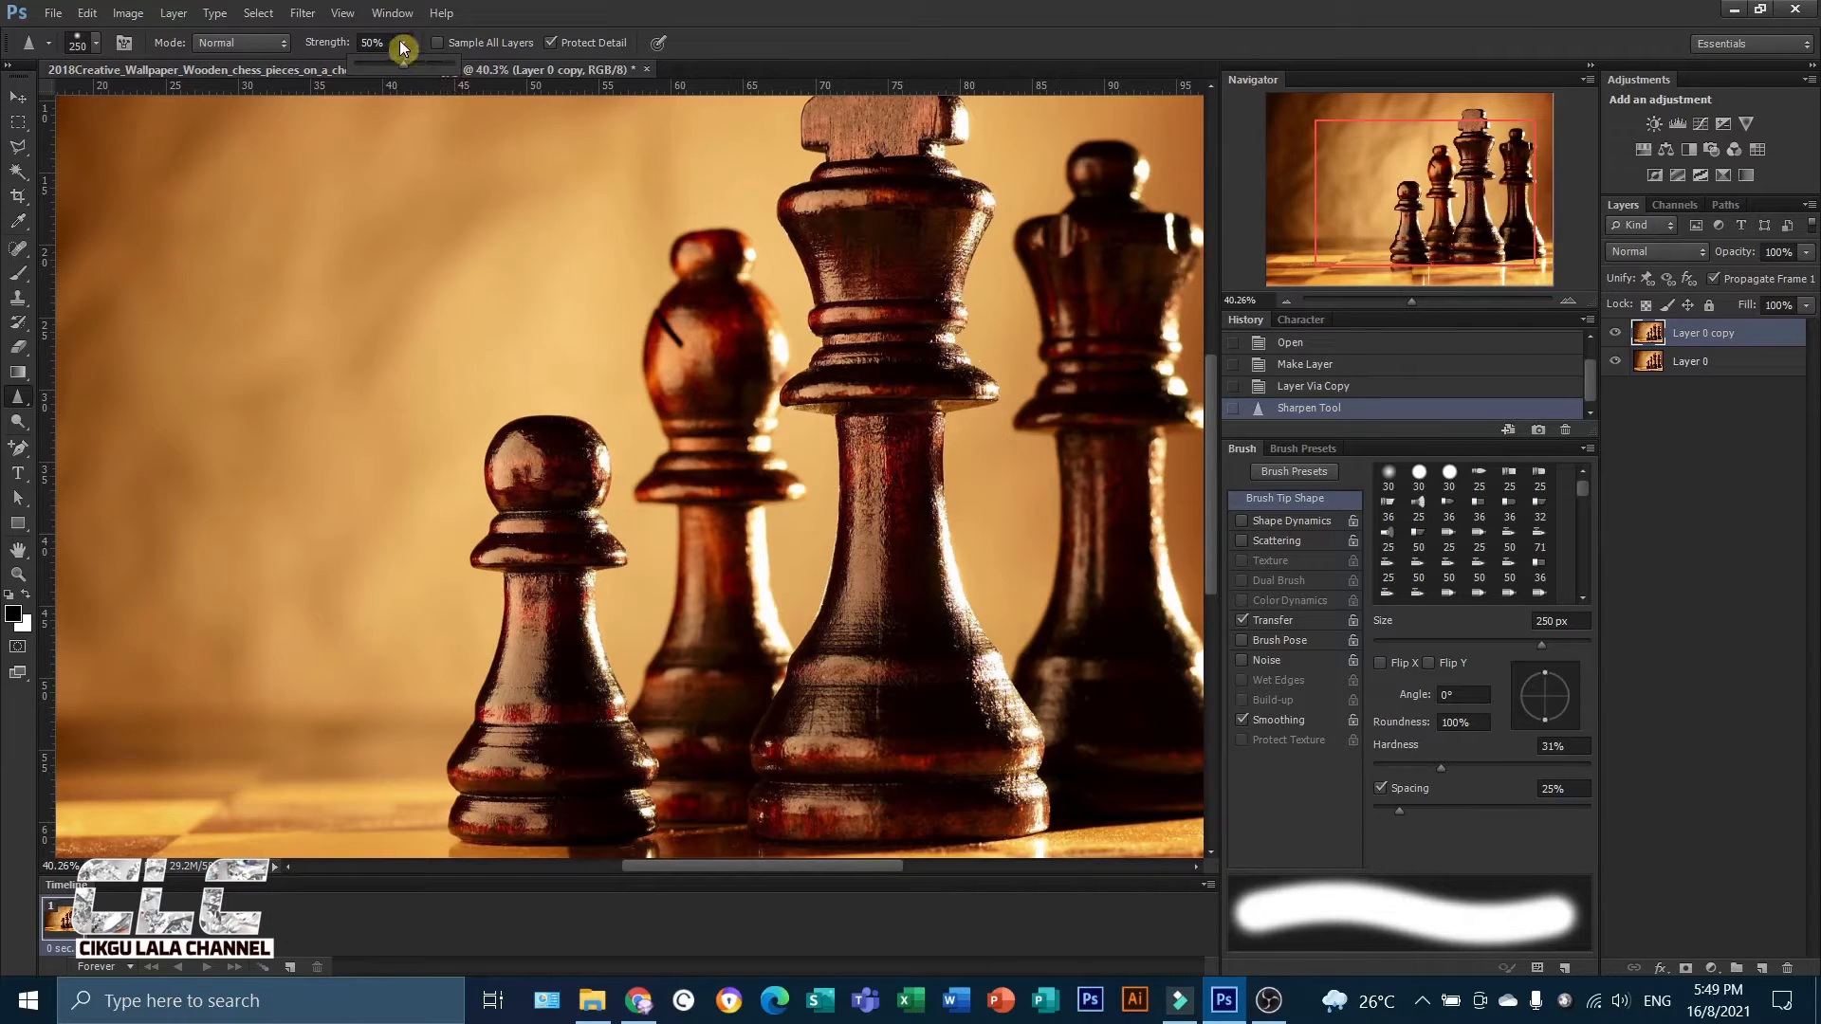
click(399, 44)
click(95, 46)
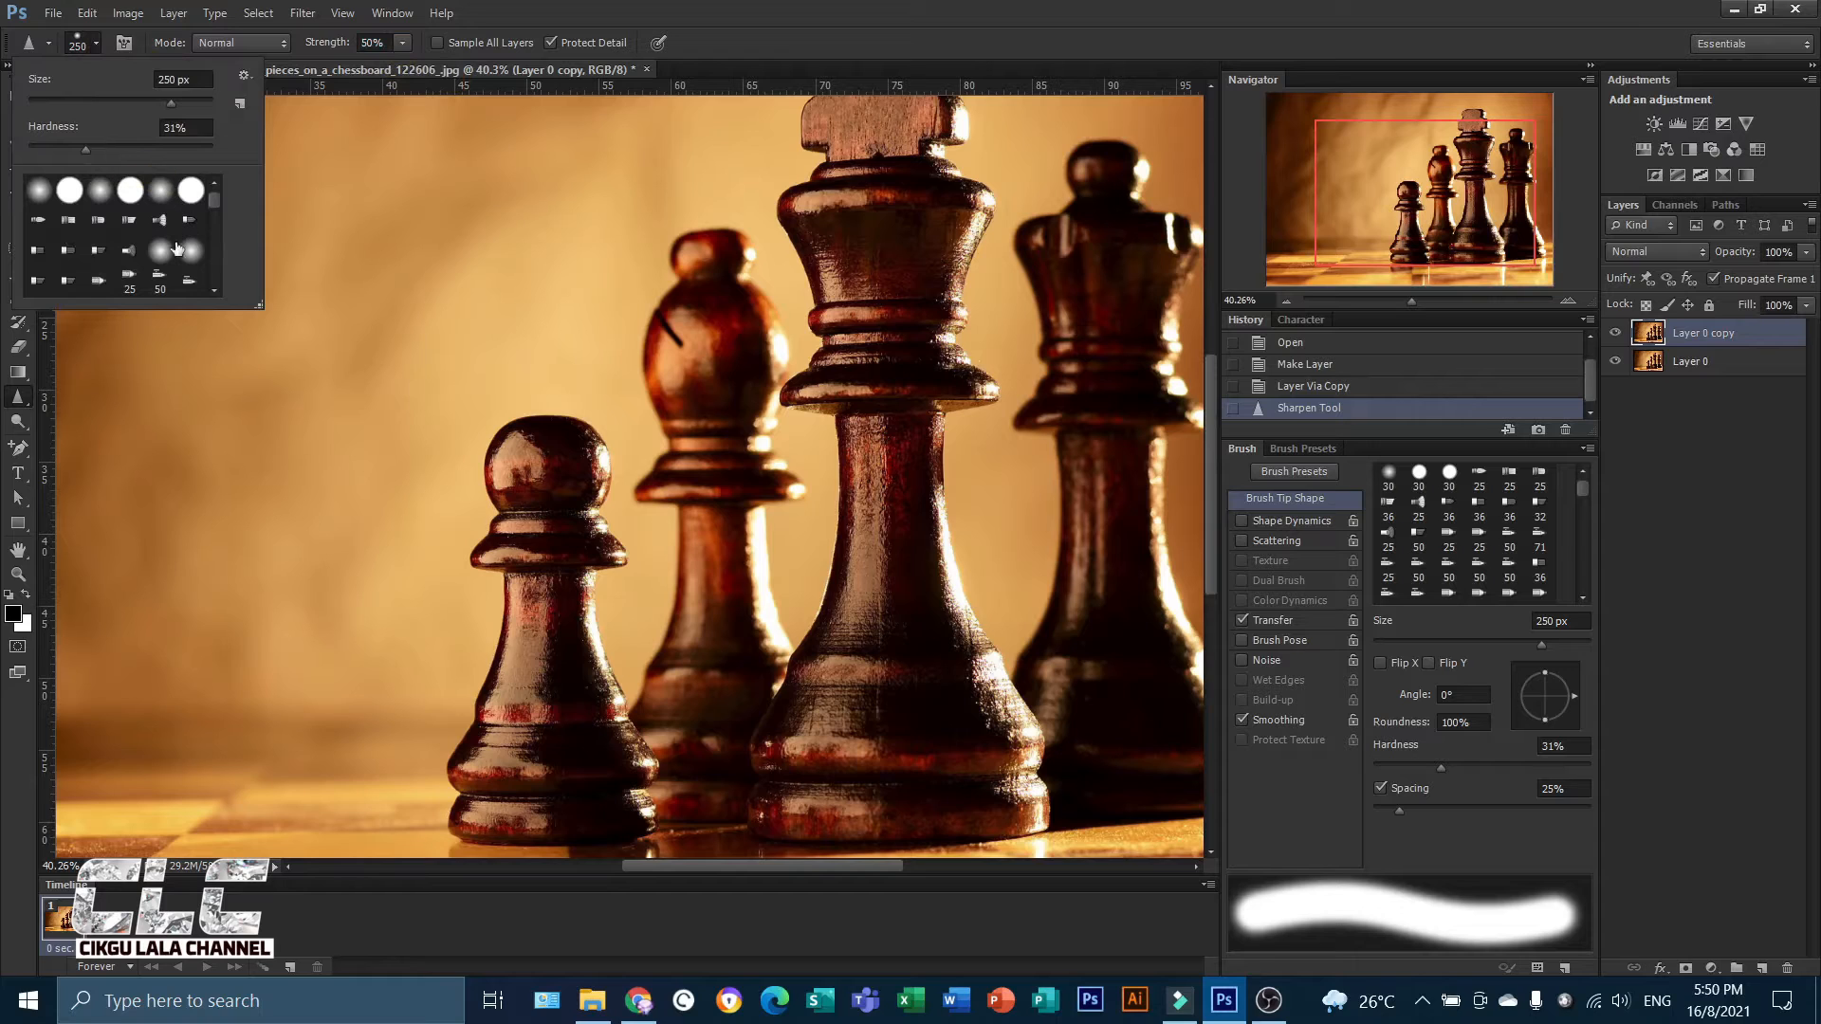
click(39, 190)
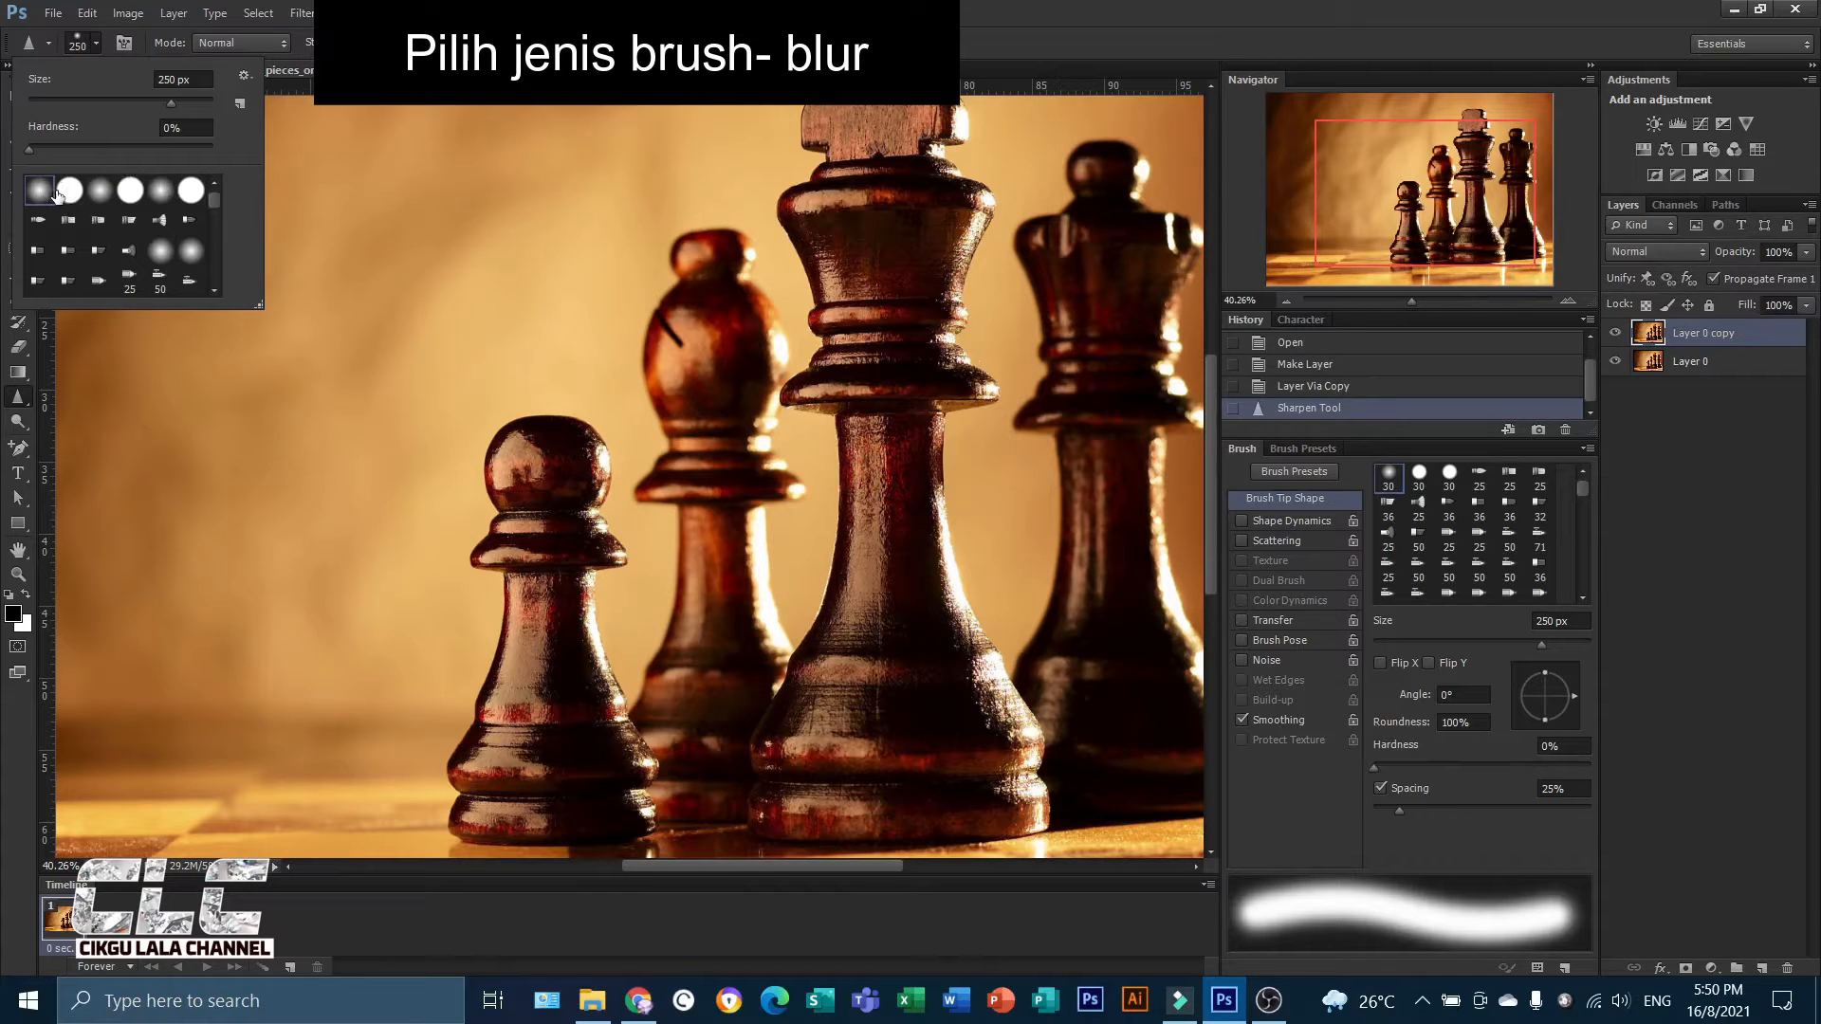
click(76, 197)
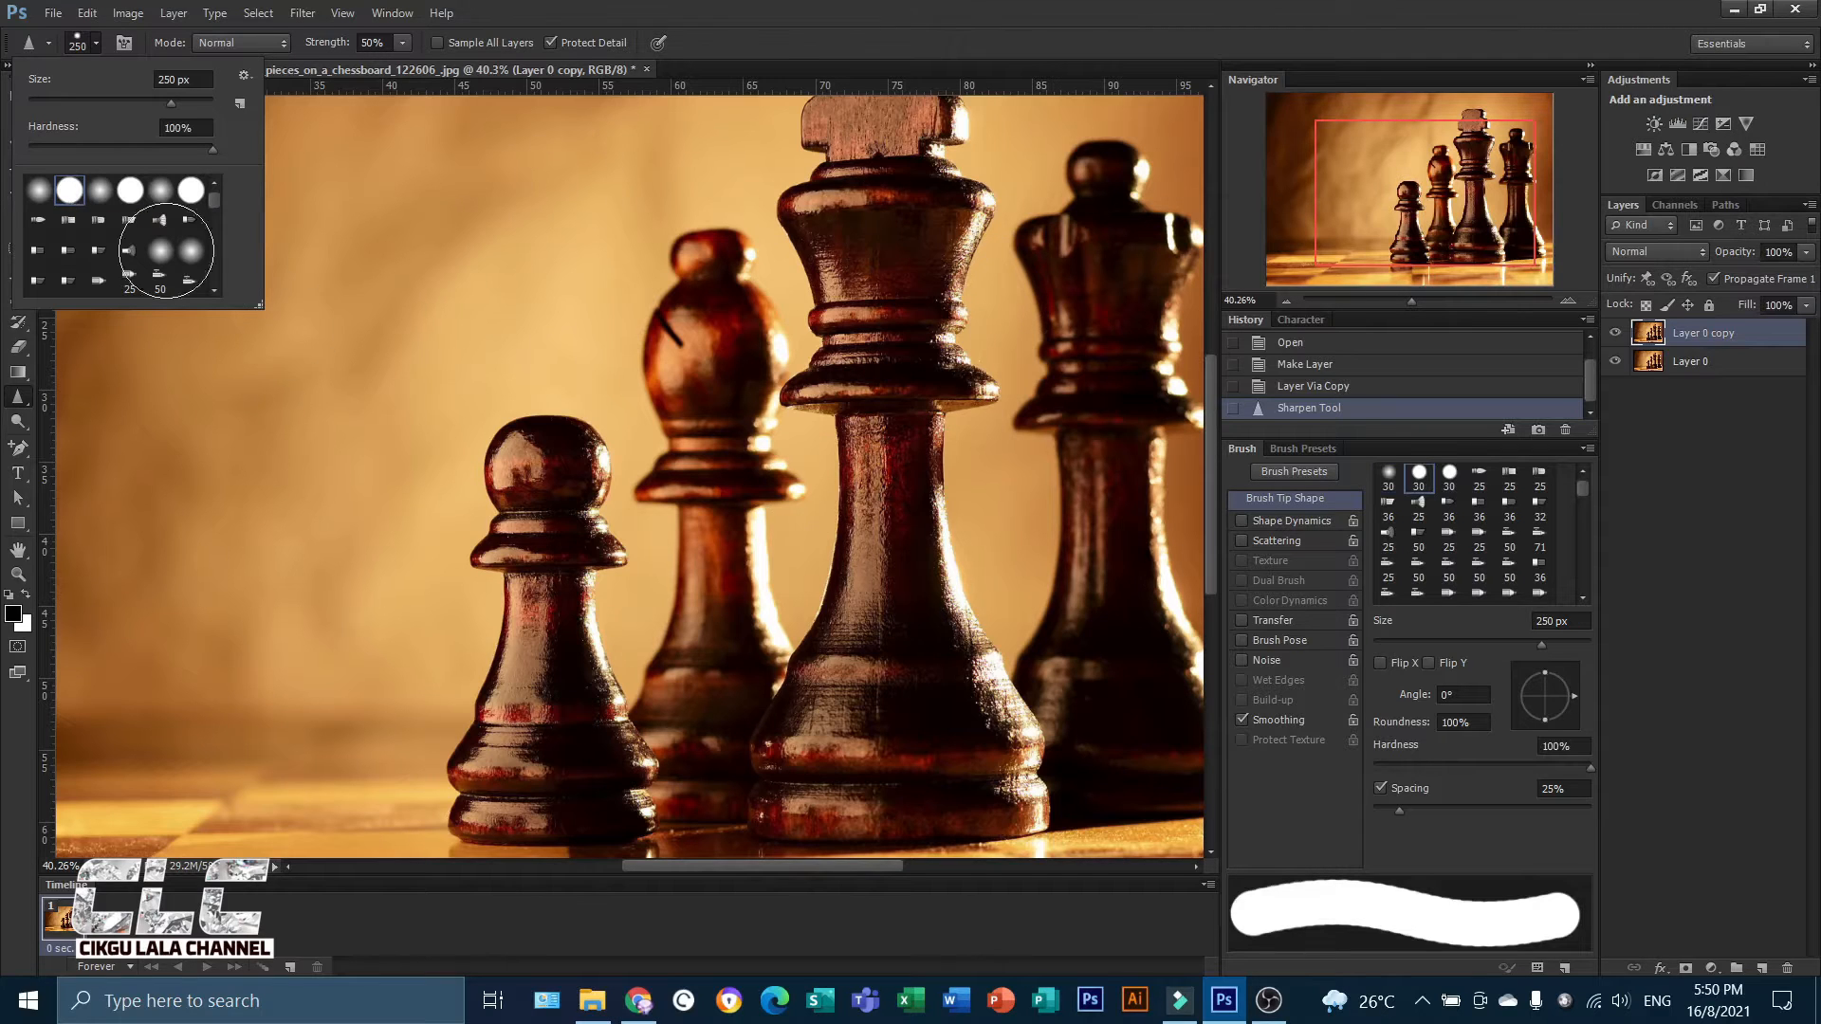
click(40, 192)
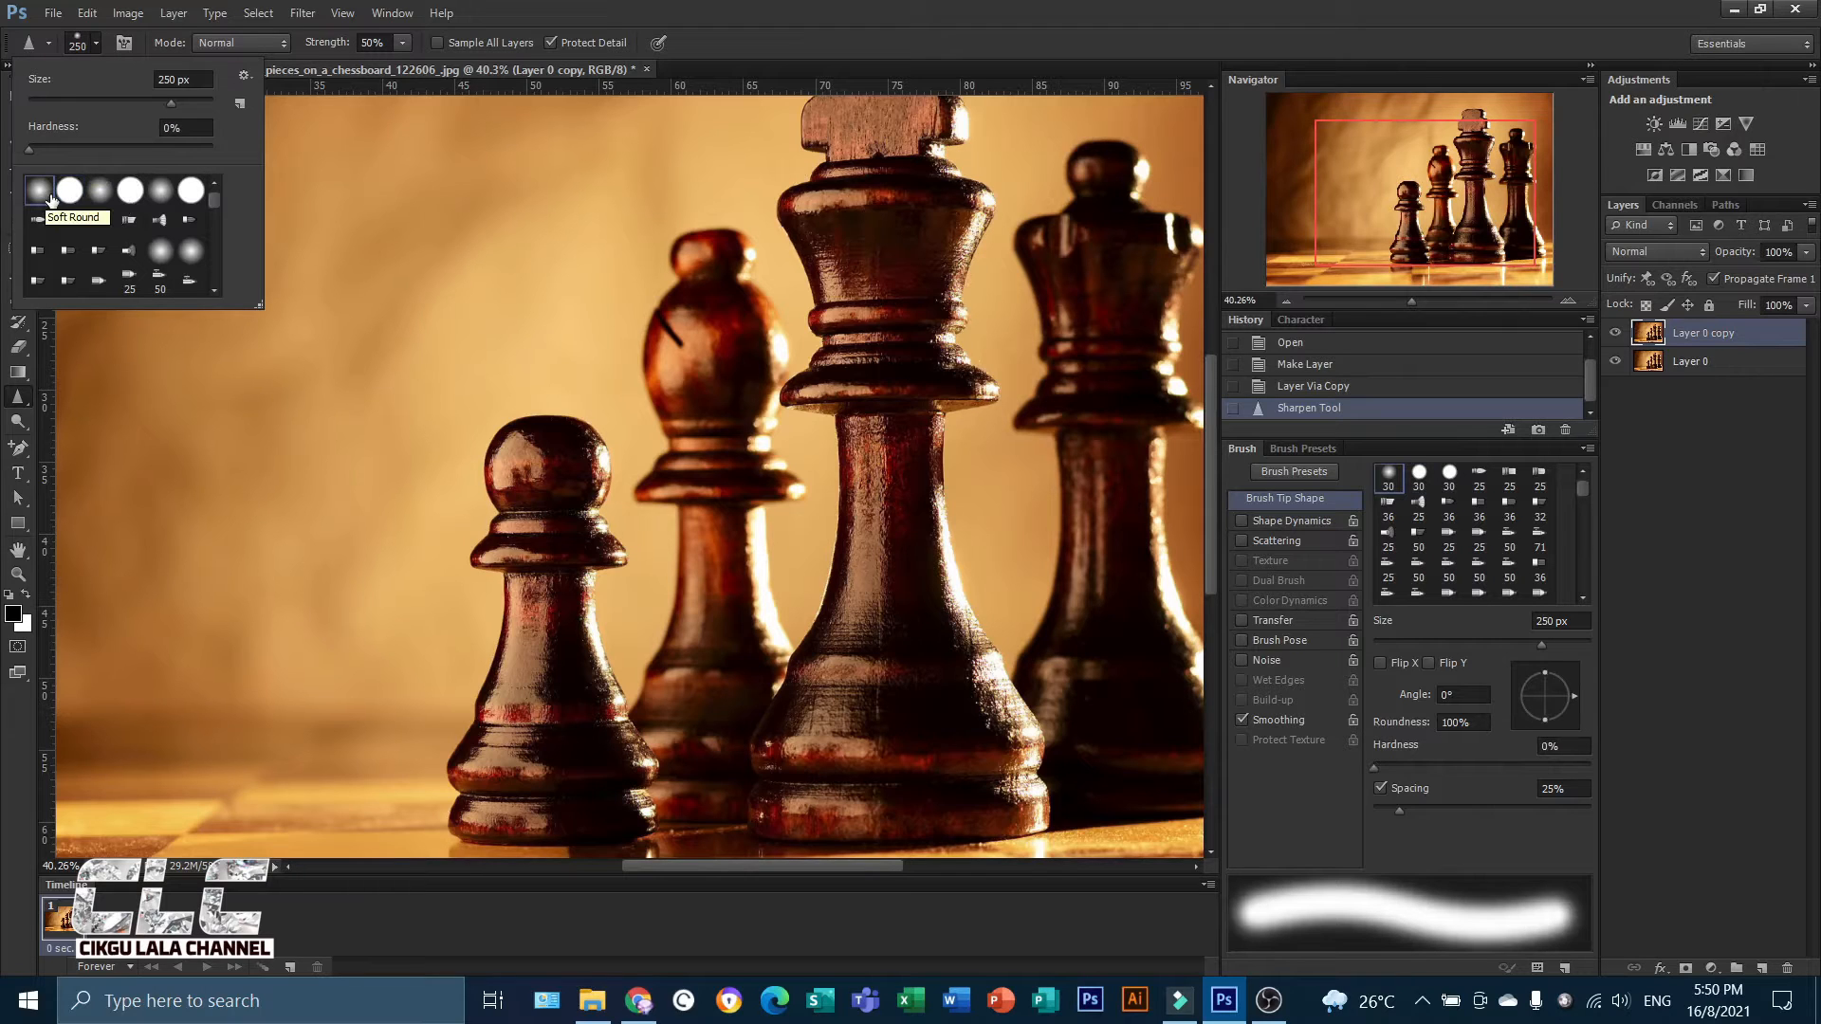
Enlarge the Sharpen brush to 400 px and sharpen the king's upper body and collar.
click(402, 45)
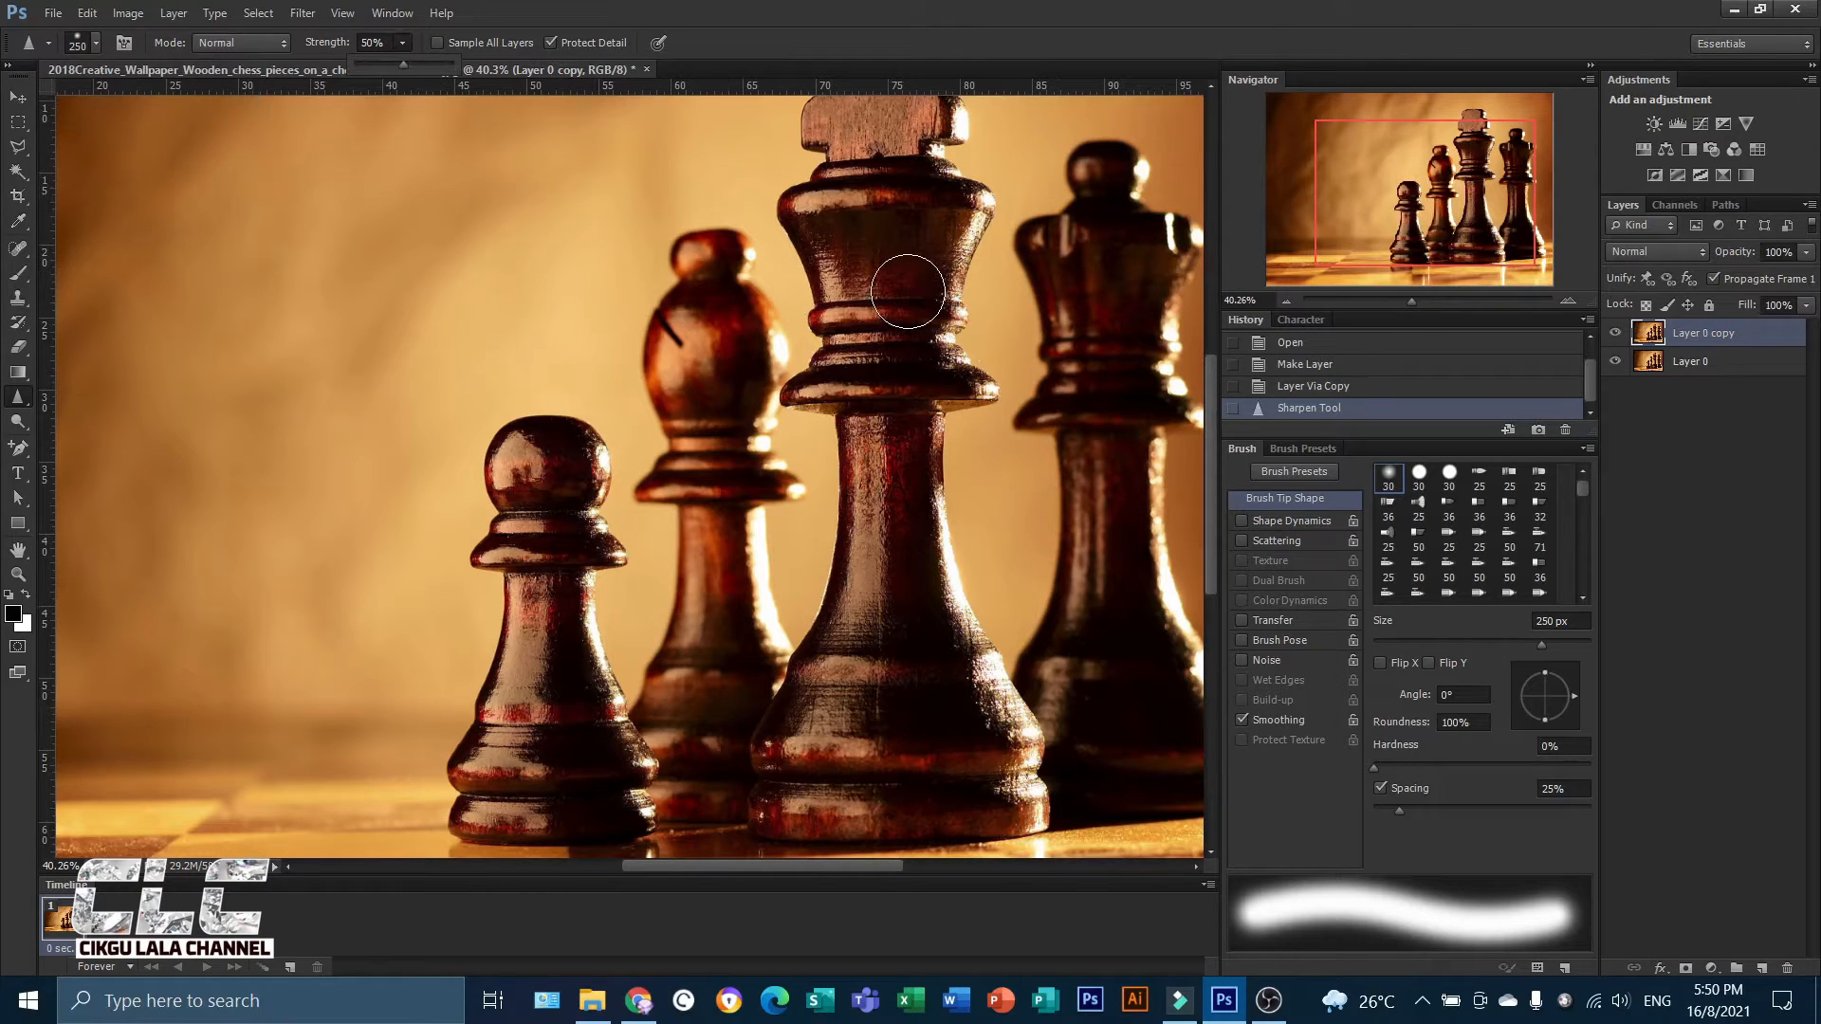
click(908, 292)
key(bracketright)
key(bracketright)
key(bracketright)
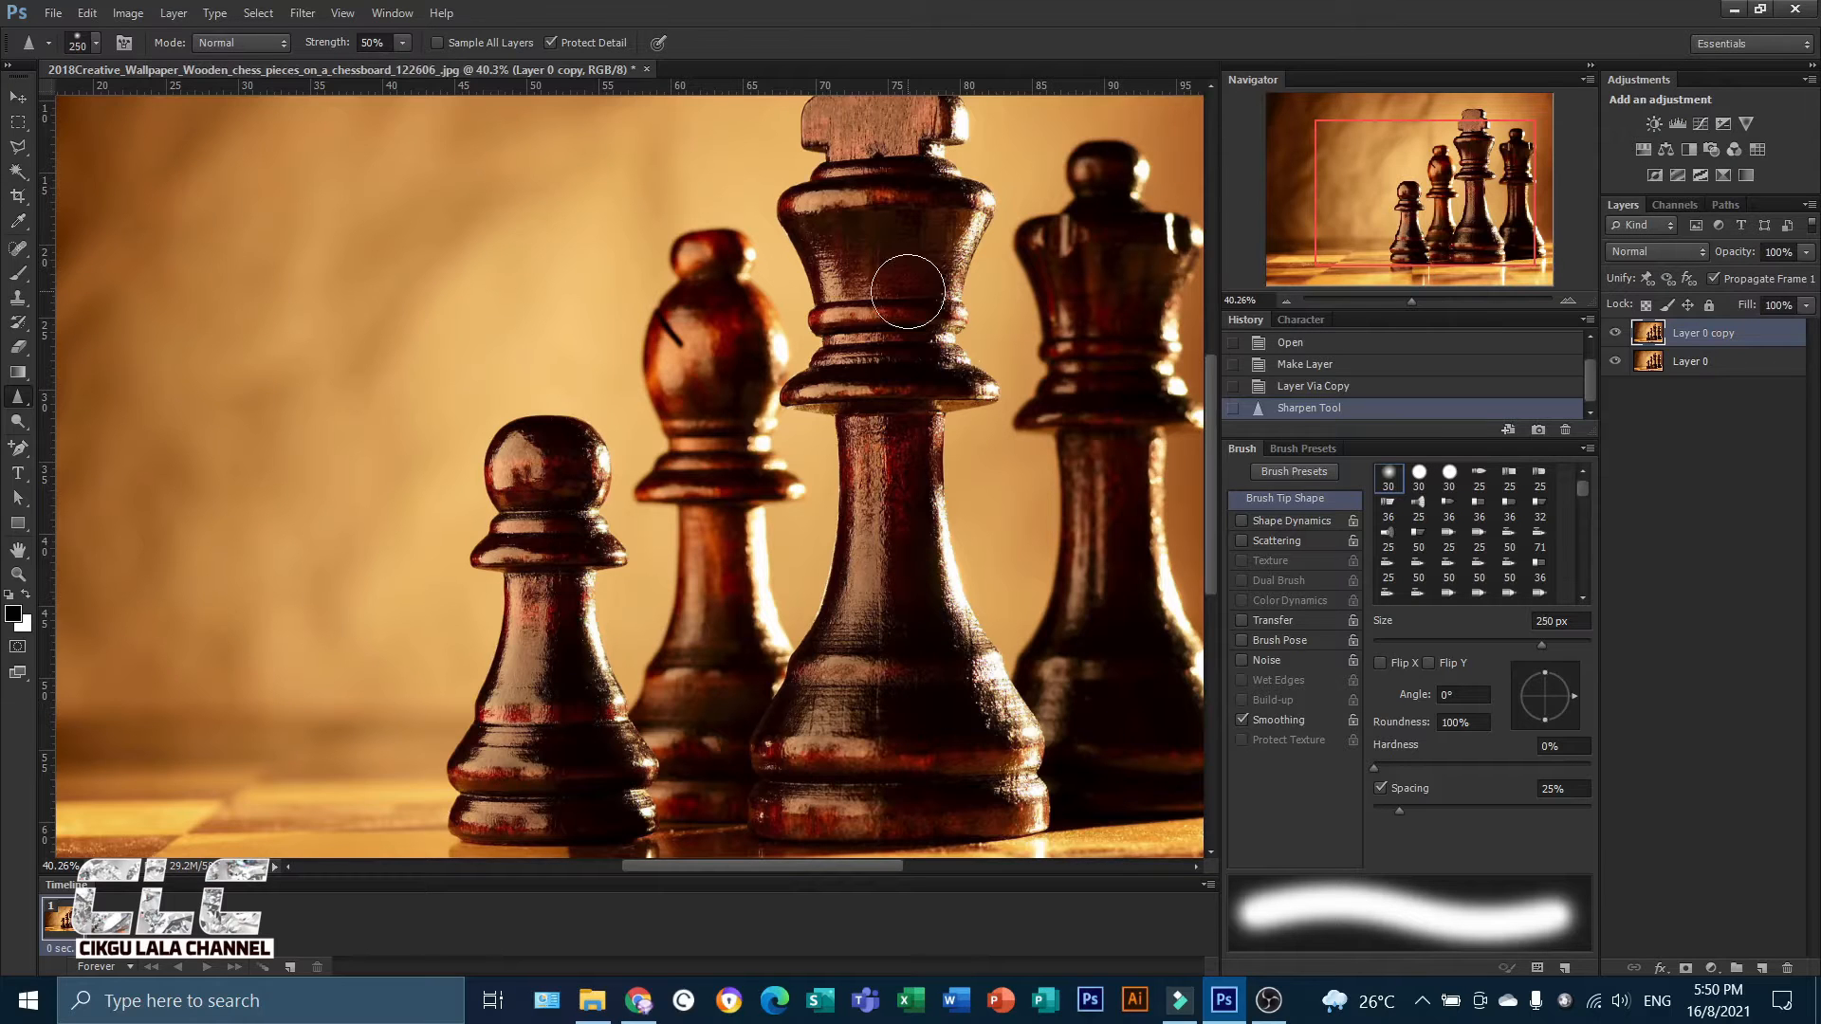
mouse_move(908, 291)
mouse_down()
mouse_move(880, 229)
mouse_move(894, 654)
mouse_move(899, 562)
mouse_move(883, 661)
mouse_move(831, 772)
mouse_move(839, 690)
mouse_move(800, 807)
mouse_move(832, 719)
mouse_move(858, 770)
mouse_move(887, 701)
mouse_move(927, 775)
mouse_move(947, 772)
mouse_move(941, 683)
mouse_move(976, 762)
mouse_move(920, 660)
mouse_move(902, 569)
mouse_move(864, 237)
mouse_move(873, 143)
mouse_move(910, 213)
mouse_move(863, 191)
mouse_move(837, 207)
mouse_move(843, 375)
mouse_move(912, 342)
mouse_move(896, 381)
mouse_up()
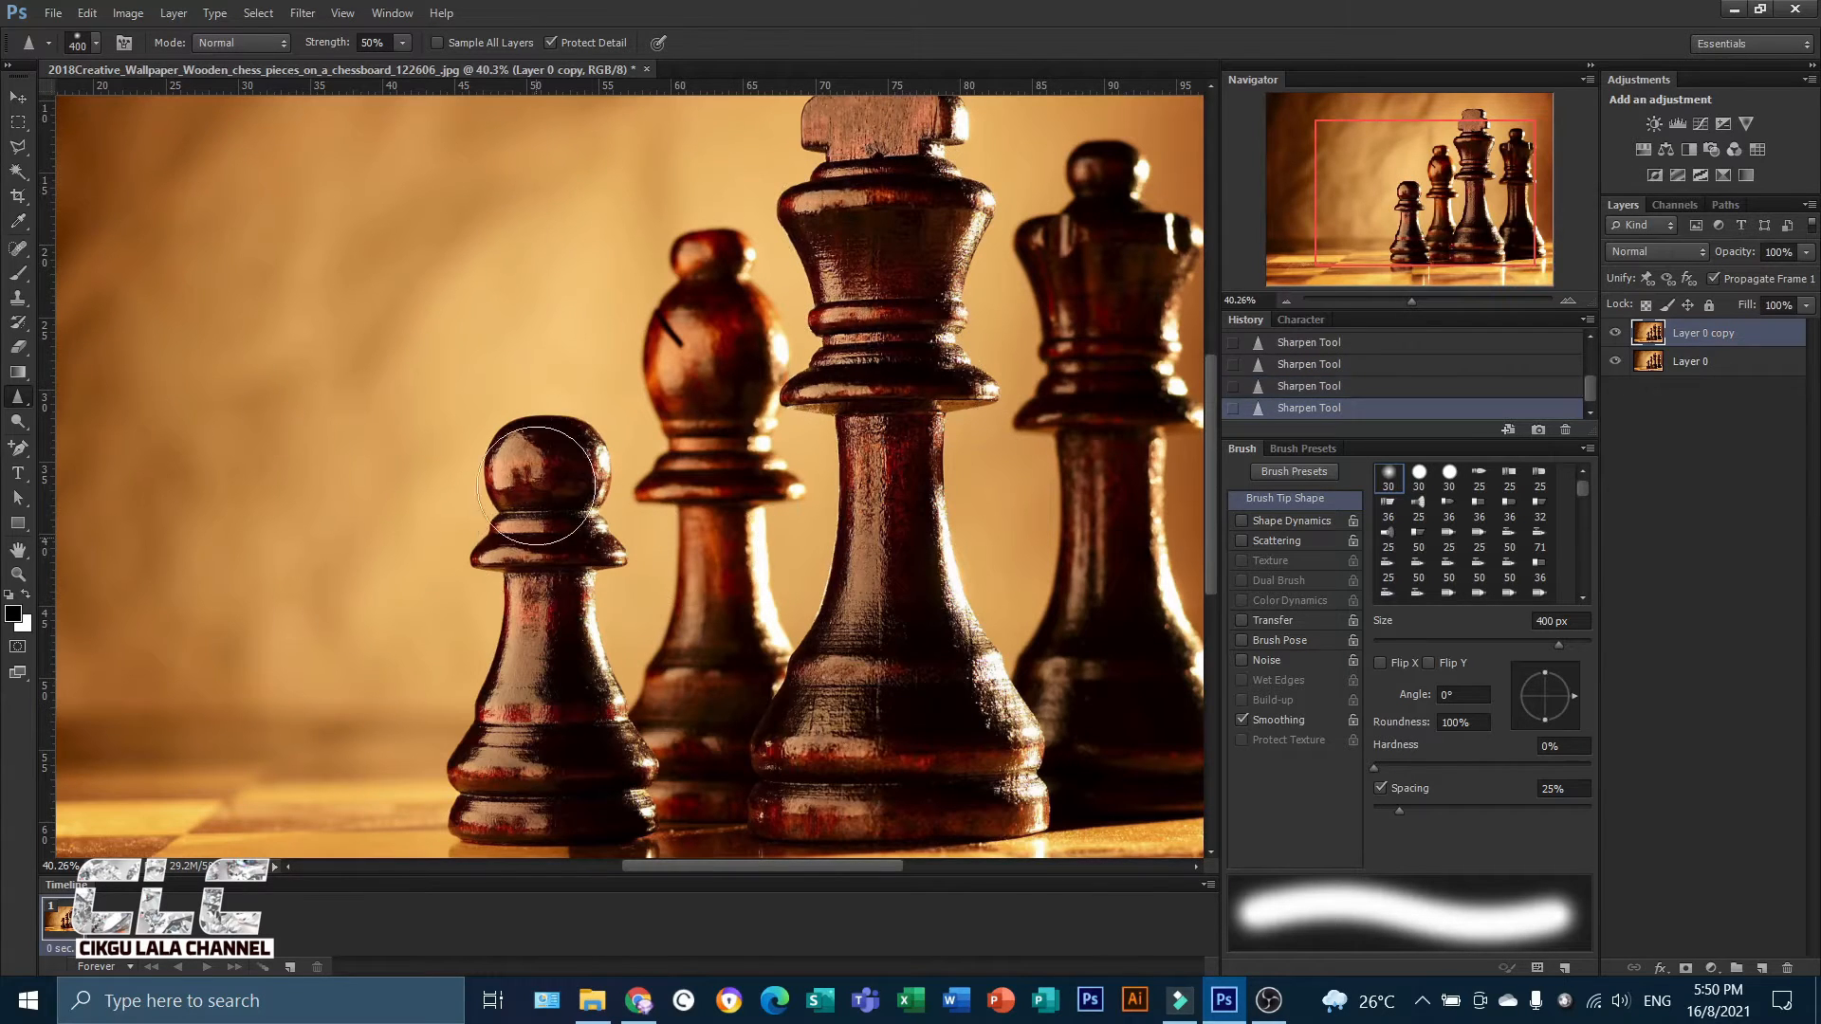
Sharpen the pawn's head, the bishop, the queen and the upper part of the king with the 400 px brush.
mouse_move(537, 486)
mouse_down()
mouse_move(556, 698)
mouse_move(524, 773)
mouse_move(533, 728)
mouse_move(573, 764)
mouse_move(548, 499)
mouse_up()
click(1142, 358)
drag(870, 236, 870, 356)
mouse_move(716, 403)
mouse_down()
mouse_move(706, 706)
mouse_move(721, 369)
mouse_up()
mouse_move(1097, 244)
mouse_down()
mouse_move(1111, 442)
mouse_move(1111, 687)
mouse_move(1098, 244)
mouse_up()
Compare the chess pieces before and after sharpening by hiding and showing Layer 0 copy.
click(1615, 333)
click(1615, 333)
click(1615, 333)
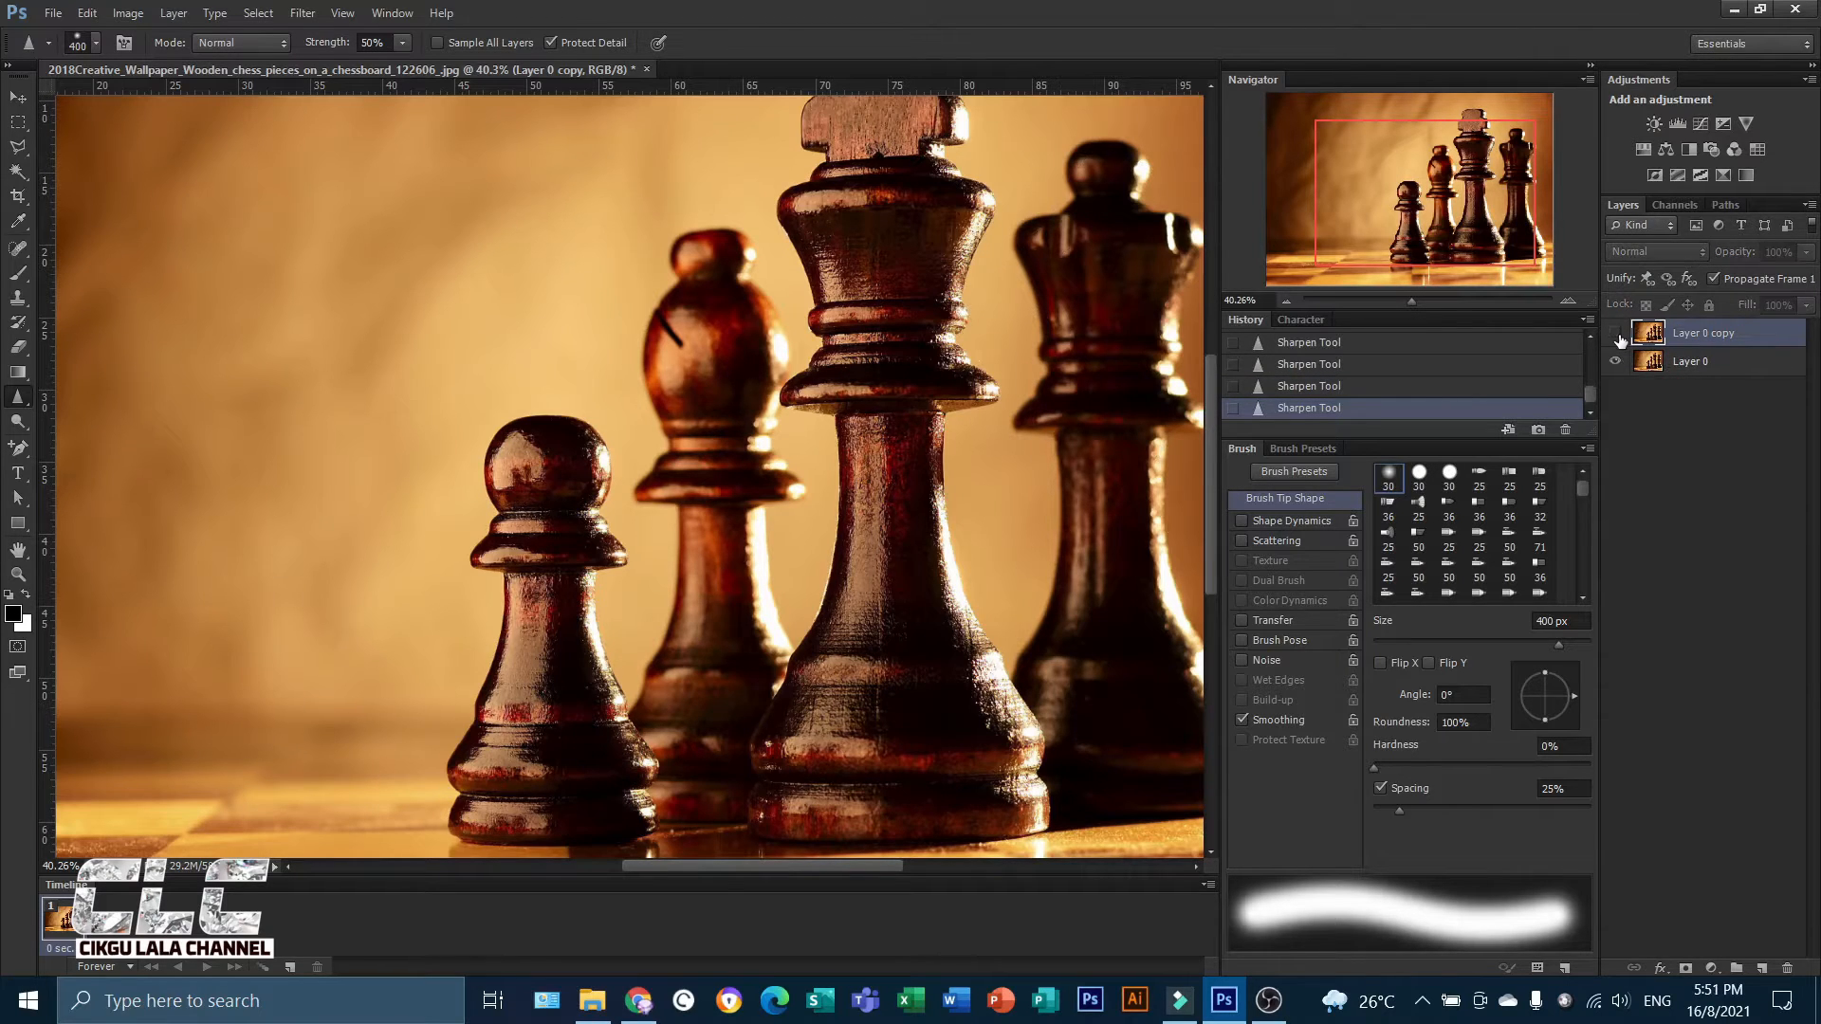
click(1616, 333)
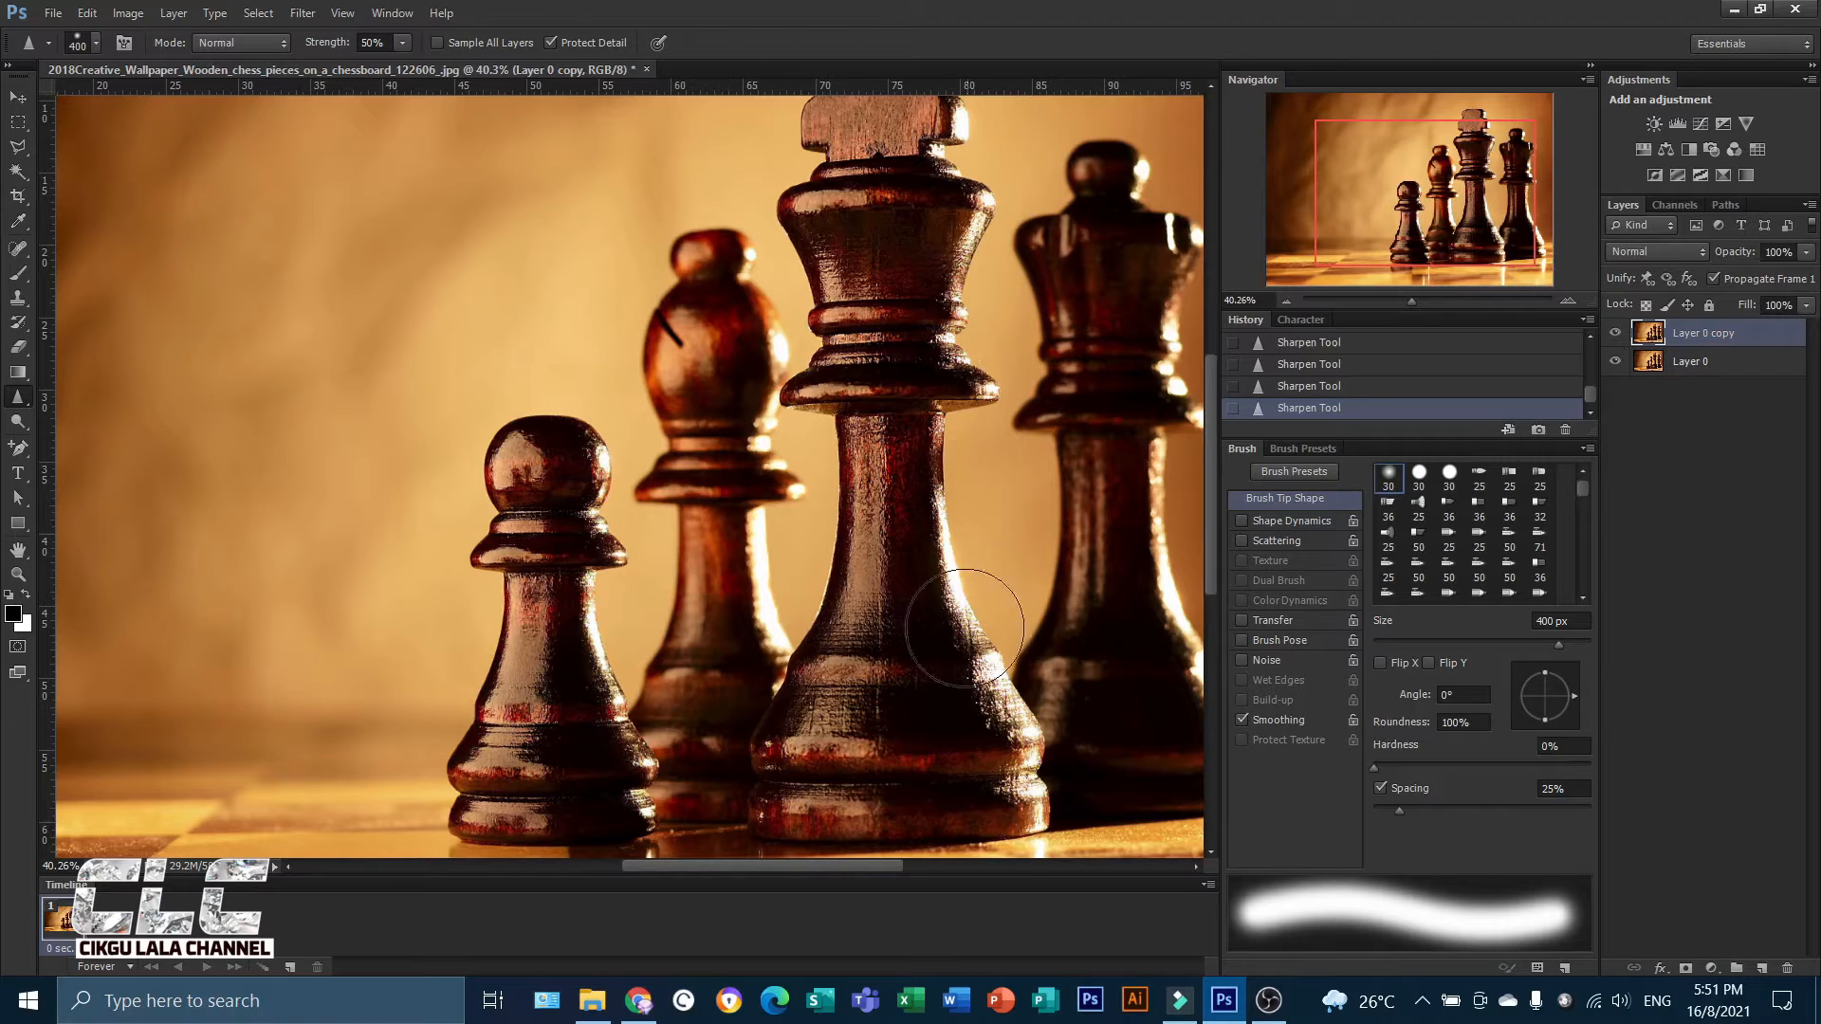
Examine the sharpened wood texture in a closer and a wider view, hiding and showing Layer 0 copy.
scroll(948, 642, up, 2)
scroll(949, 642, up, 1)
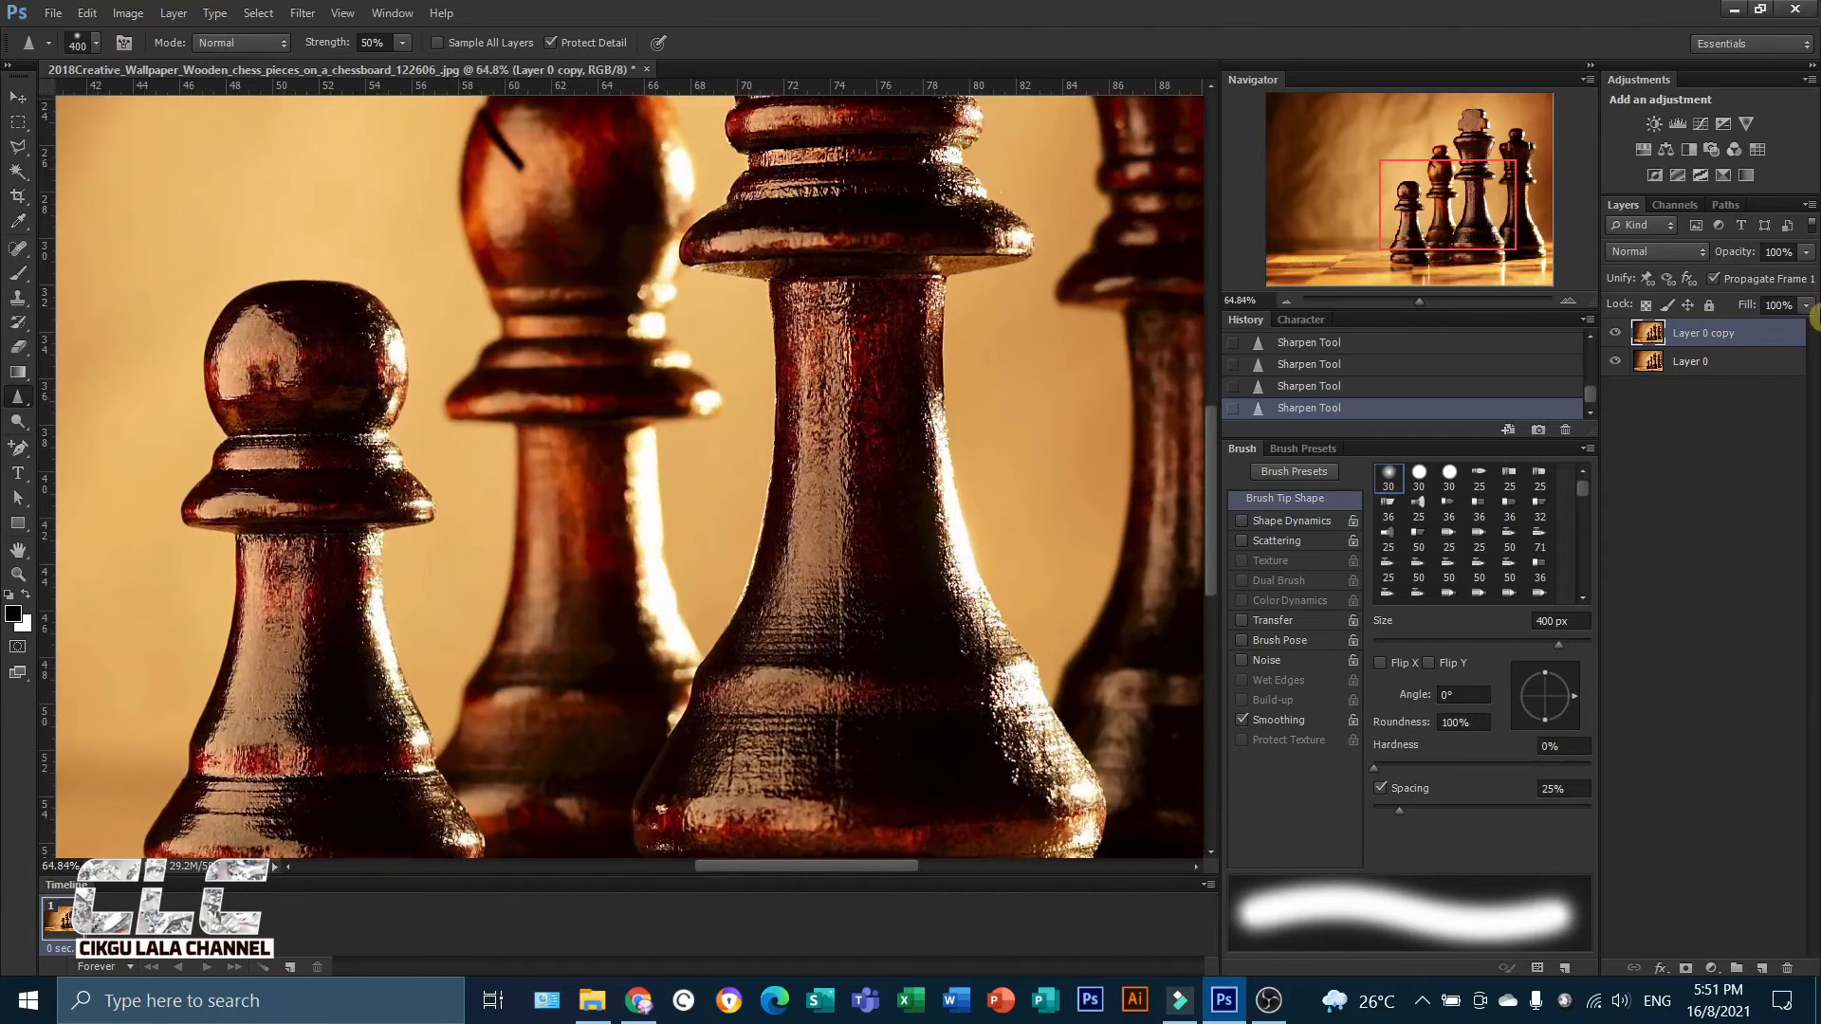
click(1615, 333)
click(1615, 333)
click(1615, 333)
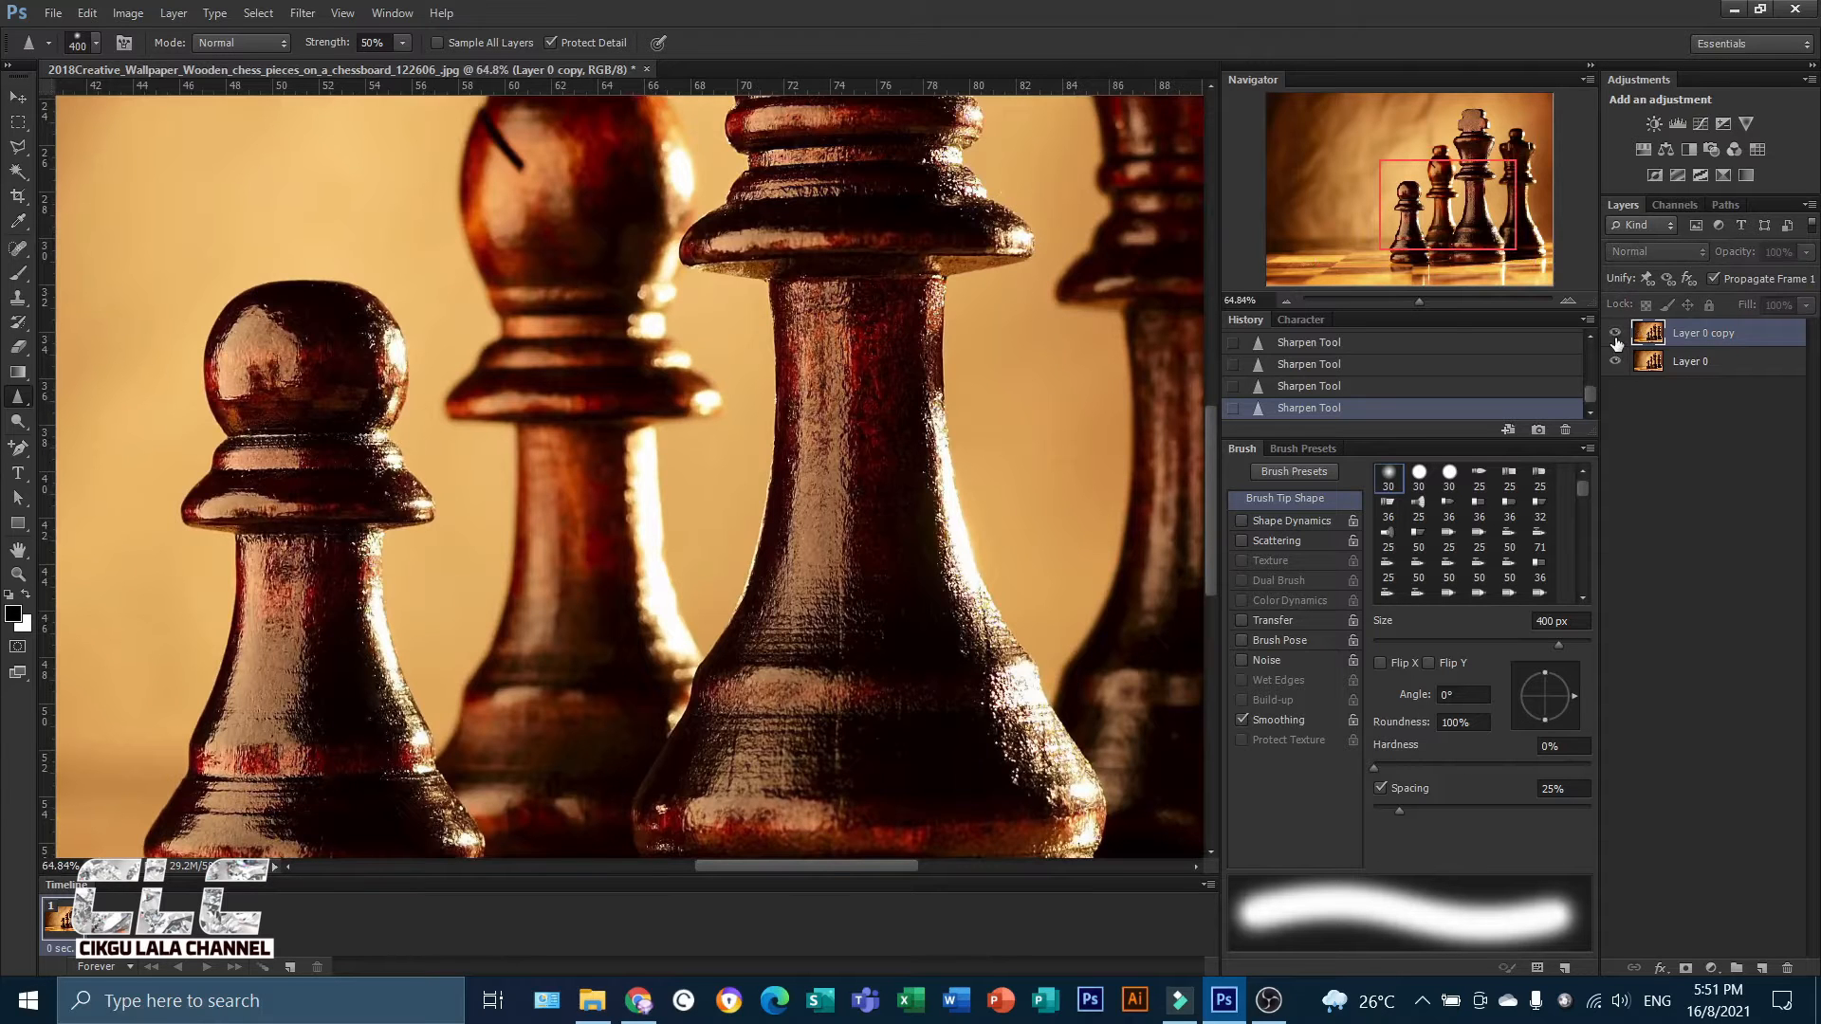
click(1615, 333)
drag(1427, 303, 1413, 304)
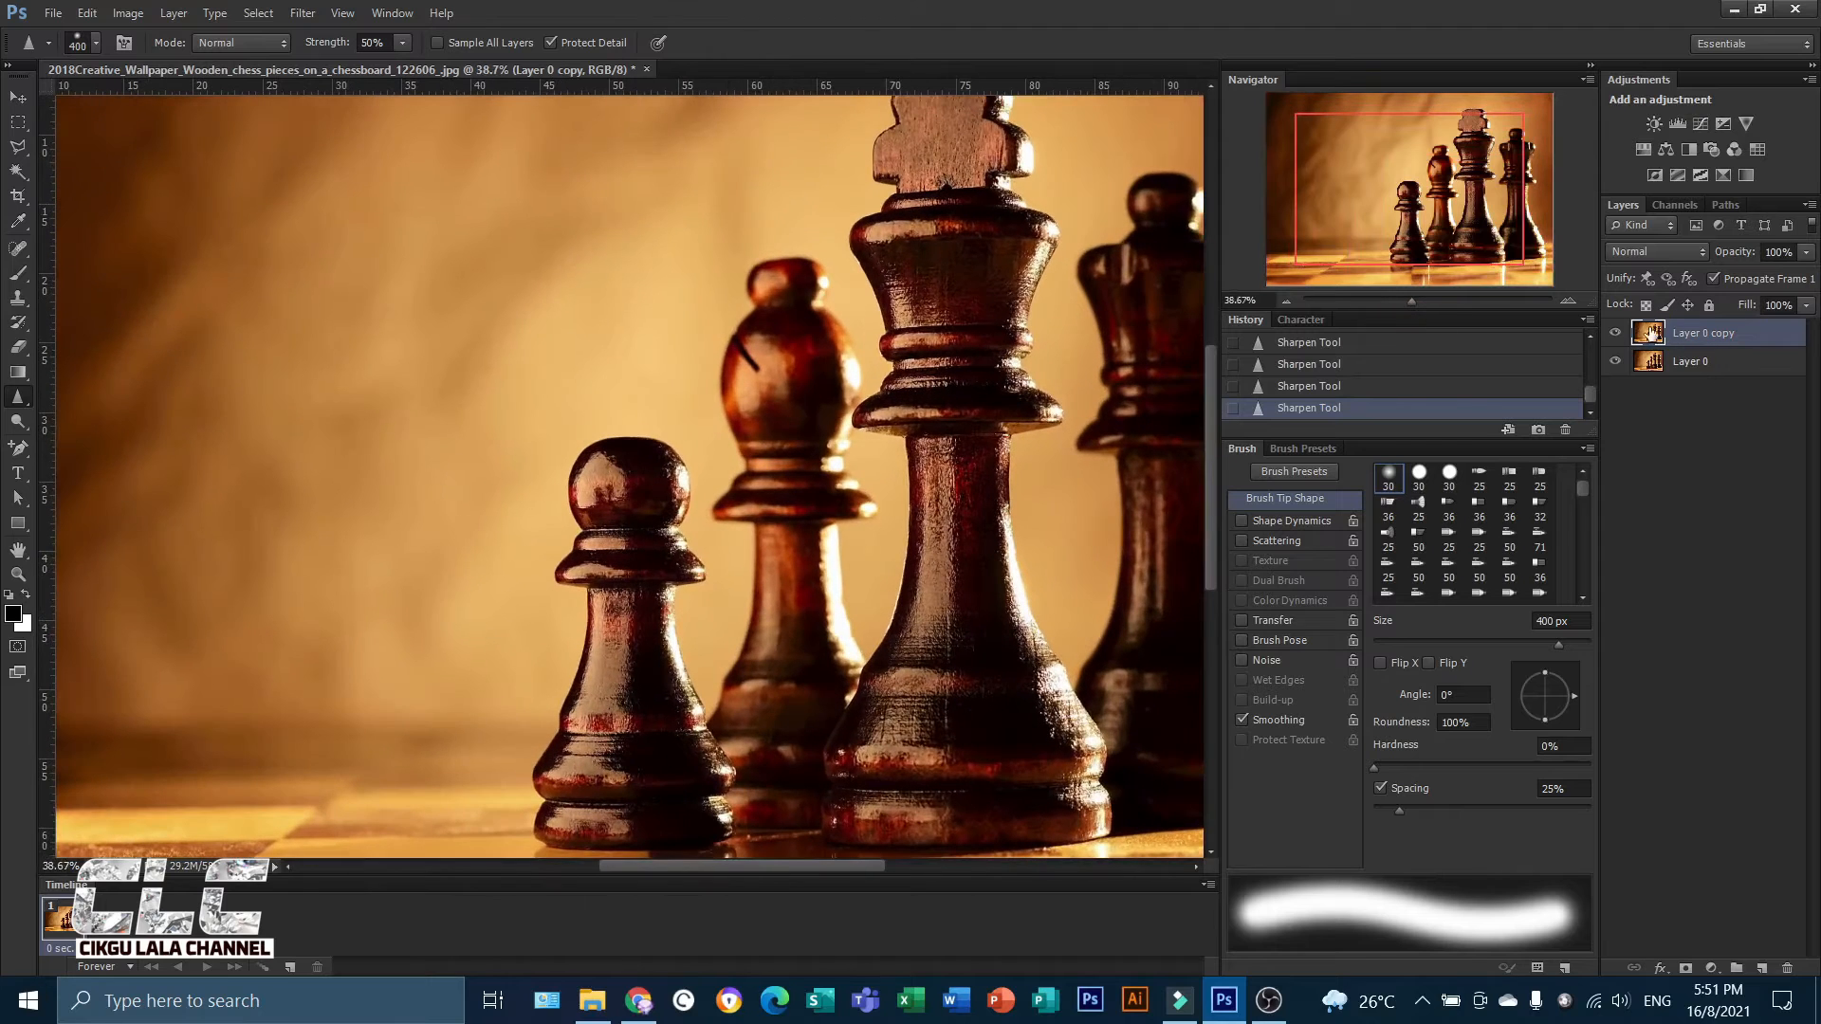
click(1614, 334)
click(1614, 335)
Sharpen the base of the king and compare the result with Layer 0 copy hidden and shown.
click(403, 43)
mouse_move(939, 685)
mouse_down()
mouse_move(958, 680)
mouse_move(955, 750)
mouse_up()
click(1611, 337)
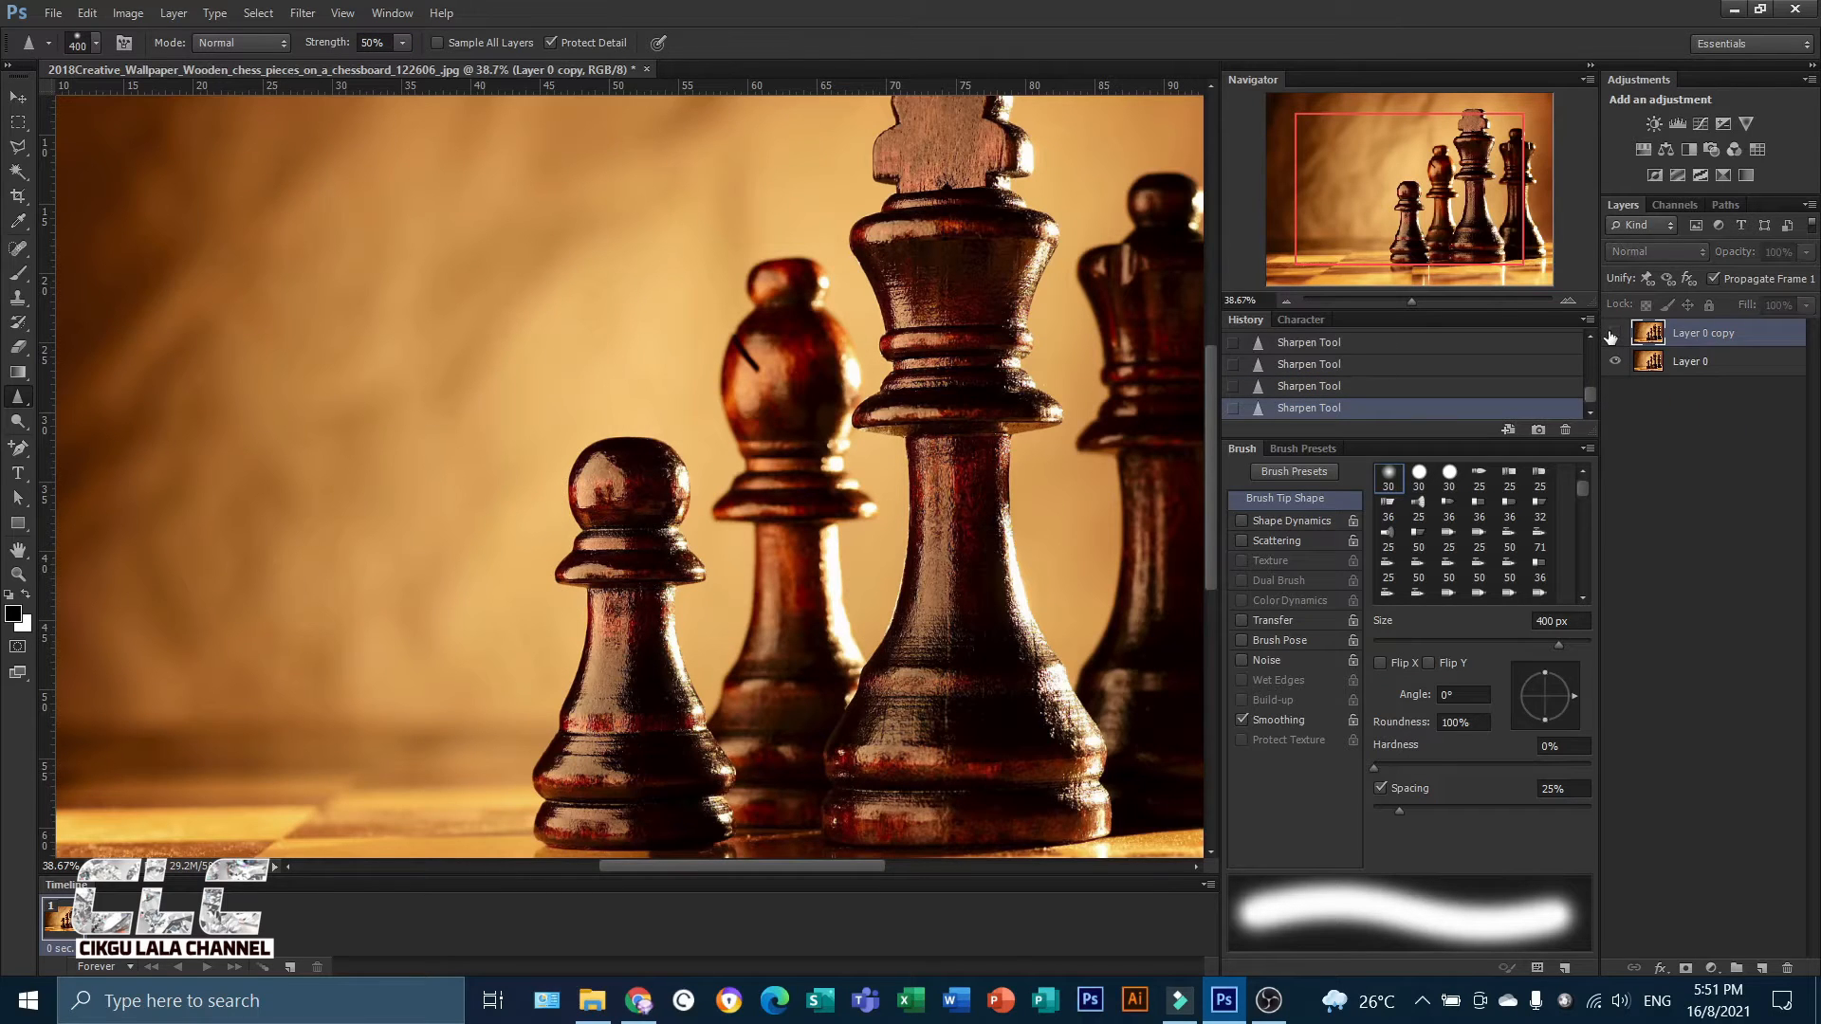
click(1612, 336)
click(1610, 334)
click(1610, 334)
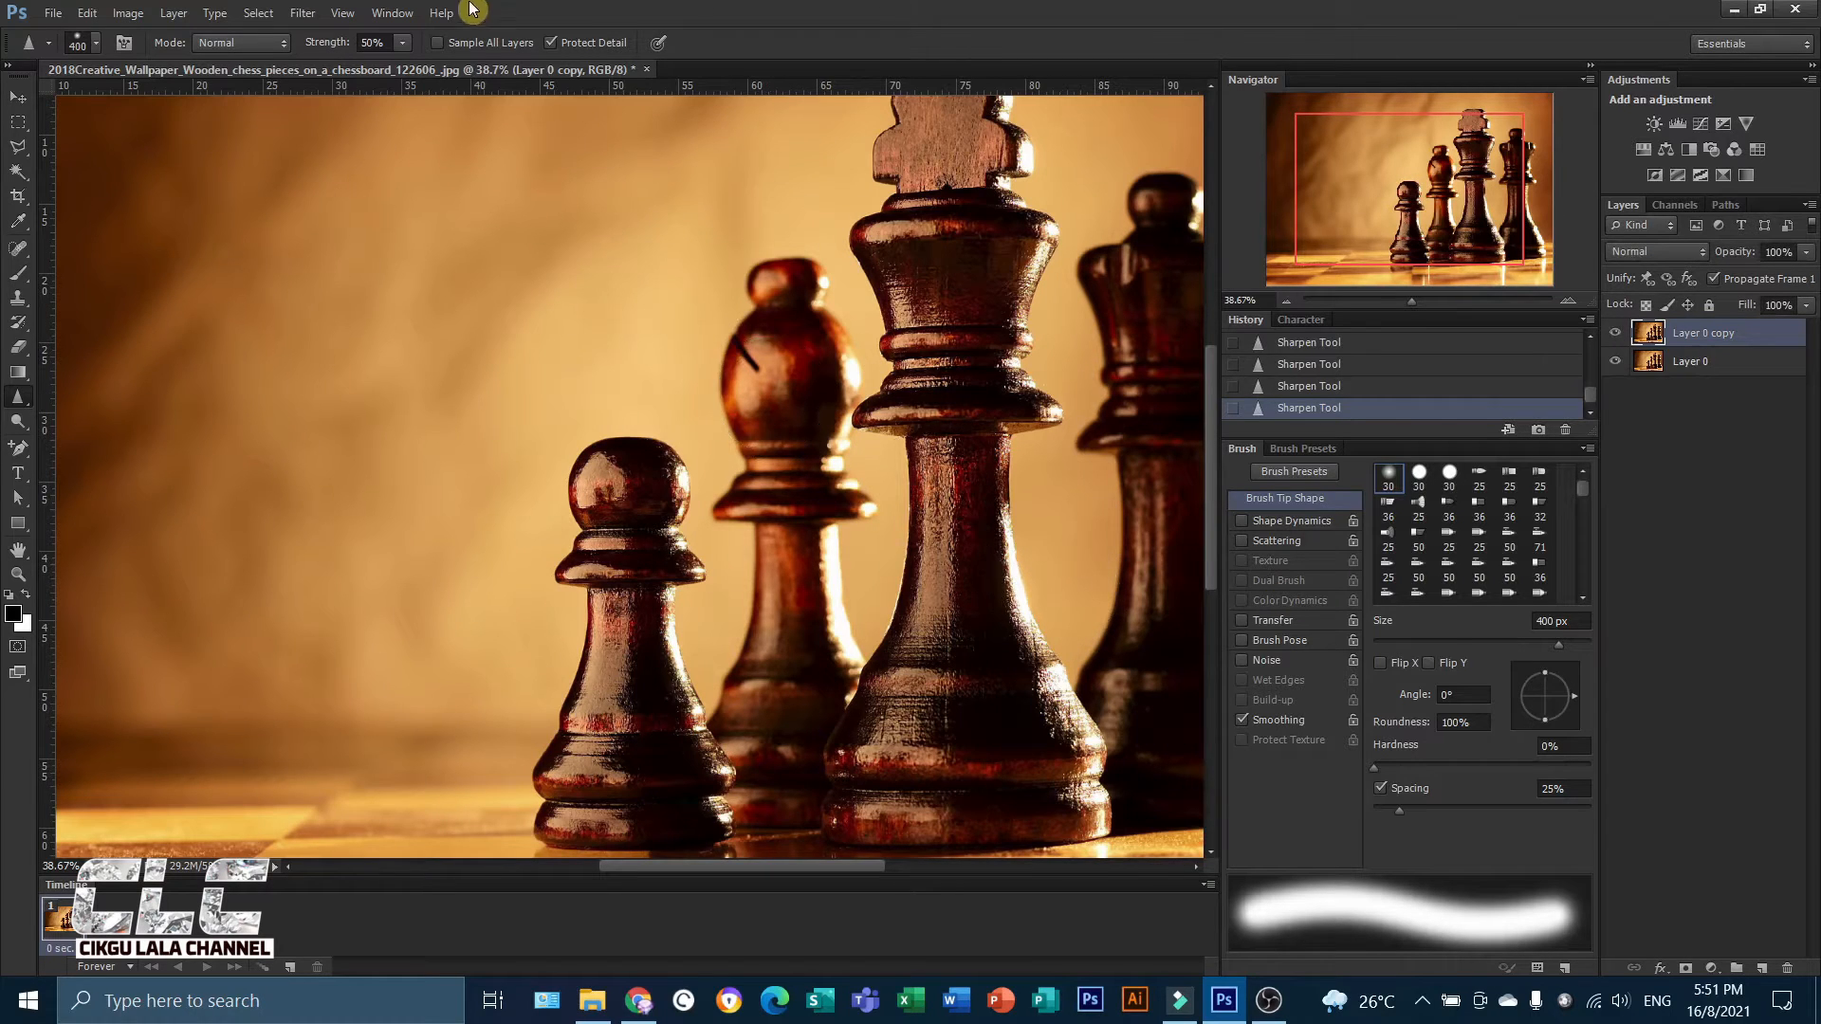
Close the chess image without saving it and open minion-pictures-for-large-desktop-wallpaper-preview.jpg.
click(646, 70)
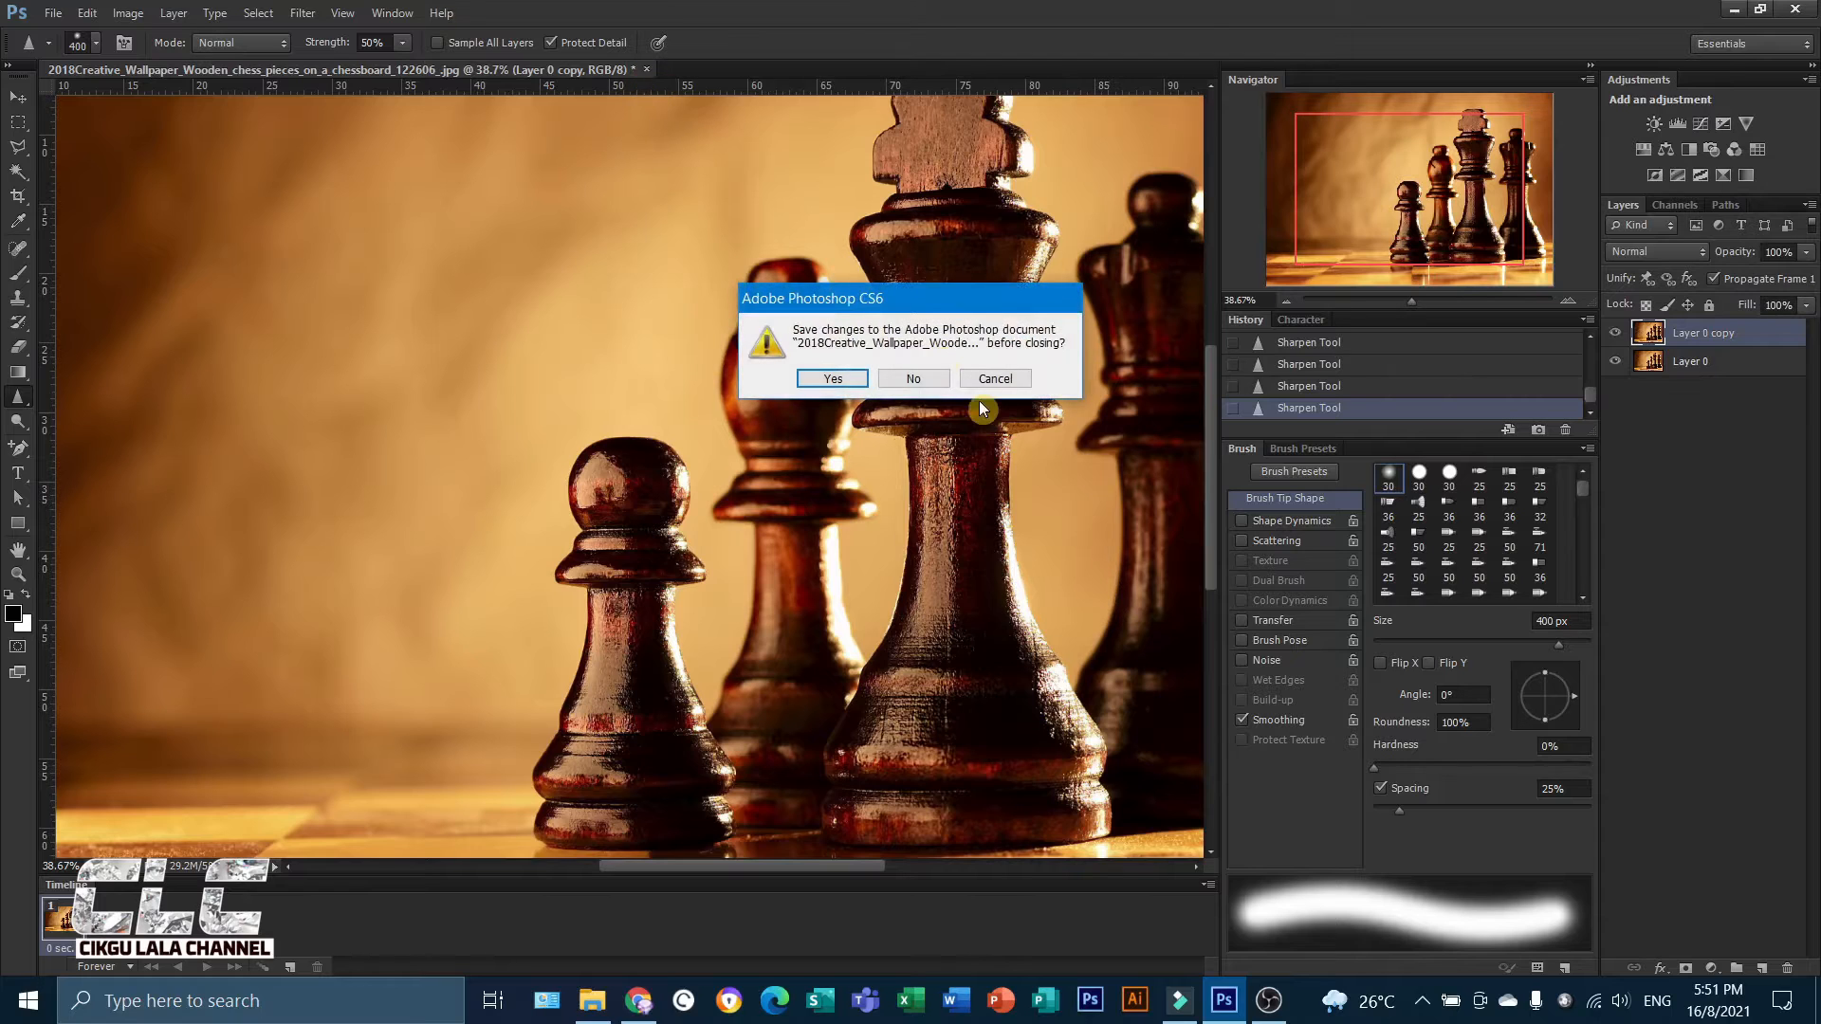
click(914, 379)
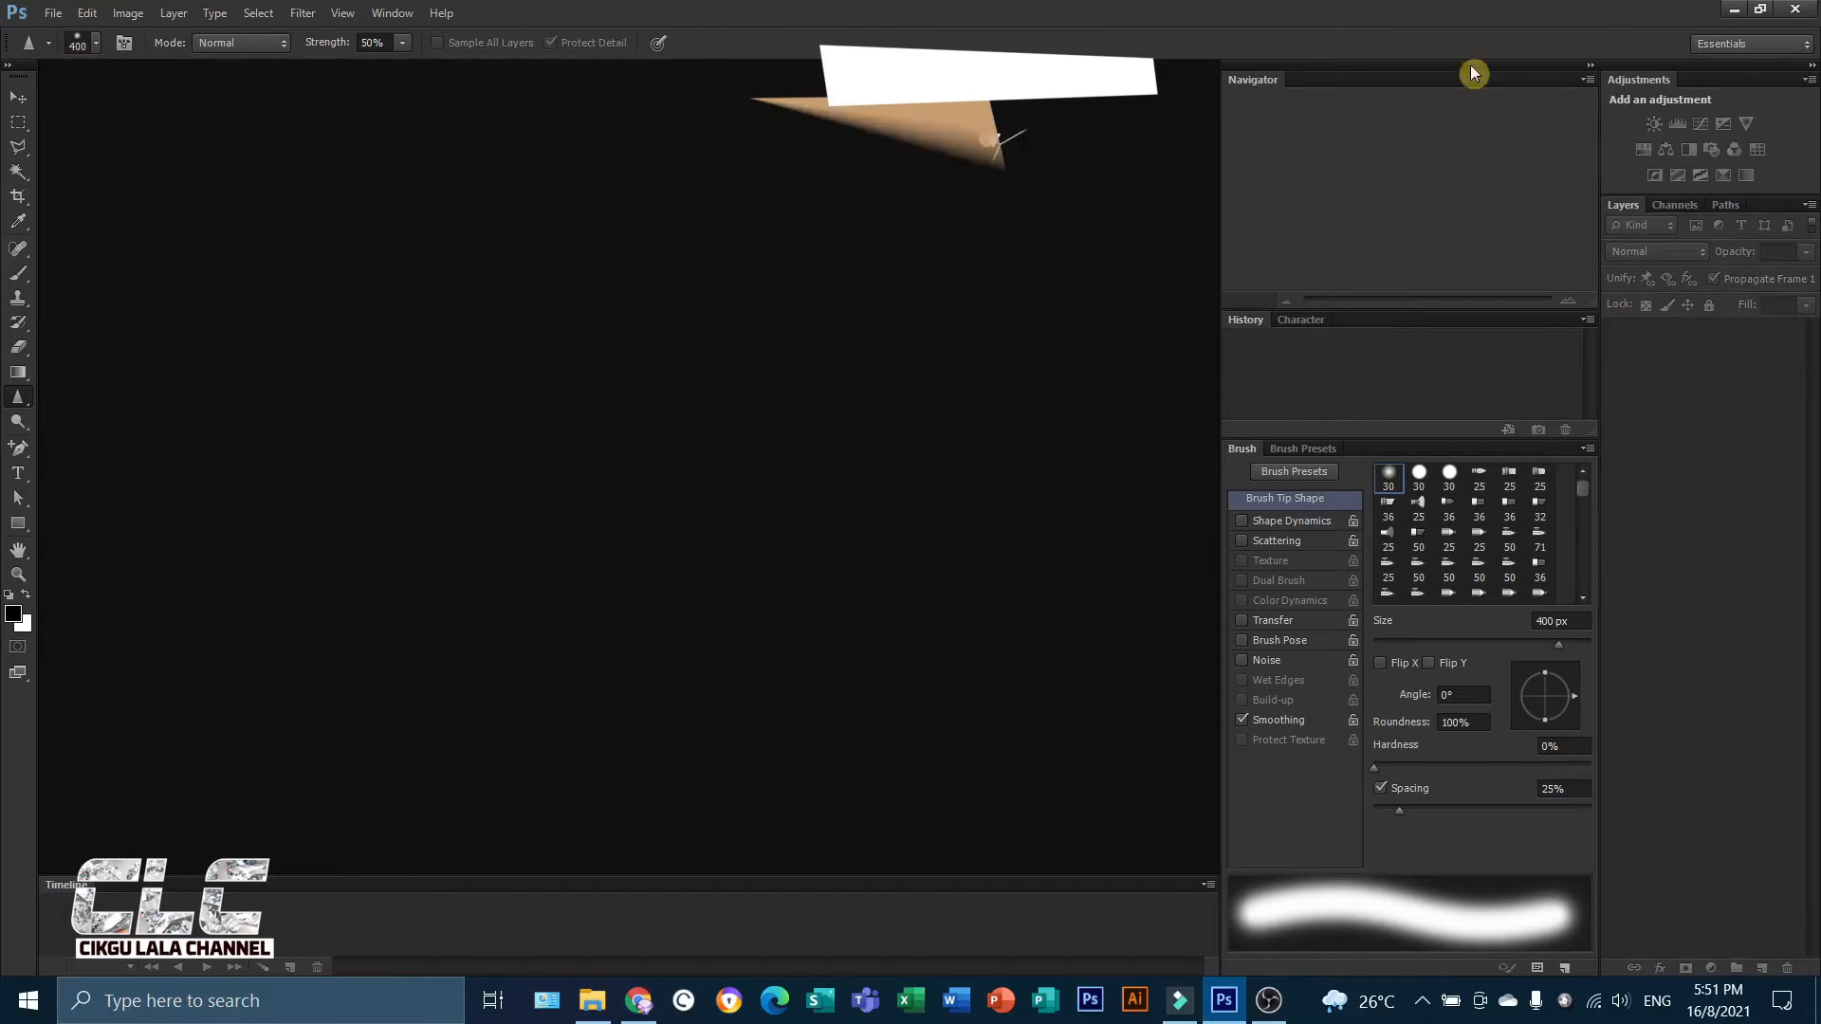
click(53, 13)
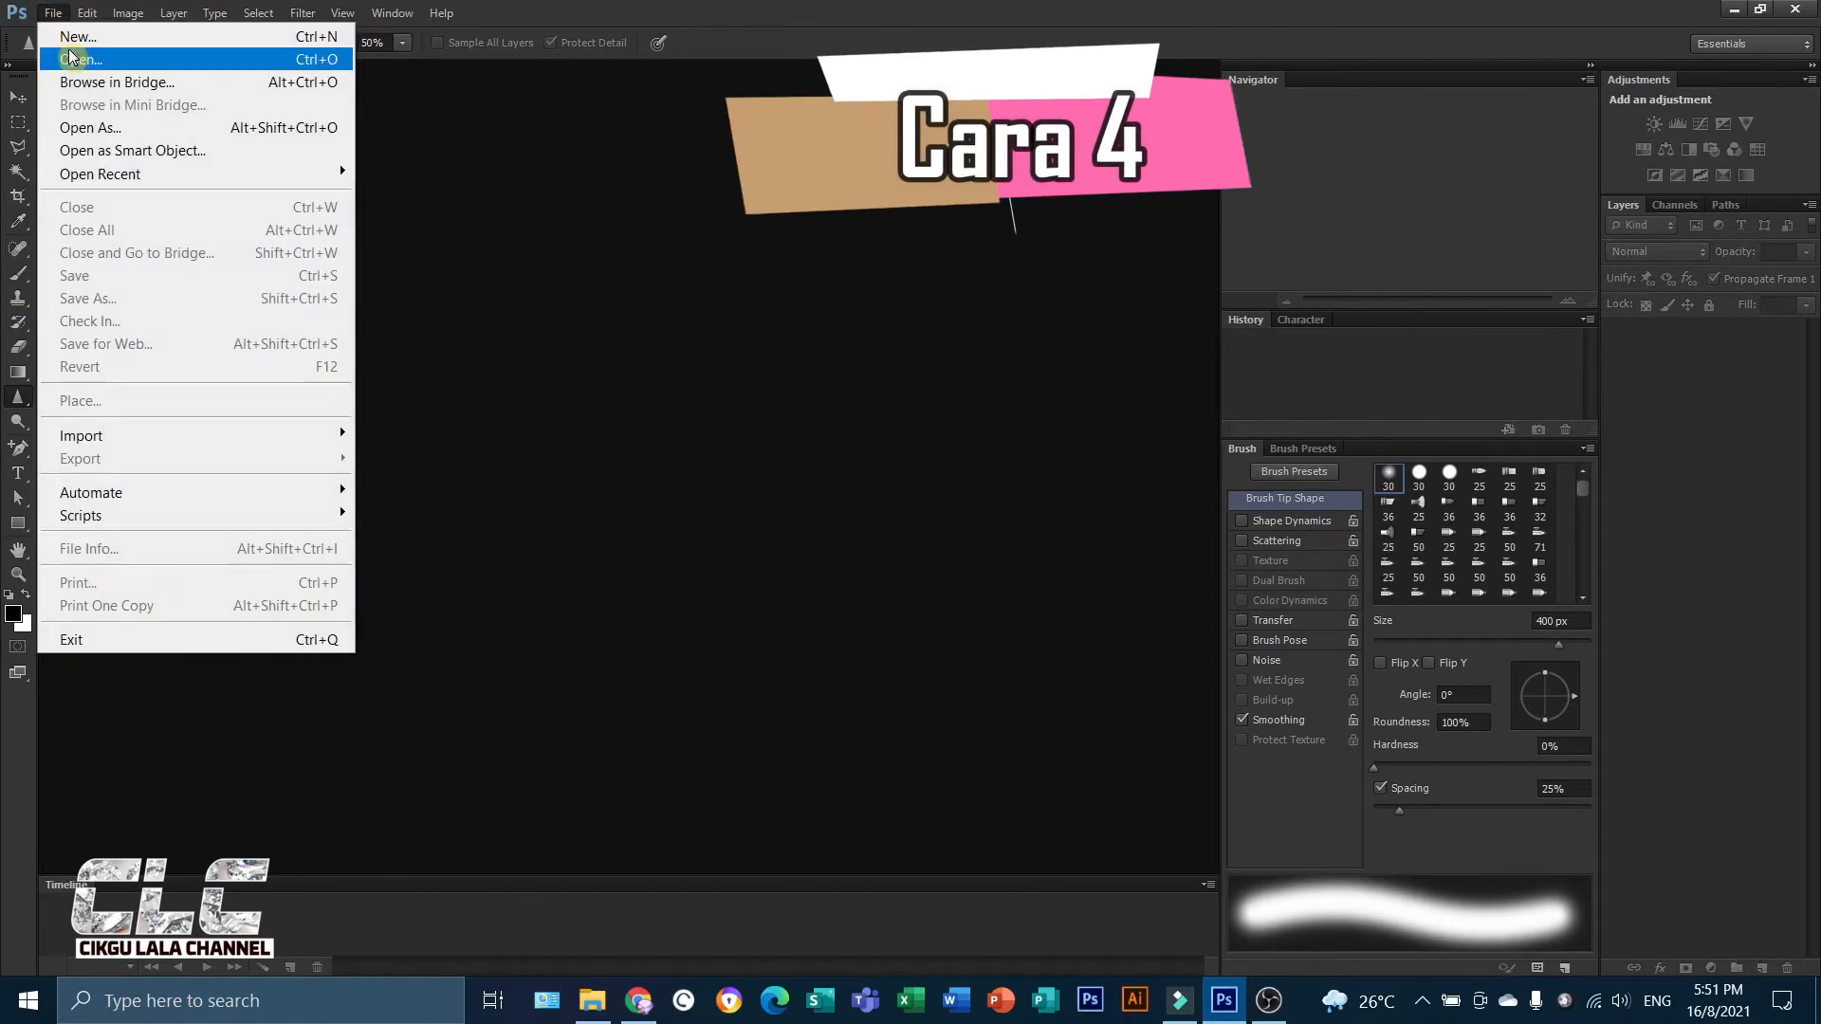
click(71, 60)
click(1398, 399)
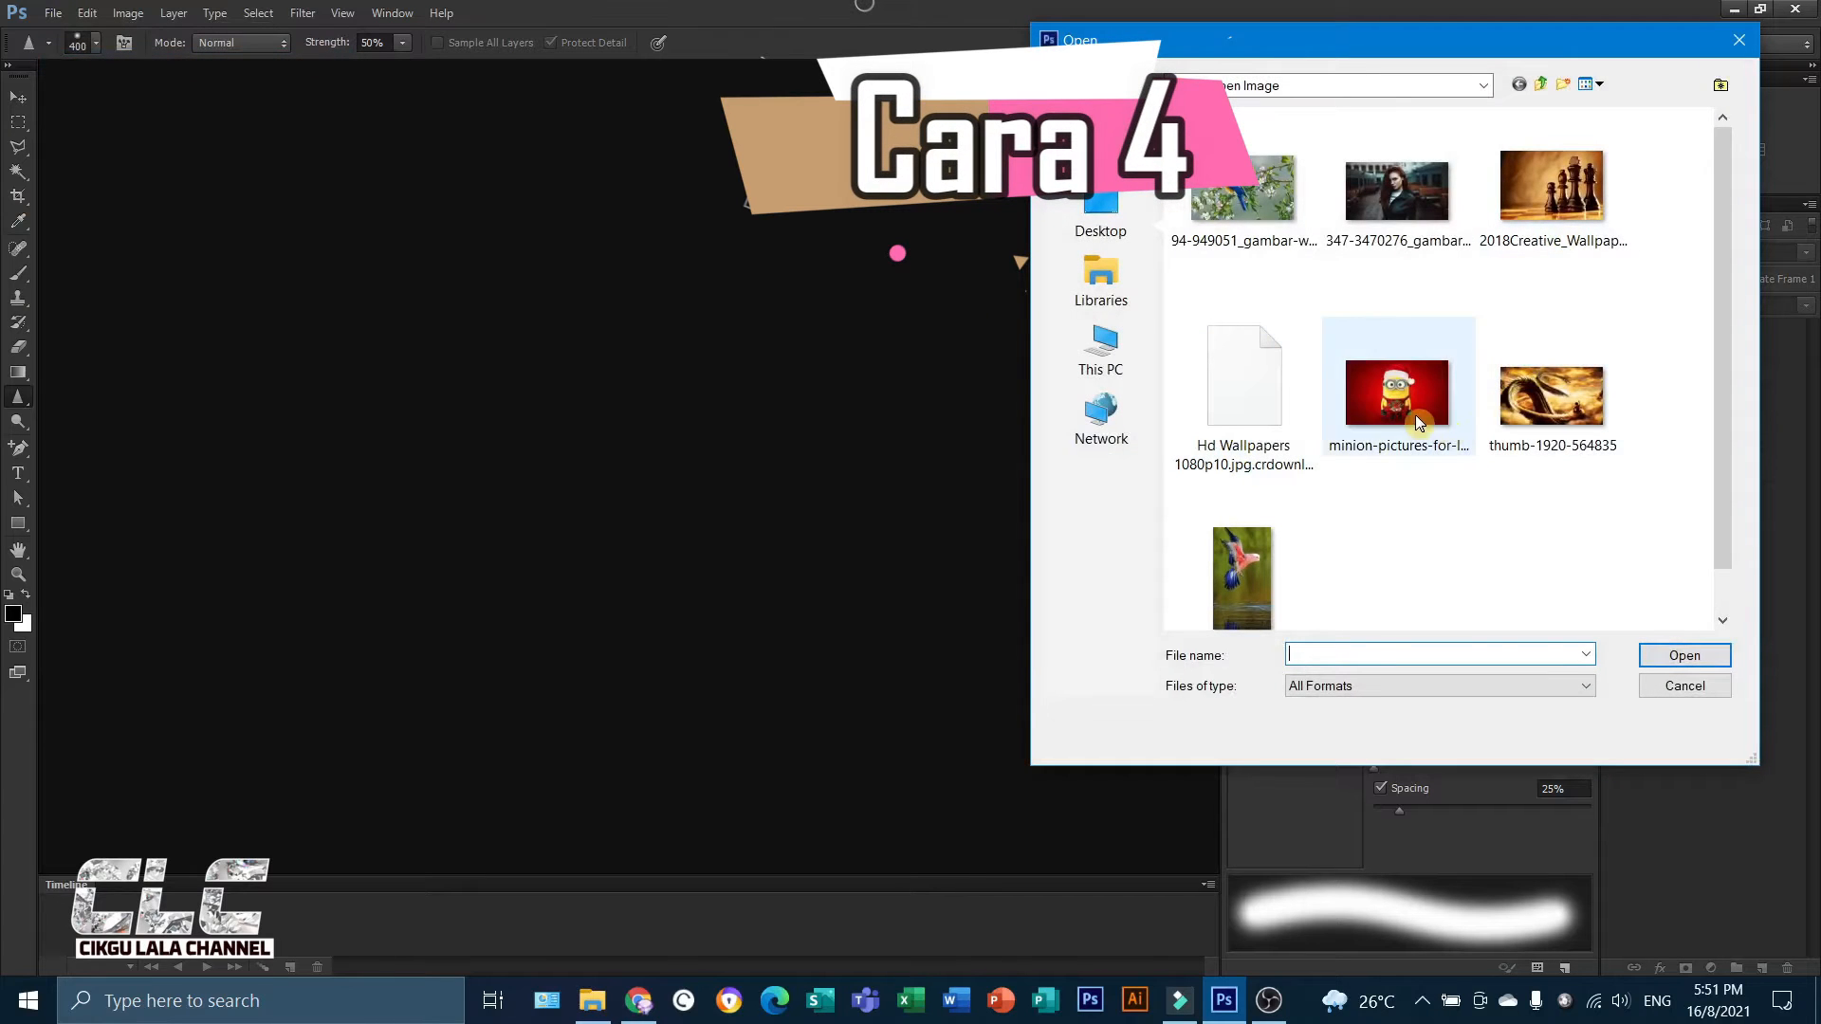
click(1685, 656)
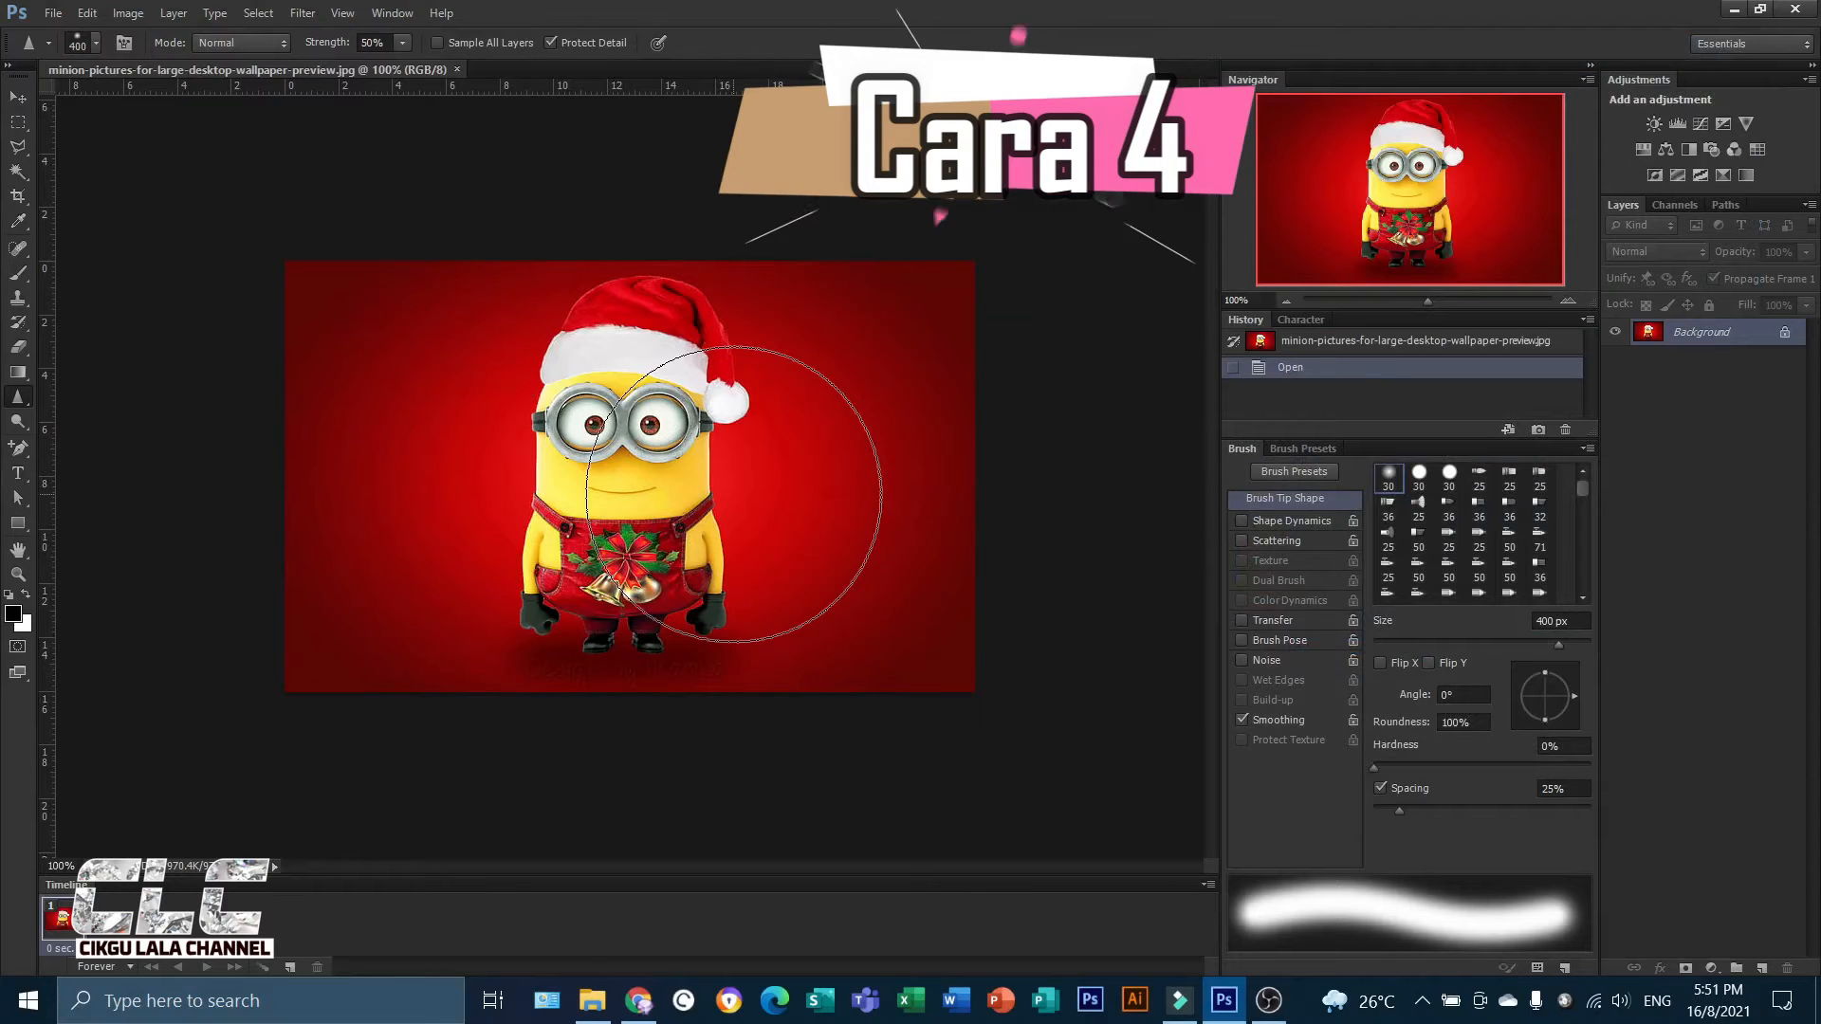
Check the minion picture's pixel dimensions and resolution in Image Size without changing them.
scroll(692, 487, up, 5)
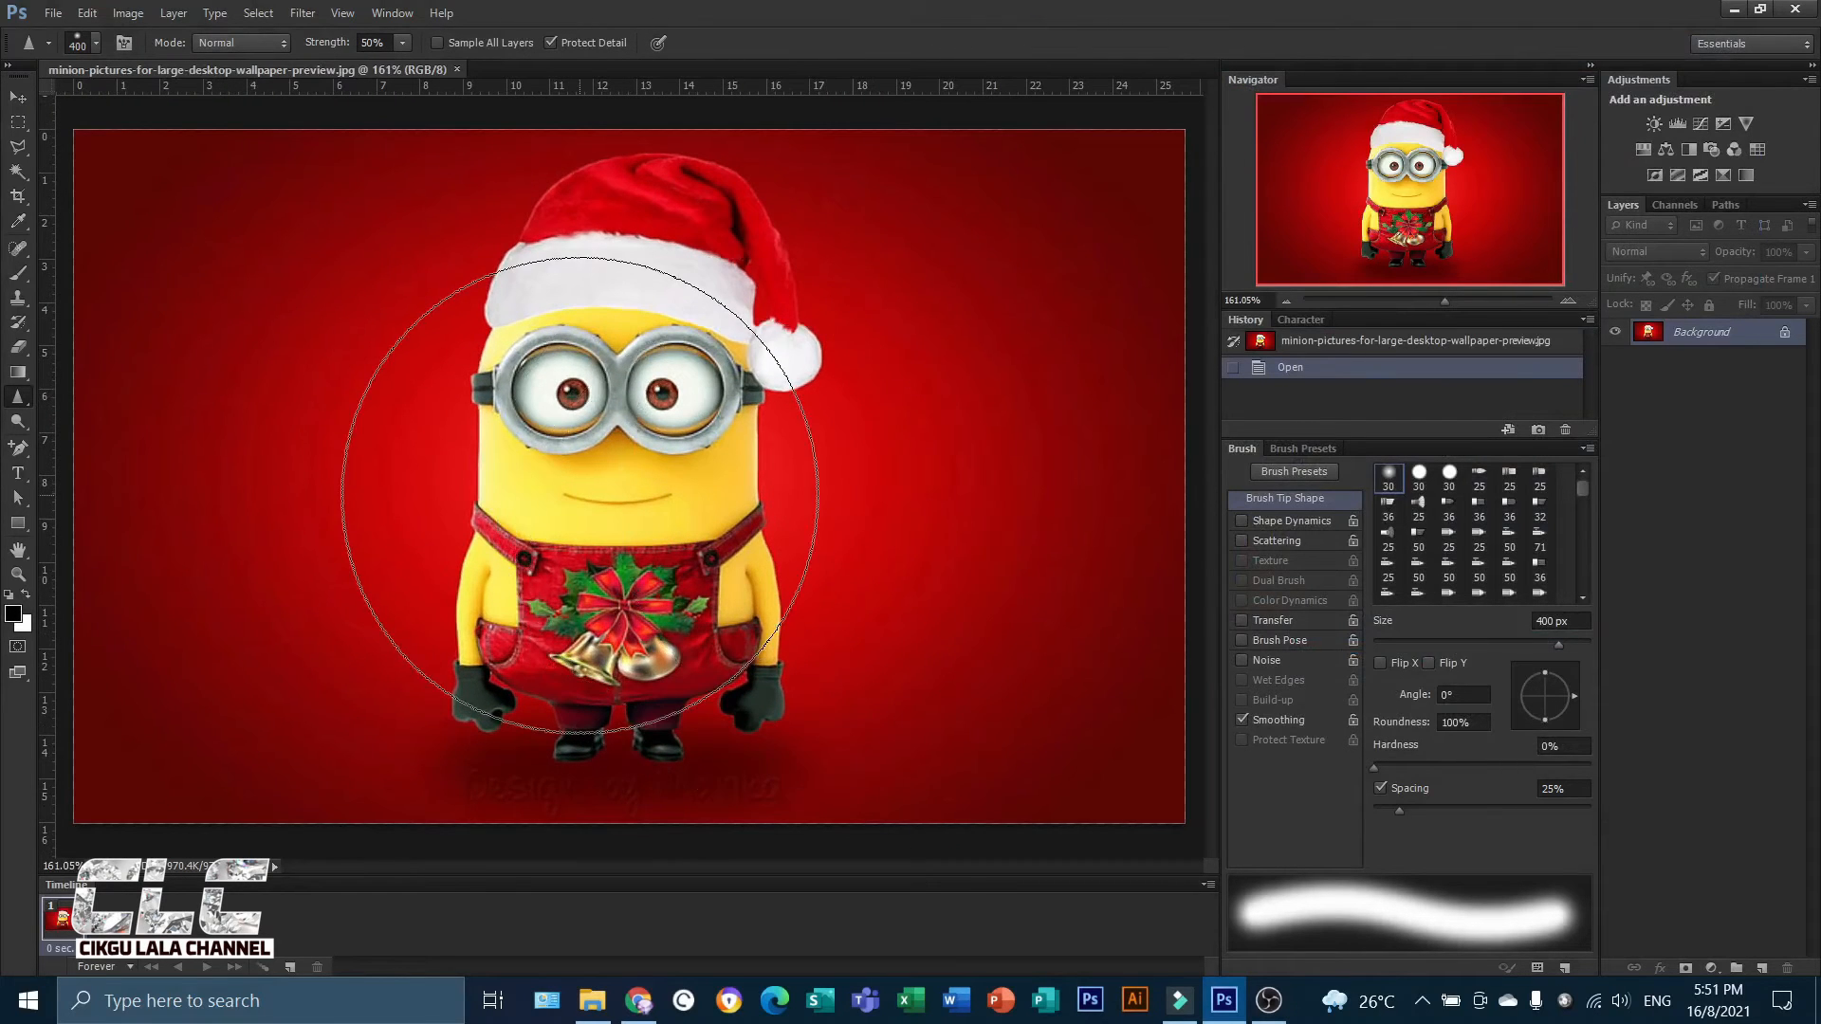
scroll(586, 494, down, 2)
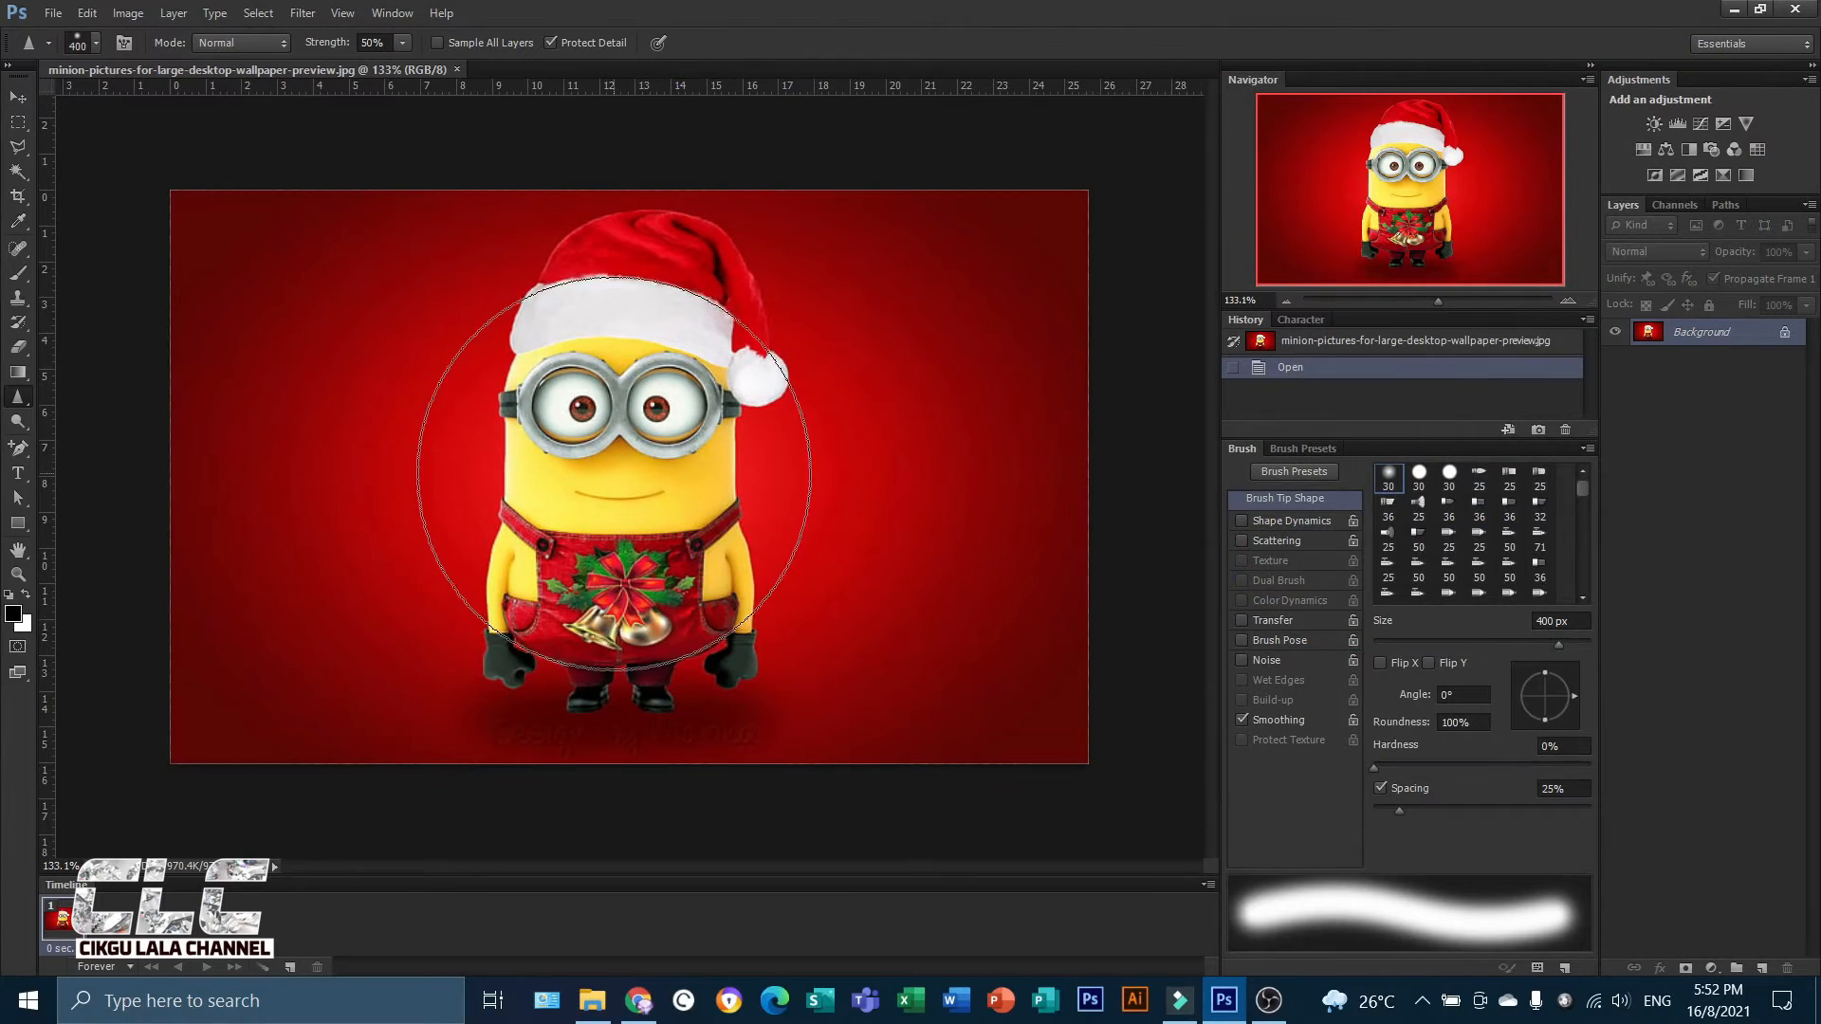
click(128, 12)
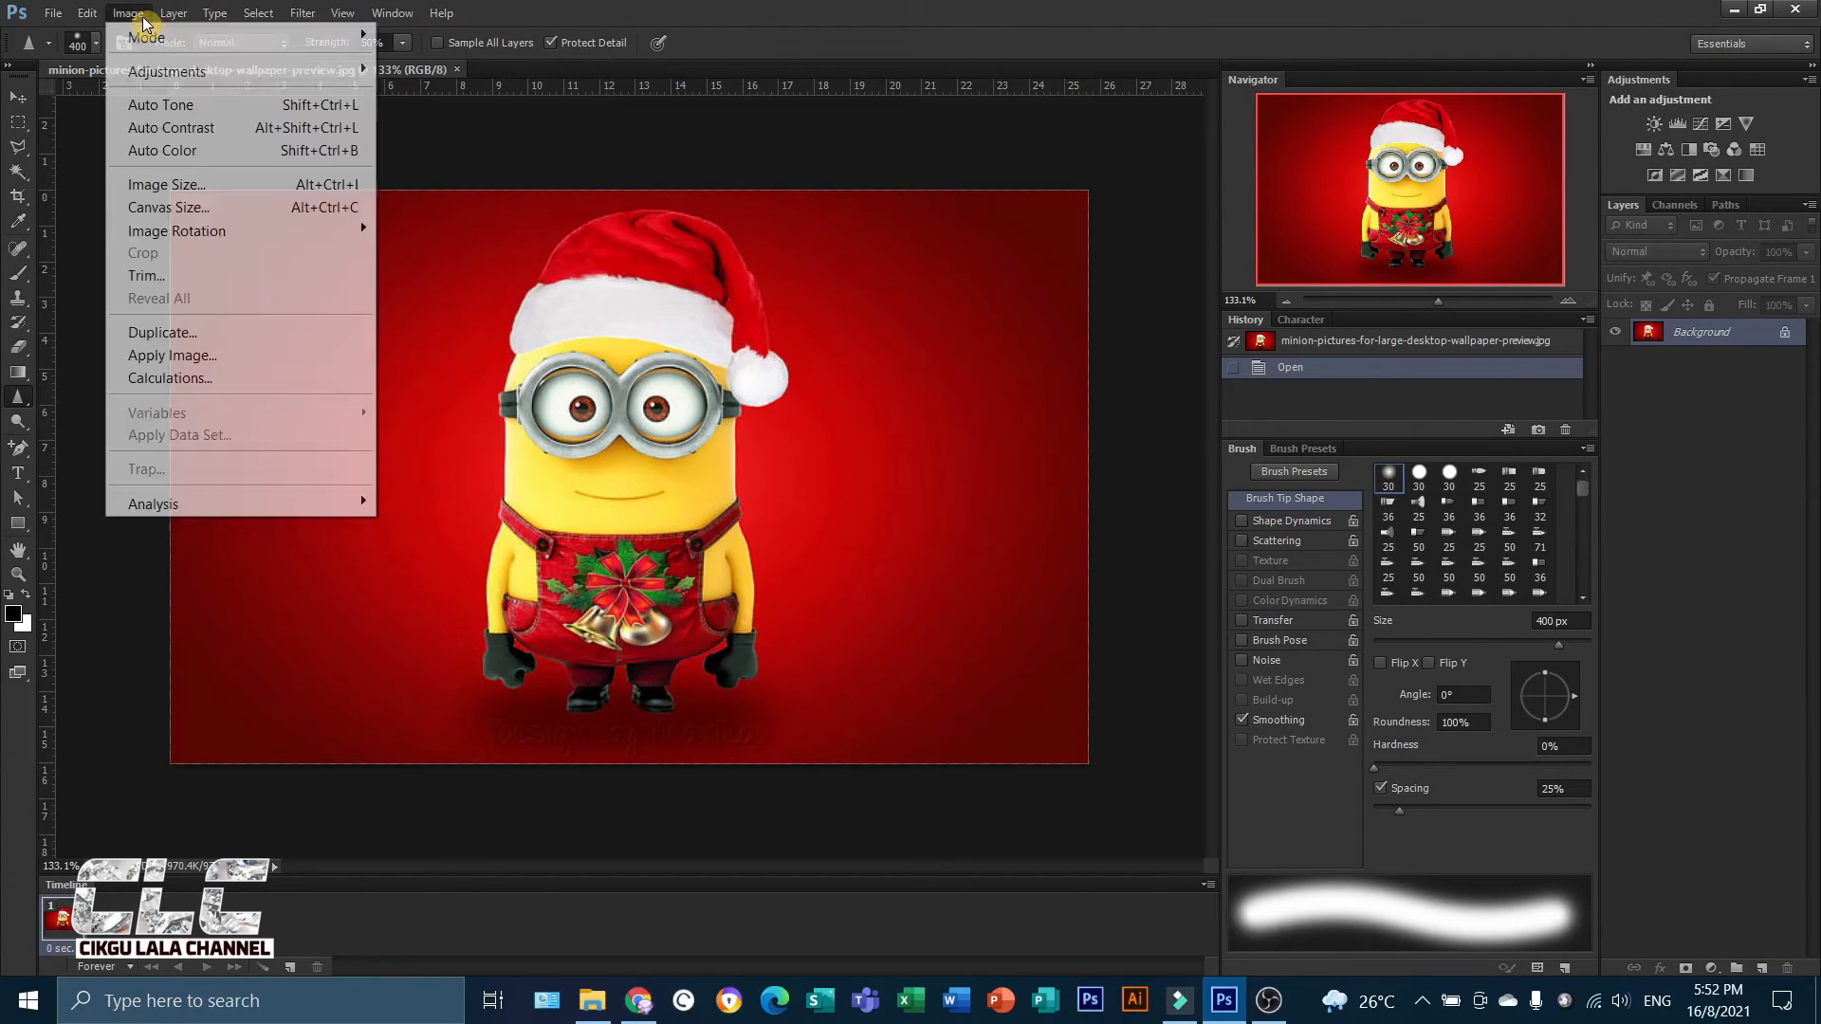
click(166, 181)
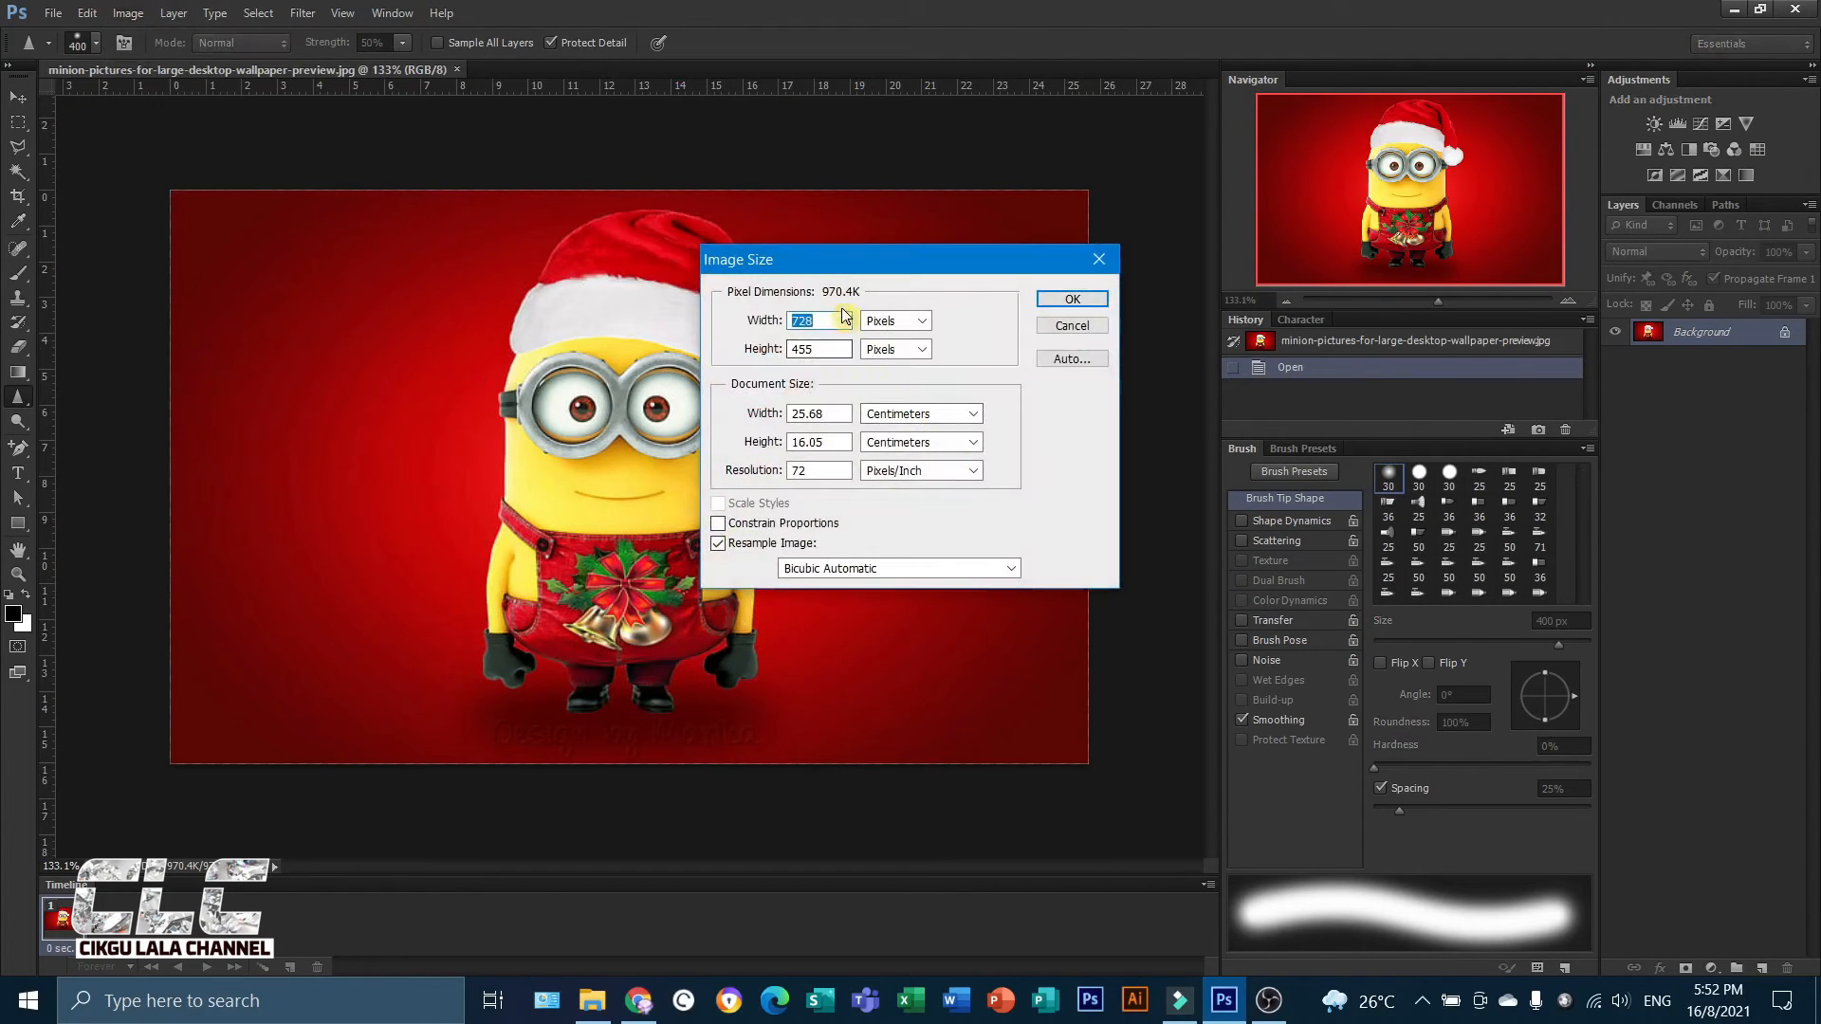
click(1098, 259)
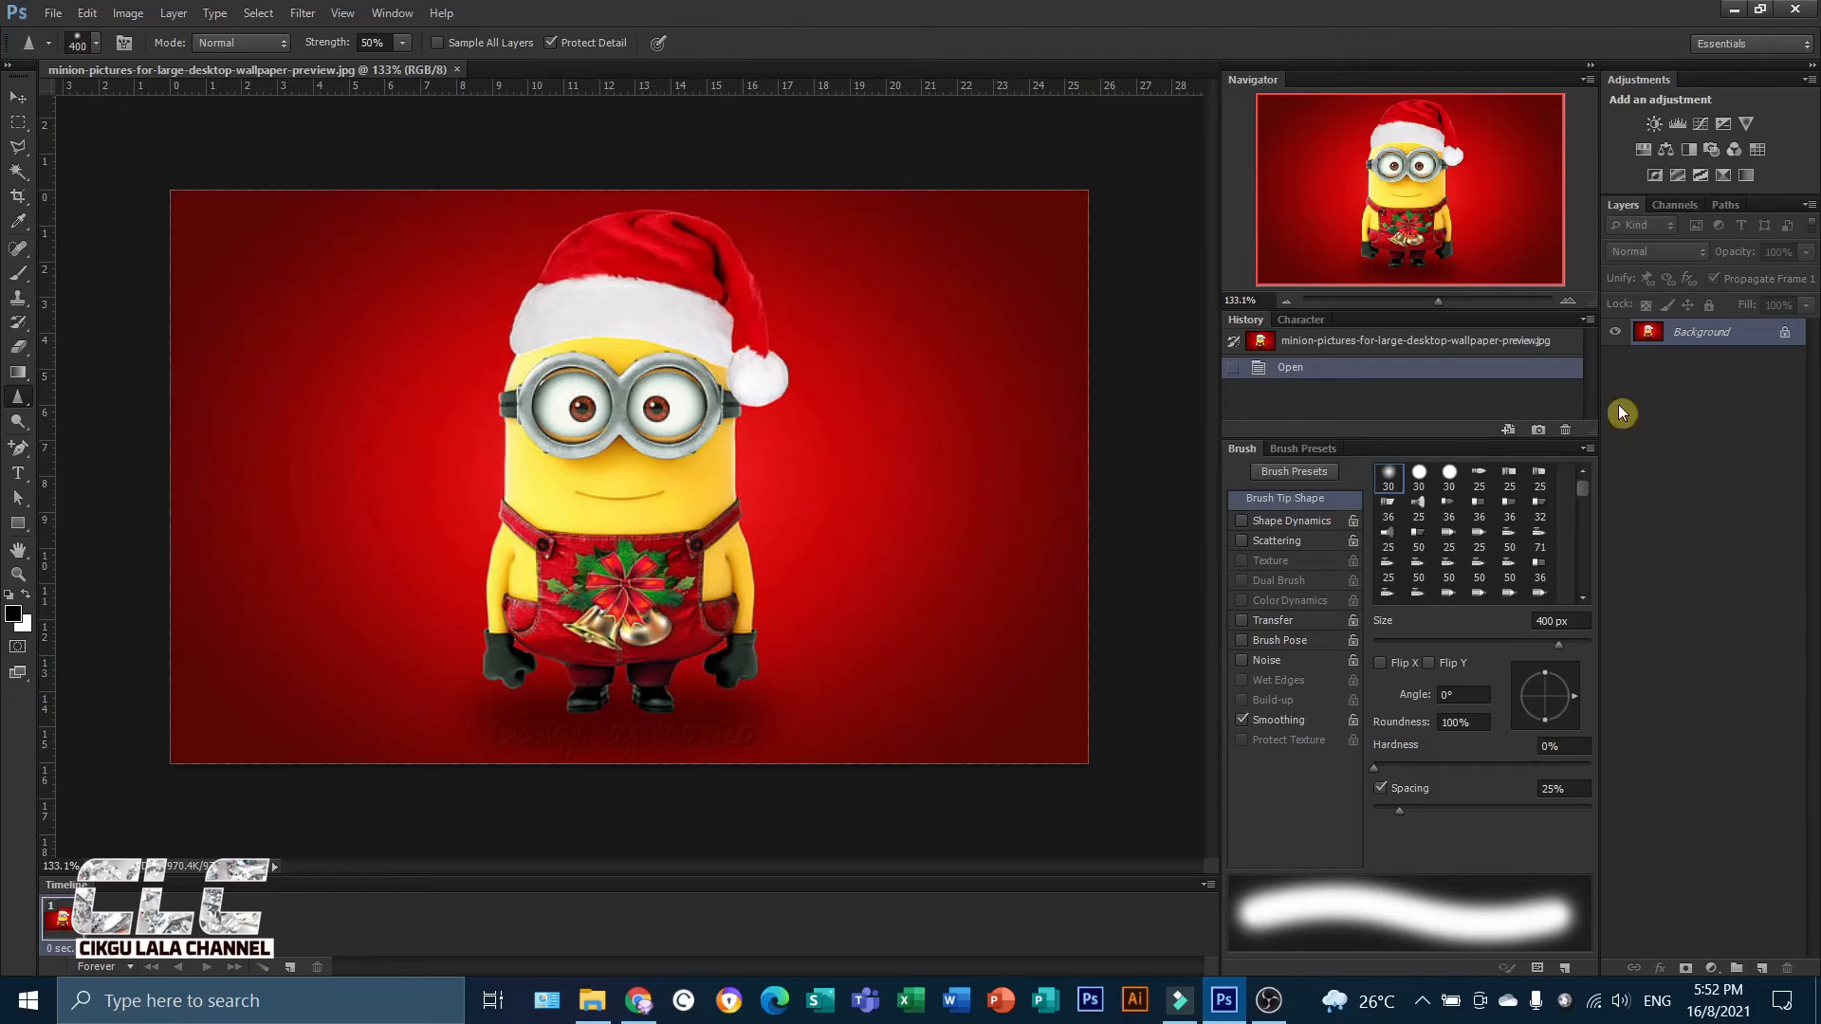
Convert the Background into an editable layer named Layer 0 and duplicate it twice.
double_click(1787, 334)
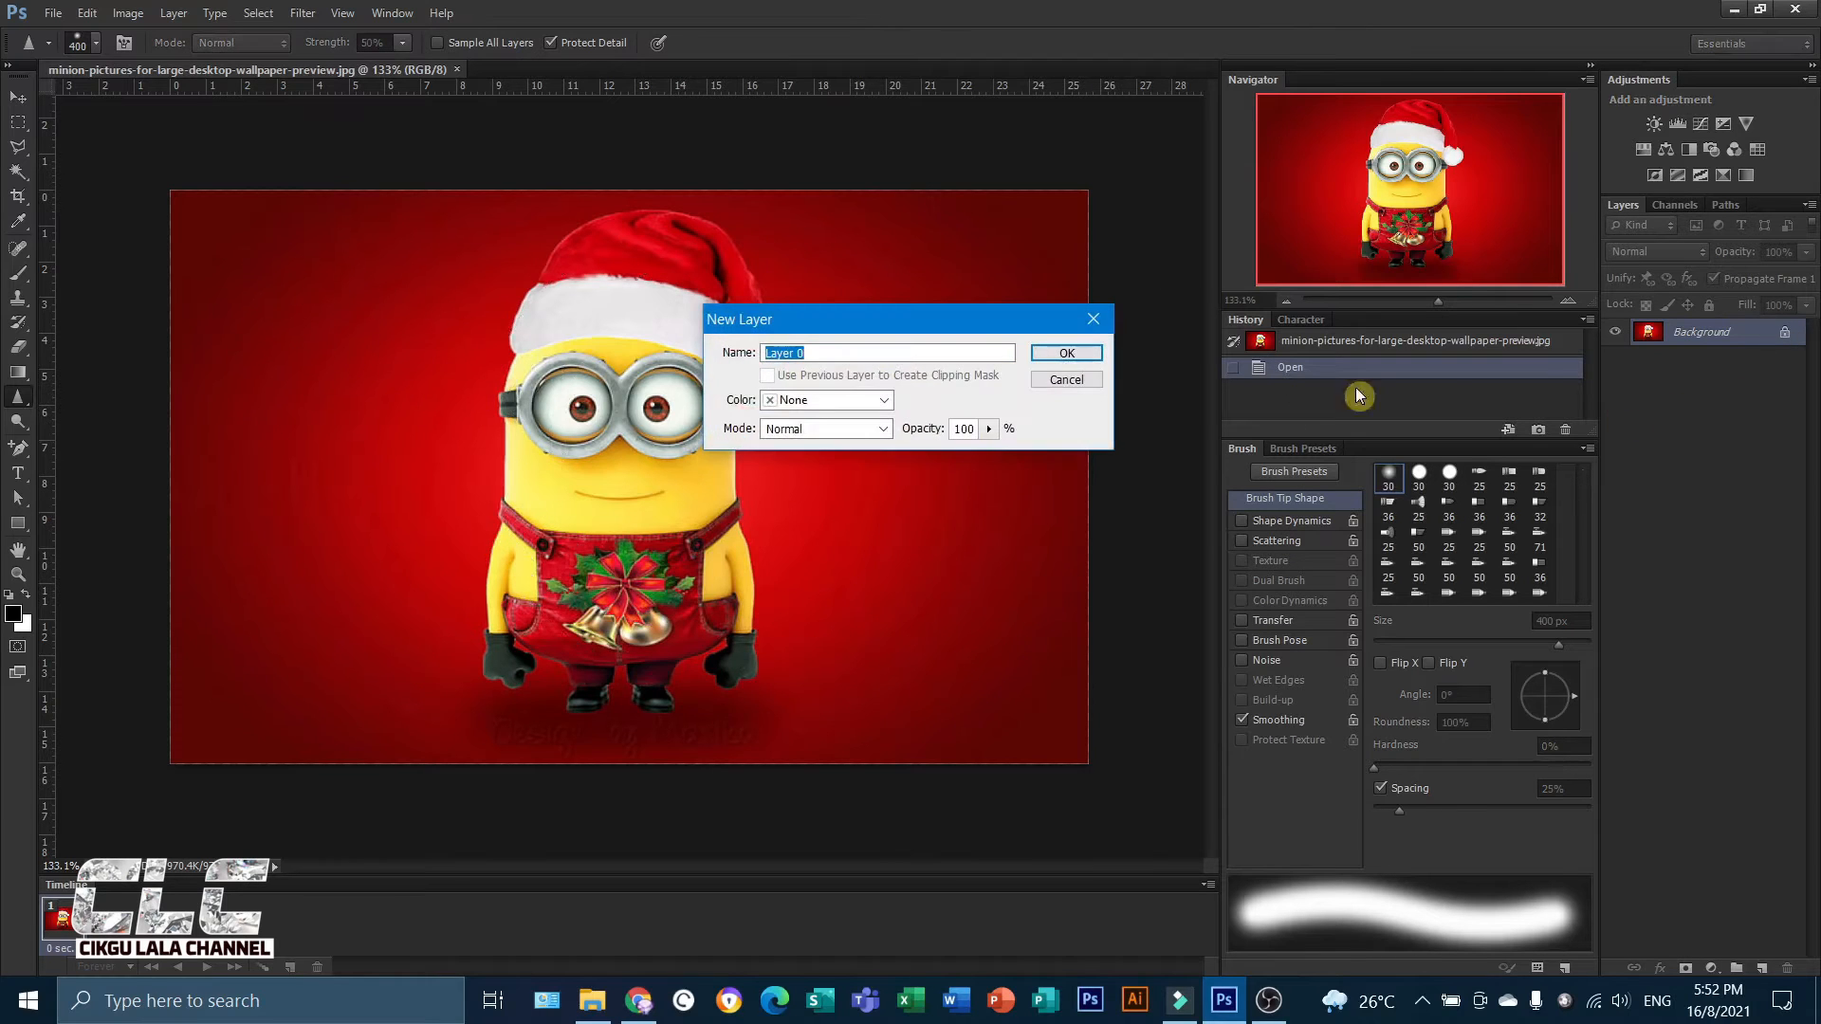
click(1071, 361)
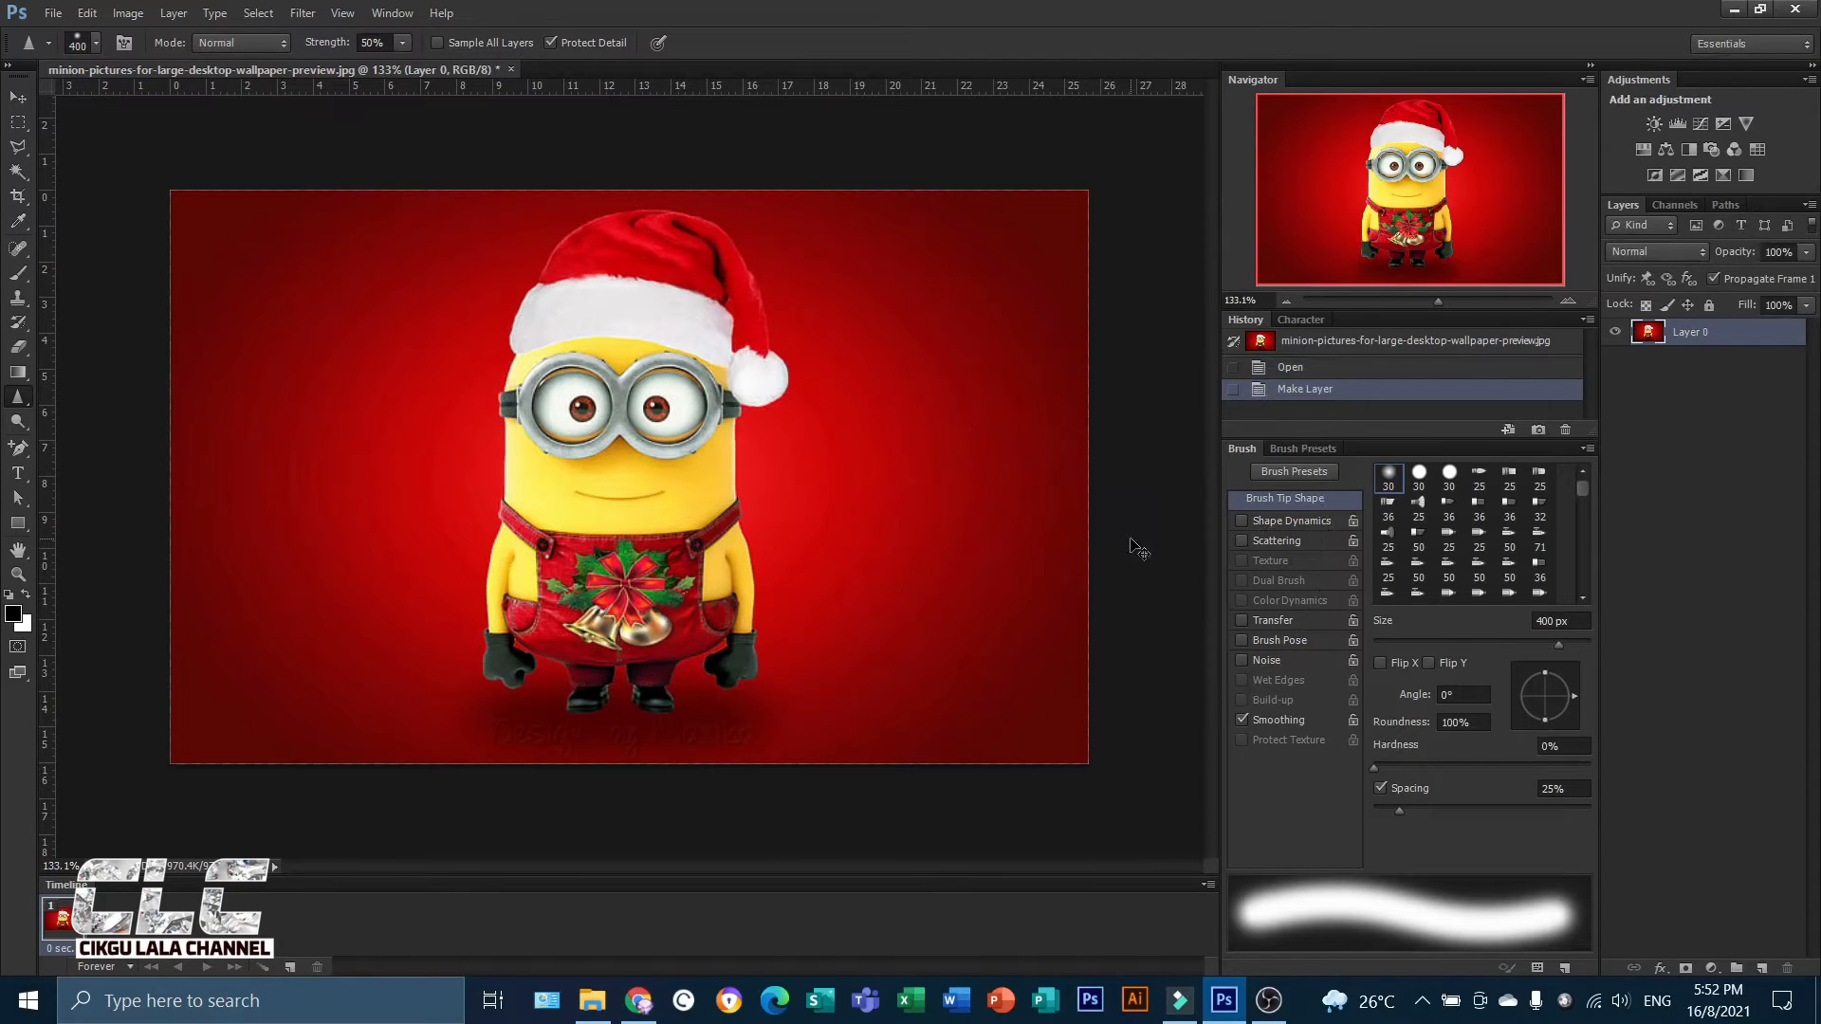
key(ctrl+j)
key(ctrl+j)
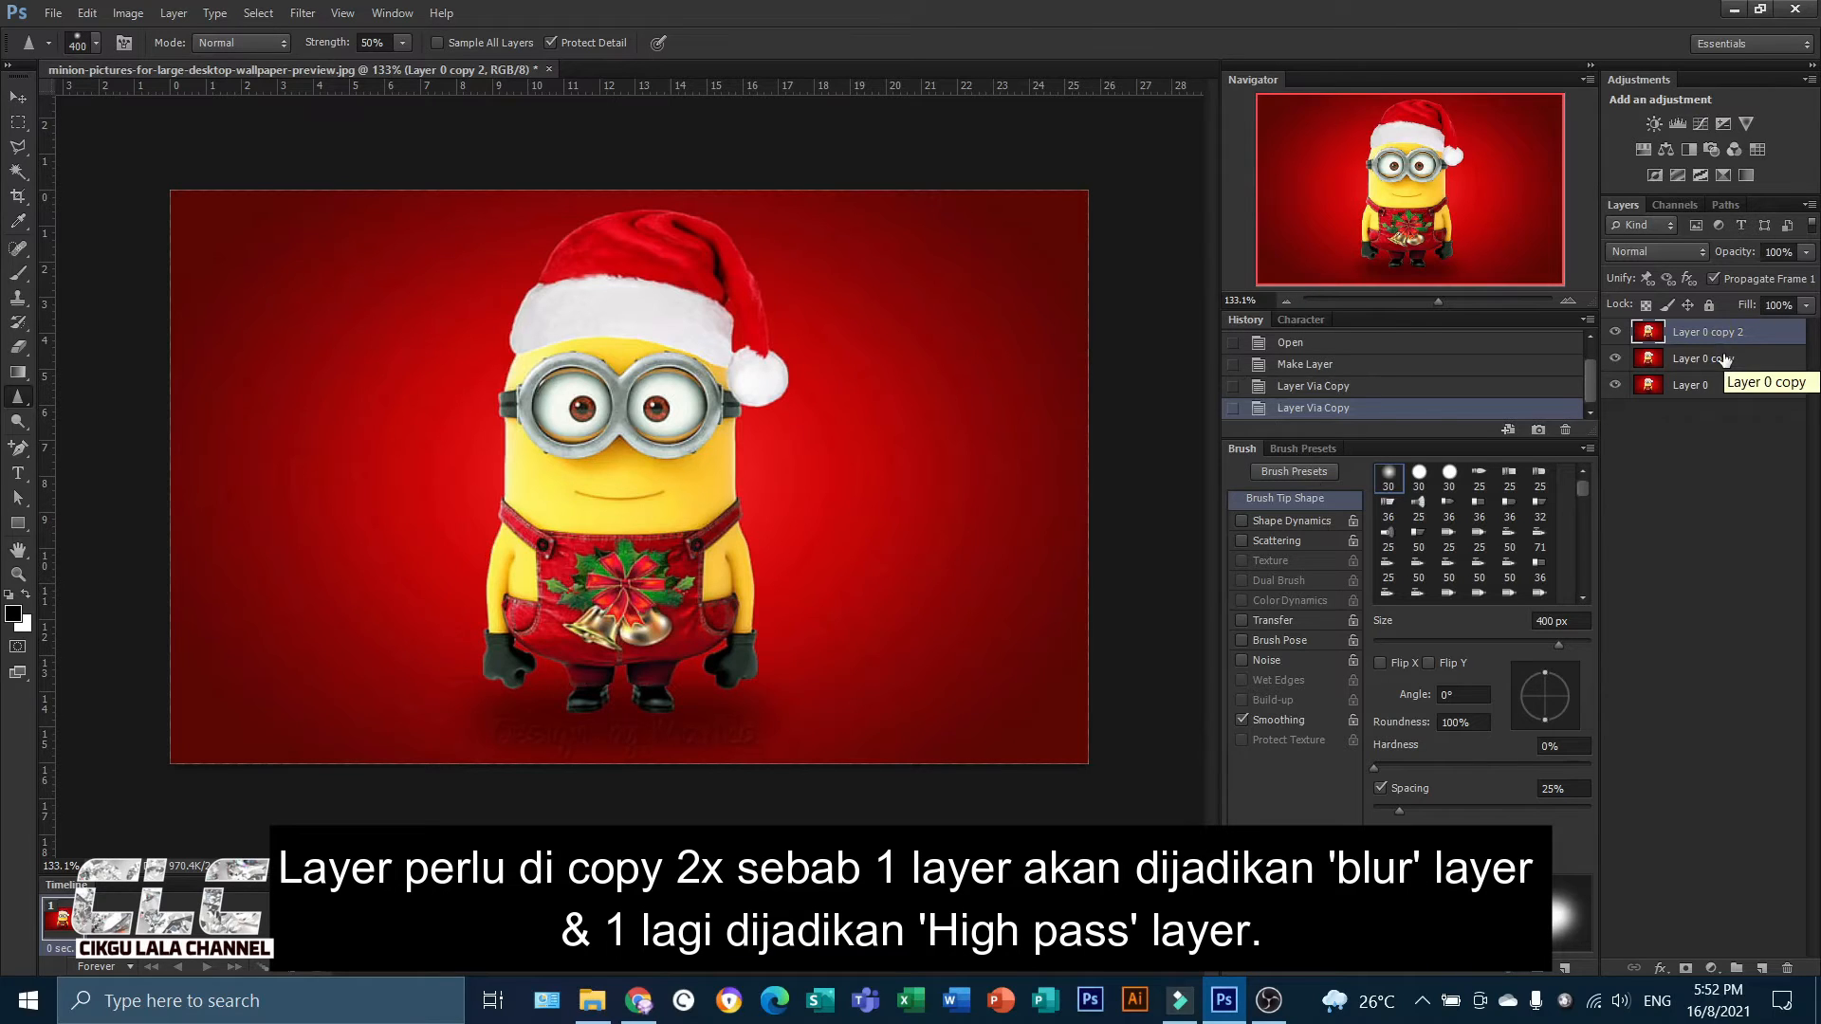
Rename Layer 0 copy as 1 and Layer 0 copy 2 as 2.
double_click(1698, 359)
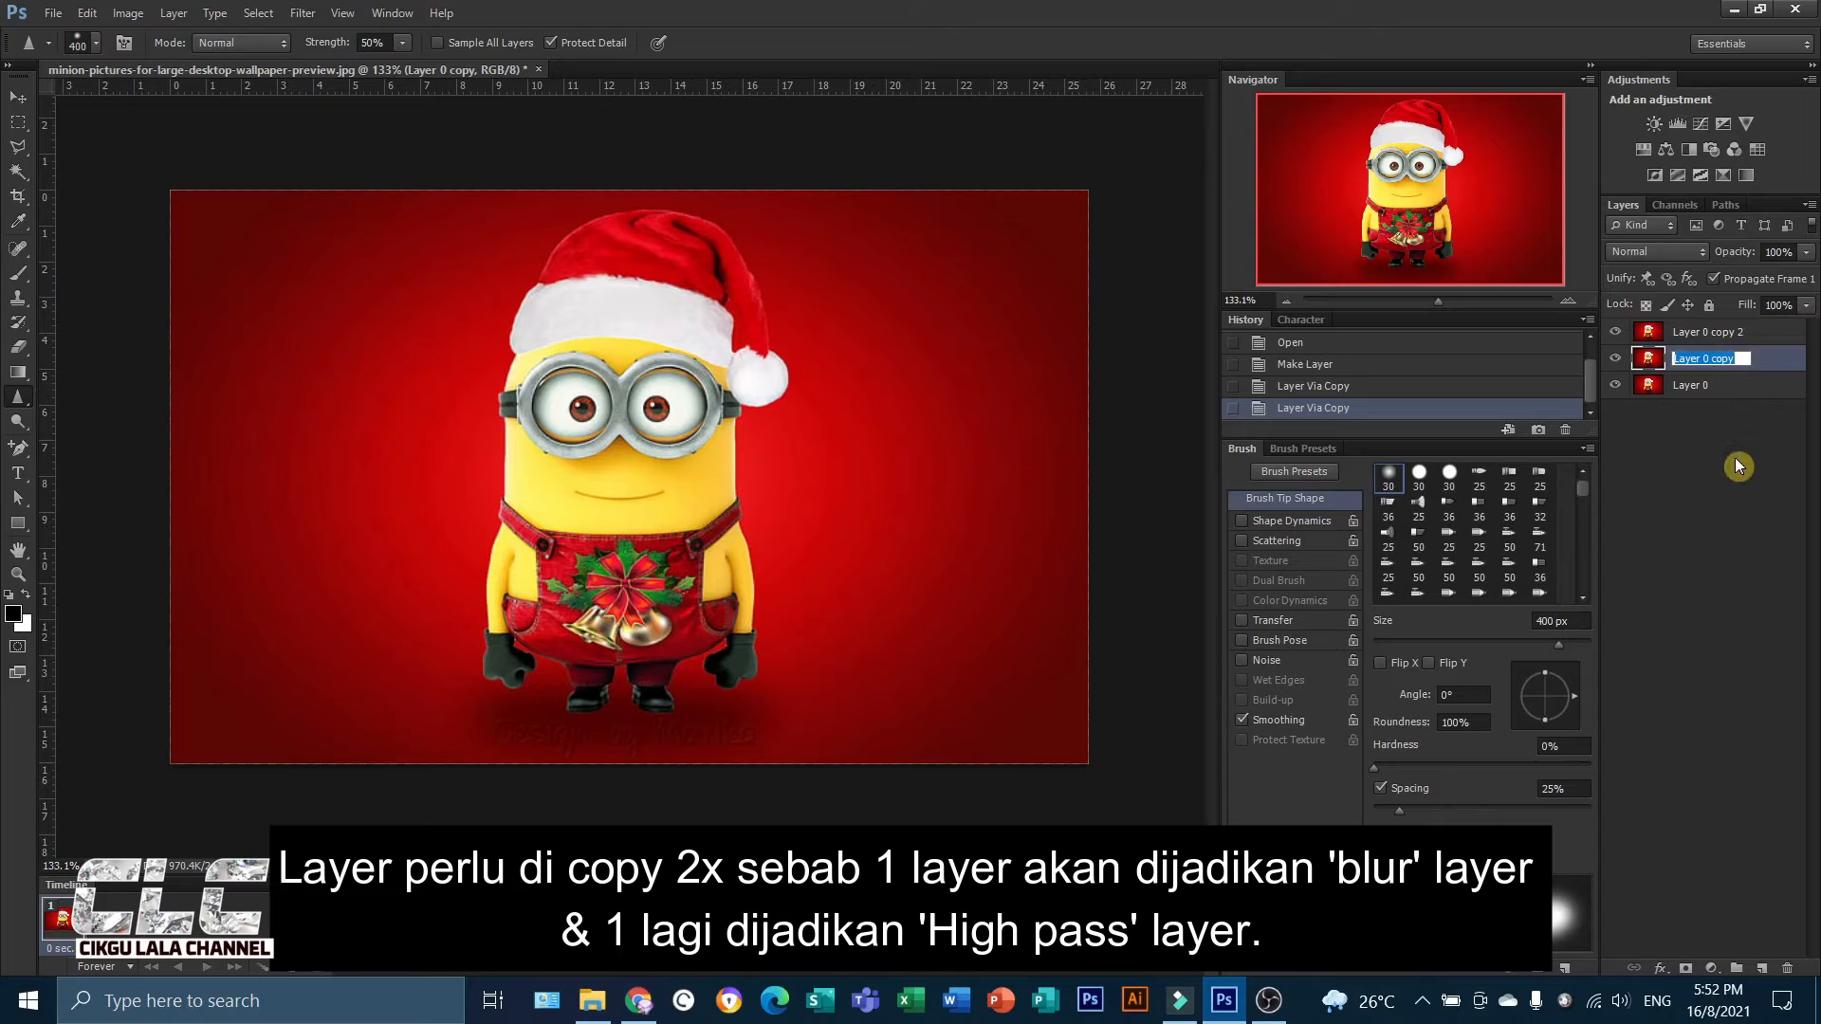
text(1)
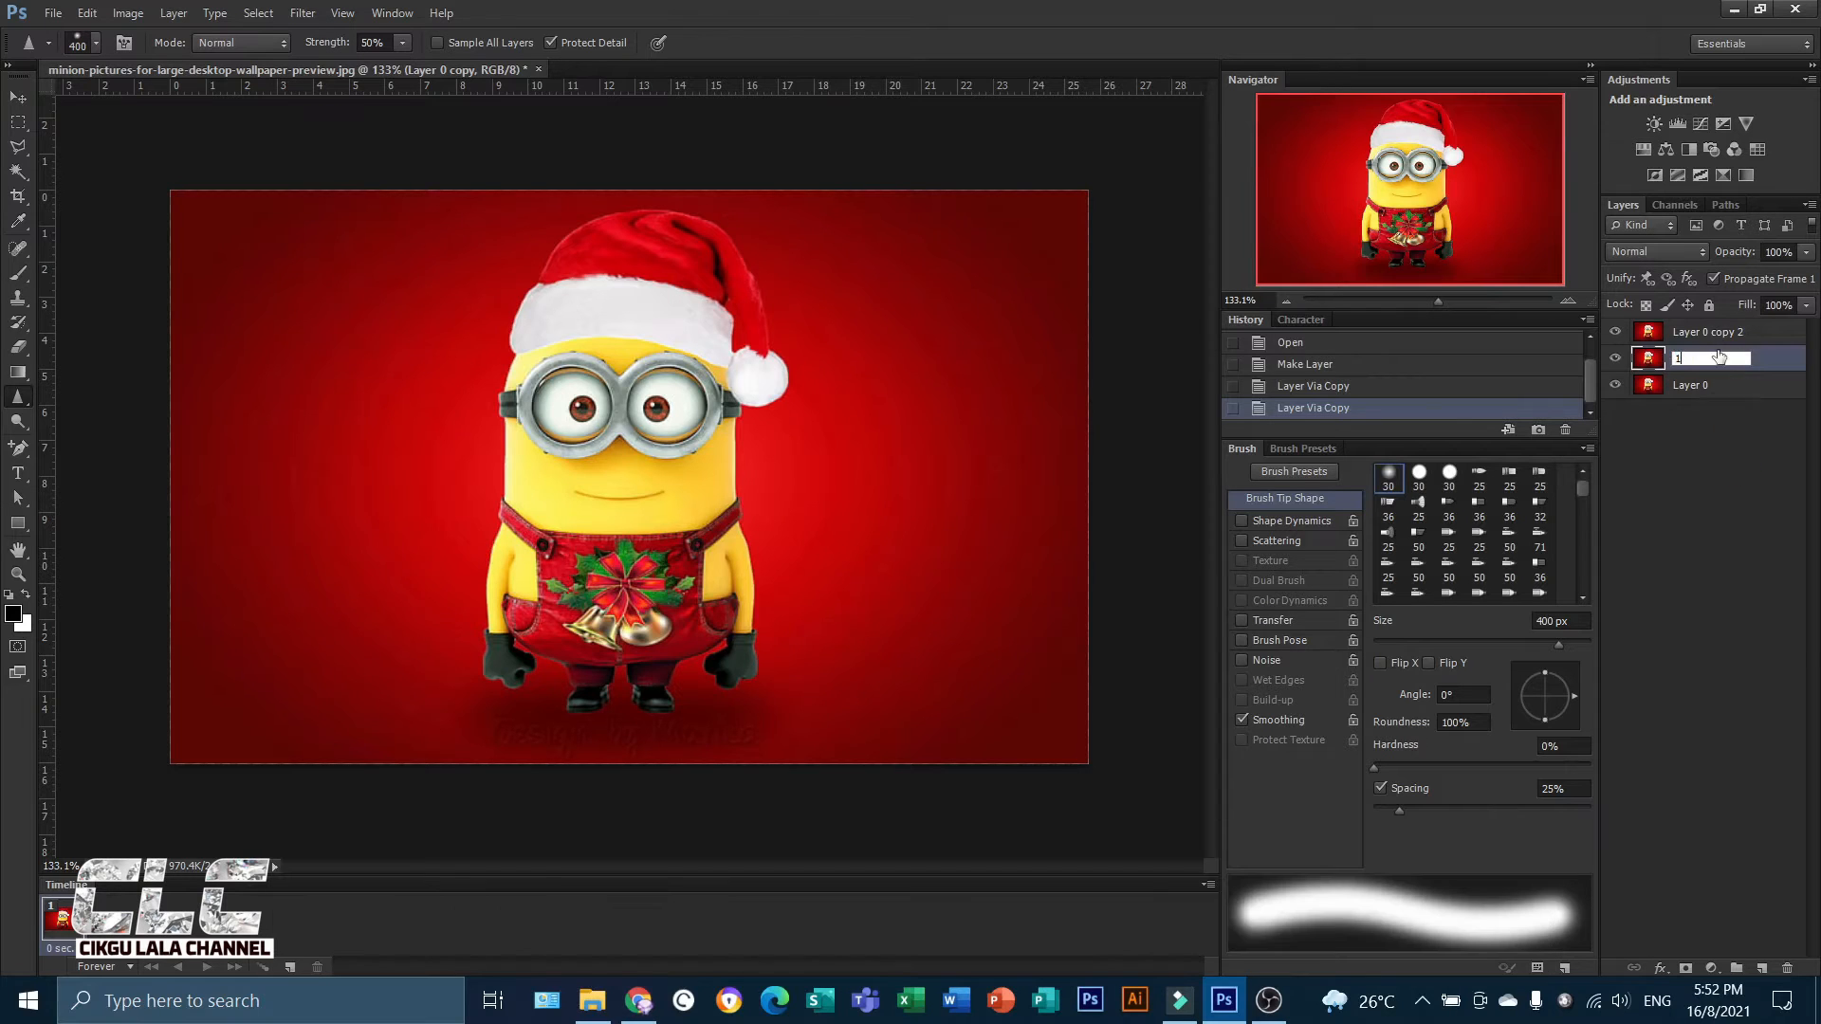
double_click(1720, 332)
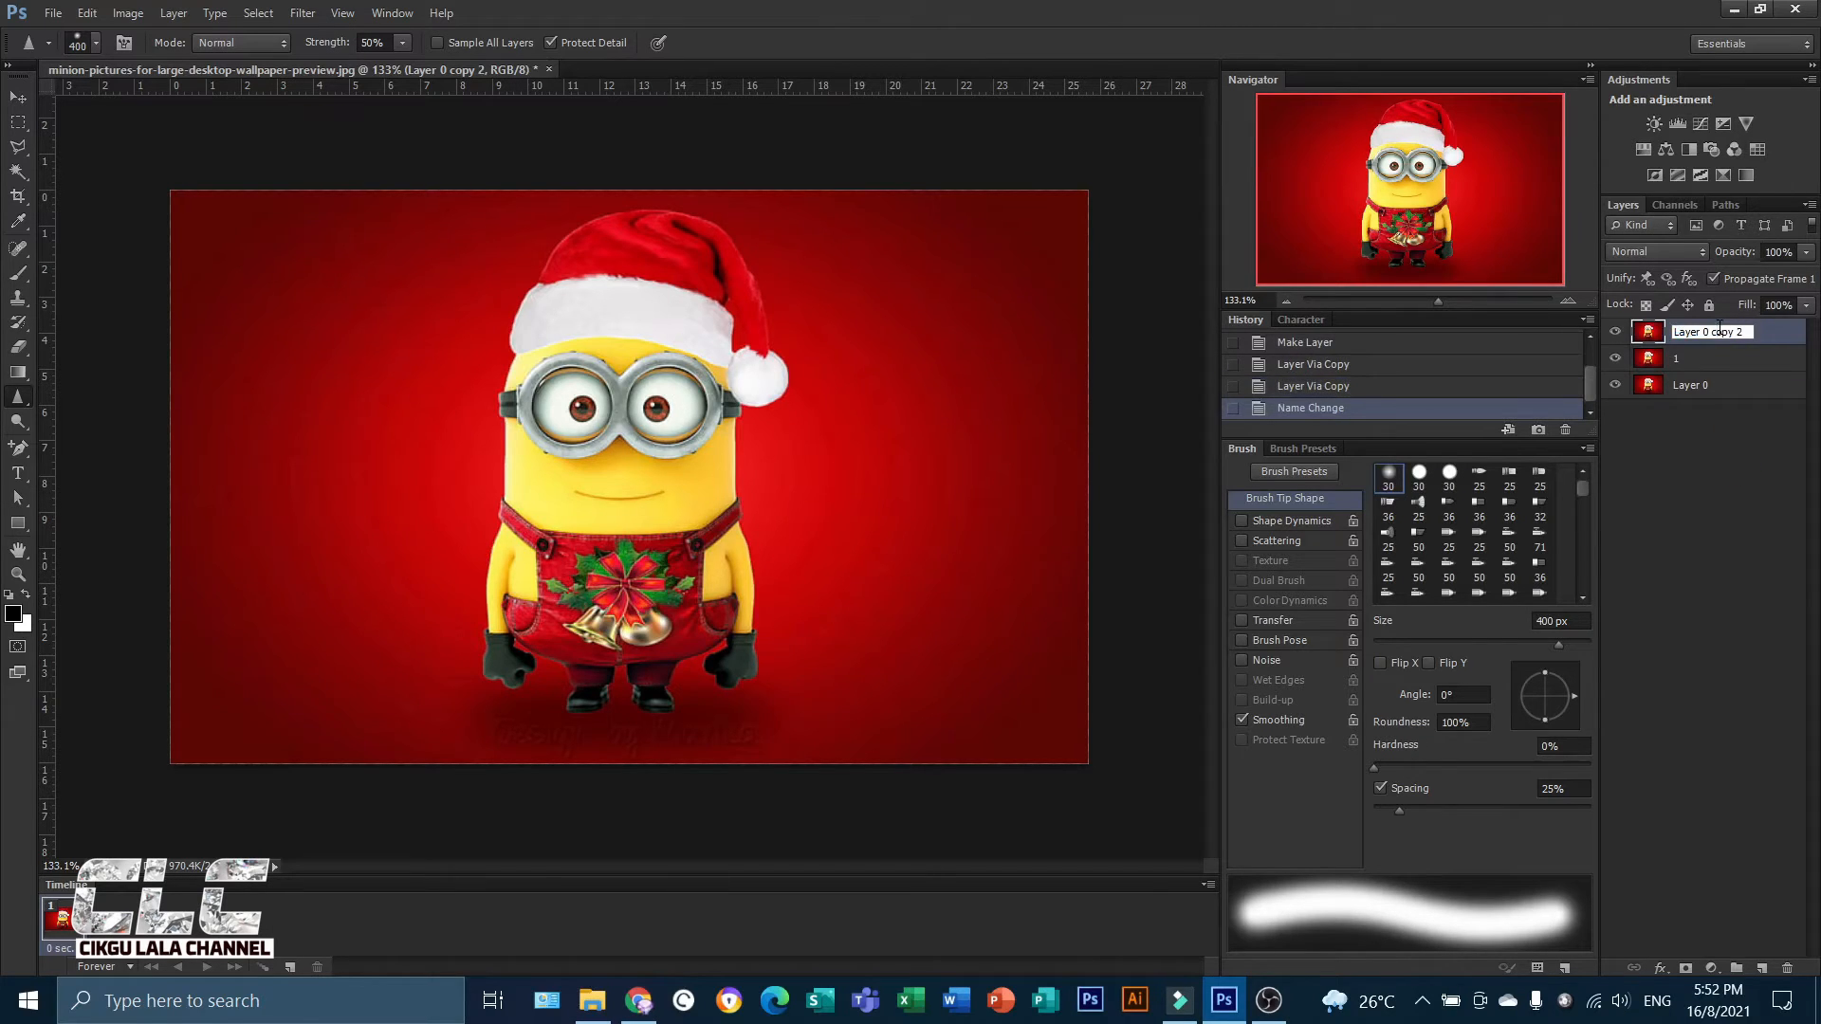
drag(1738, 332, 1636, 320)
text(2)
key(Return)
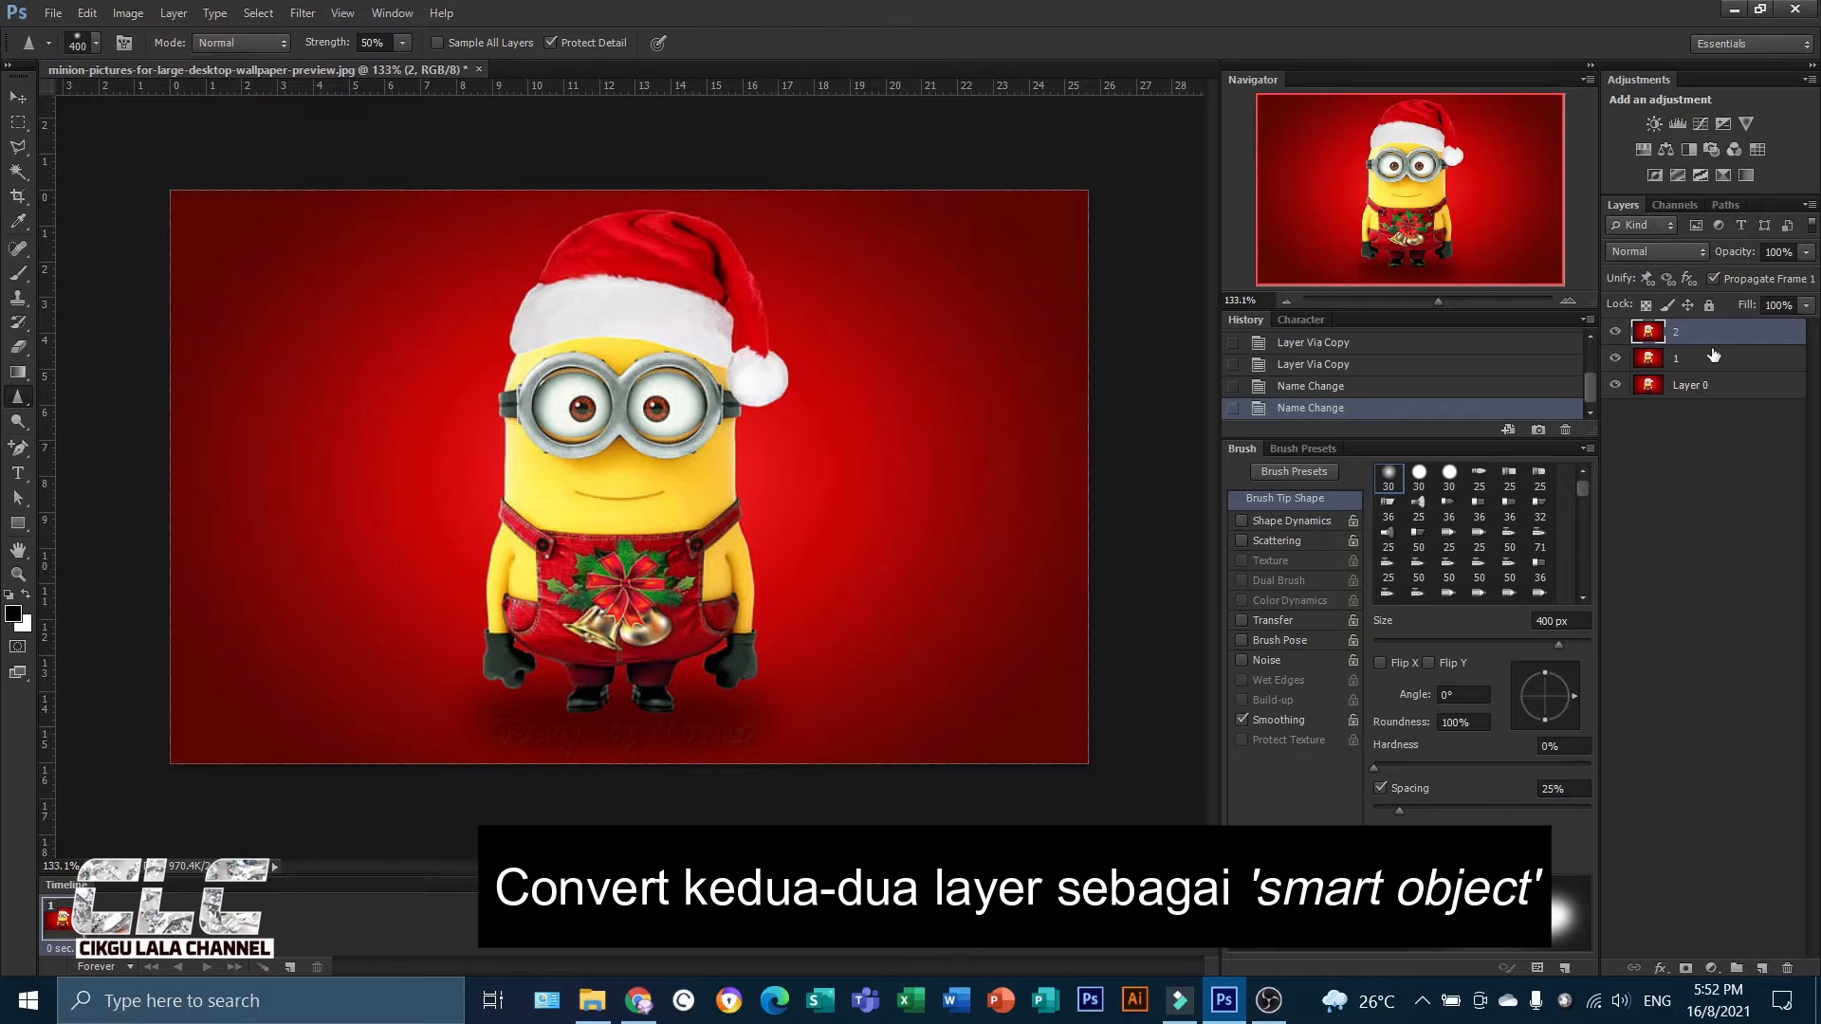
Convert layers 1 and 2 each into a smart object.
right_click(1713, 360)
click(1558, 392)
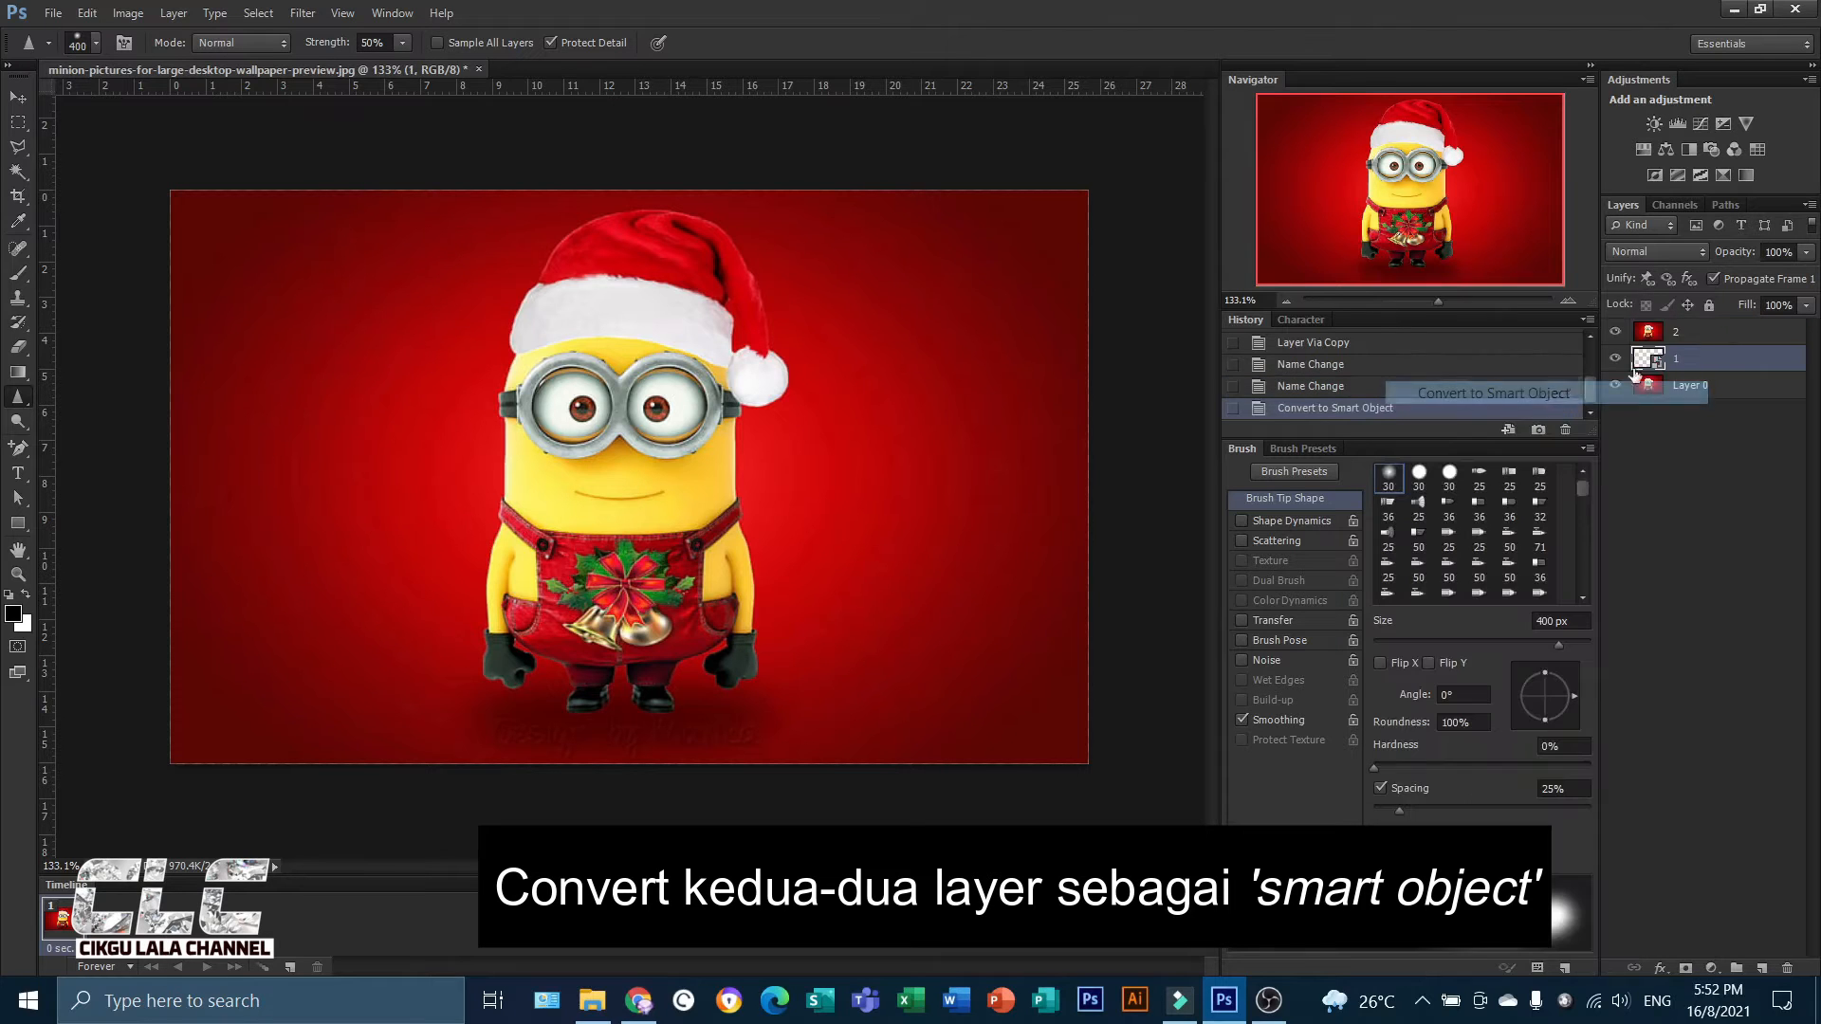
right_click(1707, 336)
click(1556, 393)
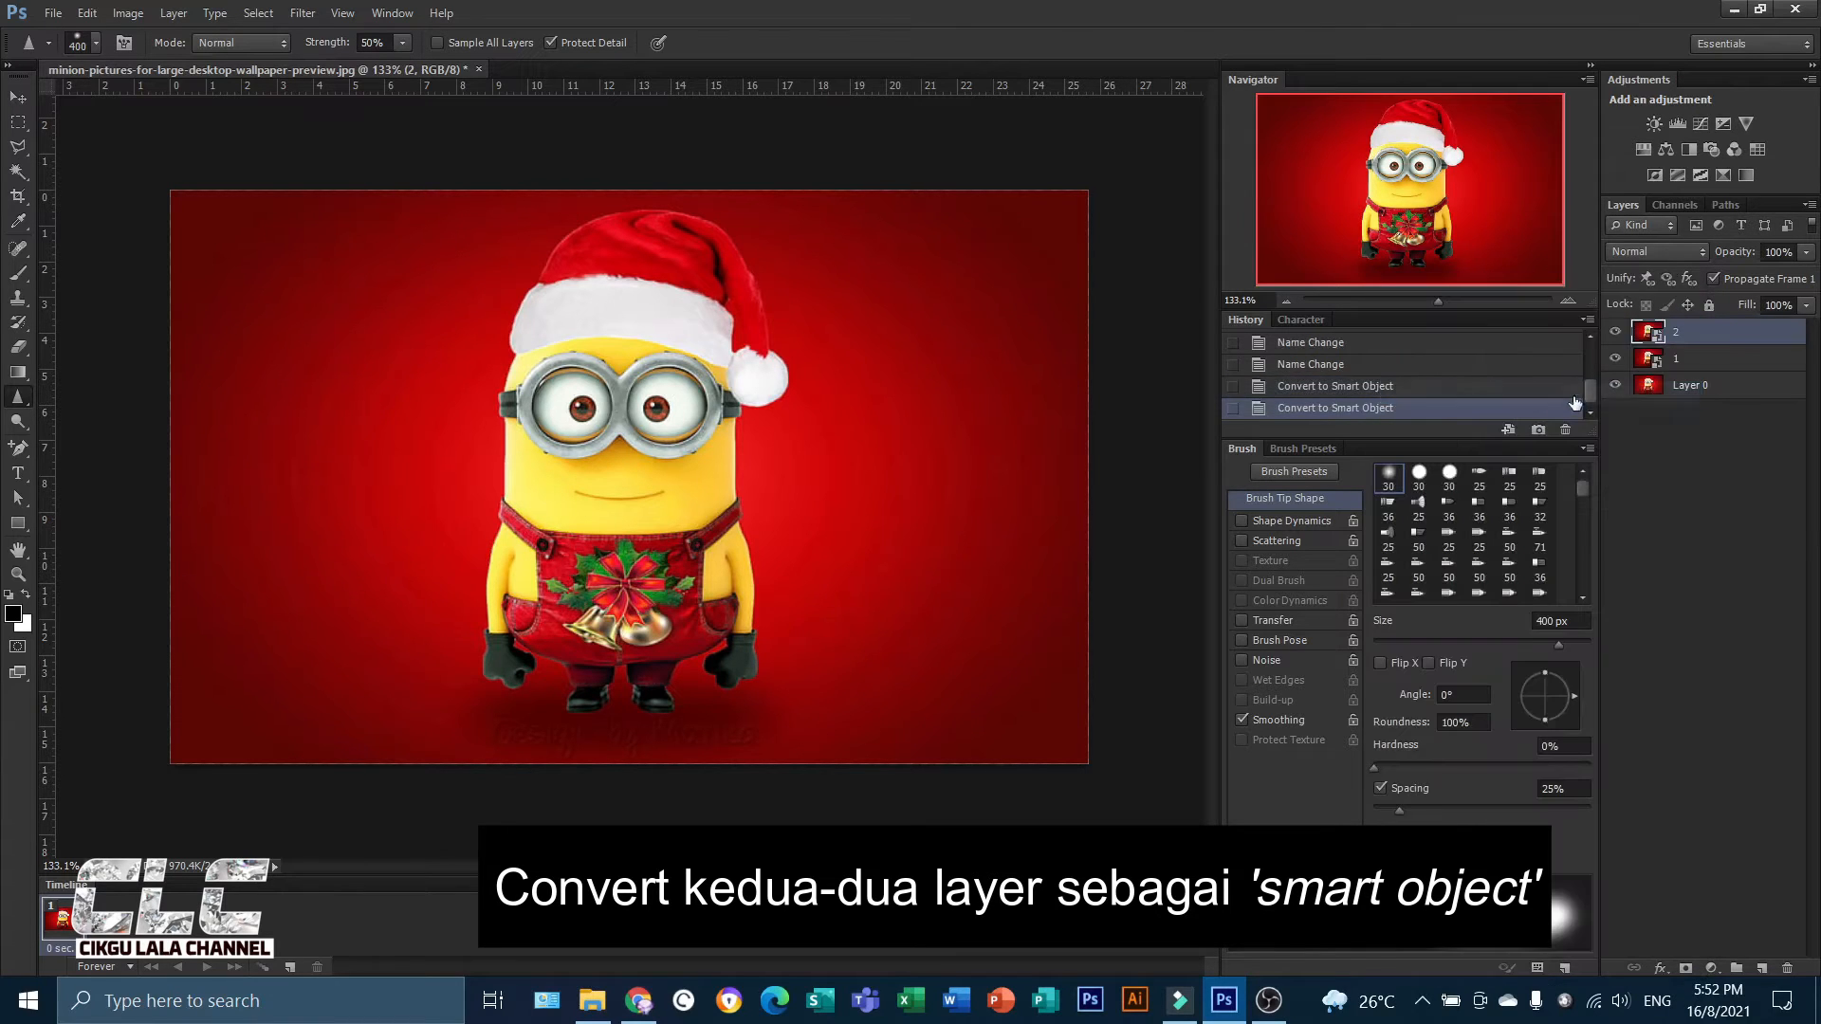
Rename layer 1 as blur and layer 2 as hight pass.
click(1694, 368)
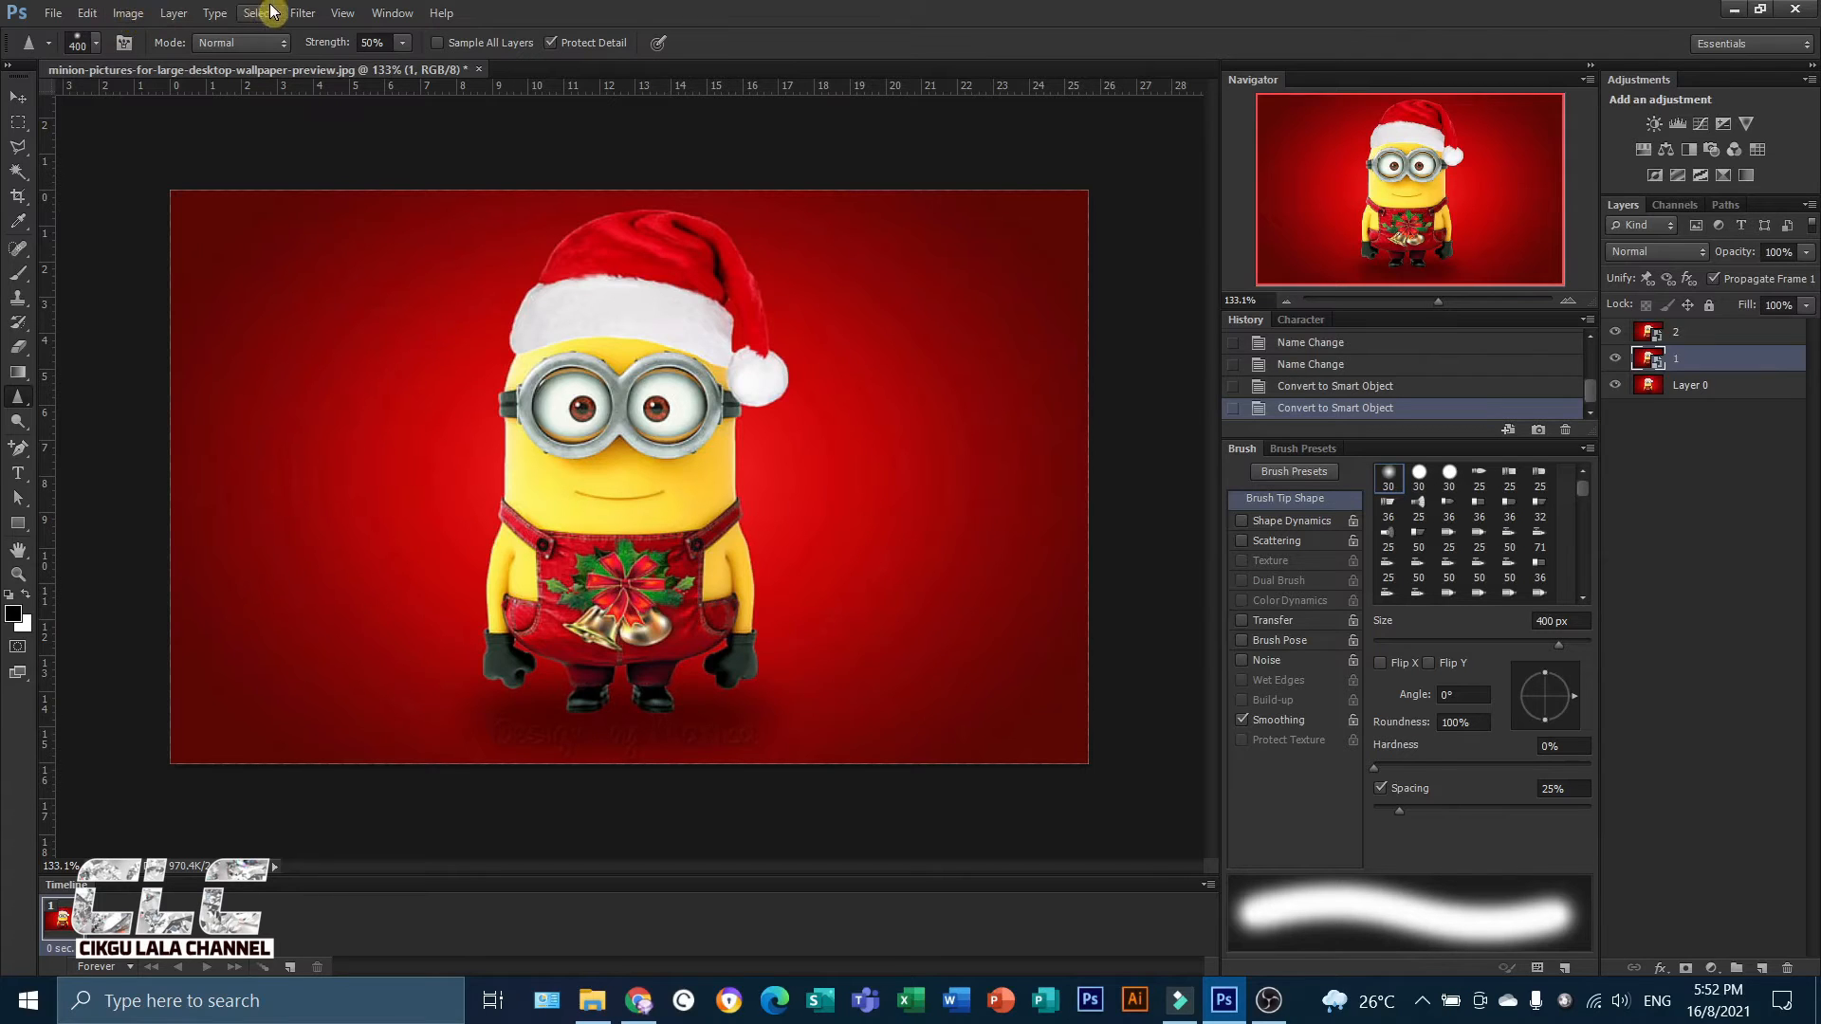
click(302, 14)
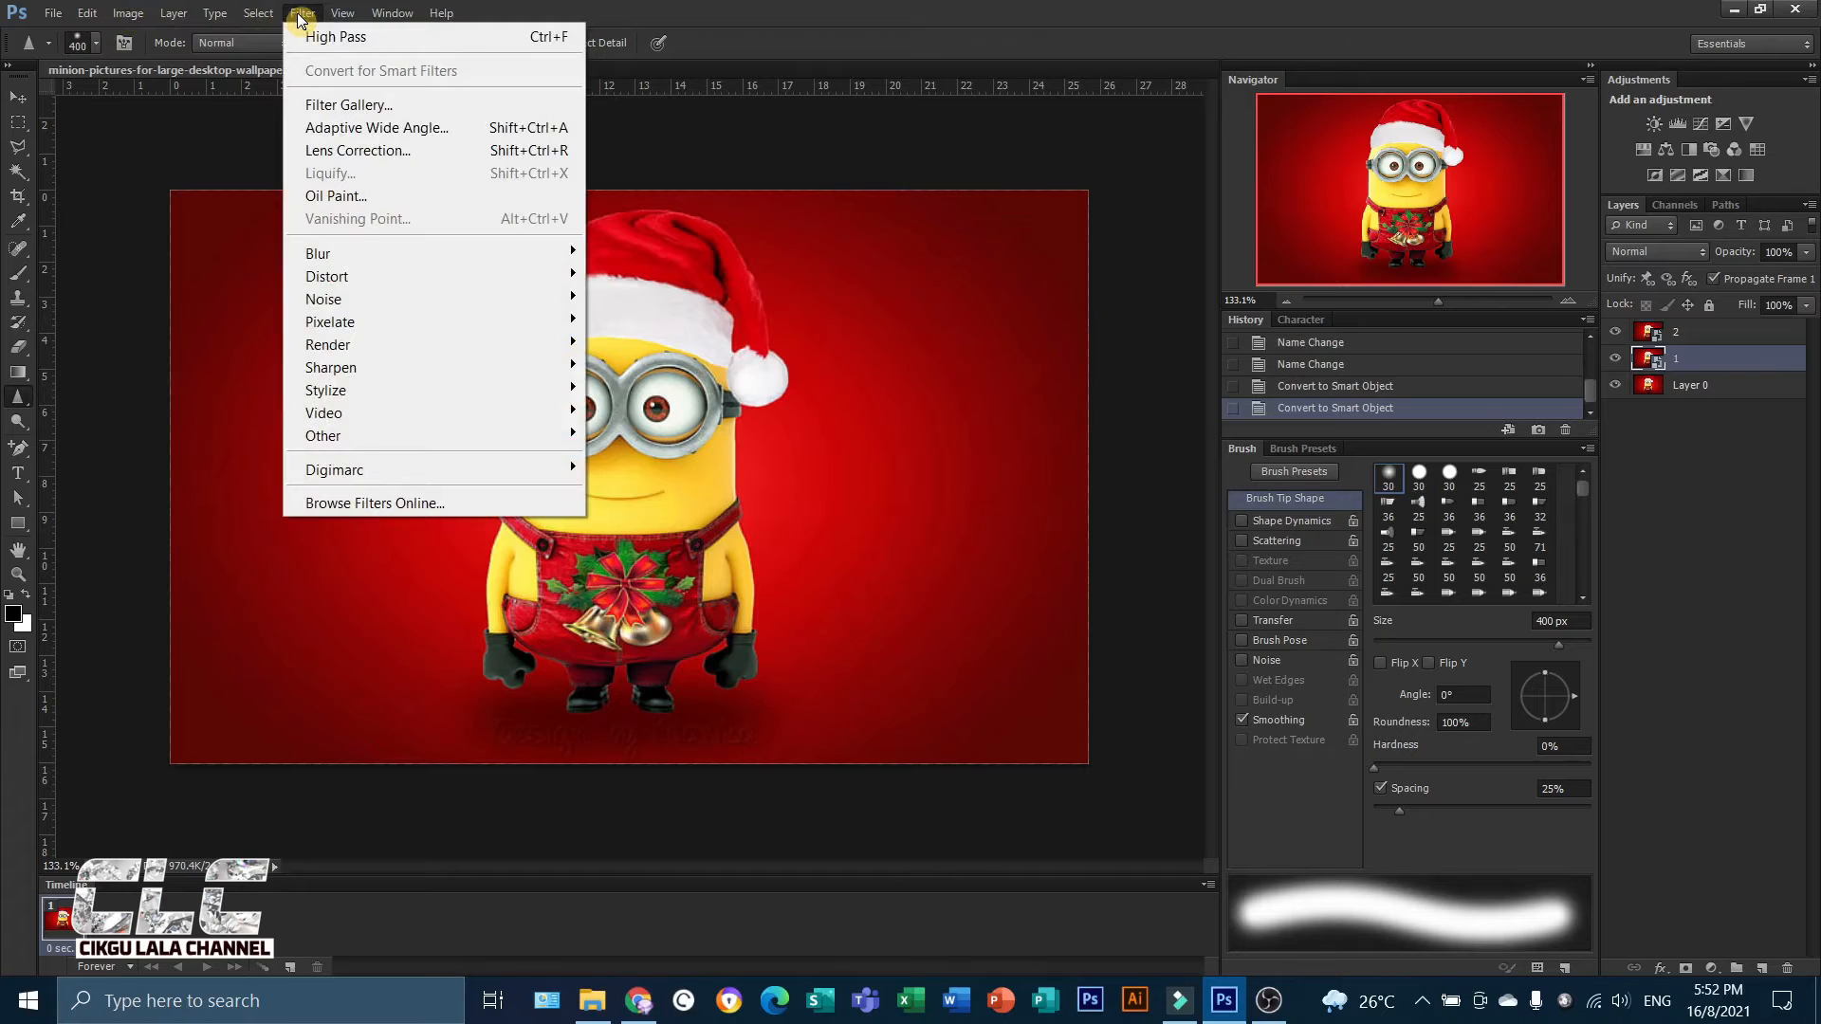
key(Escape)
click(1682, 366)
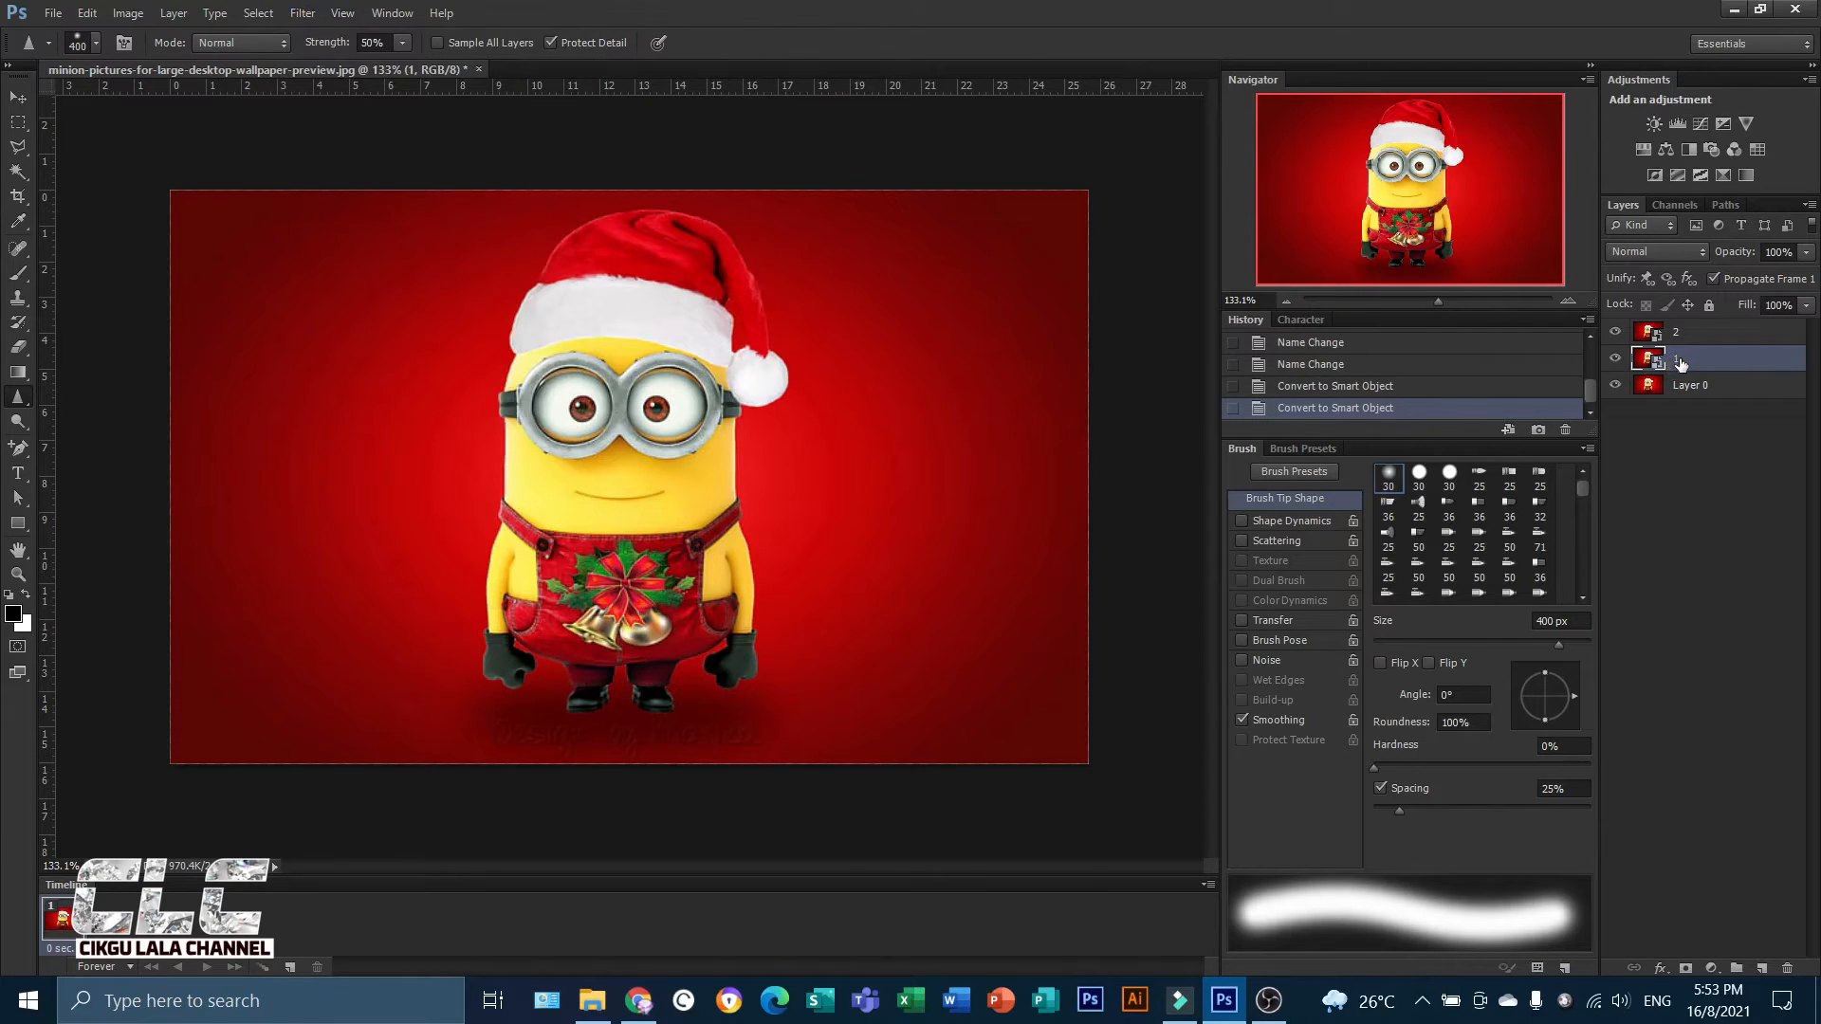
double_click(1680, 360)
text(blur)
double_click(1676, 332)
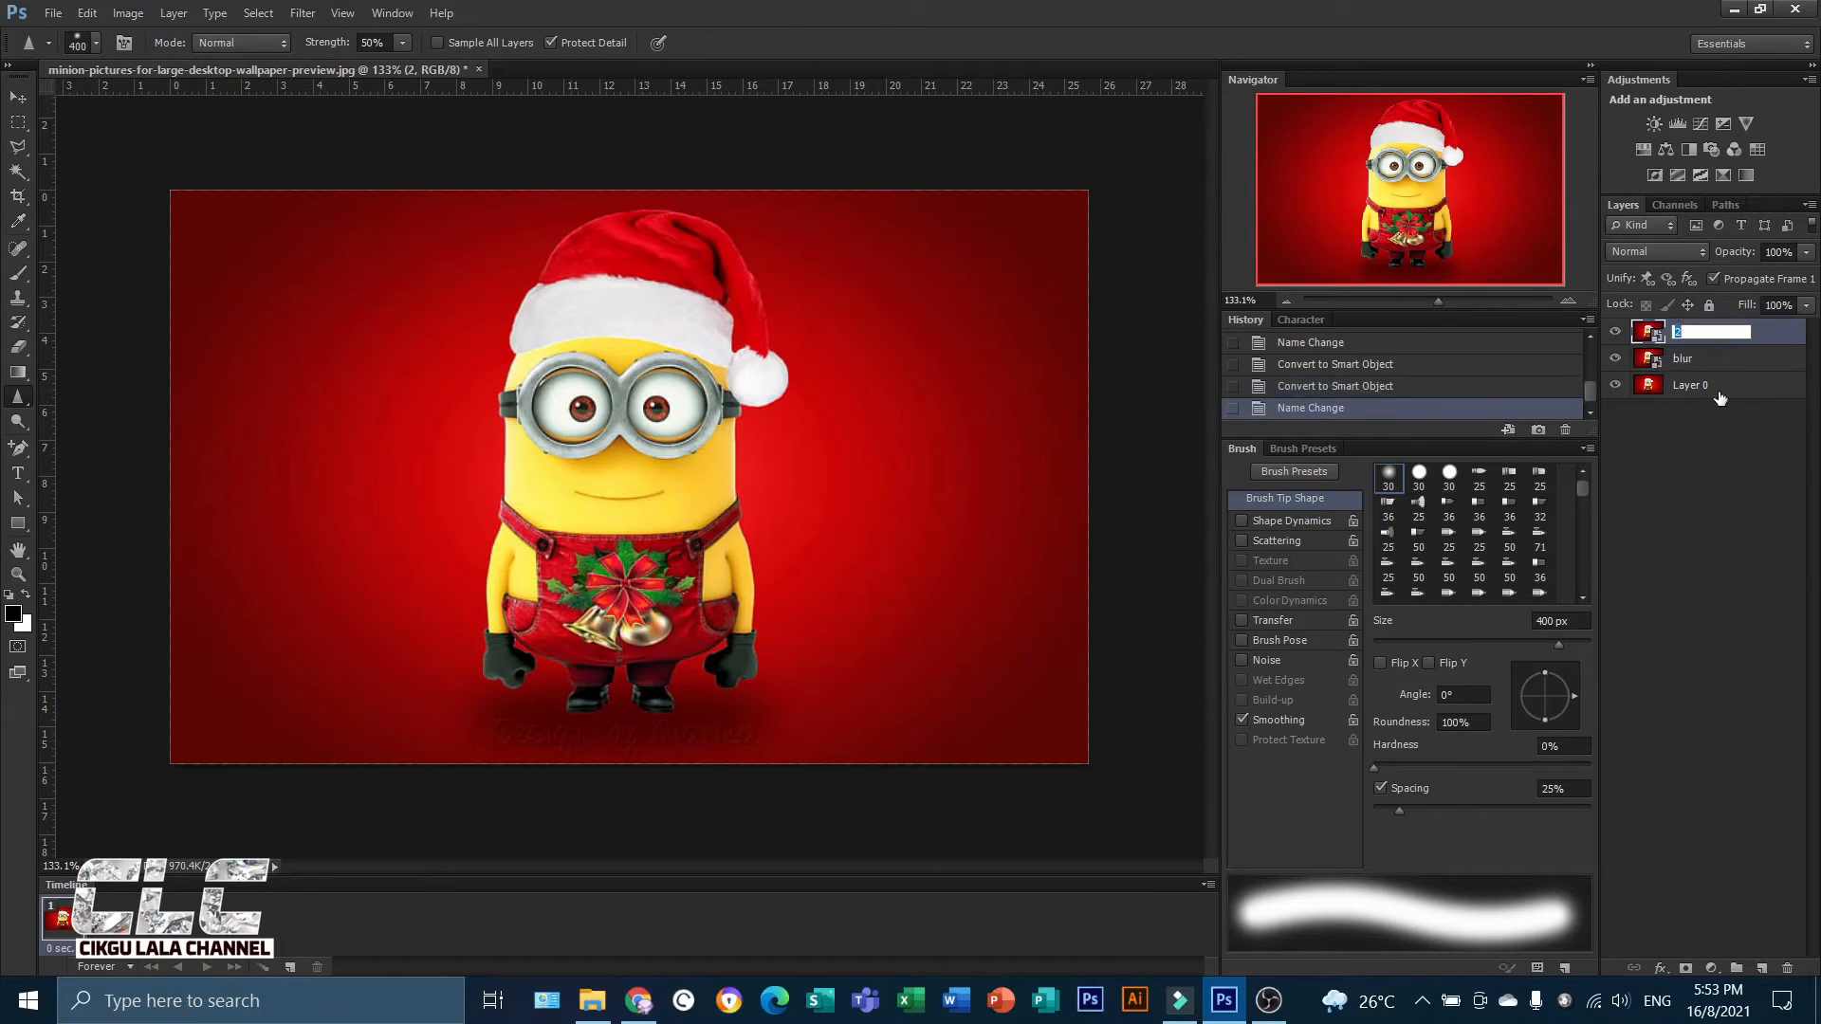
text(hight pass)
Hide the hight pass layer and apply a Gaussian Blur with a 1.3-pixel radius to the blur layer, comparing the preview on and off.
click(1706, 368)
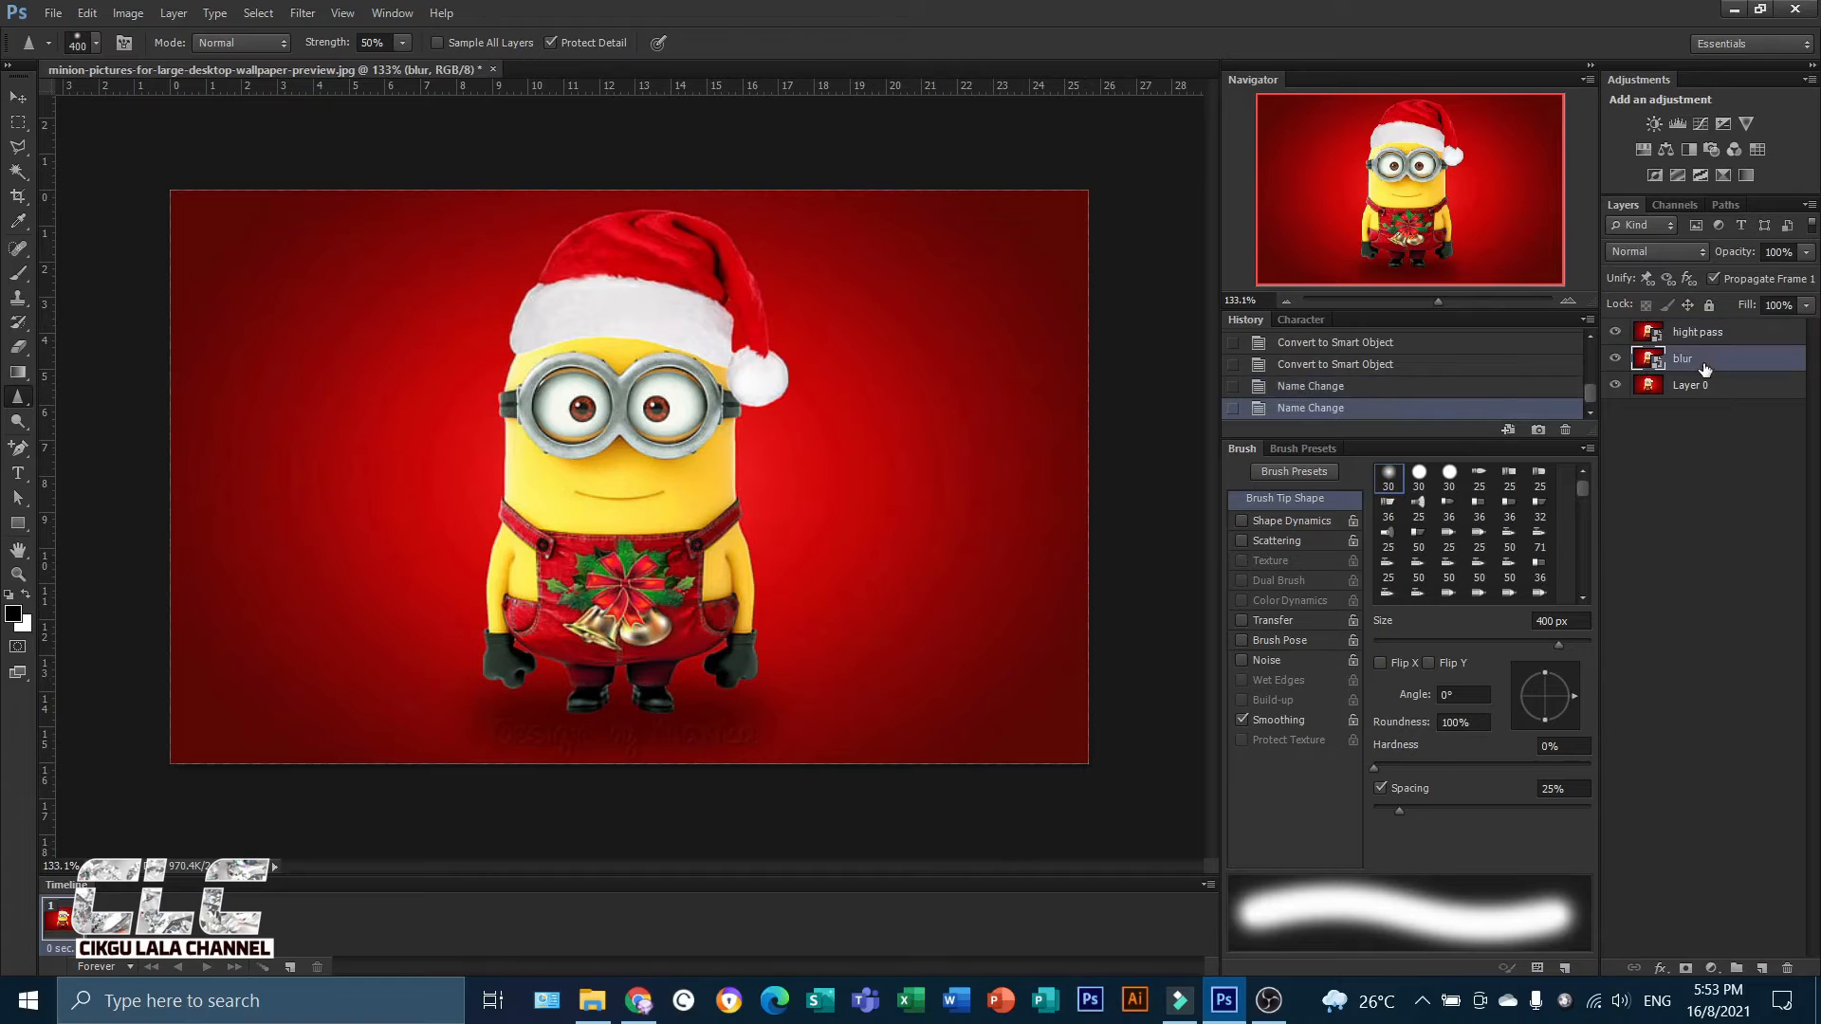
click(1615, 333)
click(303, 15)
mouse_move(531, 254)
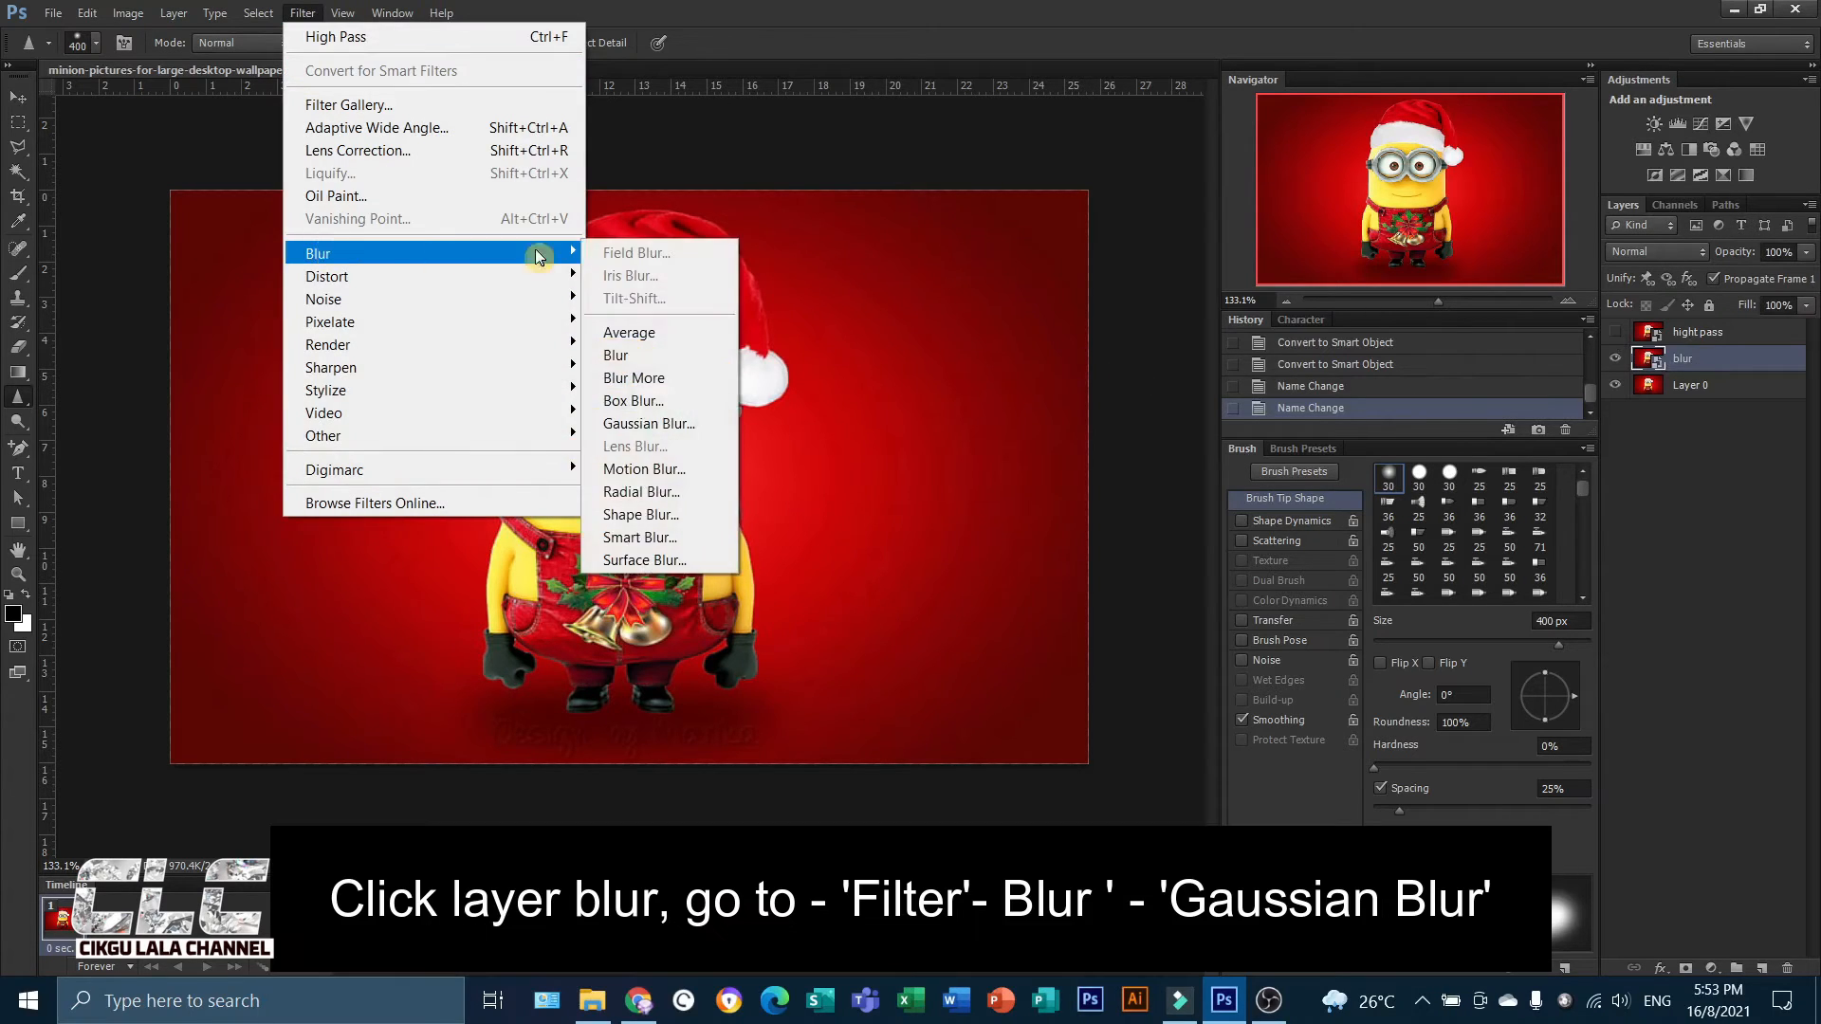
click(668, 425)
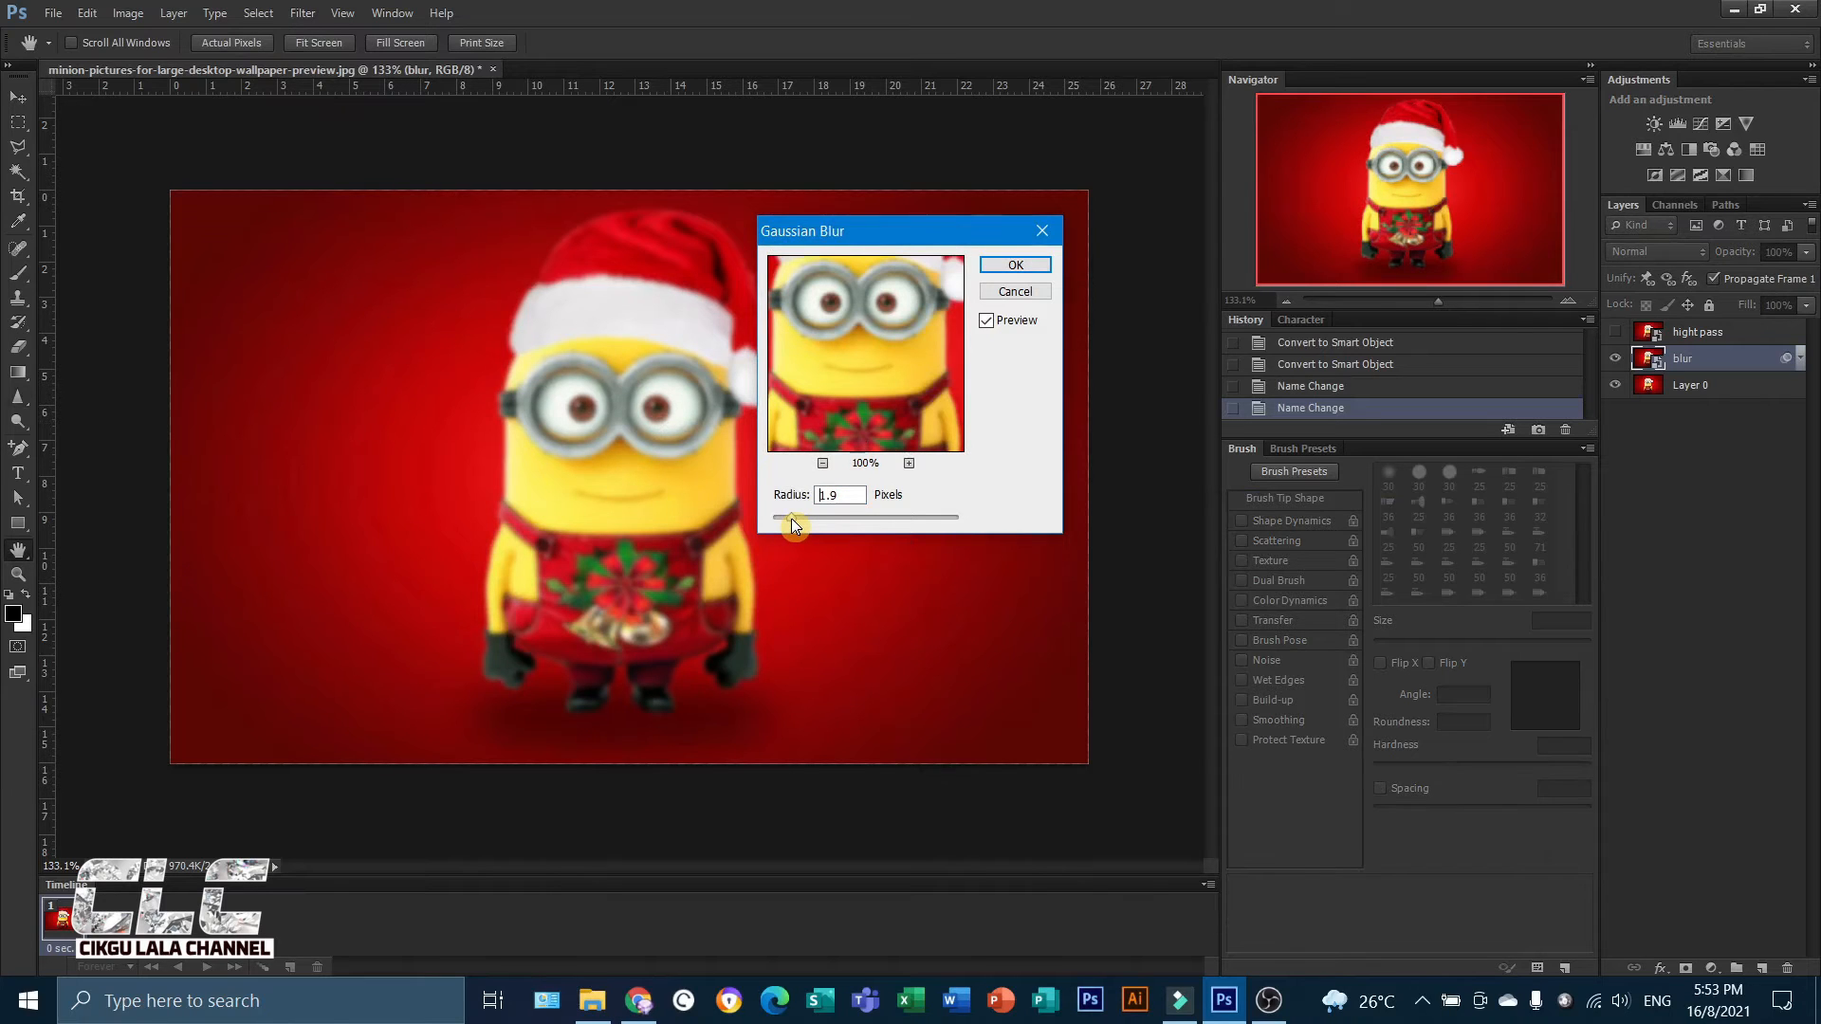
drag(799, 521, 789, 524)
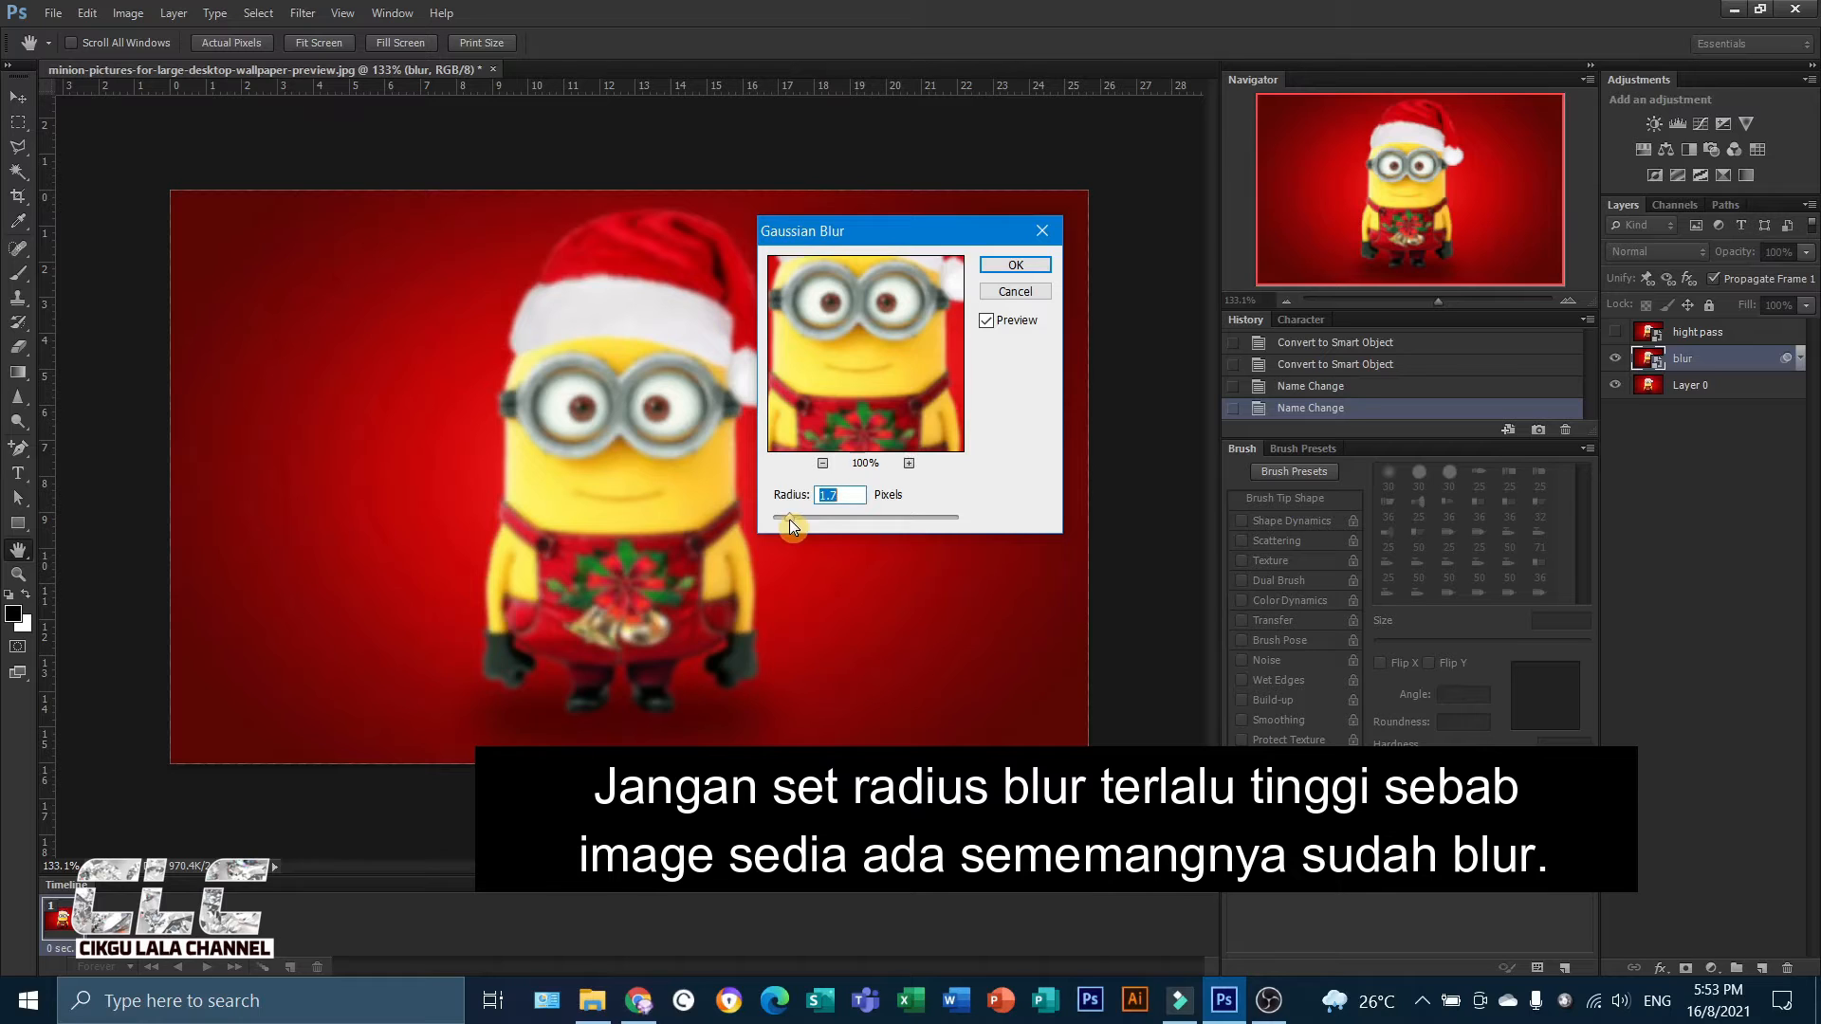
click(986, 323)
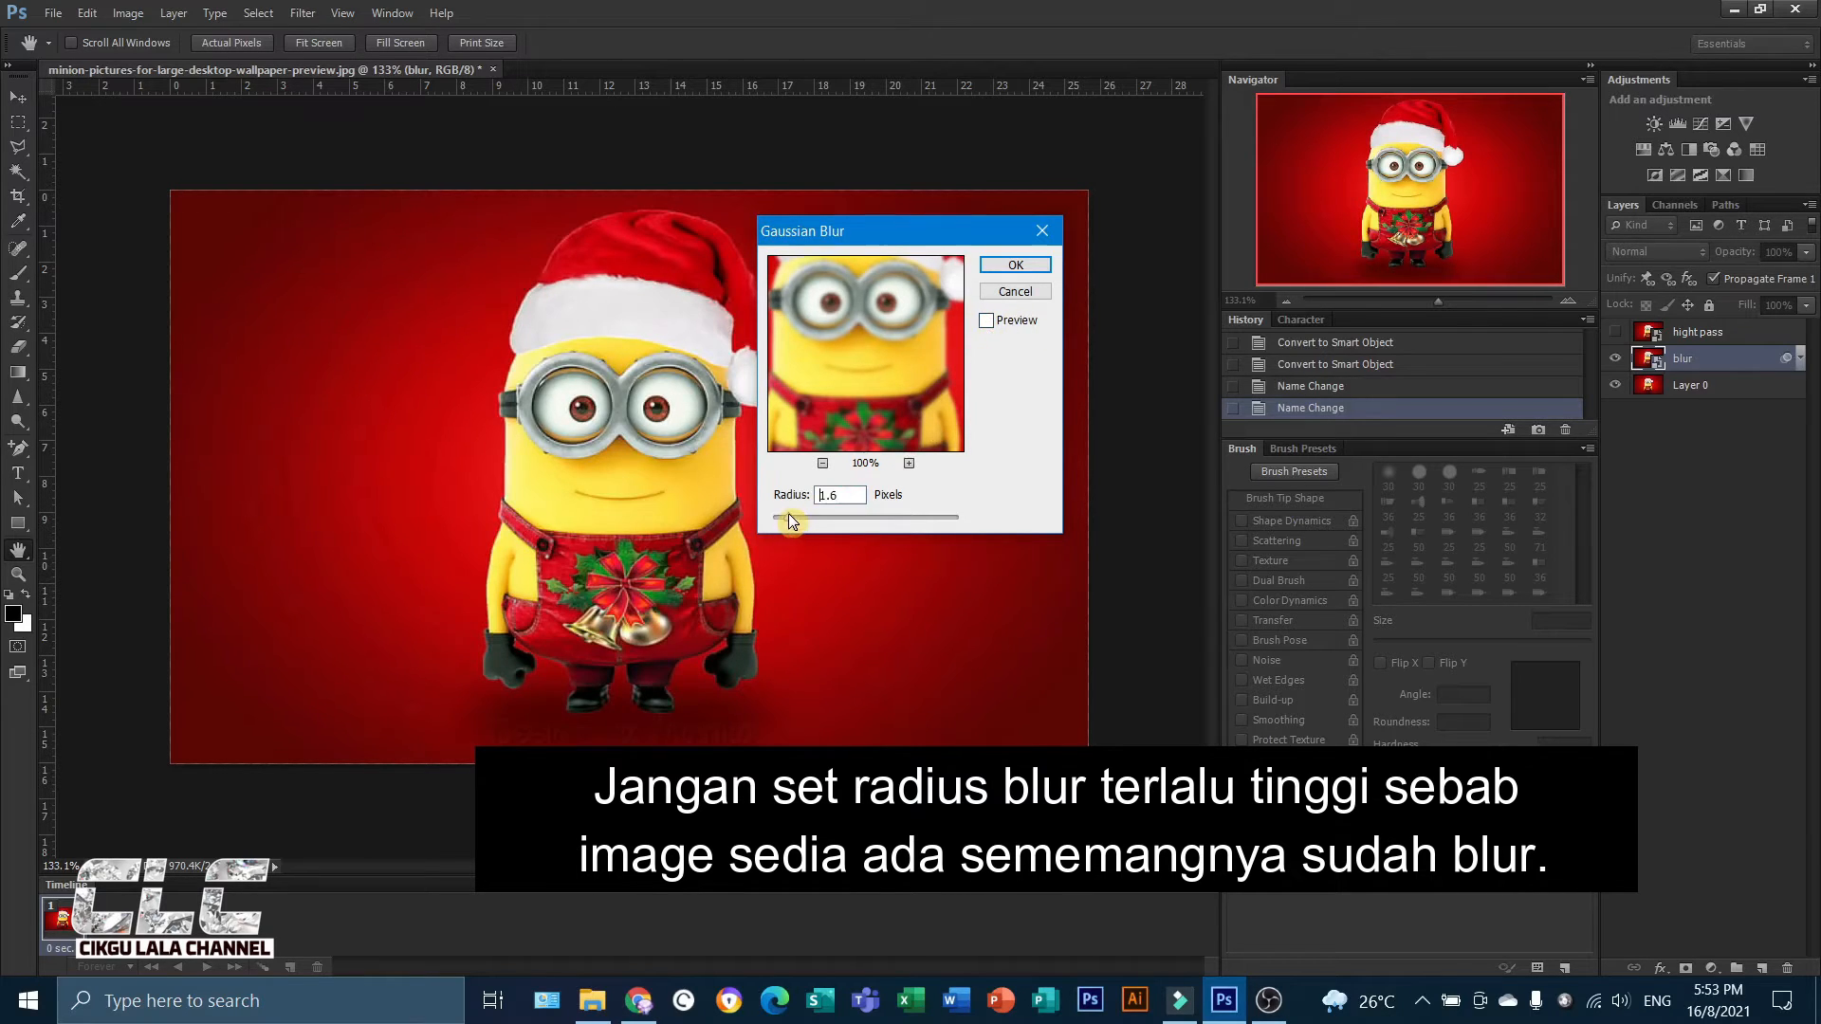
click(987, 321)
click(987, 320)
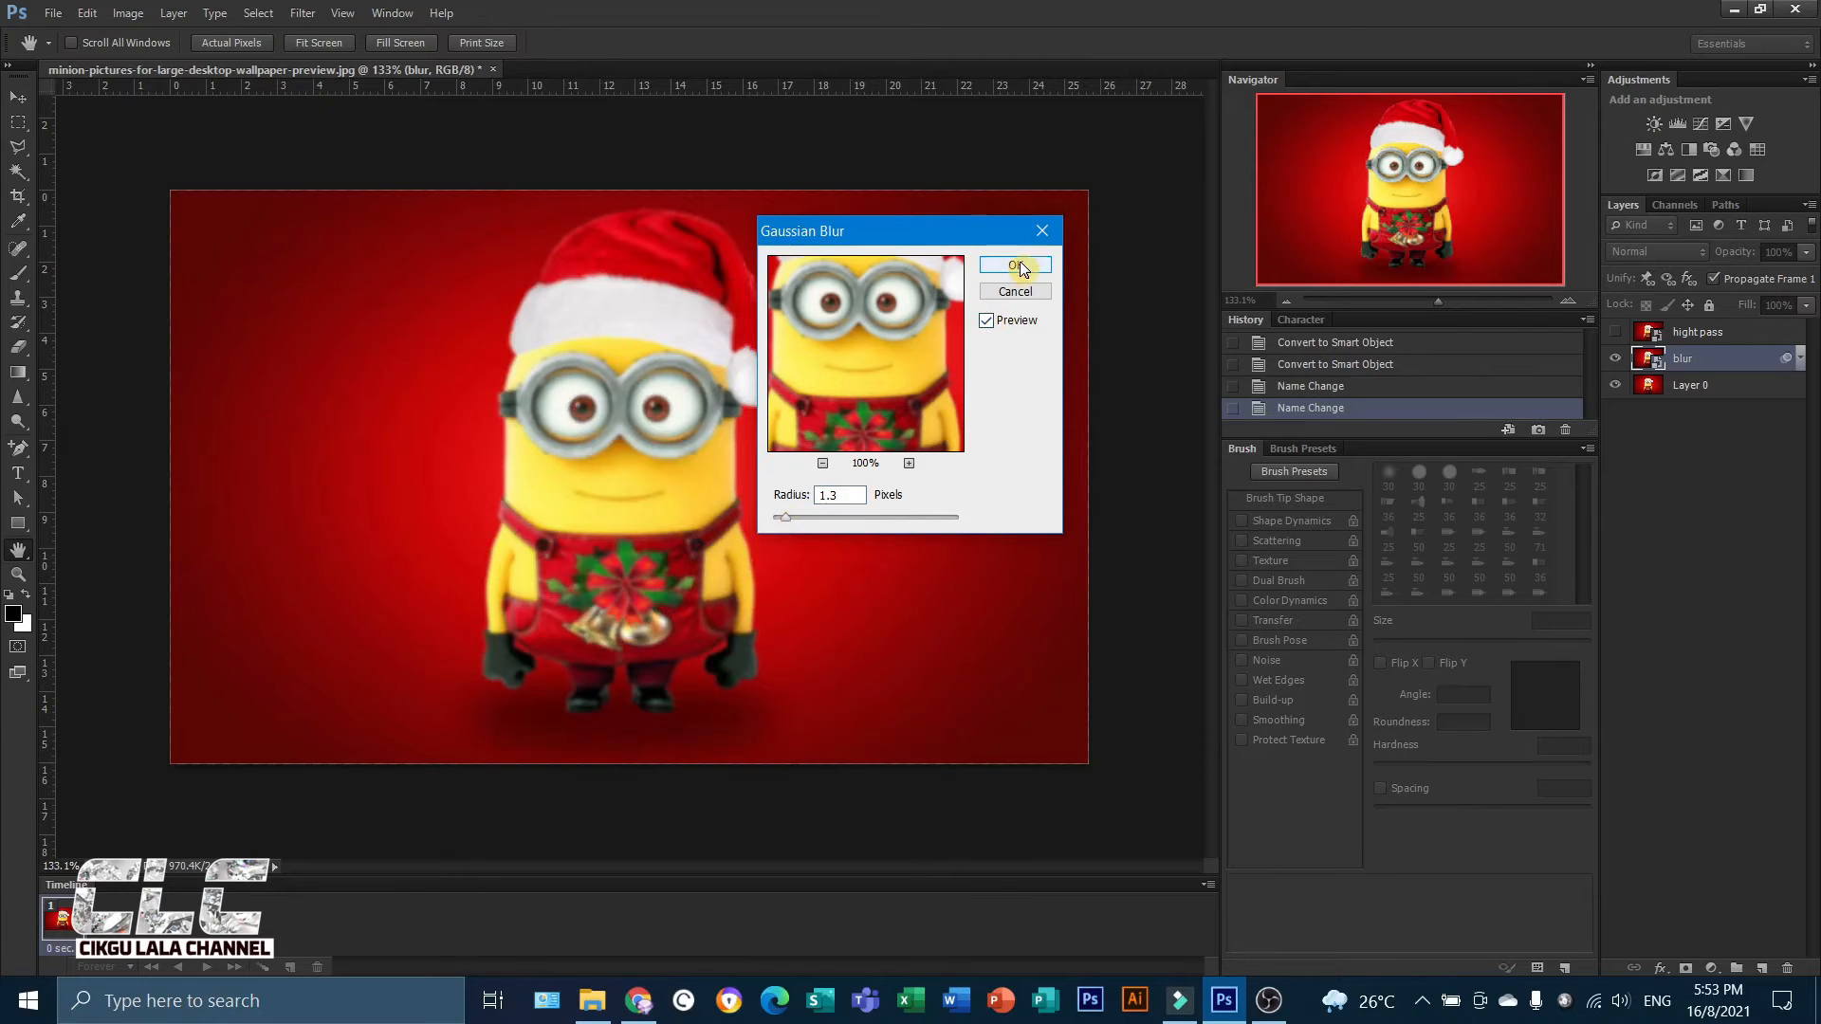
click(1015, 266)
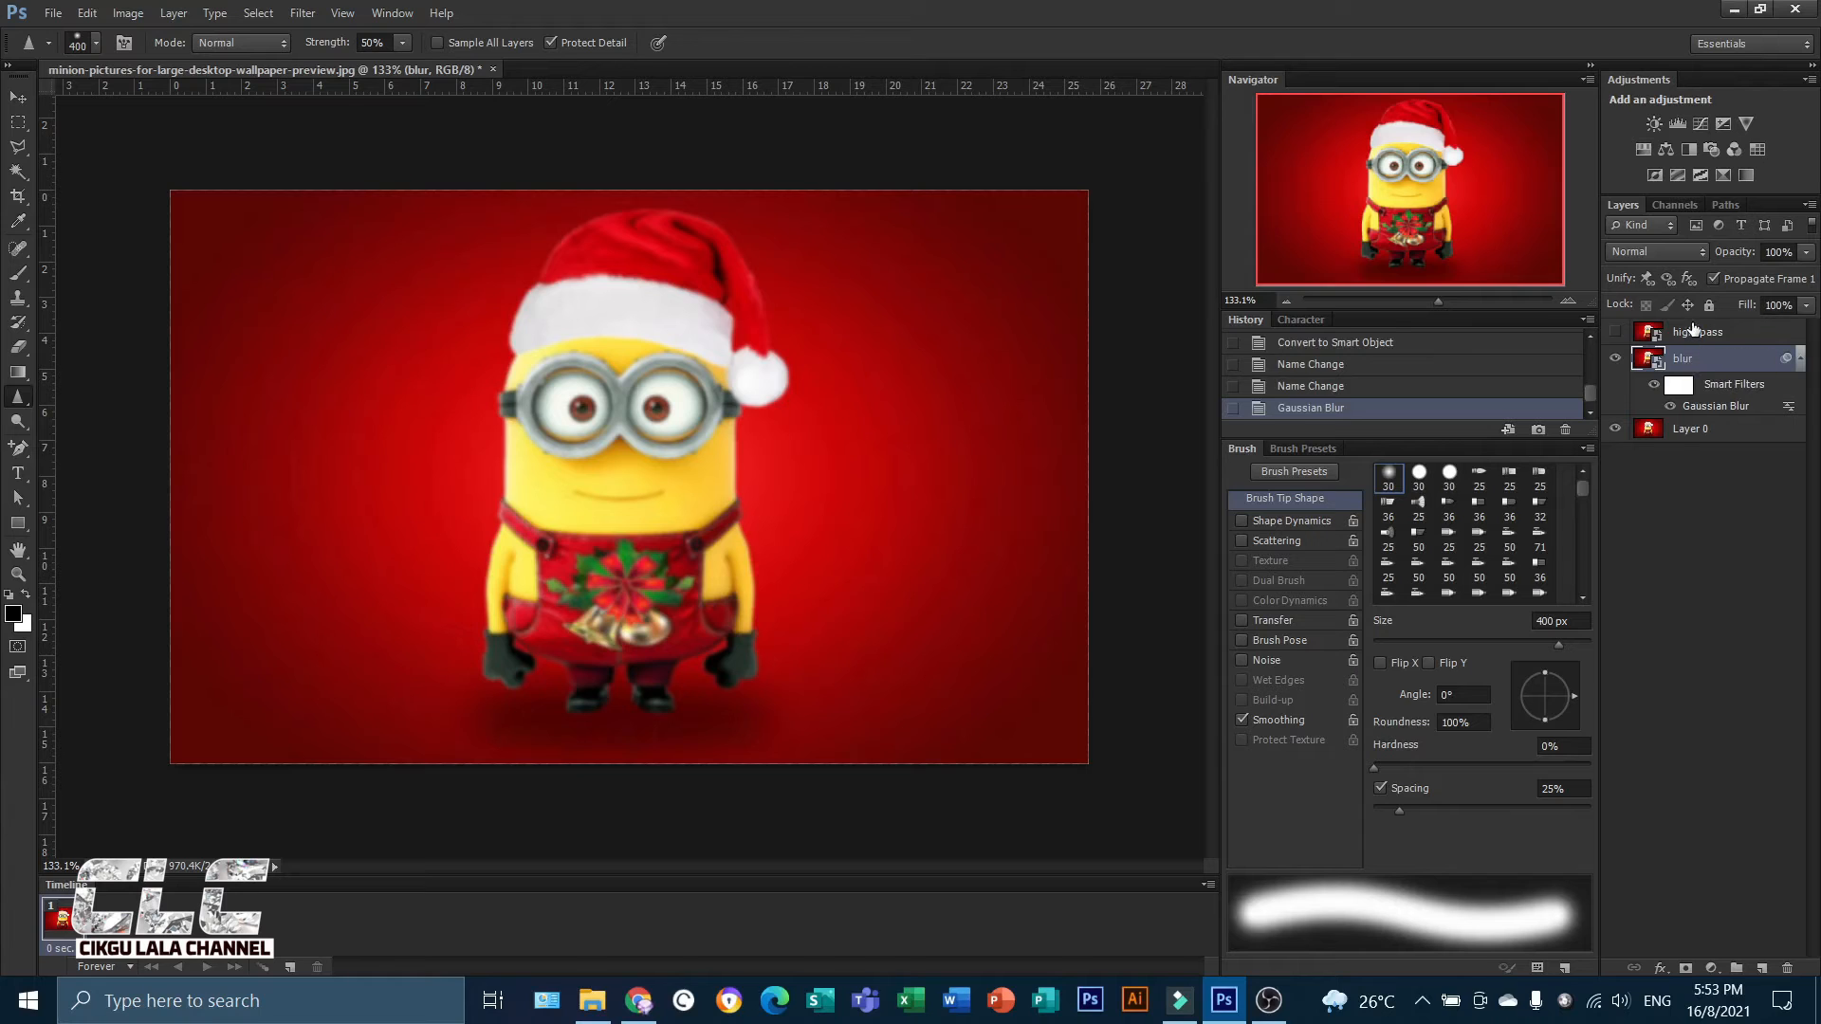
Show the hight pass layer again and apply a High Pass filter with a 0.8-pixel radius to it.
click(1693, 332)
click(1613, 332)
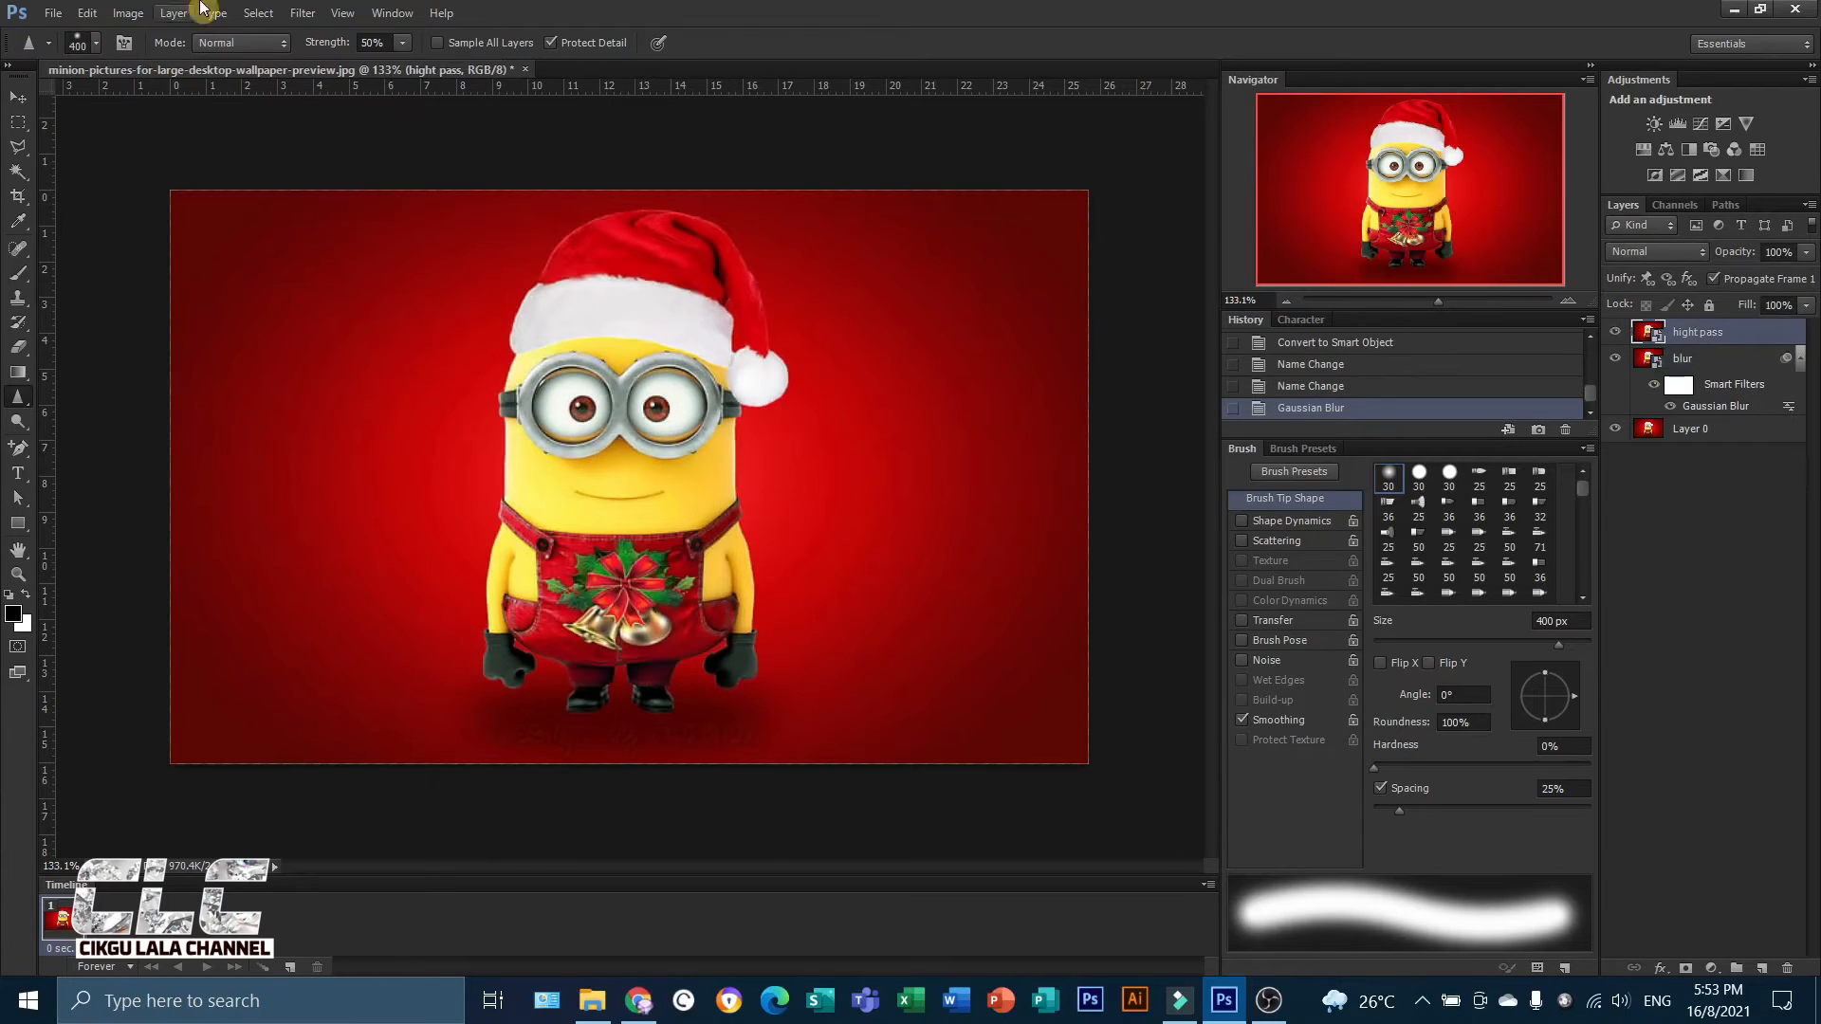
click(301, 13)
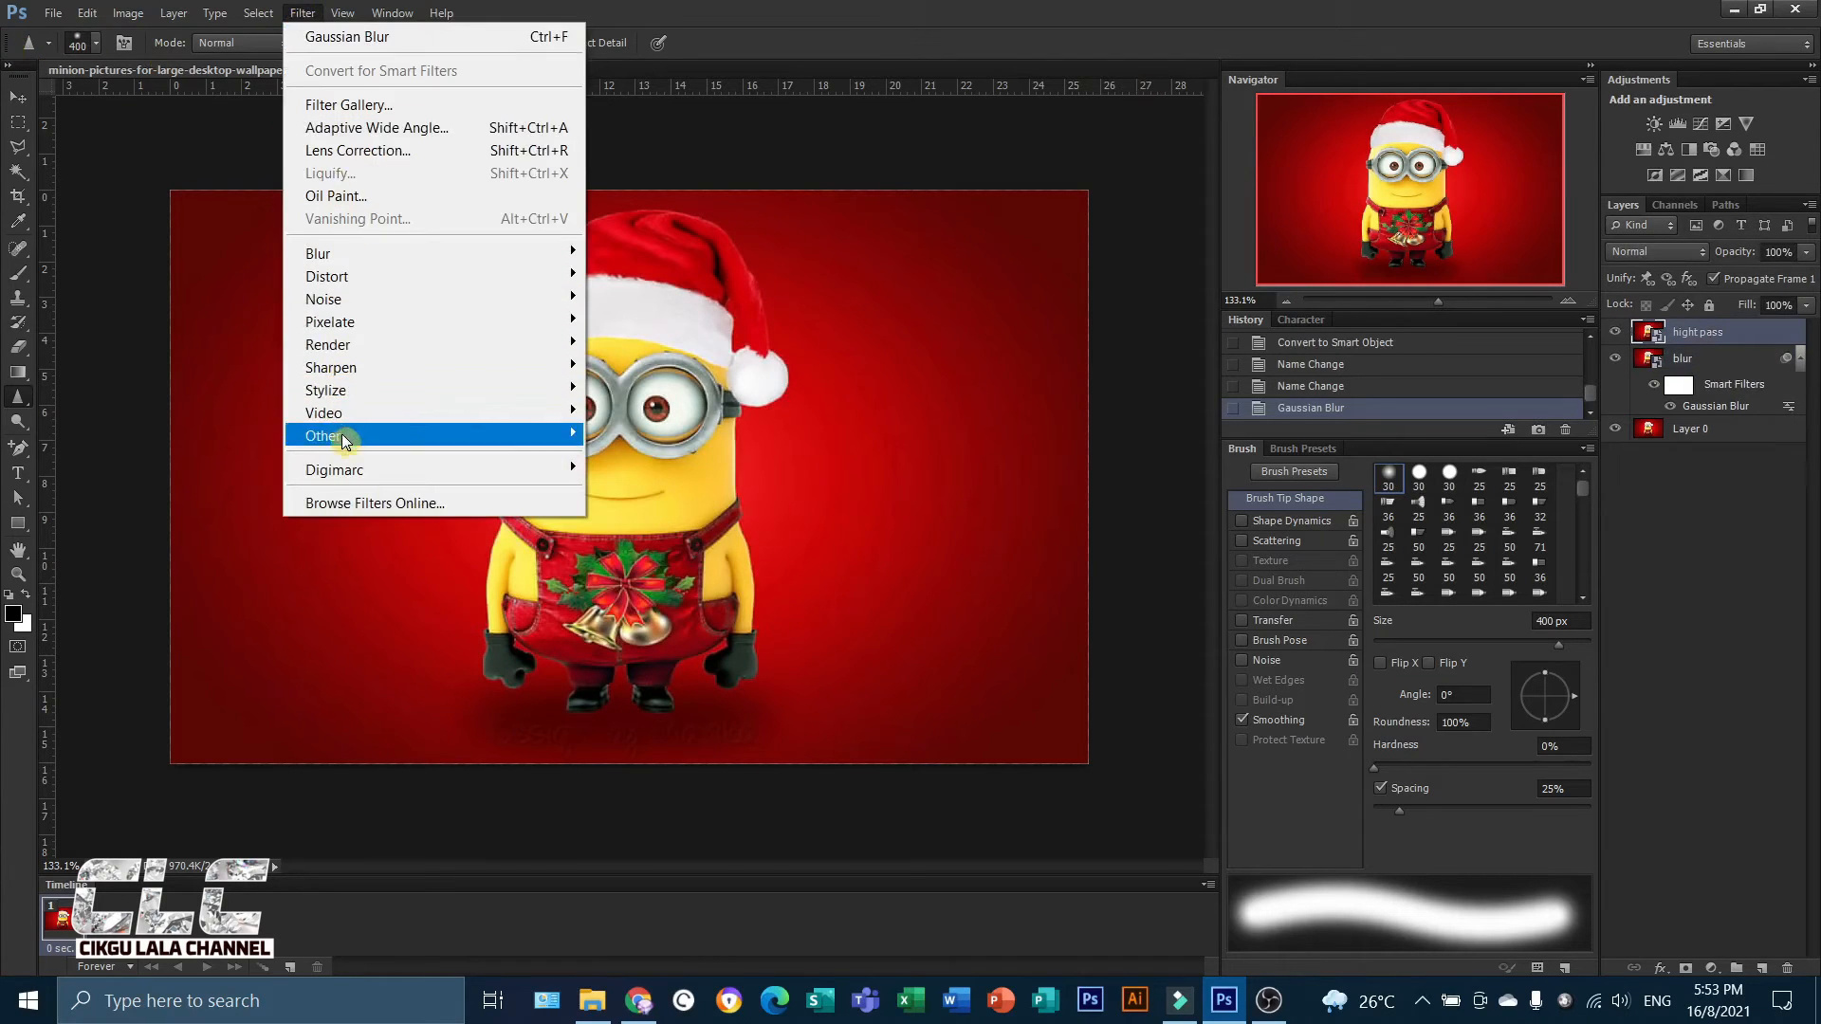
mouse_move(343, 439)
click(655, 459)
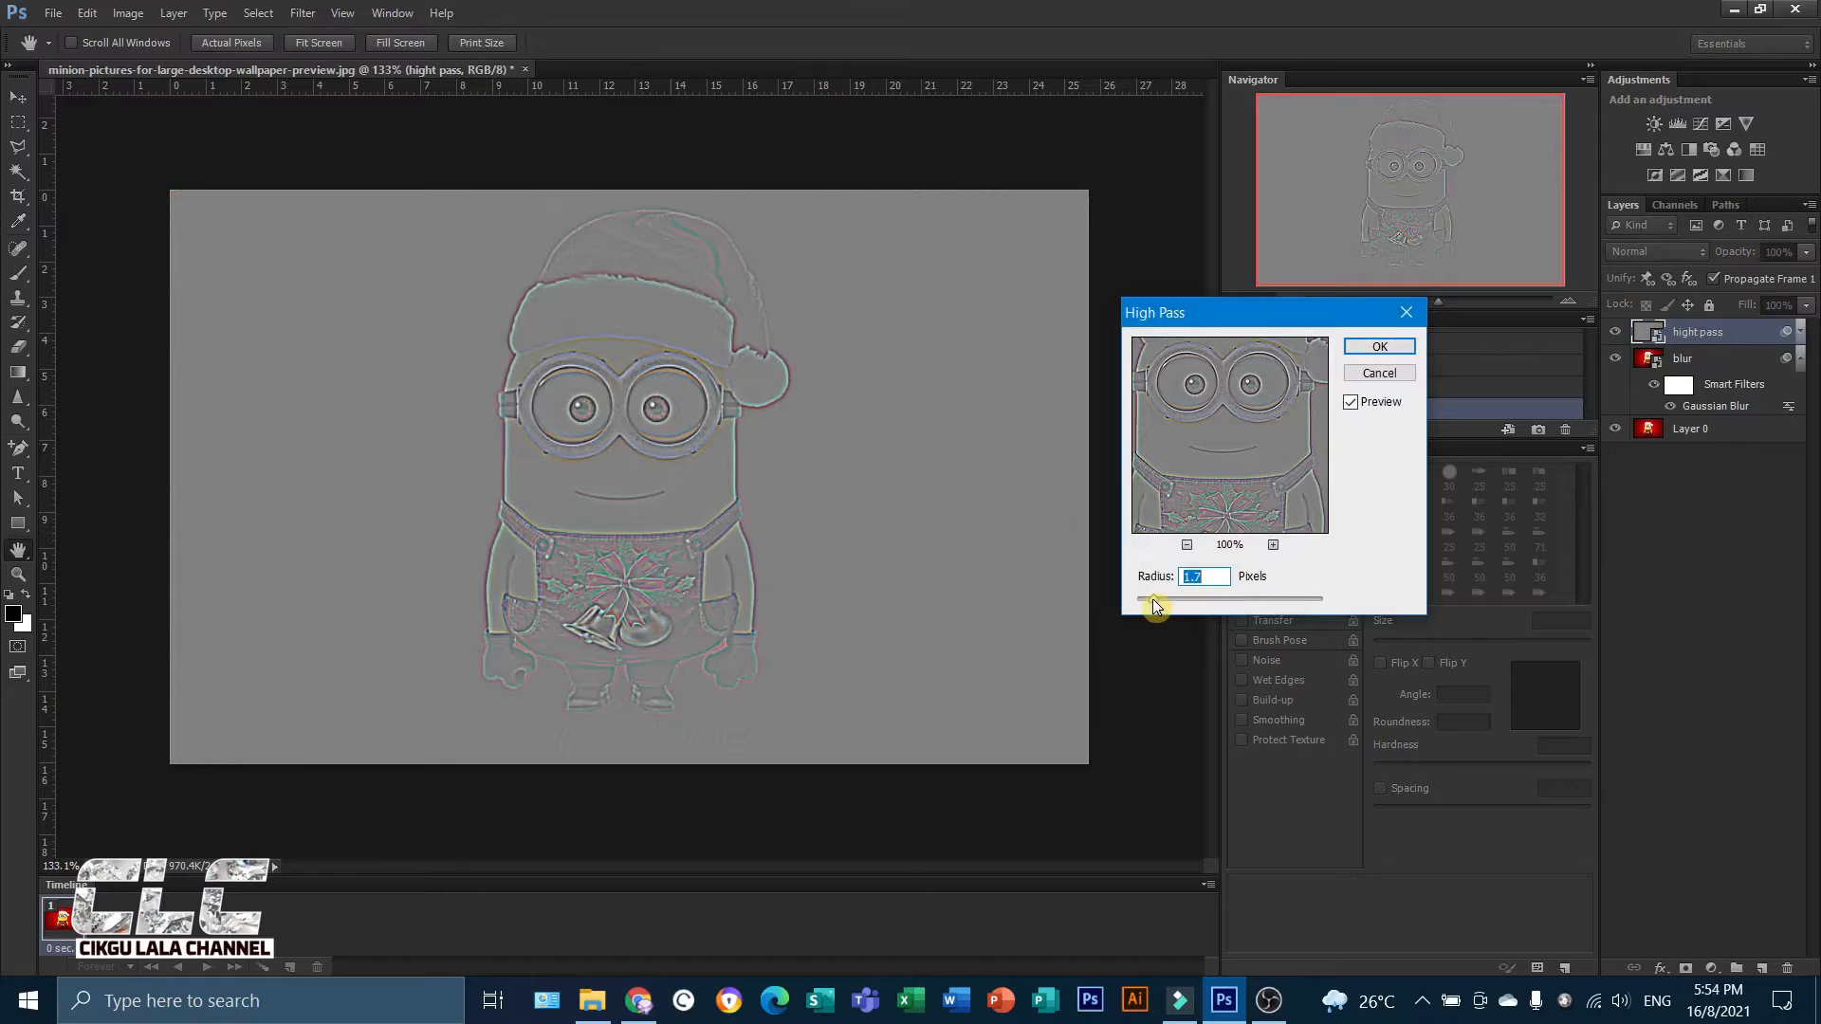
mouse_move(1152, 598)
mouse_down()
mouse_move(1174, 598)
mouse_move(1152, 604)
mouse_up()
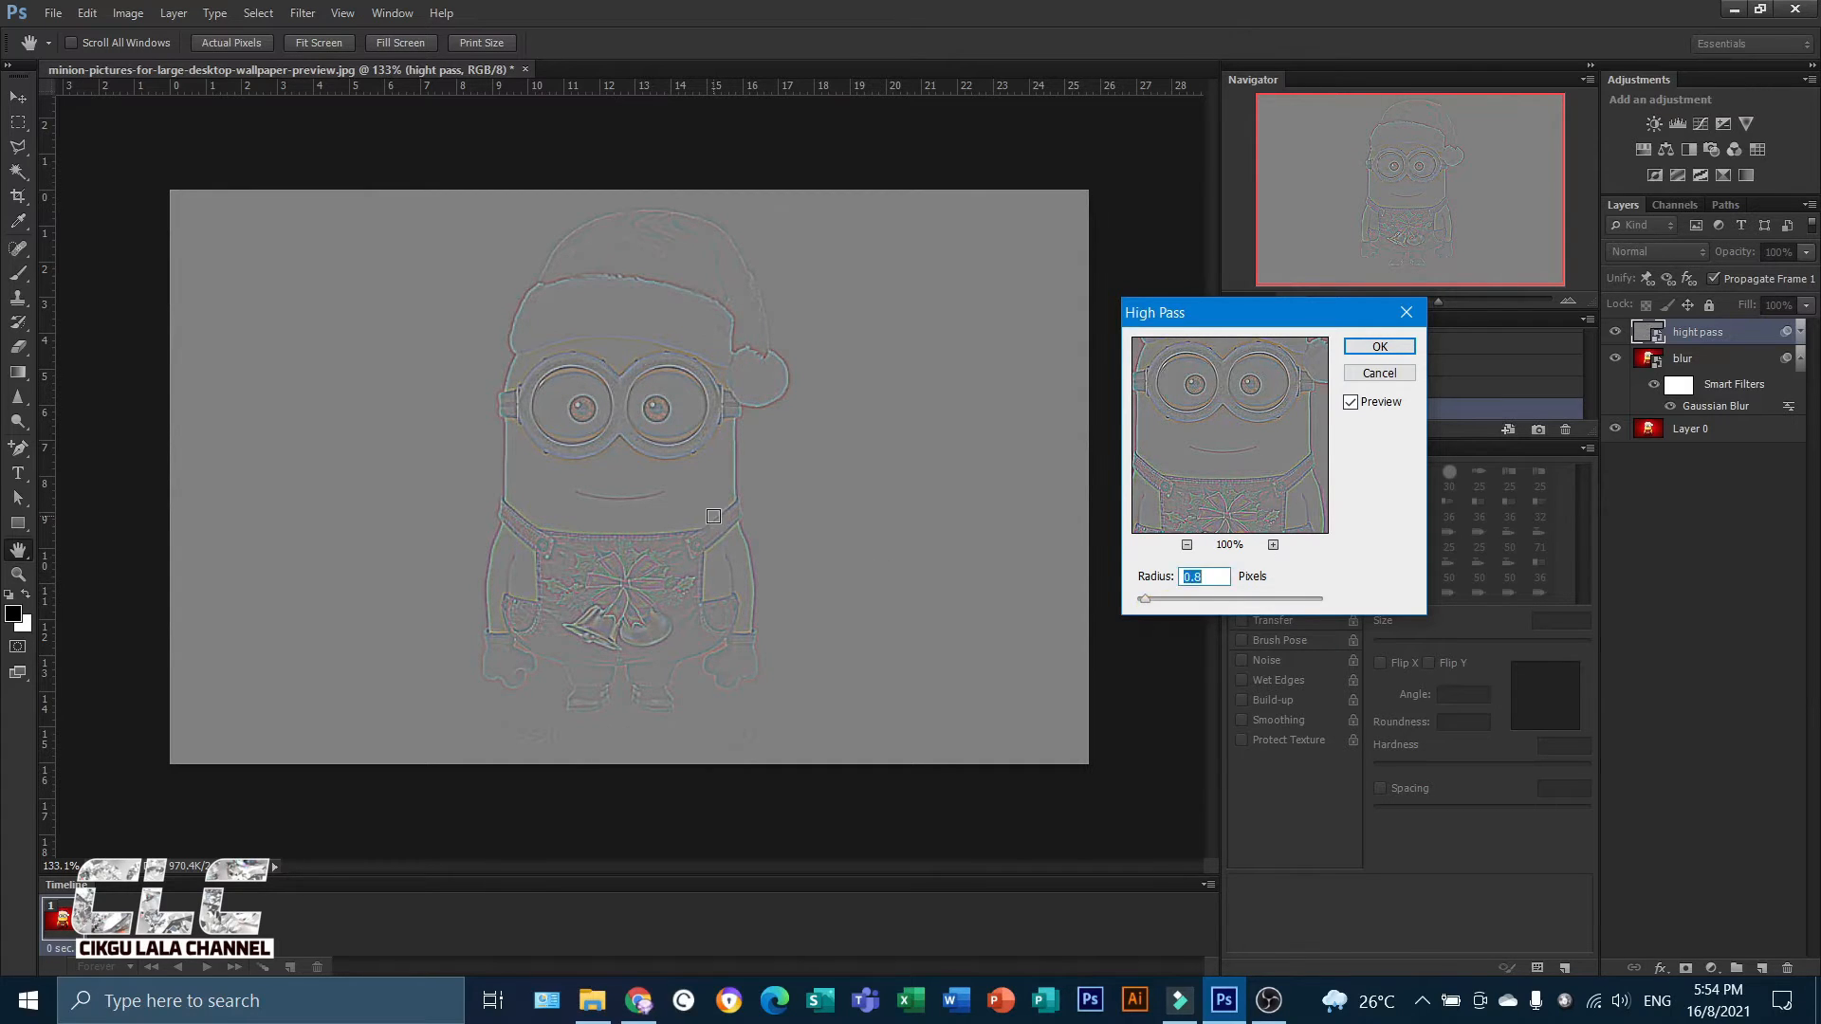
click(1375, 348)
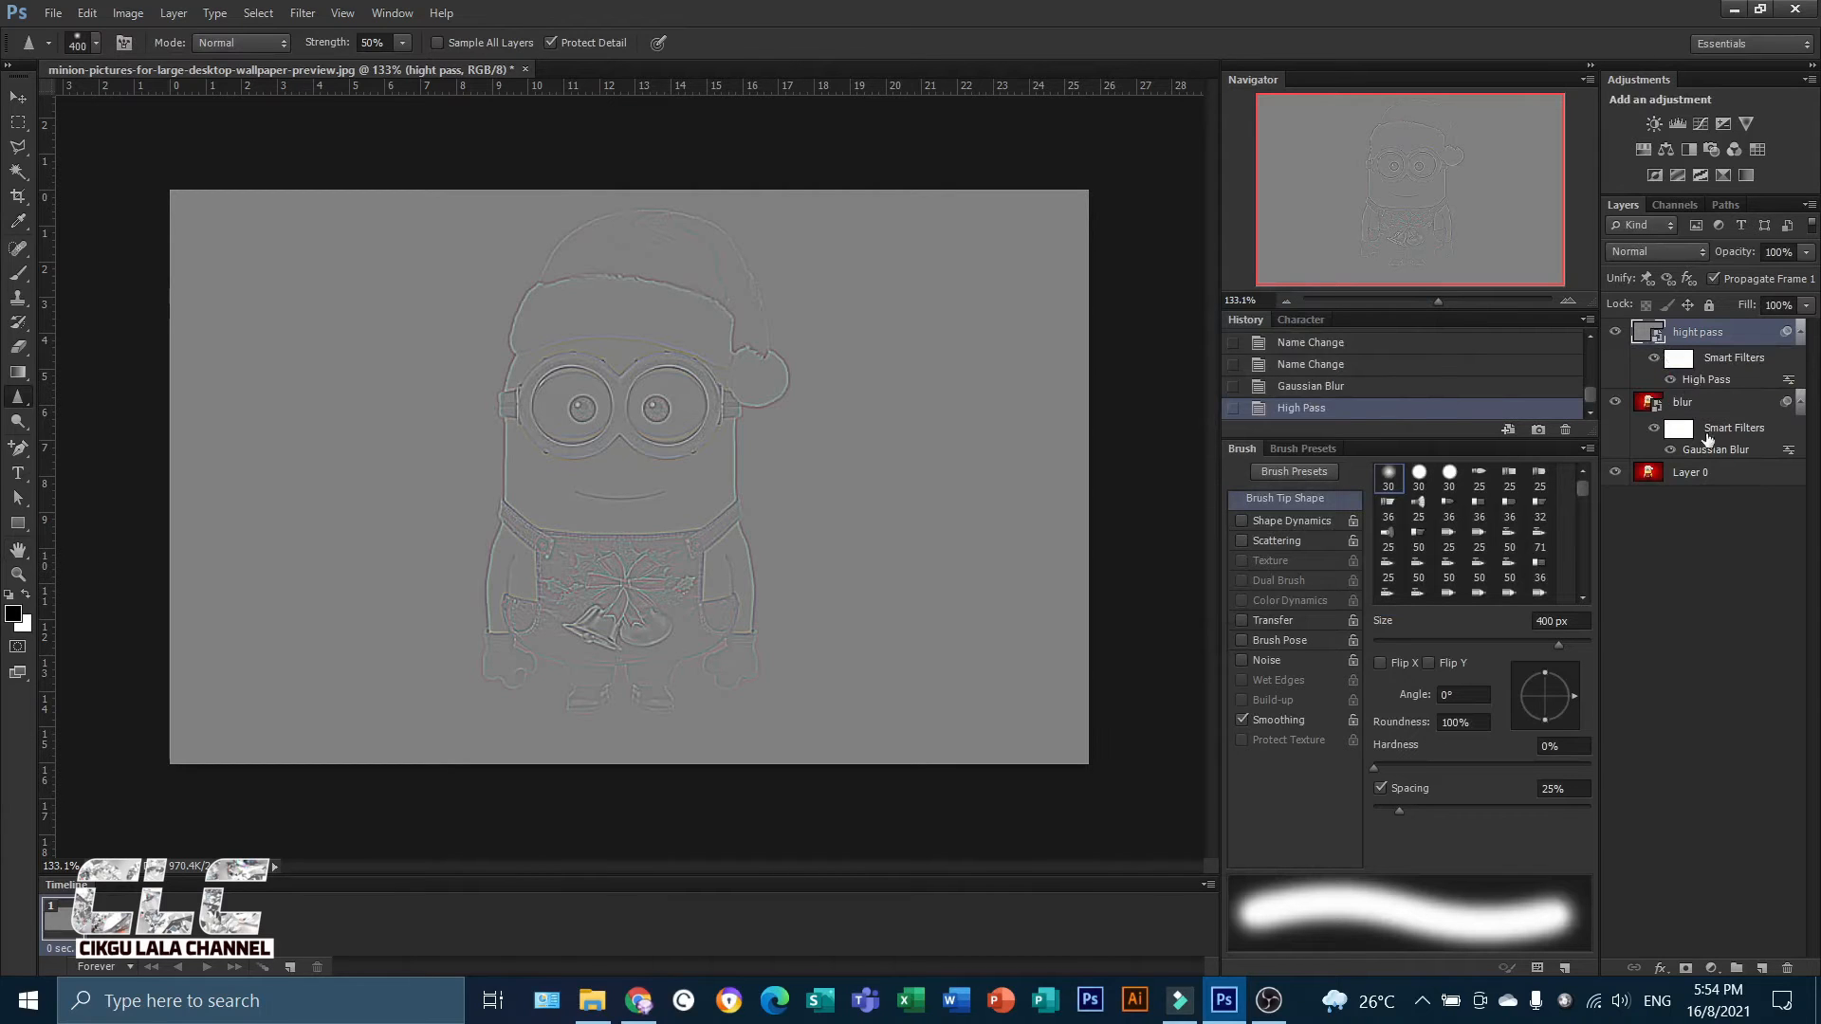
Collapse the smart filter lists of both filtered layers and put the hight pass and blur layers into one group.
click(1801, 334)
click(1801, 360)
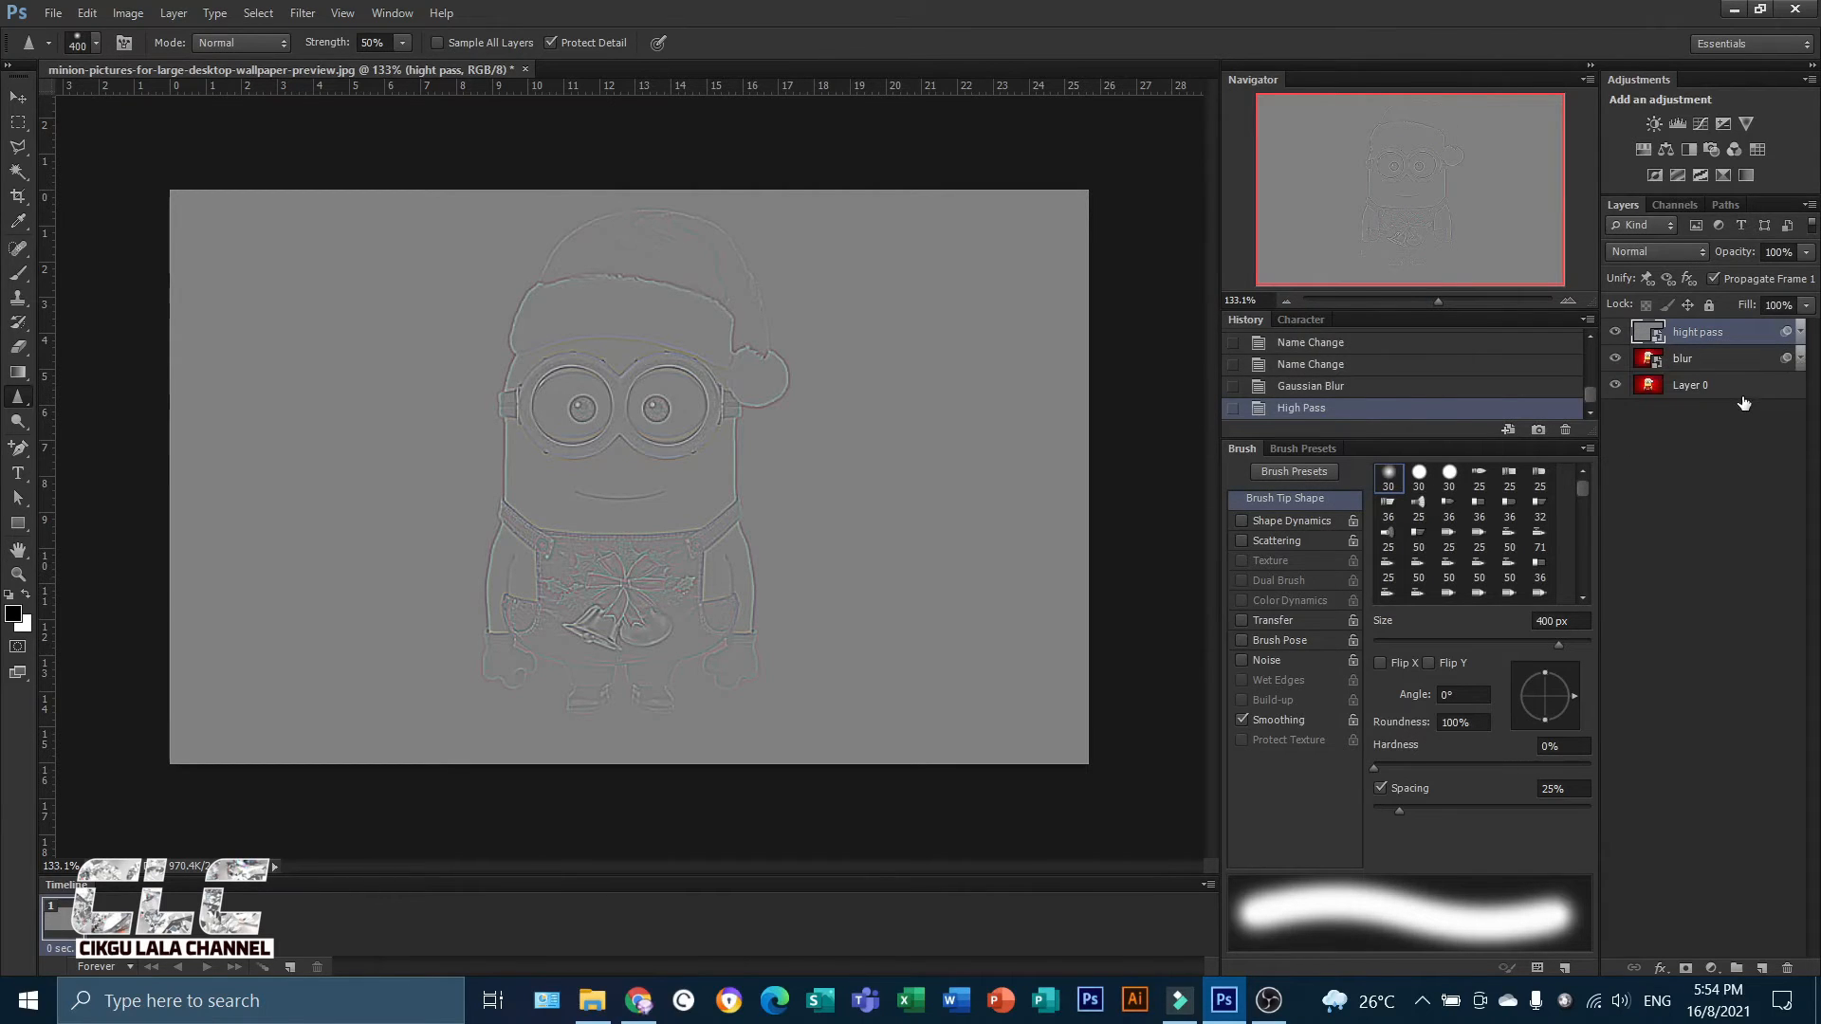
shift+click(1699, 363)
drag(1703, 362, 1735, 972)
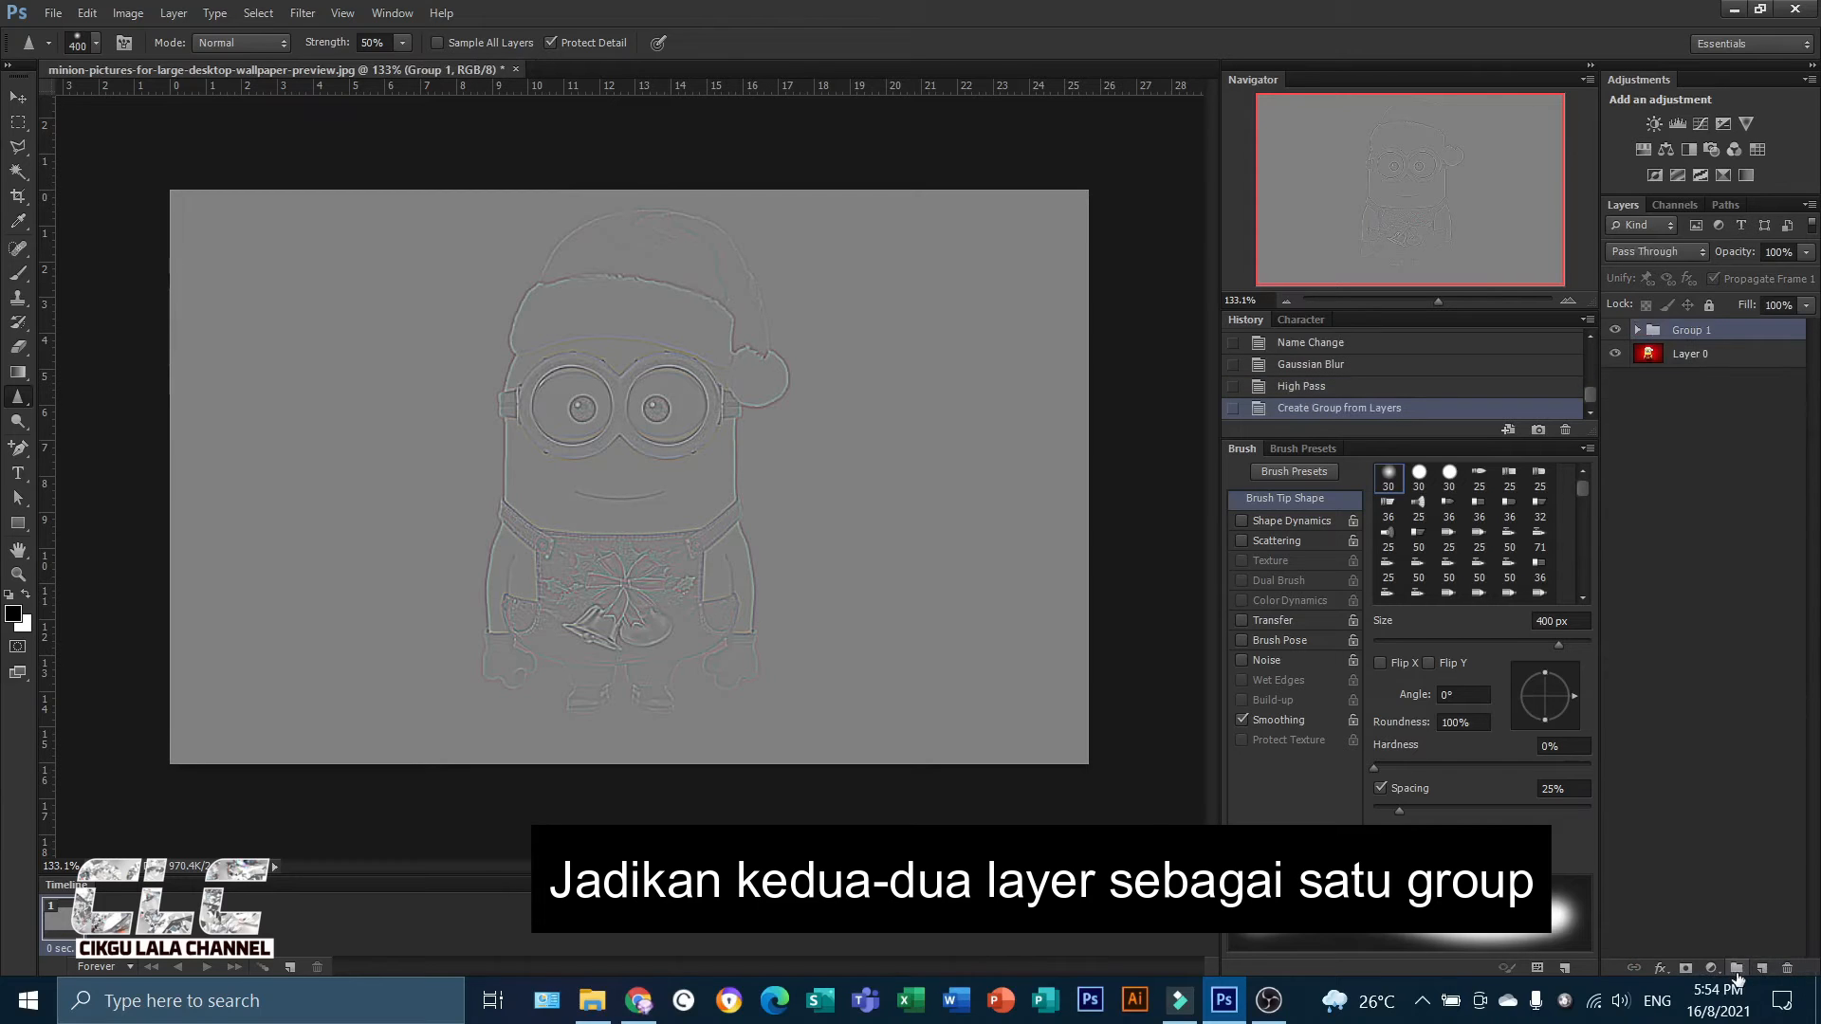
Rename the new group as Sharpen and add a layer mask to it.
double_click(1698, 331)
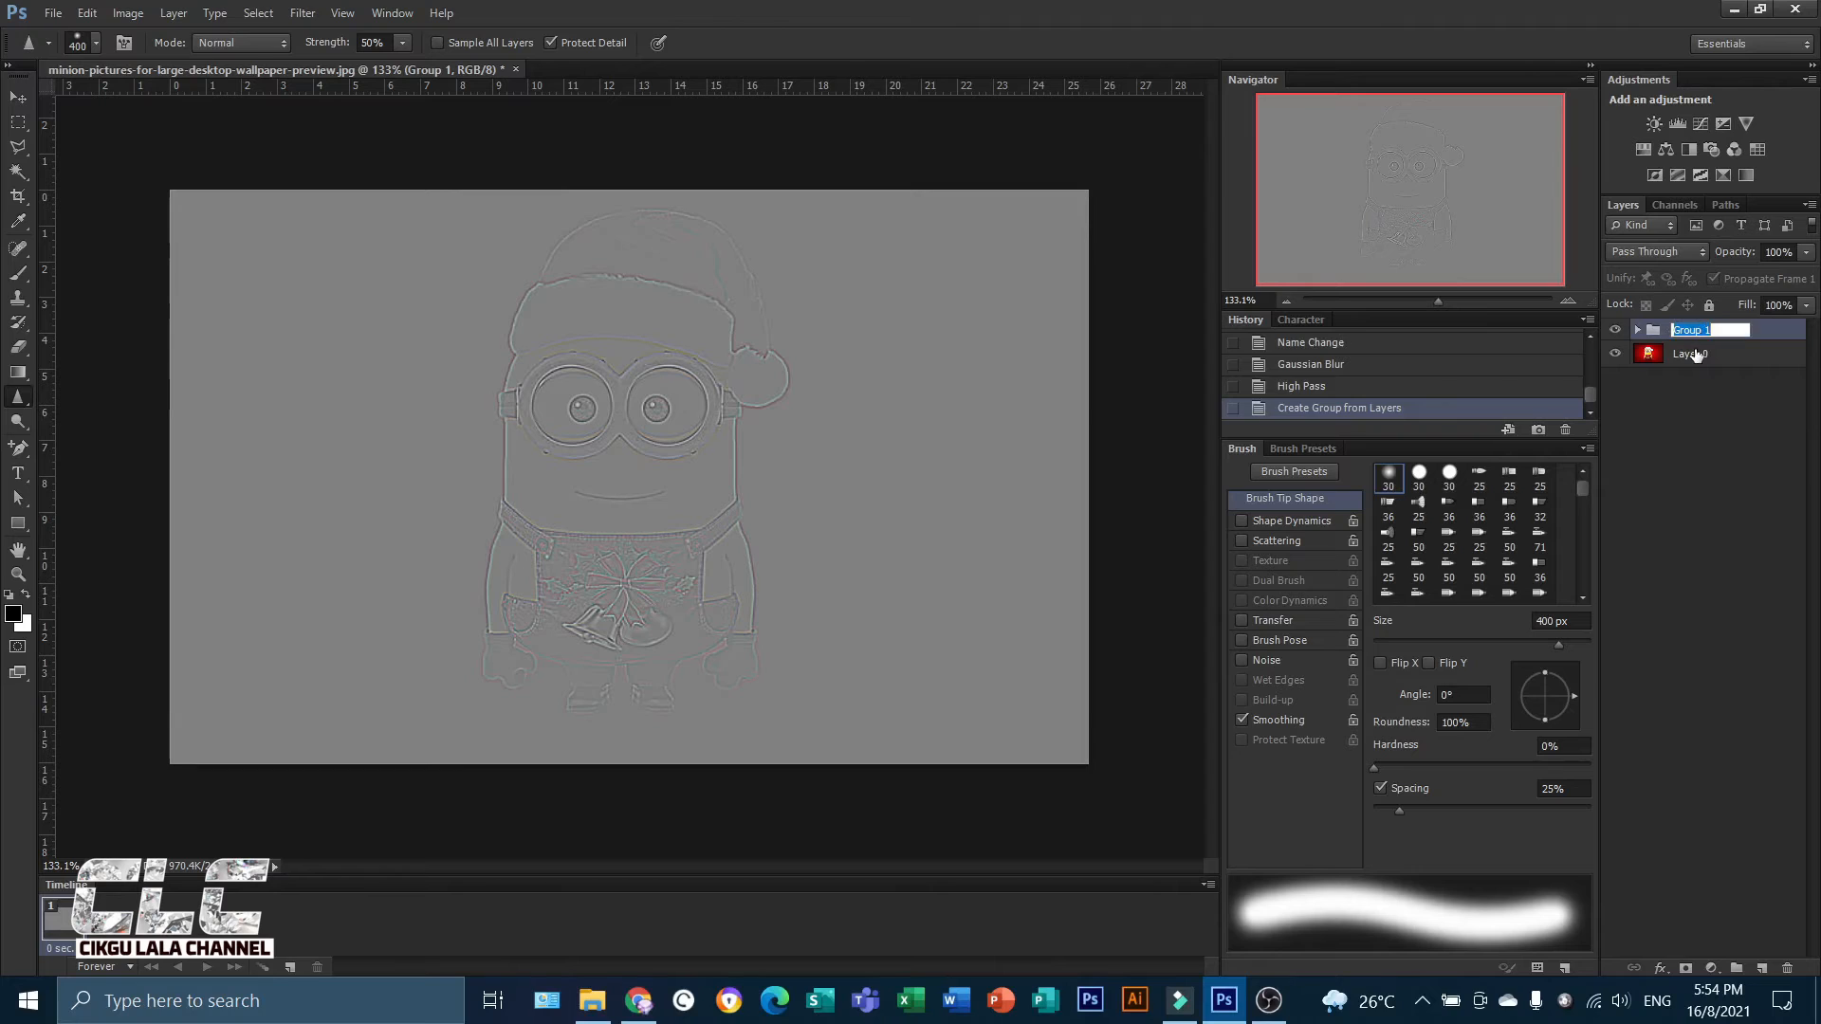
text(Sharpen)
key(Return)
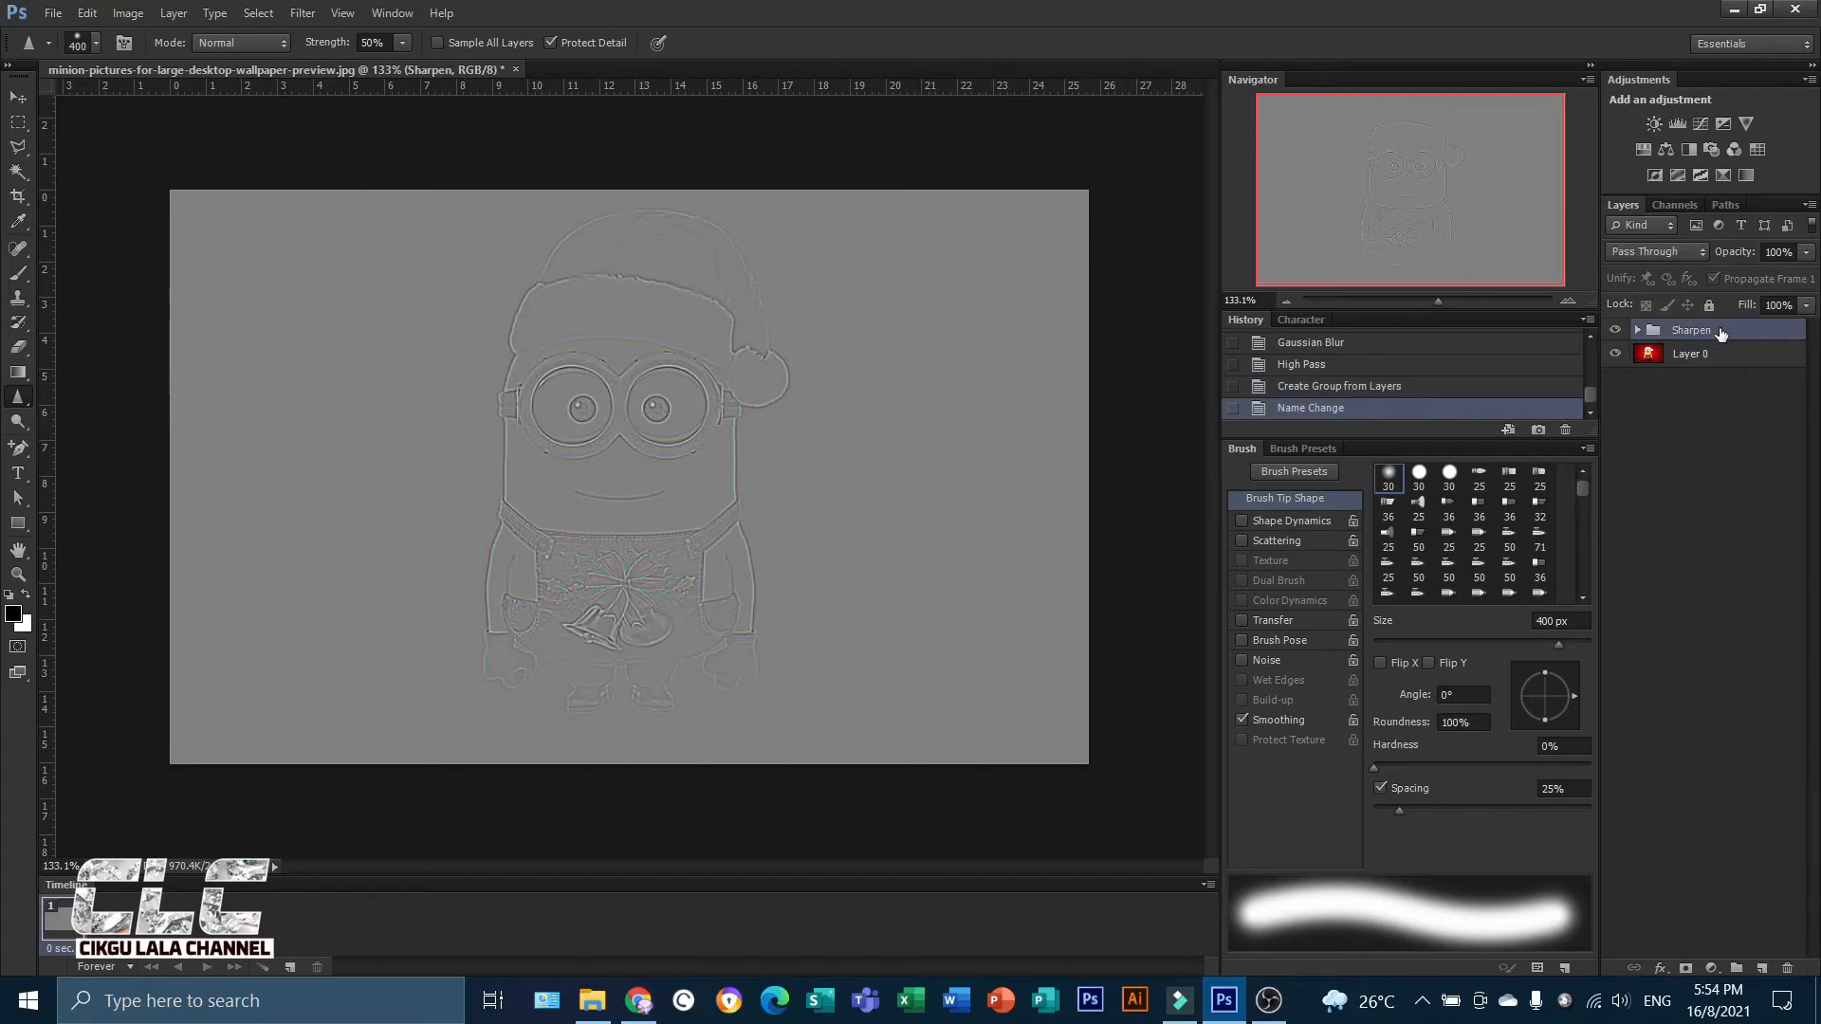
click(1685, 969)
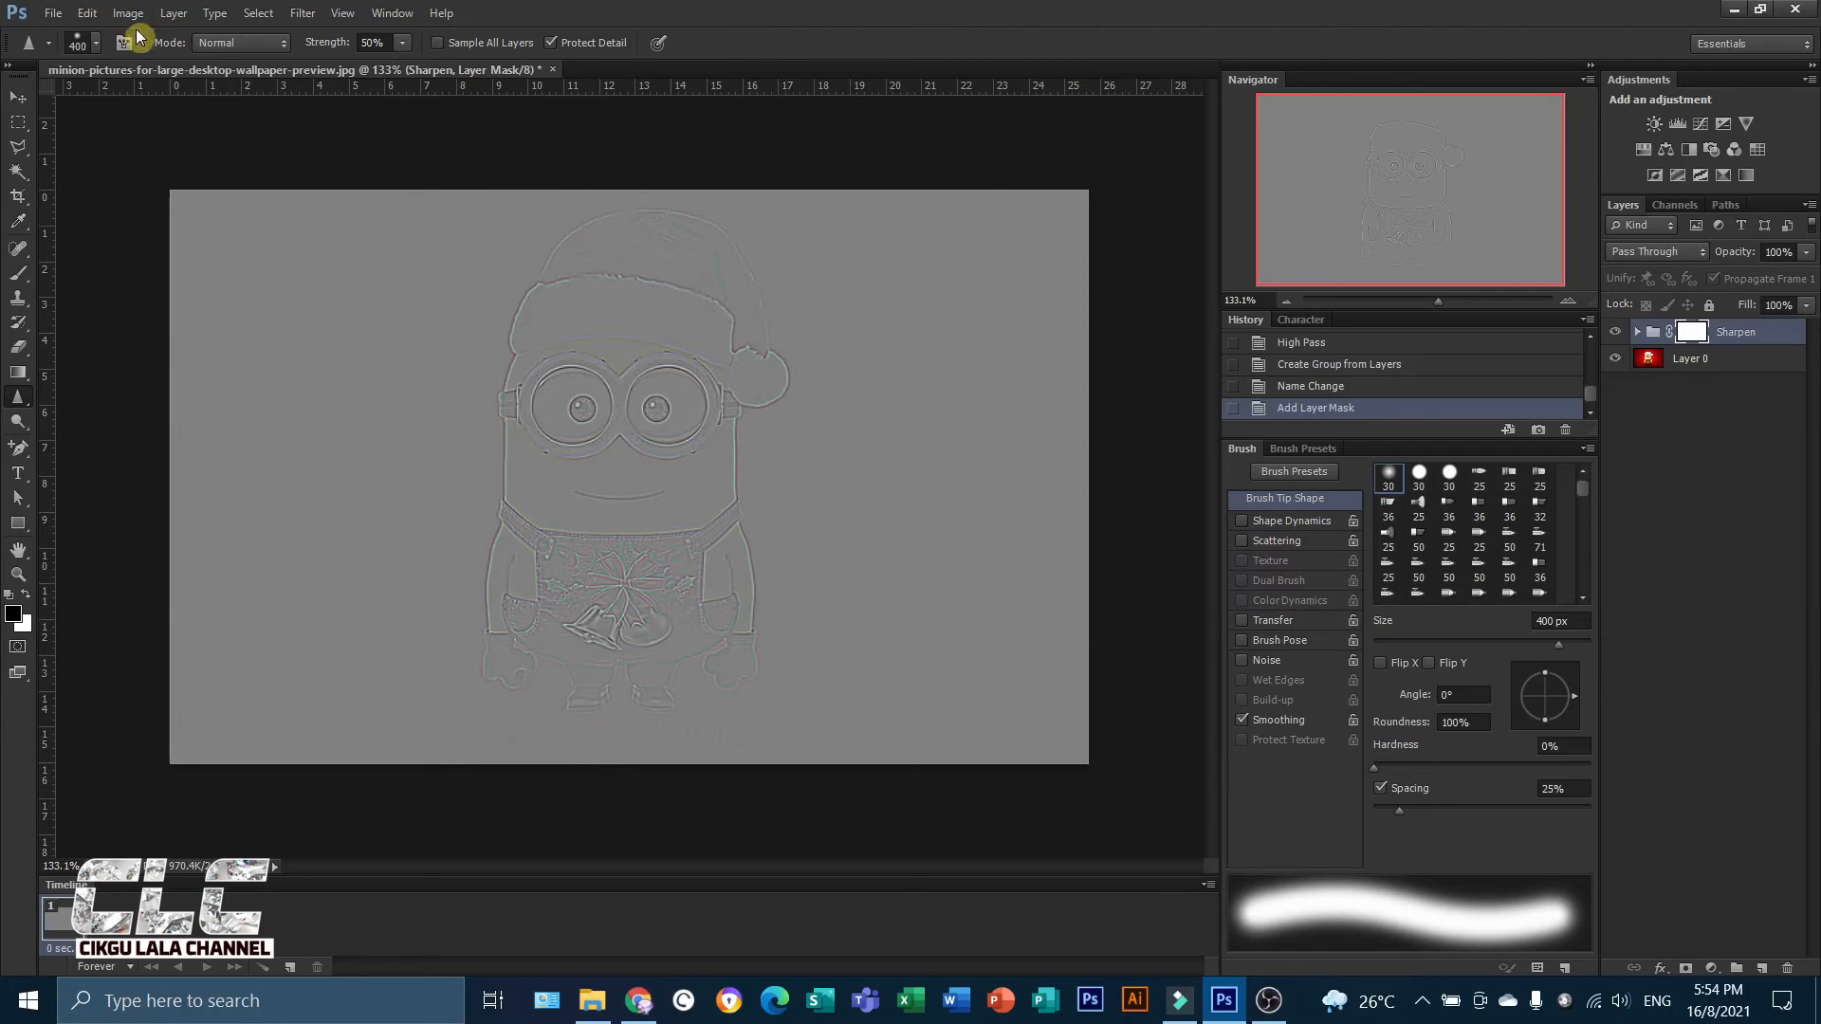
Fill the Sharpen group's layer mask with Black in Normal mode at 100% opacity.
click(89, 13)
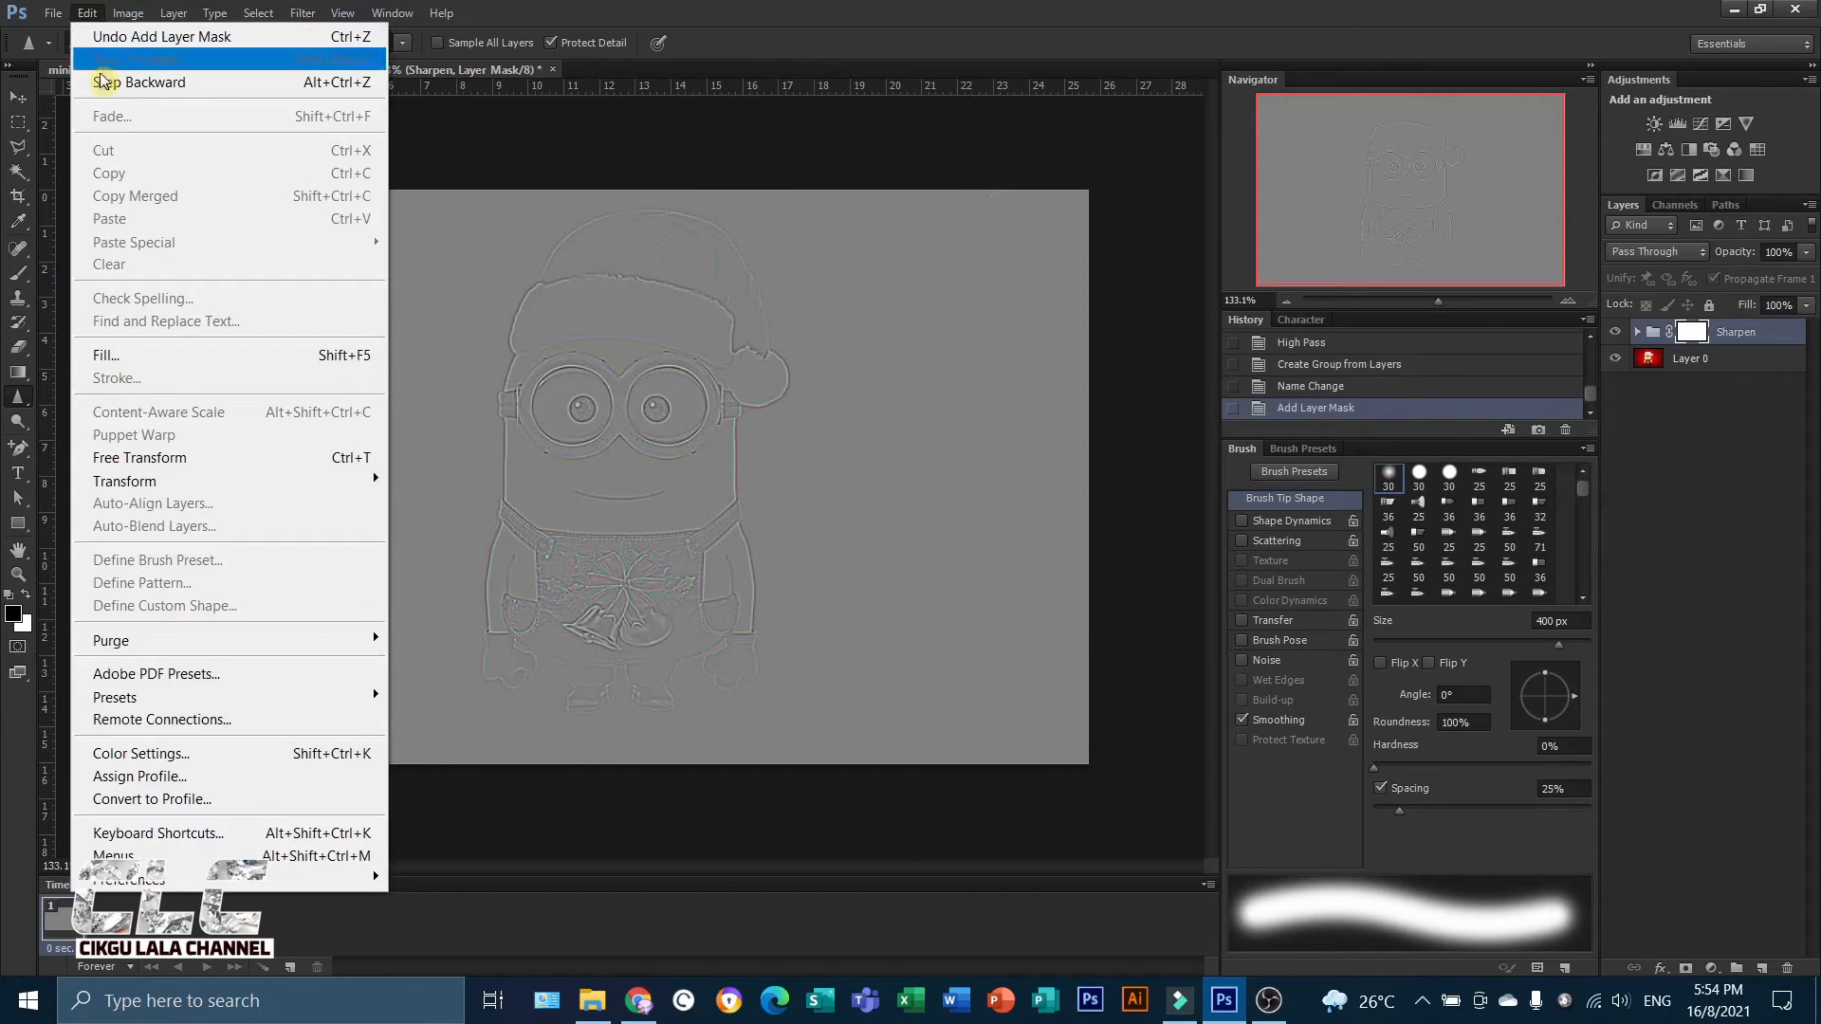
click(155, 354)
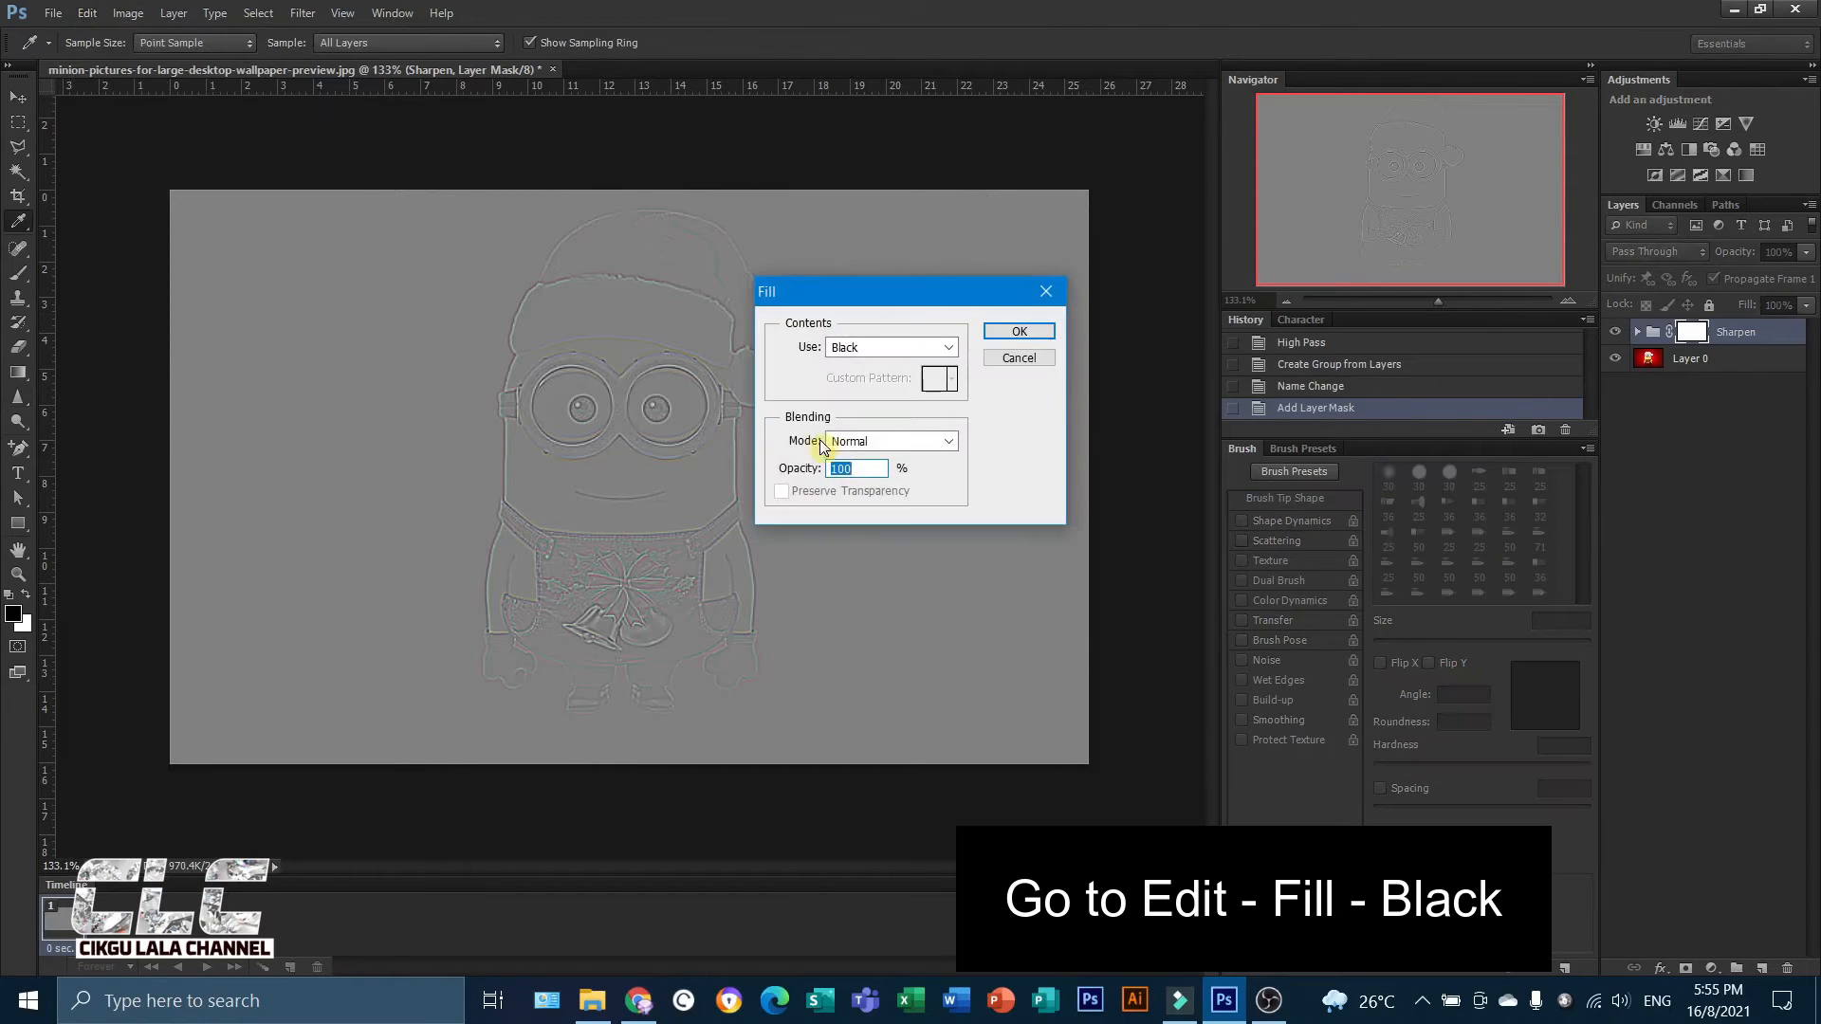
click(947, 349)
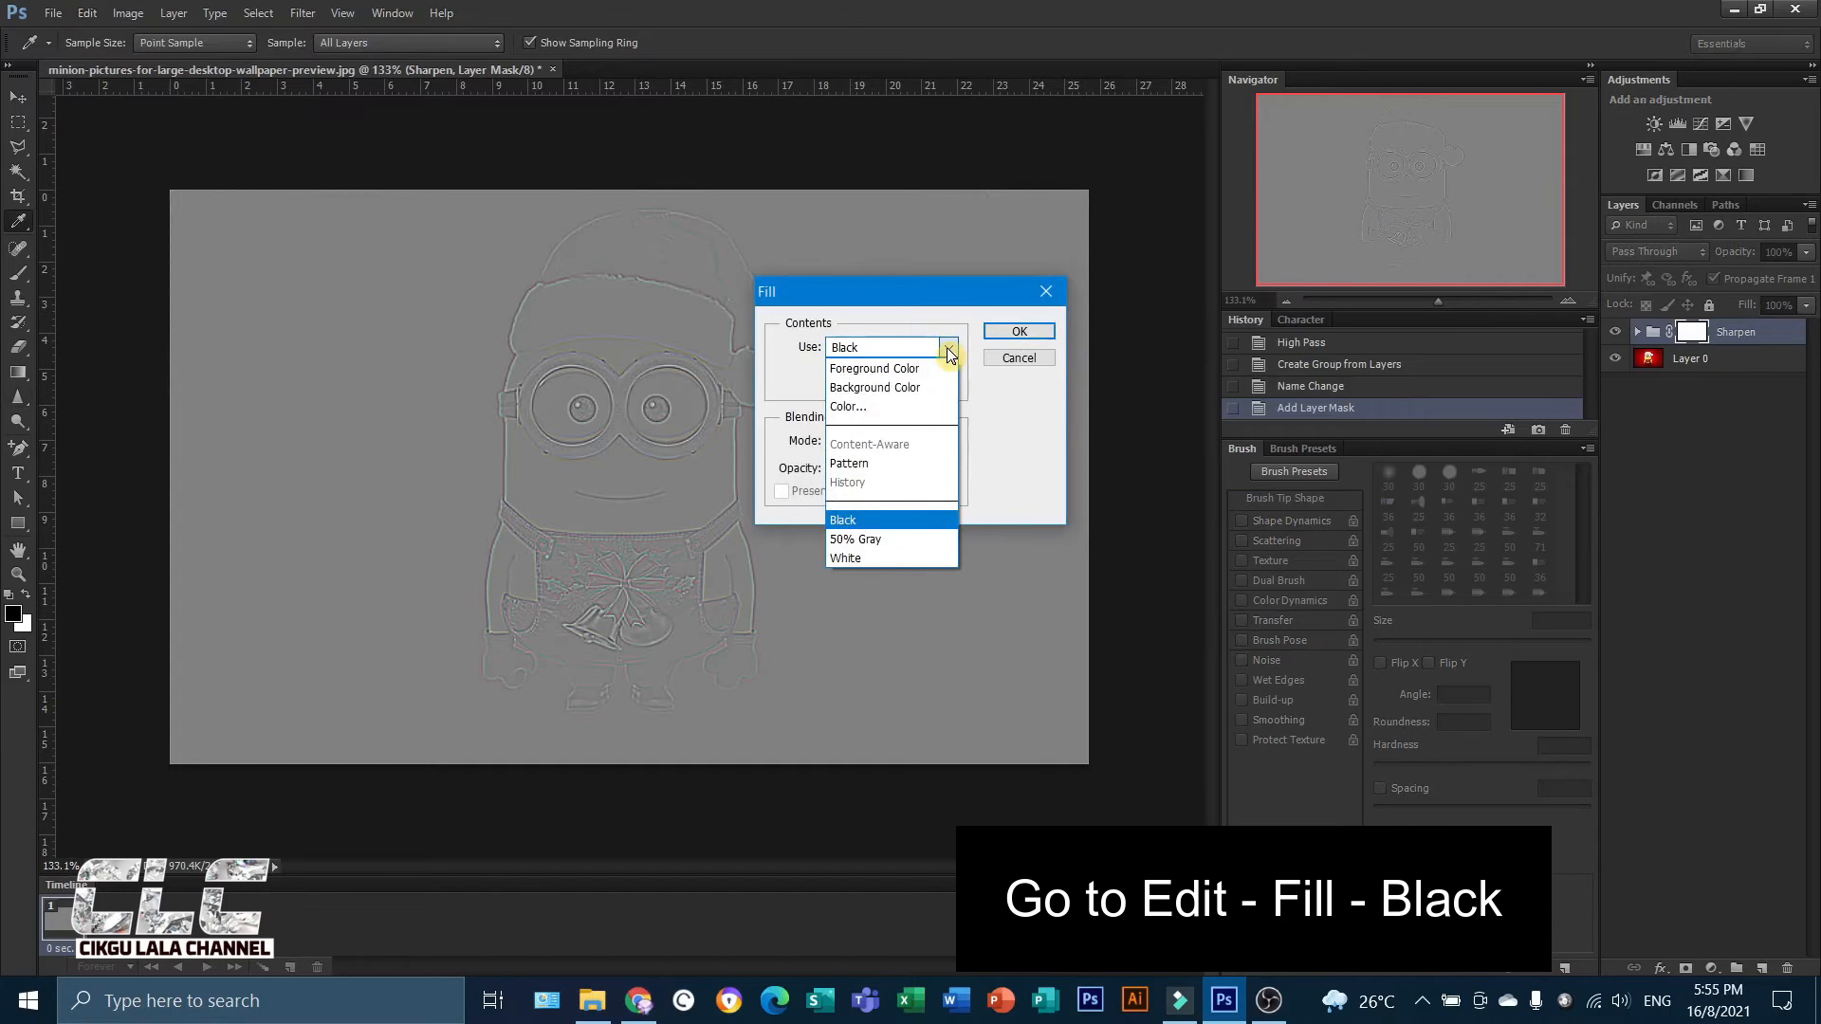
click(882, 522)
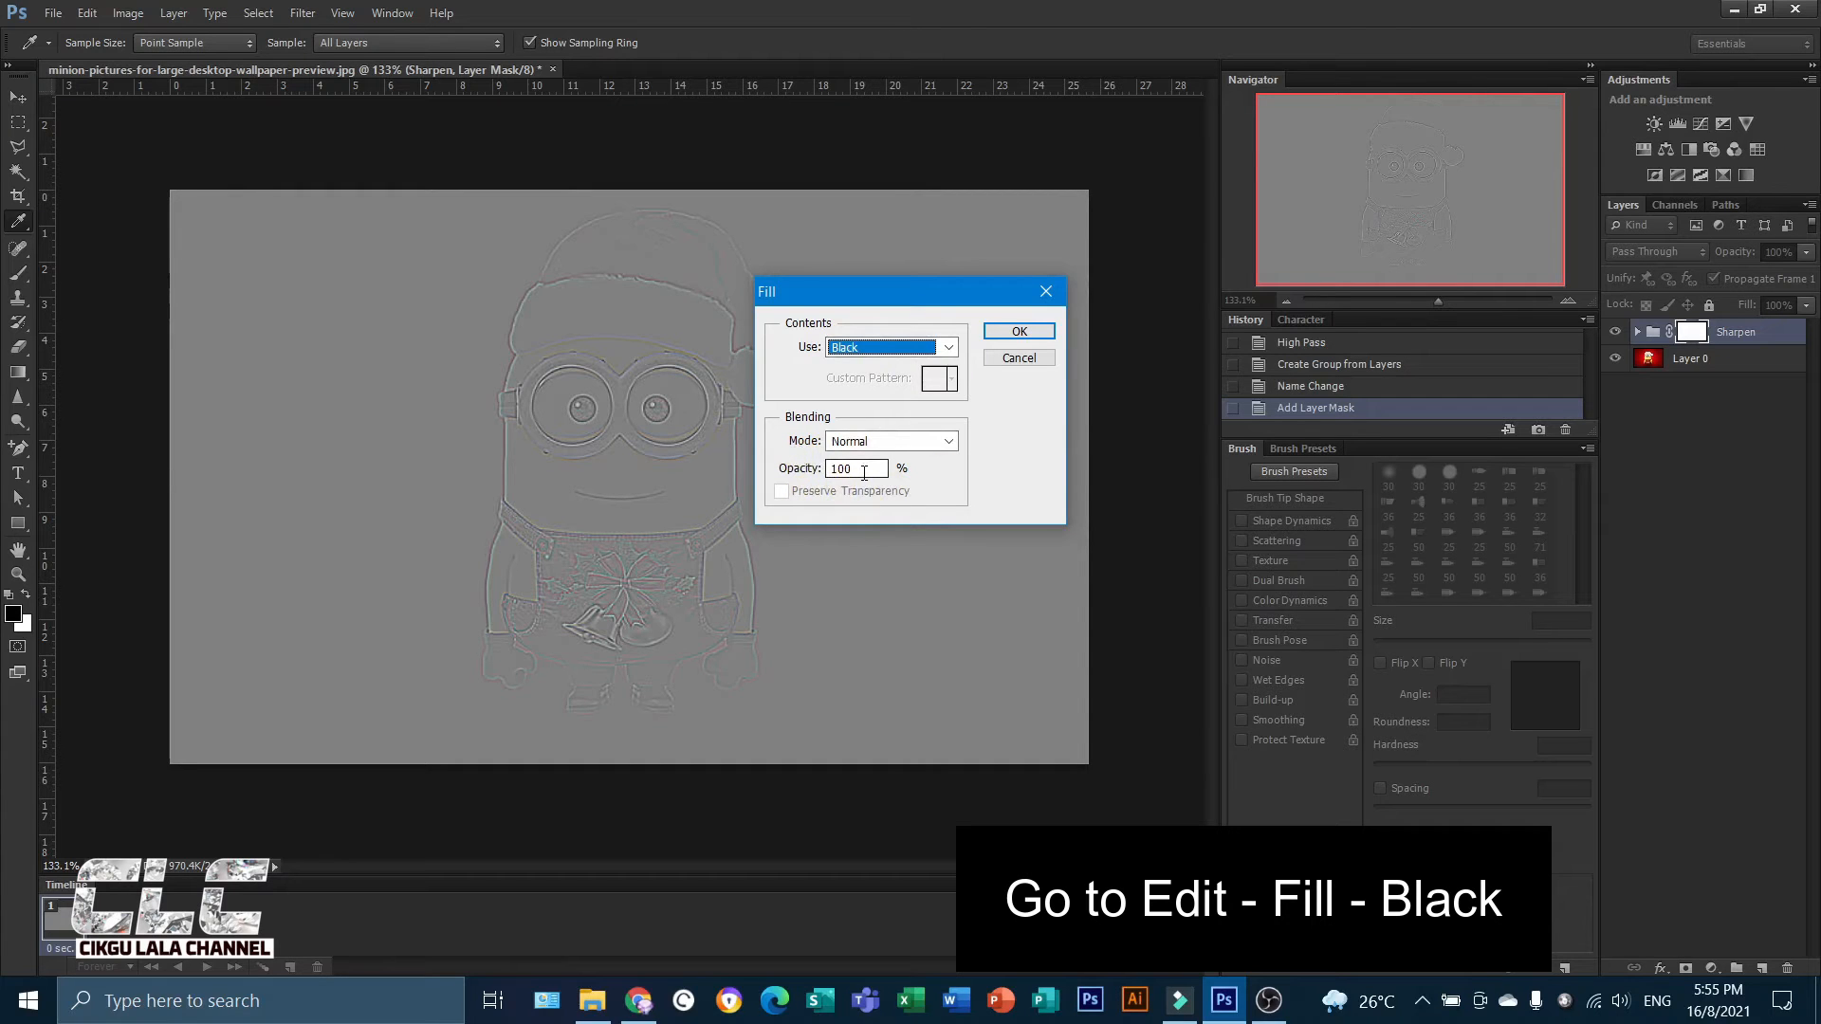
click(1019, 331)
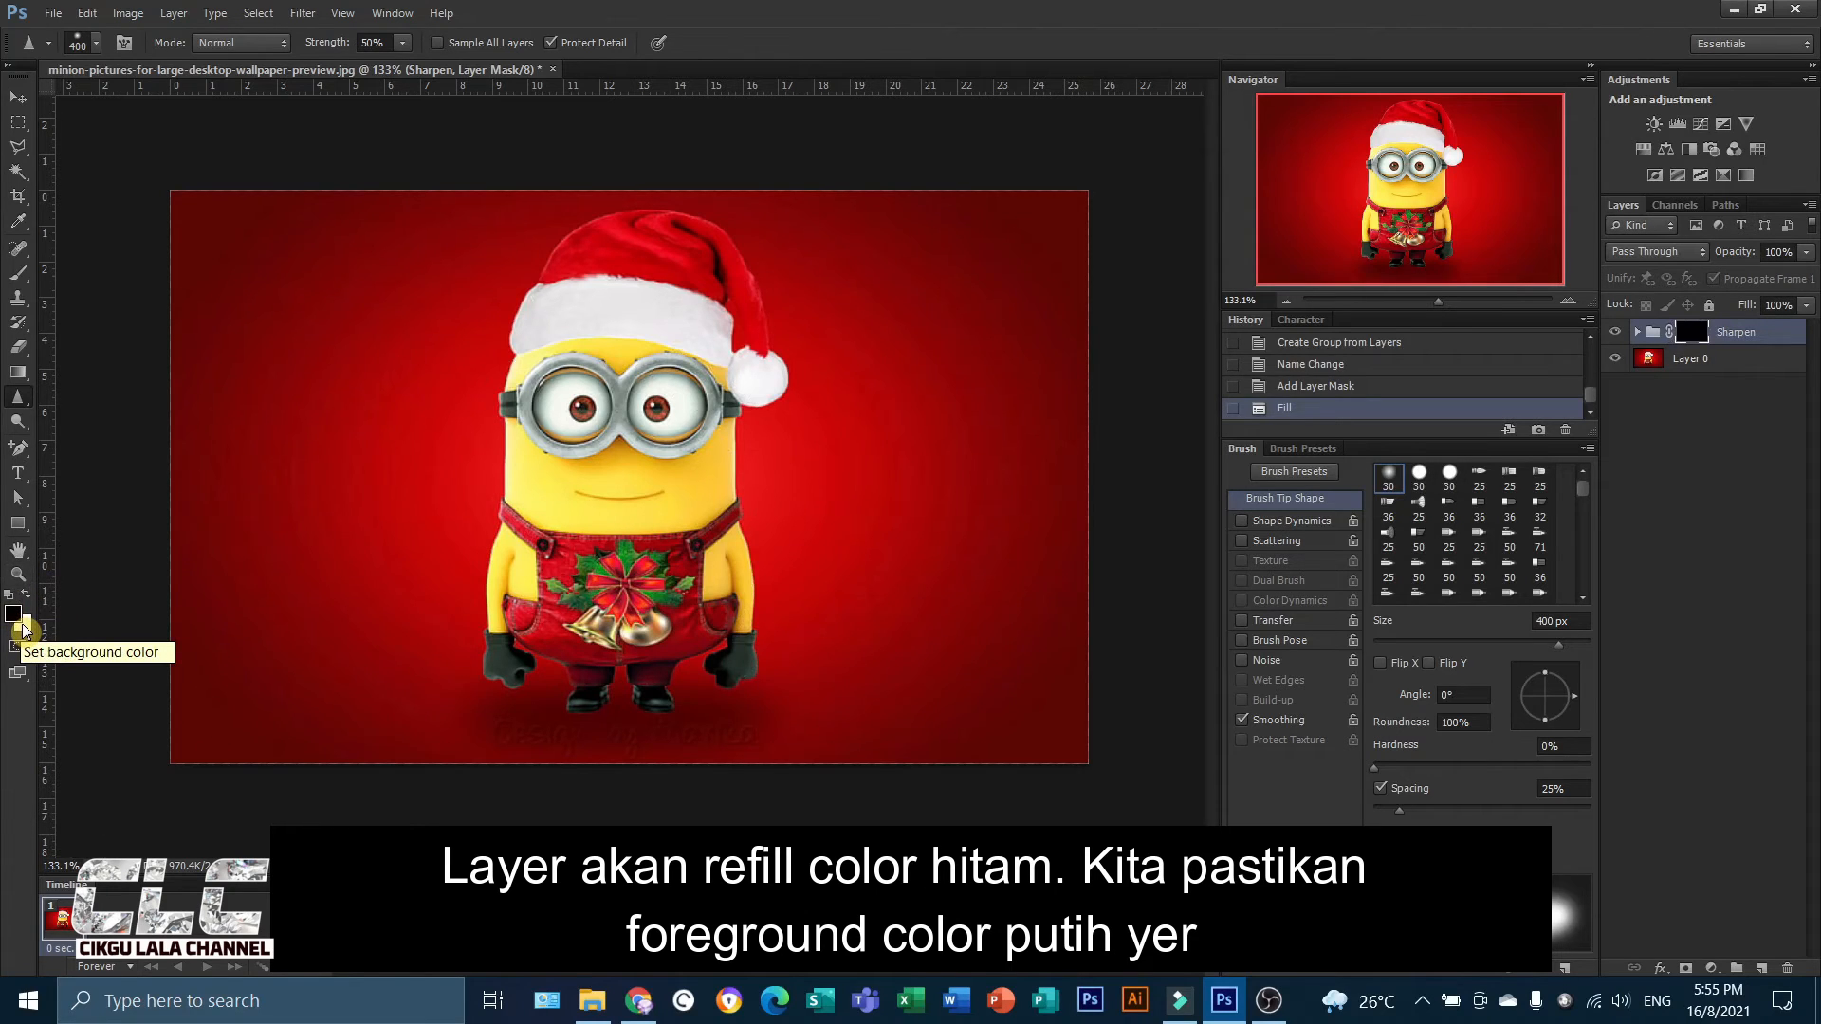
Paint the Sharpen mask white over the minion's face, goggles and overalls using a soft 80 px Brush at 100% opacity.
key(x)
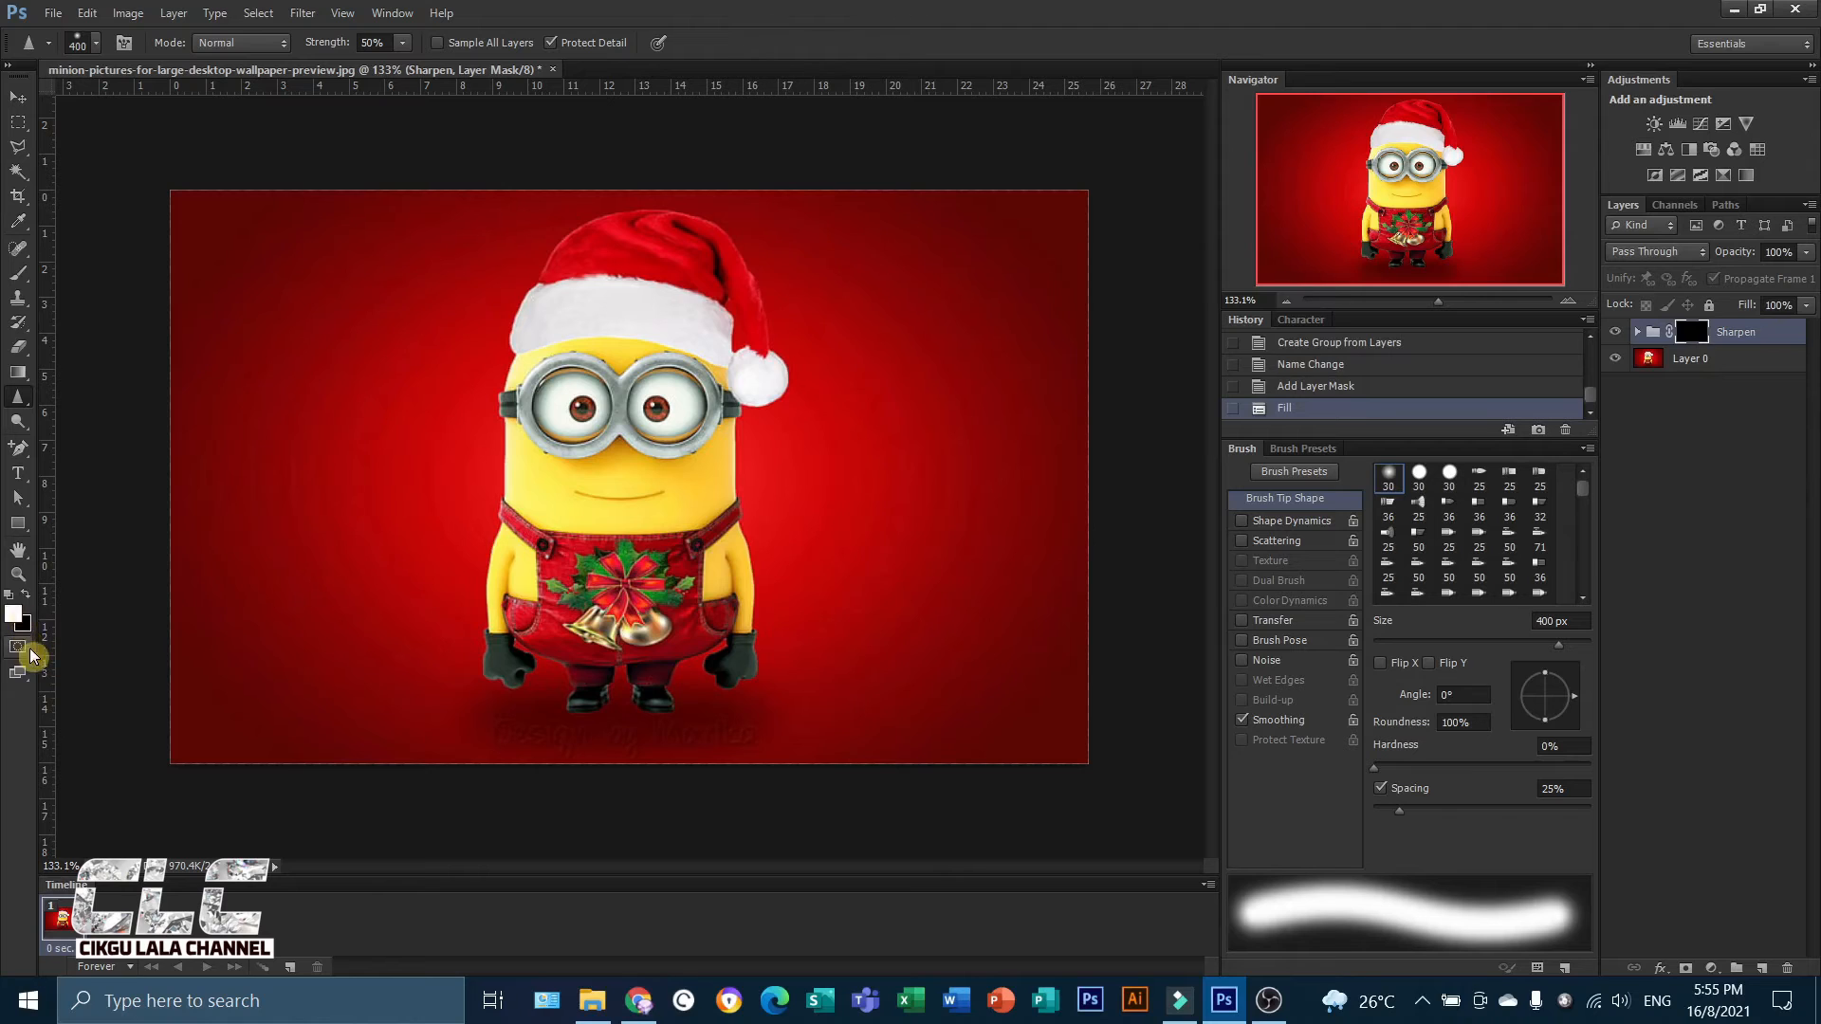
click(17, 98)
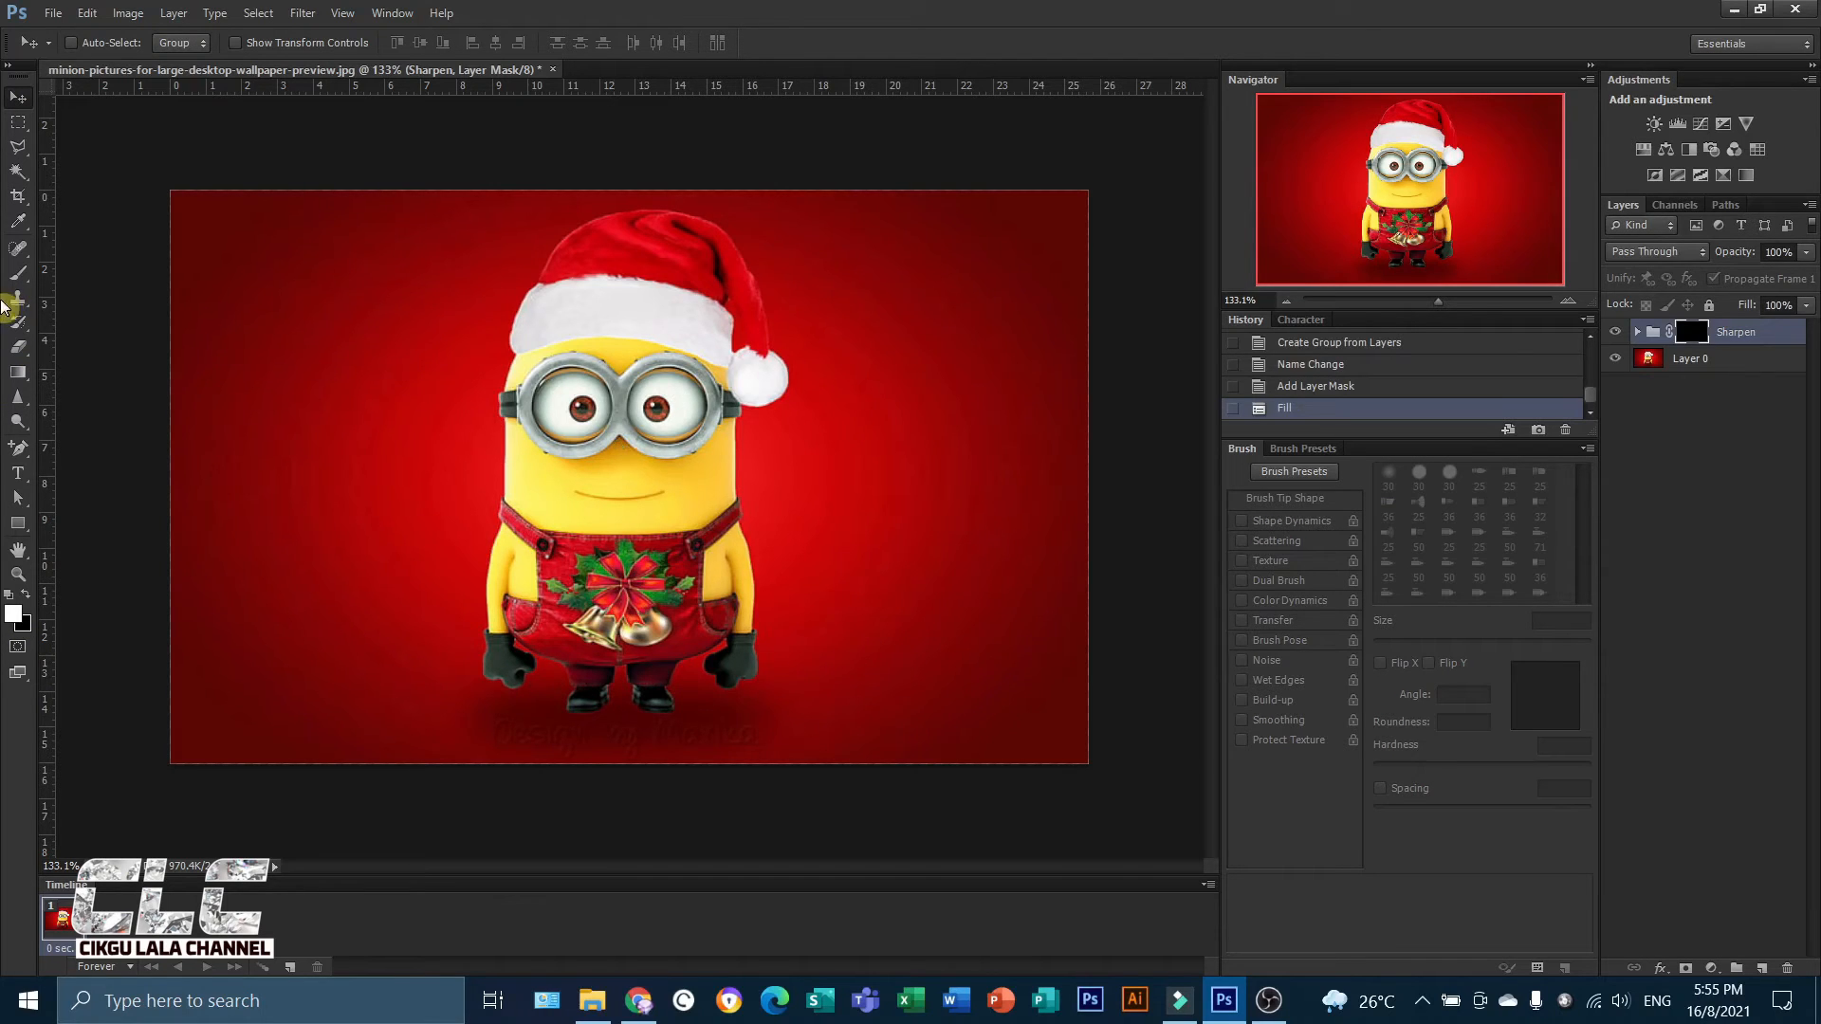
click(17, 274)
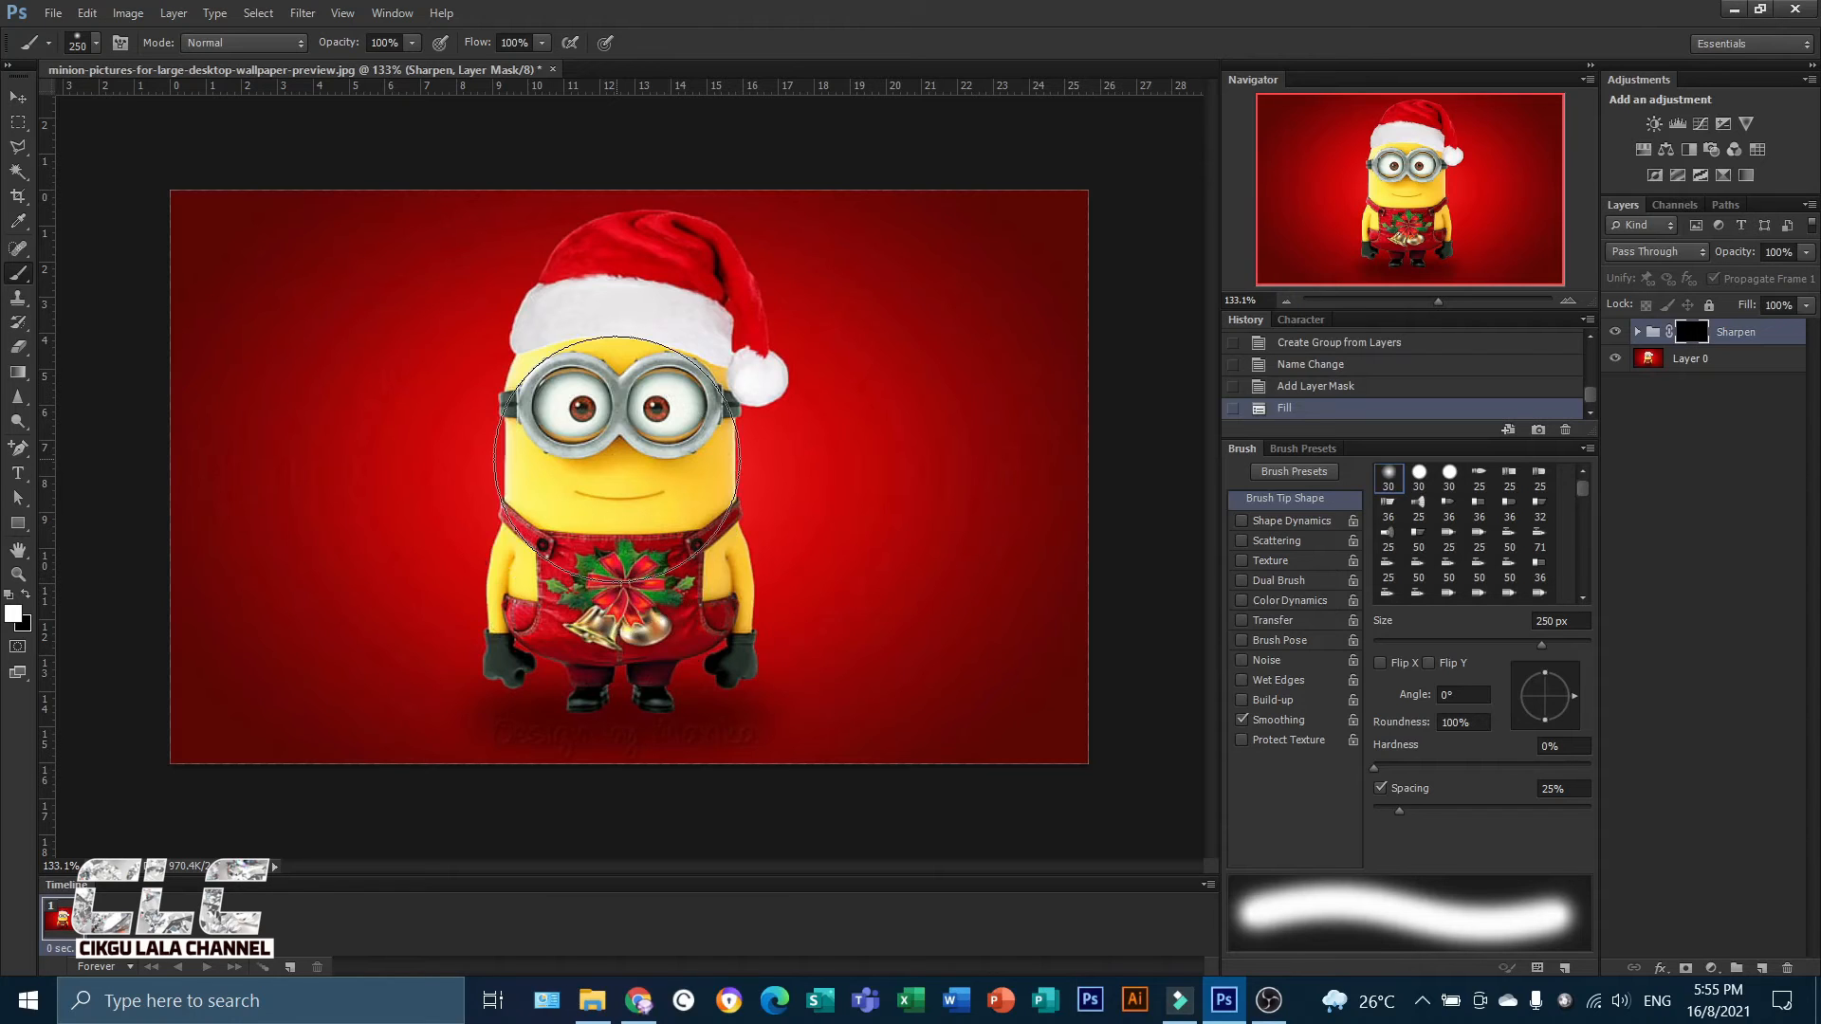
key(bracketleft)
key(bracketleft)
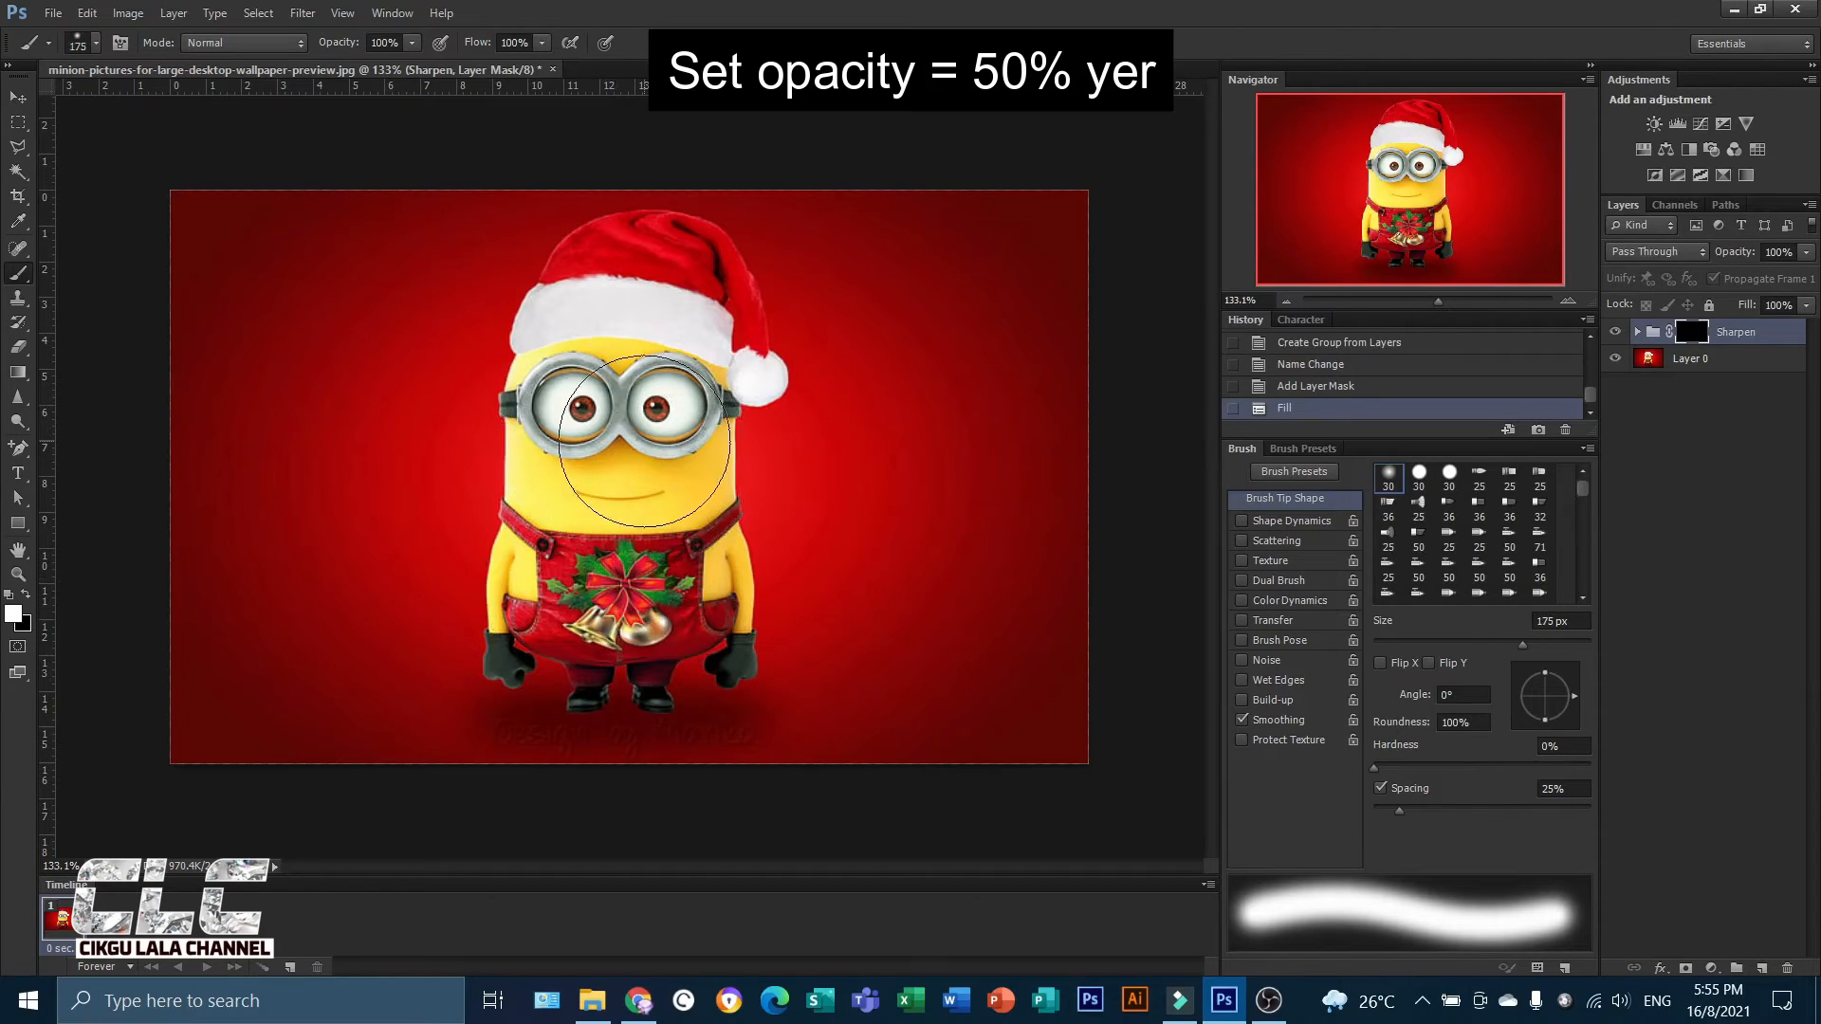
key(bracketleft)
key(bracketleft)
key(bracketleft)
key(bracketleft)
key(bracketleft)
scroll(570, 403, up, 2)
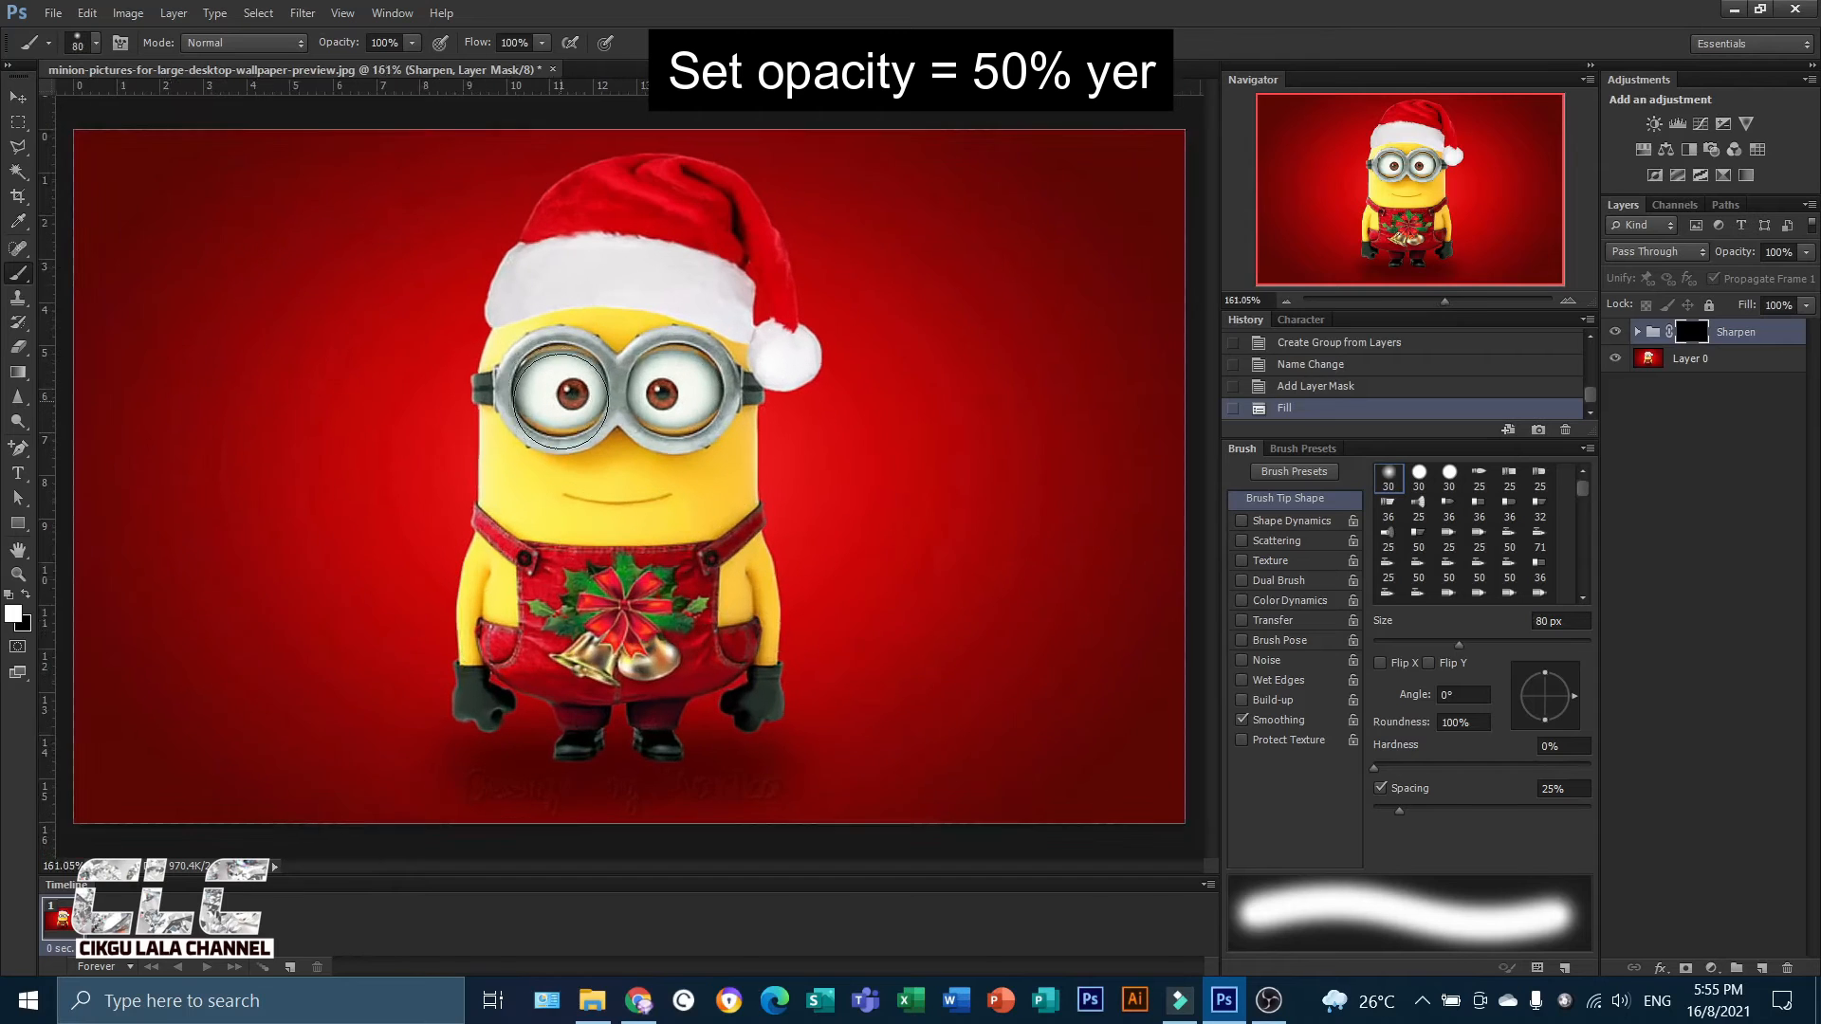
scroll(561, 399, up, 2)
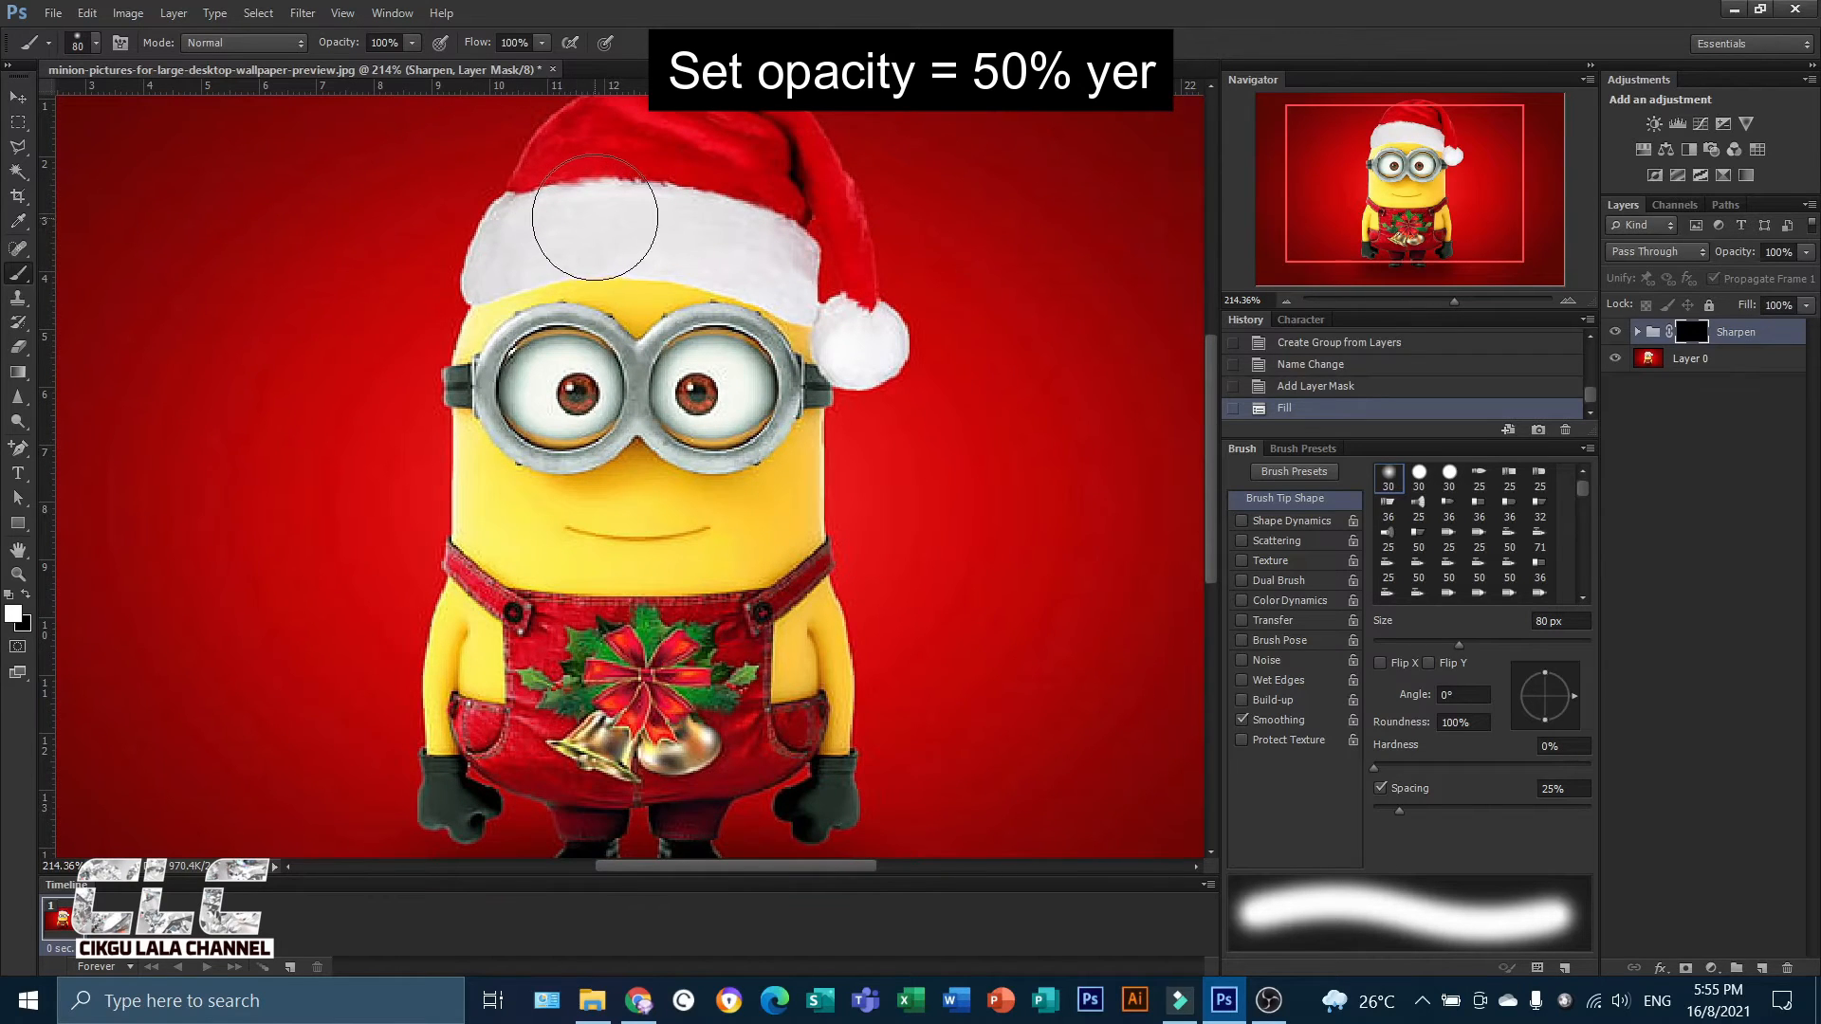
mouse_move(594, 217)
mouse_down()
mouse_move(602, 222)
mouse_move(624, 328)
mouse_move(647, 225)
mouse_move(674, 241)
mouse_move(684, 303)
mouse_move(730, 318)
mouse_move(753, 270)
mouse_move(734, 374)
mouse_move(707, 444)
mouse_move(675, 339)
mouse_move(554, 322)
mouse_move(518, 403)
mouse_move(534, 309)
mouse_move(512, 588)
mouse_move(564, 507)
mouse_move(697, 466)
mouse_move(727, 722)
mouse_move(740, 633)
mouse_move(752, 702)
mouse_move(546, 677)
mouse_move(540, 610)
mouse_move(499, 666)
mouse_move(512, 715)
mouse_move(616, 740)
mouse_move(790, 708)
mouse_move(806, 765)
mouse_move(466, 779)
mouse_move(468, 643)
mouse_up()
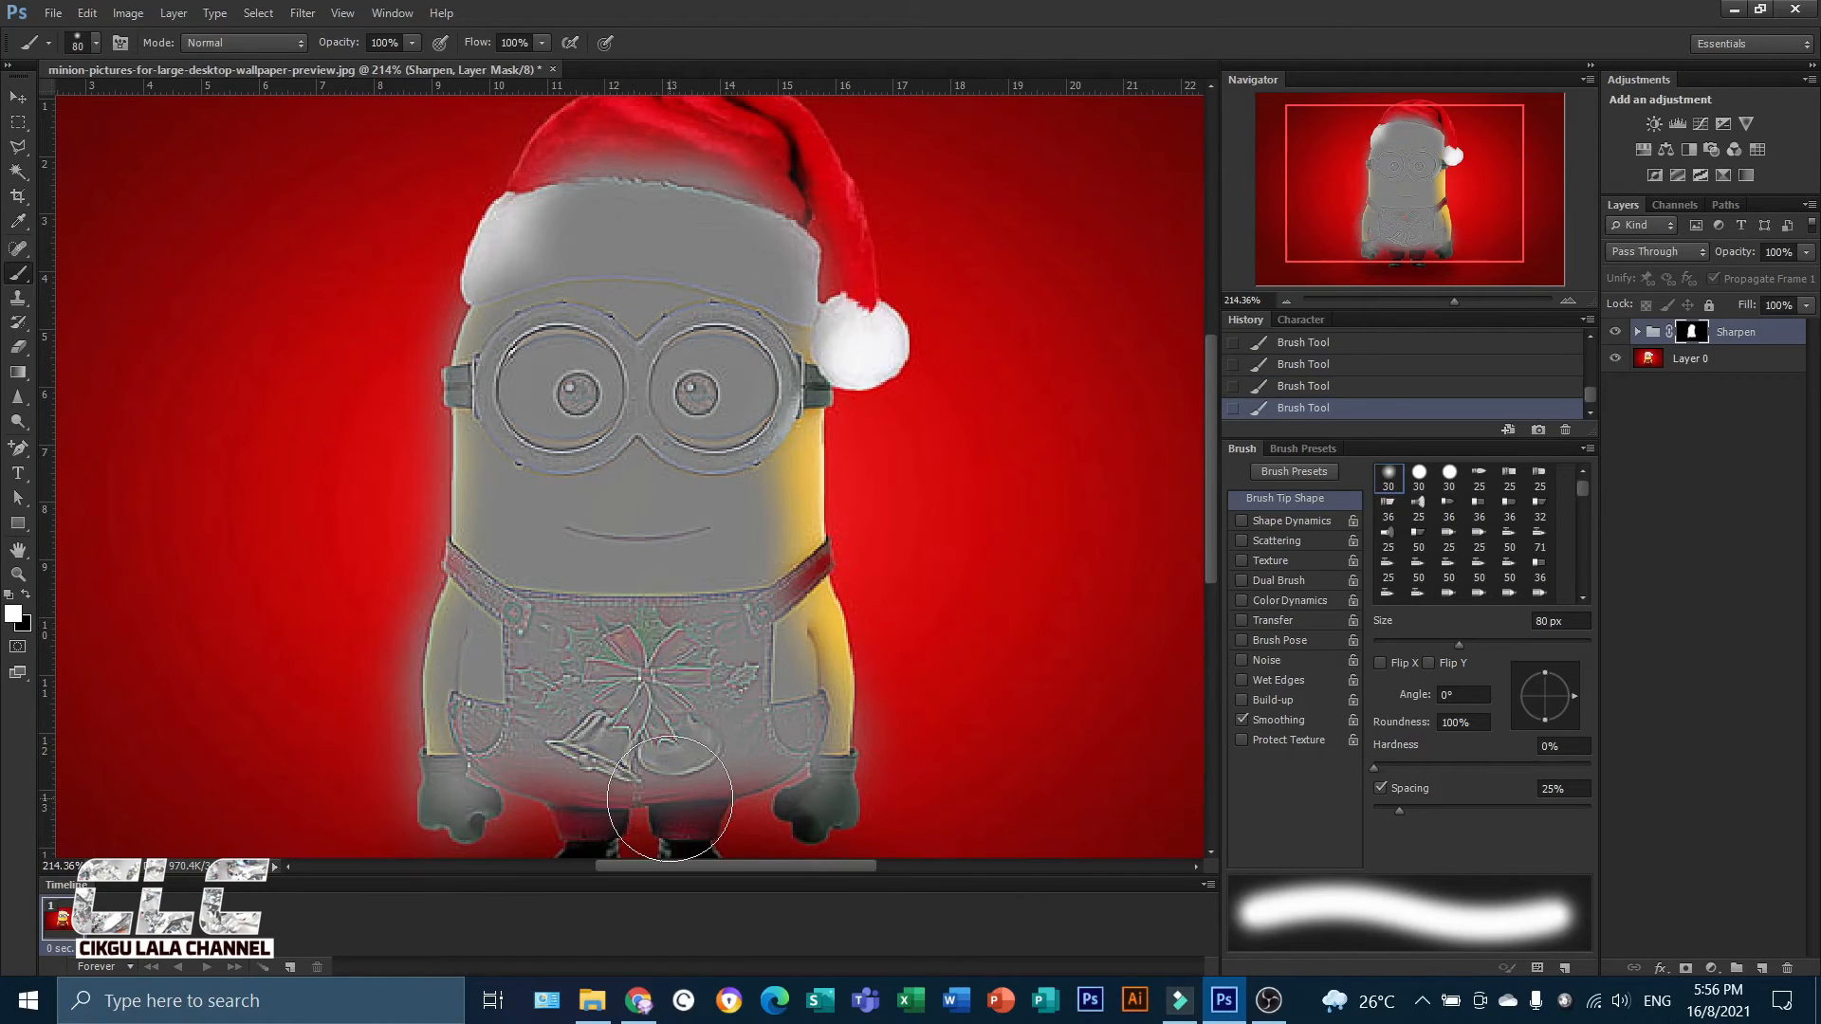
click(670, 802)
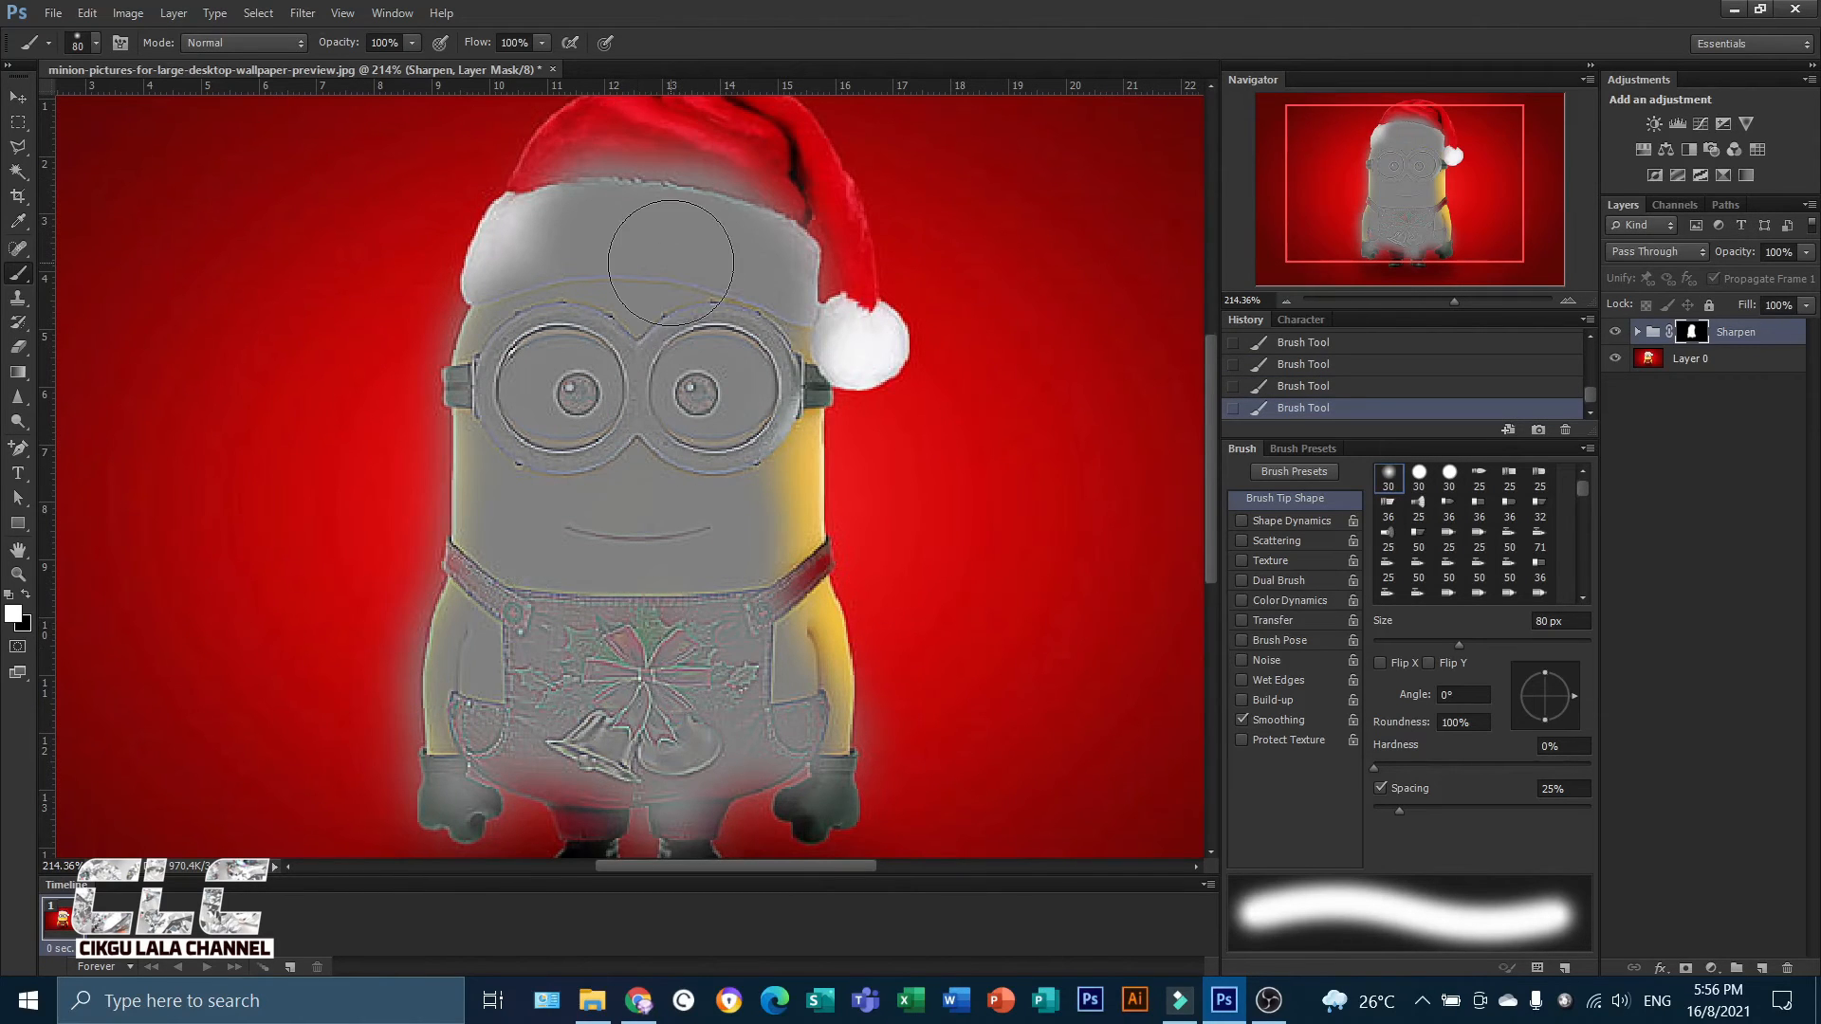
Extend the white mask painting over the minion's red hat, pompom and the remaining unpainted side of its body.
scroll(673, 256, up, 1)
drag(1418, 214, 1418, 200)
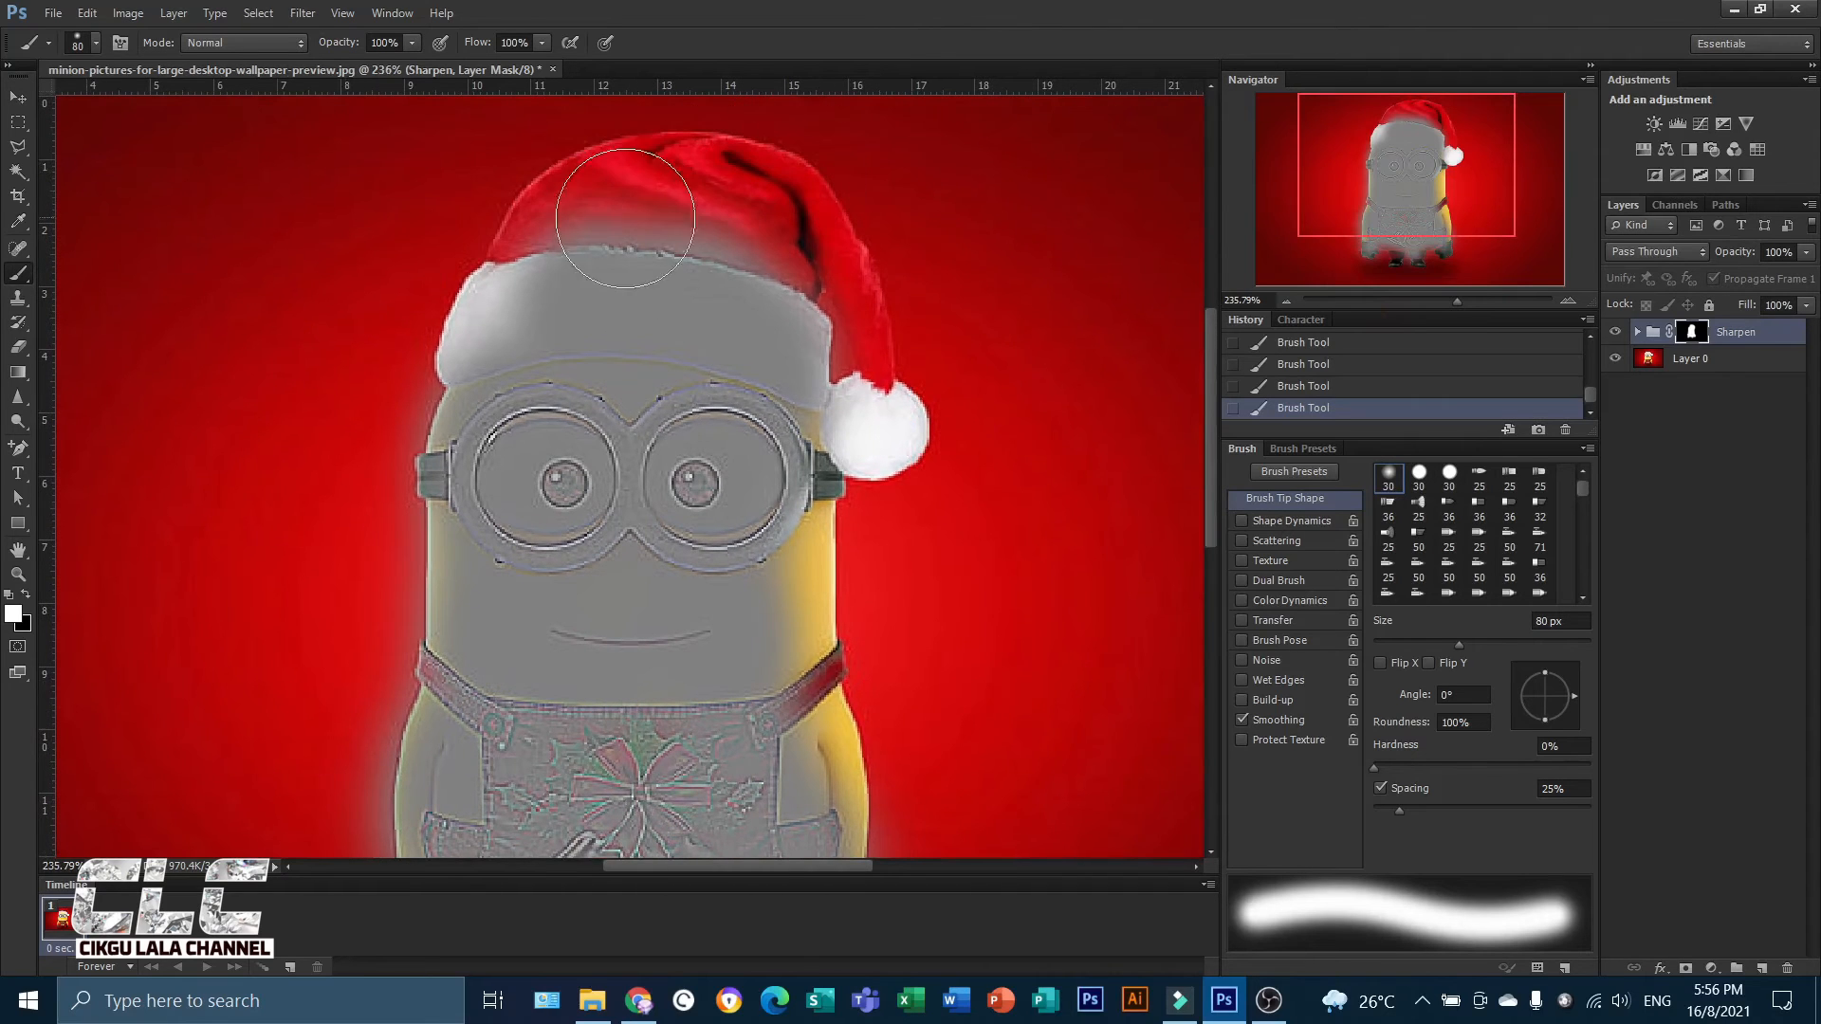
mouse_move(532, 237)
mouse_down()
mouse_move(683, 157)
mouse_move(786, 242)
mouse_move(830, 313)
mouse_up()
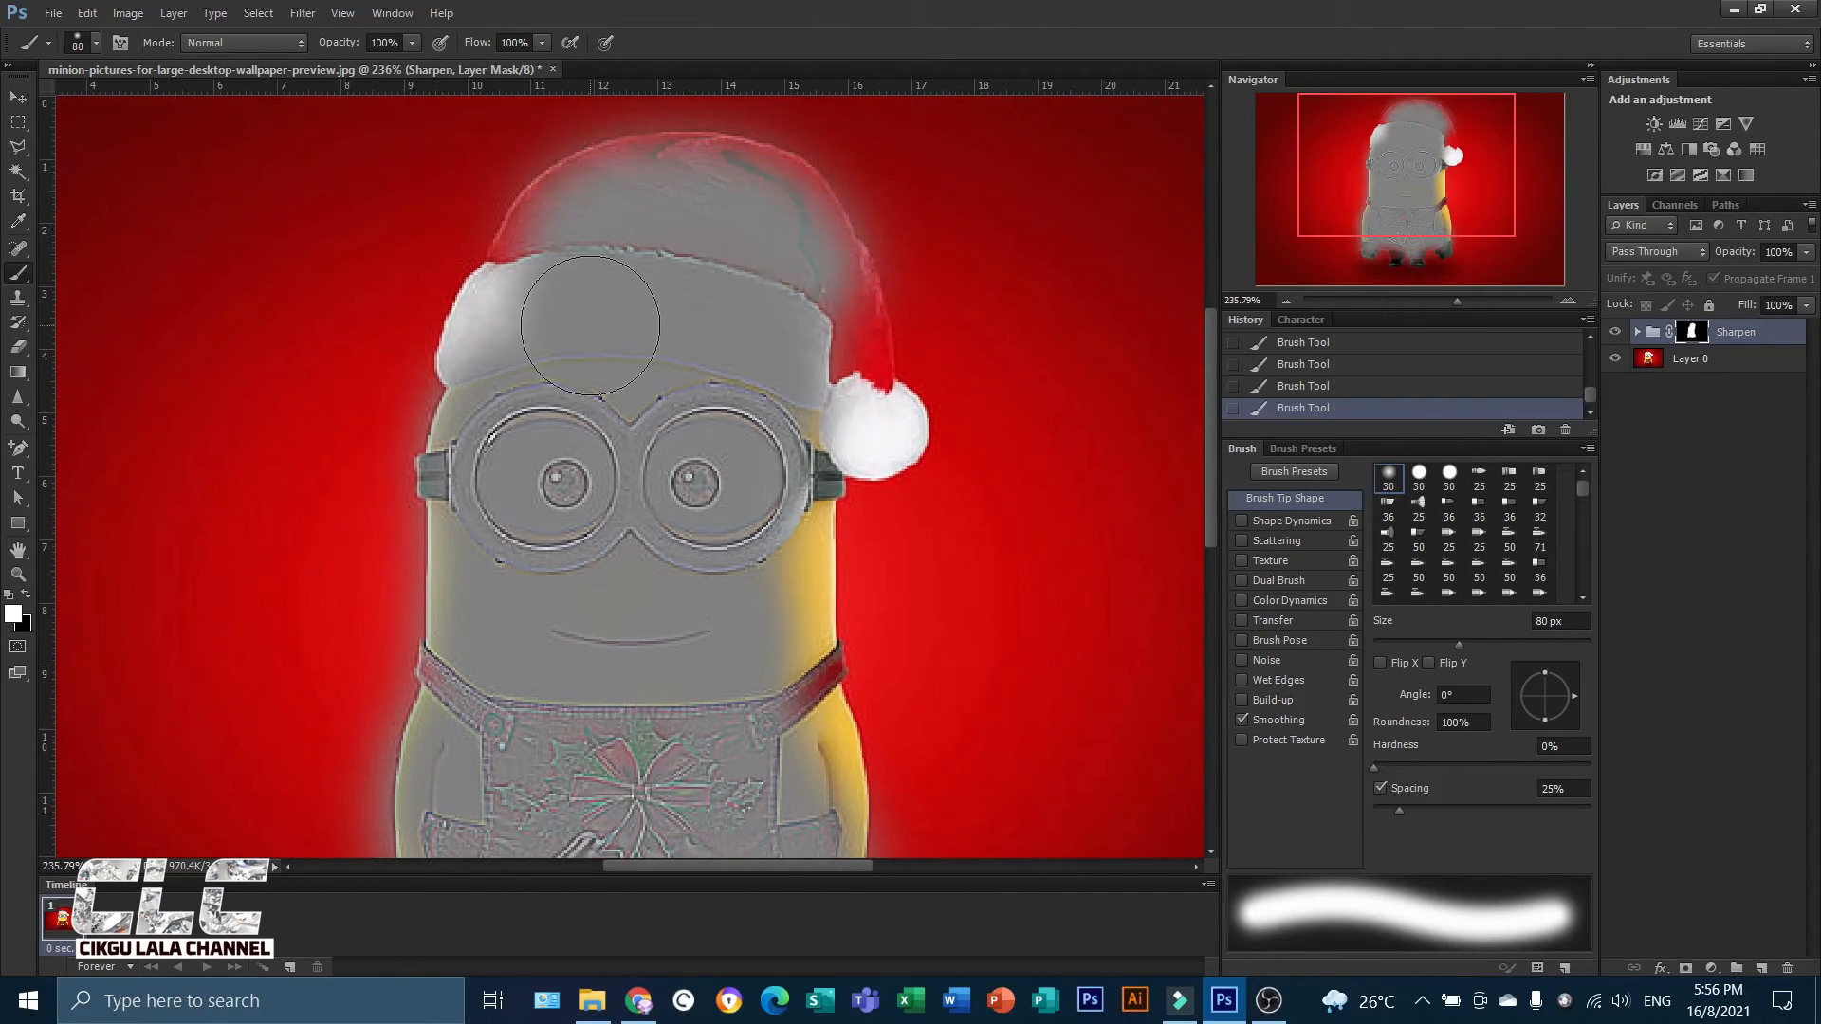
mouse_move(767, 436)
mouse_down()
mouse_move(868, 427)
mouse_move(825, 446)
mouse_move(784, 577)
mouse_move(816, 645)
mouse_move(759, 702)
mouse_move(854, 816)
mouse_up()
click(1241, 720)
click(1241, 720)
scroll(692, 332, down, 2)
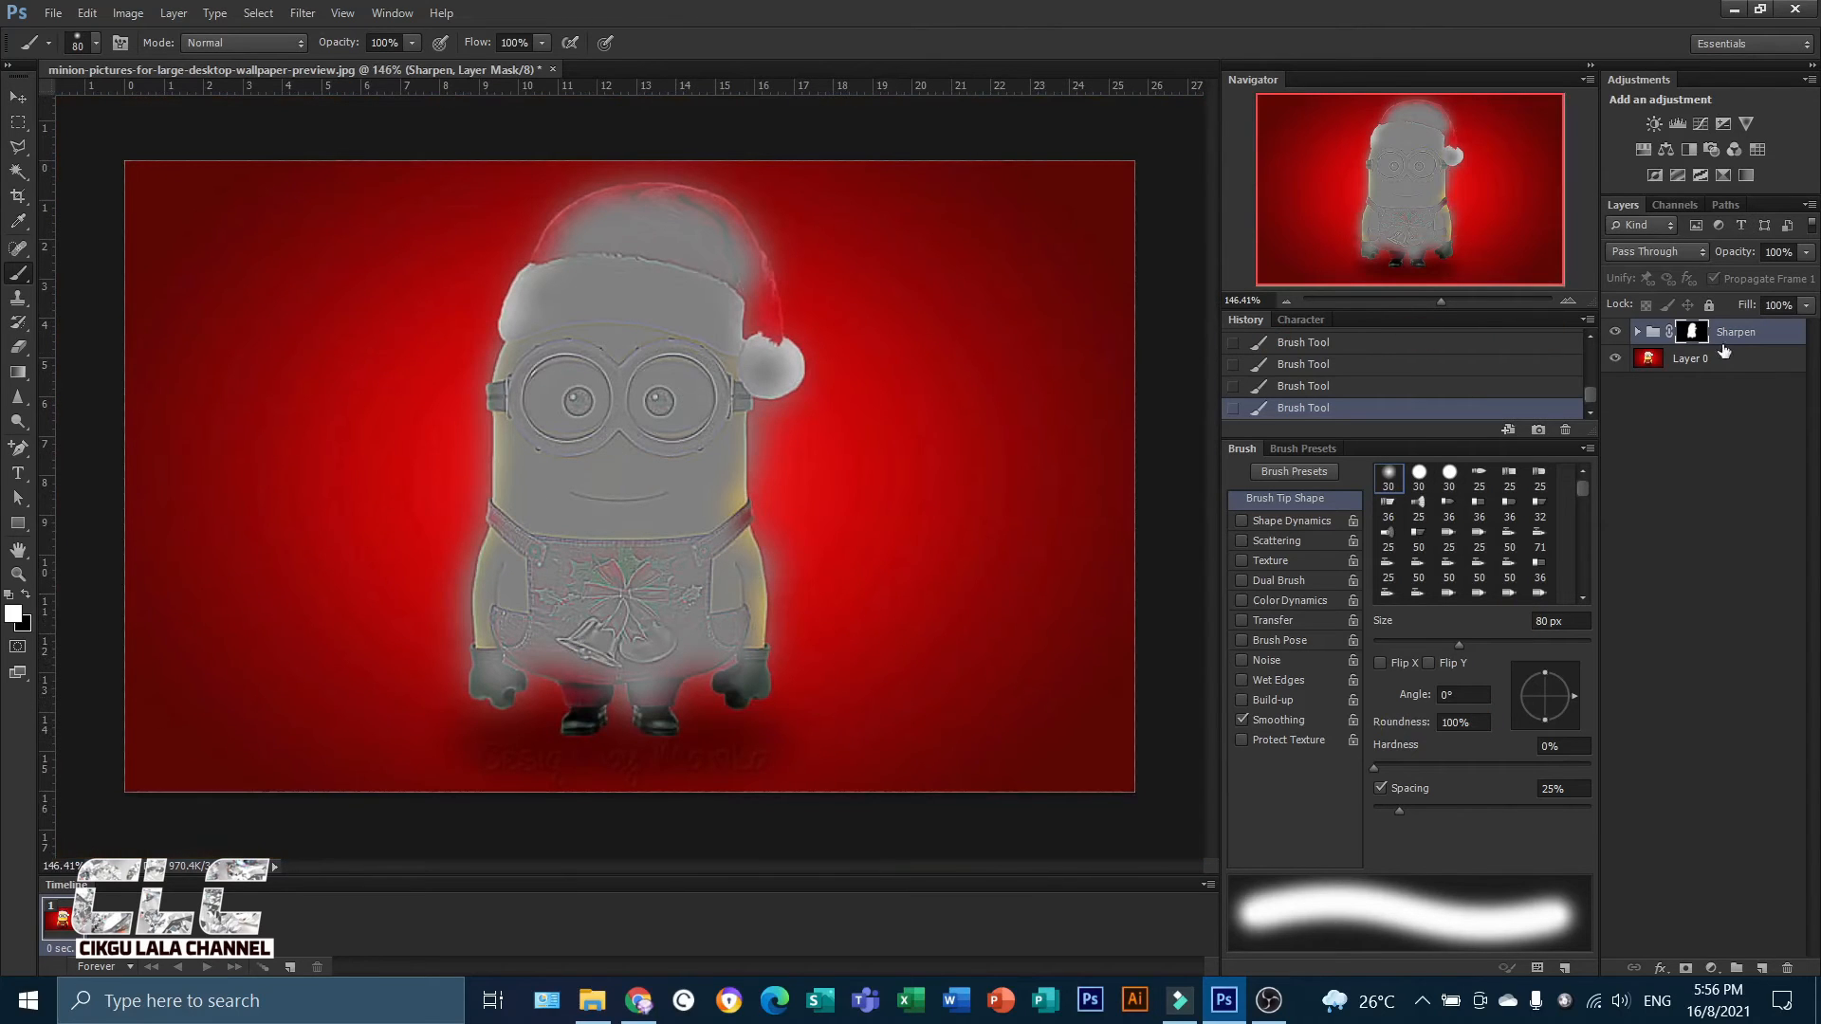
Try the Overlay, Soft Light and Hard Light blending modes on the Sharpen group.
click(1690, 259)
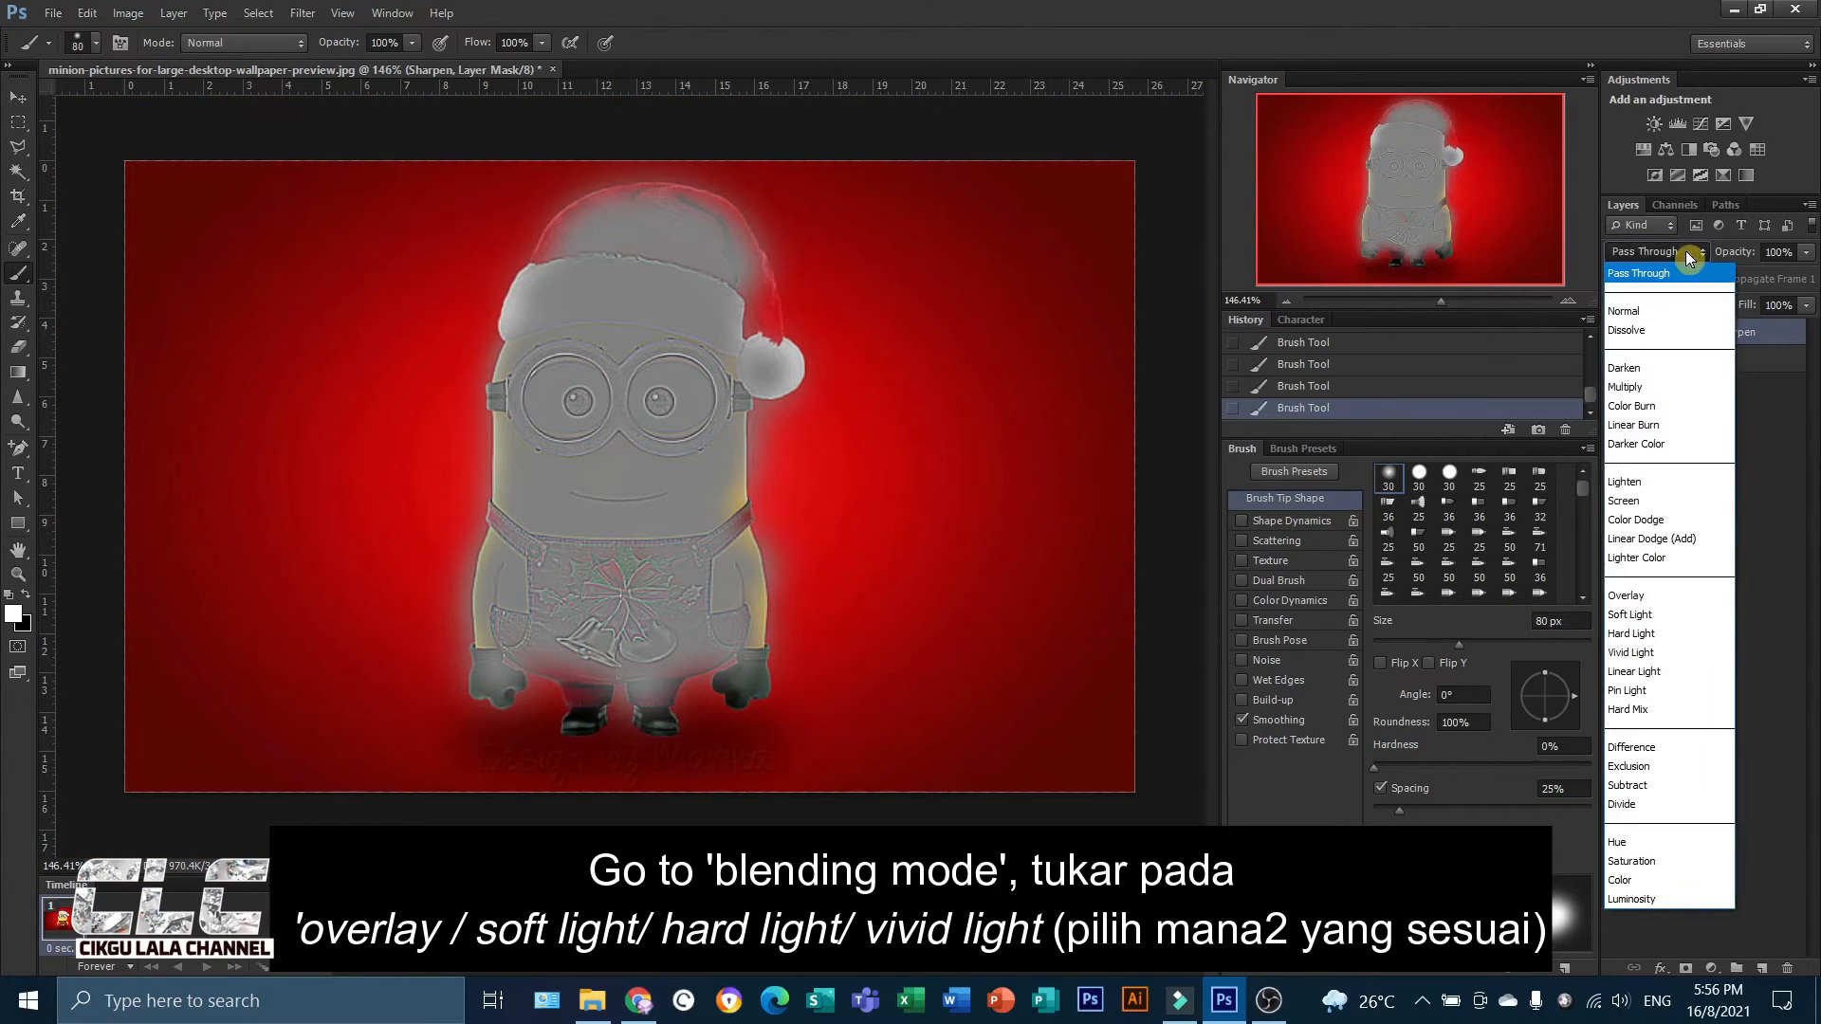
click(1676, 596)
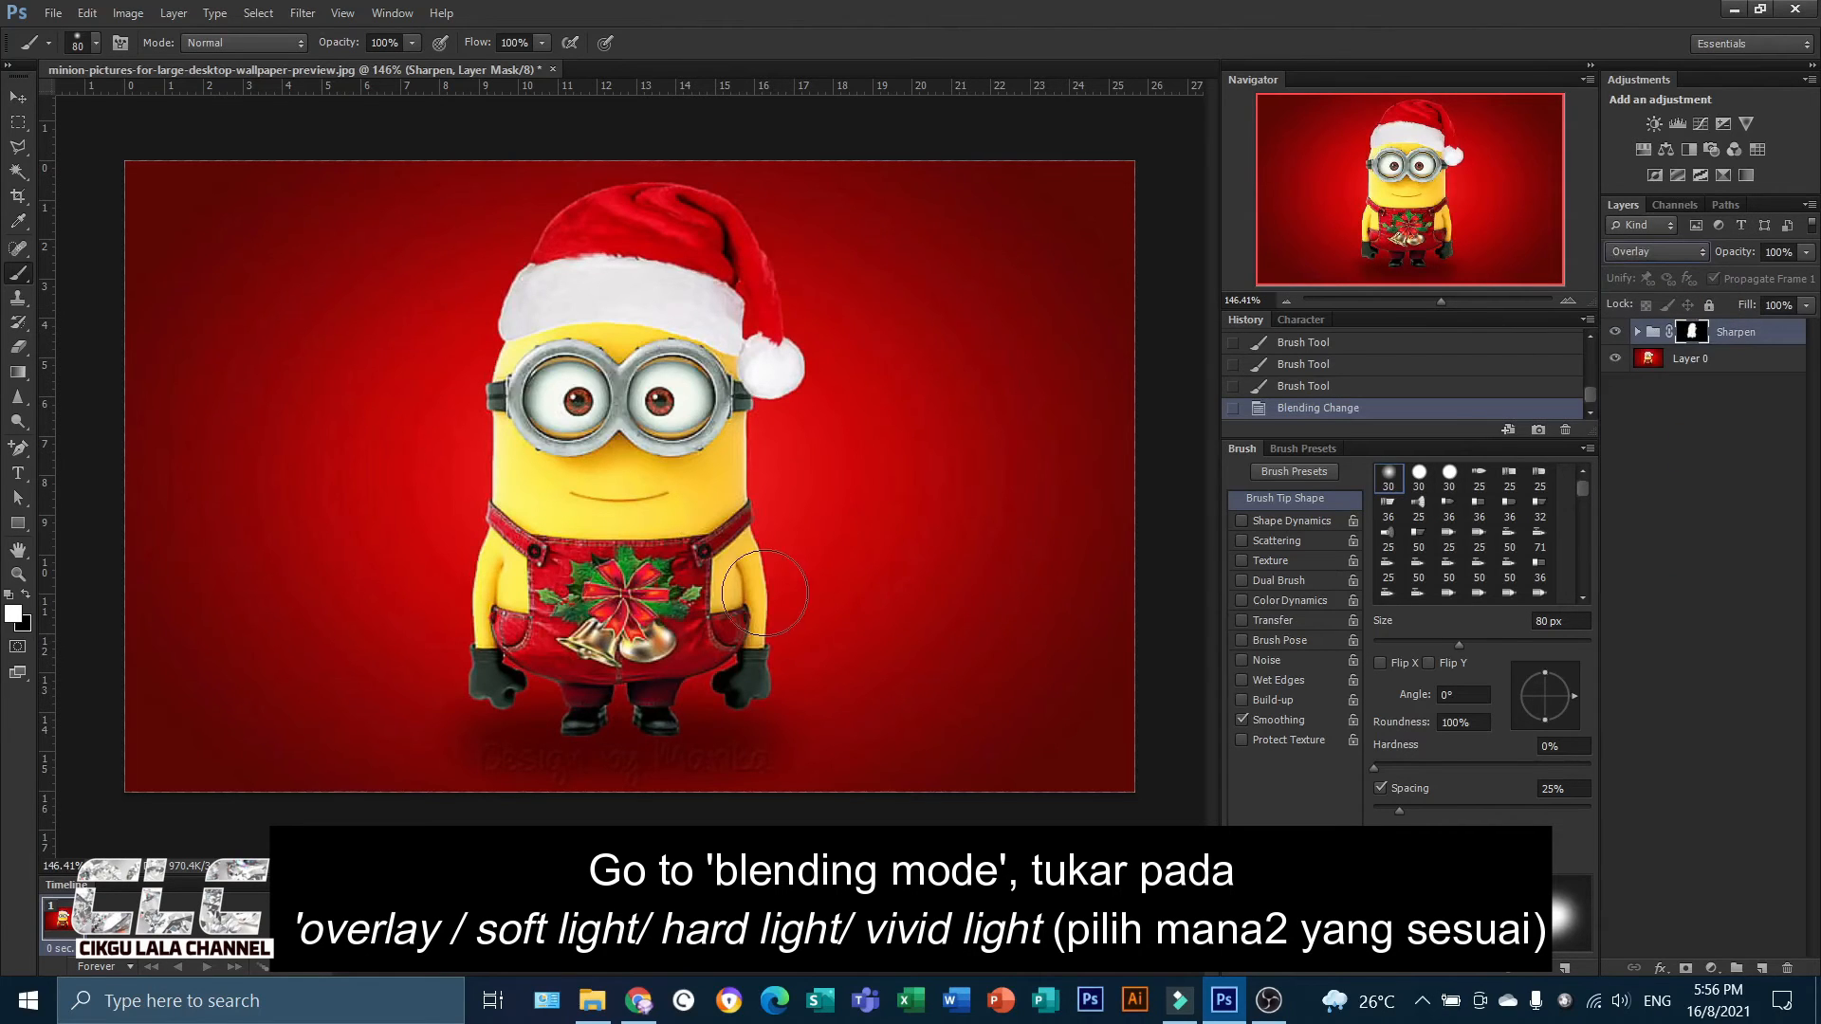
drag(1445, 309, 1464, 306)
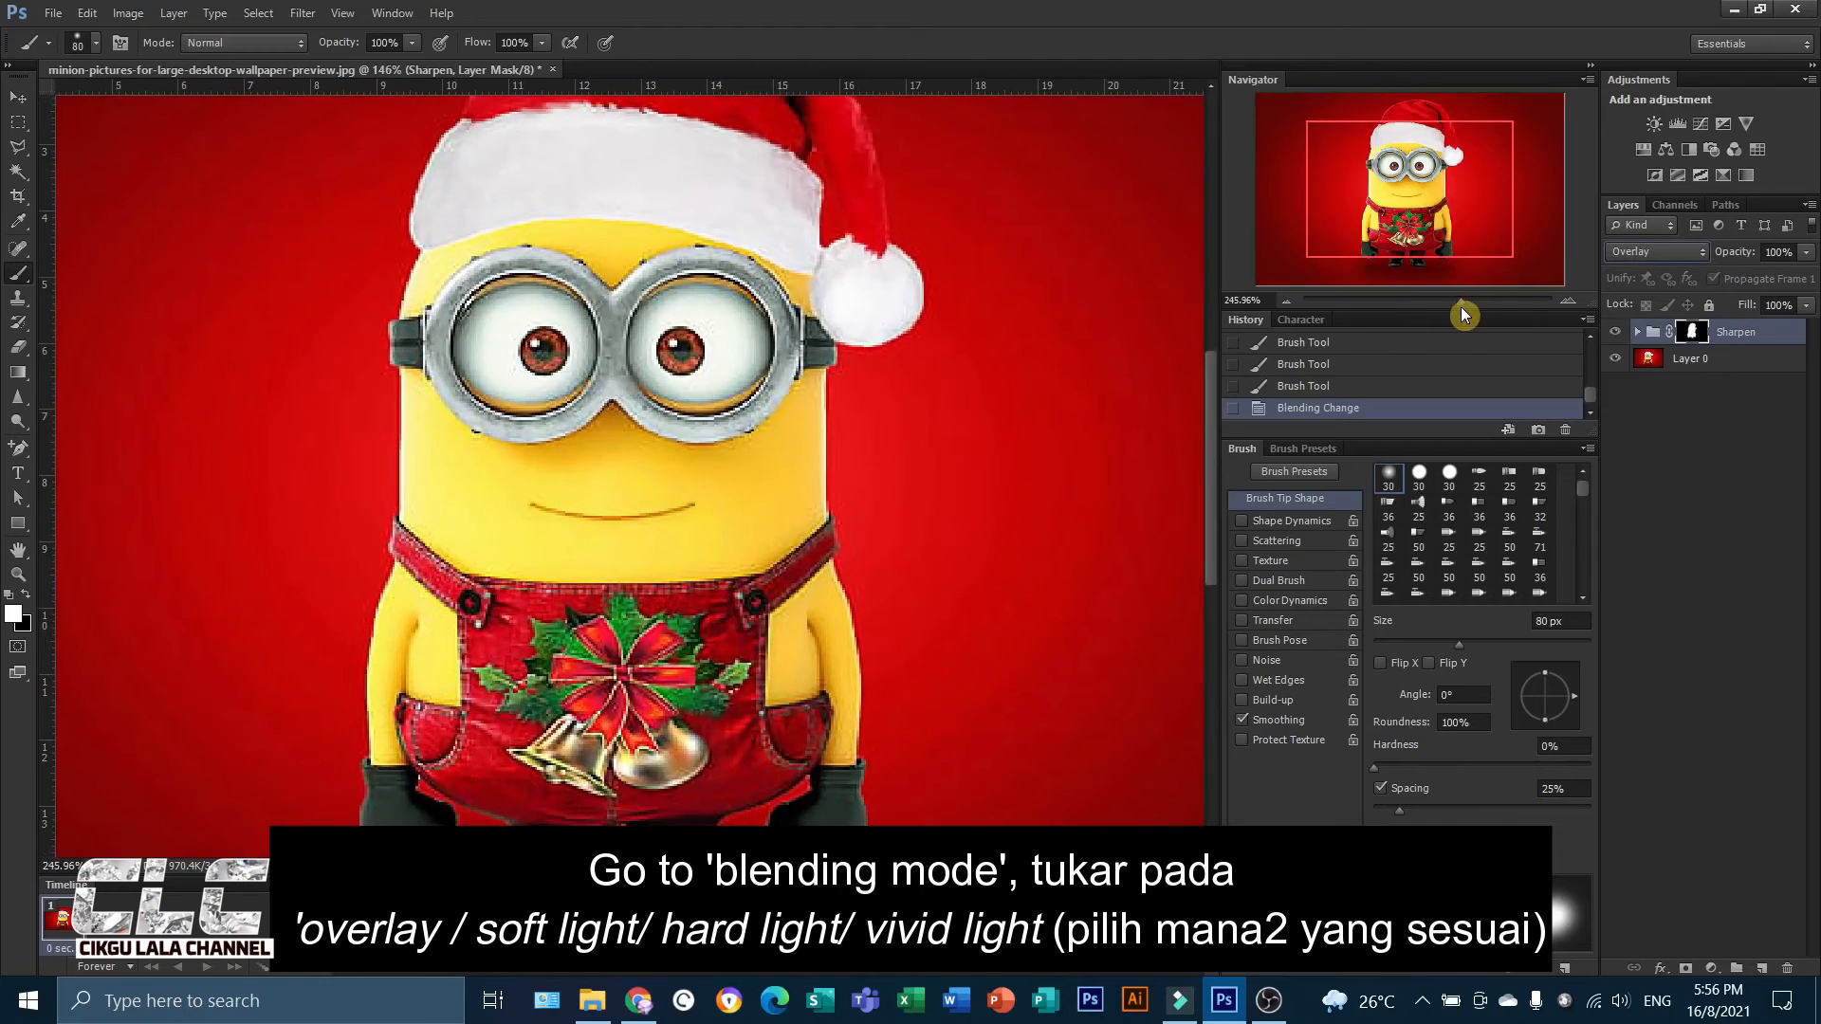
click(1690, 261)
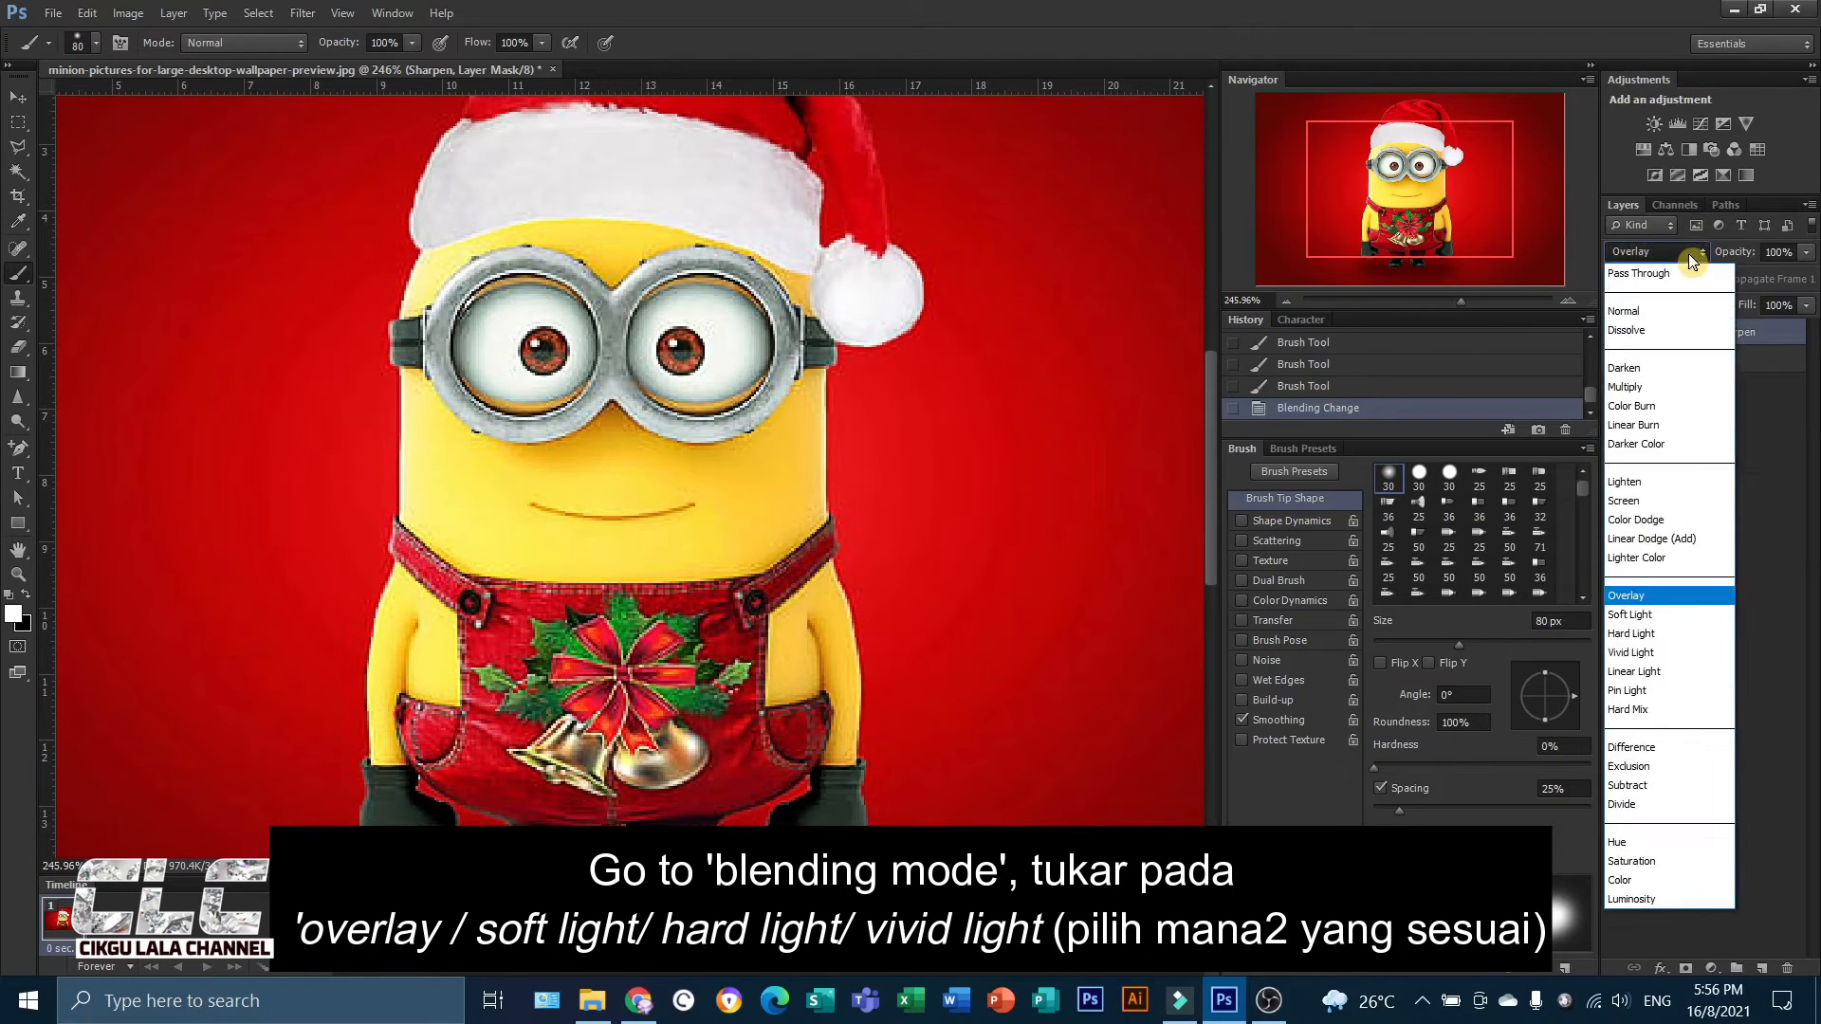
click(1693, 618)
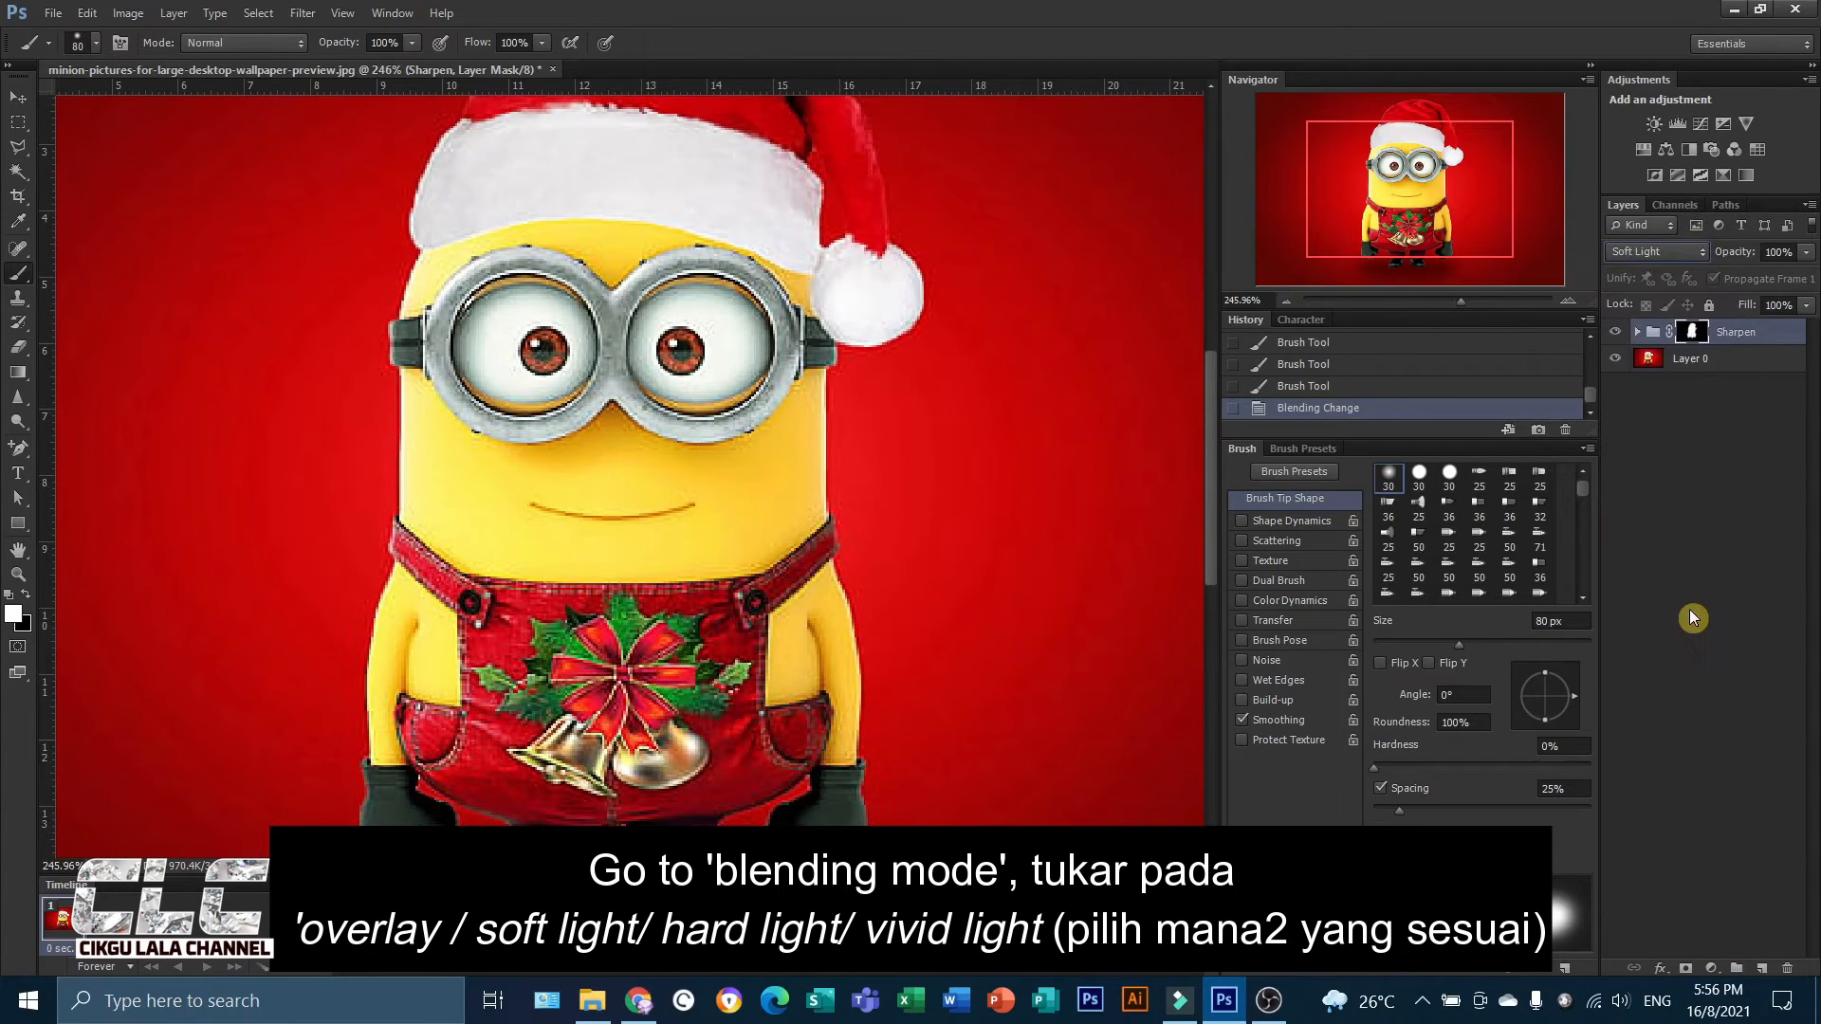
click(1693, 253)
click(1648, 635)
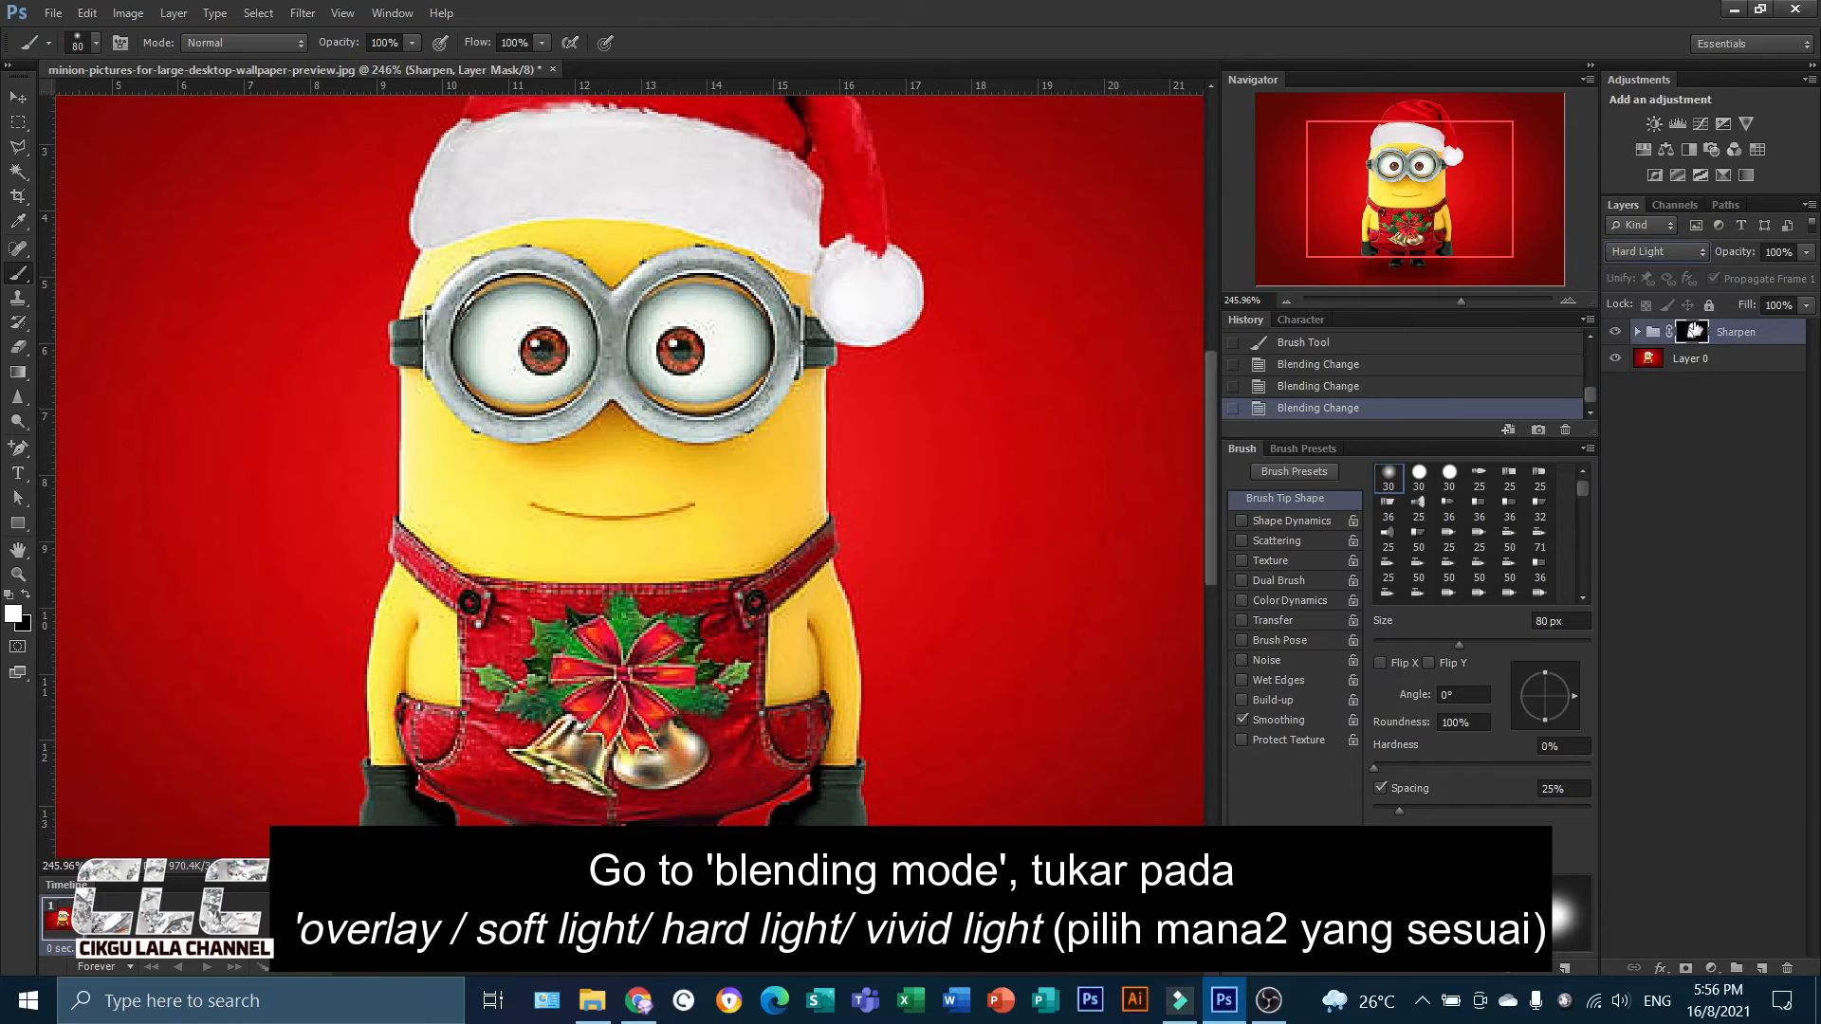
Set the Sharpen group's blending mode to Vivid Light and compare the picture with the group hidden and shown.
click(1685, 254)
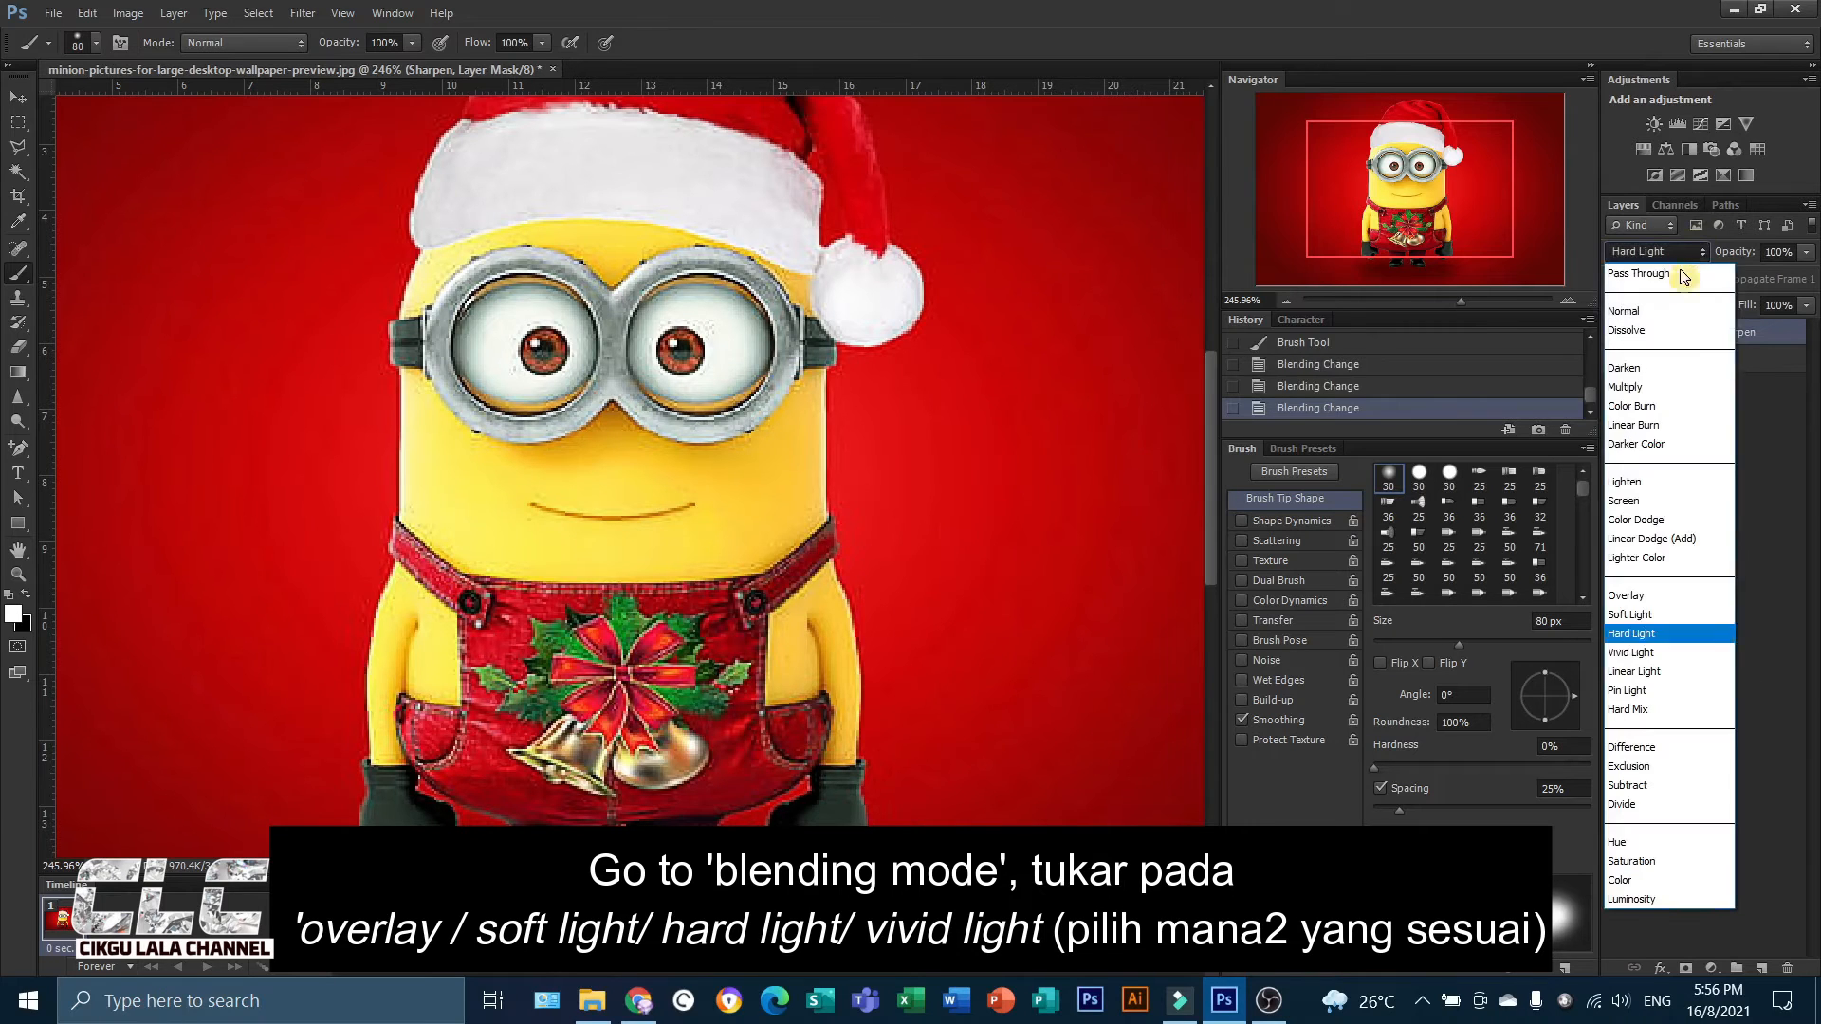
click(1673, 656)
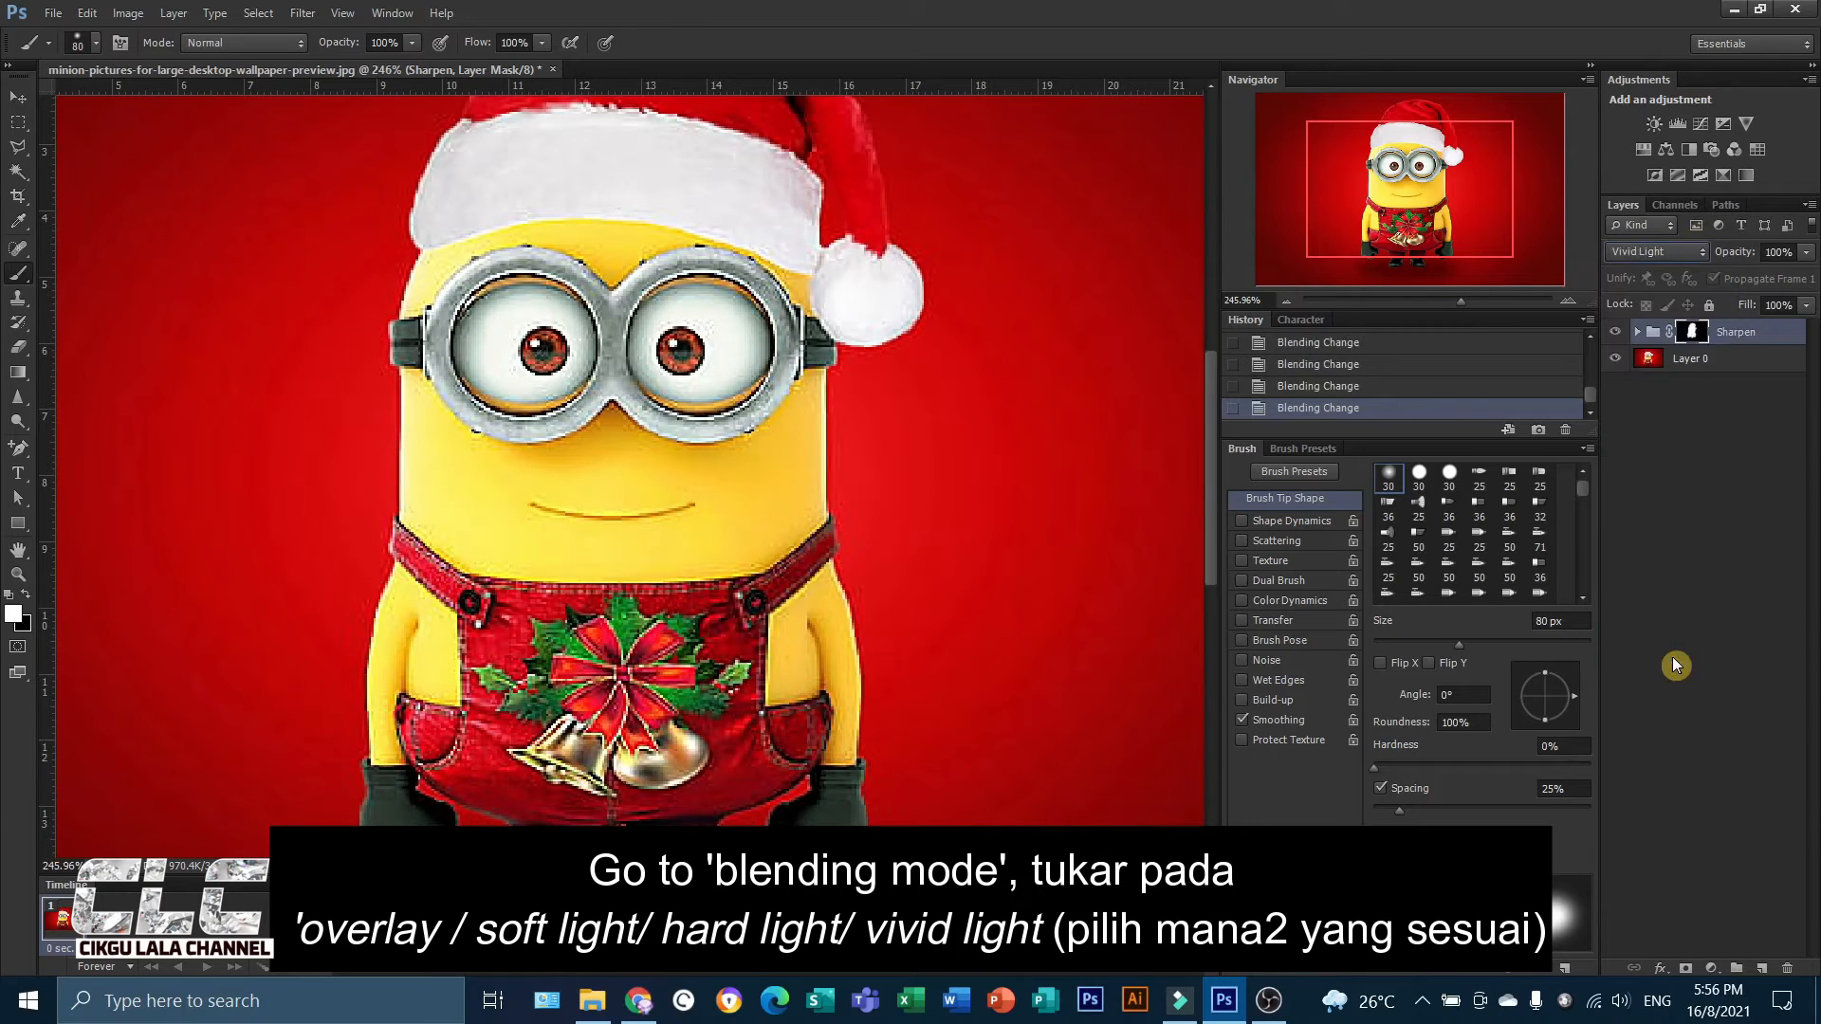
click(1615, 333)
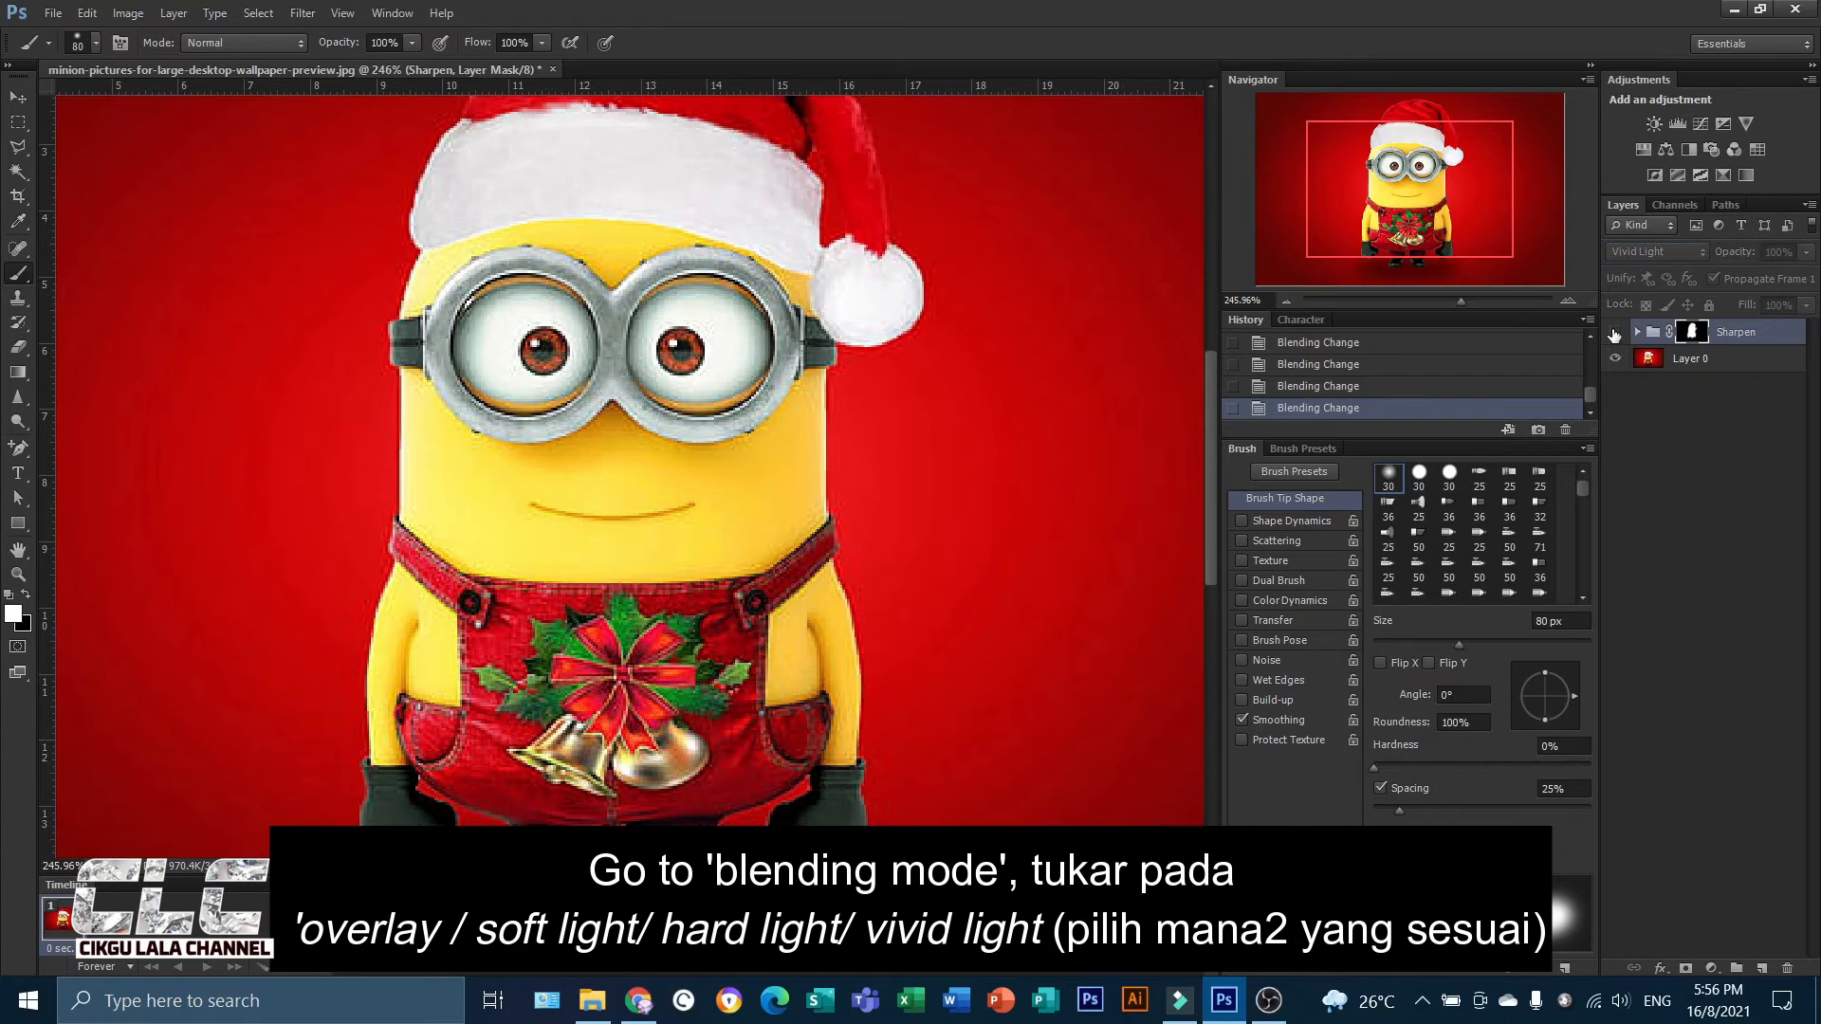
click(1614, 333)
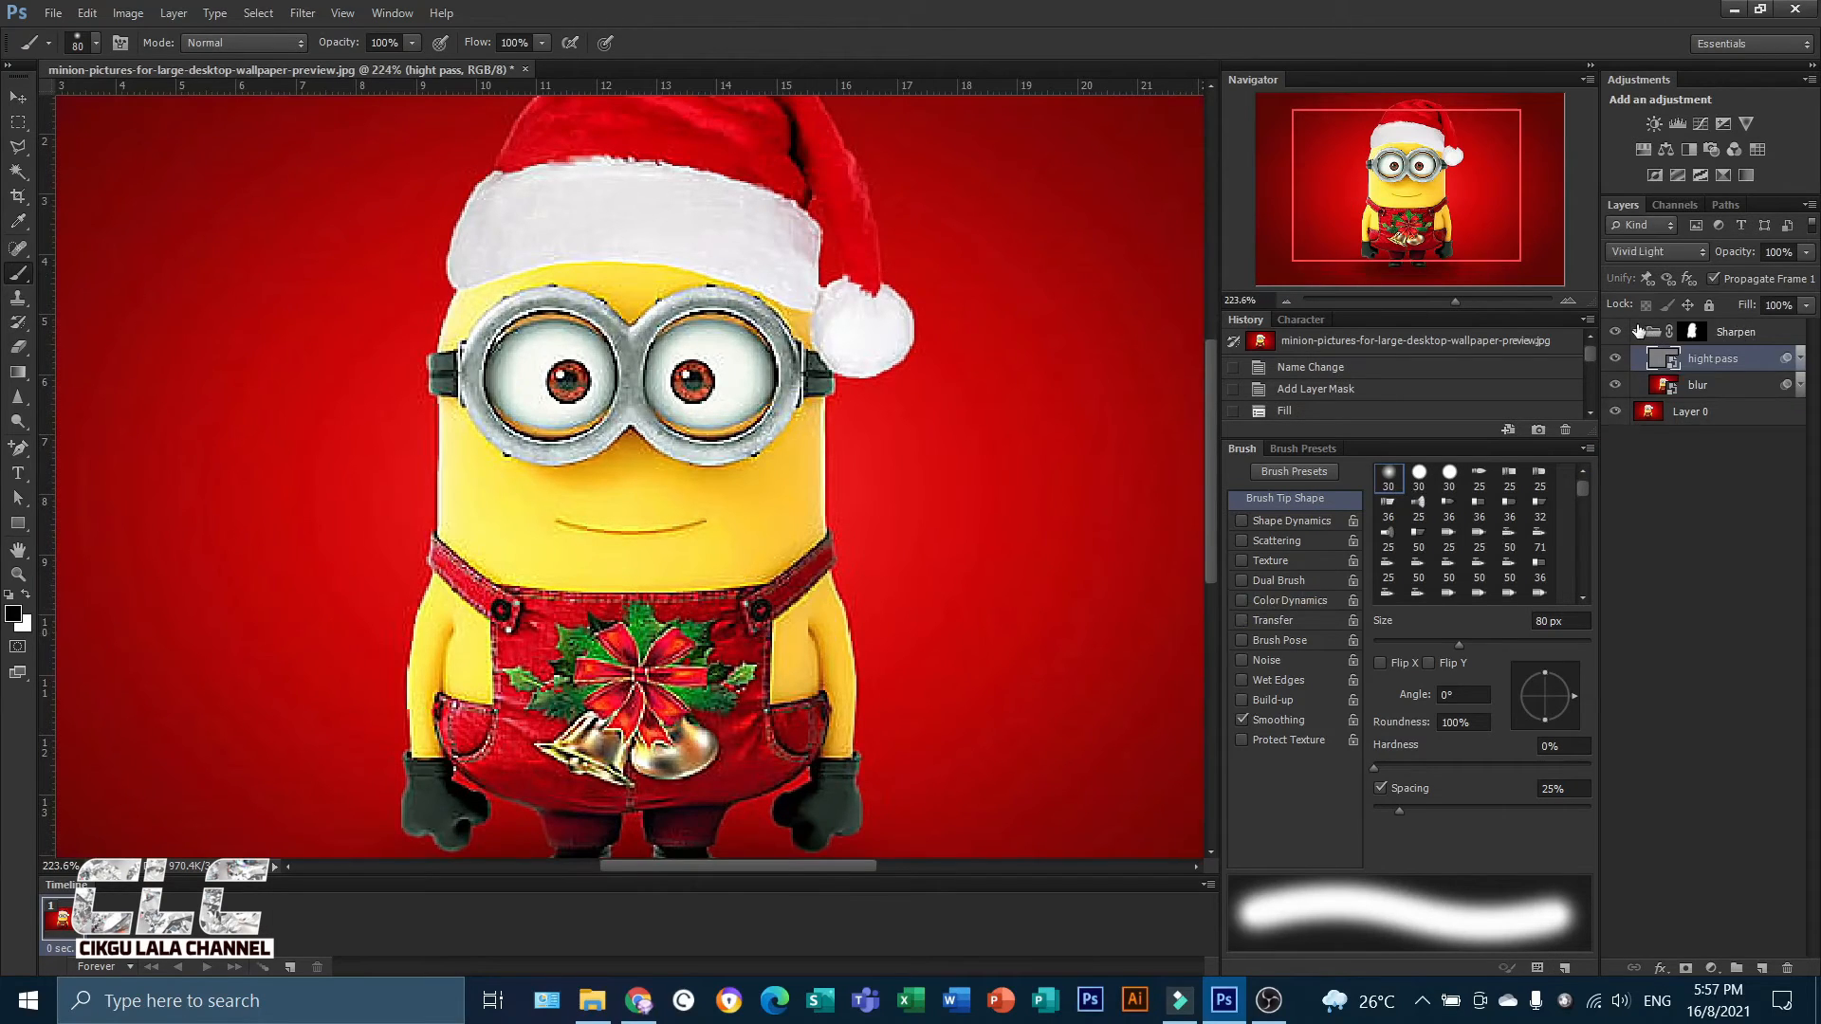
Collapse the Sharpen group and close the minion picture without saving it.
click(1638, 331)
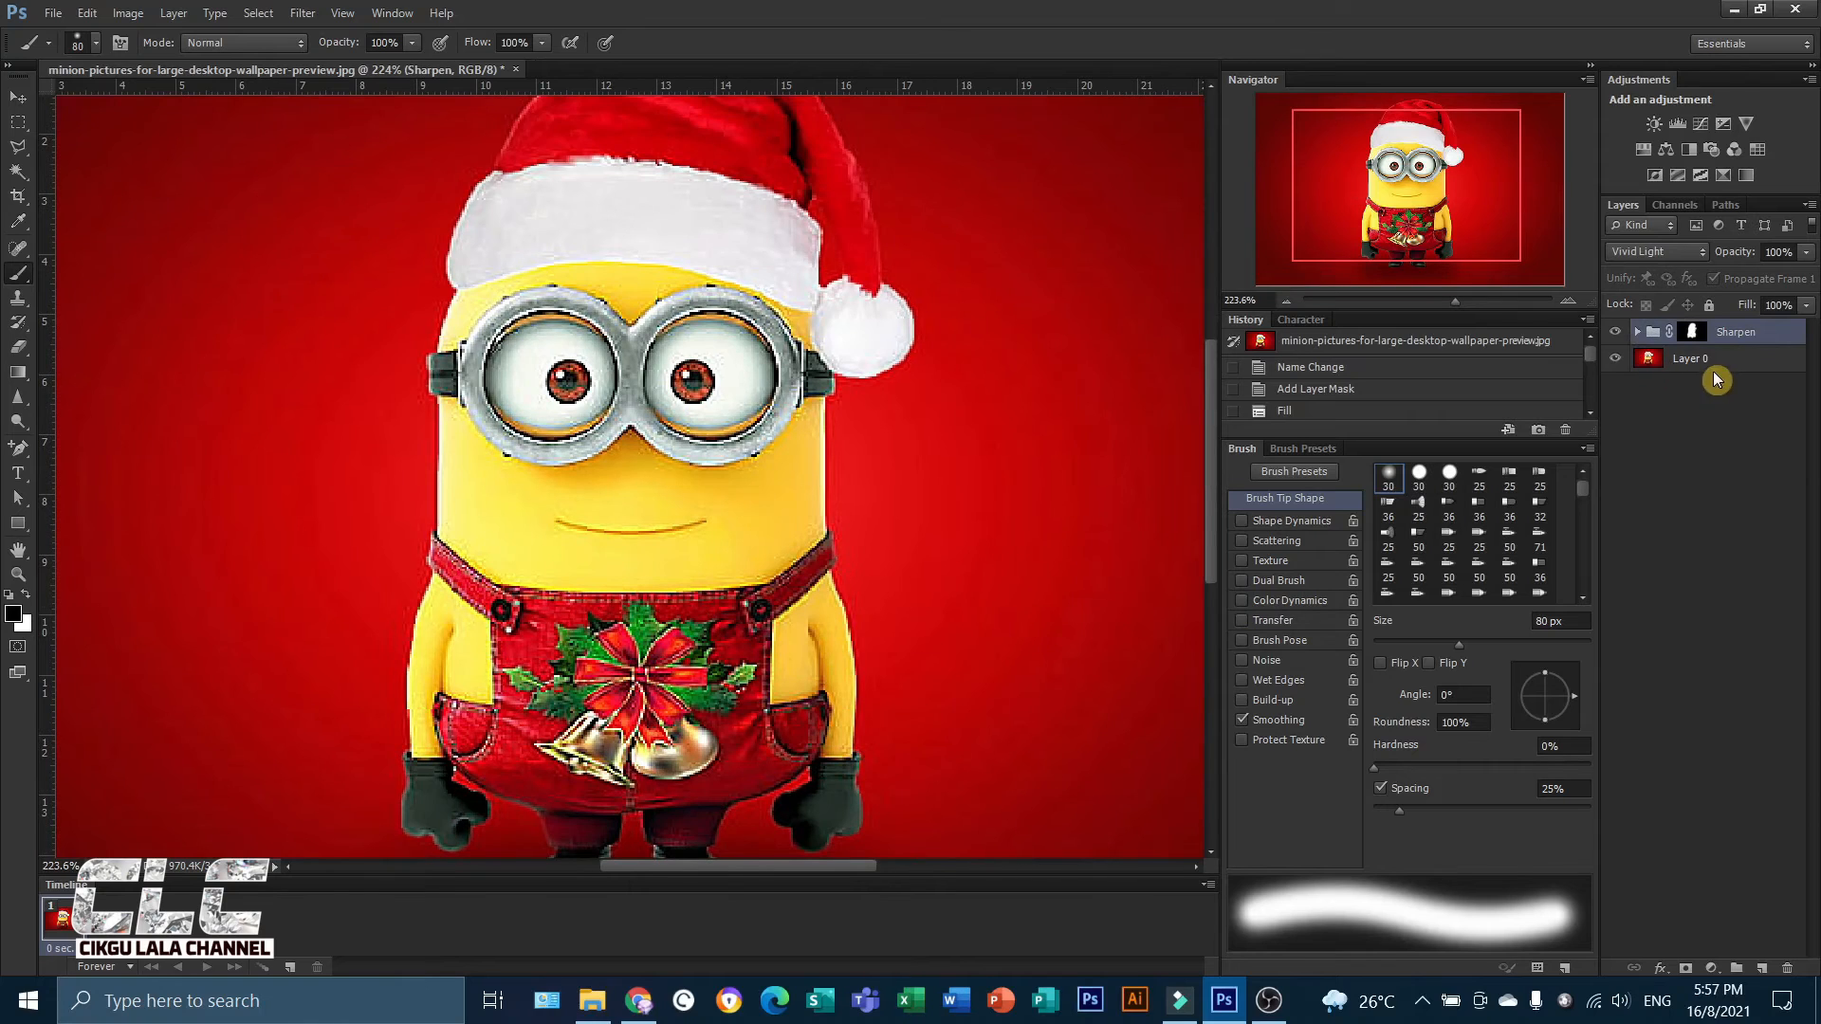
click(516, 69)
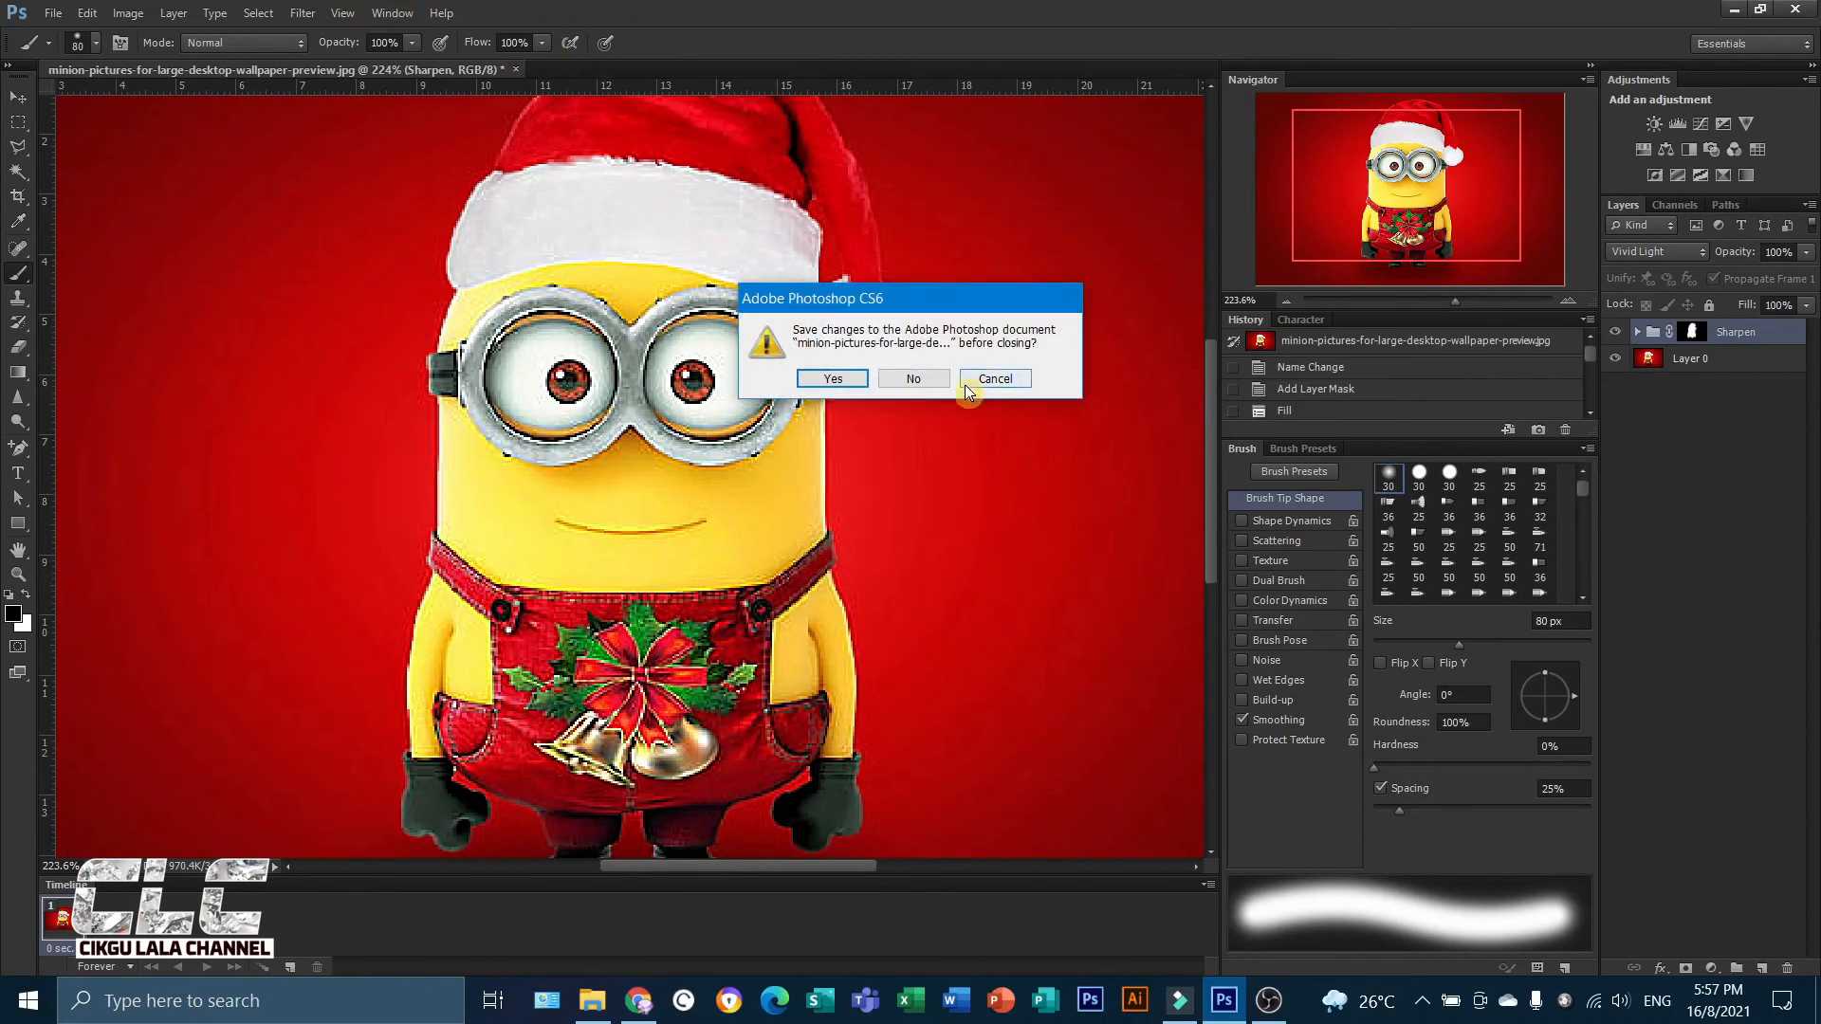
click(913, 379)
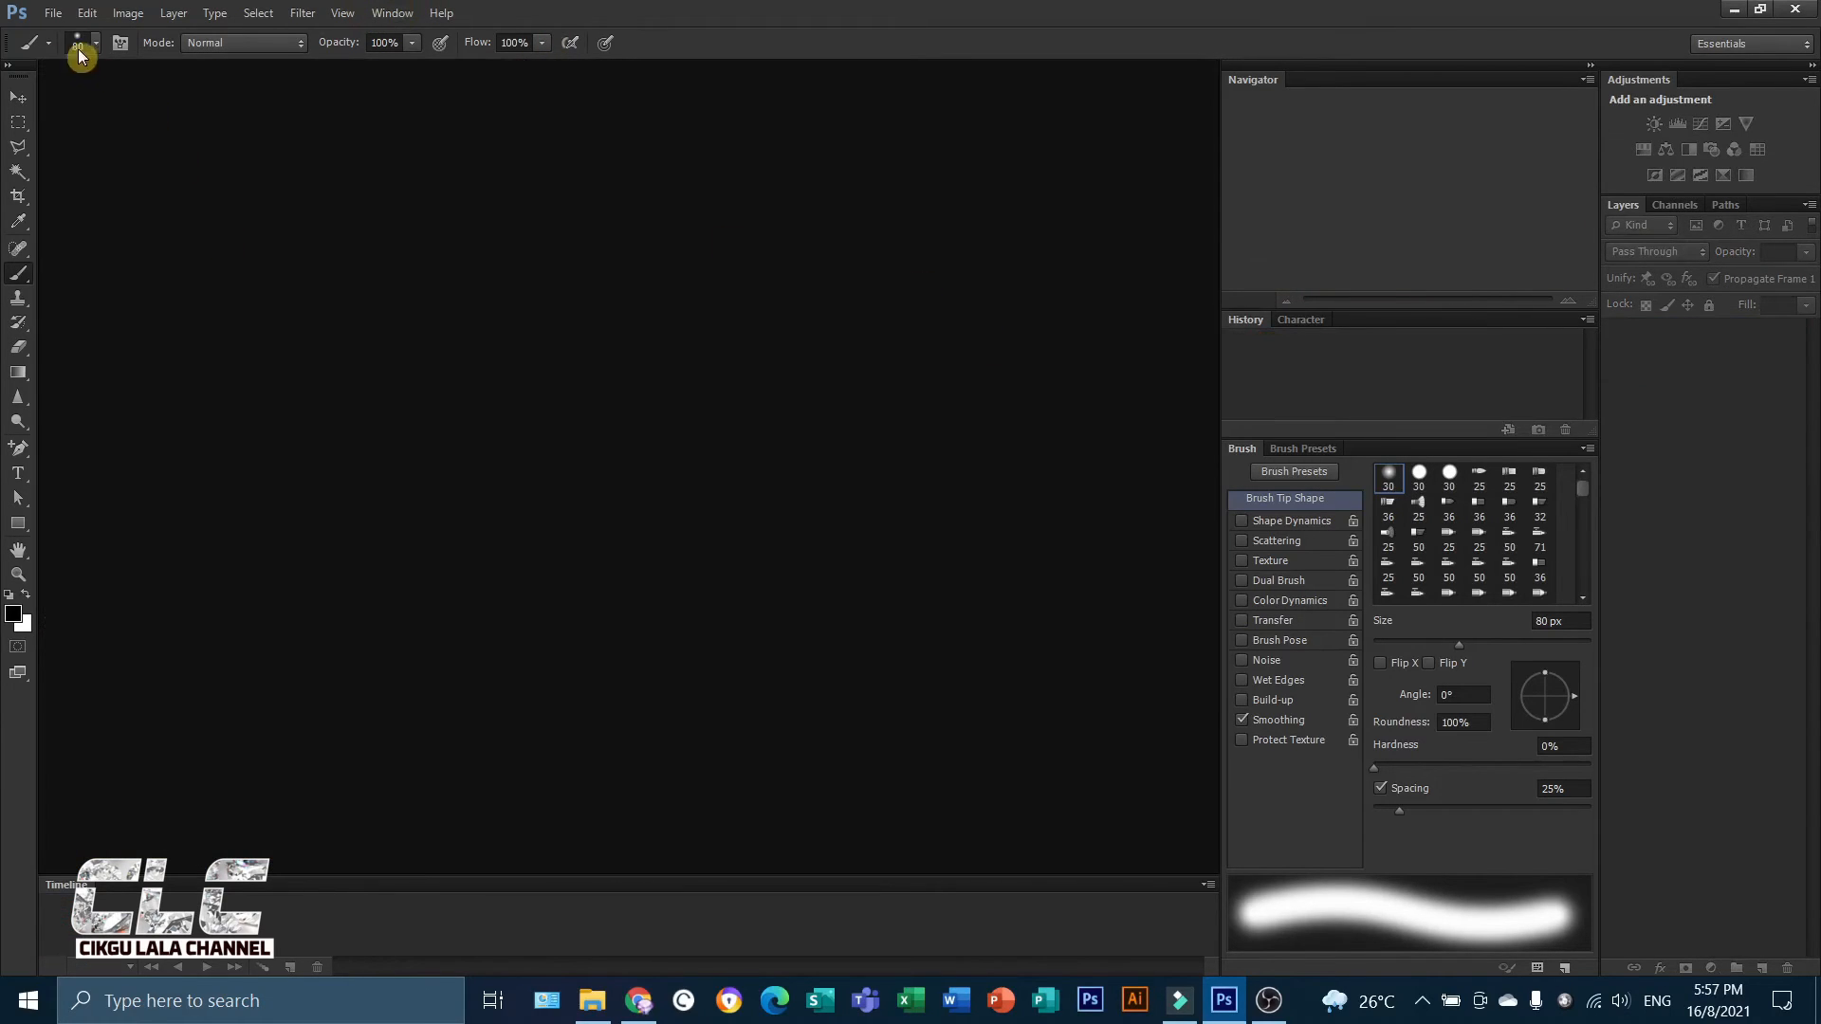
click(53, 13)
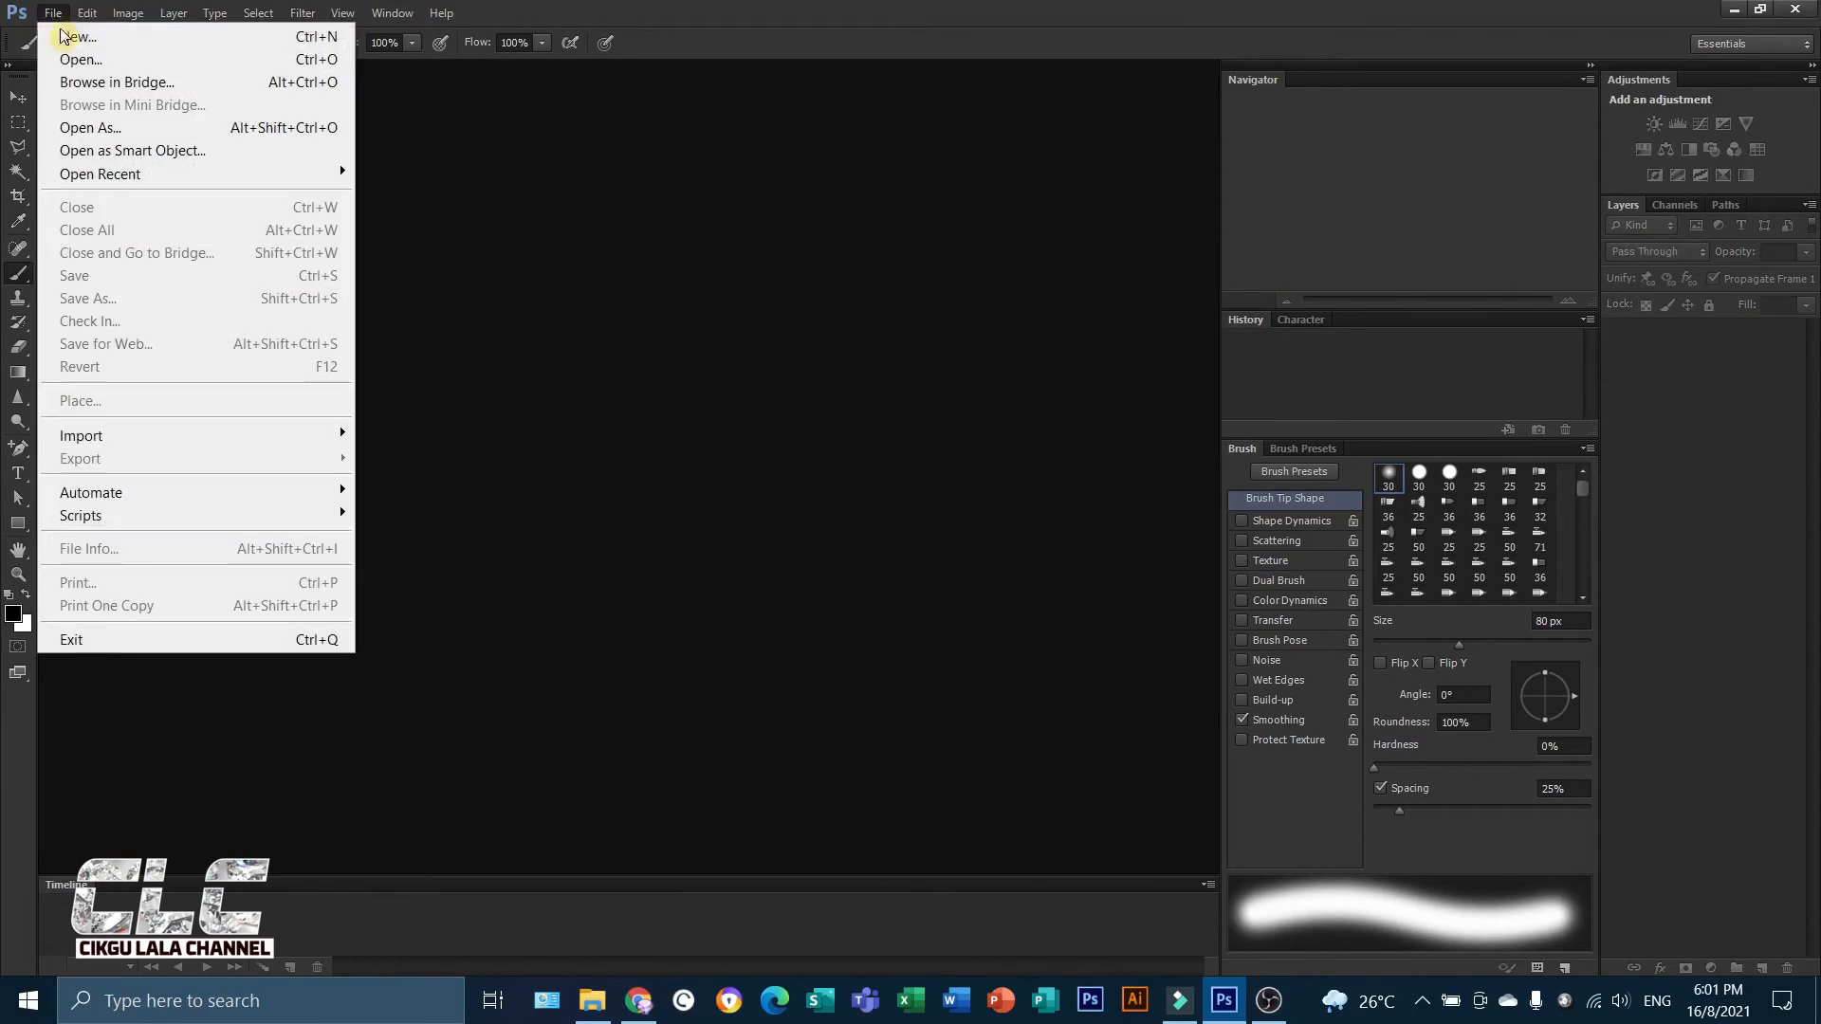
click(84, 58)
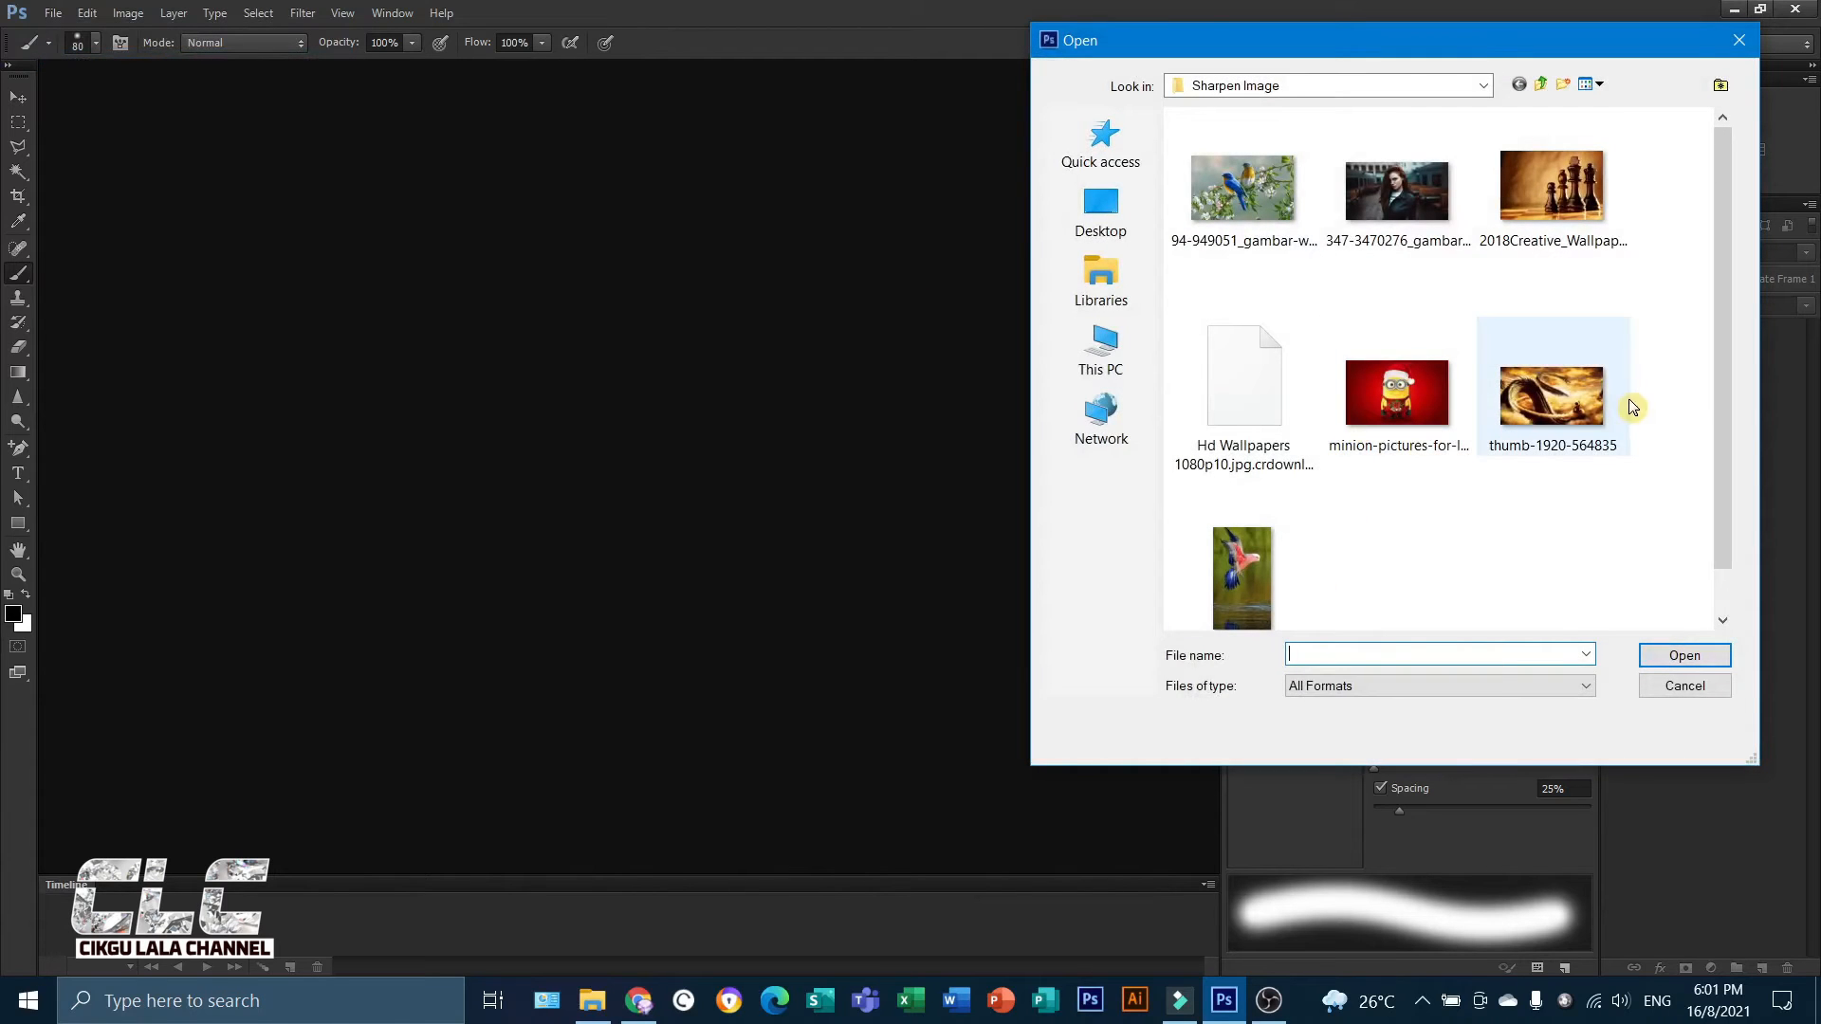
click(1574, 400)
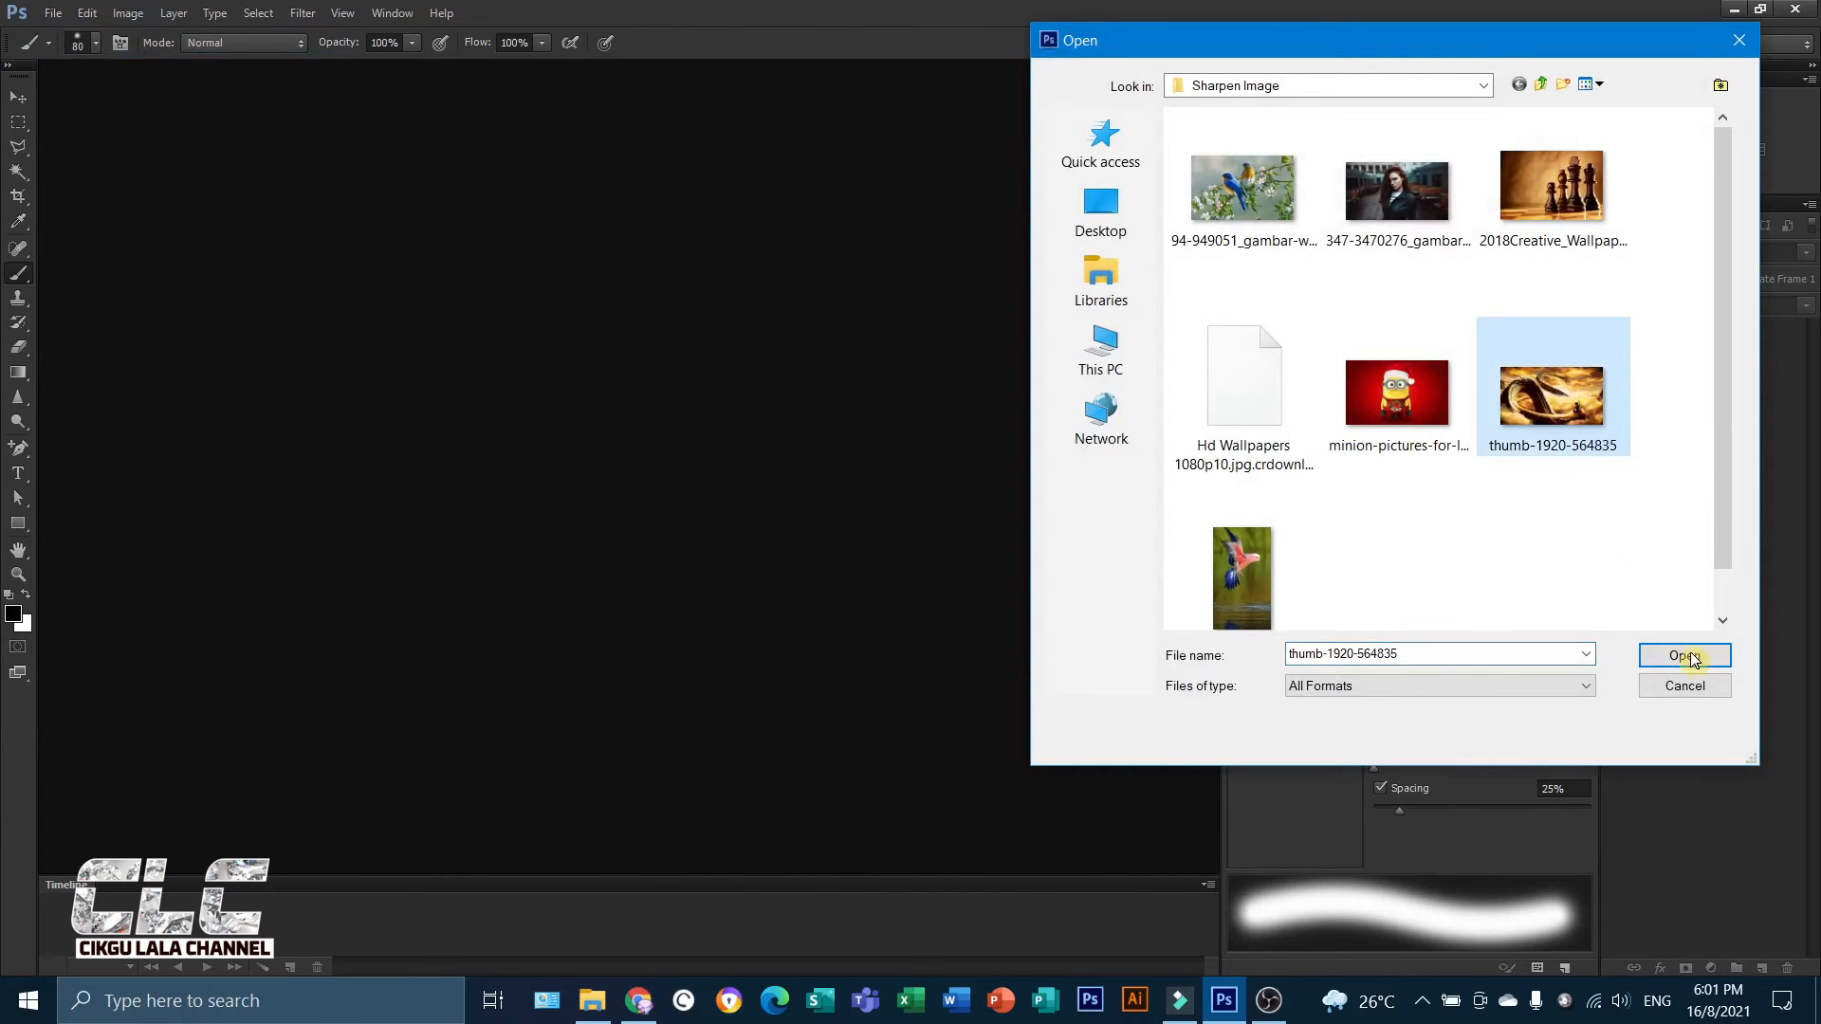
click(1686, 656)
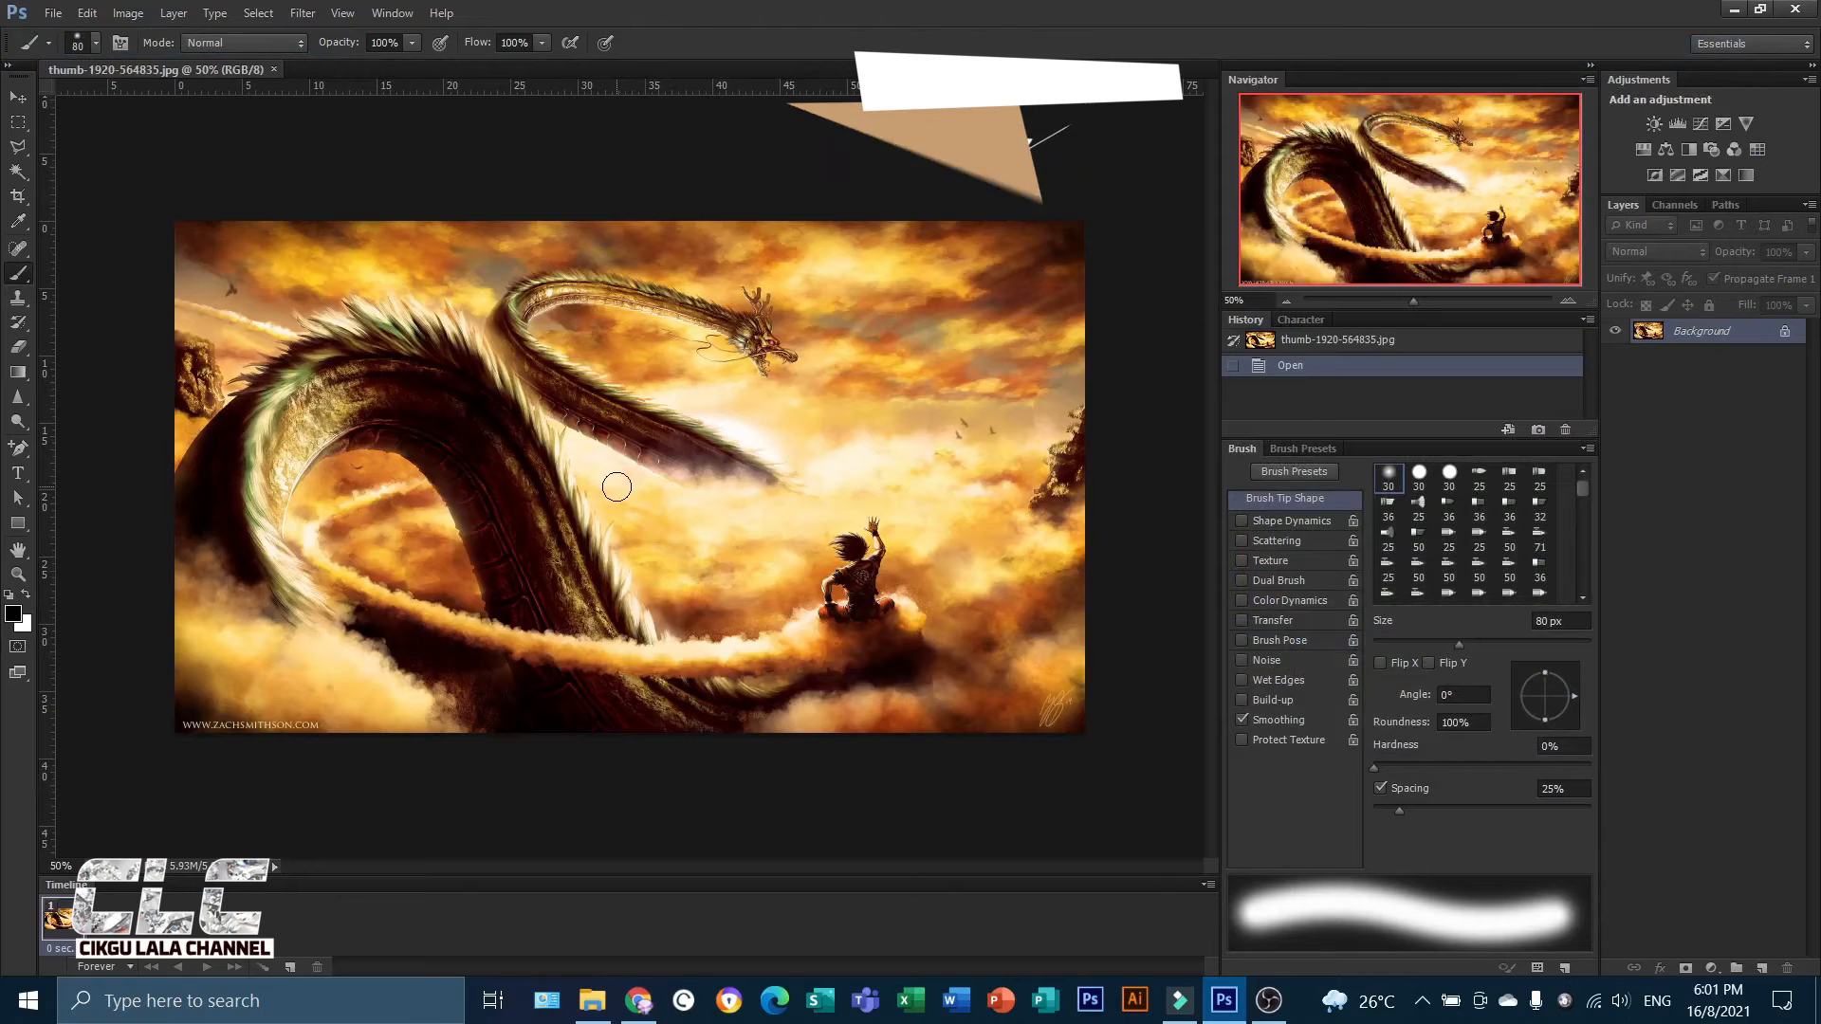
Check the dragon picture's image size settings and examine its details up close.
scroll(616, 487, up, 1)
click(121, 17)
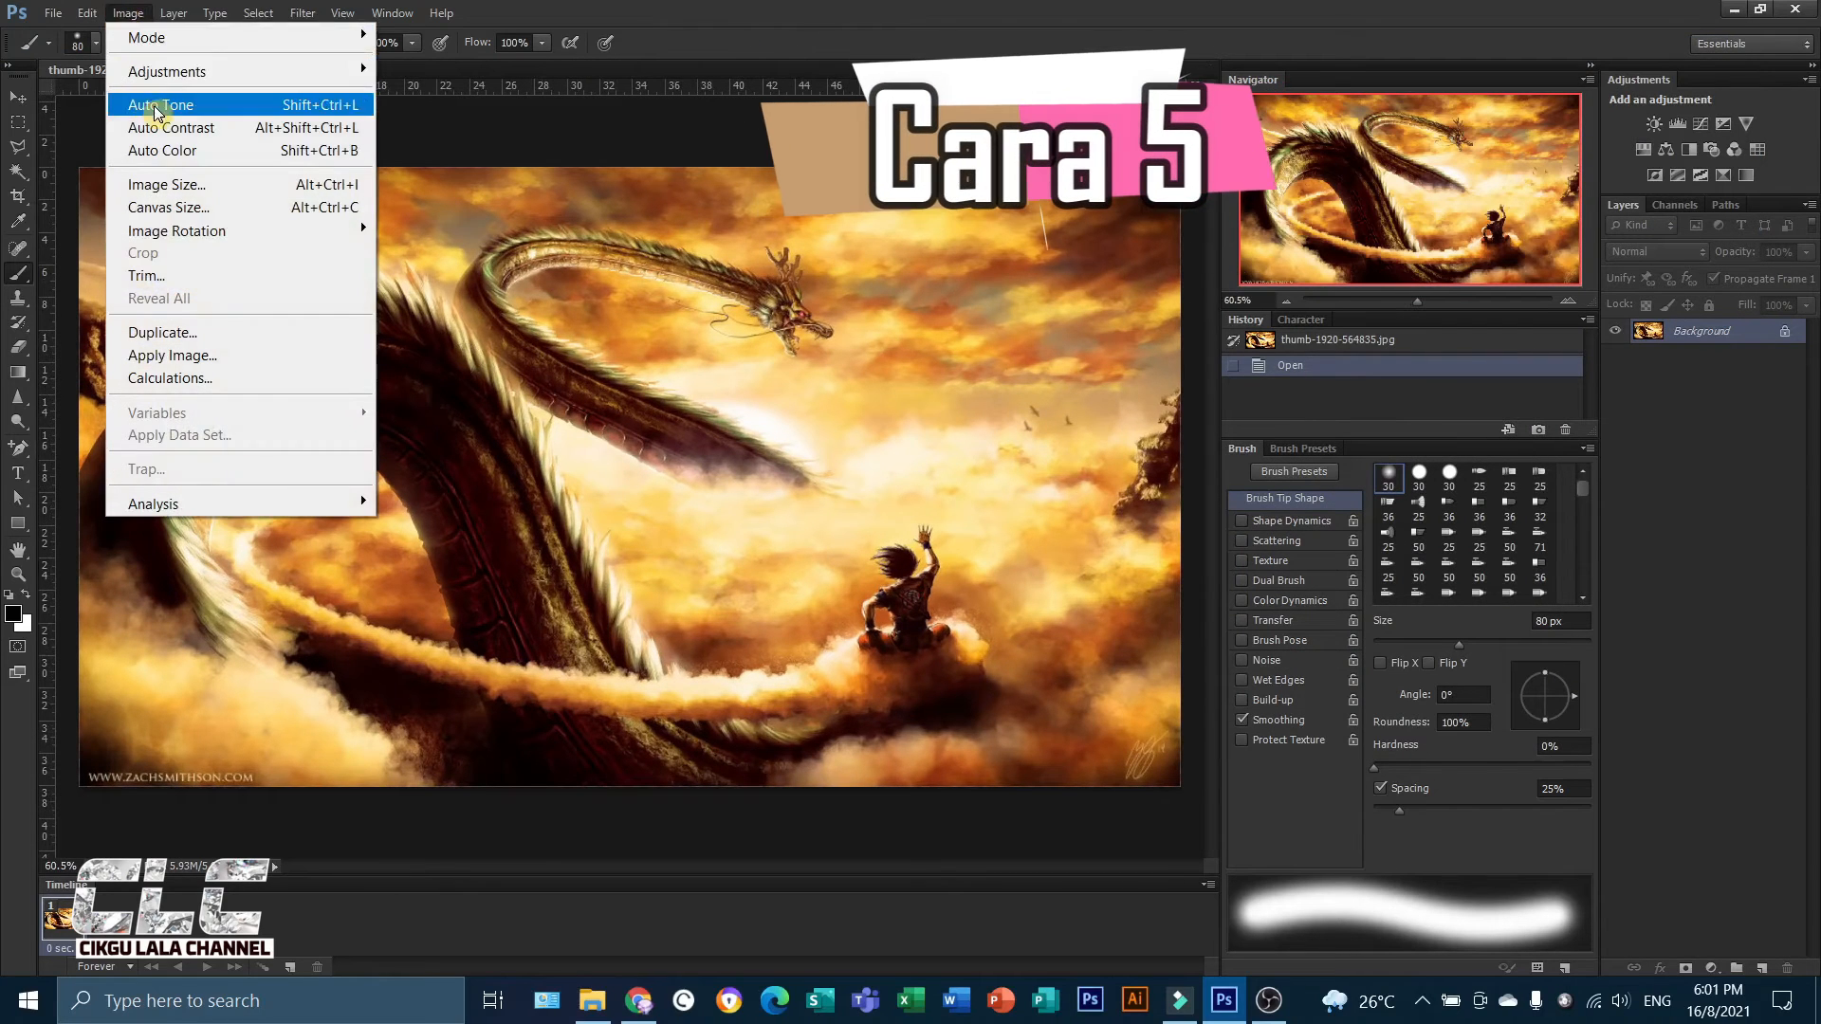
click(186, 192)
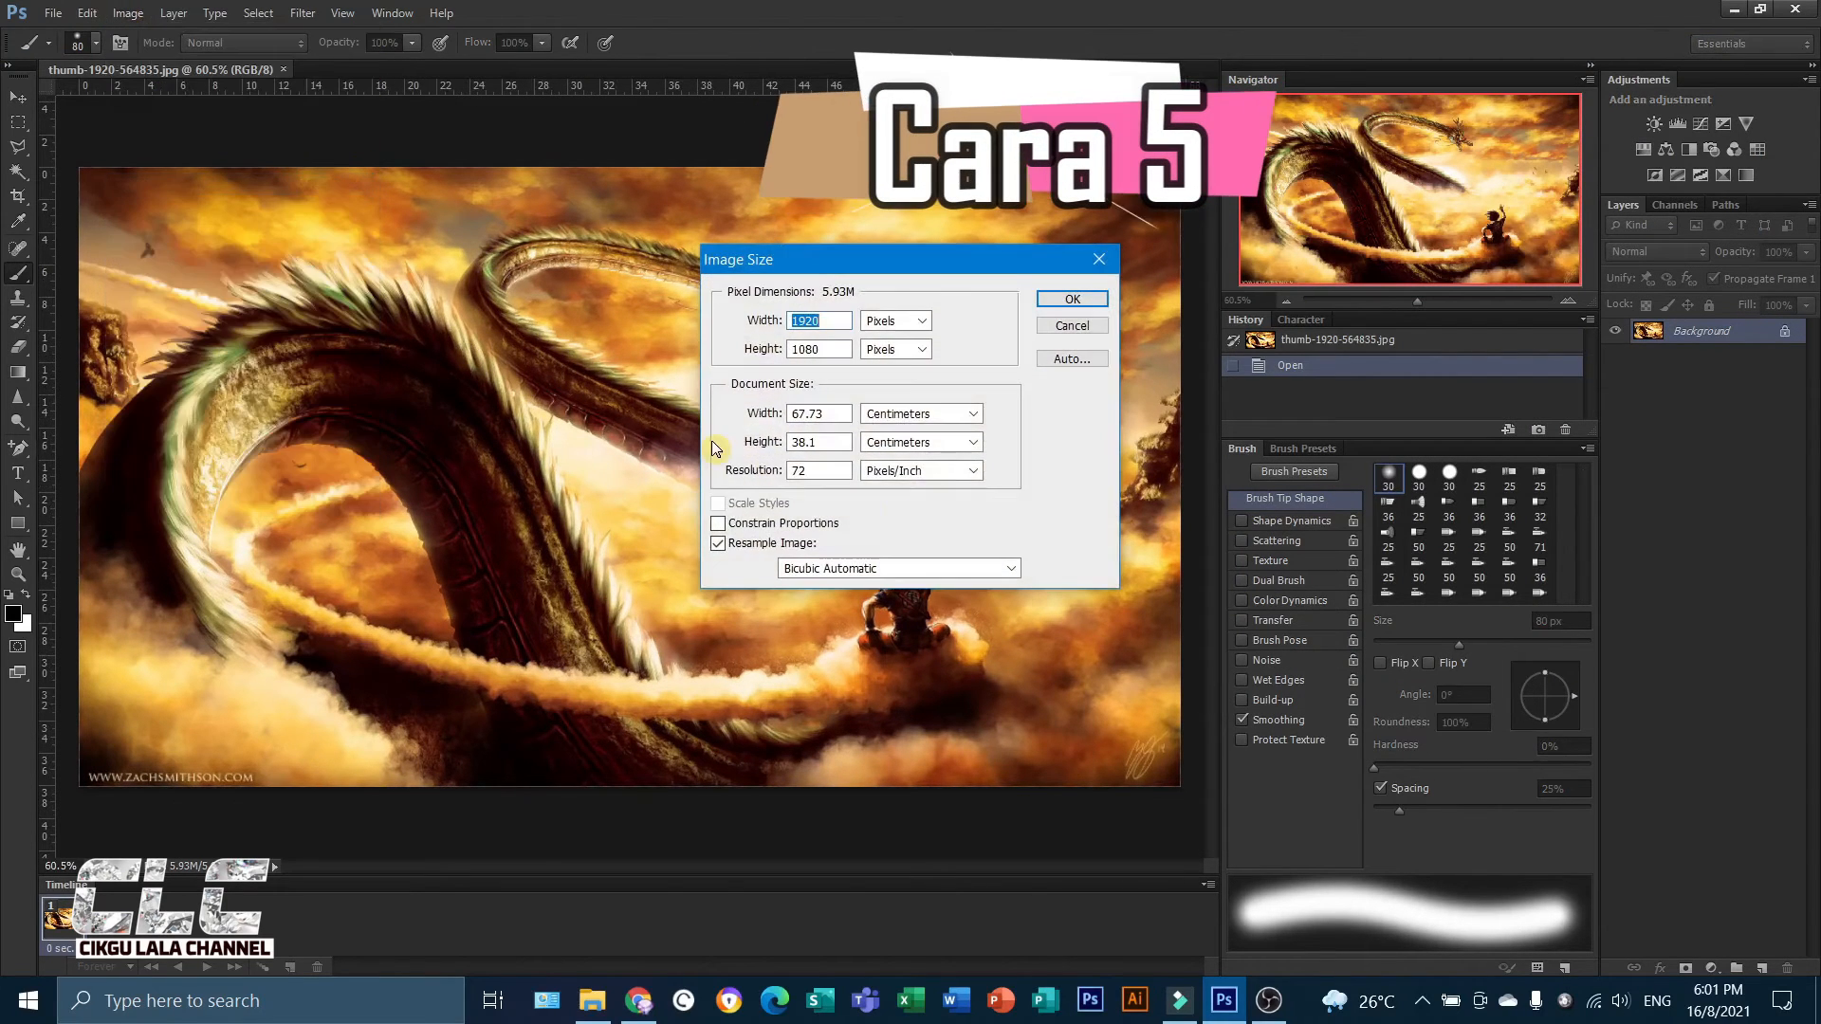
click(1073, 300)
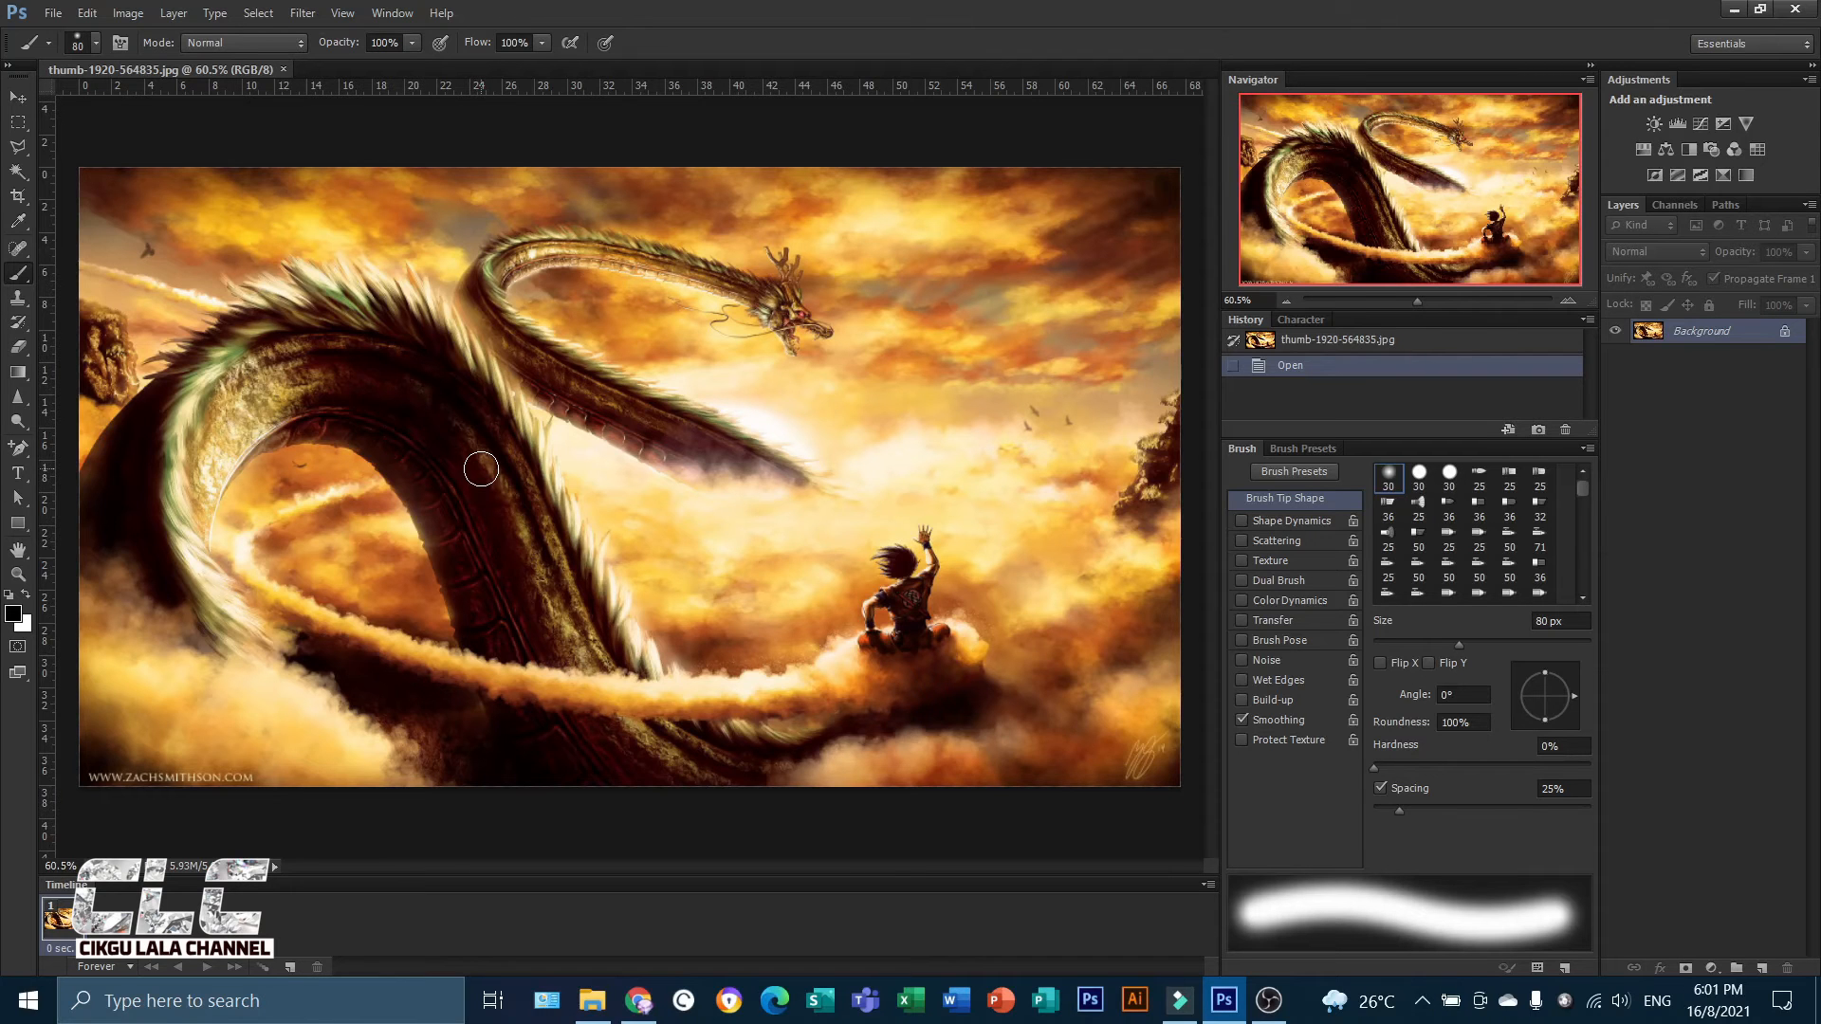
scroll(480, 468, up, 4)
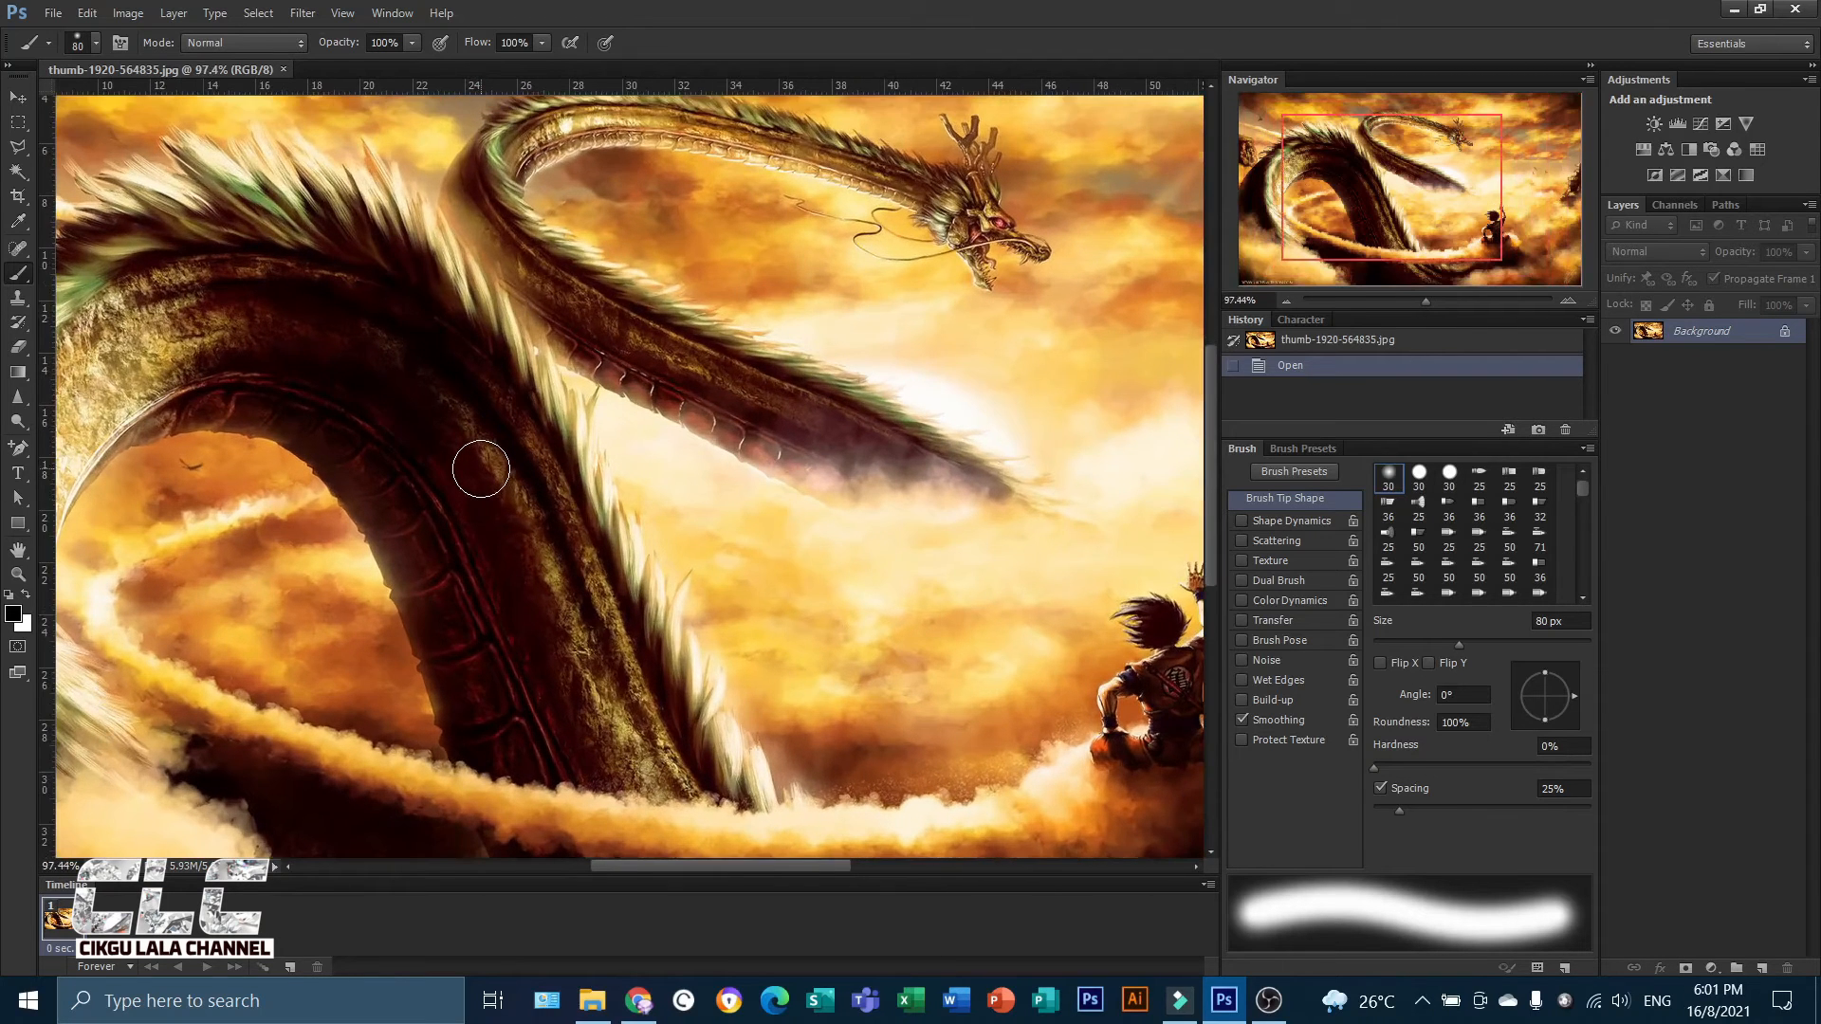
scroll(481, 469, up, 2)
scroll(481, 468, down, 2)
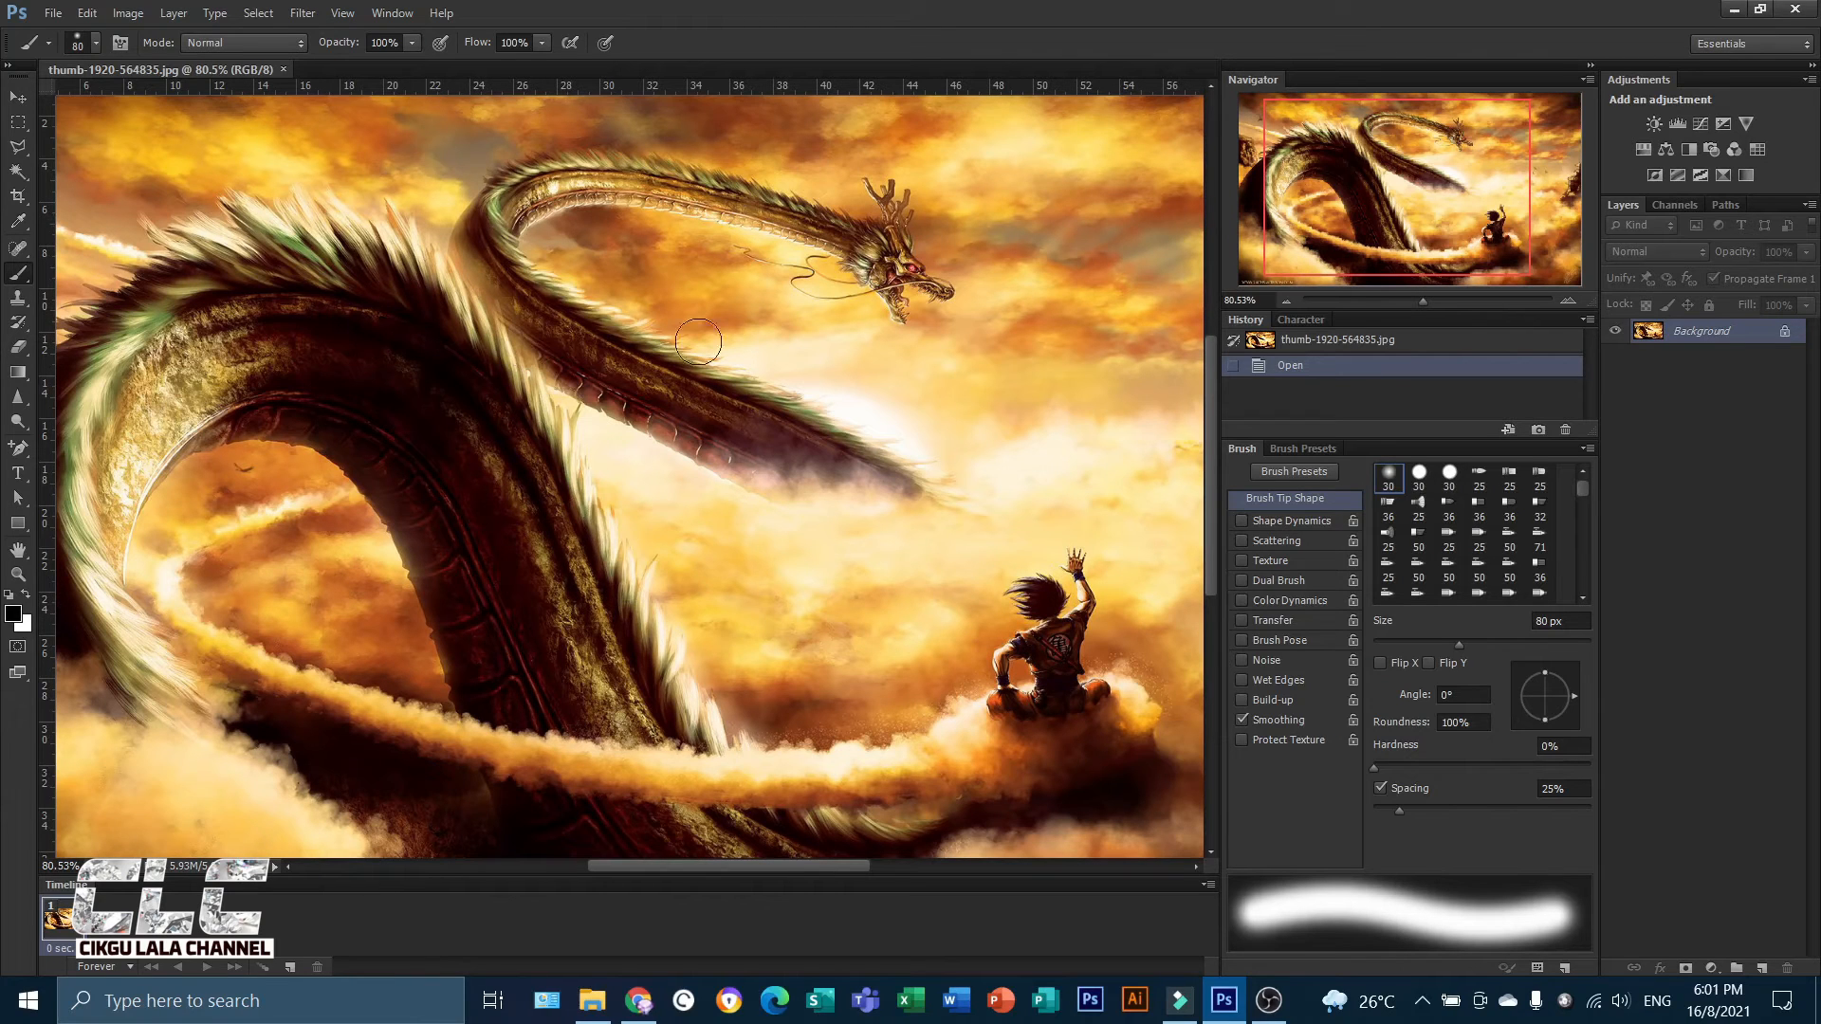
Convert the dragon picture's Background into a regular layer and duplicate that layer.
double_click(1783, 338)
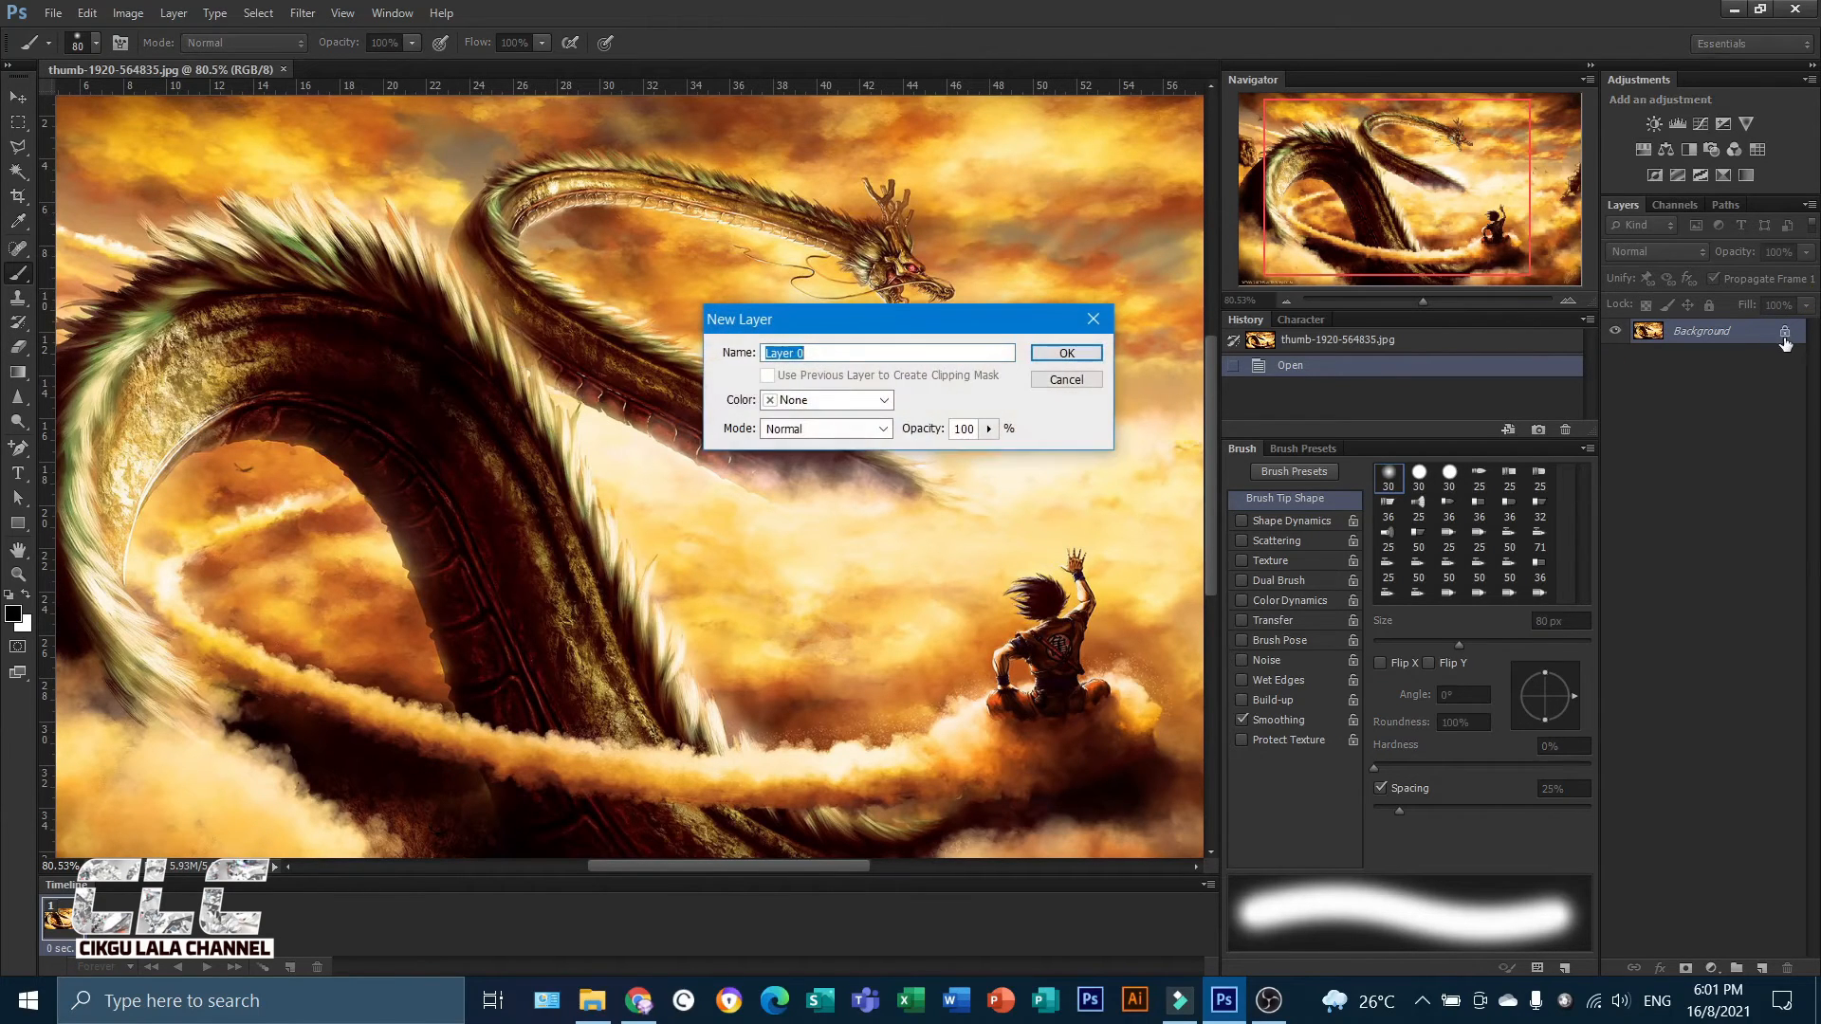
key(Return)
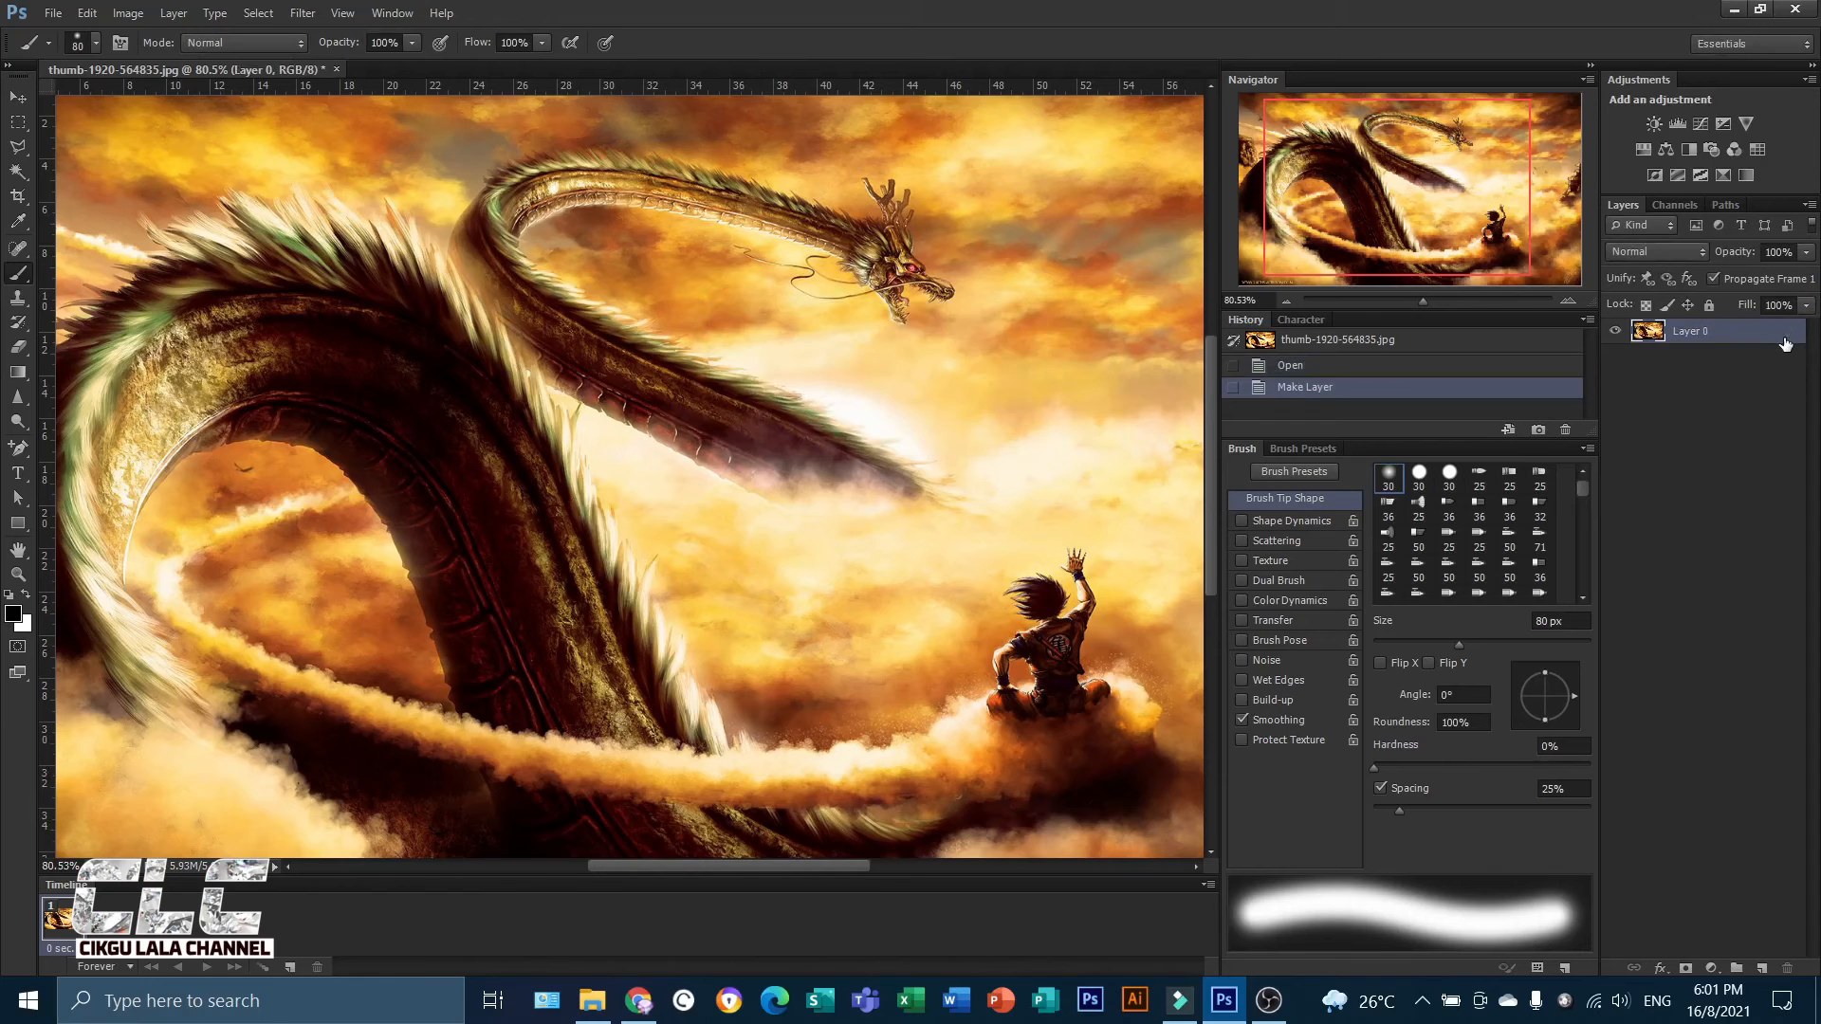
key(ctrl+j)
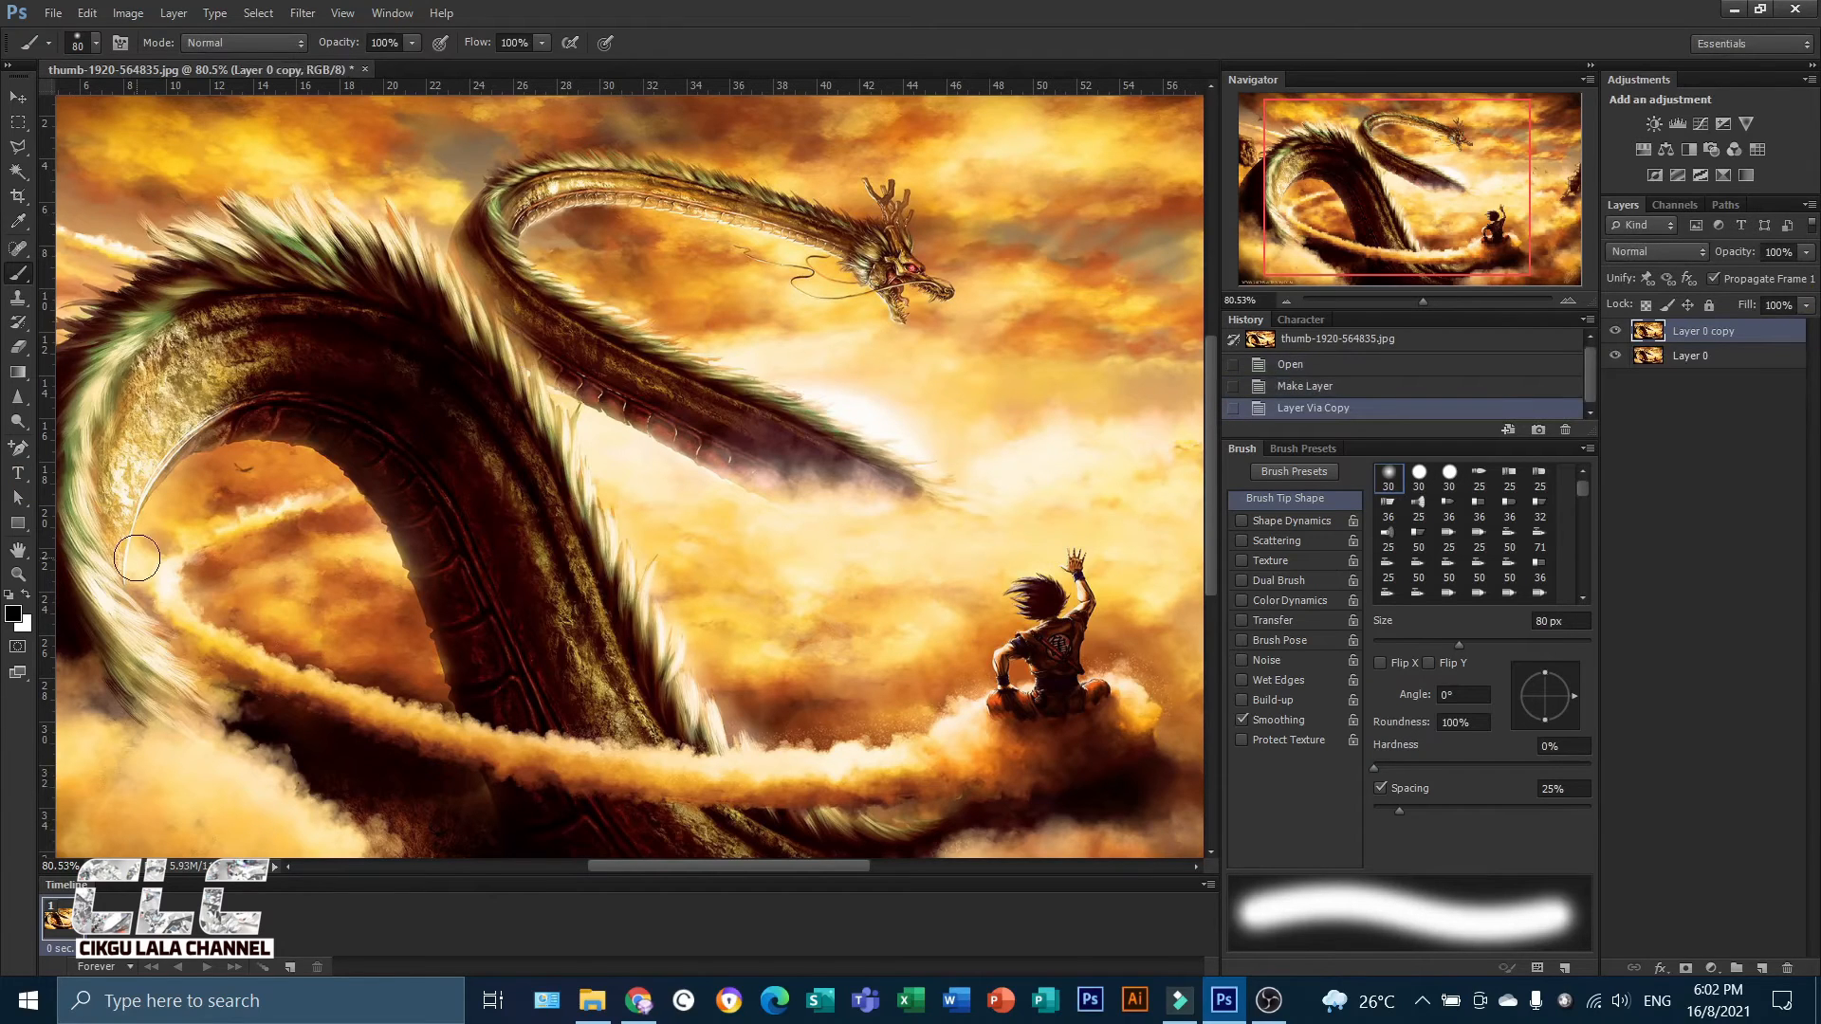
Sharpen the dragon's spiky back and body on the duplicate layer using the Sharpen tool at 250 px and 50% strength.
click(18, 410)
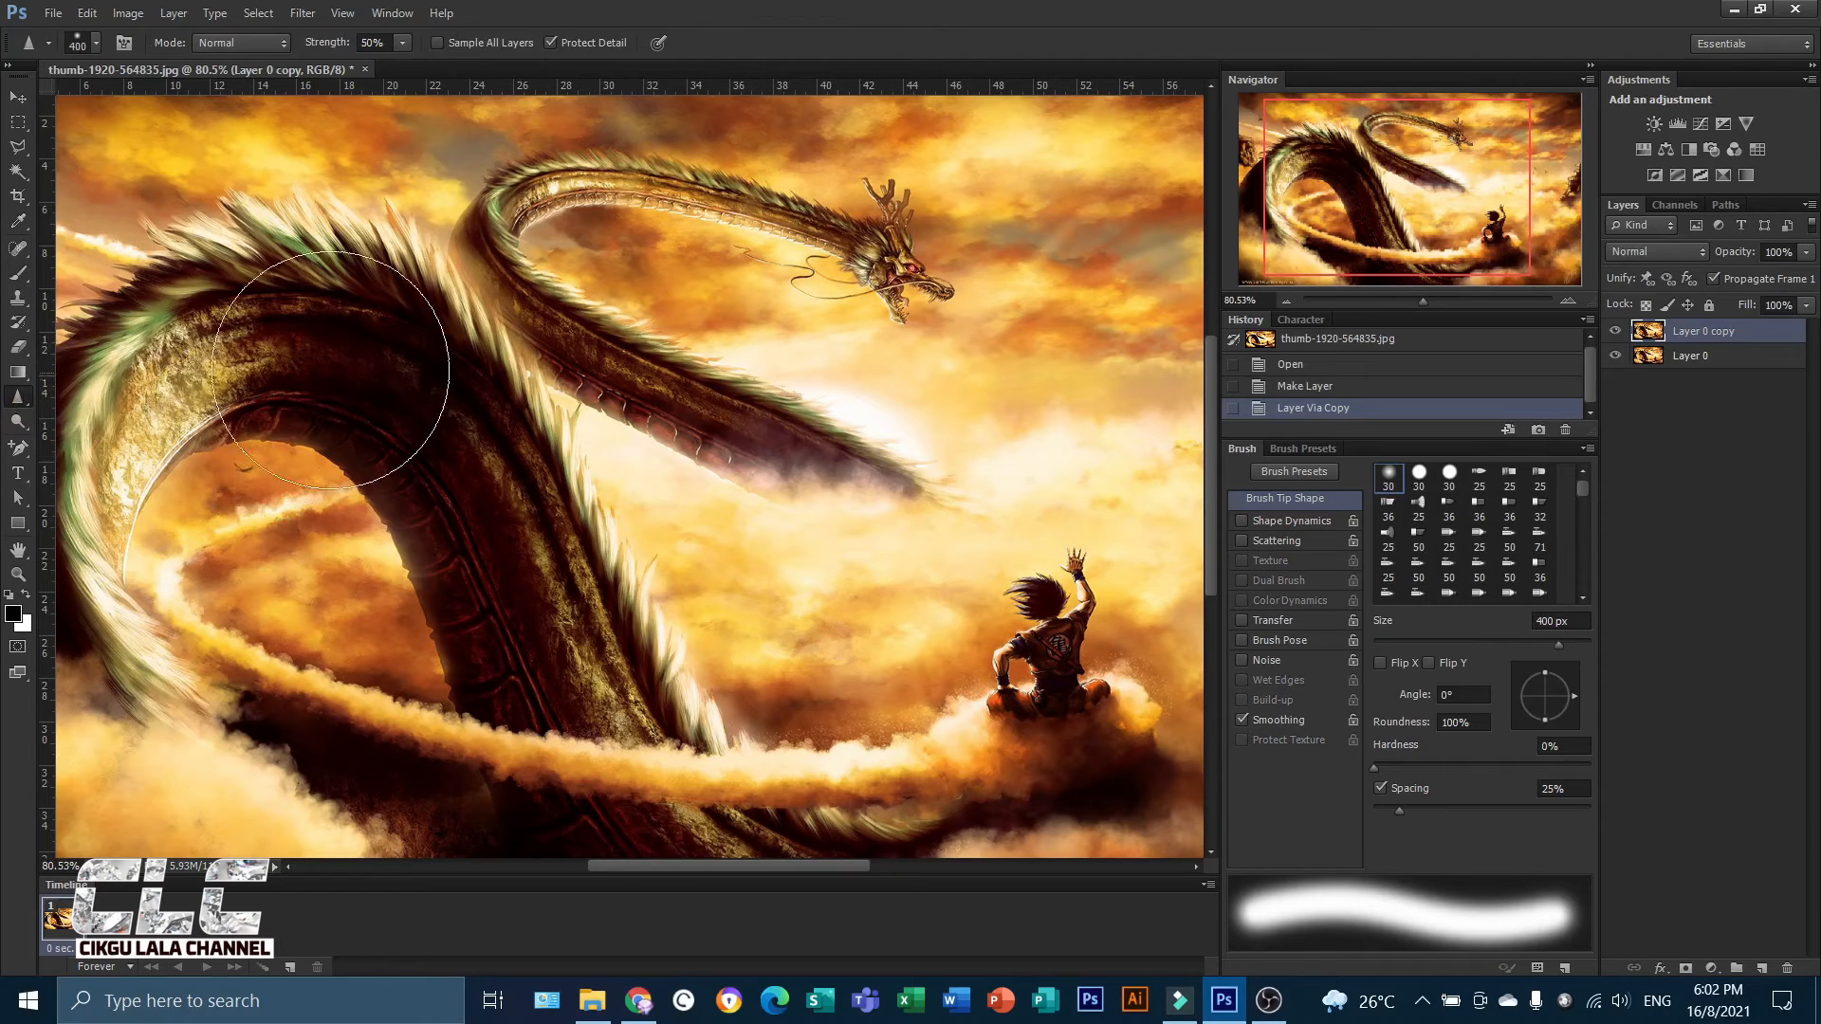
scroll(323, 328, up, 5)
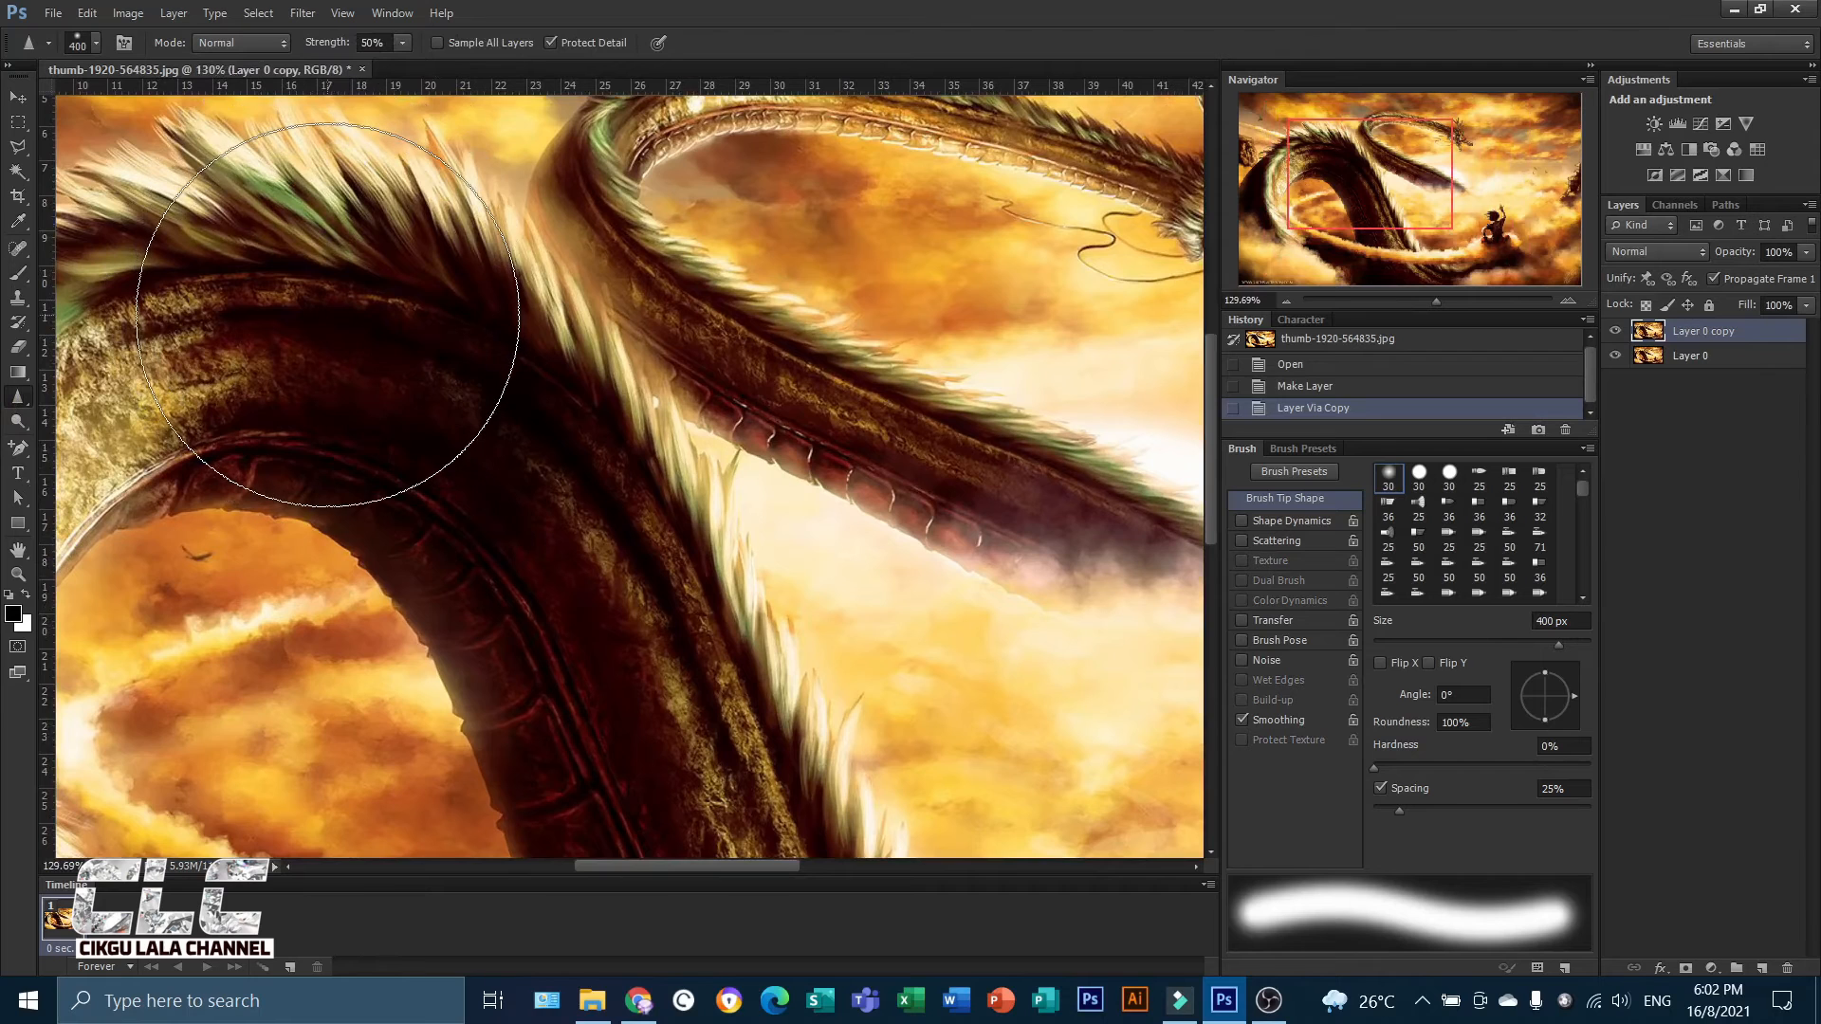
key(bracketleft)
key(bracketleft)
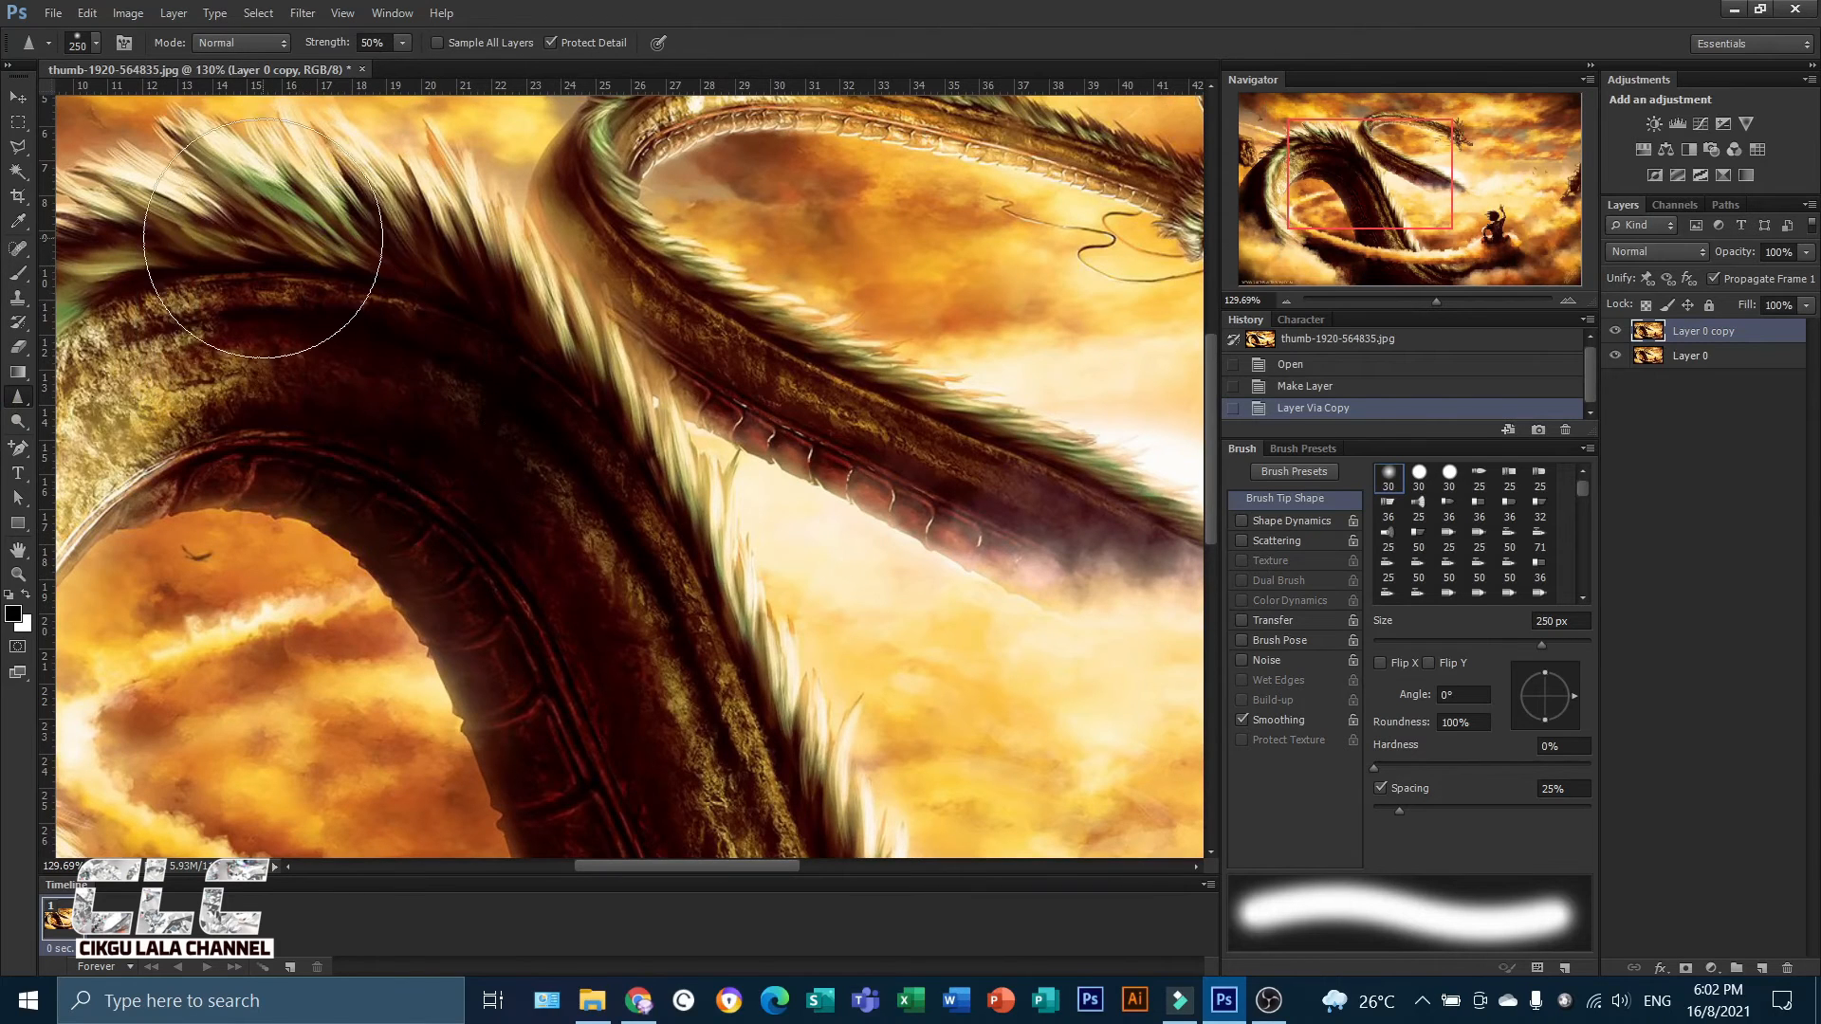
drag(291, 249, 386, 285)
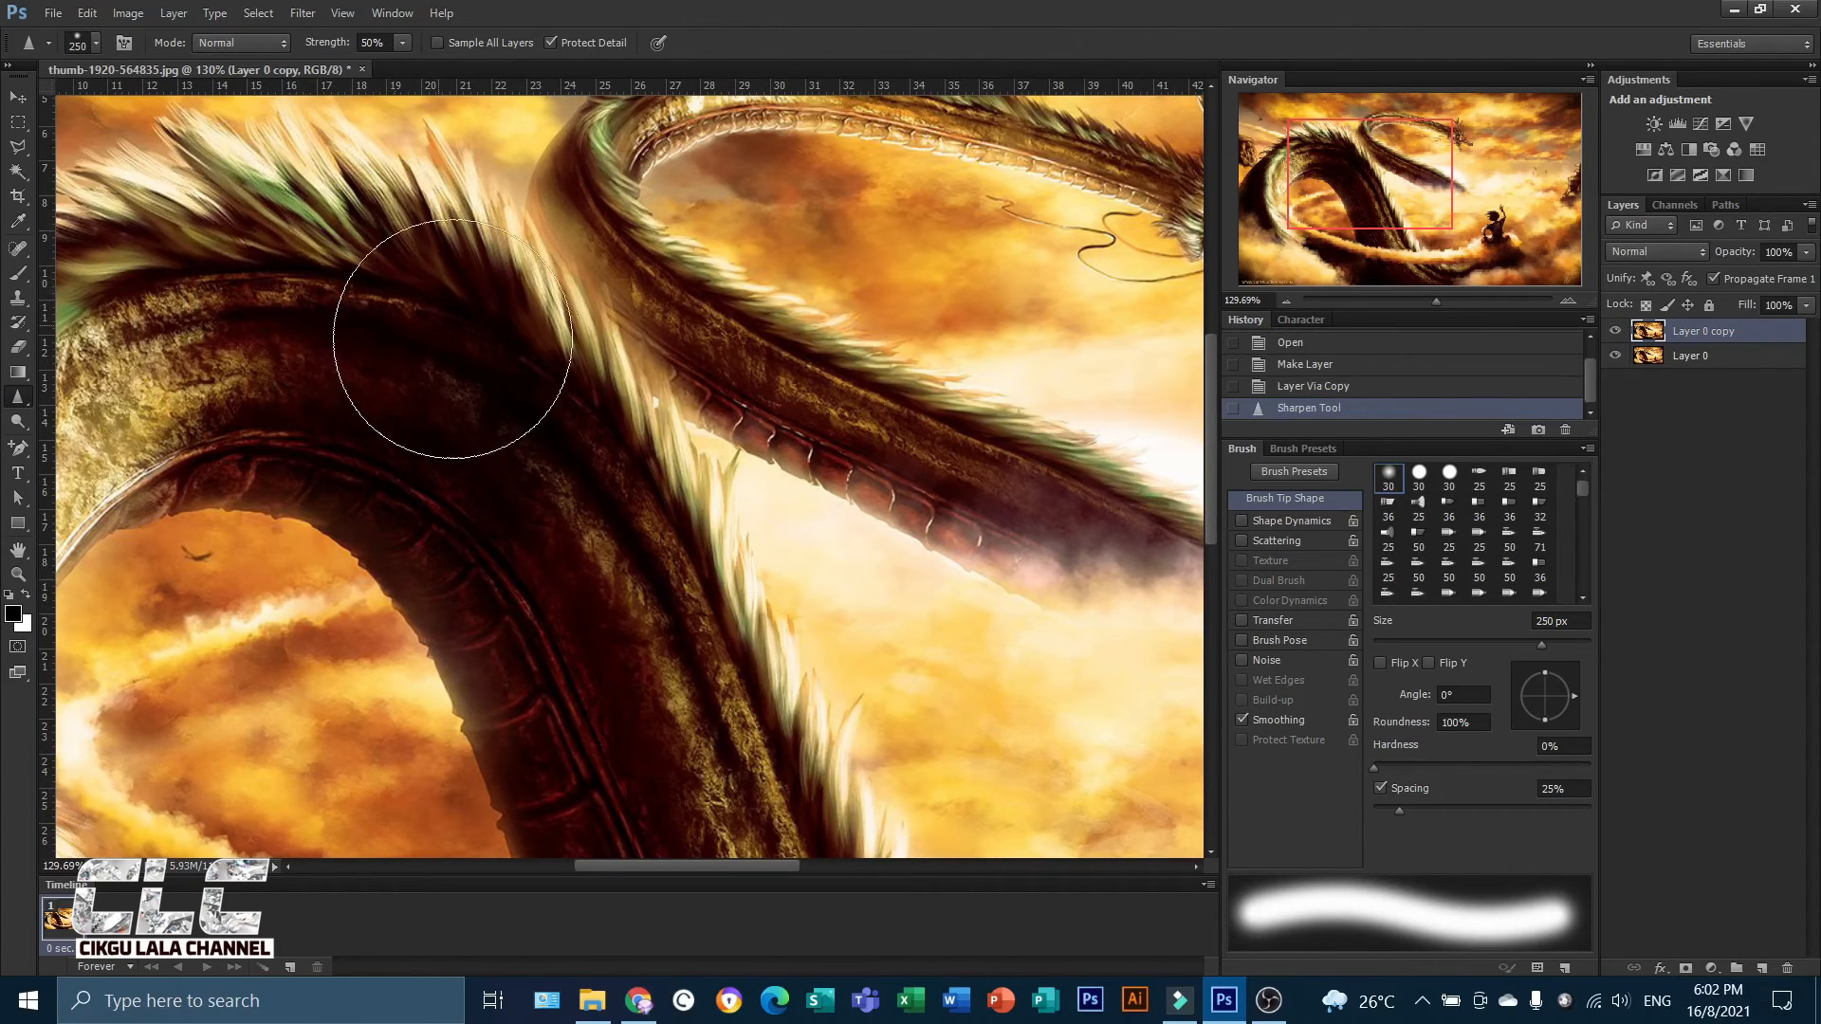
mouse_move(242, 325)
mouse_down()
mouse_move(178, 326)
mouse_move(157, 294)
mouse_move(384, 382)
mouse_move(541, 494)
mouse_up()
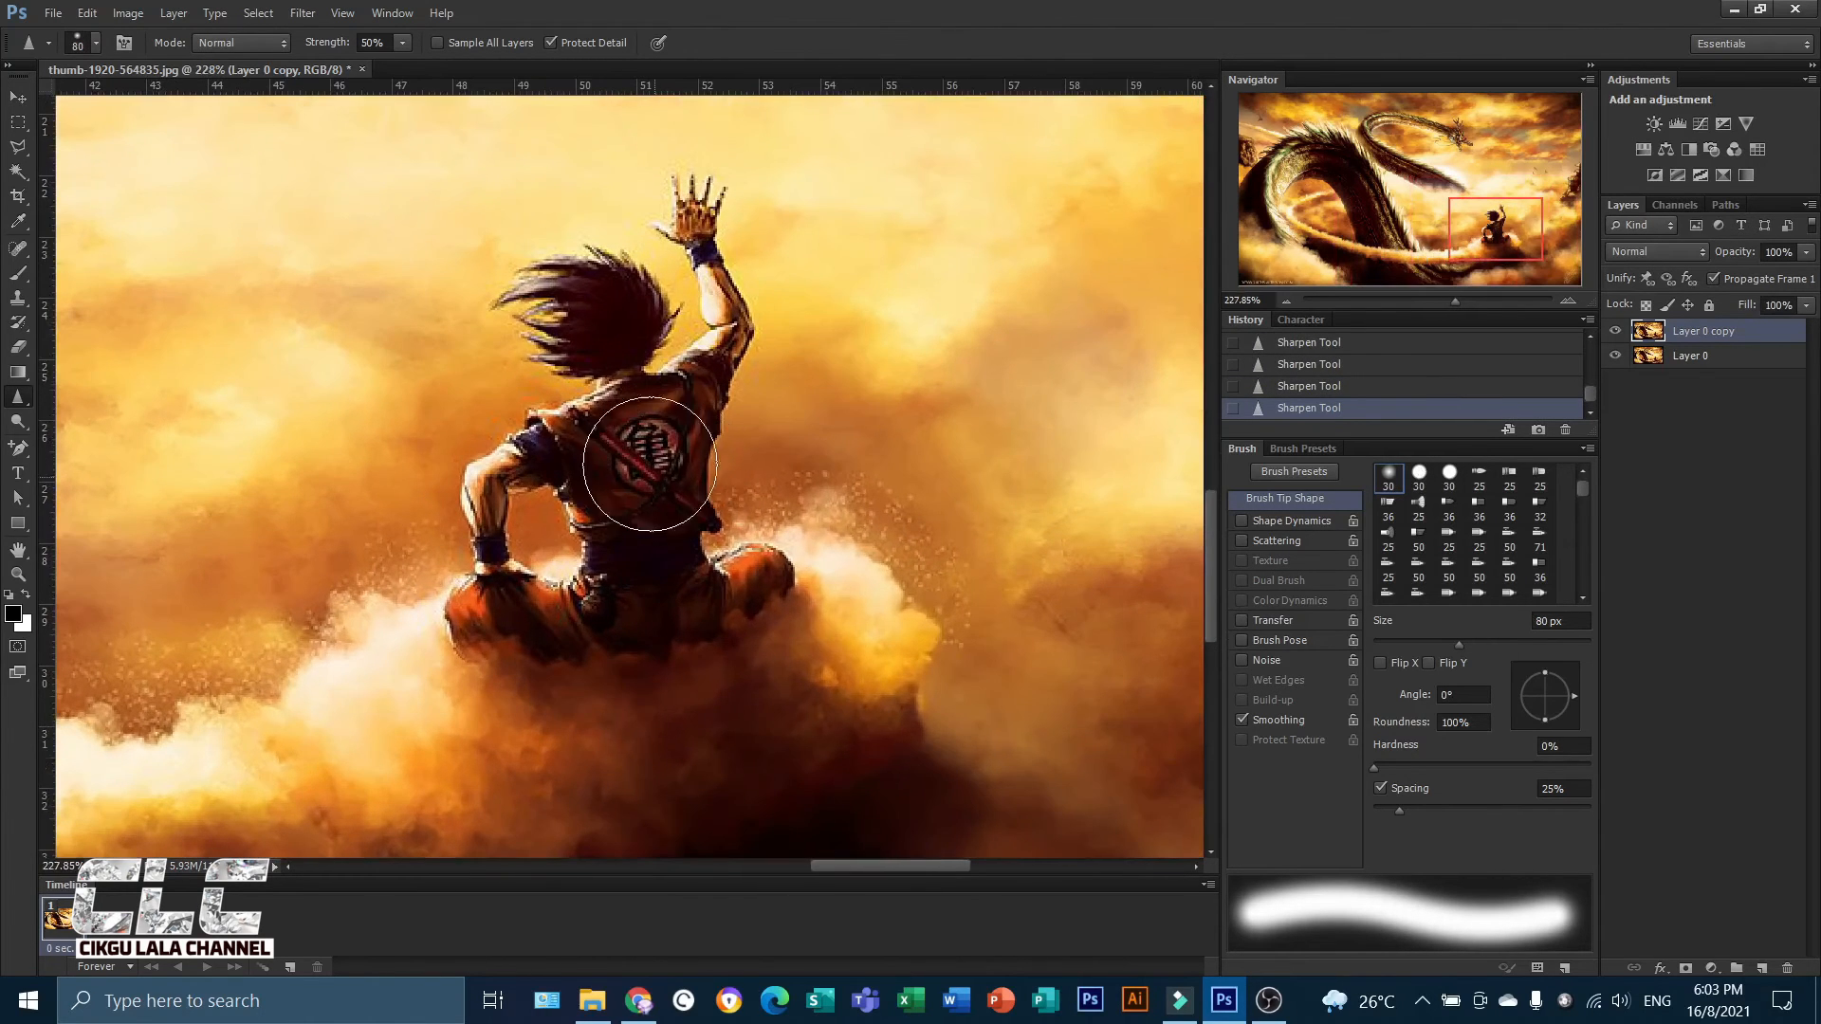
Reduce the Sharpen brush to 50 px and sharpen the hair of the figure sitting on the cloud.
key(bracketleft)
key(bracketleft)
key(bracketleft)
mouse_move(621, 306)
mouse_down()
mouse_move(546, 295)
mouse_move(600, 277)
mouse_move(618, 301)
mouse_move(662, 258)
mouse_up()
Compare most of the dragon picture at once with the sharpened Layer 0 copy hidden and shown.
drag(1460, 304, 1424, 308)
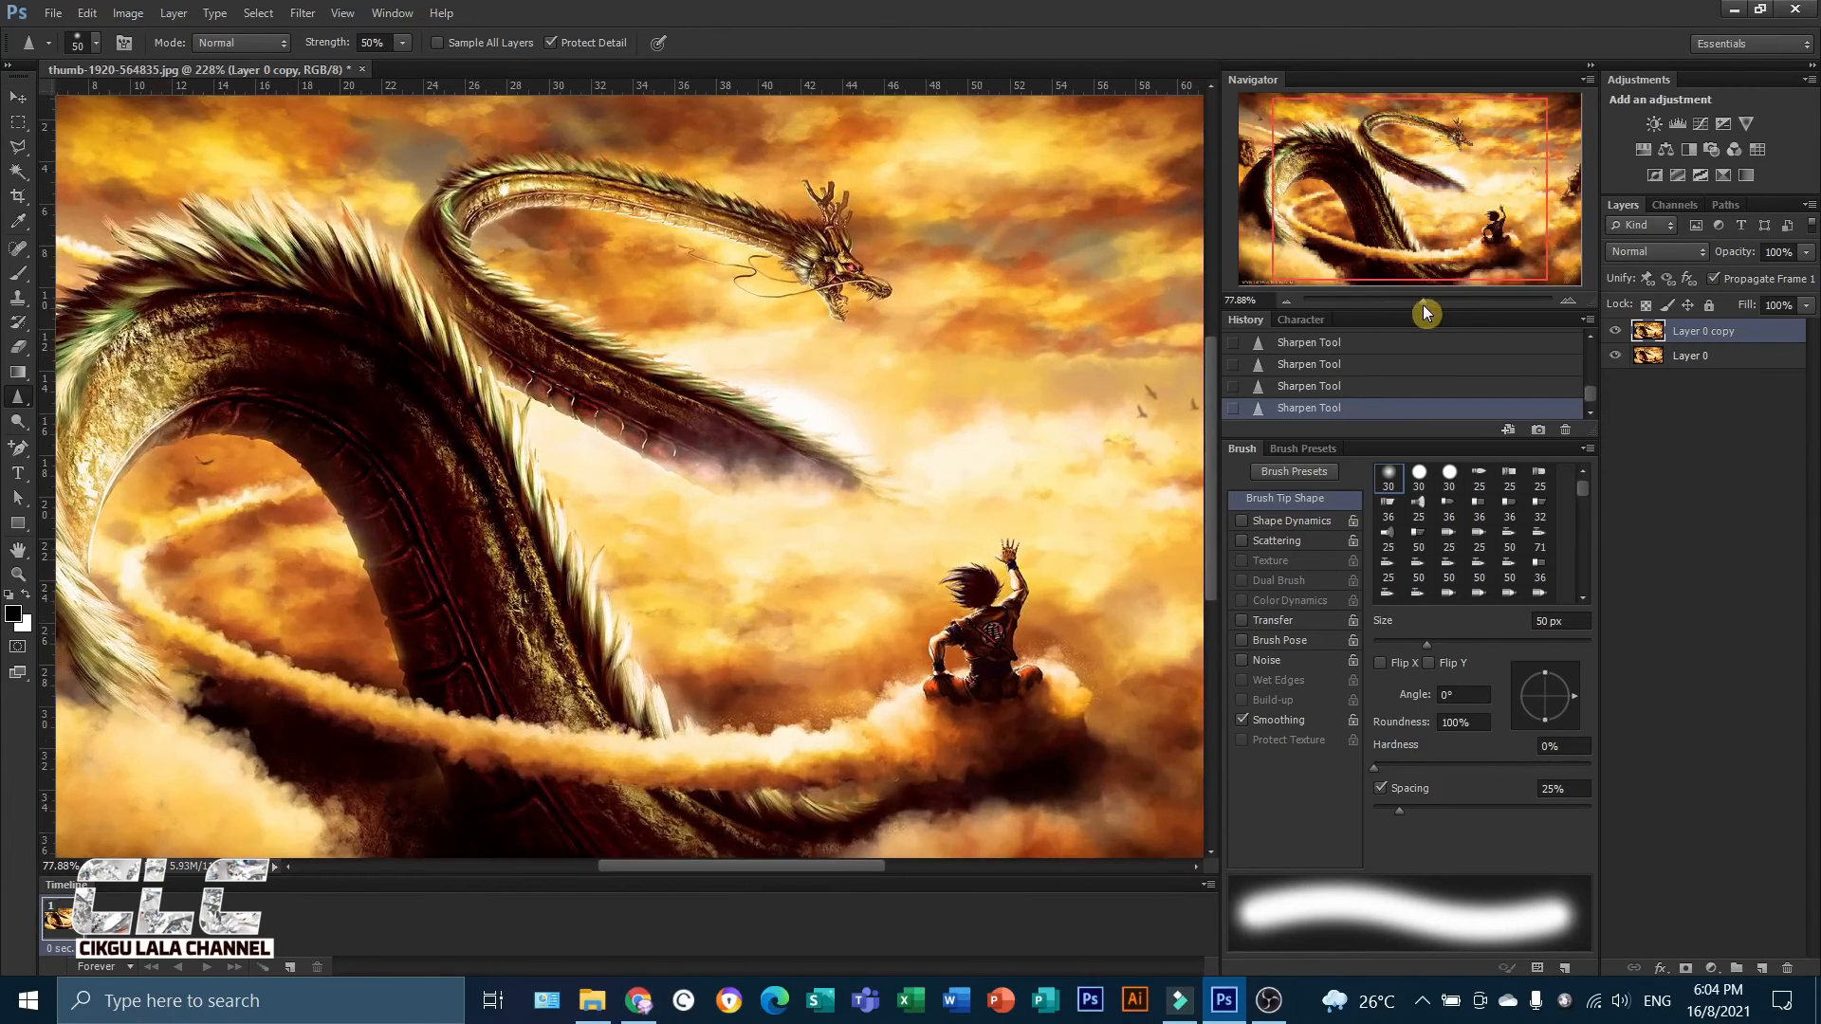
click(1613, 333)
click(1613, 334)
Examine the dragon's spiky back close up with the sharpened layer hidden and shown.
scroll(651, 440, up, 6)
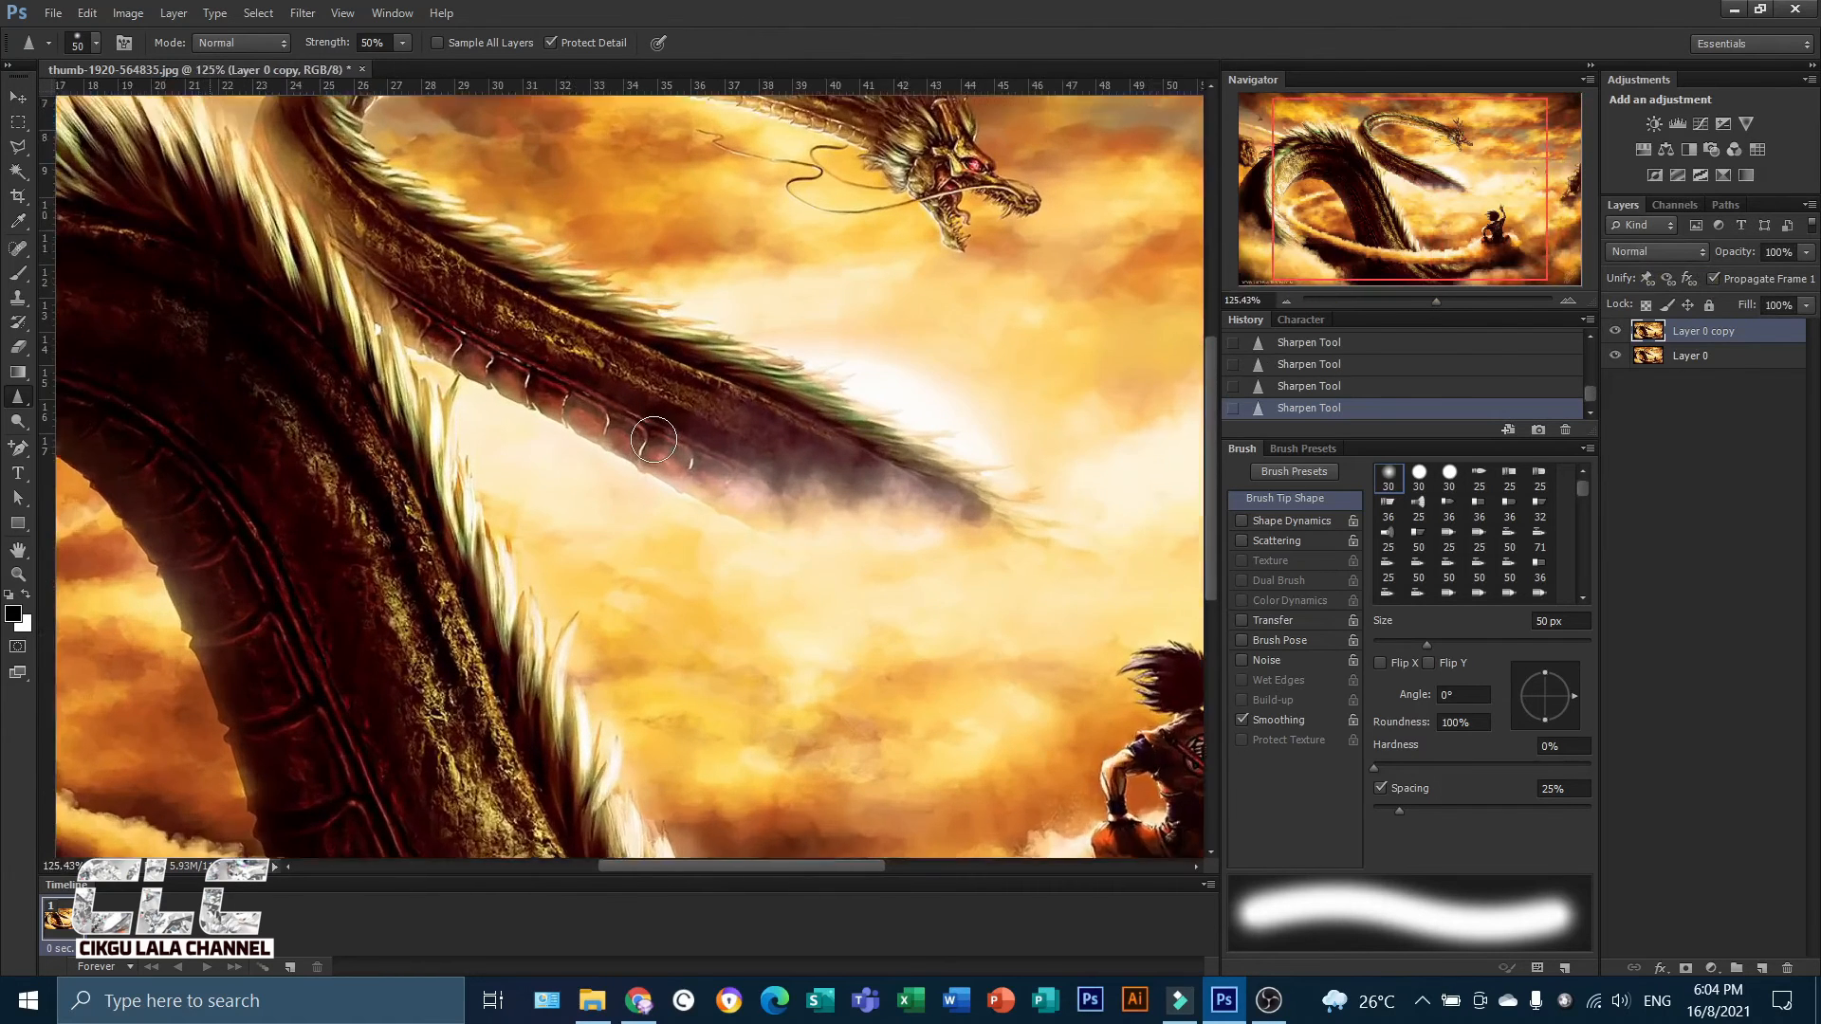
drag(1333, 215, 1313, 167)
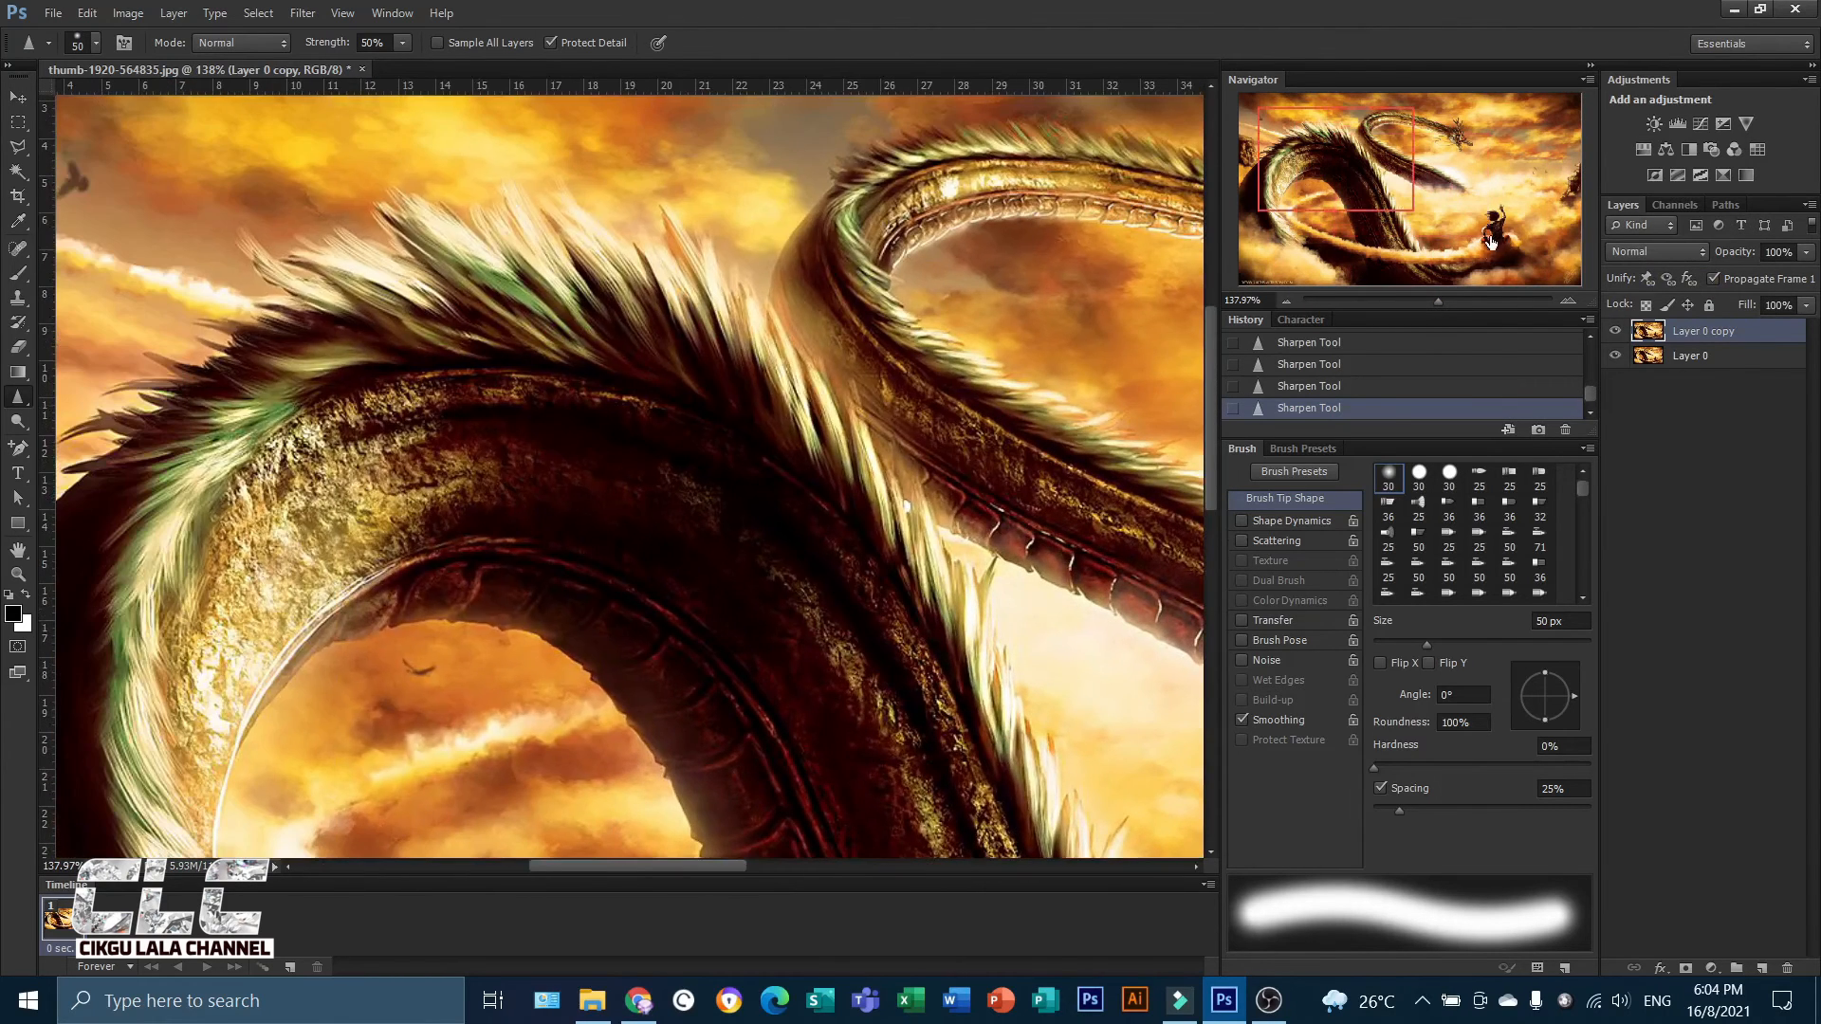
scroll(752, 487, up, 3)
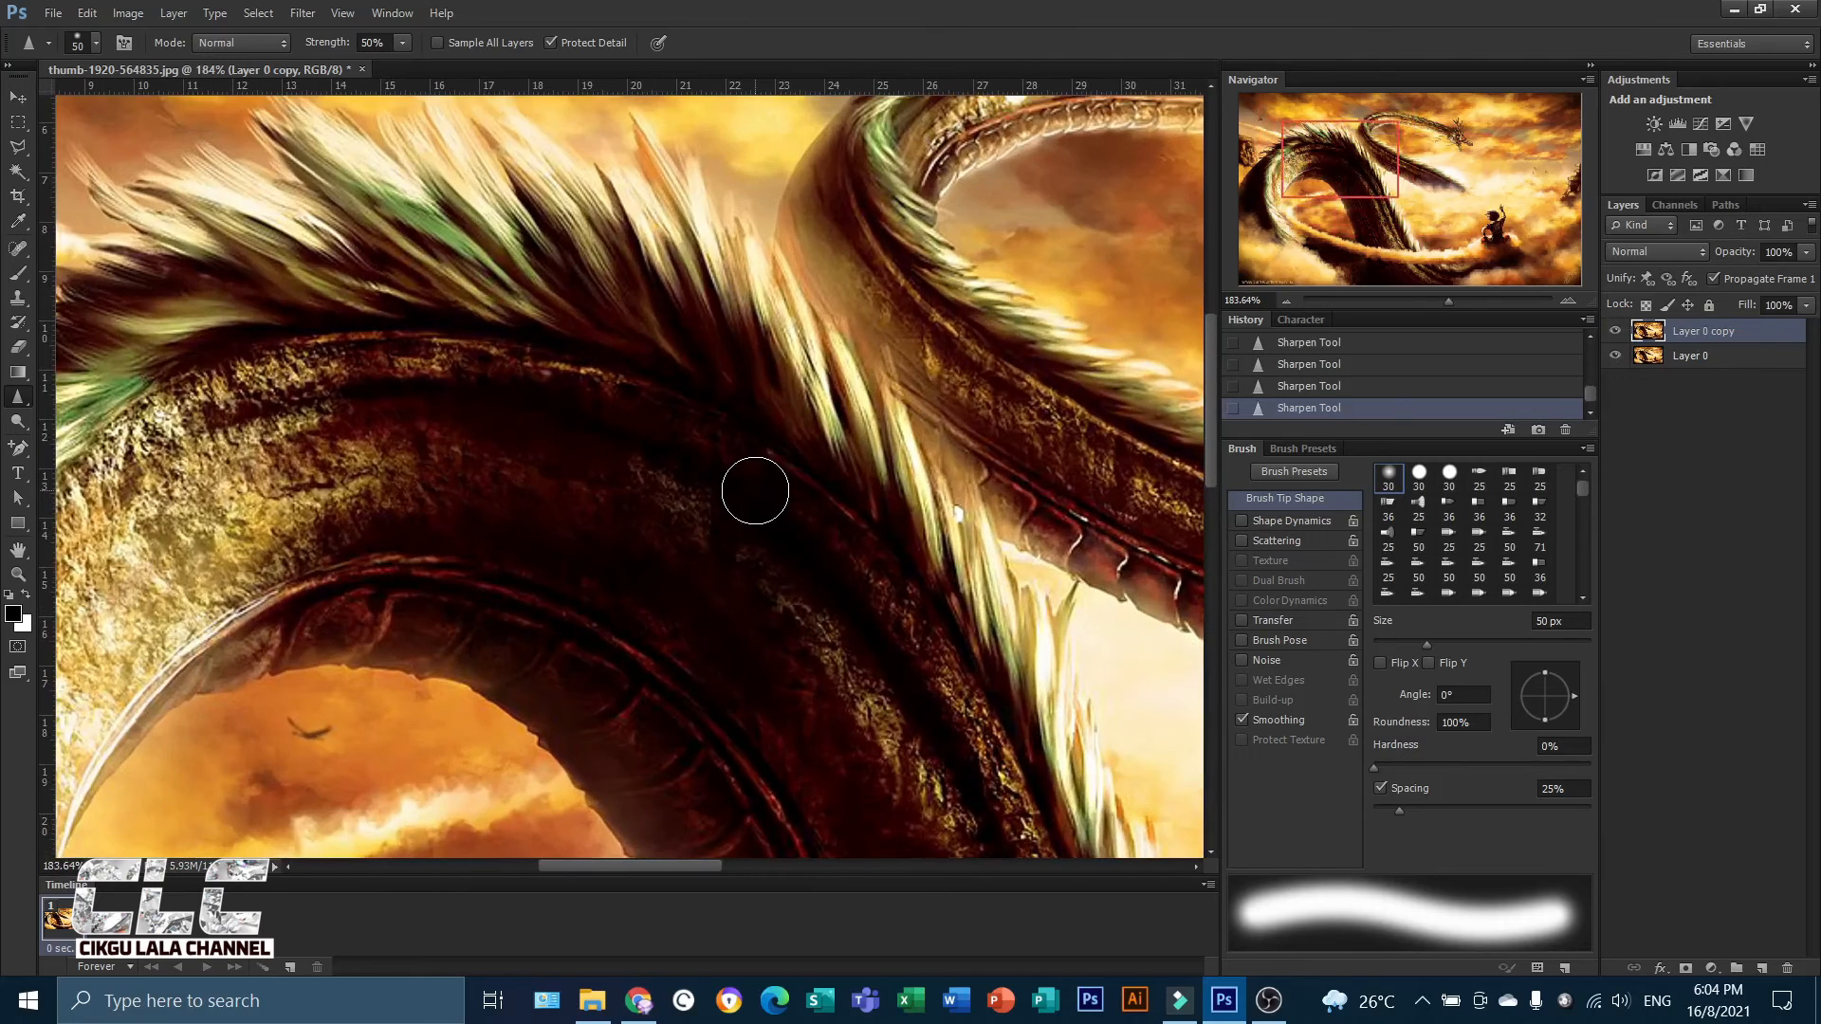
click(1613, 332)
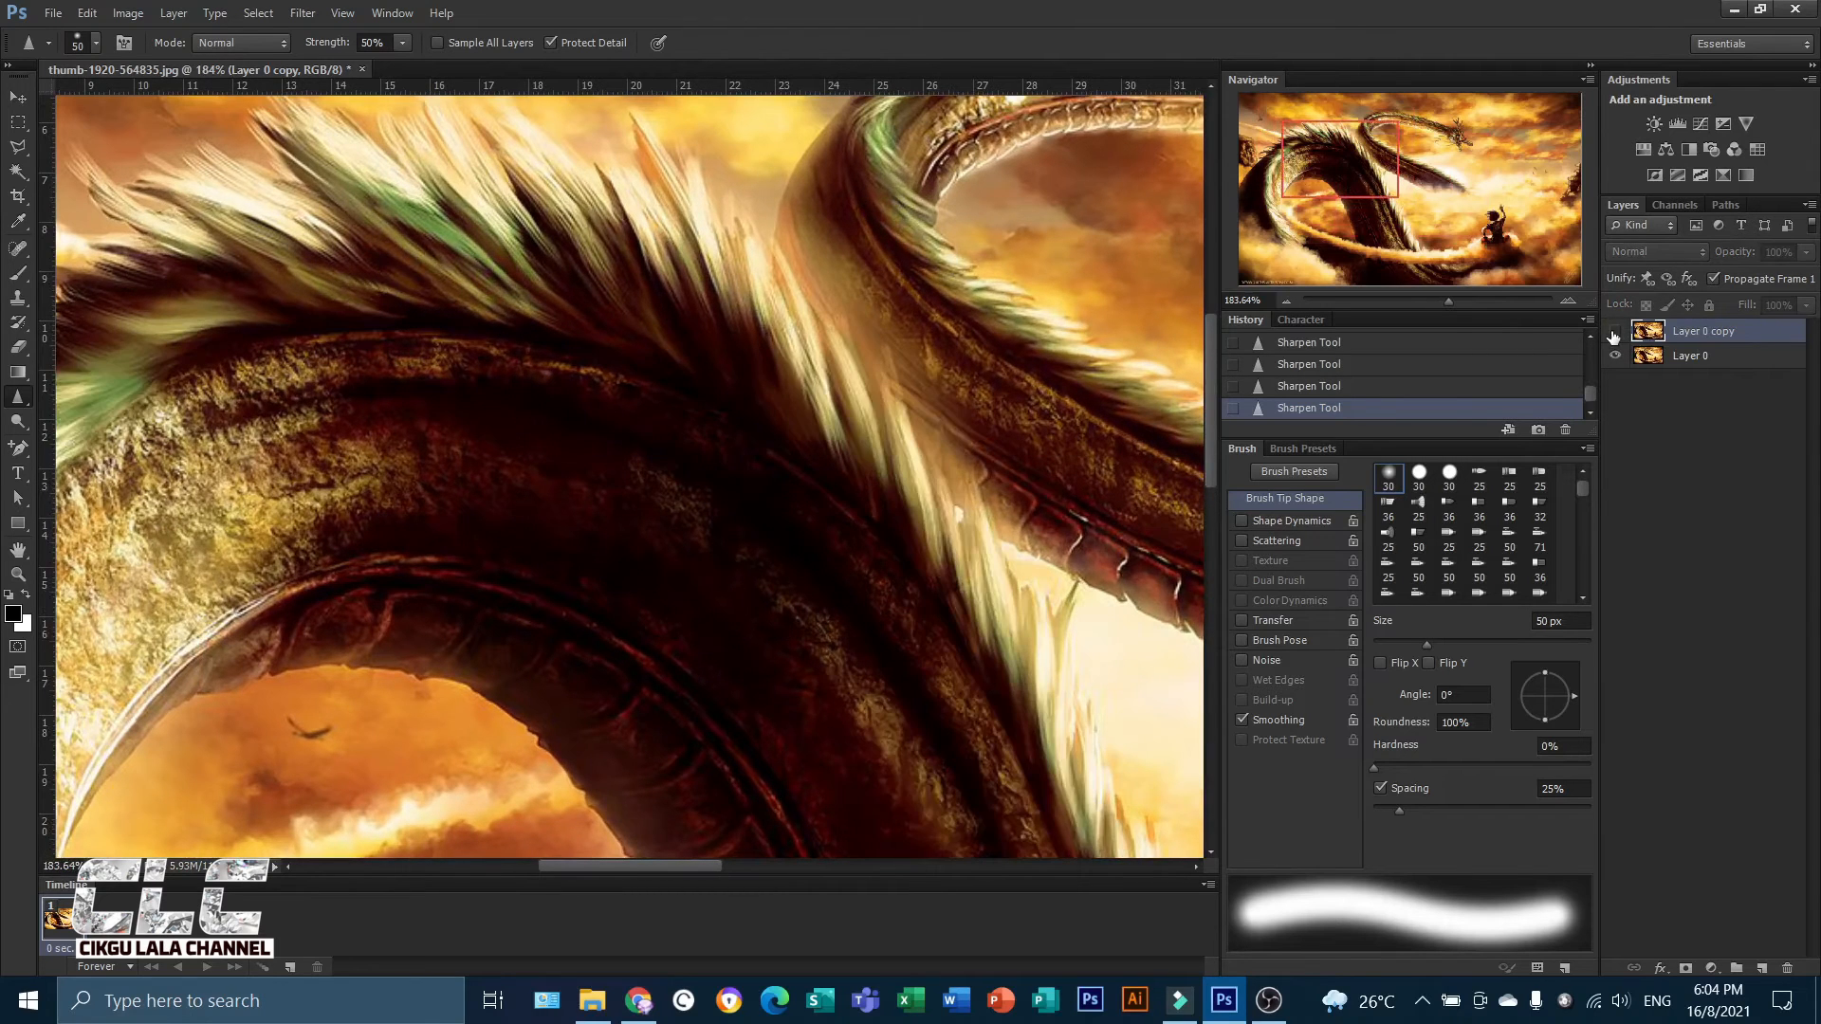
click(1614, 332)
click(1613, 333)
click(1613, 333)
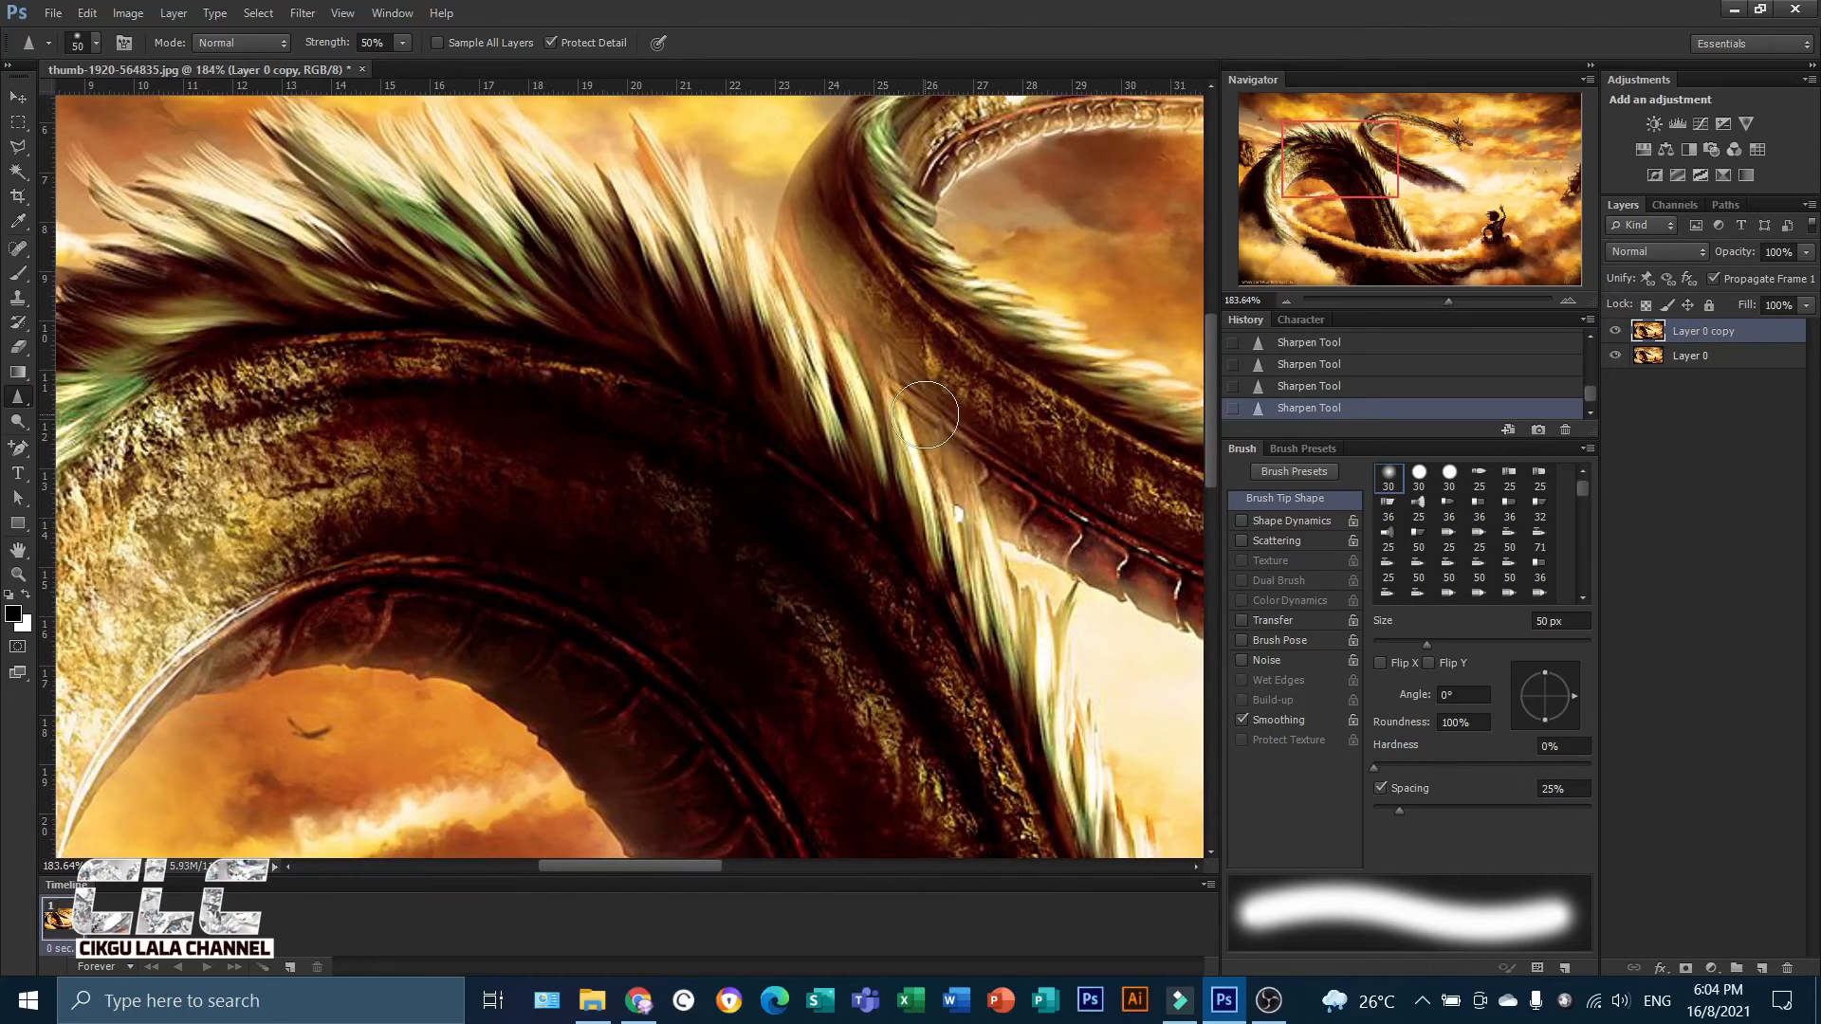
Compare the dragon's large coil in a wider view by hiding and showing the sharpened layer.
scroll(930, 419, down, 4)
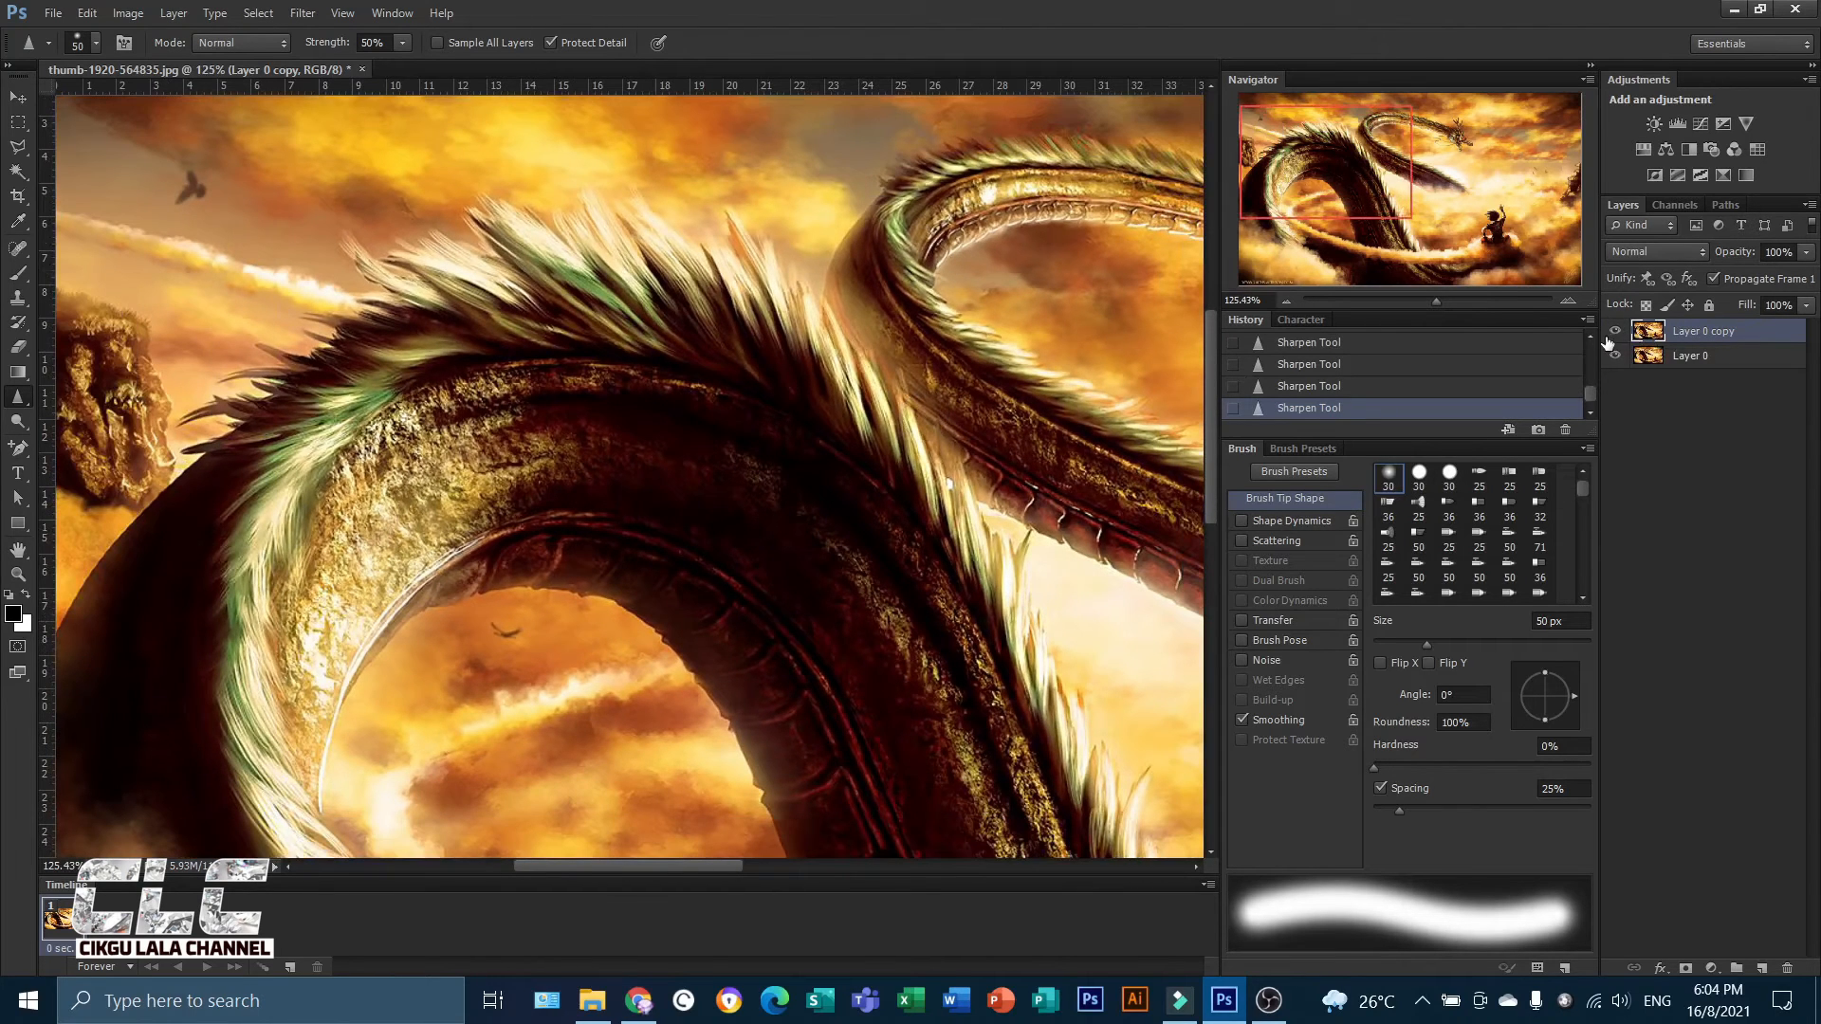
click(1612, 334)
click(1612, 334)
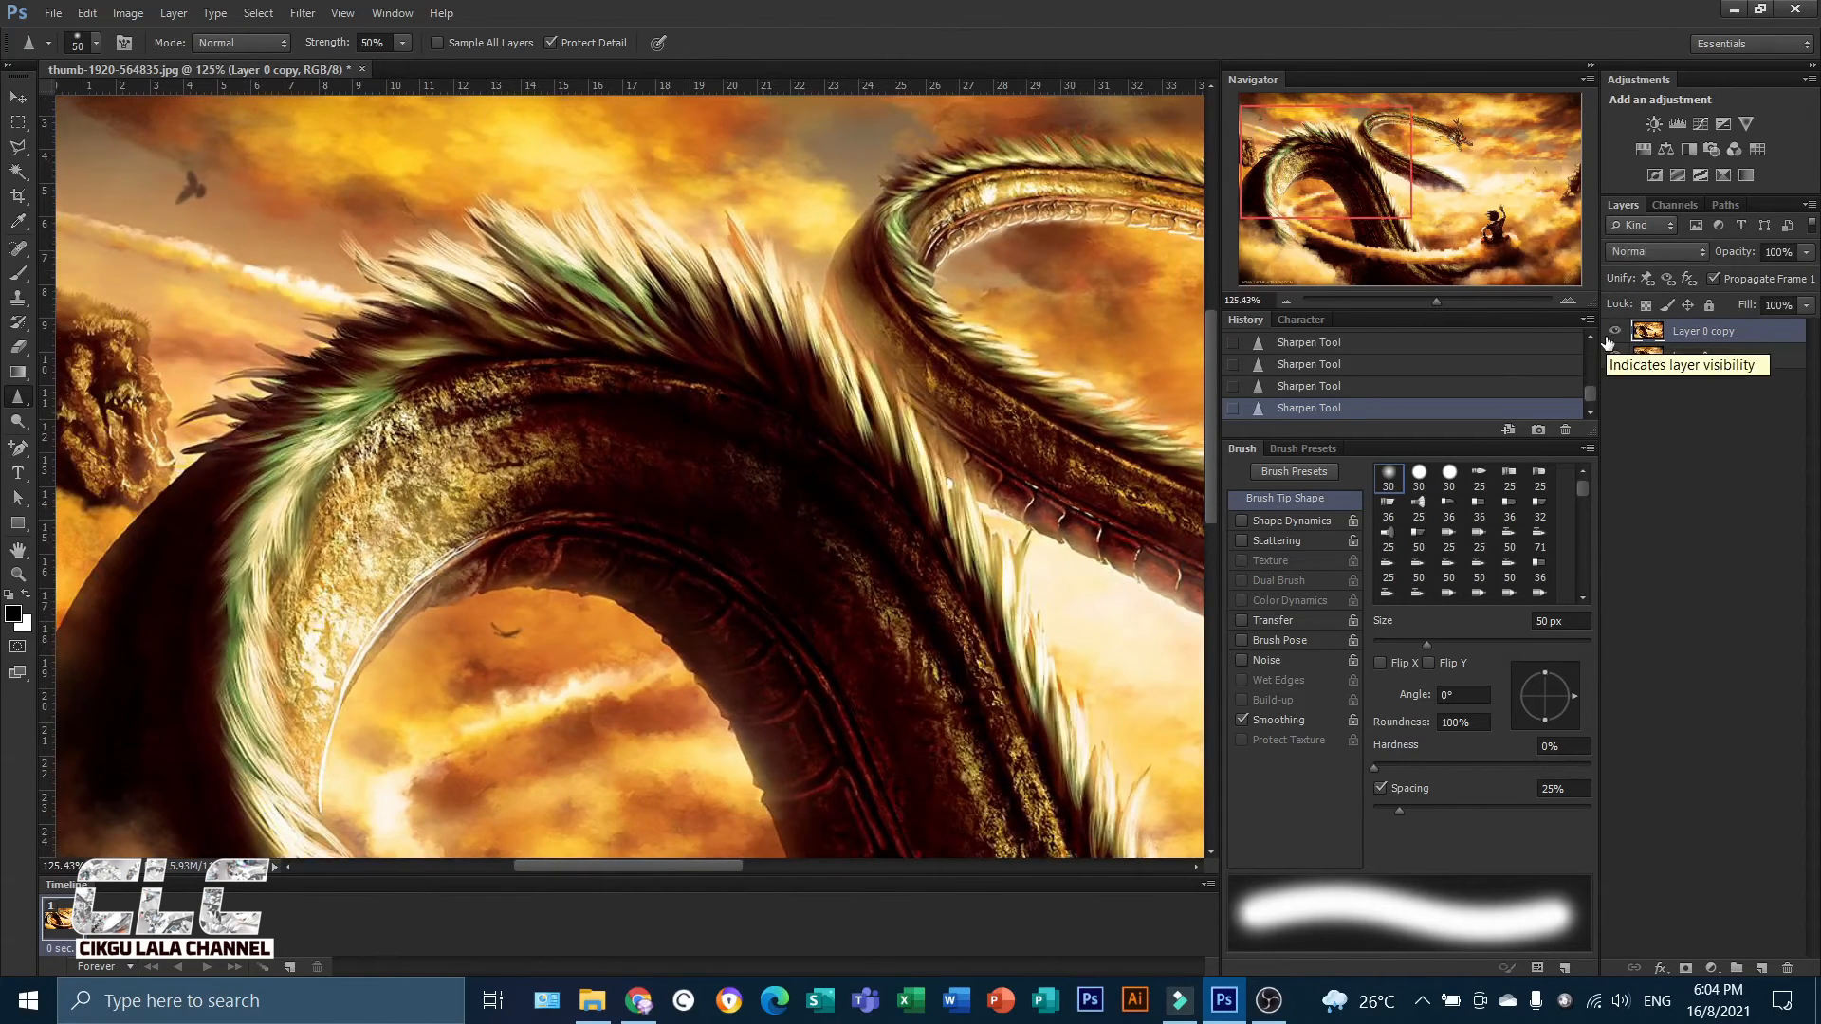
drag(1376, 193, 1397, 223)
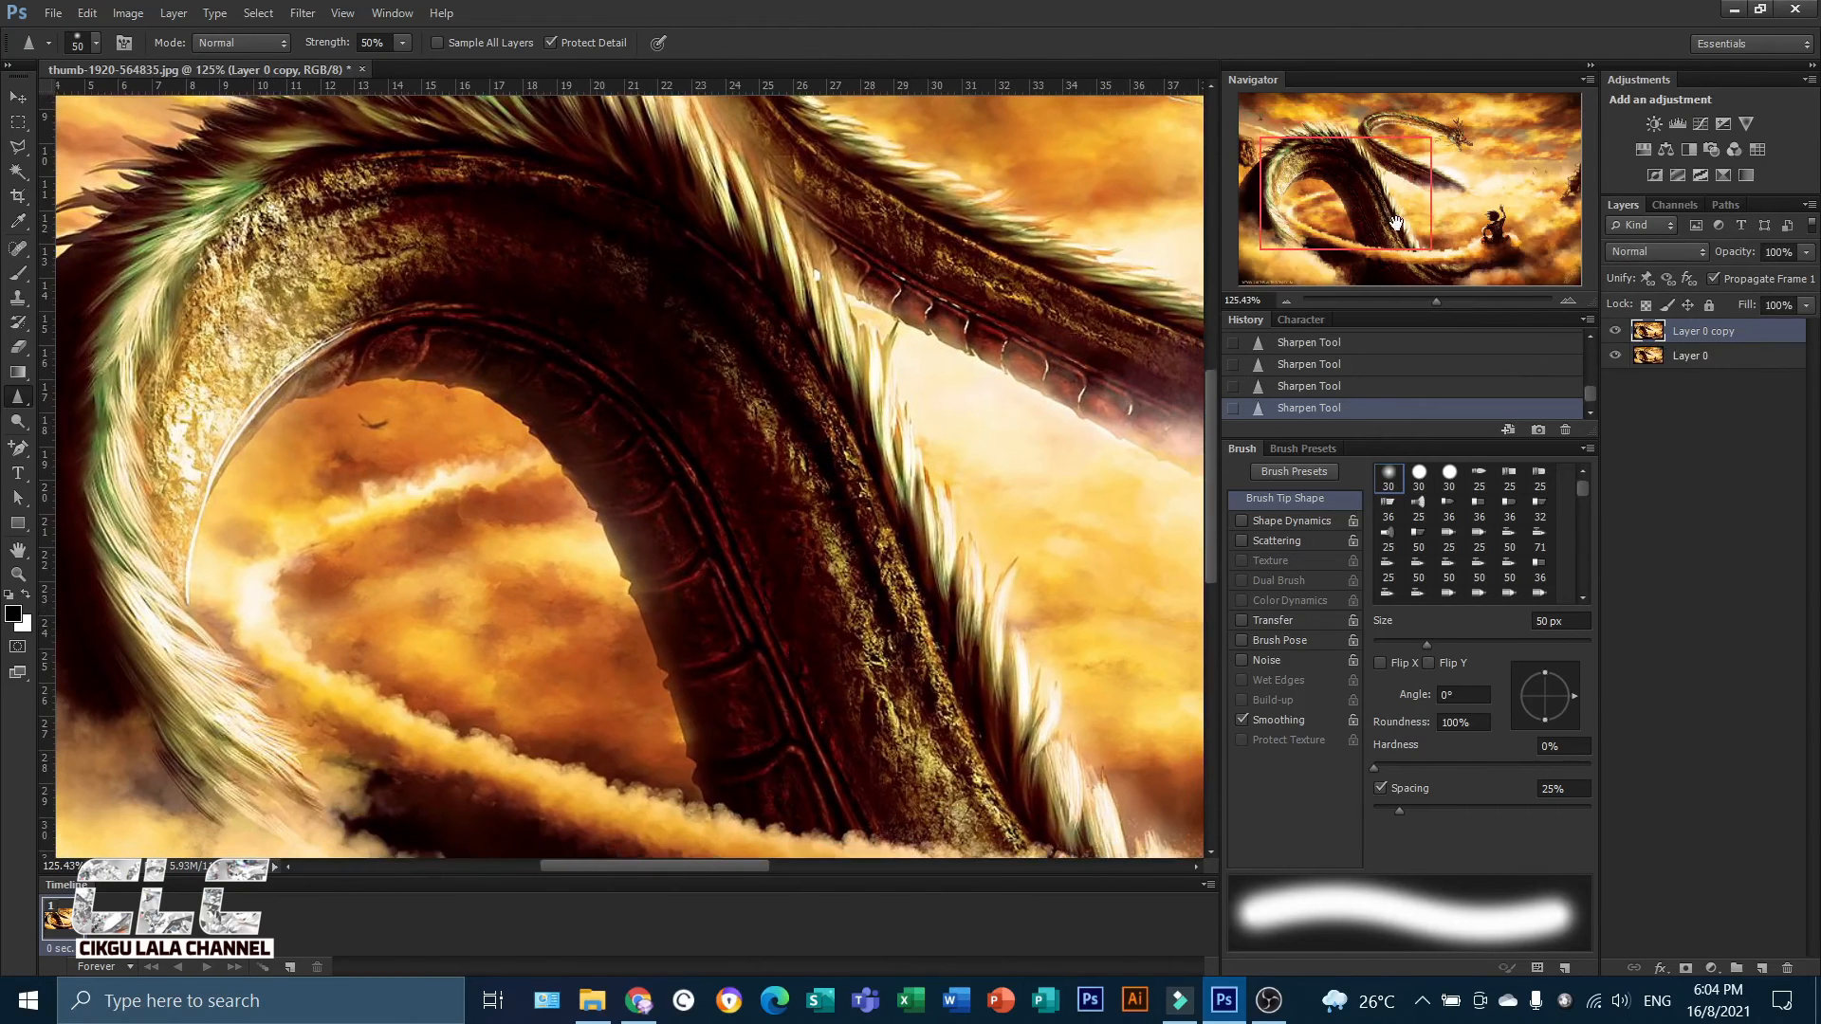
click(1613, 334)
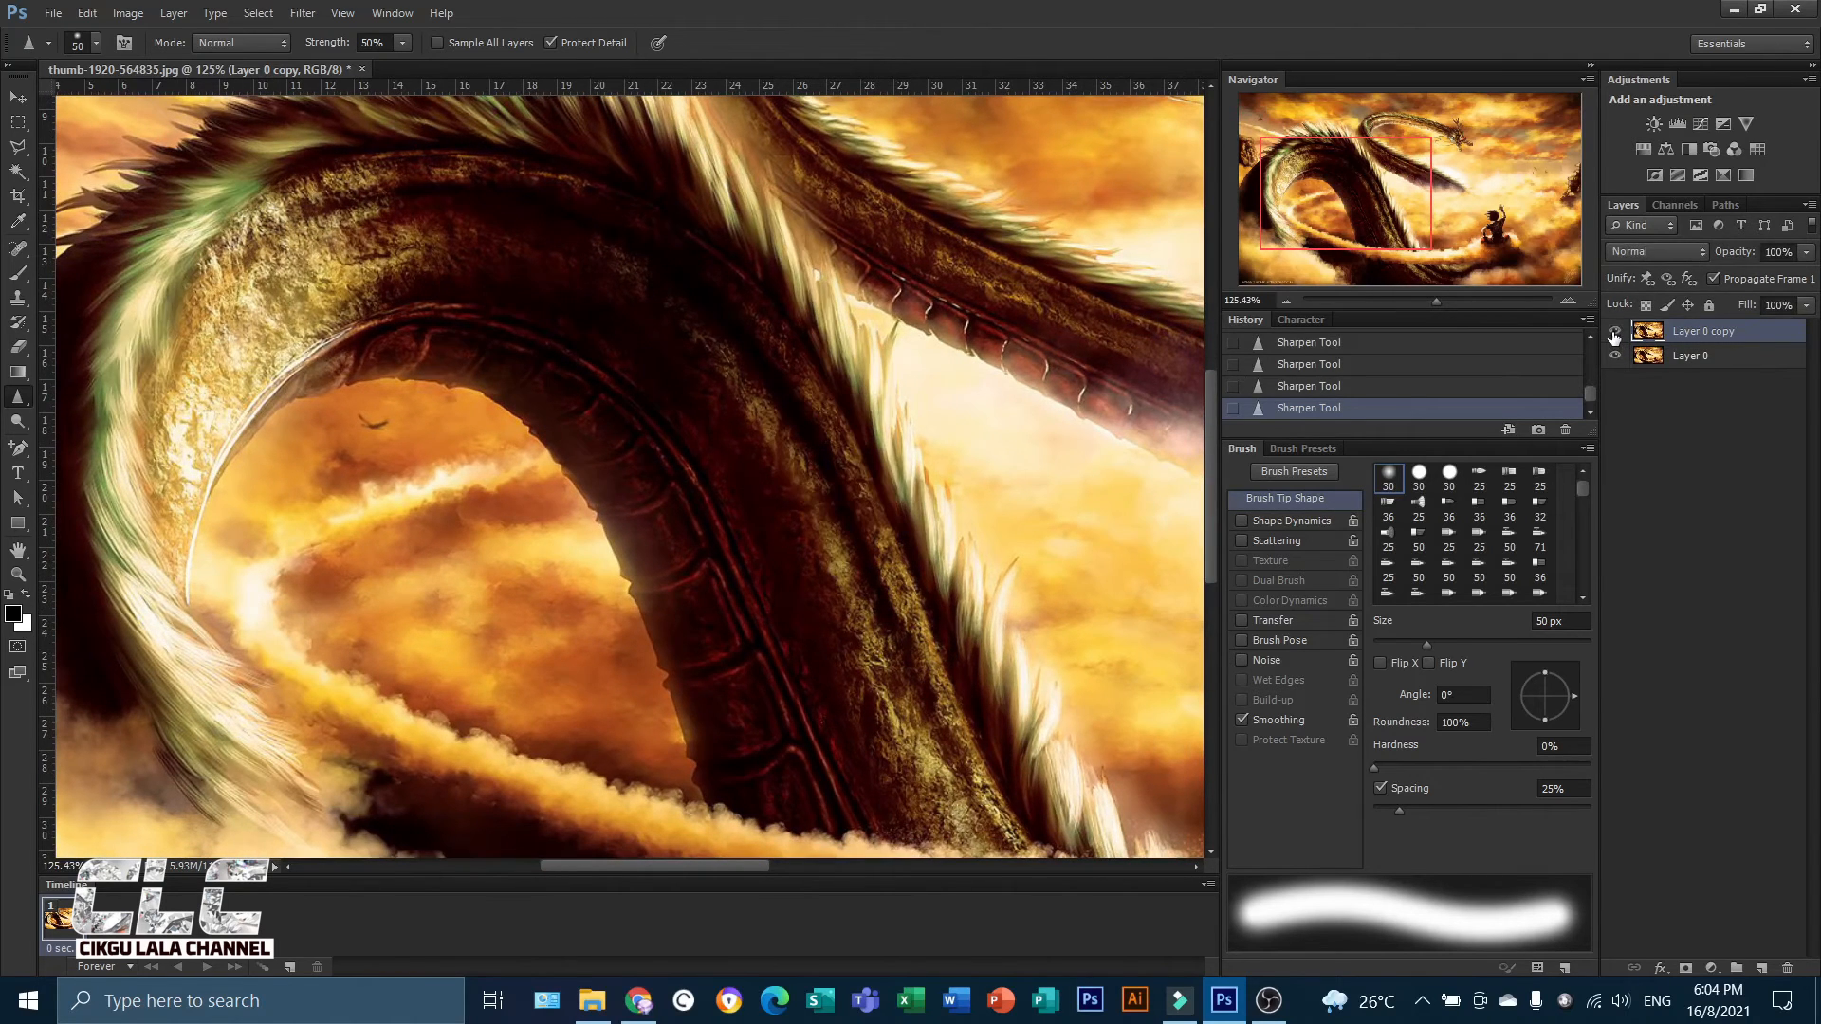
click(1613, 334)
scroll(934, 463, down, 2)
scroll(934, 463, down, 1)
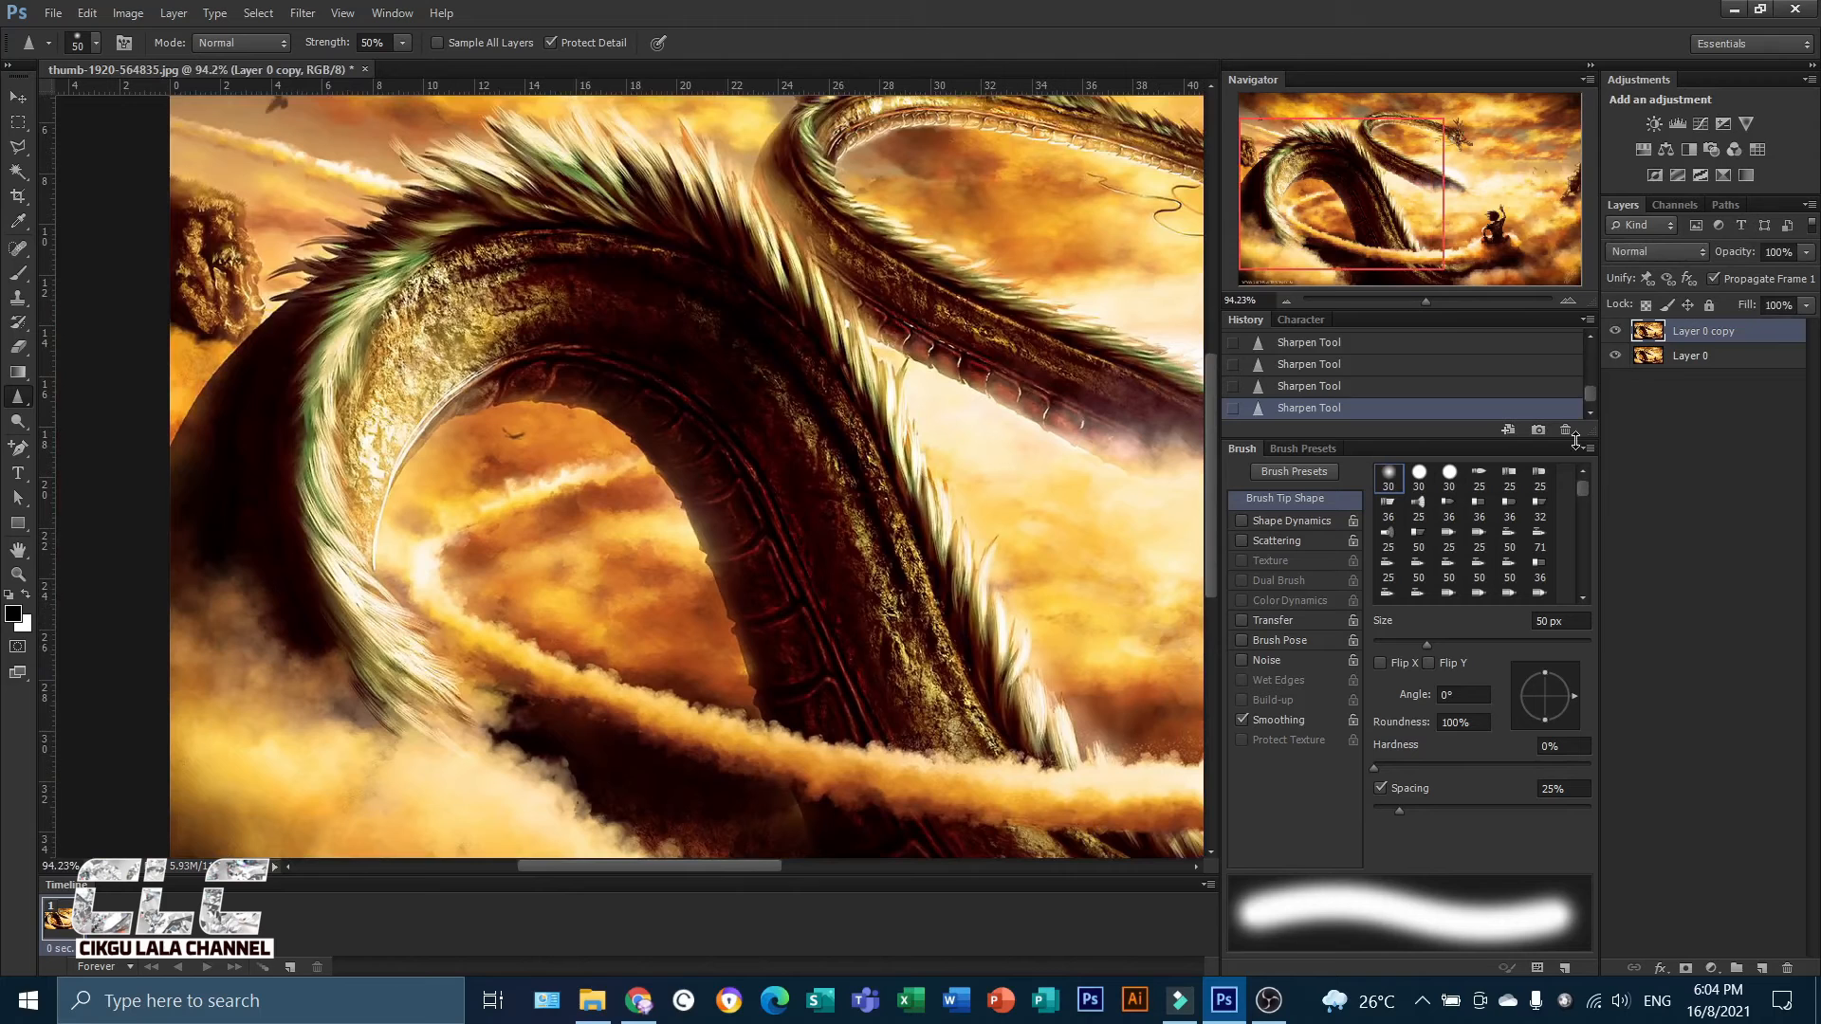
click(1617, 334)
click(1616, 334)
Close the dragon picture without saving and open 94-949051_gambar-wallpaper-burung-hd-beautiful-birds from the Sharpen Image folder.
click(364, 70)
click(922, 386)
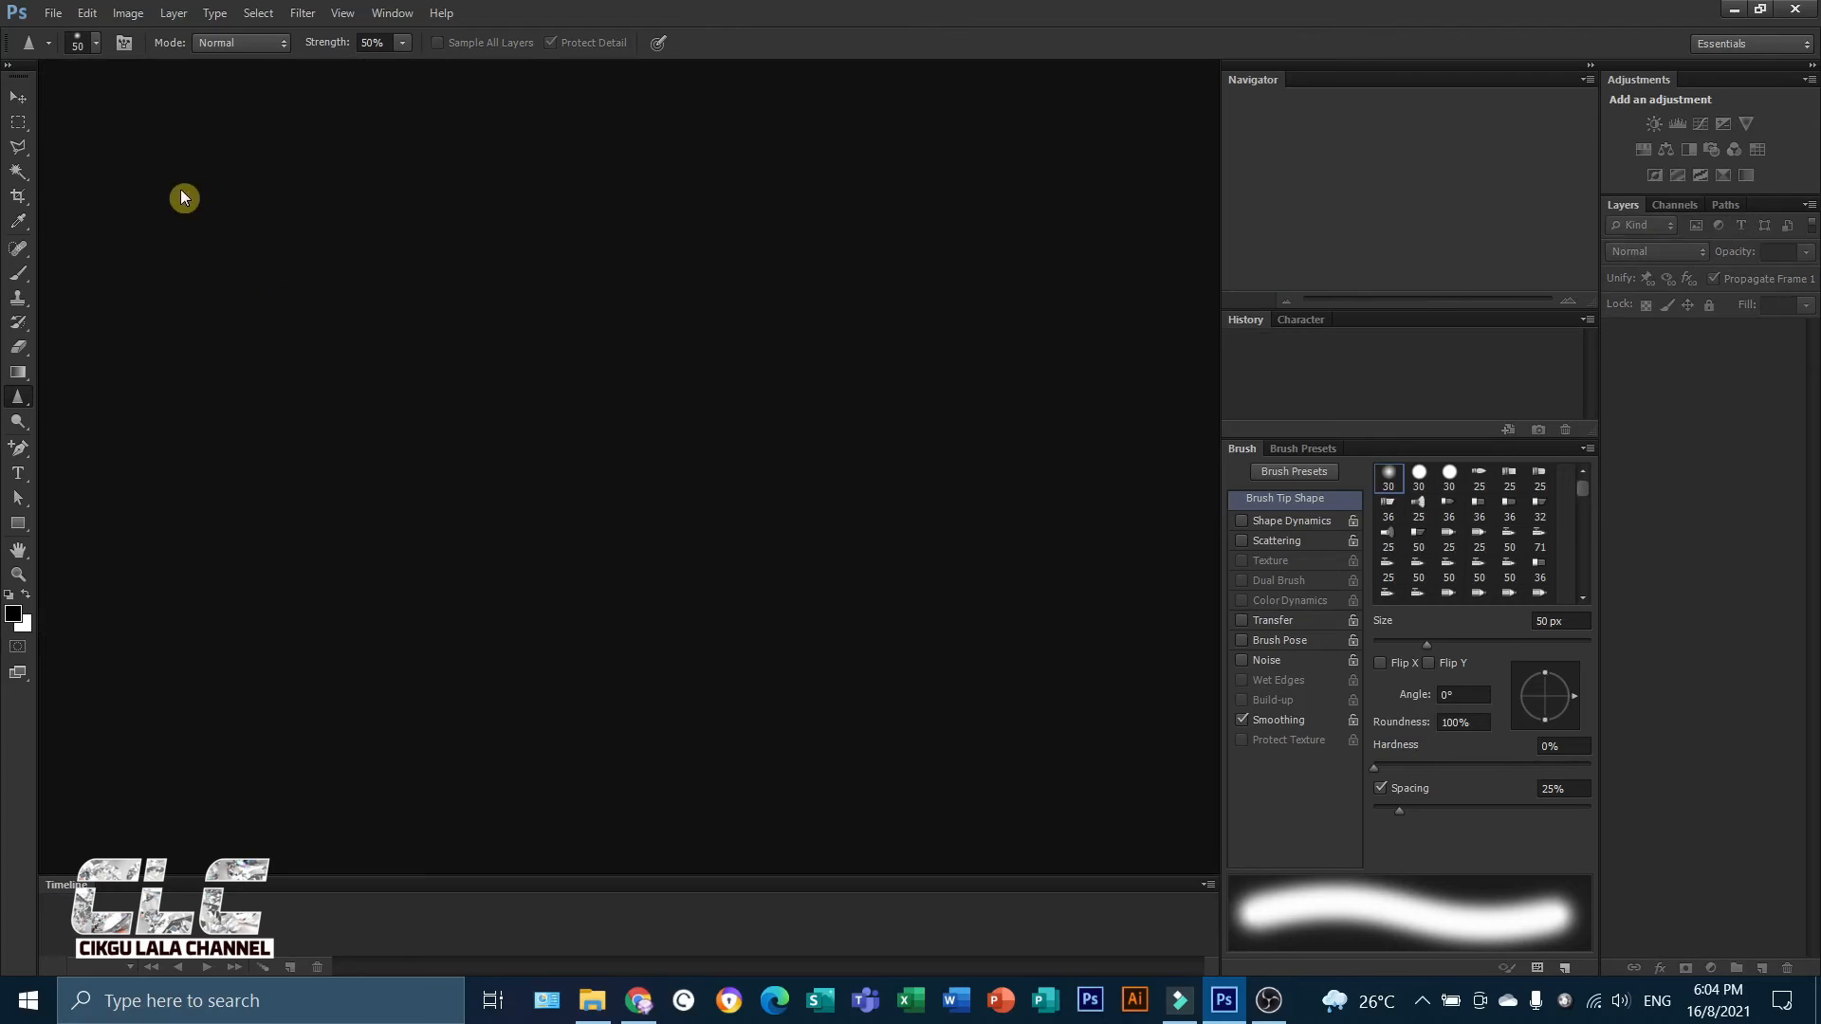
click(54, 15)
click(69, 56)
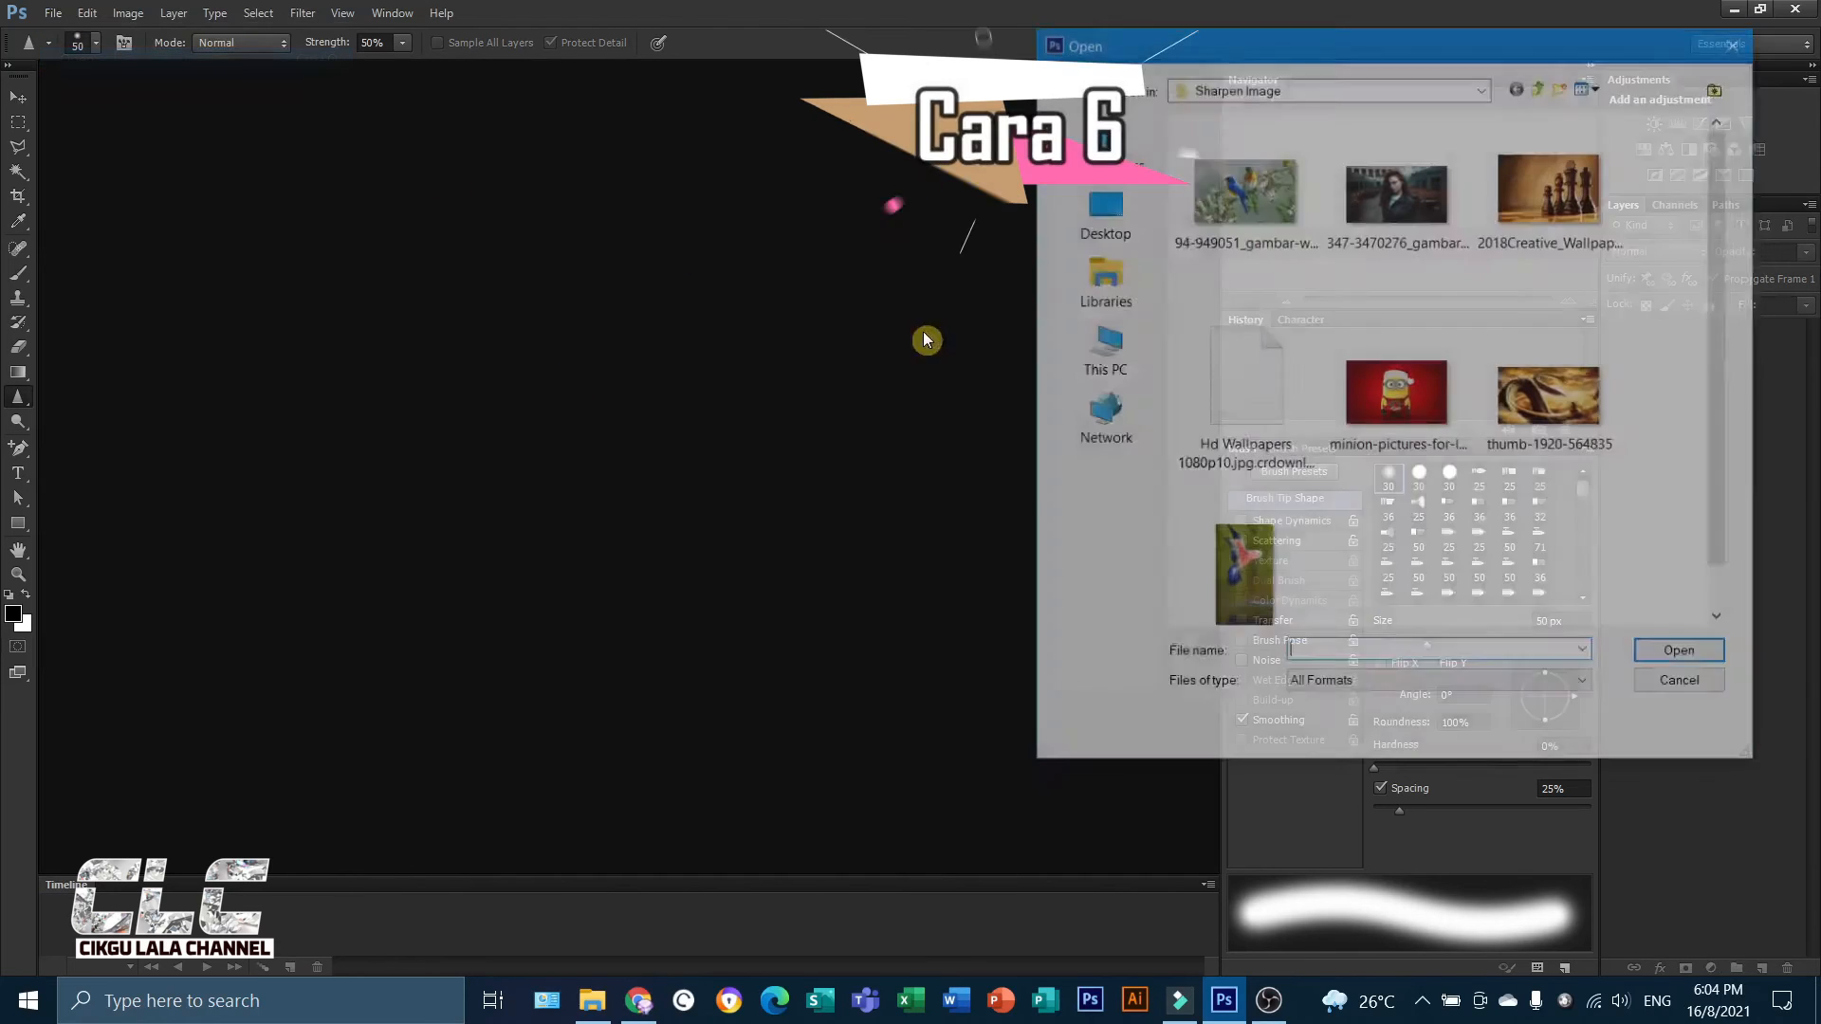
click(1242, 190)
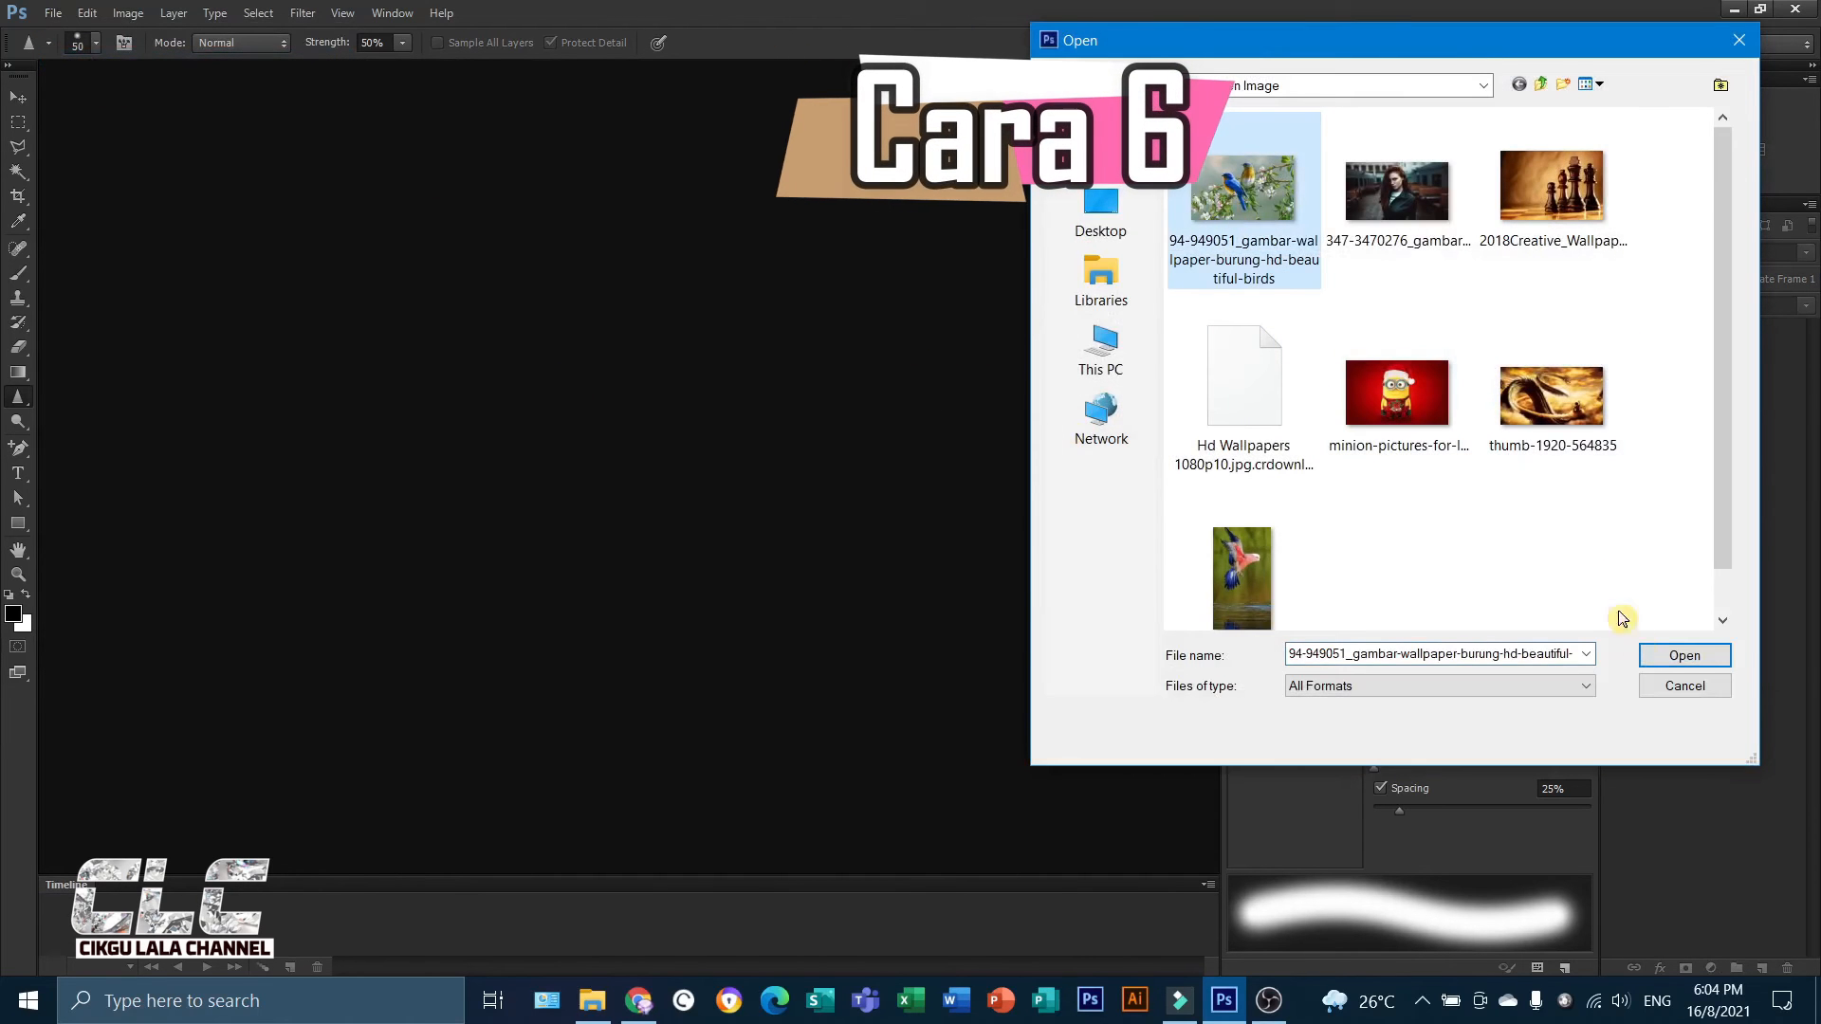
click(1656, 665)
scroll(755, 555, up, 4)
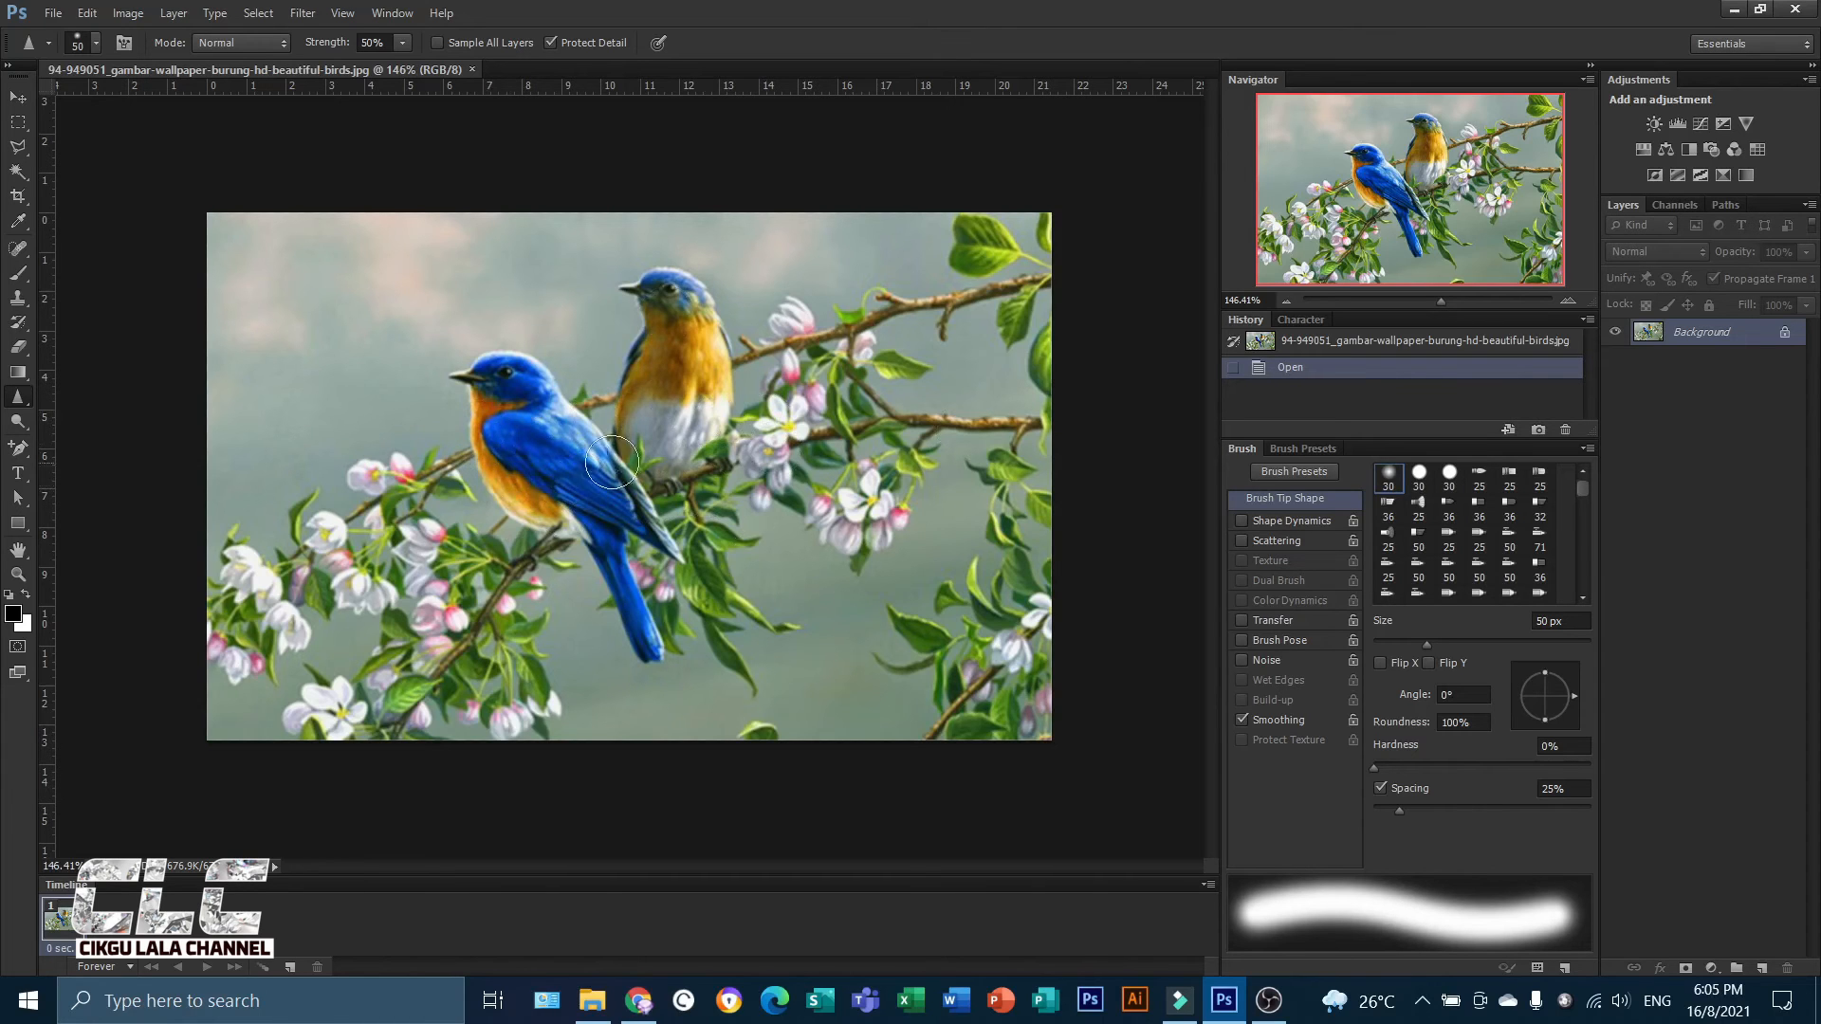
Turn the bird picture's Background into a regular layer and convert a duplicate of it to a Smart Object.
double_click(1783, 334)
key(Return)
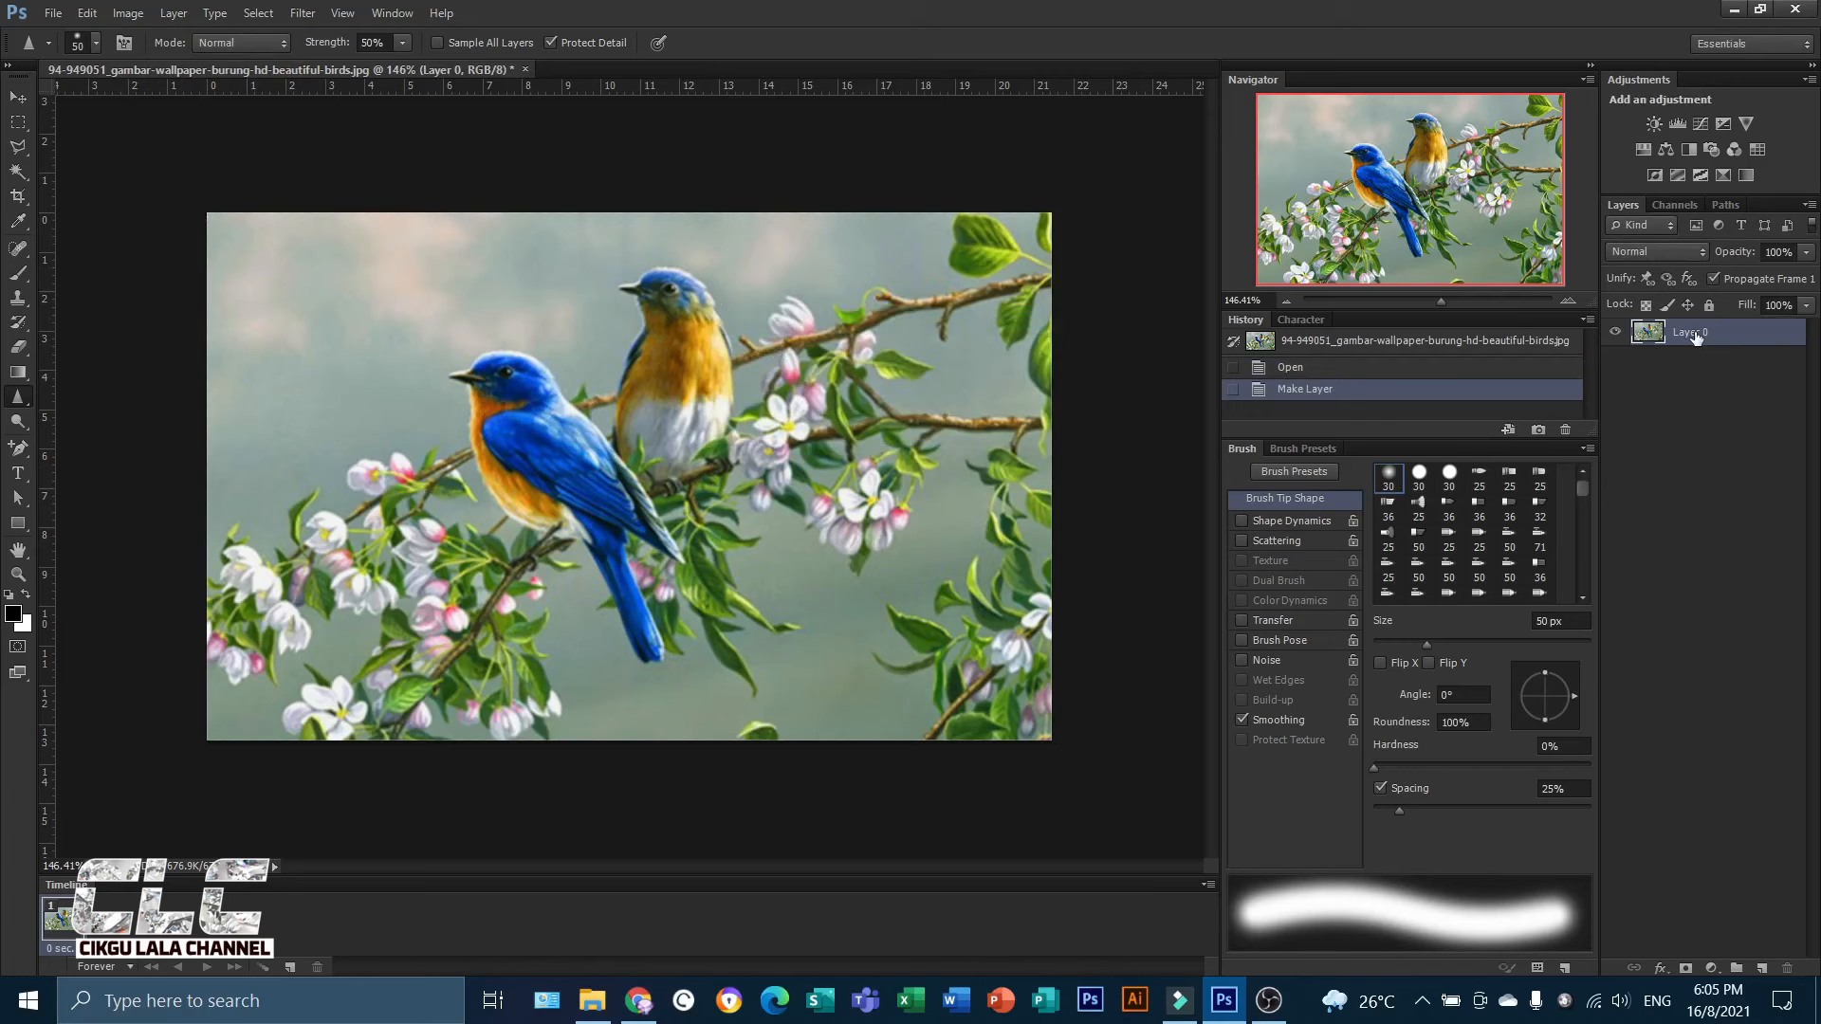
key(ctrl+j)
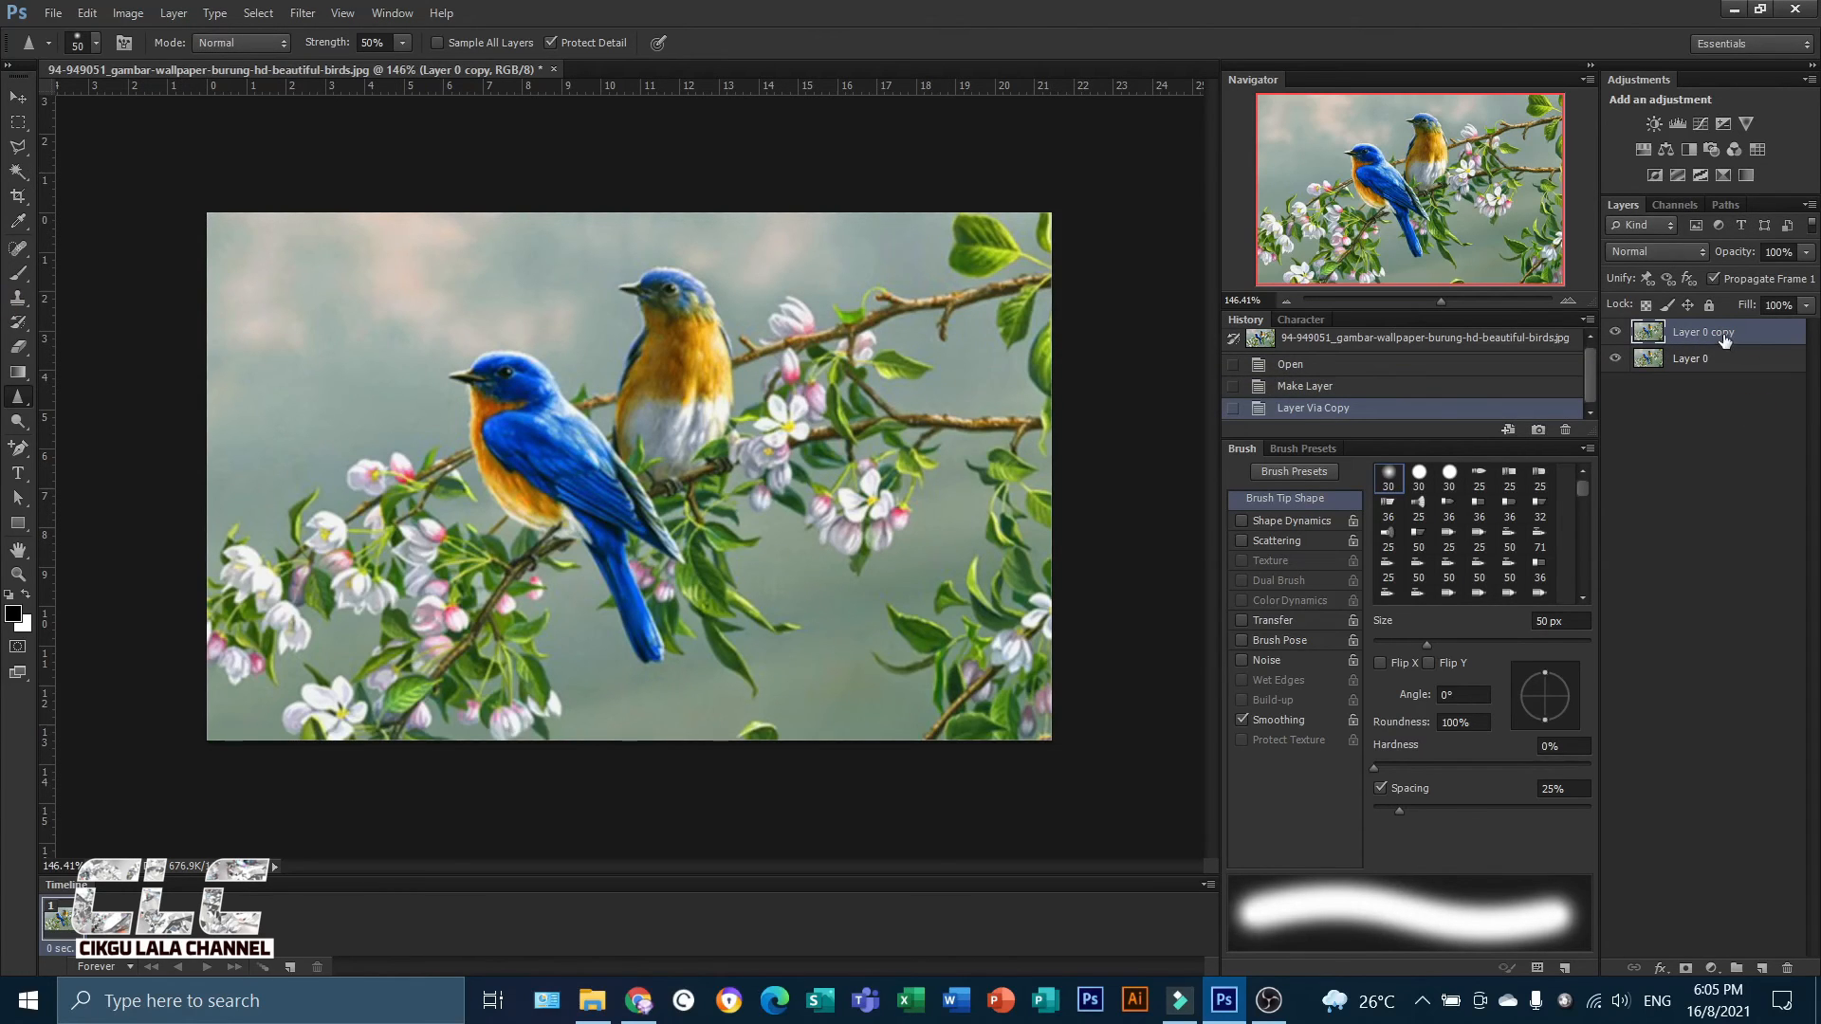
right_click(1725, 340)
click(1503, 394)
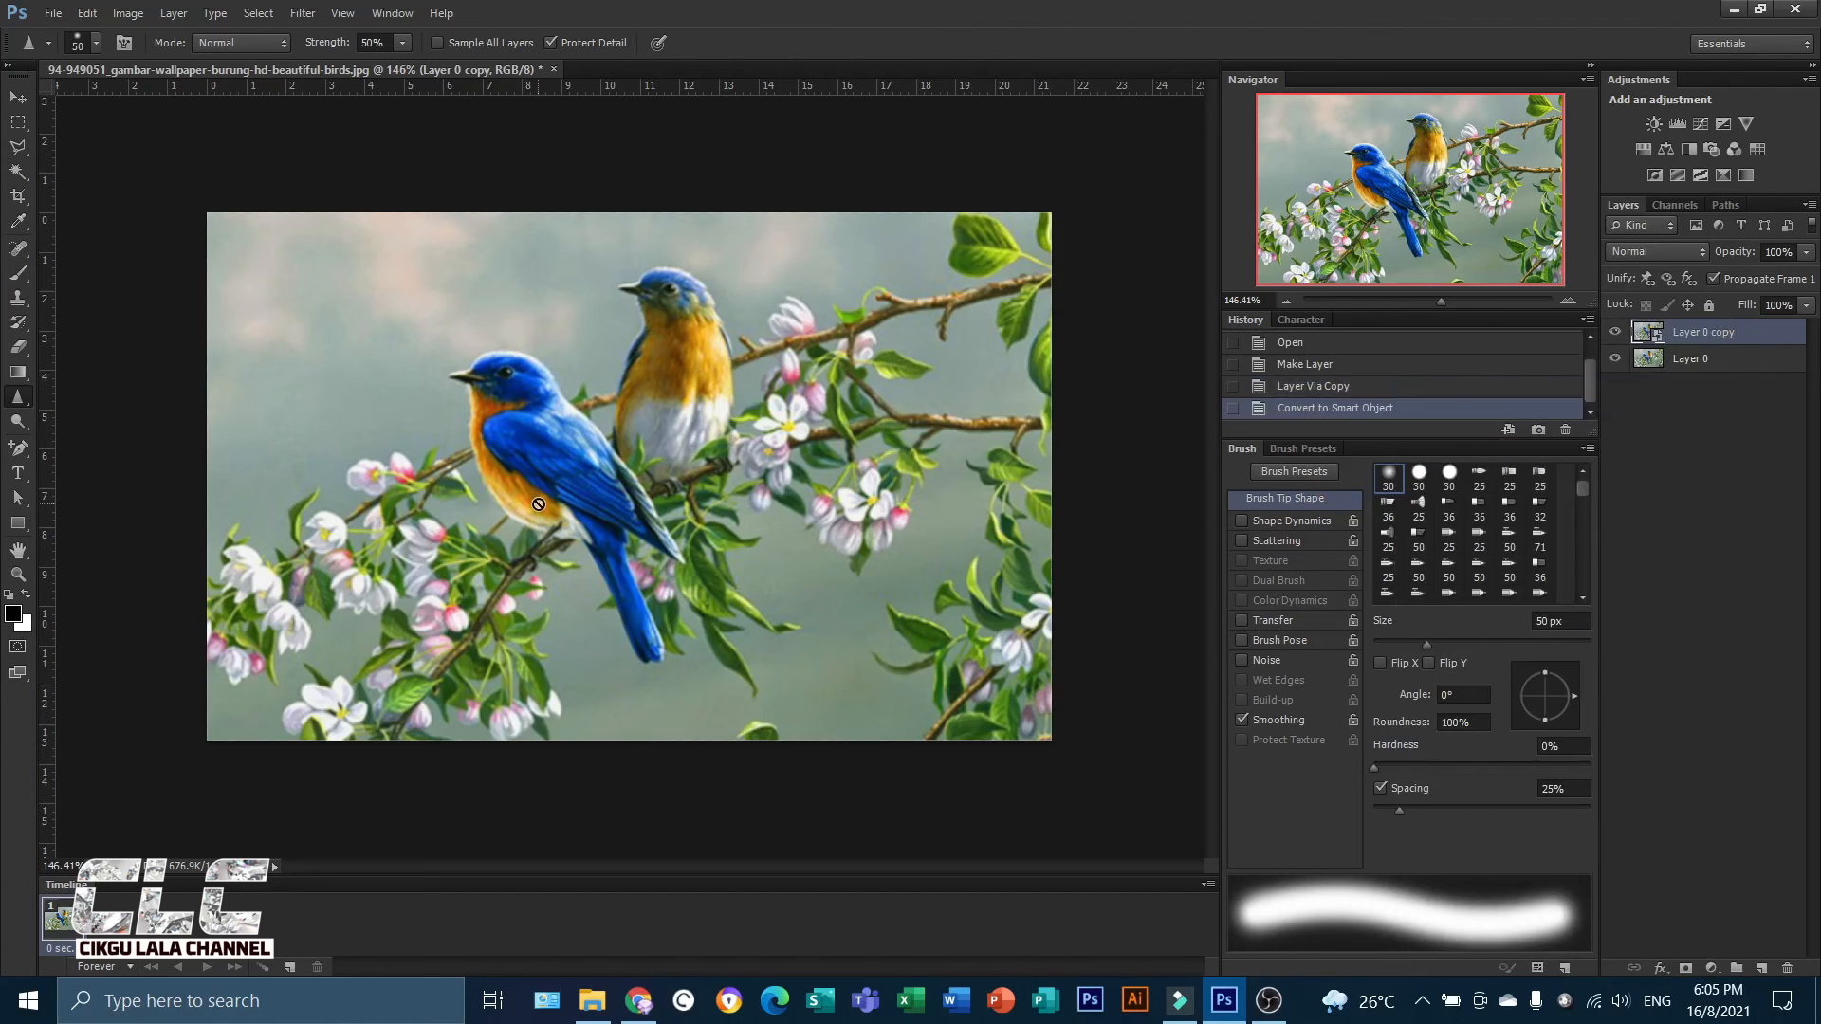
Resize the bird picture to a resolution of 300 pixels/inch with Bicubic Smoother (best for enlargement) resampling.
click(124, 19)
click(183, 197)
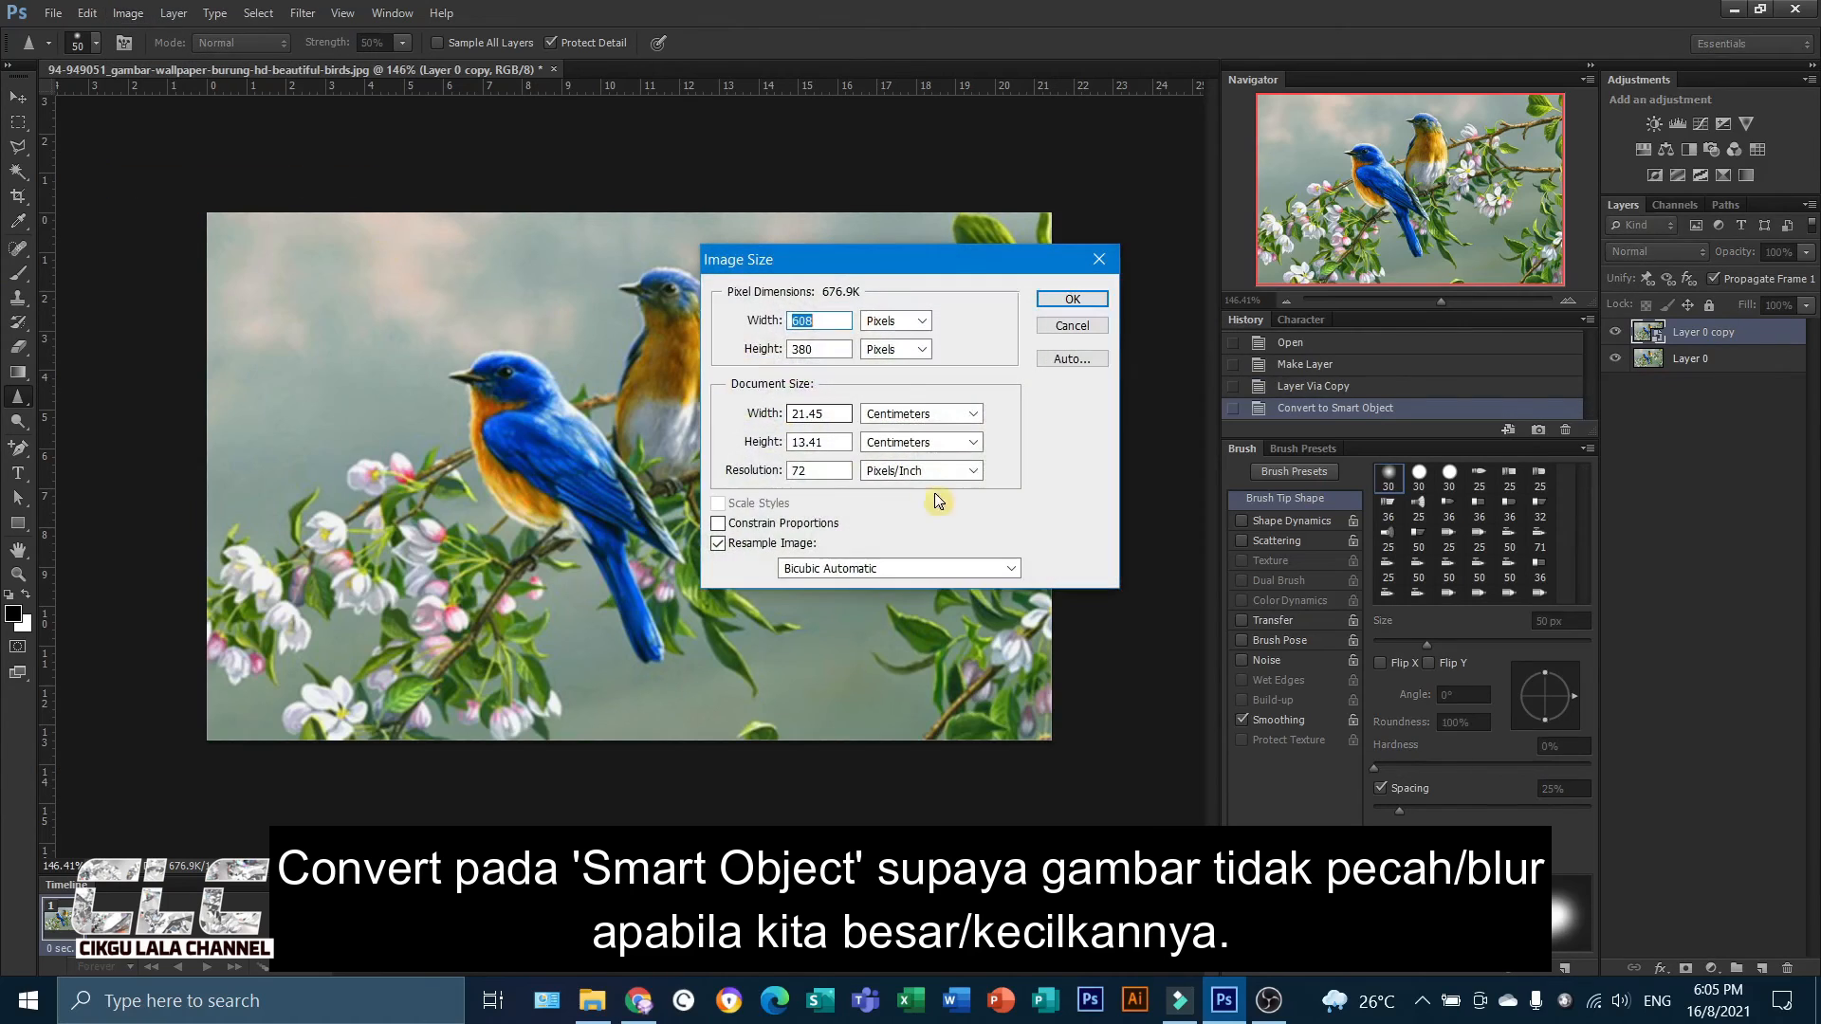
drag(829, 472, 754, 476)
text(300)
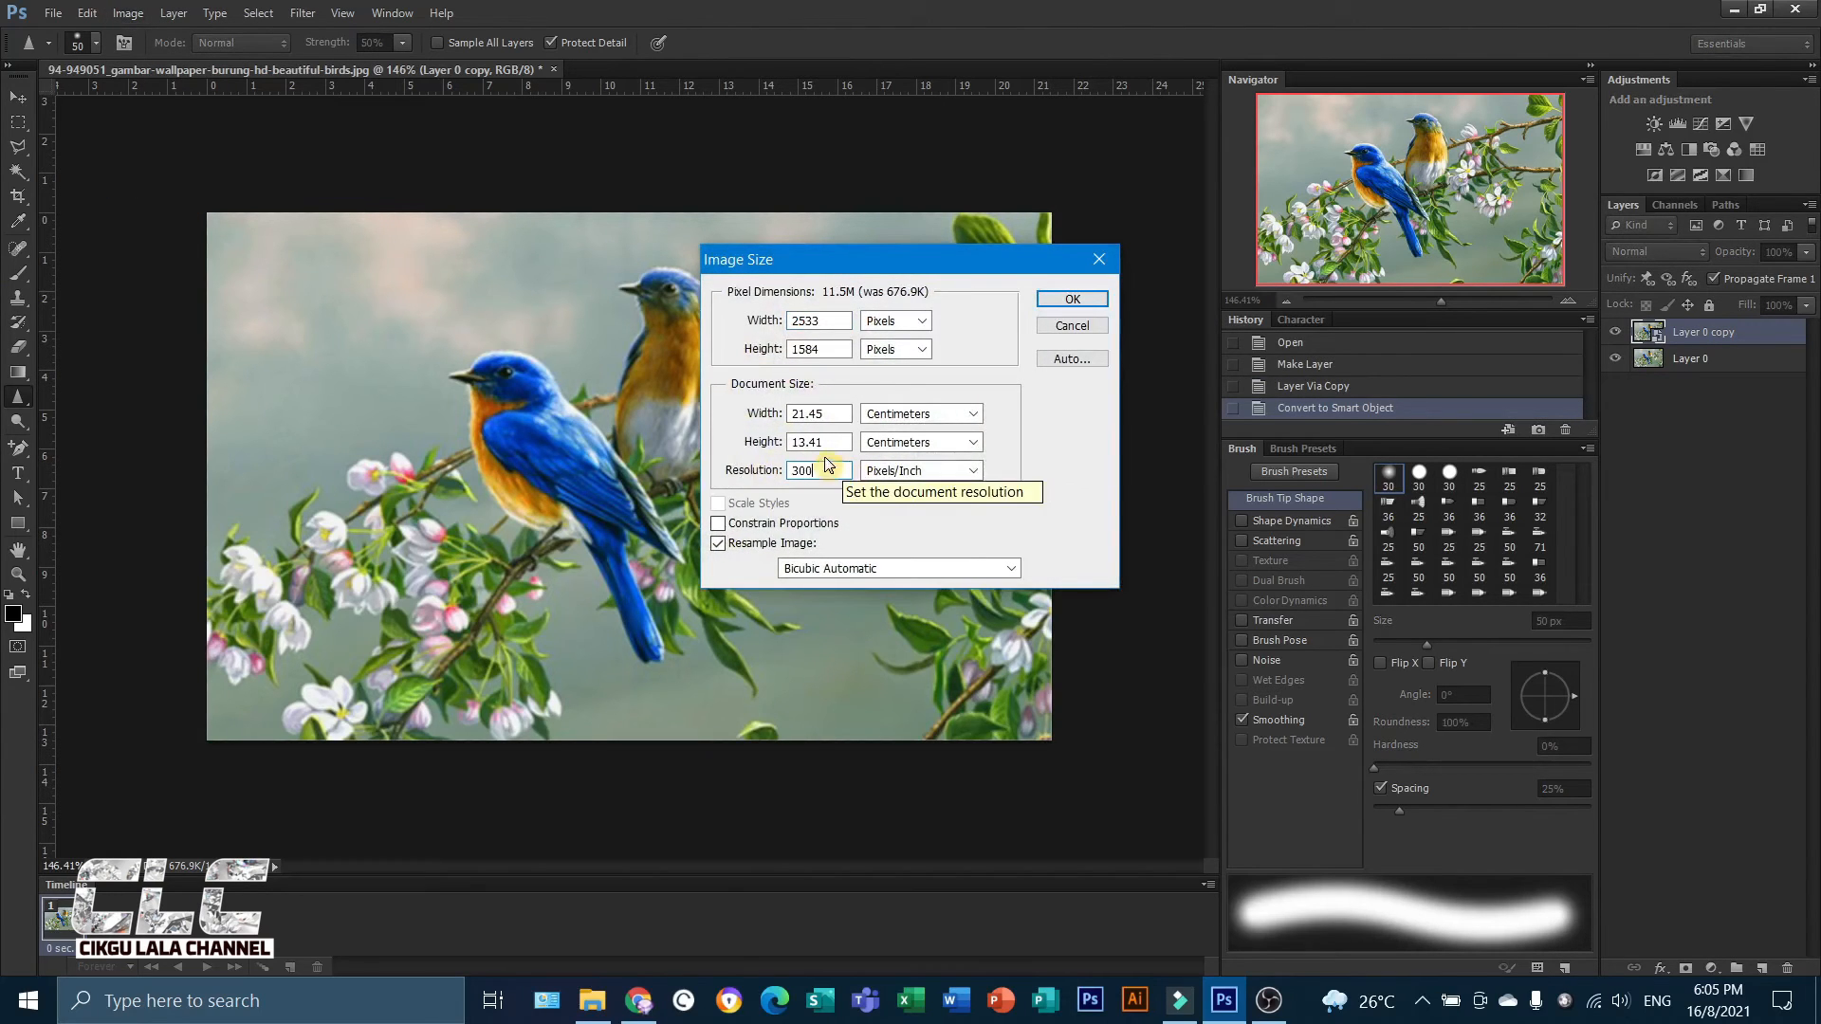
click(854, 569)
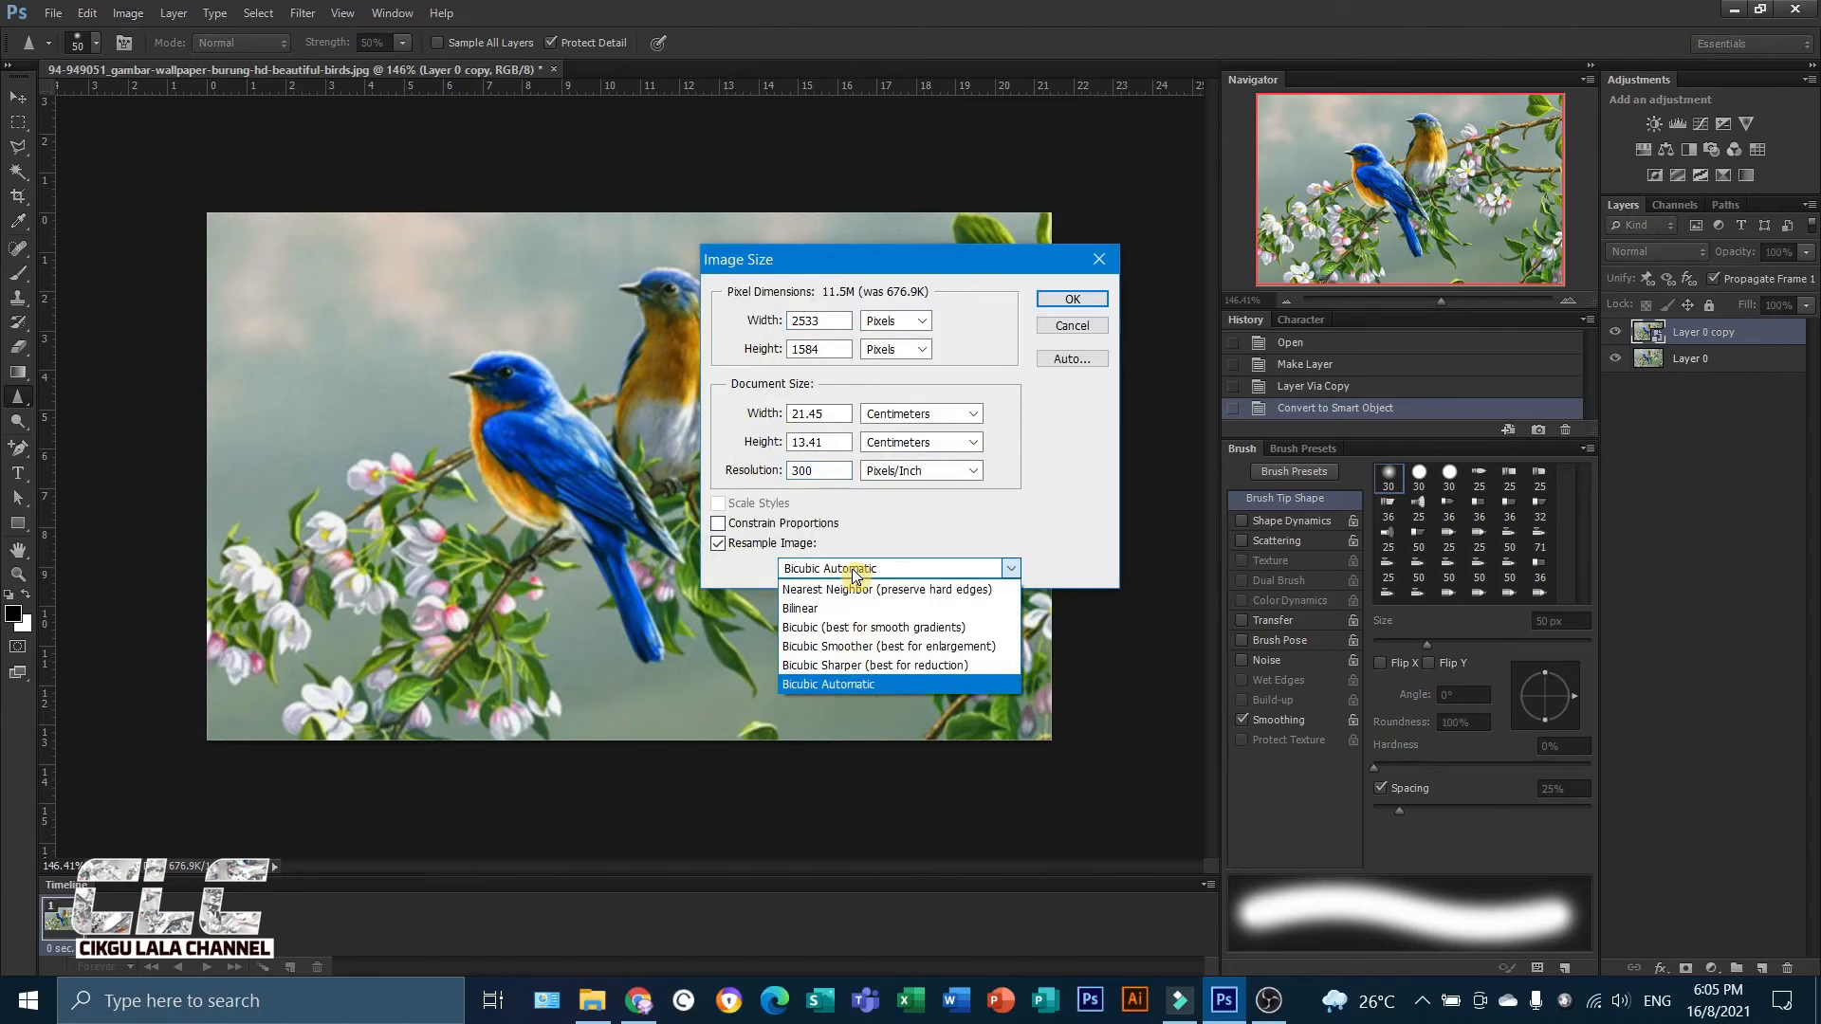
click(928, 654)
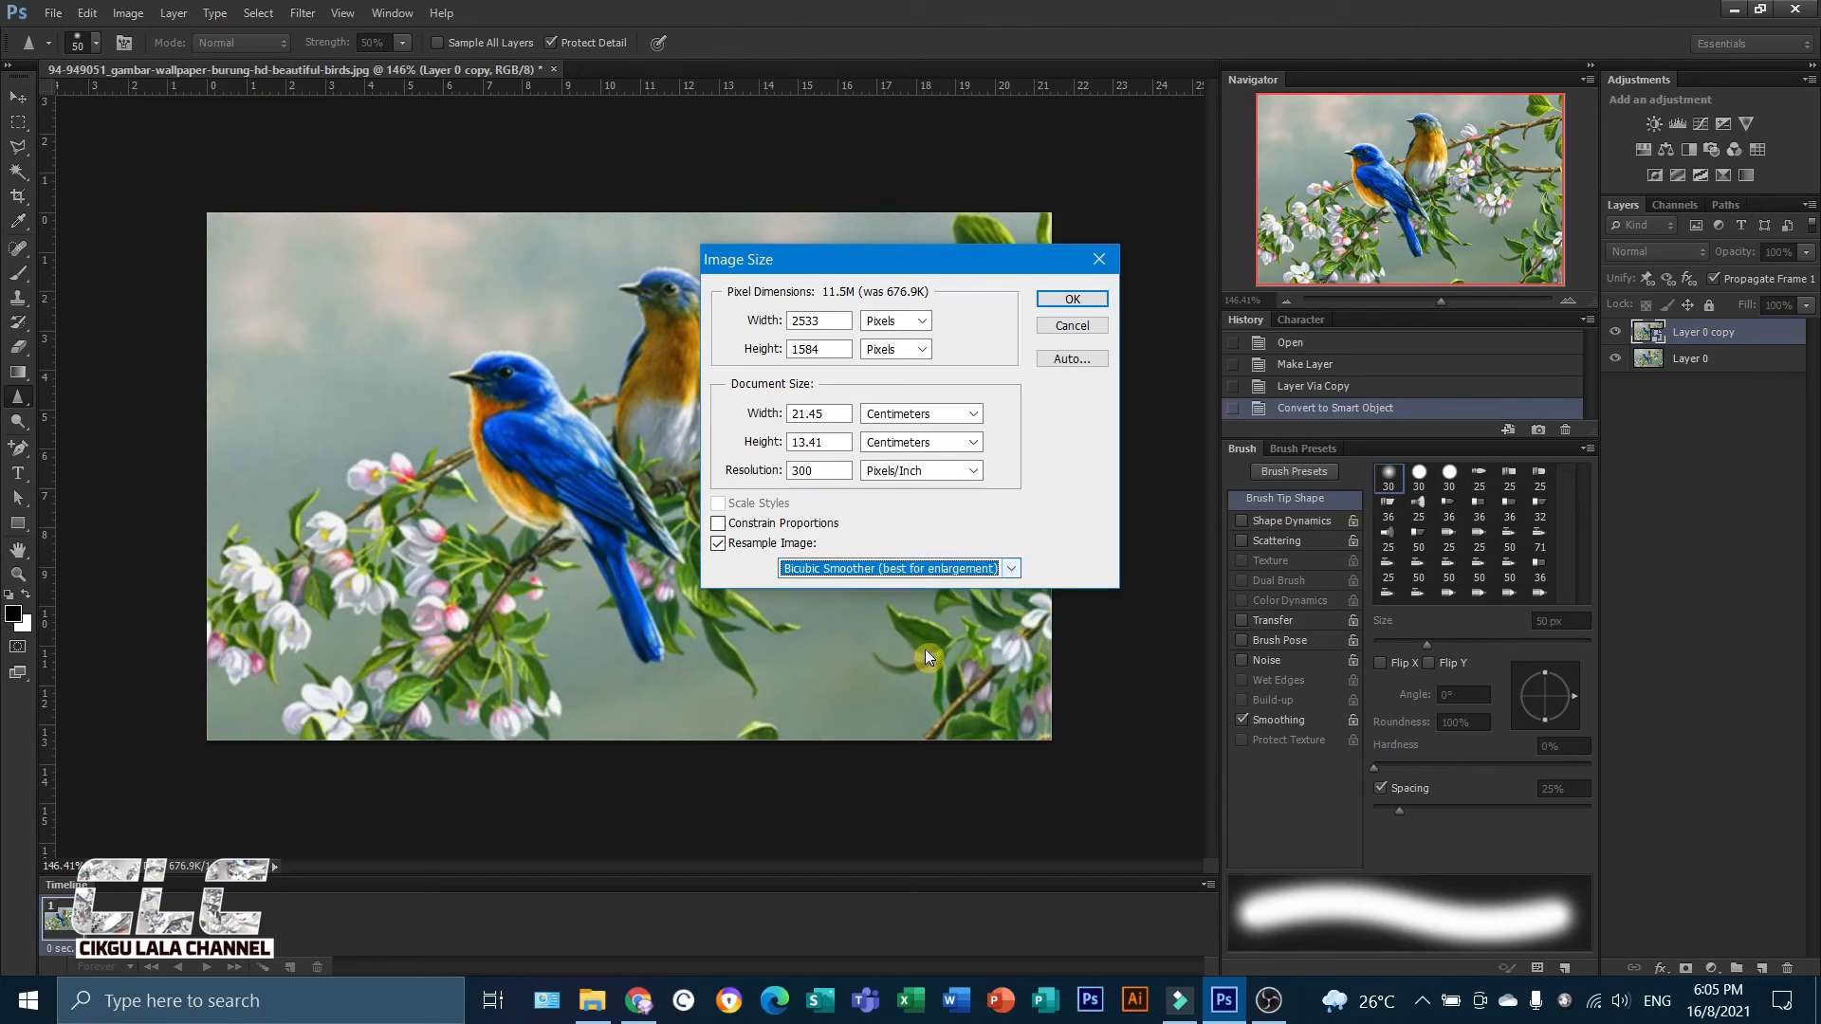
click(1070, 299)
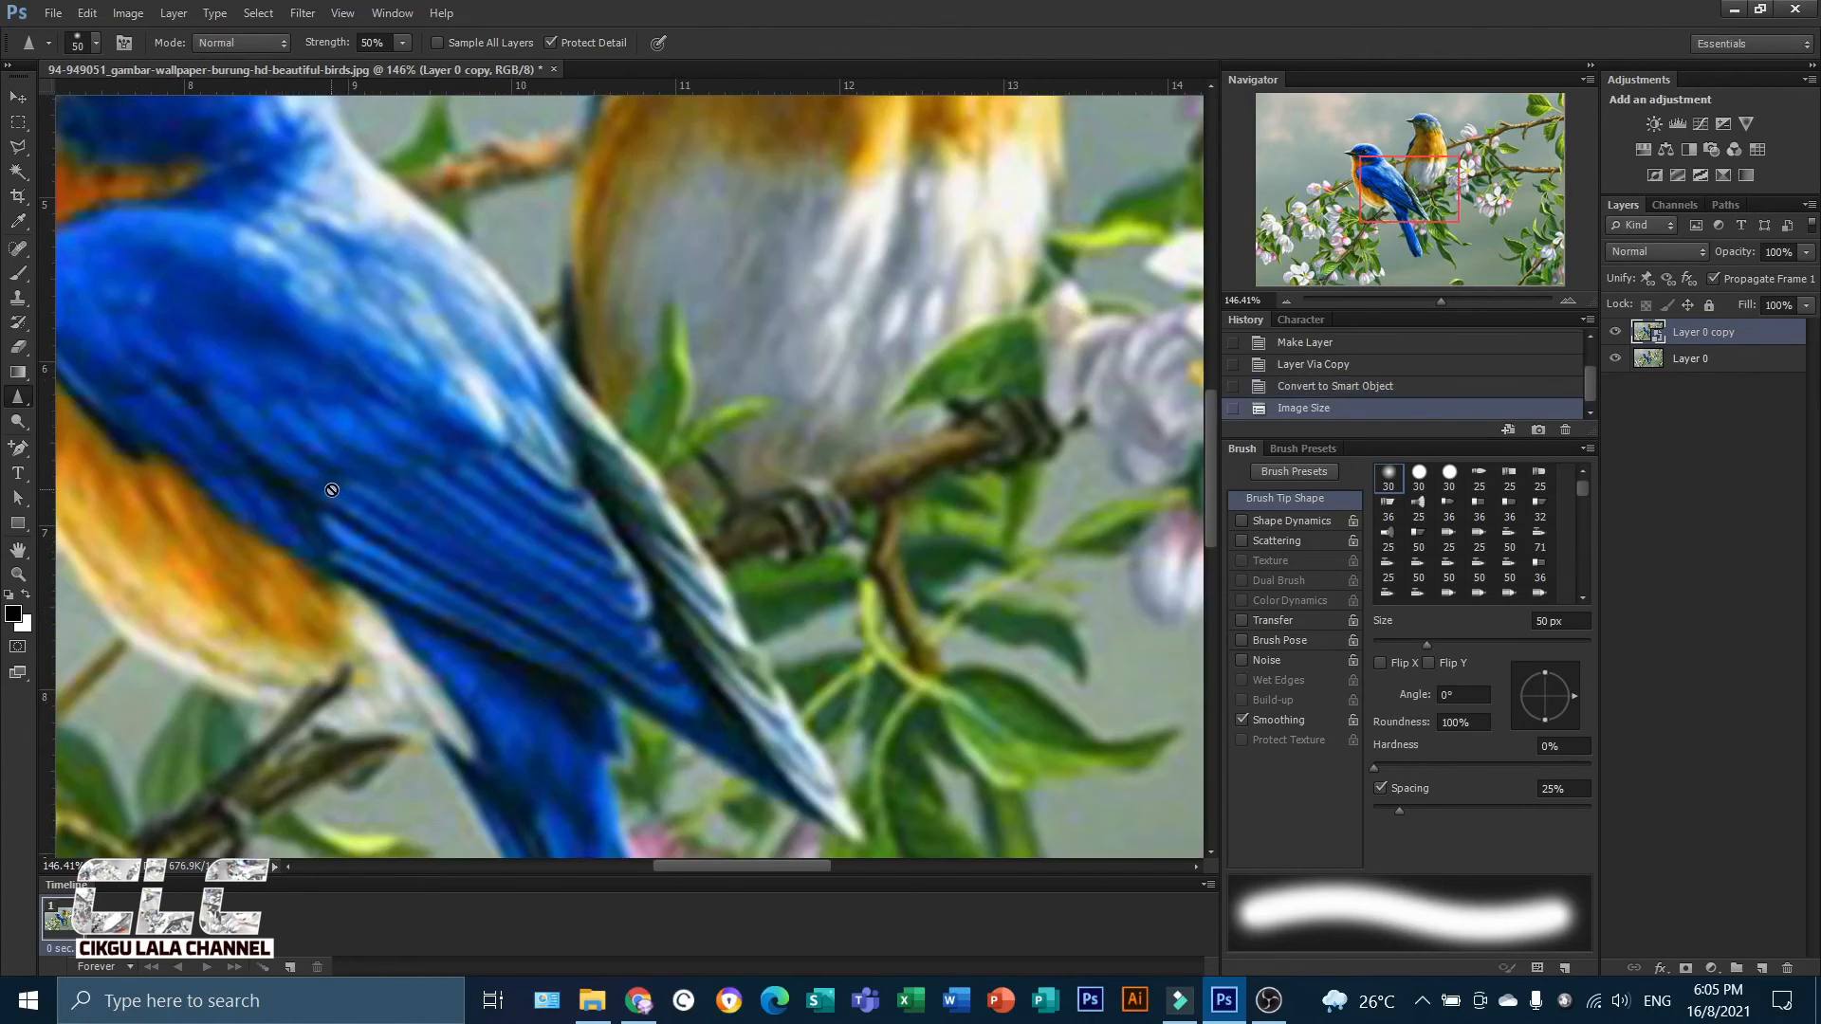
Examine the enlarged birds close up with the Smart Object copy hidden and shown.
scroll(332, 490, down, 6)
drag(1440, 231, 1394, 194)
scroll(516, 513, up, 1)
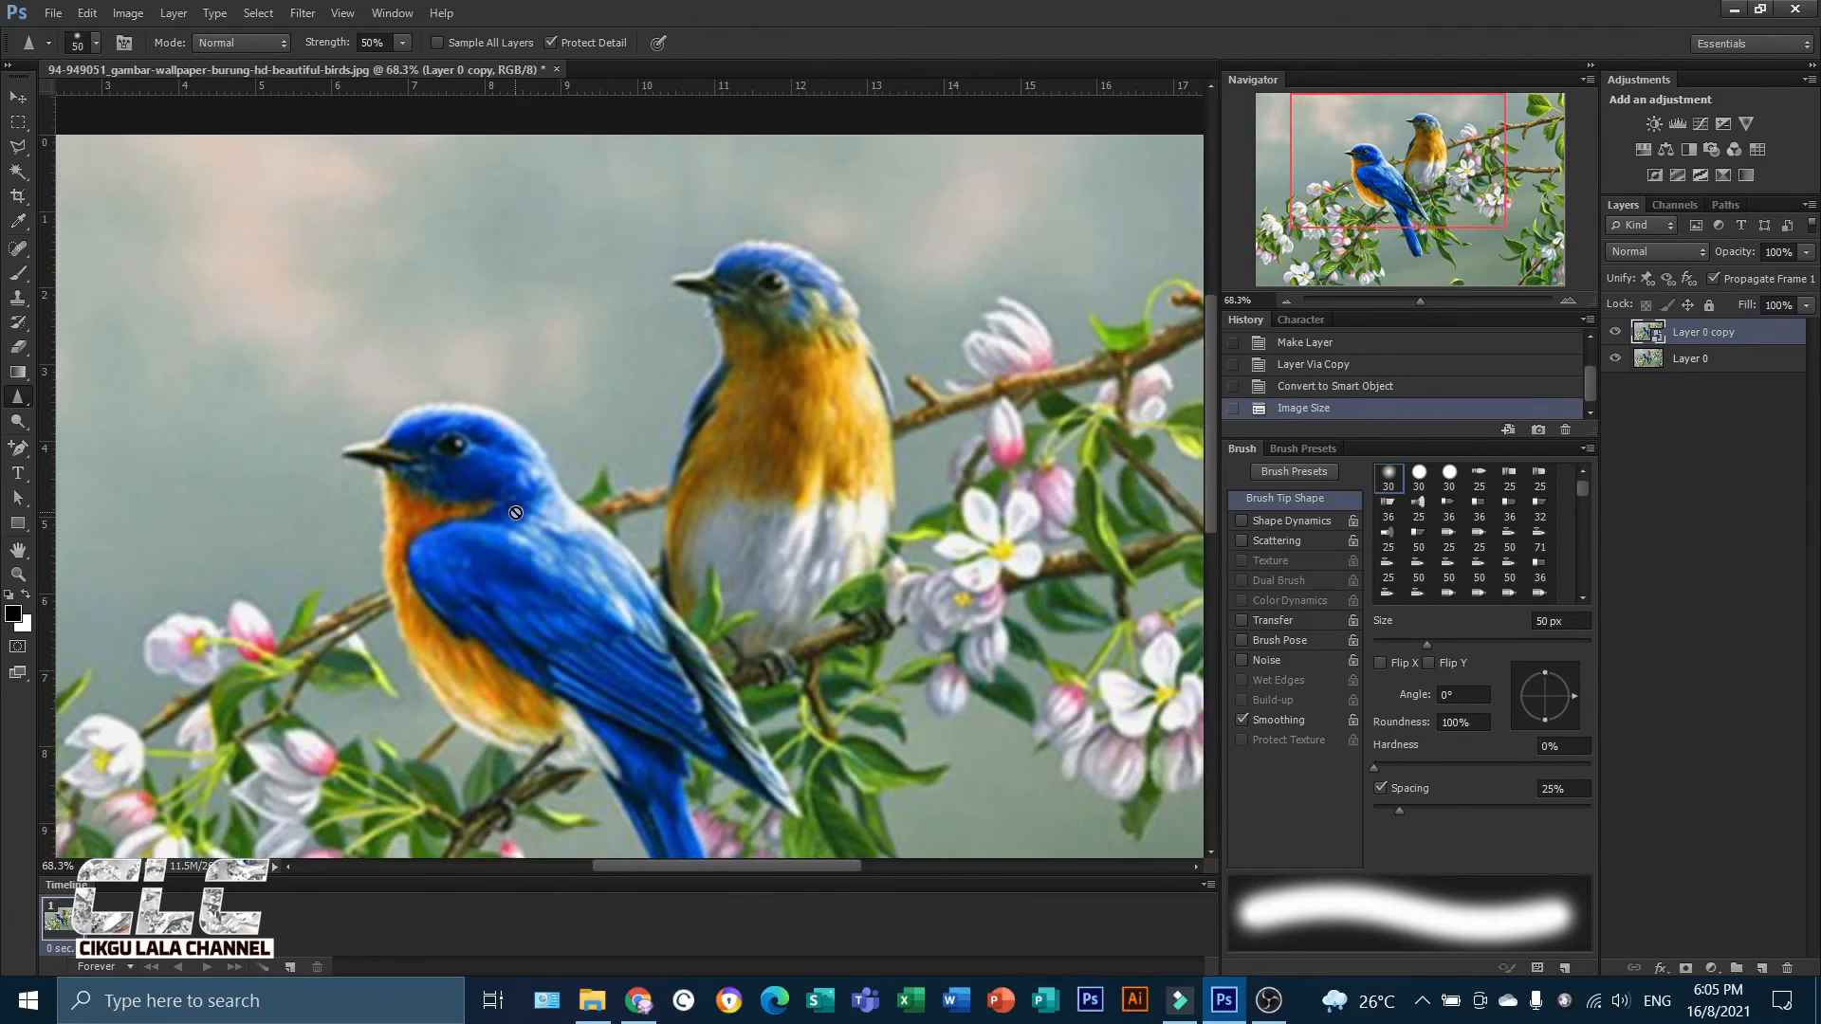
drag(1432, 167, 1425, 179)
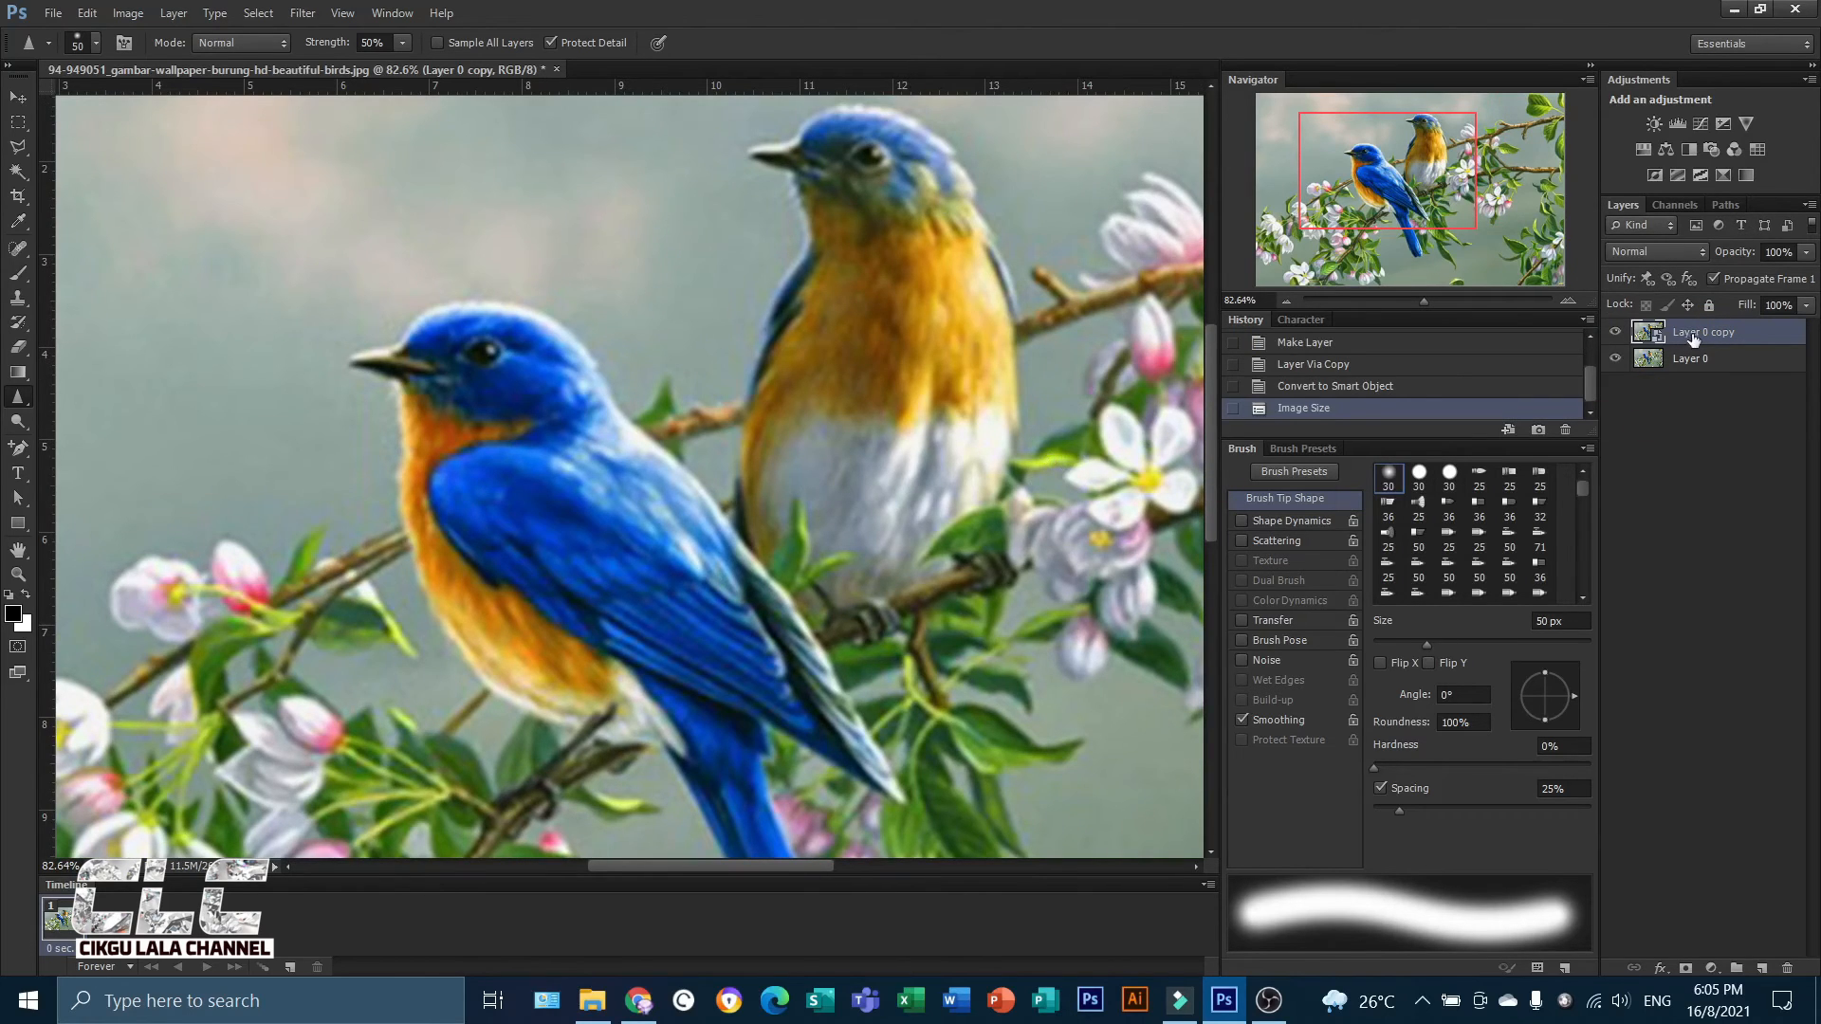
click(1615, 334)
click(1615, 334)
click(1615, 334)
click(1616, 334)
Add a new empty layer above the Smart Object copy and enlarge the Sharpen tool's brush to 125 px.
click(1762, 969)
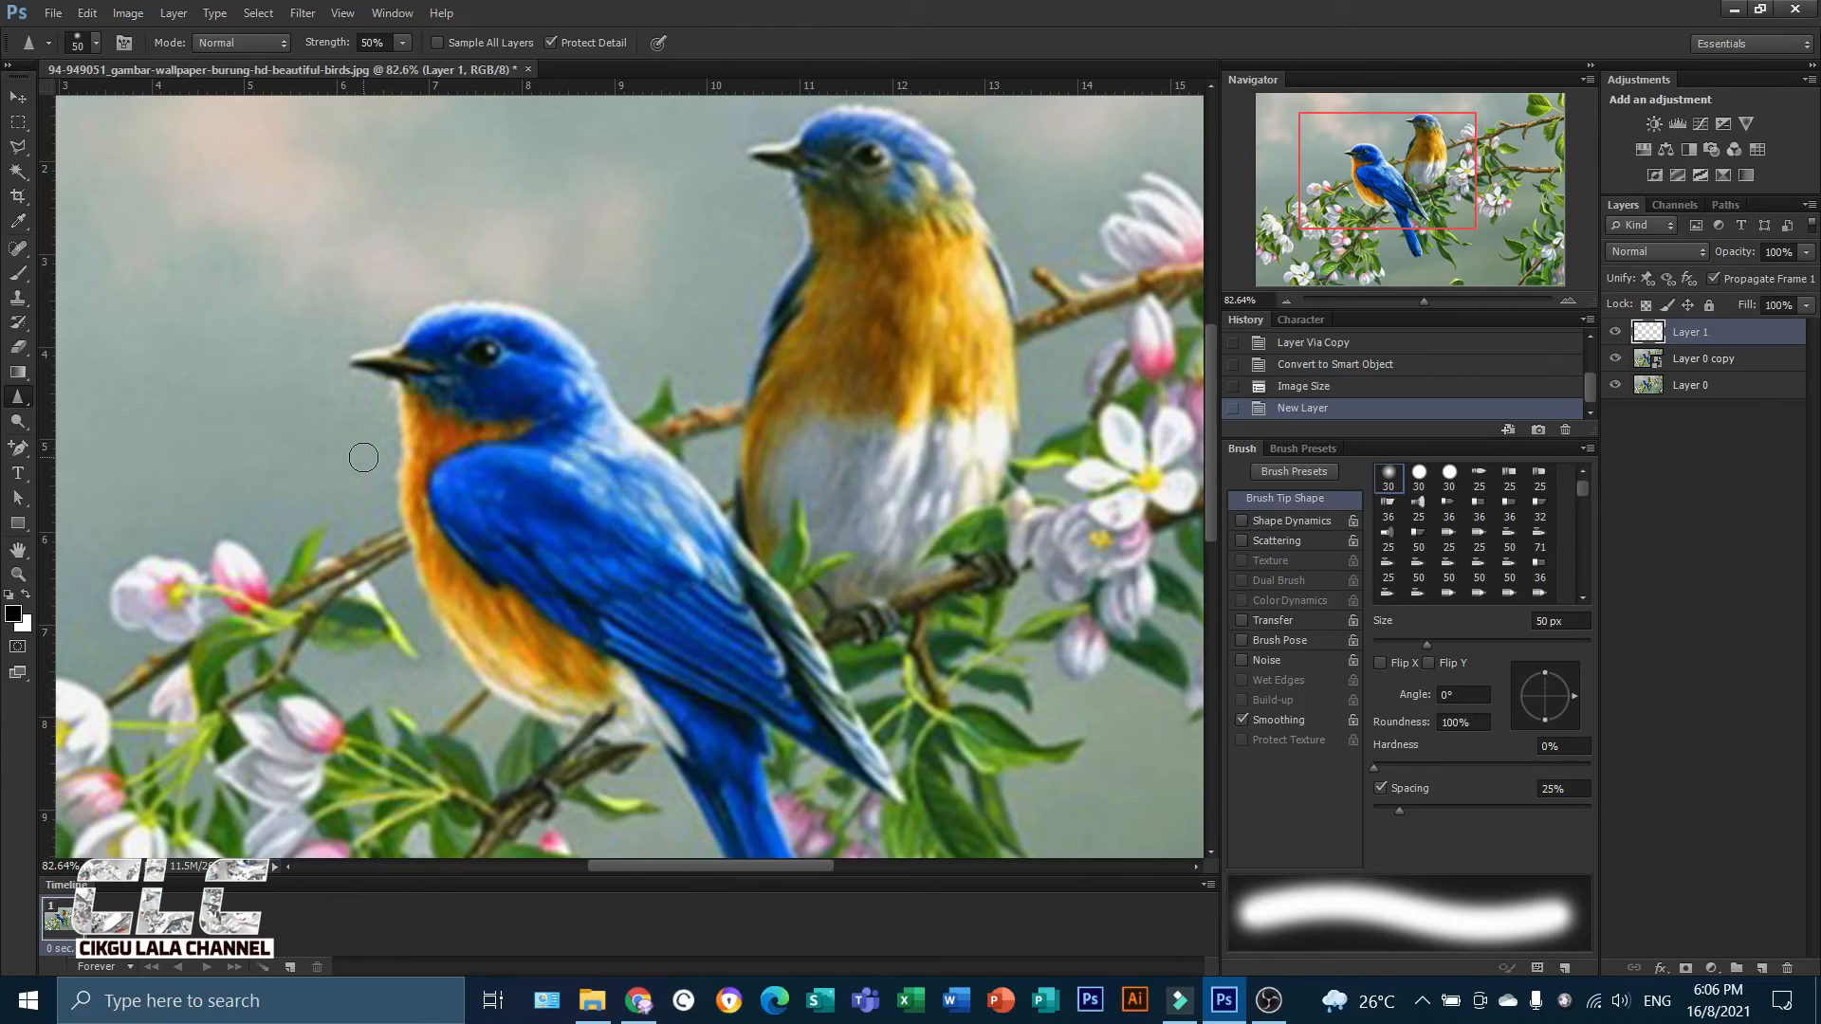
key(bracketright)
key(bracketright)
key(bracketright)
key(bracketright)
Try to sharpen the front bird's head and body and the rear bird's chest on the empty layer at 50% strength.
mouse_move(428, 371)
mouse_down()
mouse_move(511, 337)
mouse_move(572, 415)
mouse_move(515, 369)
mouse_move(565, 431)
mouse_up()
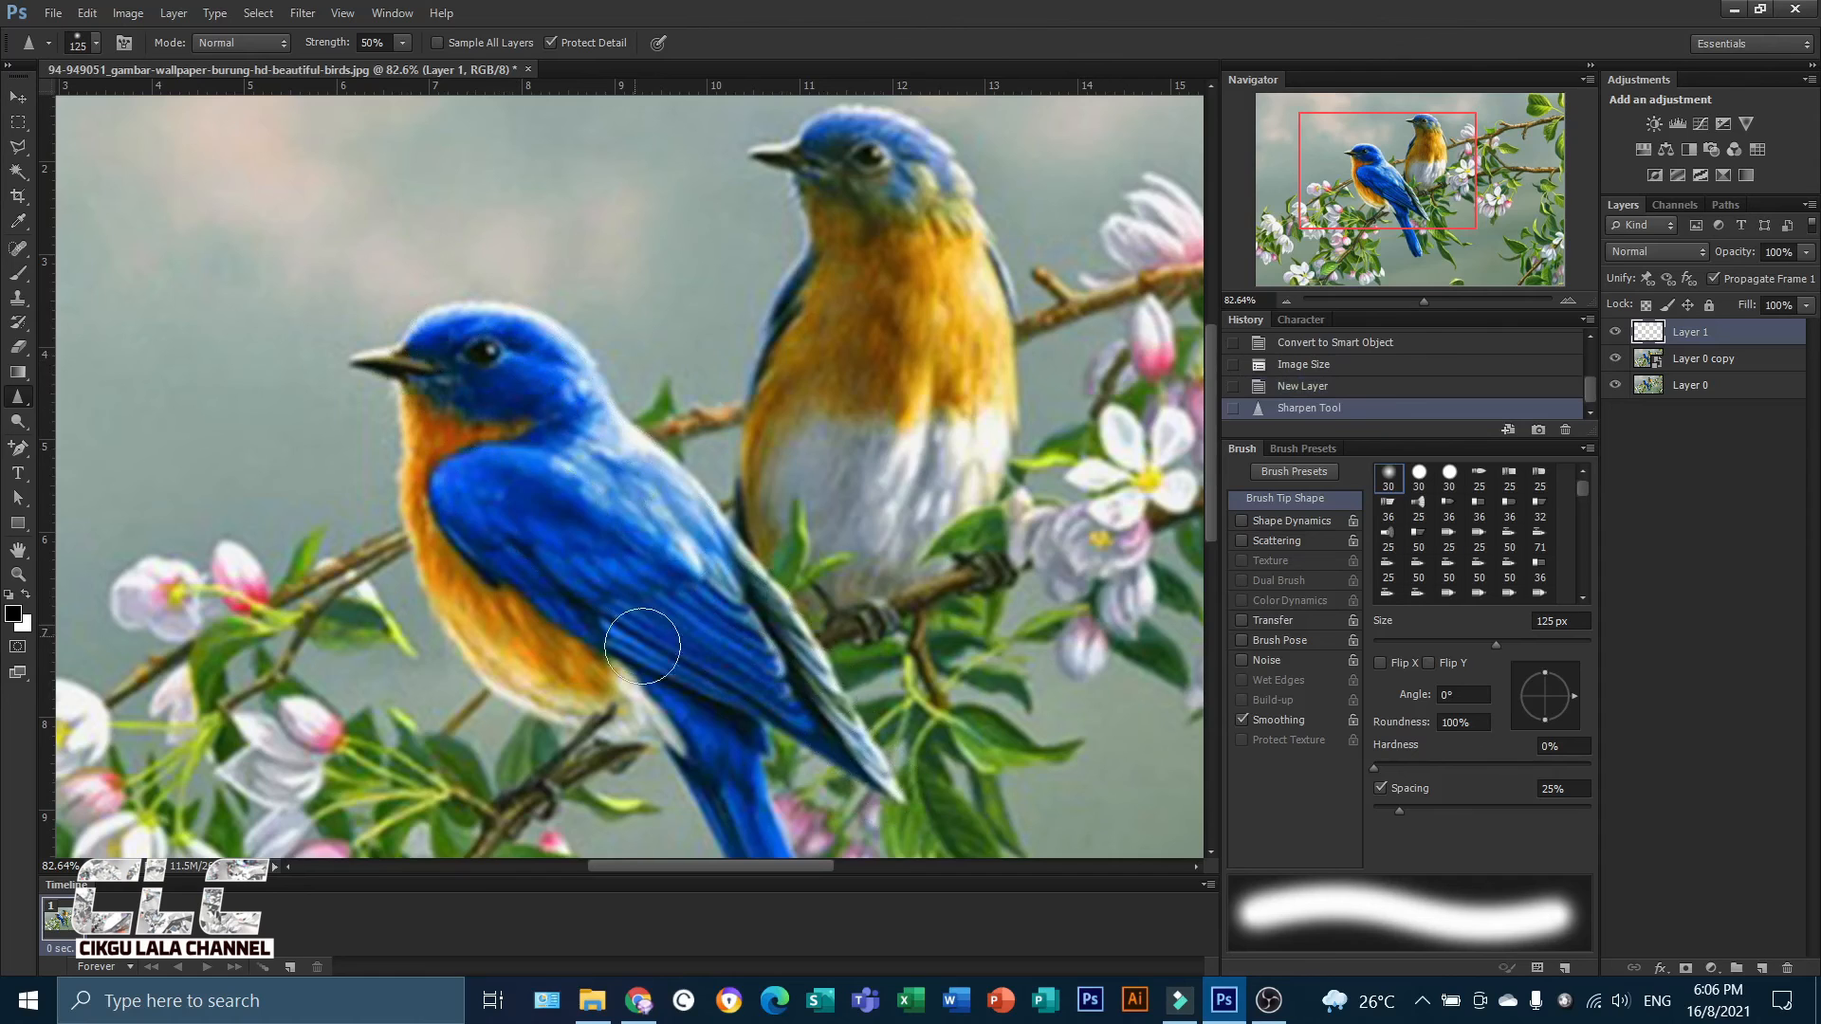
drag(458, 487, 477, 580)
mouse_move(434, 413)
mouse_down()
mouse_move(536, 647)
mouse_move(642, 672)
mouse_move(755, 802)
mouse_move(700, 698)
mouse_up()
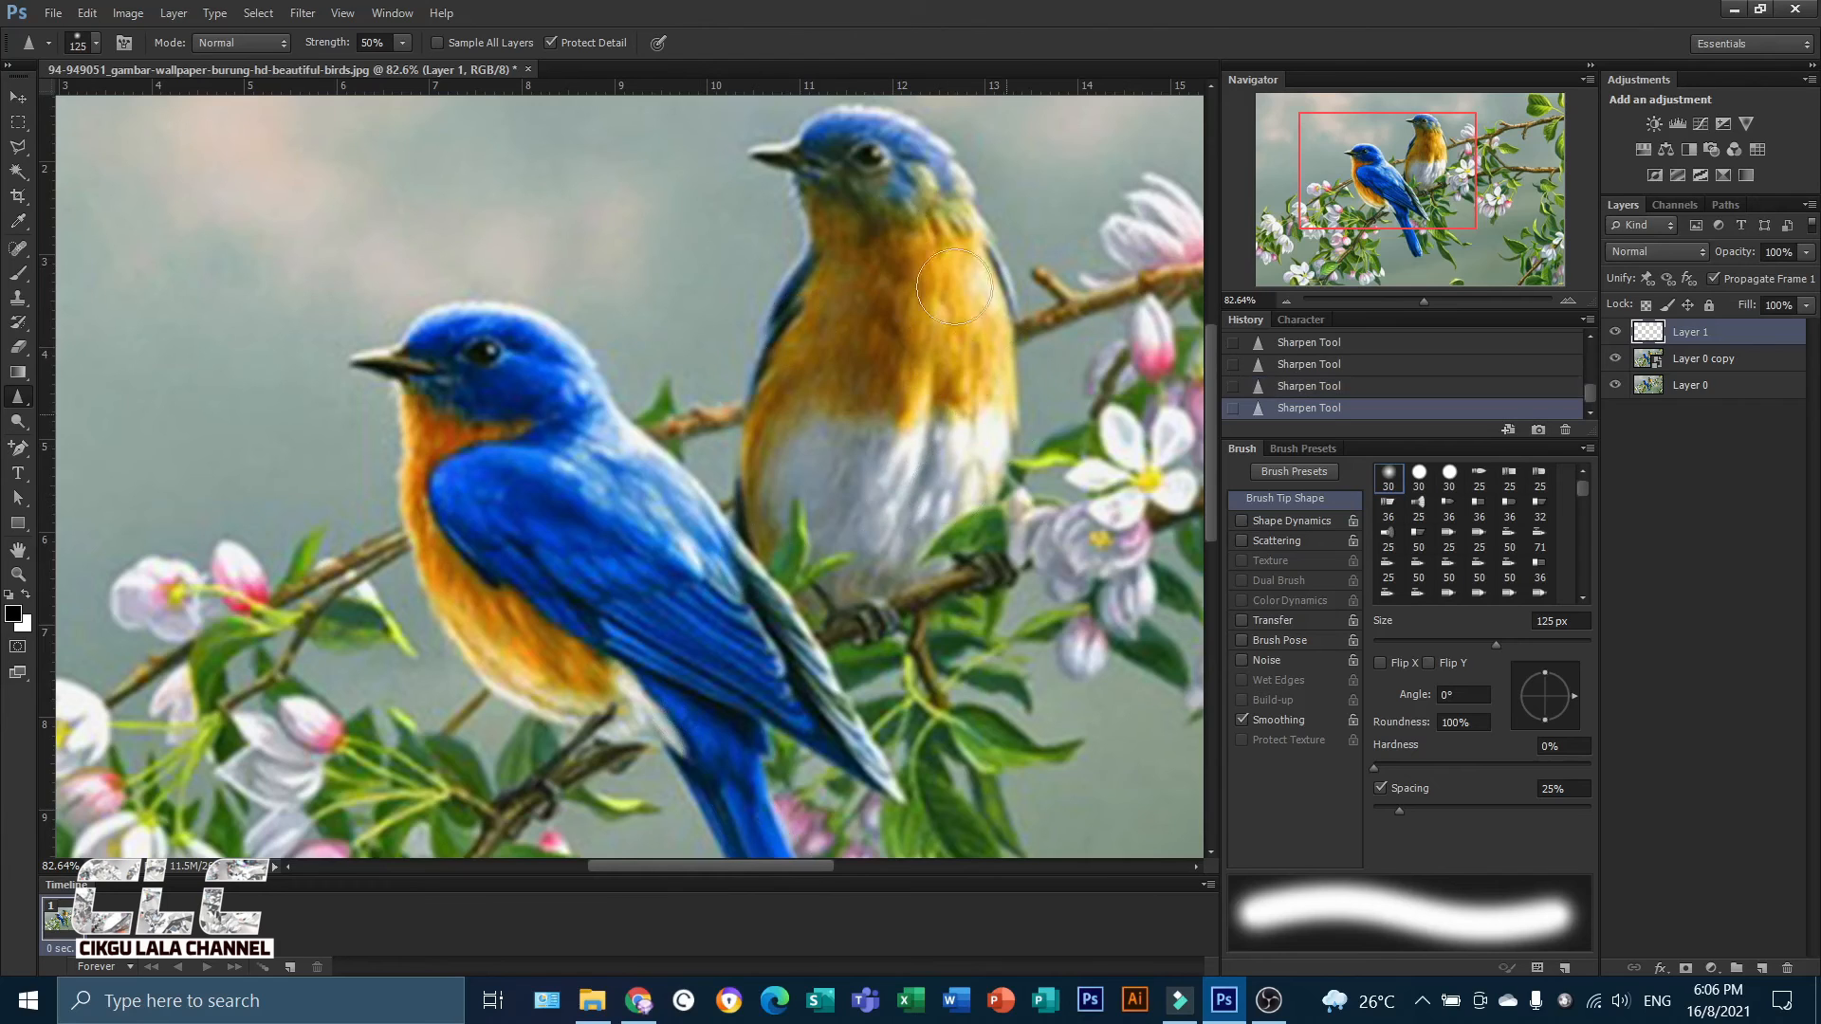
mouse_move(954, 286)
mouse_down()
mouse_move(898, 181)
mouse_move(811, 147)
mouse_move(901, 161)
mouse_move(942, 207)
mouse_up()
Set the Sharpen tool's strength to 100% and brush over the front bird's wing and the rear bird on the new layer.
click(406, 45)
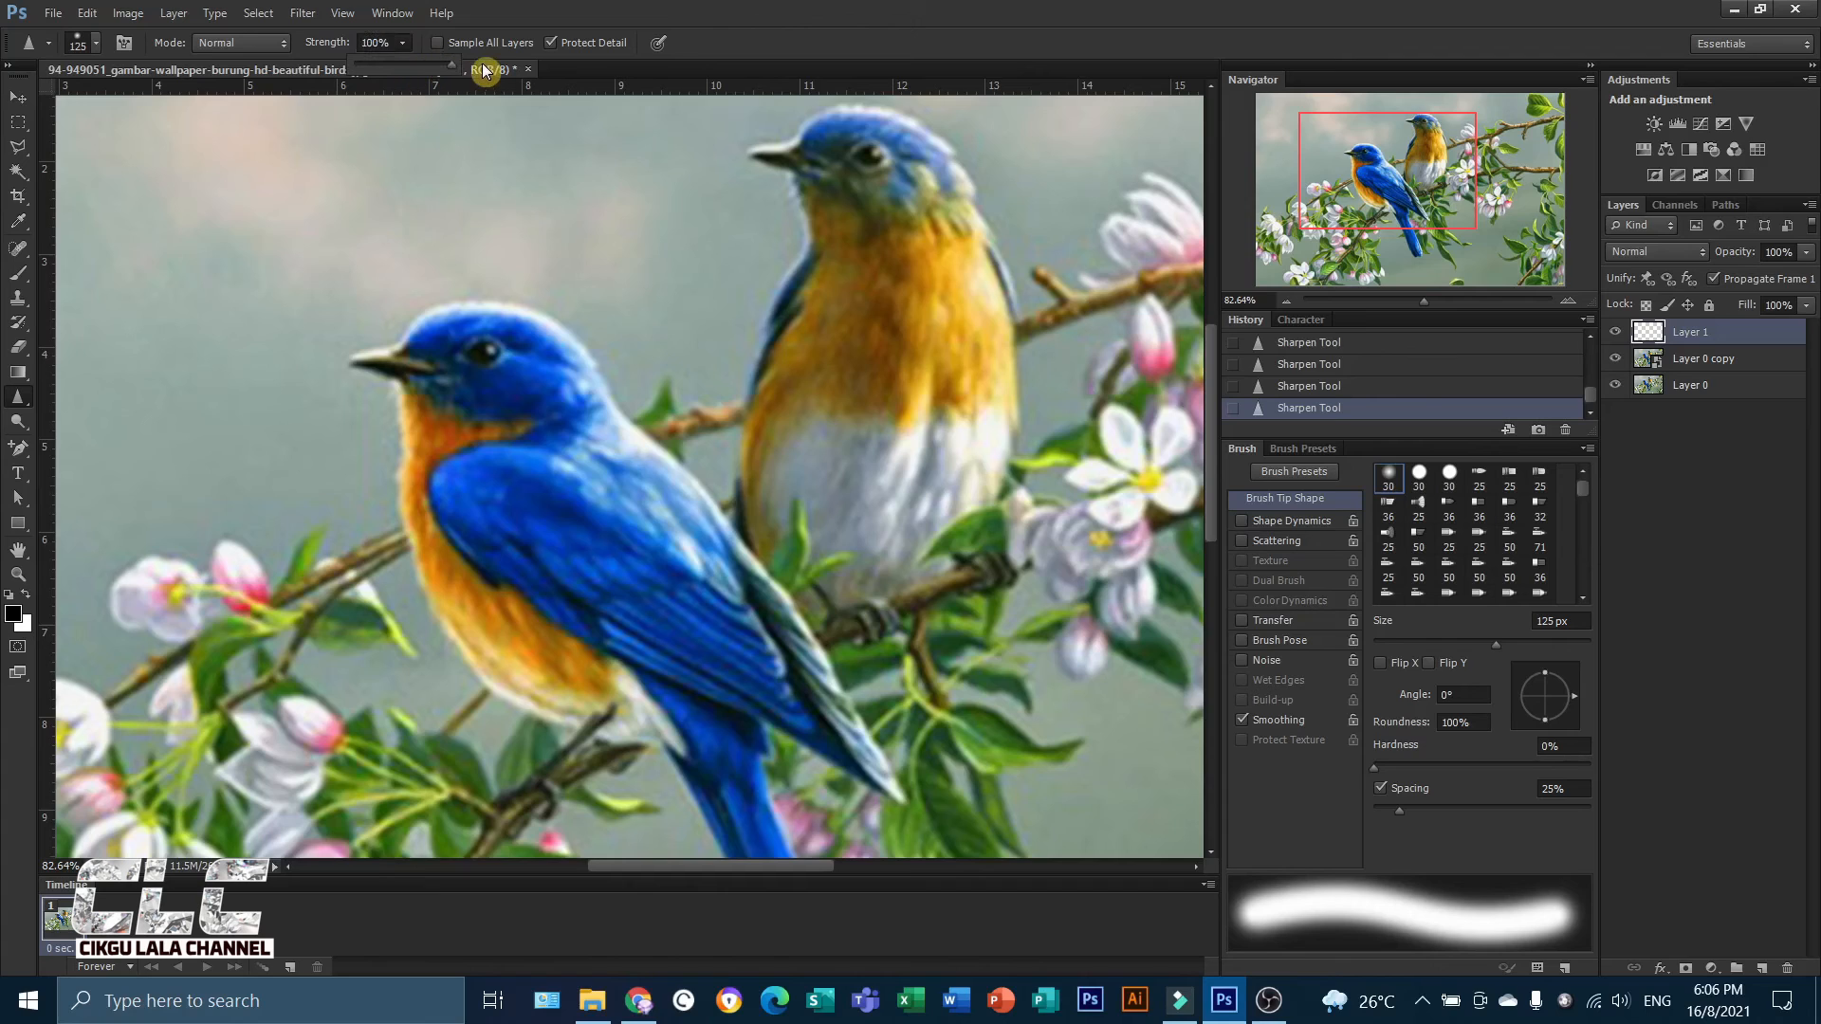
click(404, 45)
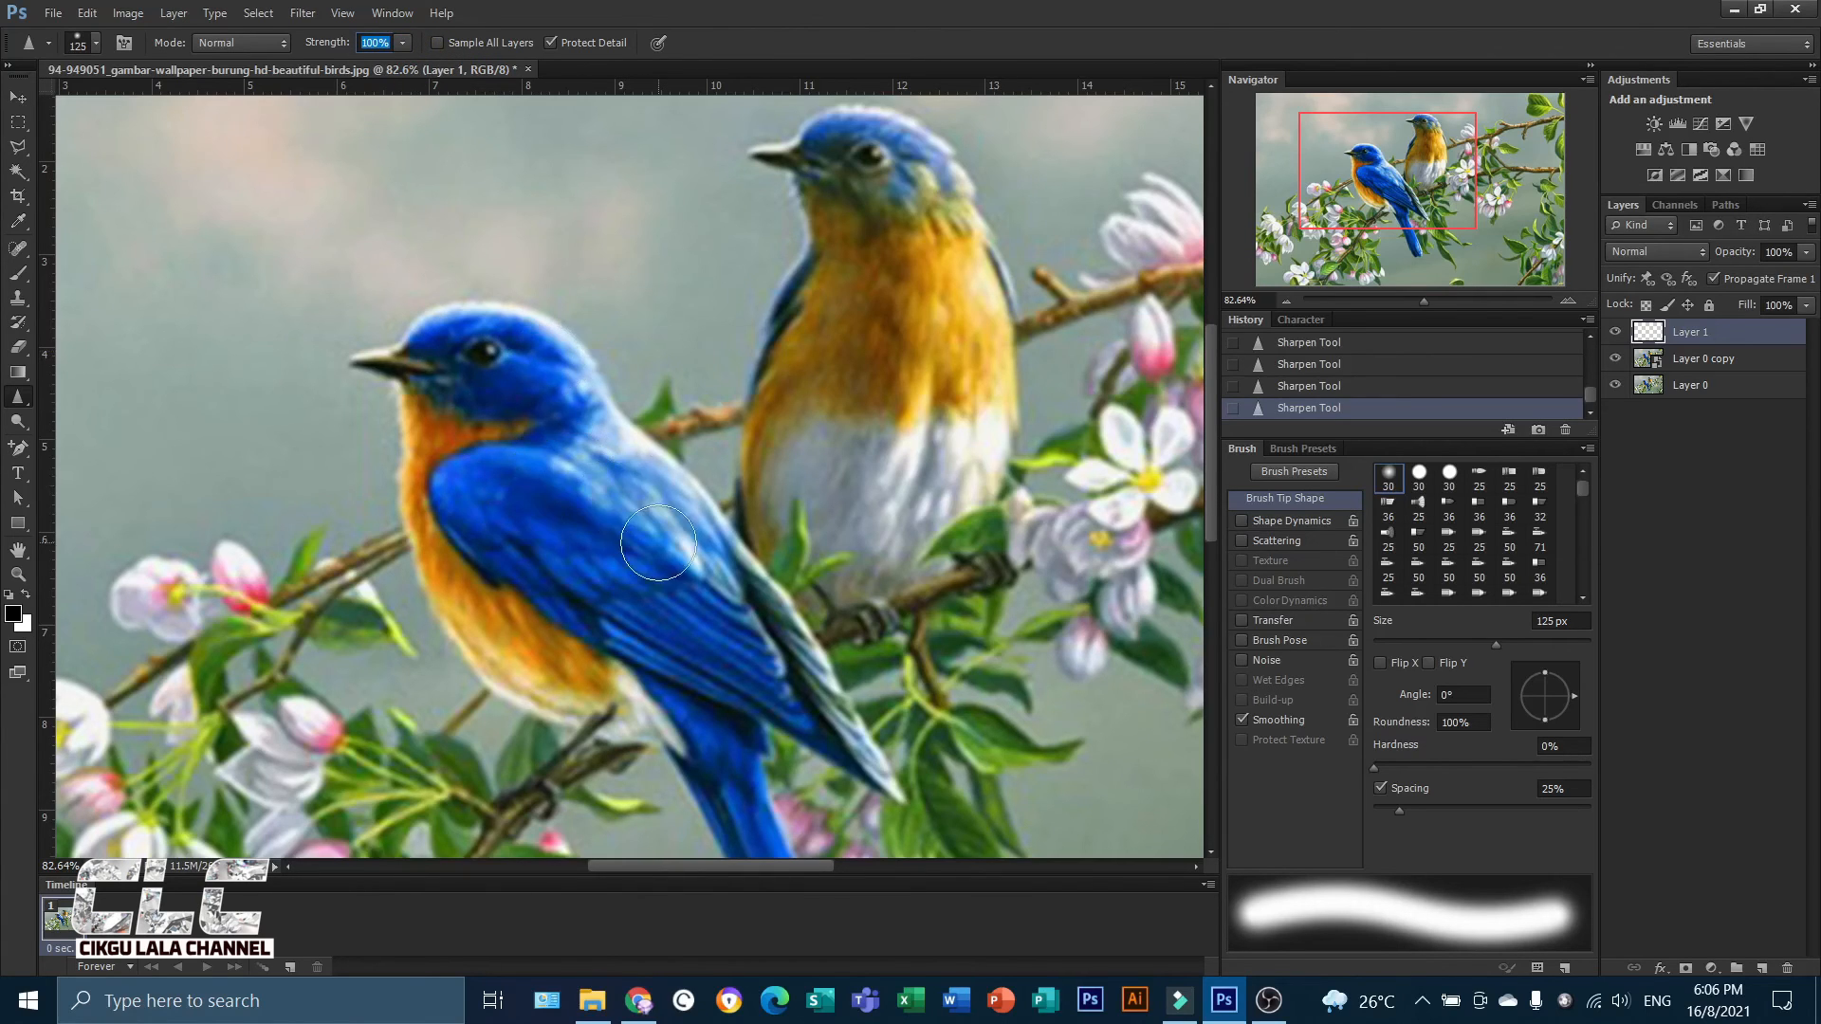
mouse_move(670, 602)
mouse_down()
mouse_move(643, 632)
mouse_move(576, 549)
mouse_move(547, 557)
mouse_move(526, 614)
mouse_move(463, 541)
mouse_move(639, 662)
mouse_move(738, 828)
mouse_move(904, 552)
mouse_move(915, 323)
mouse_move(871, 419)
mouse_move(883, 239)
mouse_up()
Check the effect of Layer 1 by hiding and showing it, and delete that layer.
click(1616, 334)
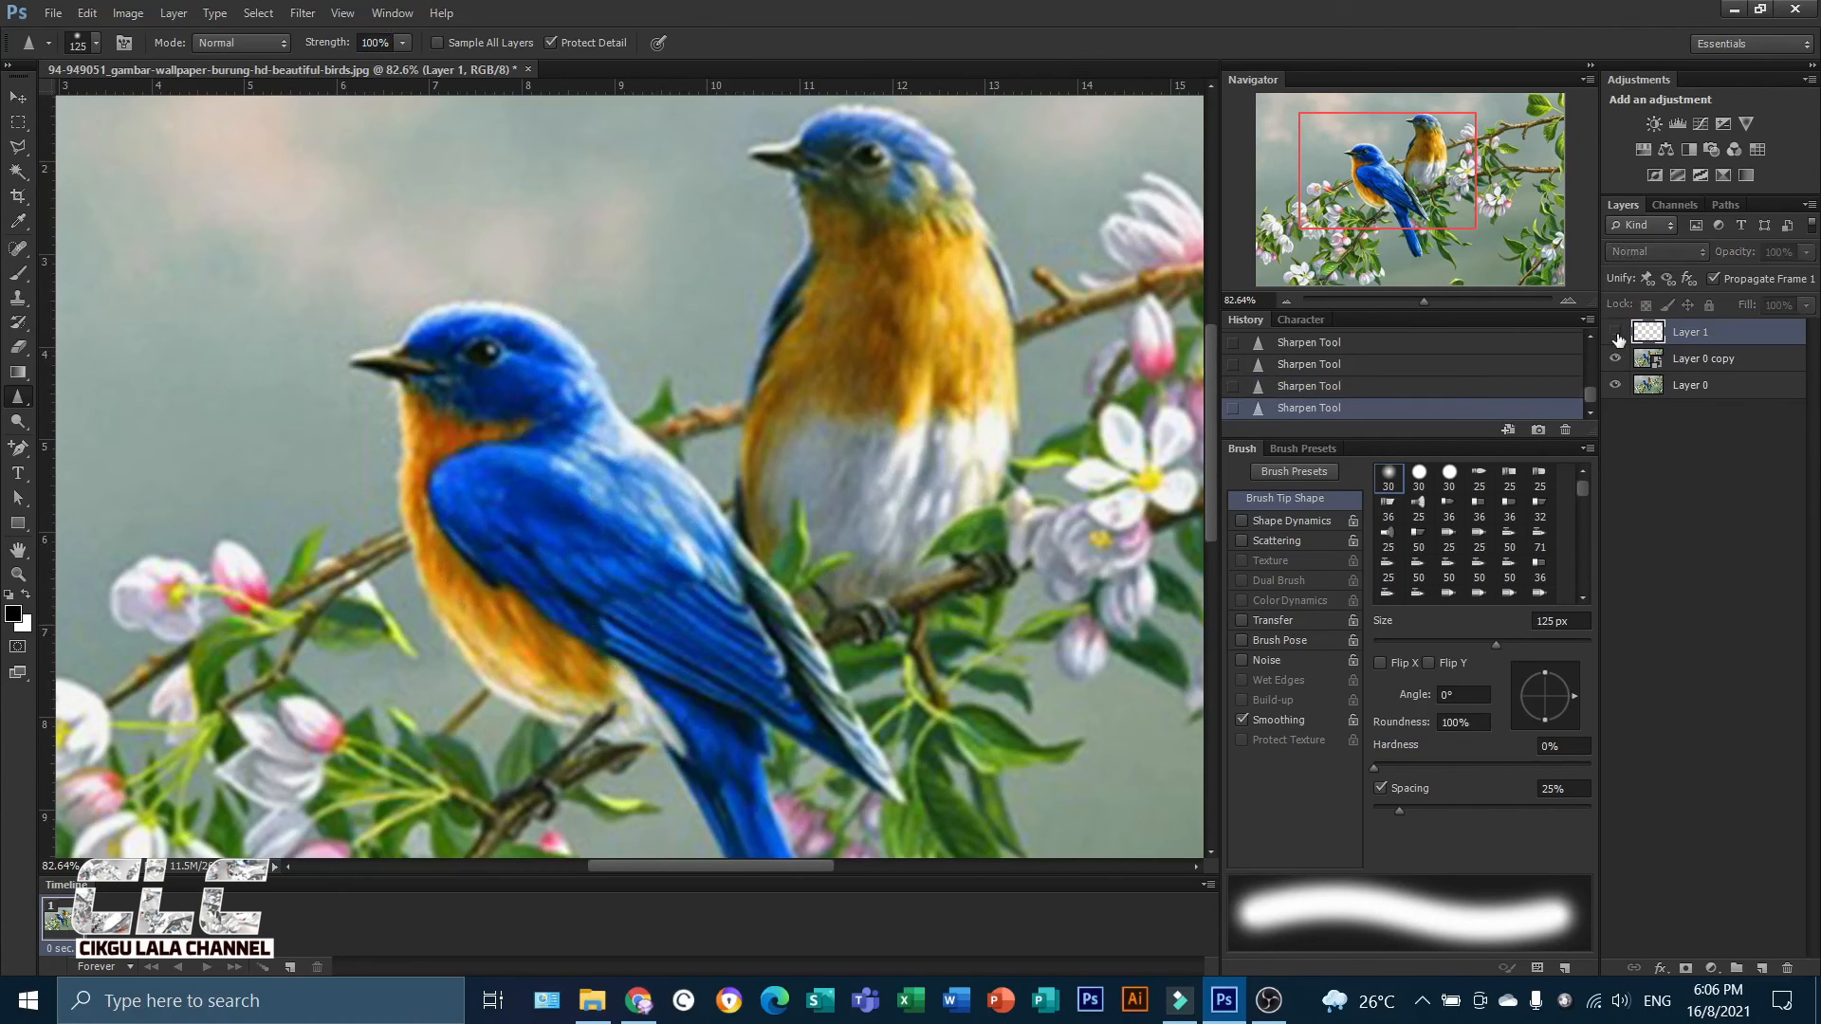
click(1617, 334)
click(1616, 334)
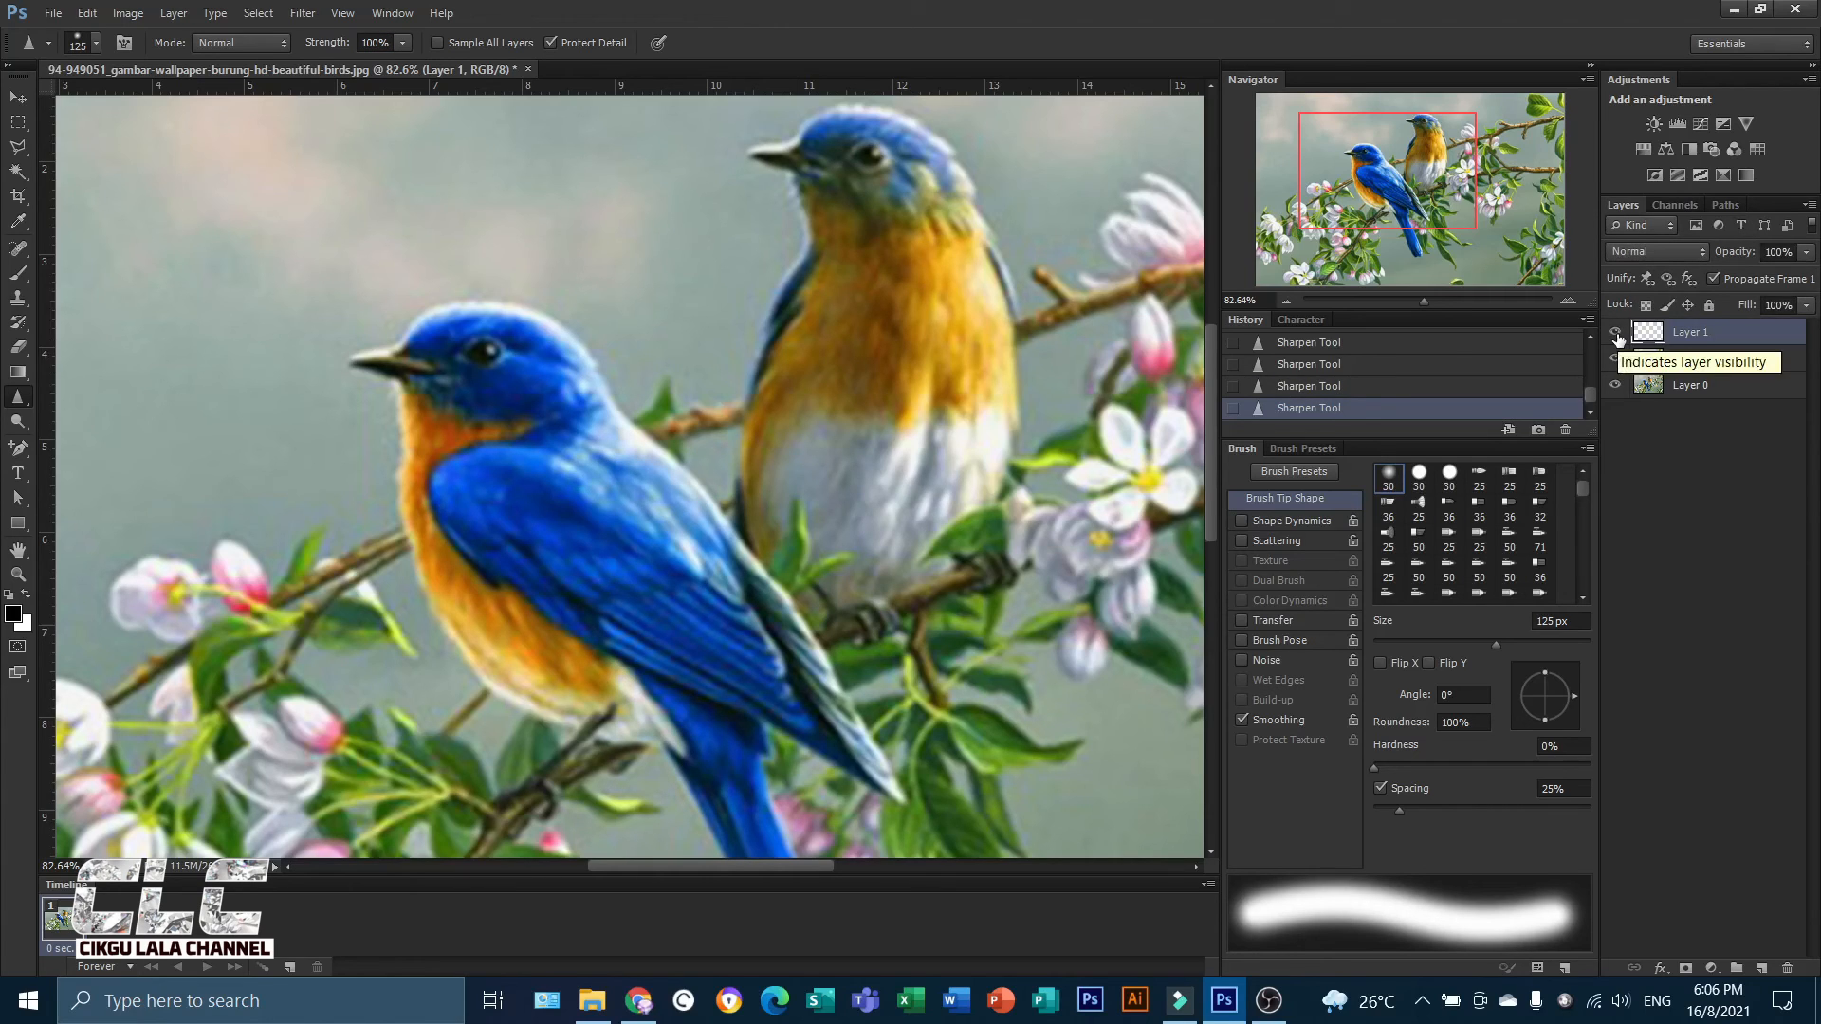
click(1617, 336)
click(1617, 335)
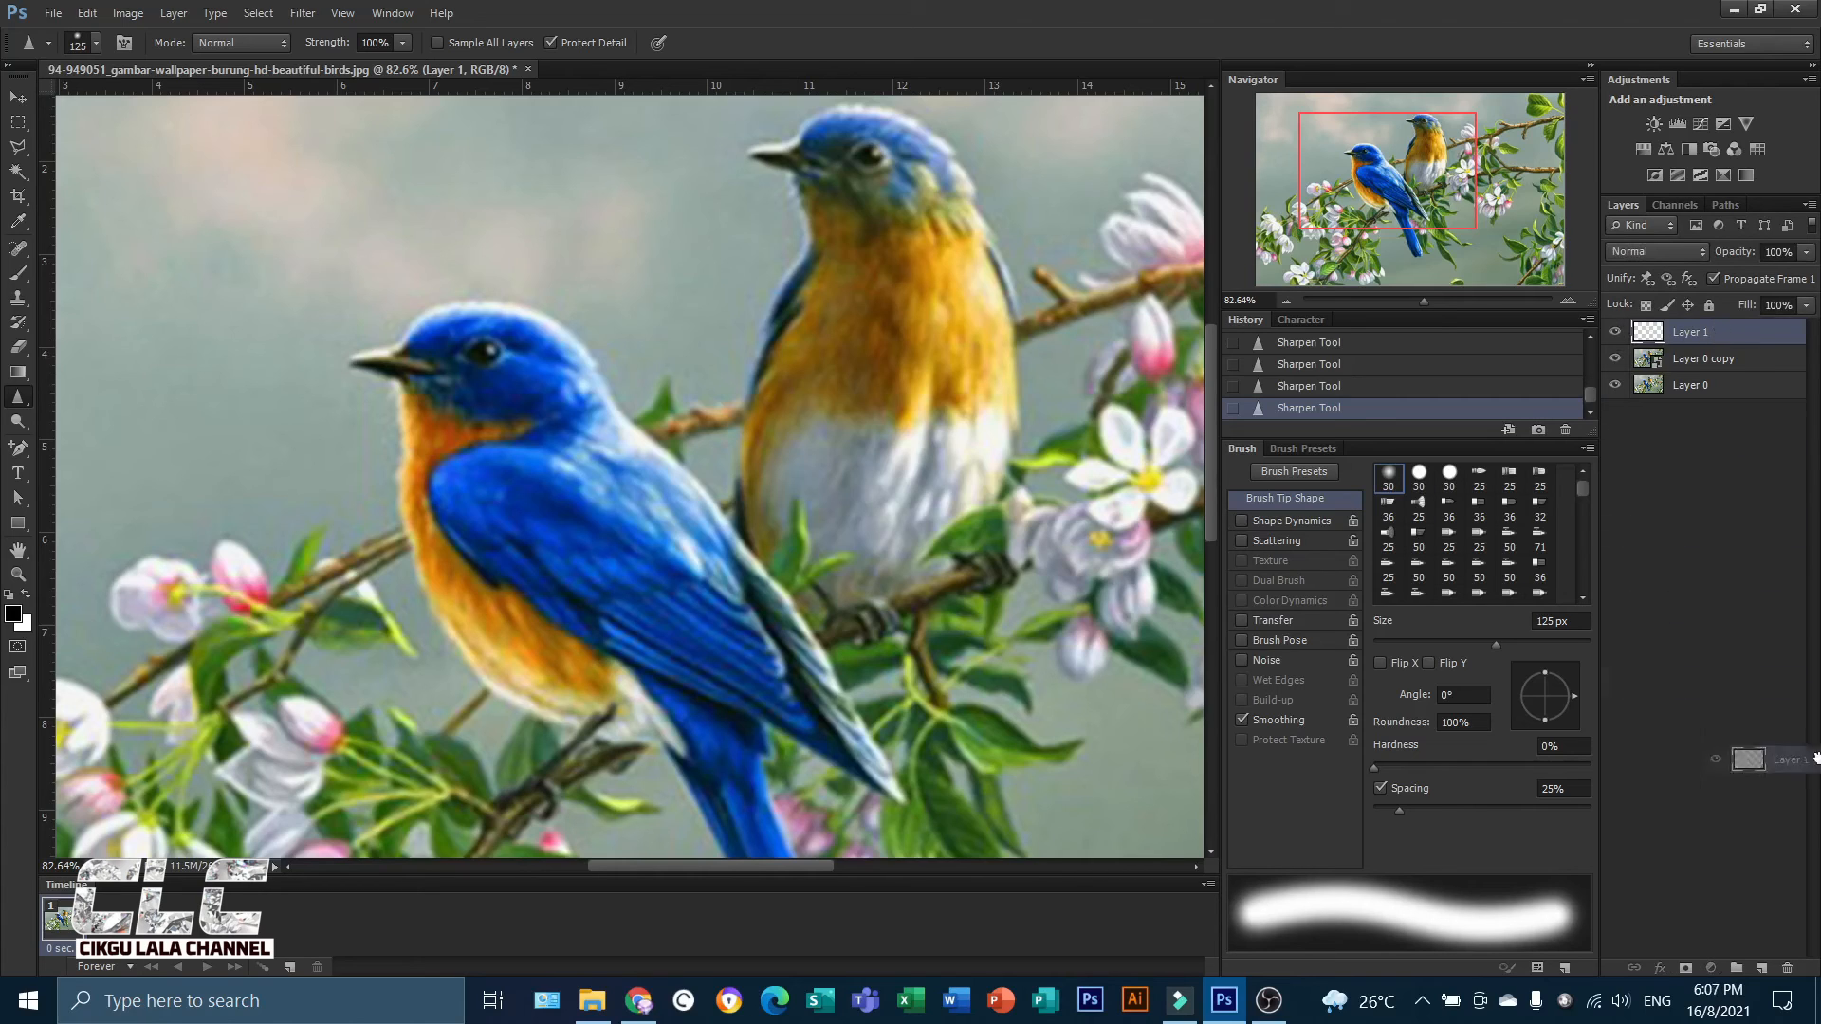
click(1787, 968)
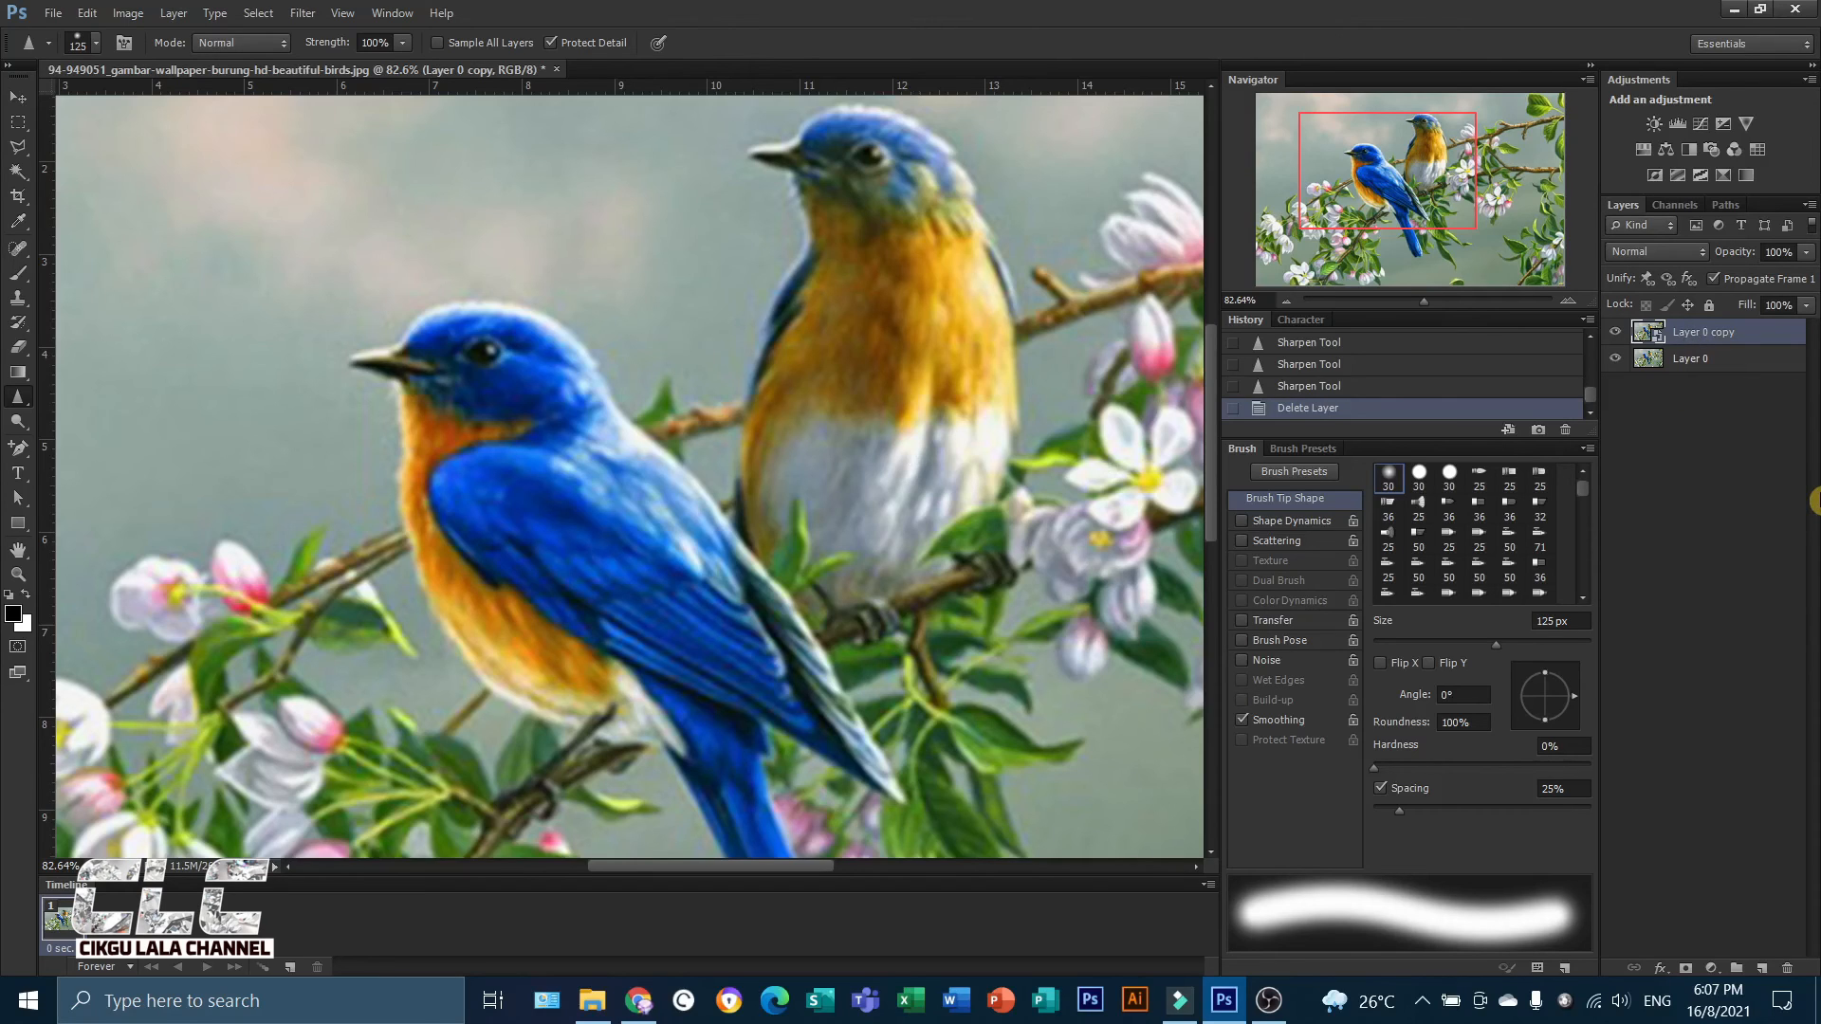
Duplicate the Smart Object copy and apply a High Pass filter with a radius of about 2.3 pixels to the duplicate.
key(ctrl+j)
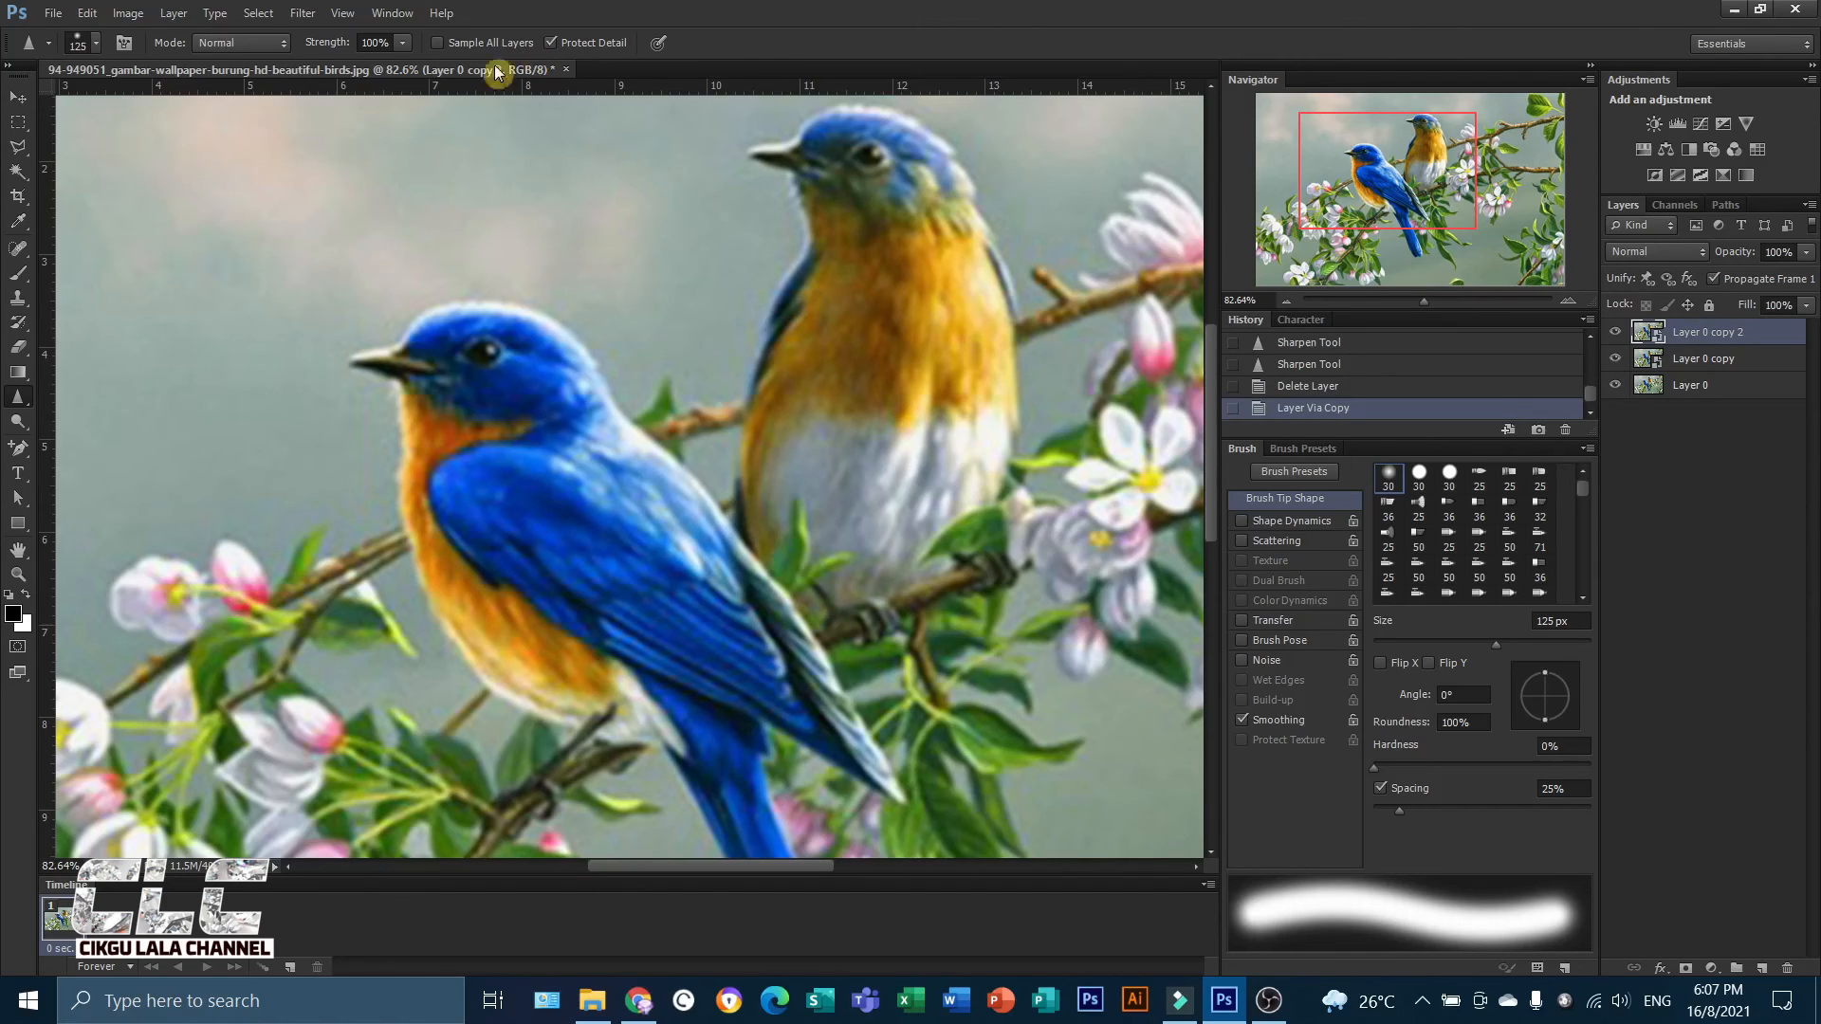
click(300, 14)
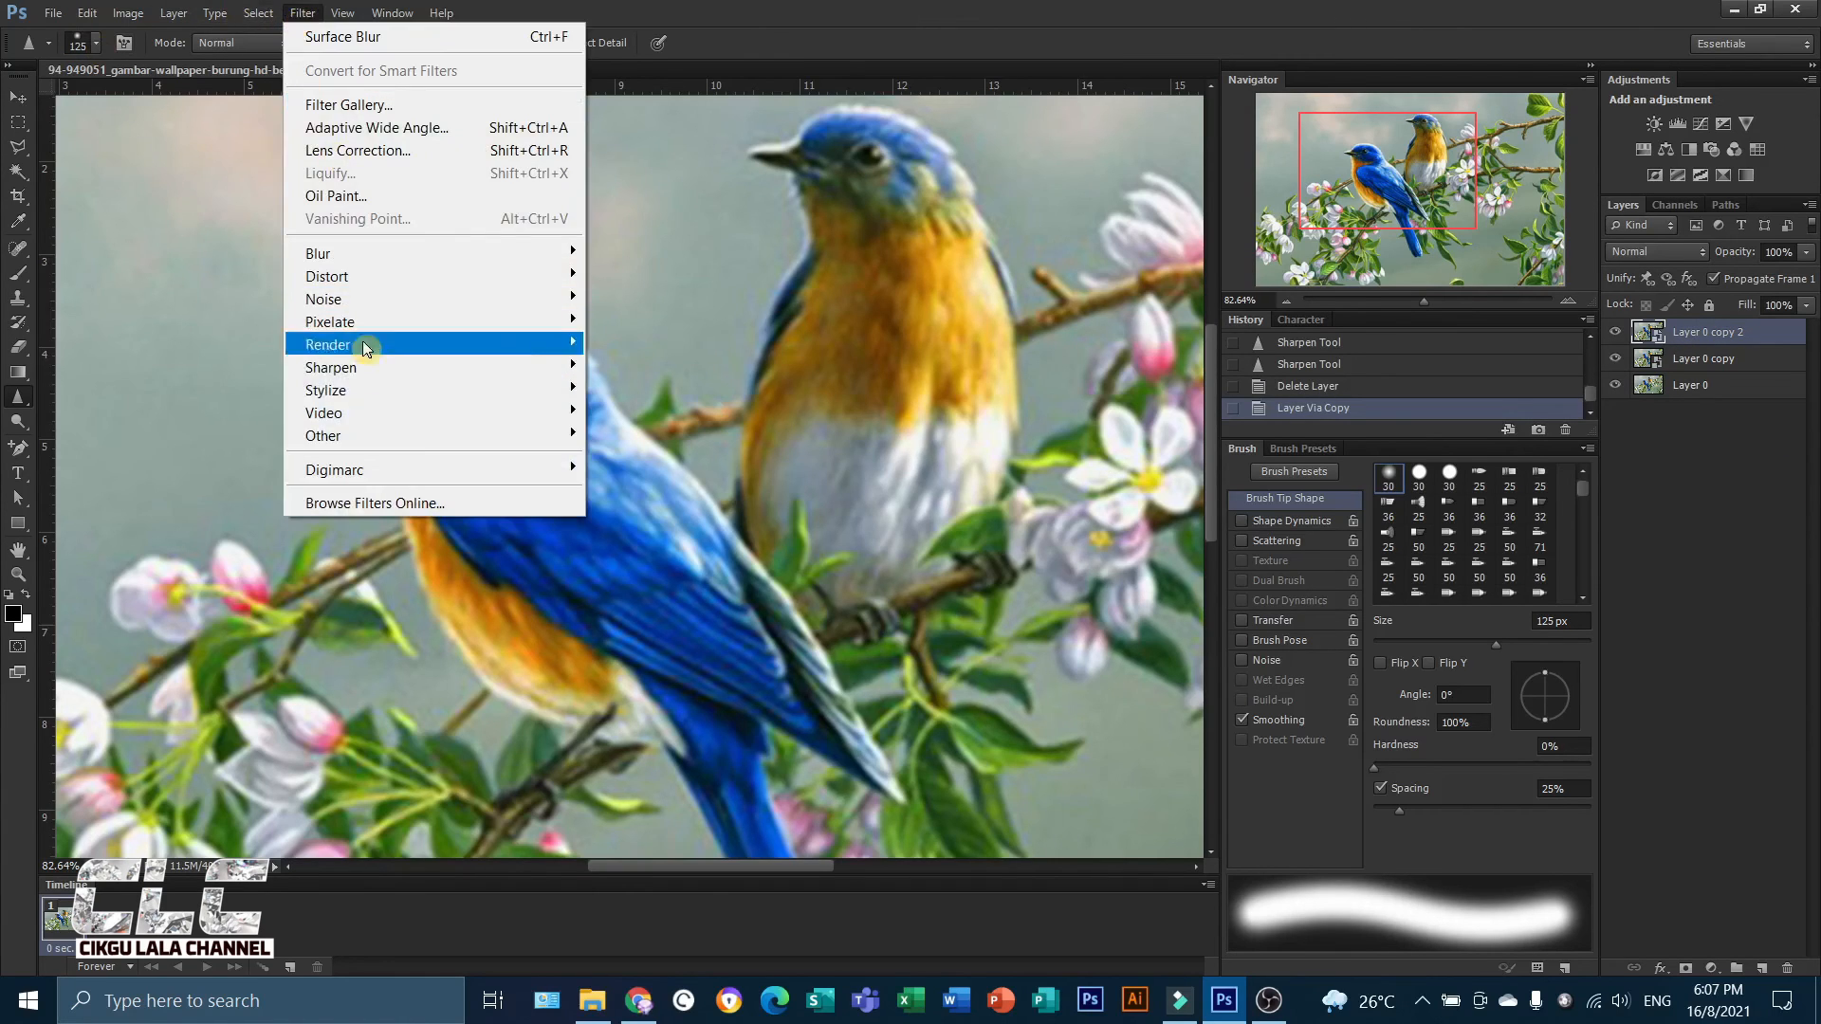
mouse_move(374, 435)
click(668, 461)
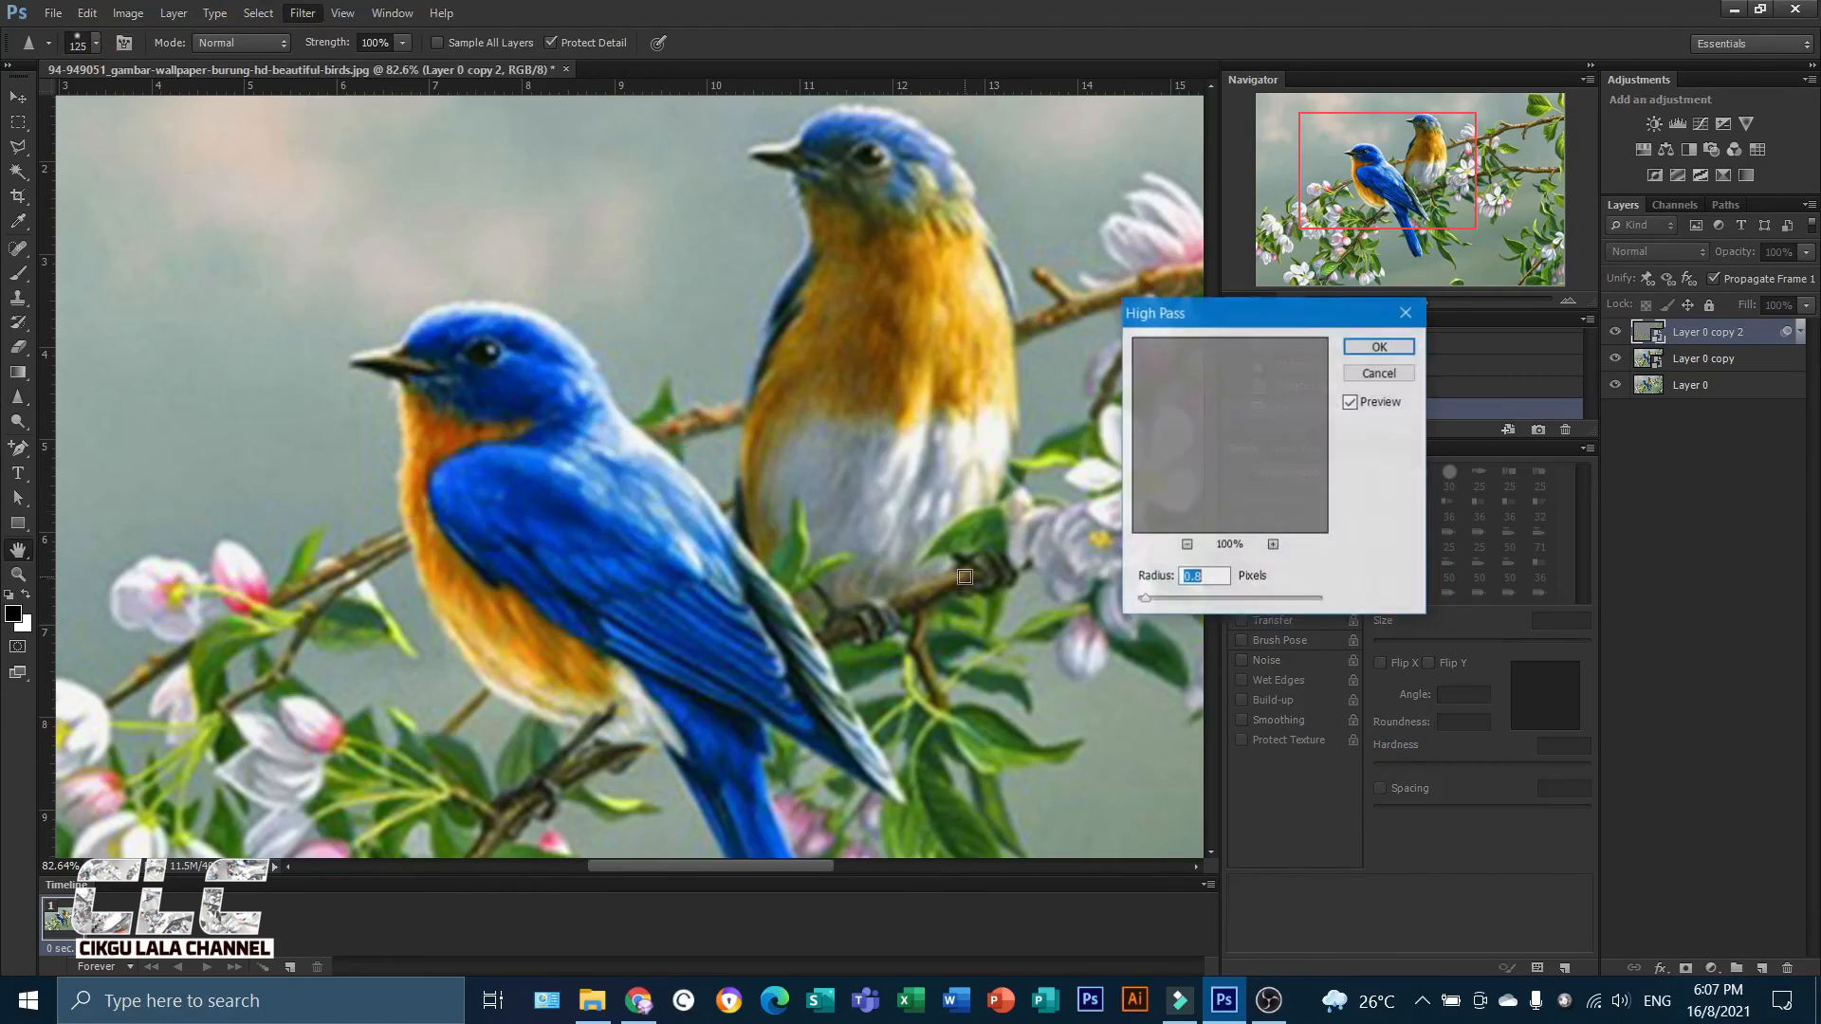
drag(1150, 598, 1167, 598)
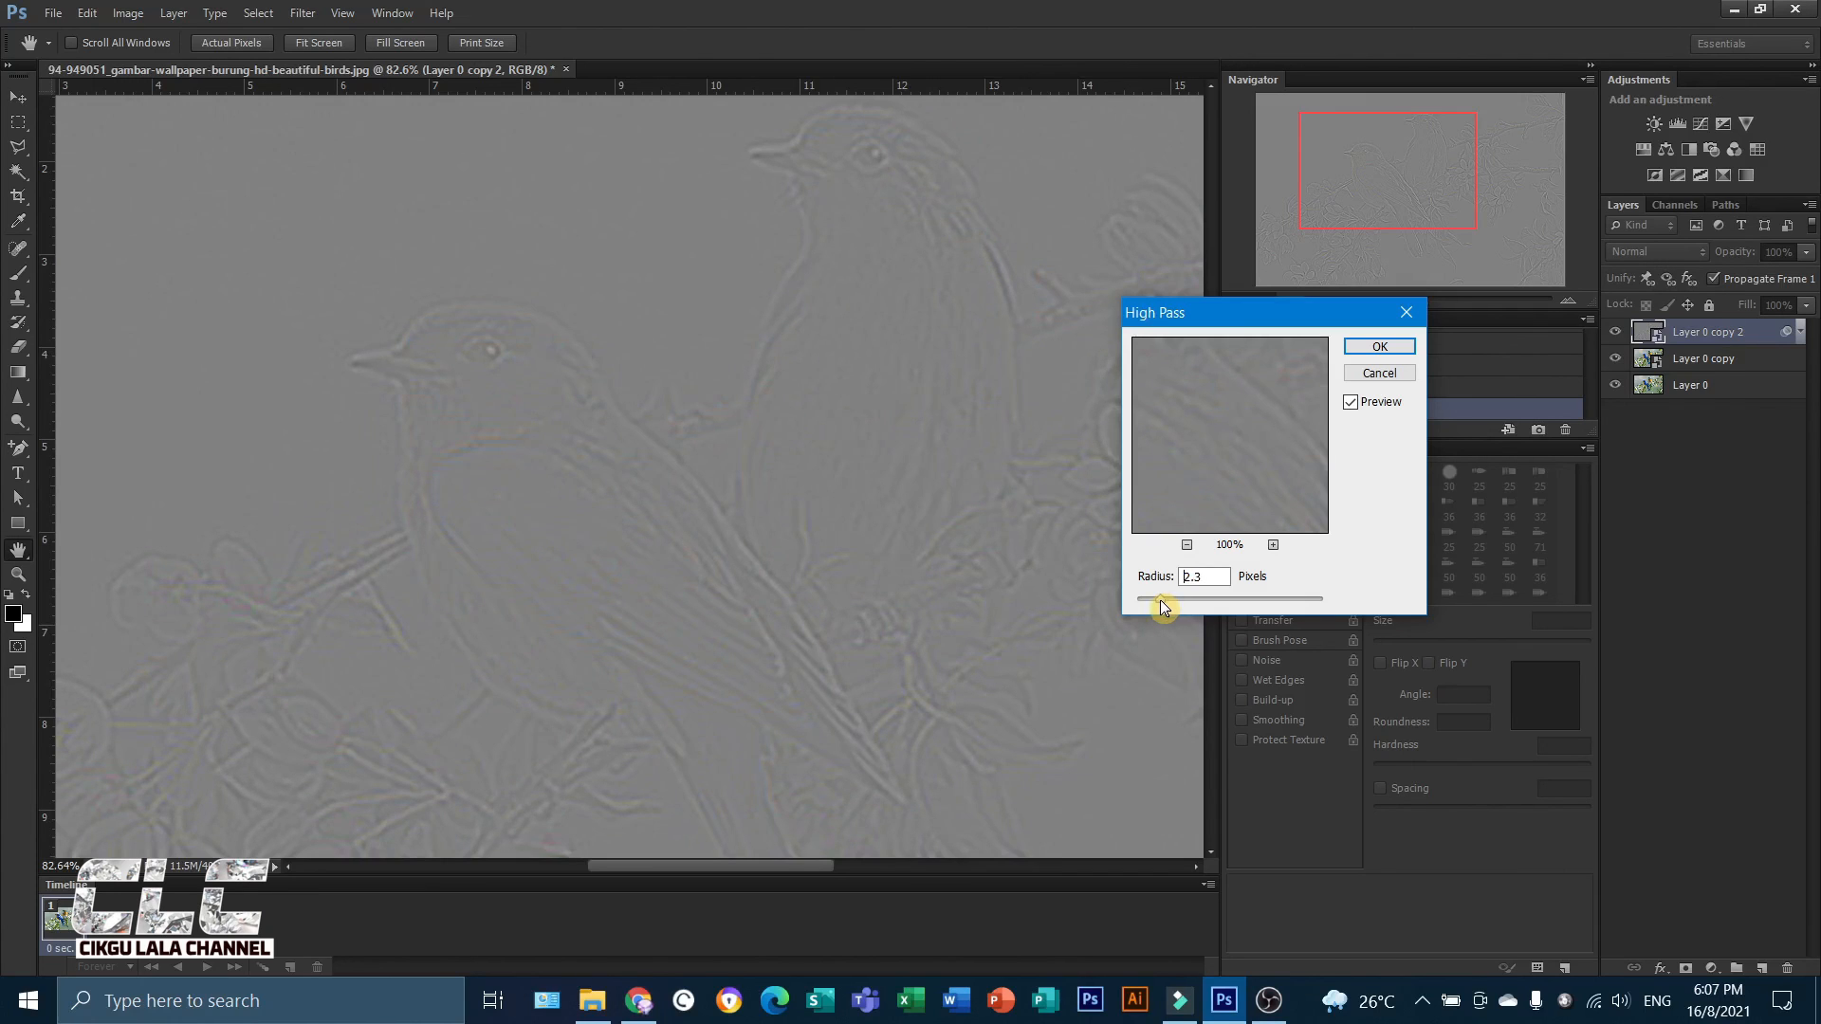
click(1161, 603)
click(1387, 348)
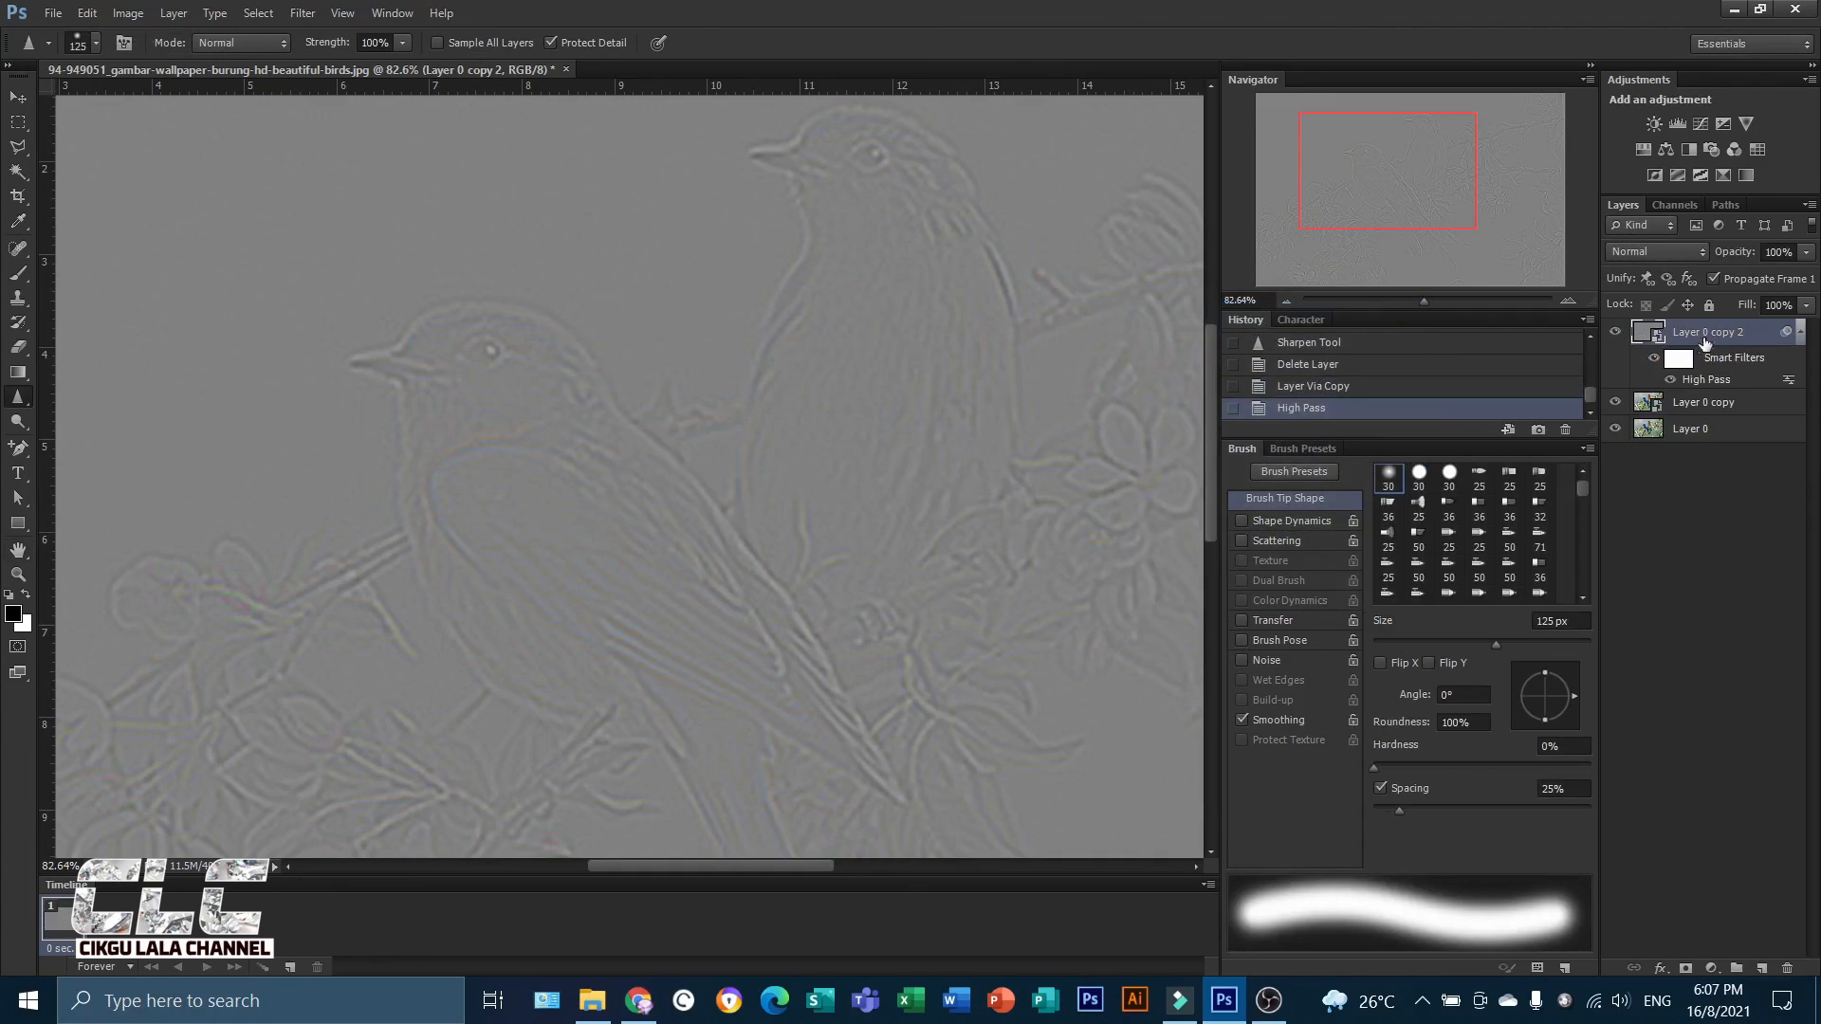
Set the High Pass layer's blend mode to Vivid Light and collapse its Smart Filters list.
click(1697, 252)
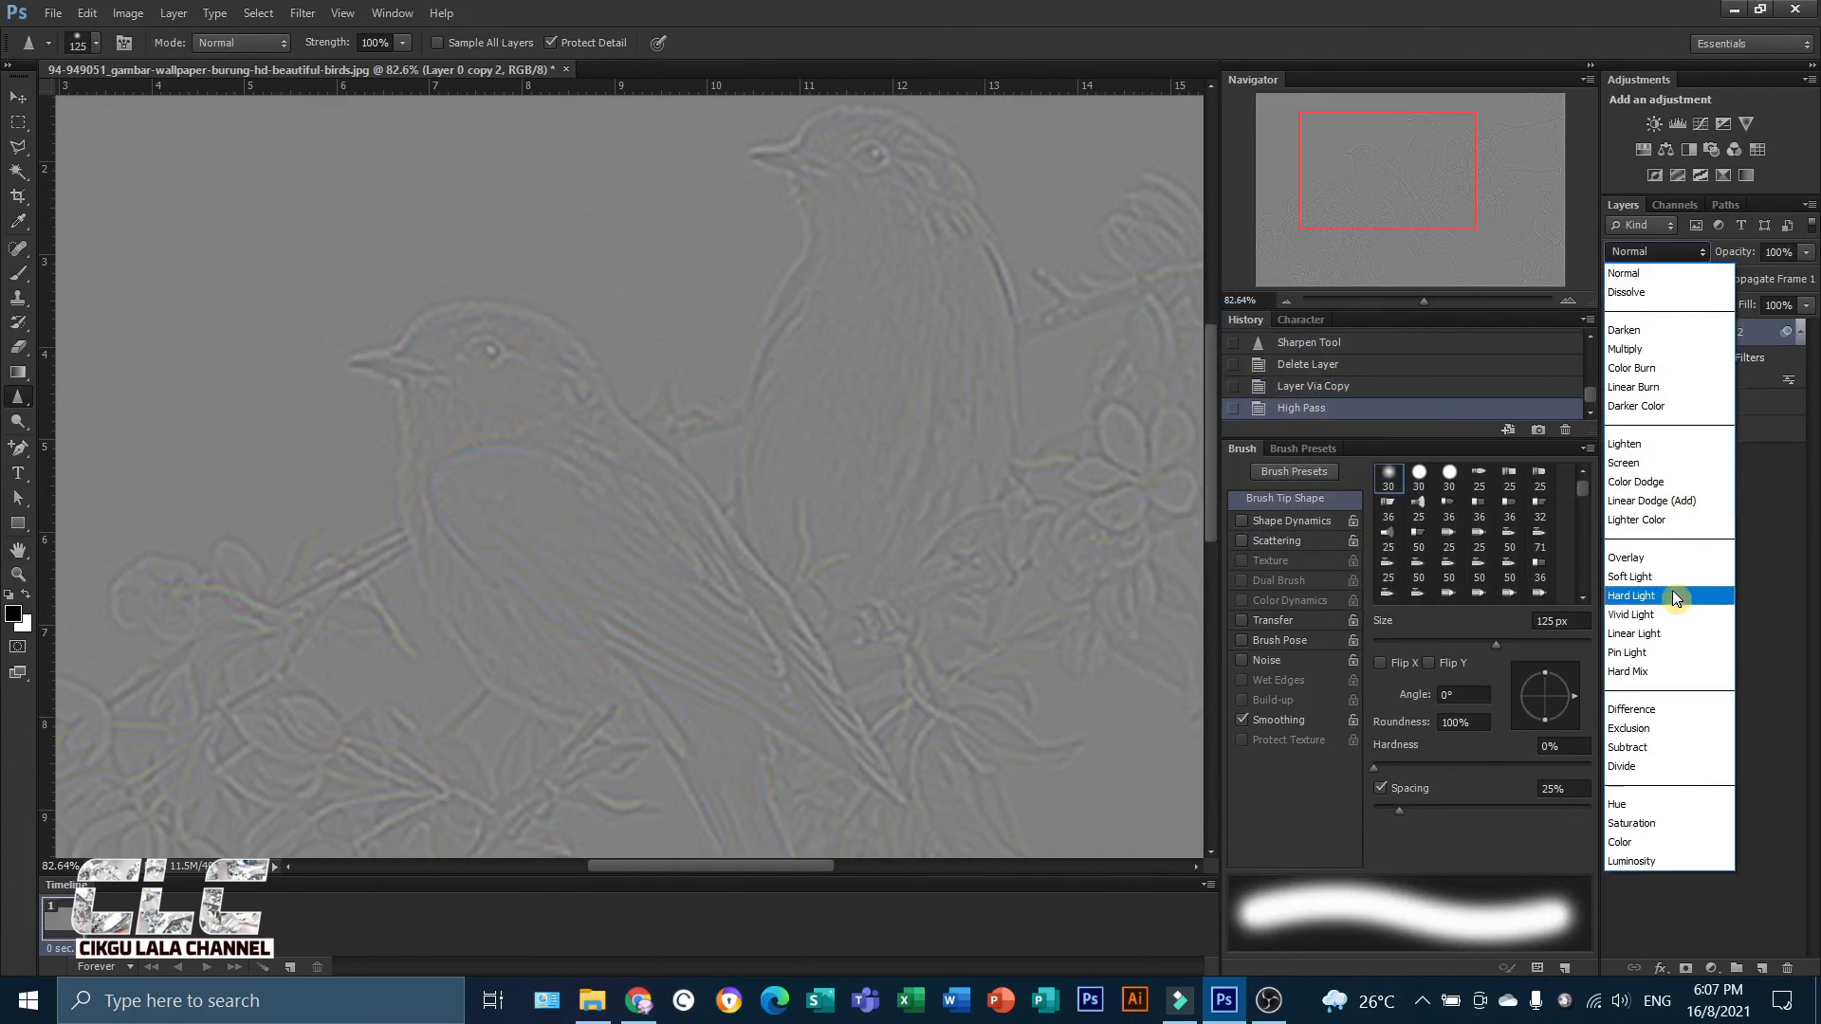
click(1666, 615)
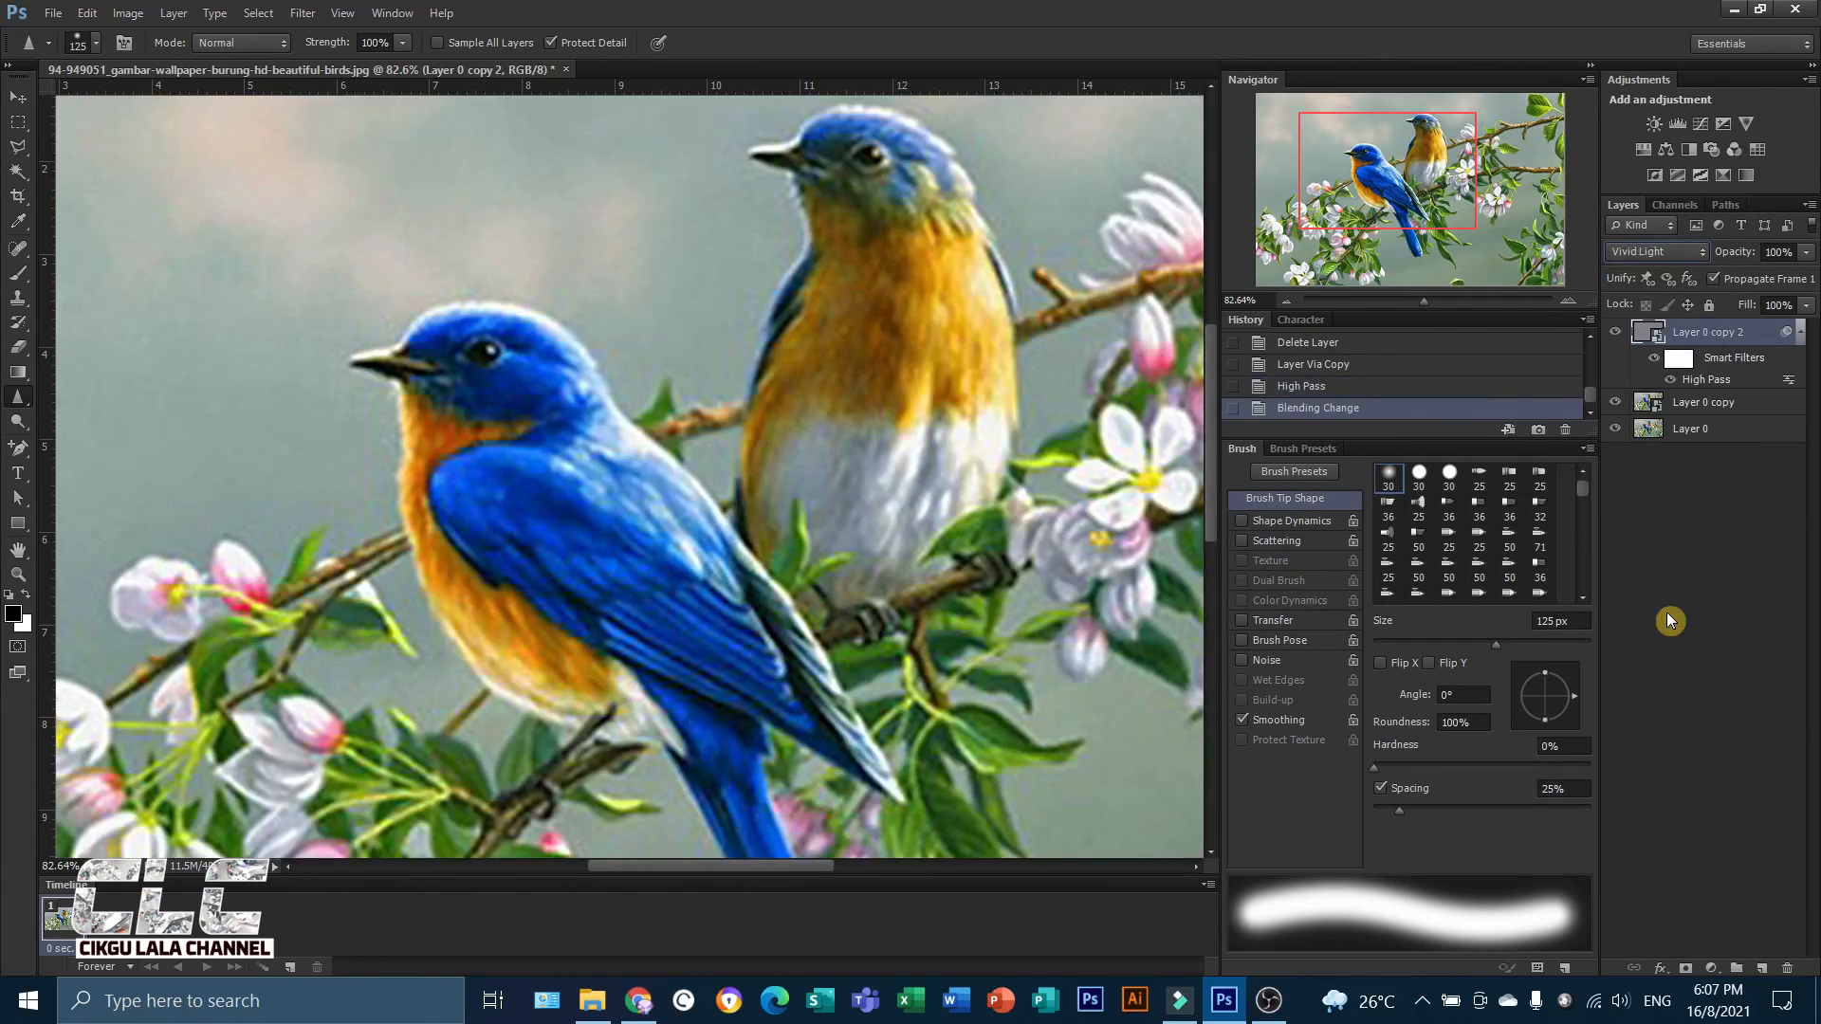
click(1800, 332)
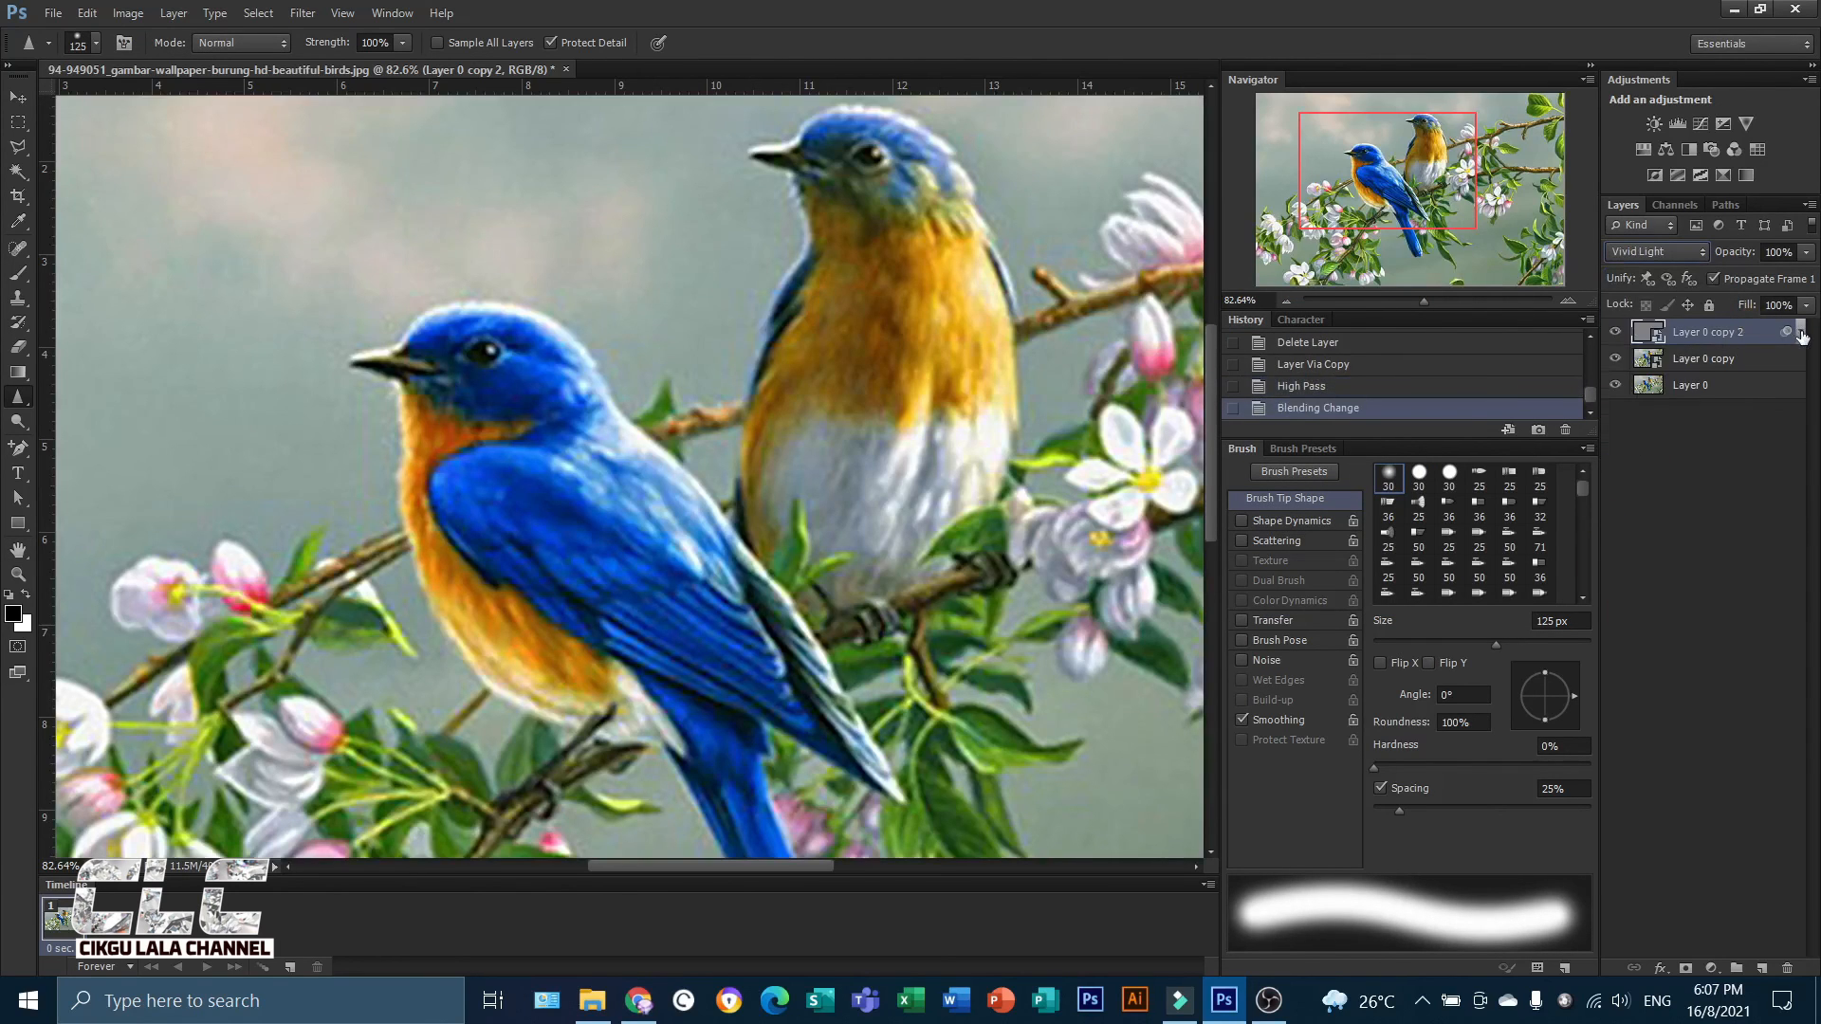
Compare the birds close up and in a wider view with the High Pass layer hidden and shown.
click(1615, 334)
click(1615, 333)
click(1615, 334)
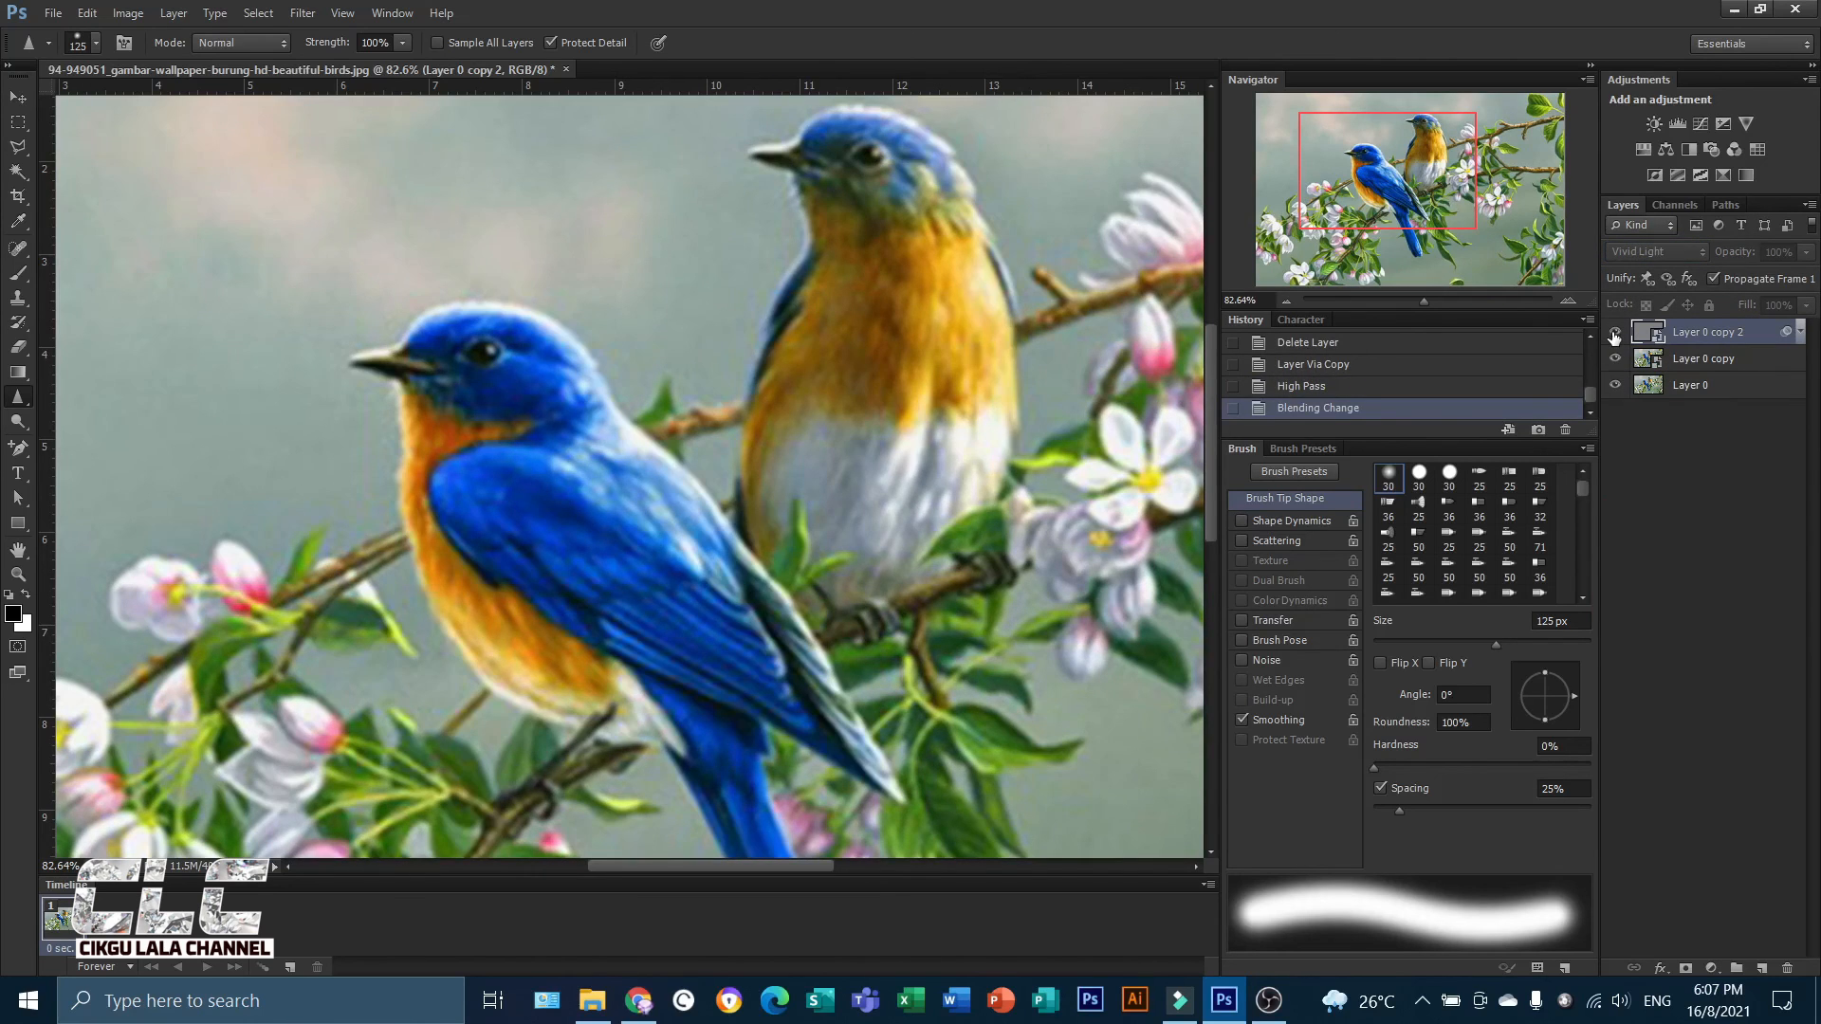
click(1614, 334)
scroll(956, 509, down, 2)
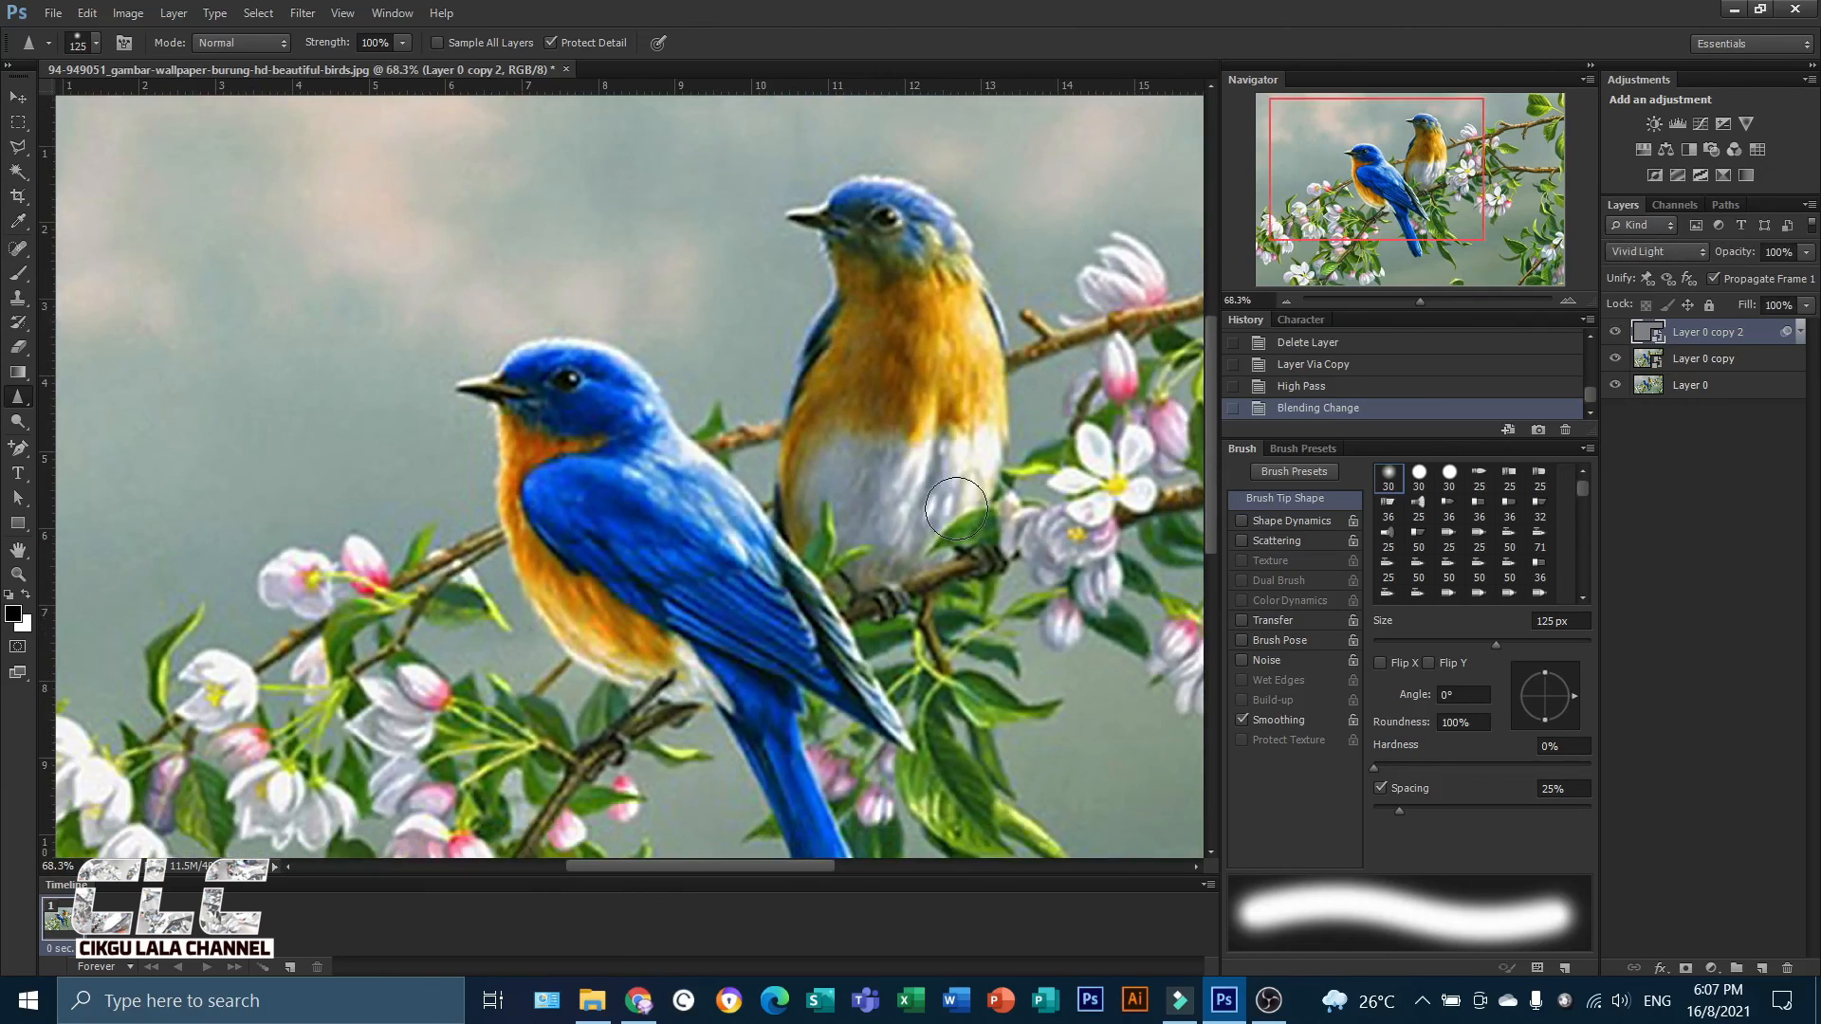
click(1614, 334)
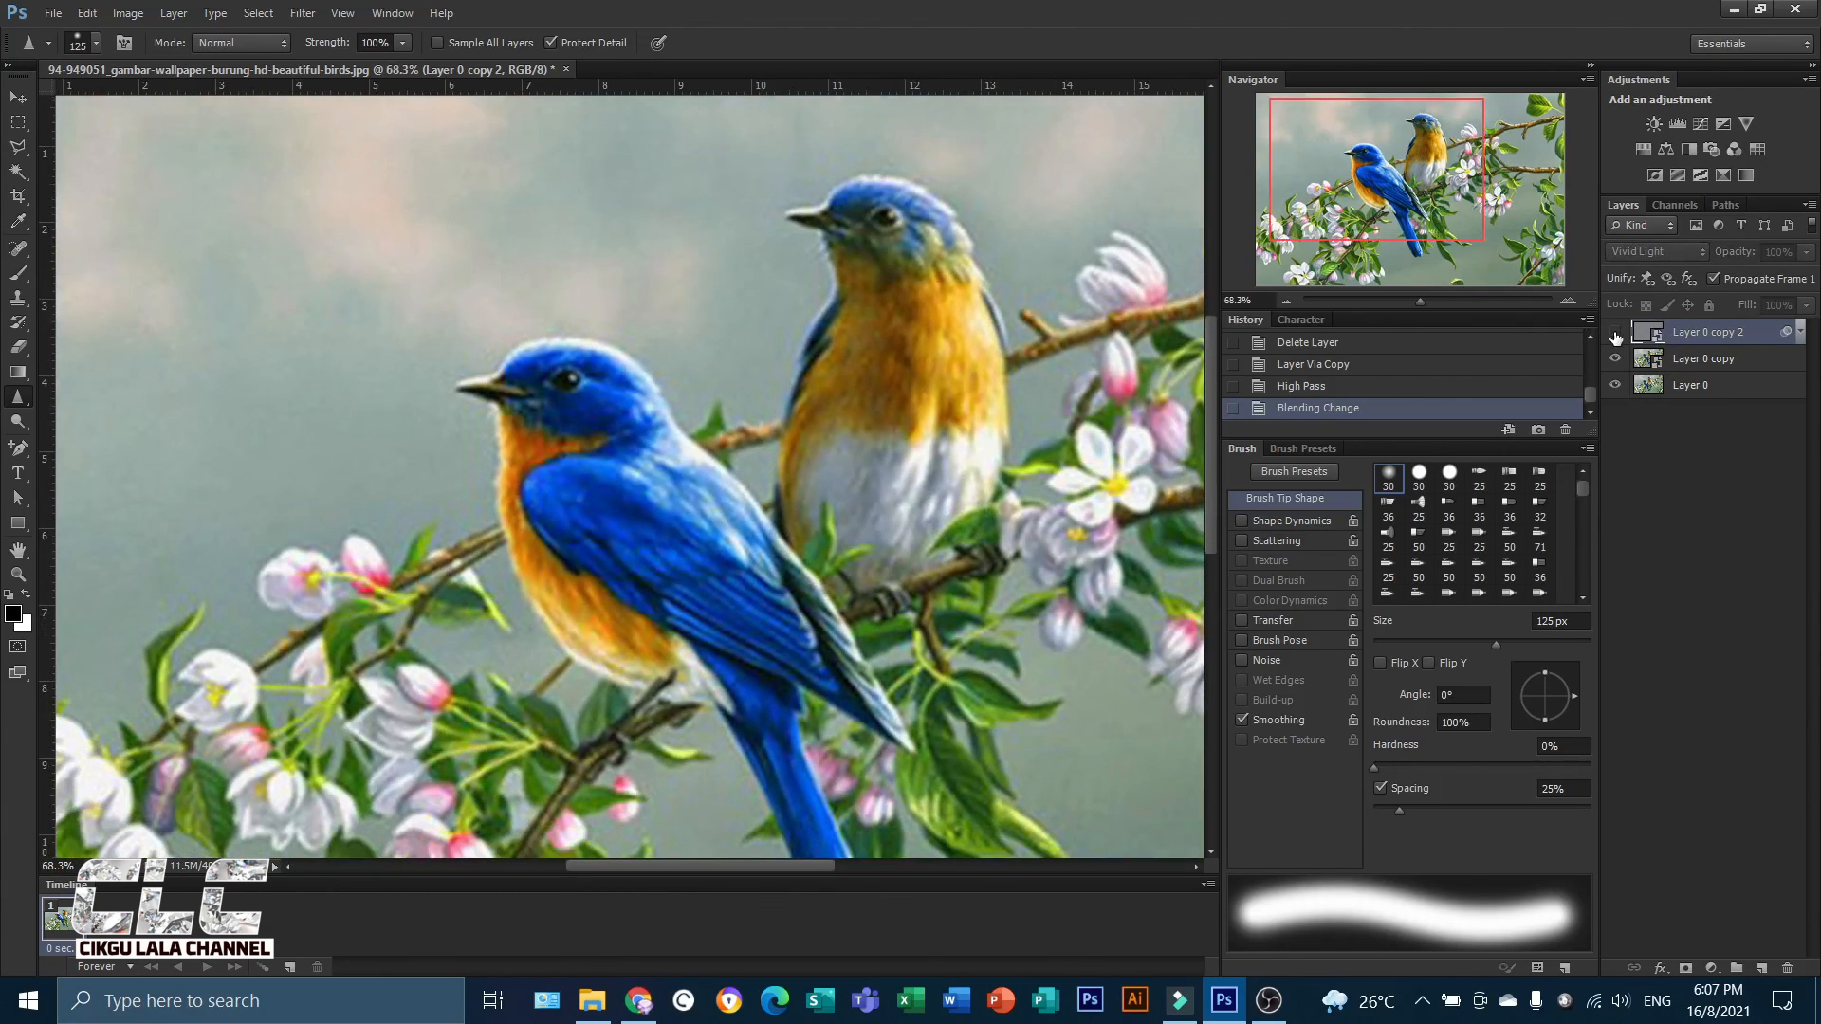
click(1614, 334)
click(1614, 334)
click(1614, 334)
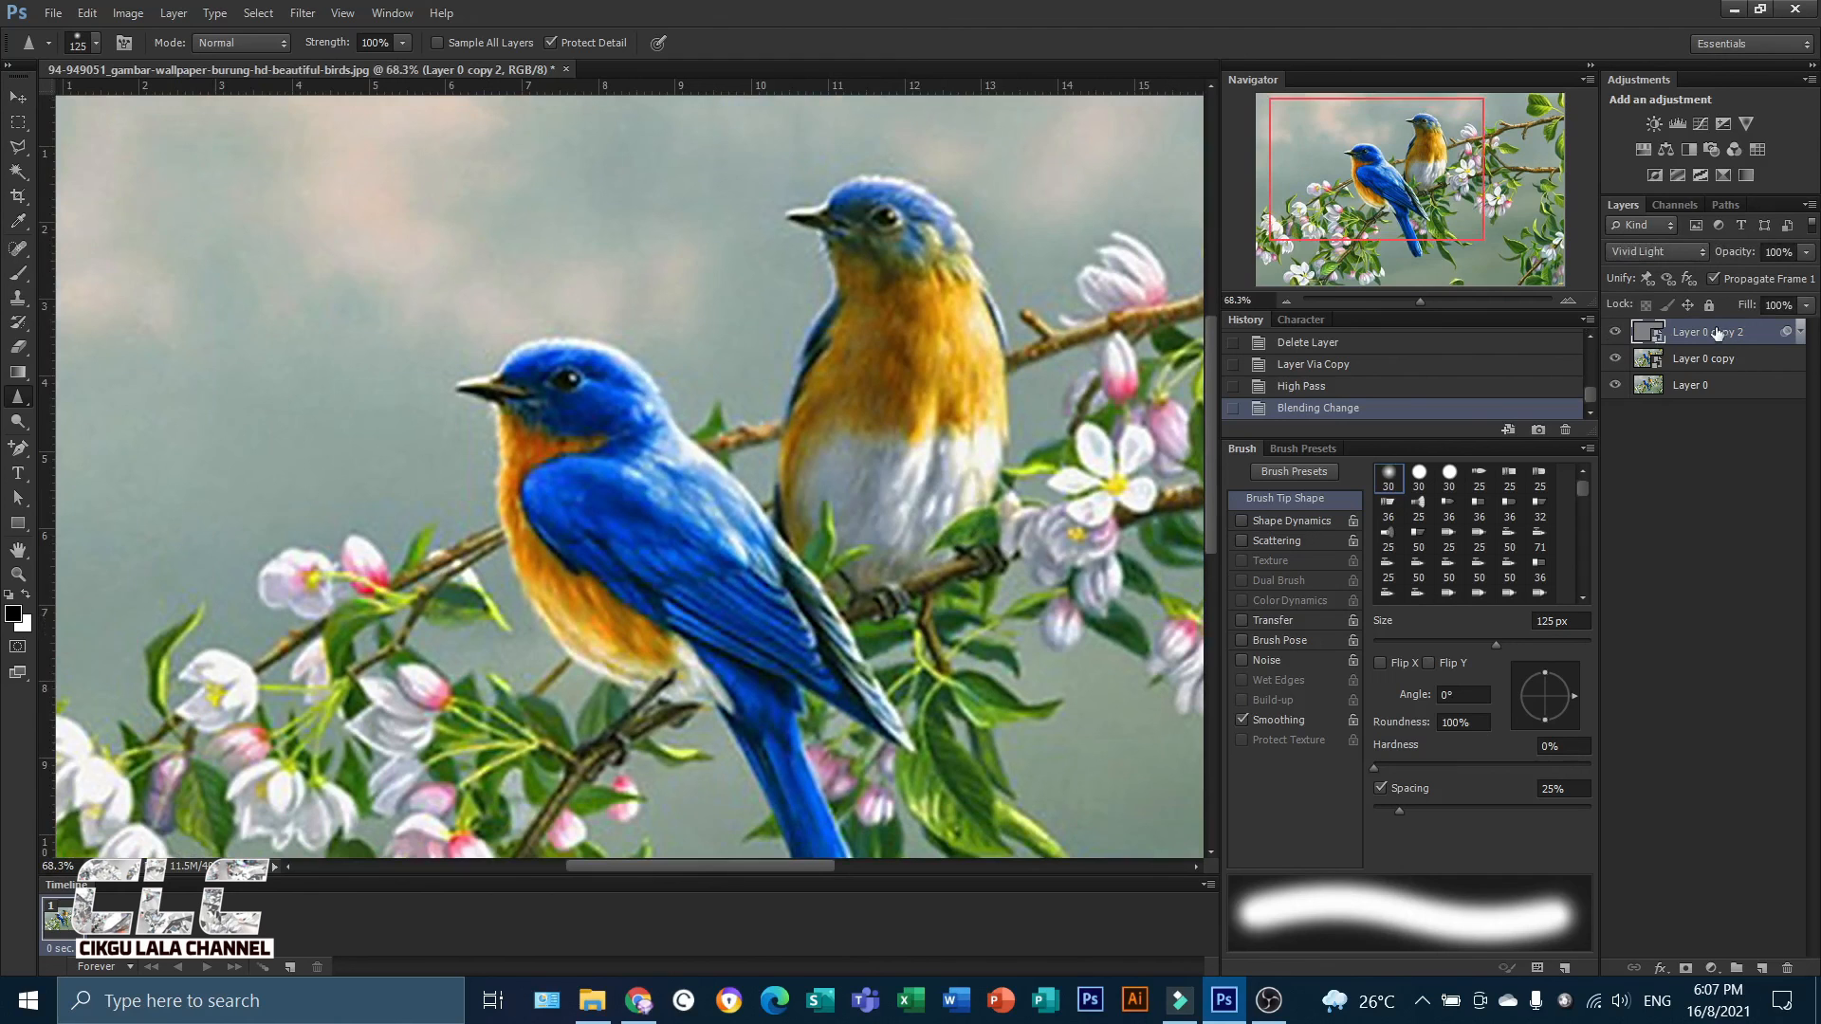
Merge the High Pass layer with the Smart Object copy below it.
shift+click(1703, 360)
right_click(1702, 360)
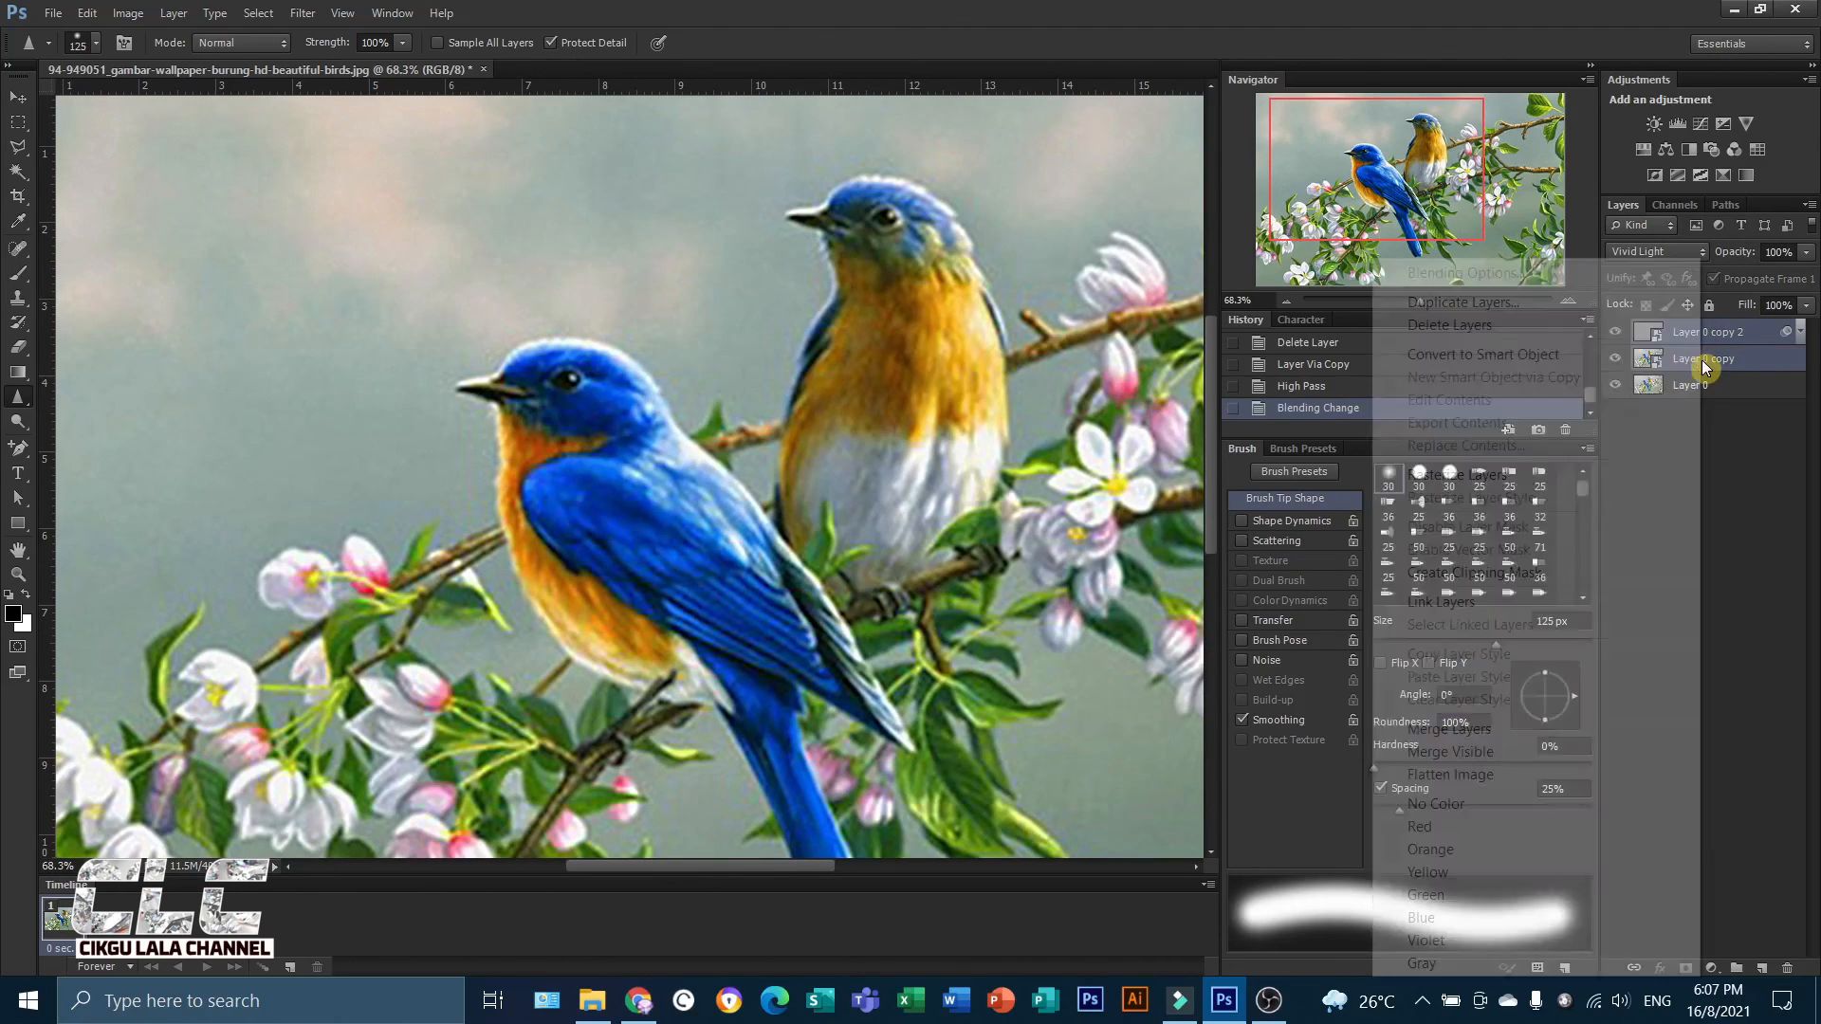
click(1465, 728)
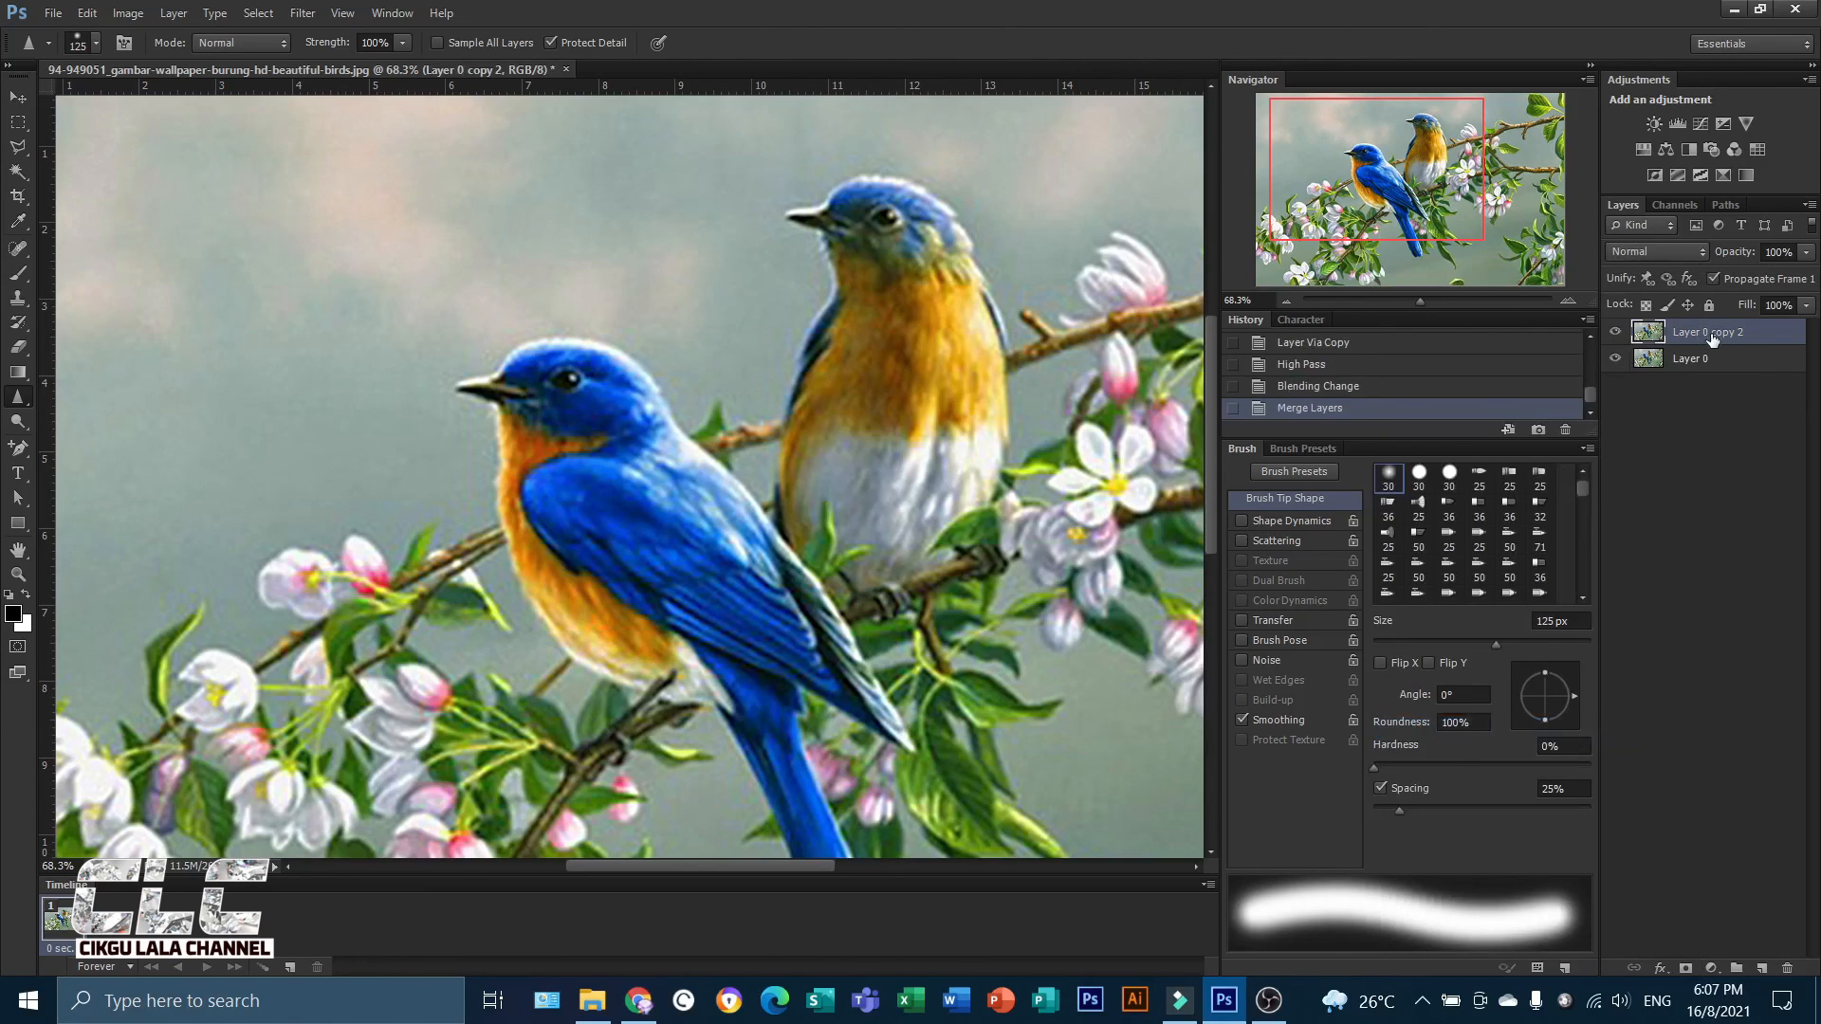
Sharpen both birds' eyes, heads and feathers on the merged layer with the Sharpen tool.
click(19, 418)
scroll(579, 517, up, 7)
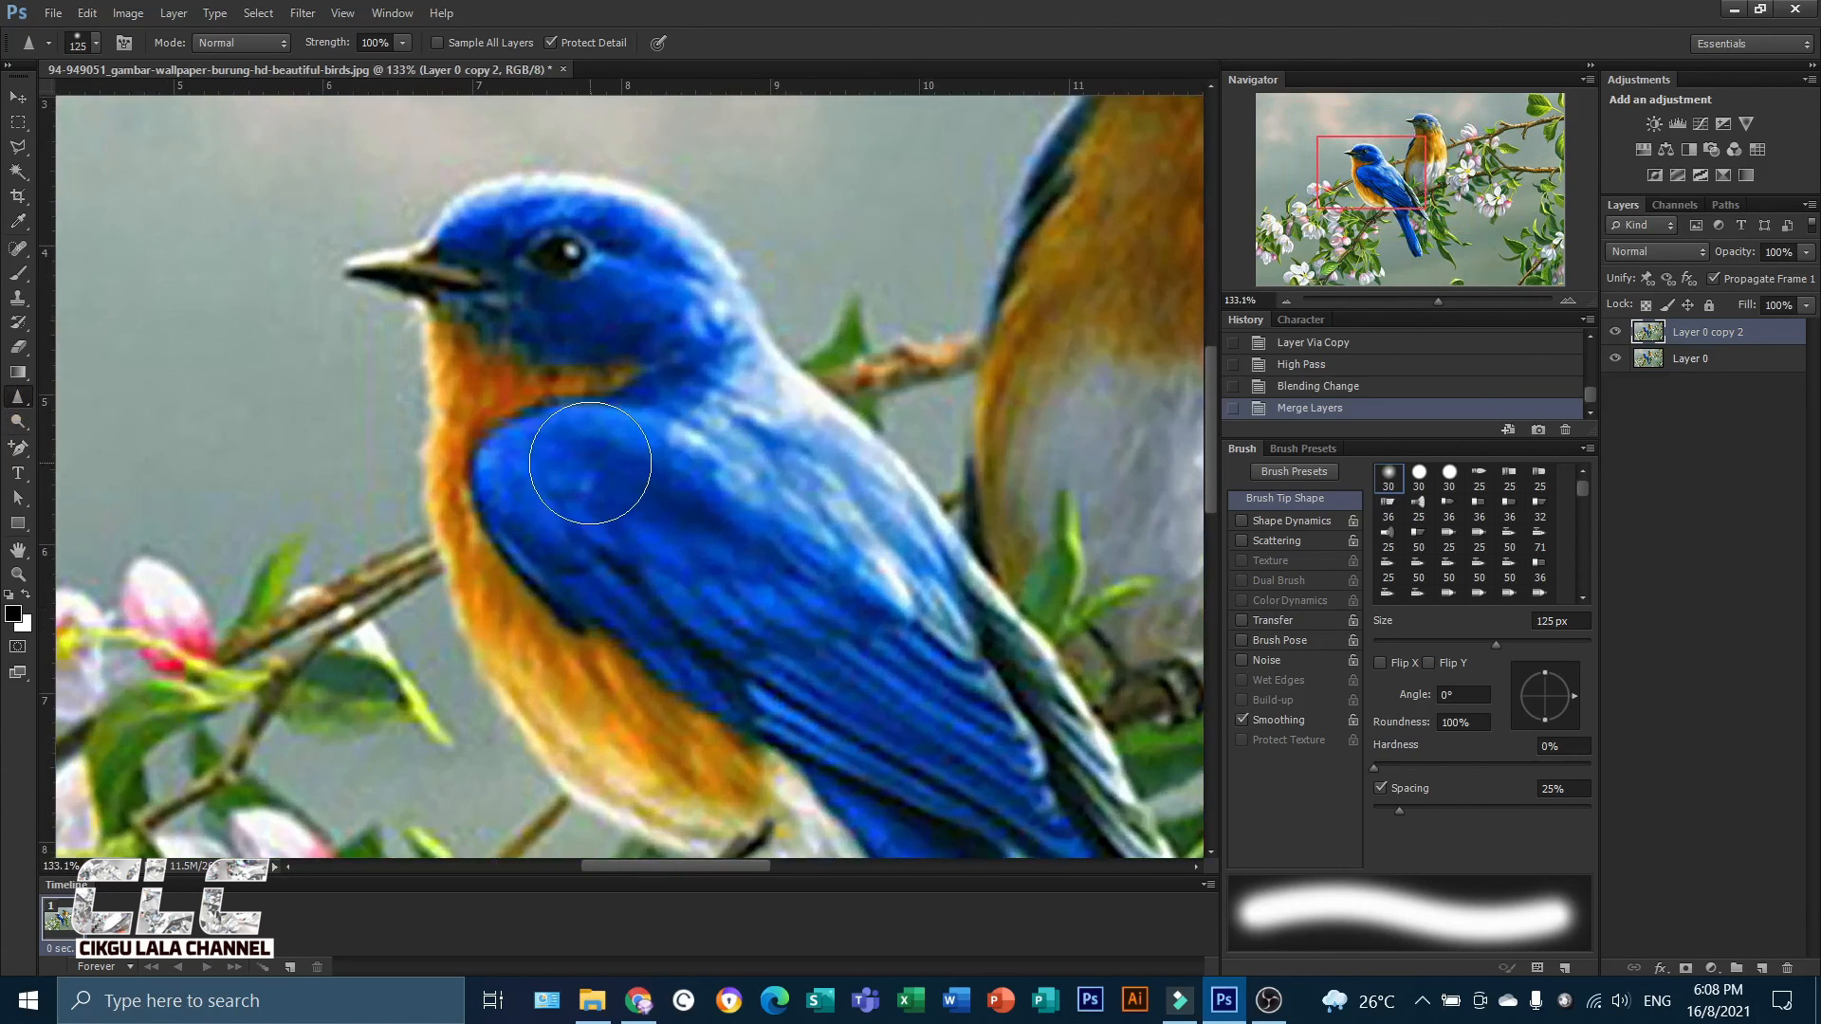
click(563, 266)
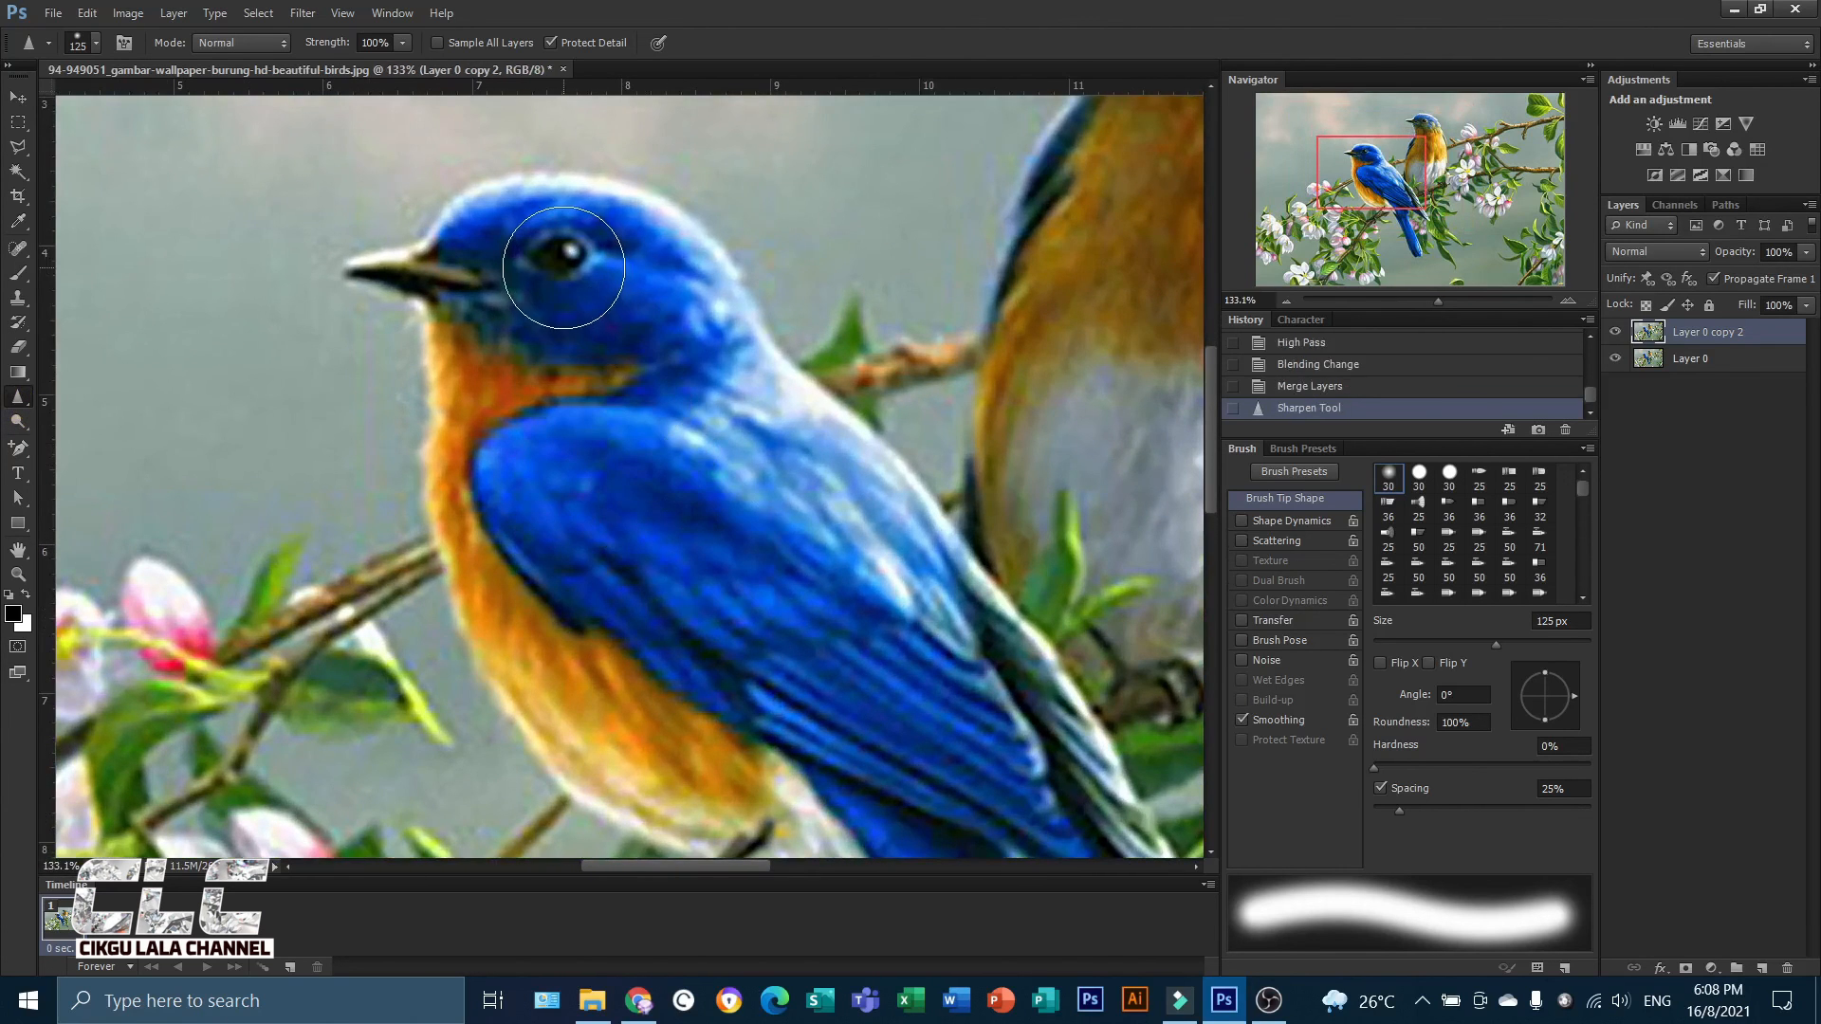
click(564, 262)
click(564, 262)
click(560, 251)
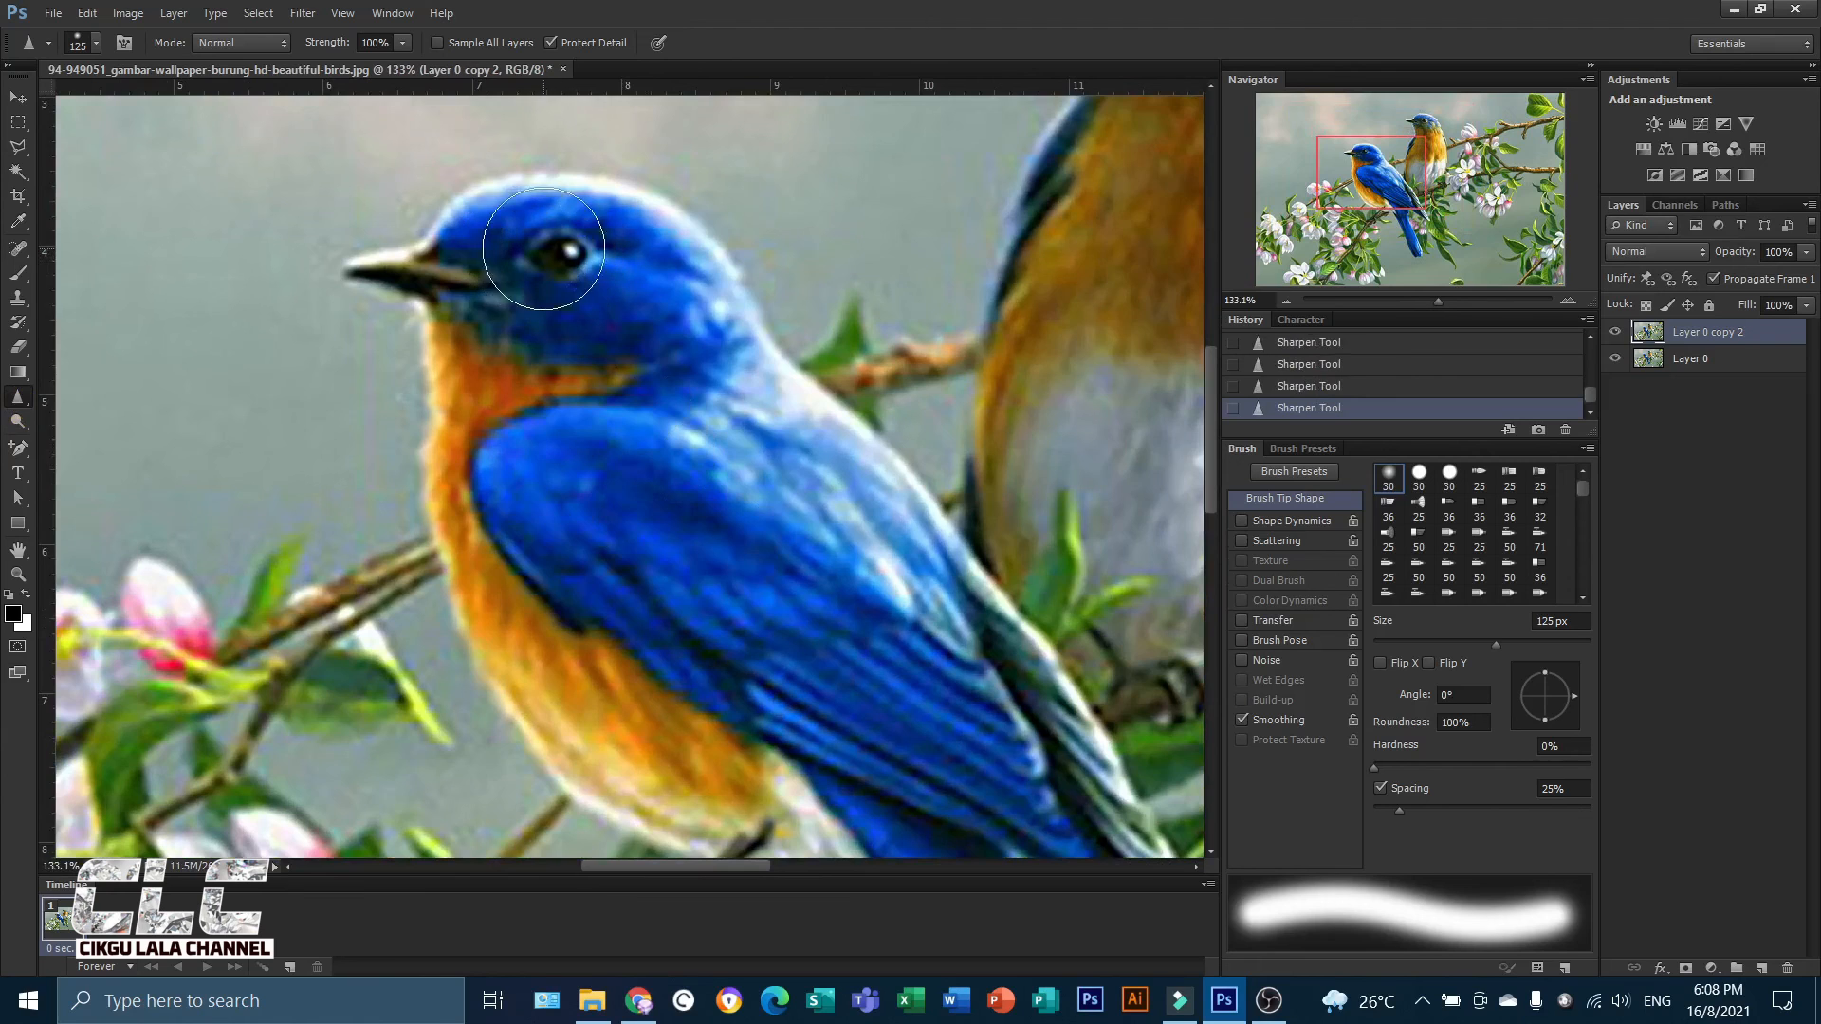
mouse_move(474, 258)
mouse_down()
mouse_move(644, 259)
mouse_move(617, 258)
mouse_move(687, 301)
mouse_move(678, 311)
mouse_up()
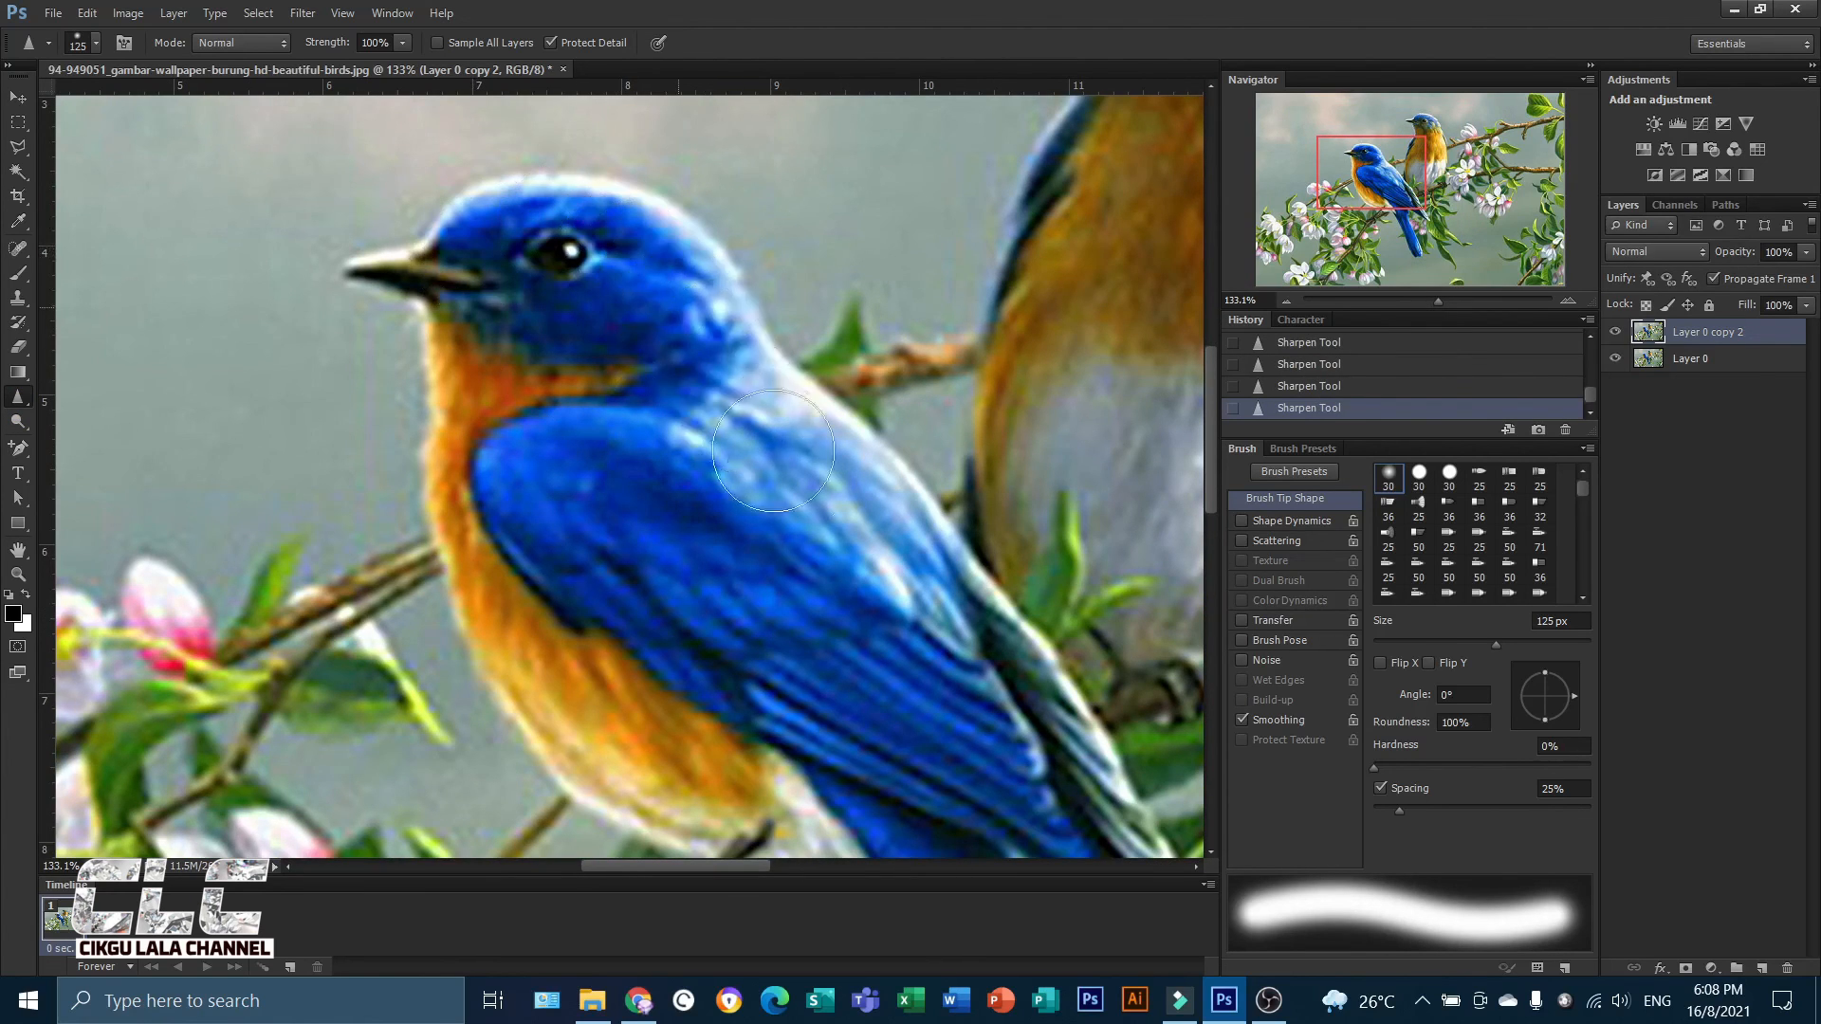
mouse_move(786, 475)
mouse_down()
mouse_move(1002, 727)
mouse_move(968, 665)
mouse_move(1046, 785)
mouse_move(760, 537)
mouse_move(641, 541)
mouse_up()
Compare the whole bird picture with the merged, sharpened layer hidden and shown.
scroll(610, 638, down, 5)
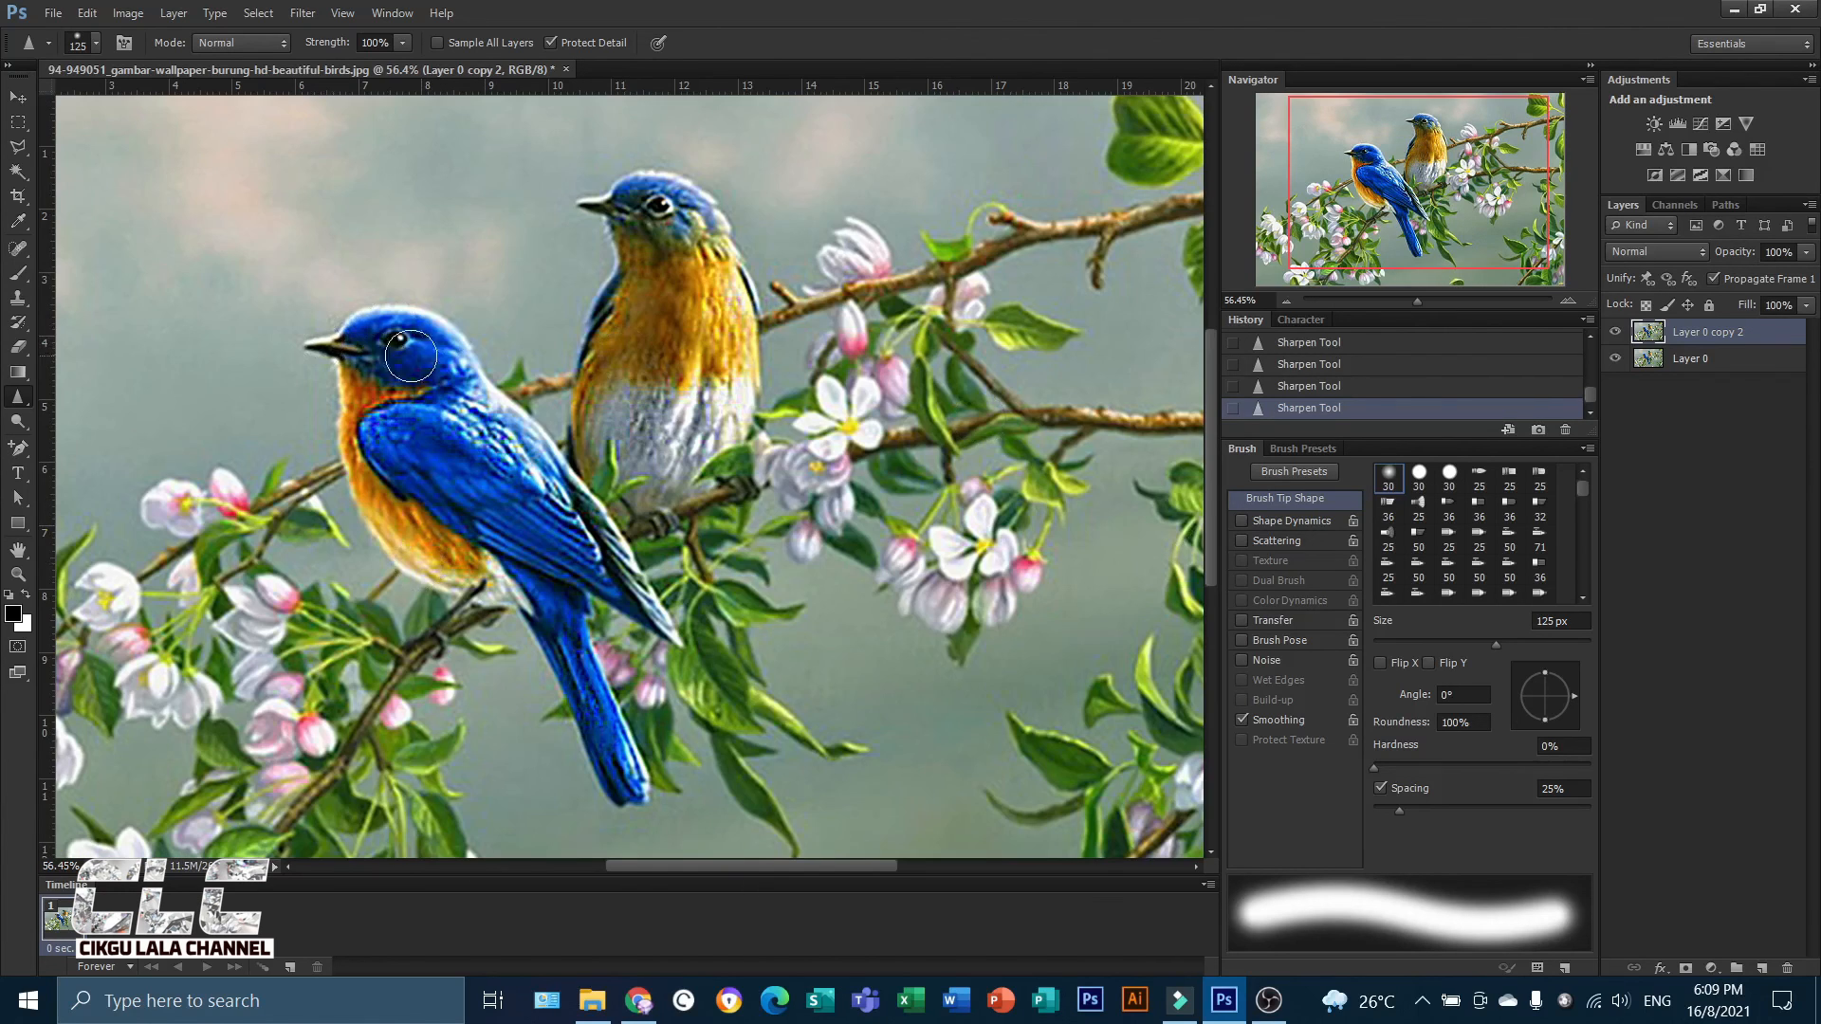
click(1616, 332)
click(1617, 332)
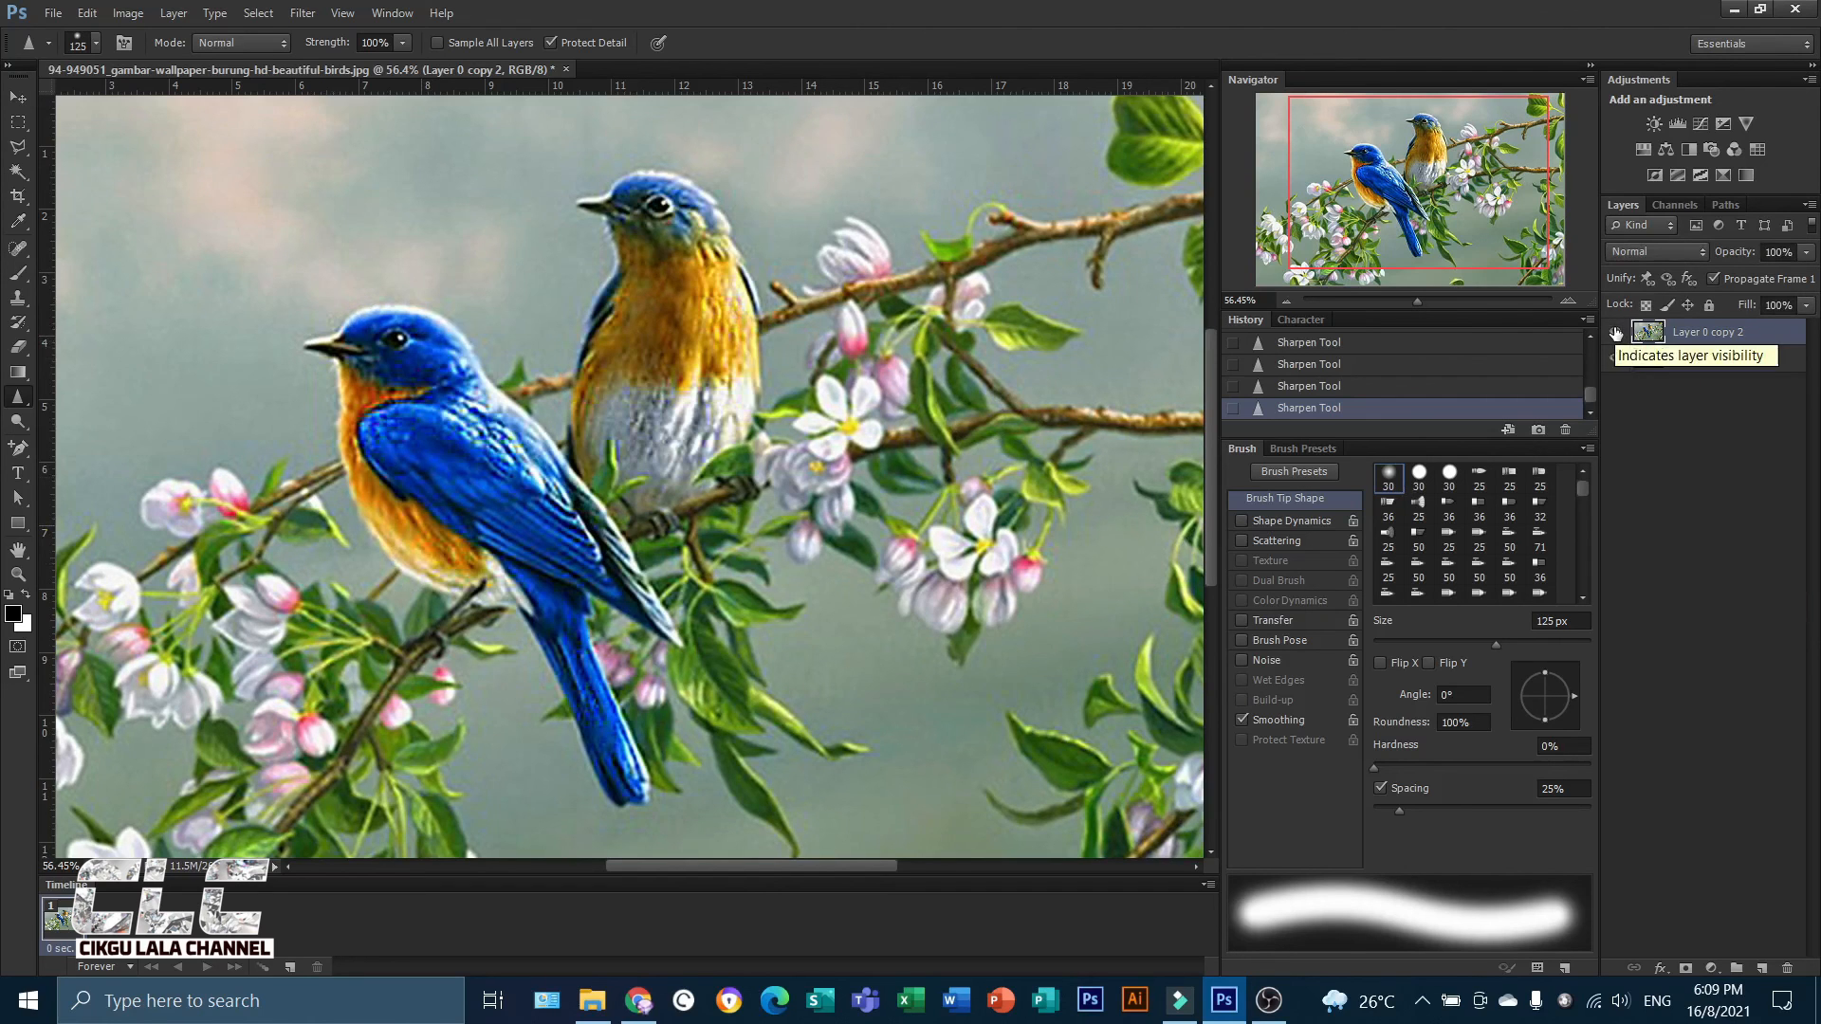
click(1616, 332)
click(1617, 332)
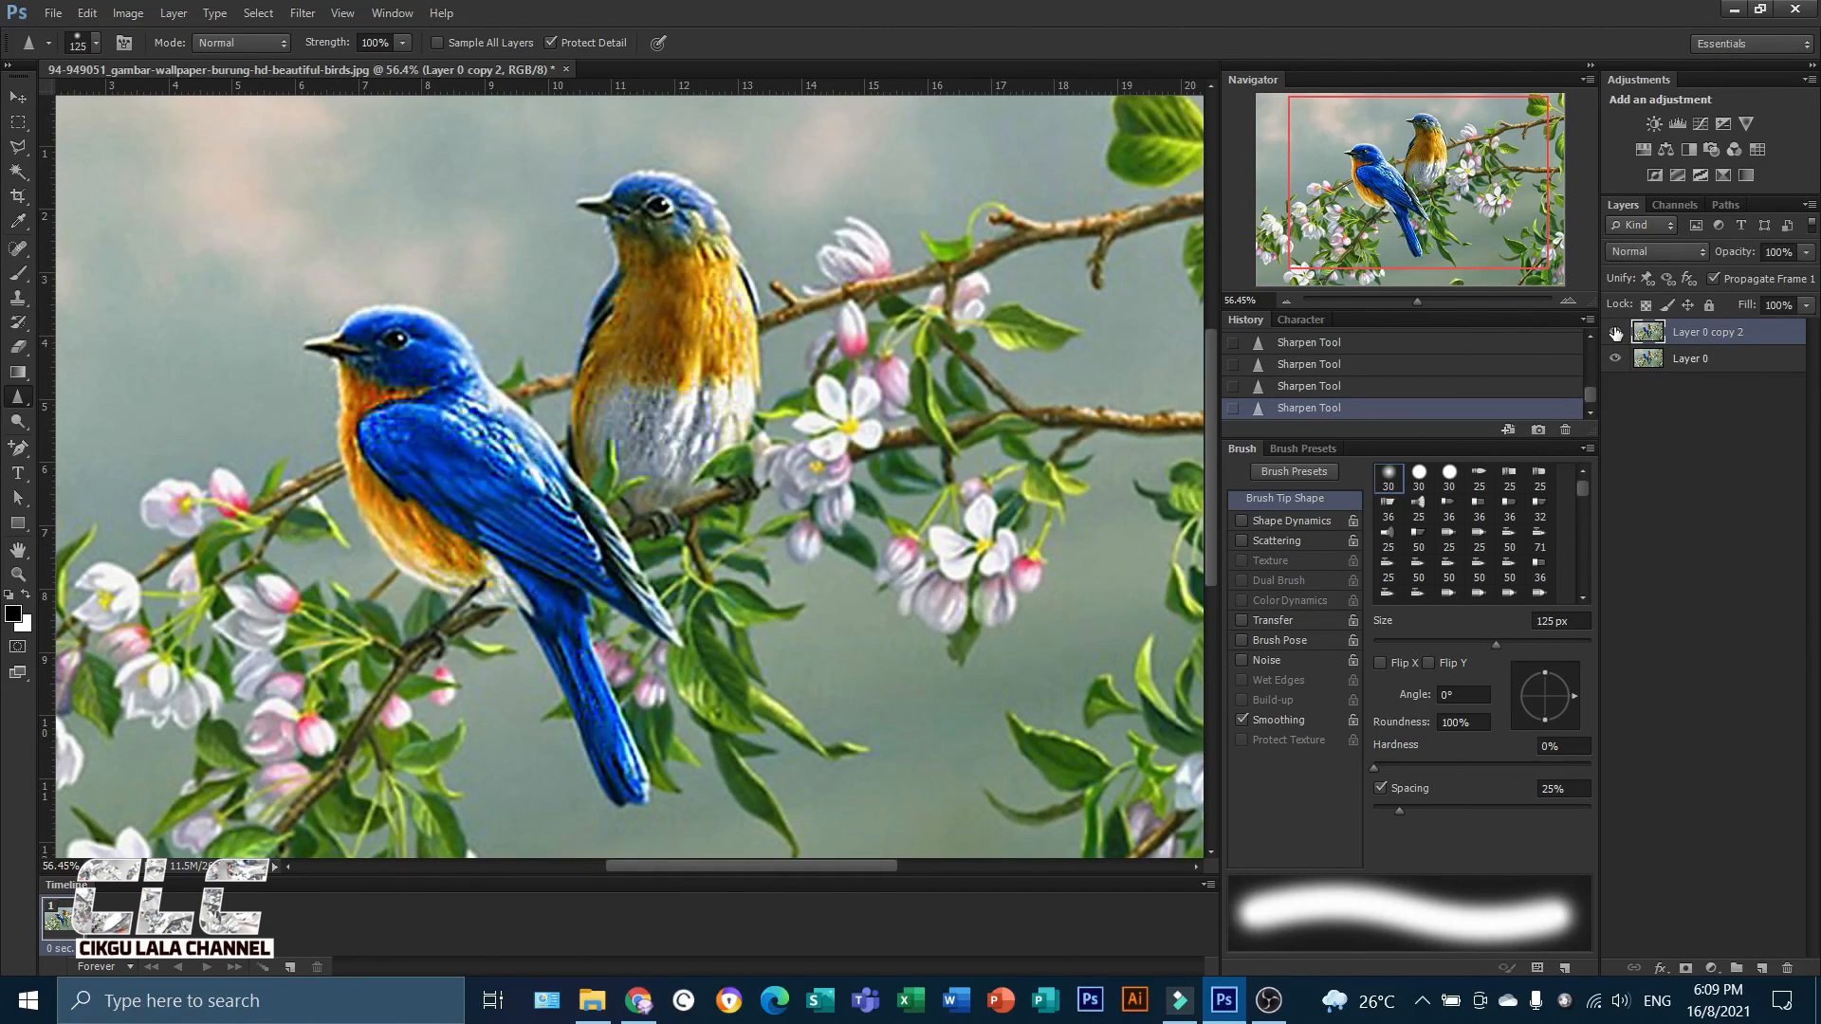